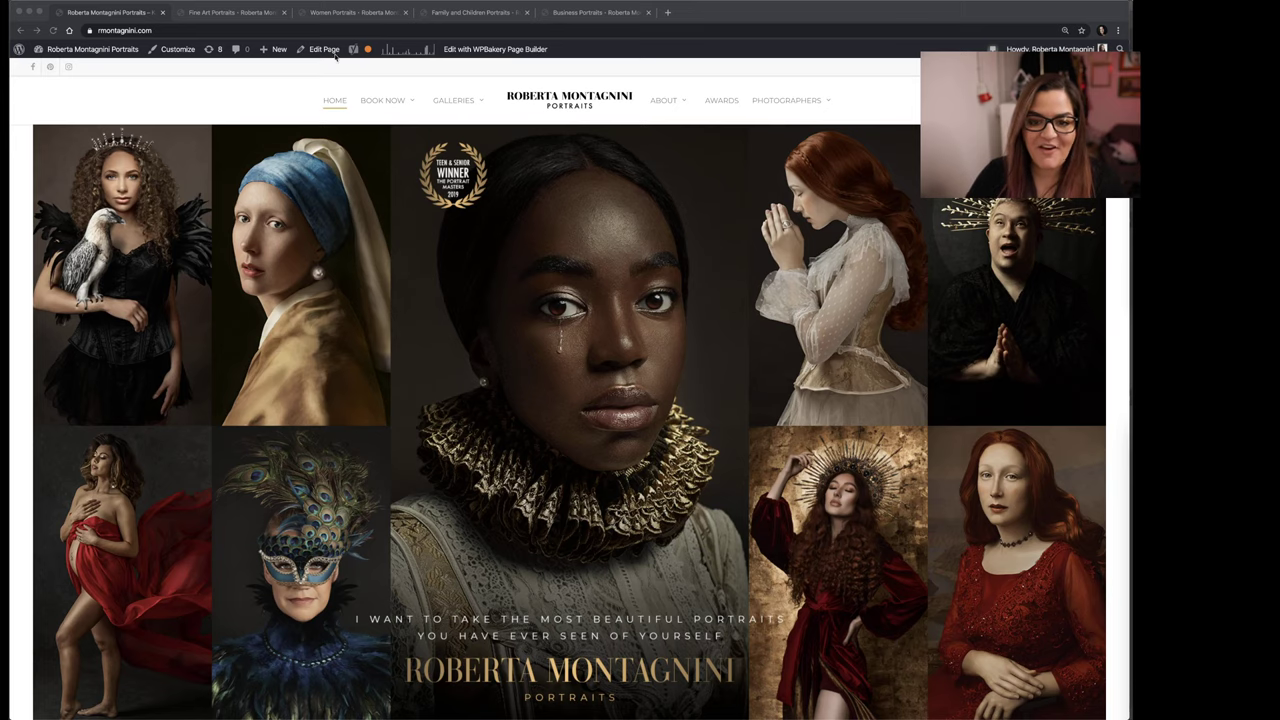
Step: Look through the fine art, women, family and children, and business portrait galleries and the home page of the photography website
click(225, 13)
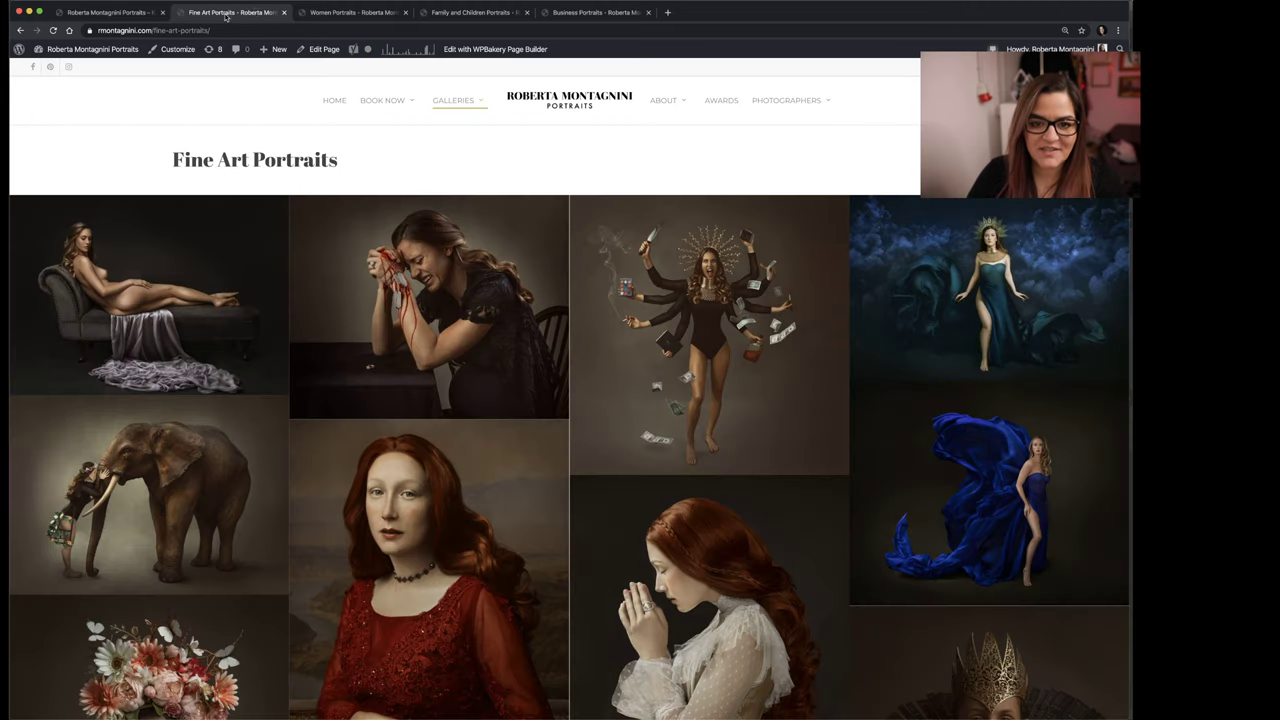
click(340, 14)
click(471, 13)
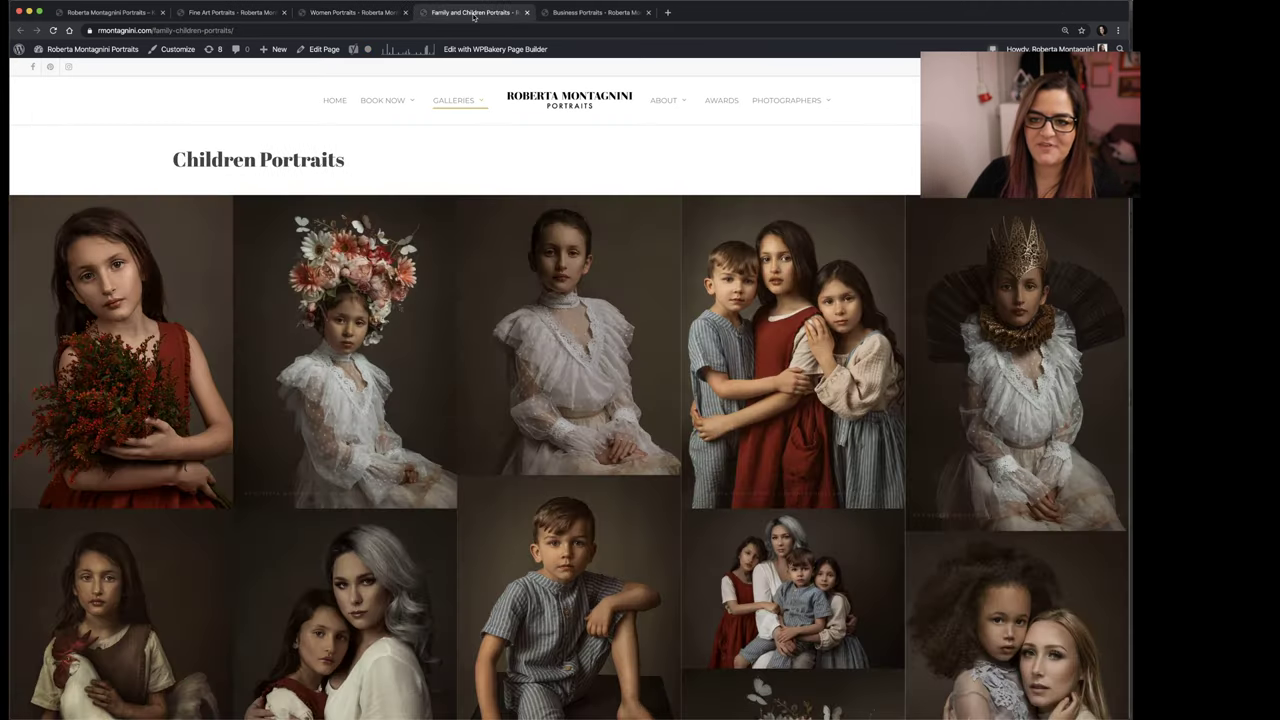
click(581, 13)
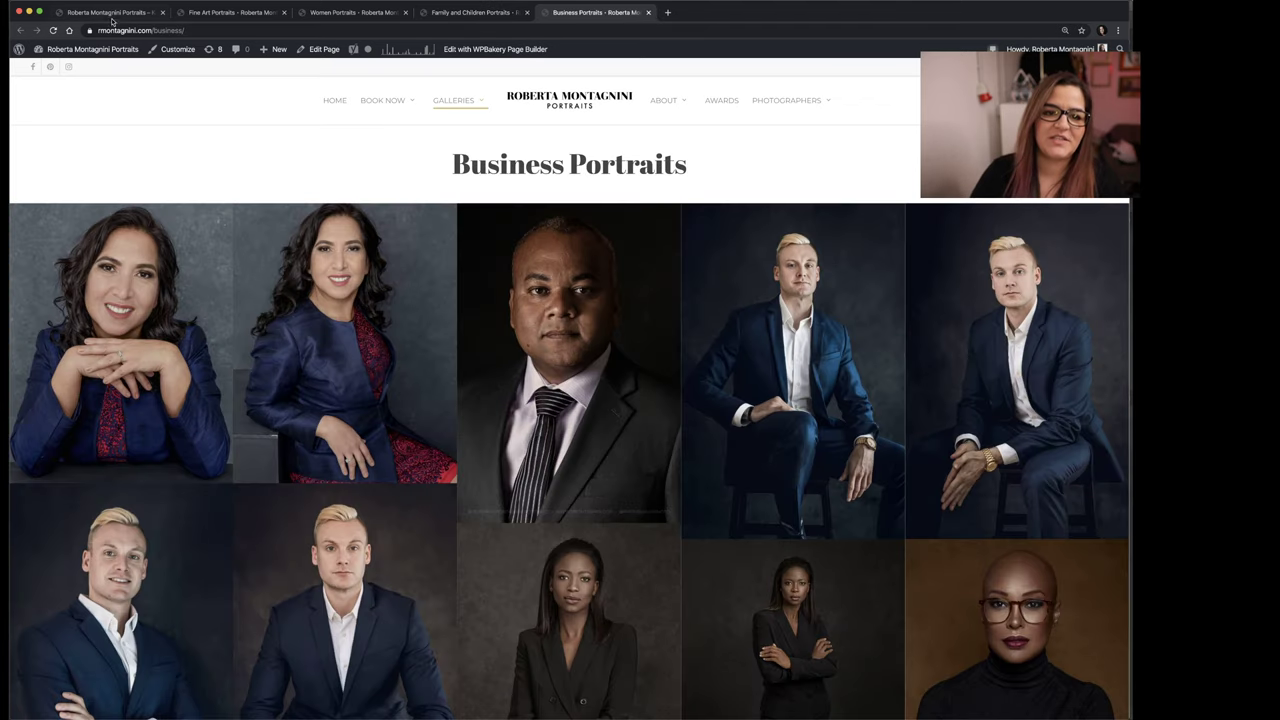
click(105, 12)
scroll(504, 341, down, 5)
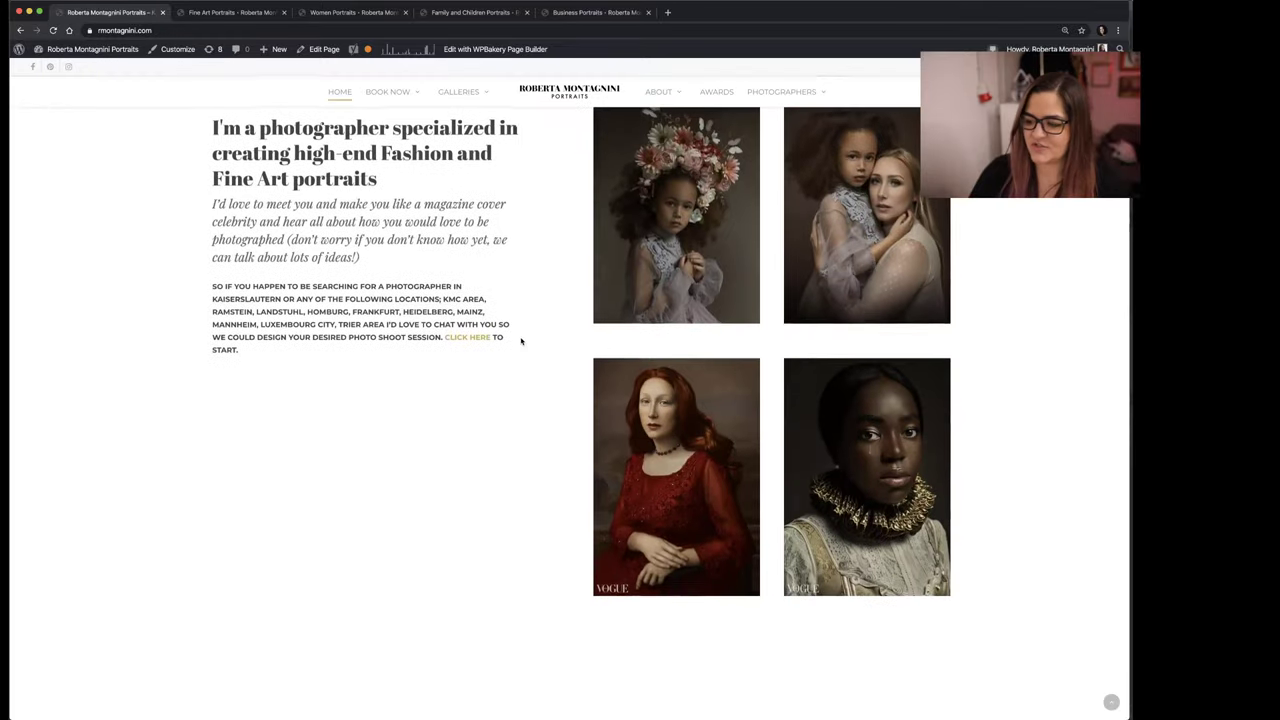
scroll(520, 338, up, 6)
Step: Browse the Fine Art Portraits gallery up and down, and return to the website's home page
click(221, 16)
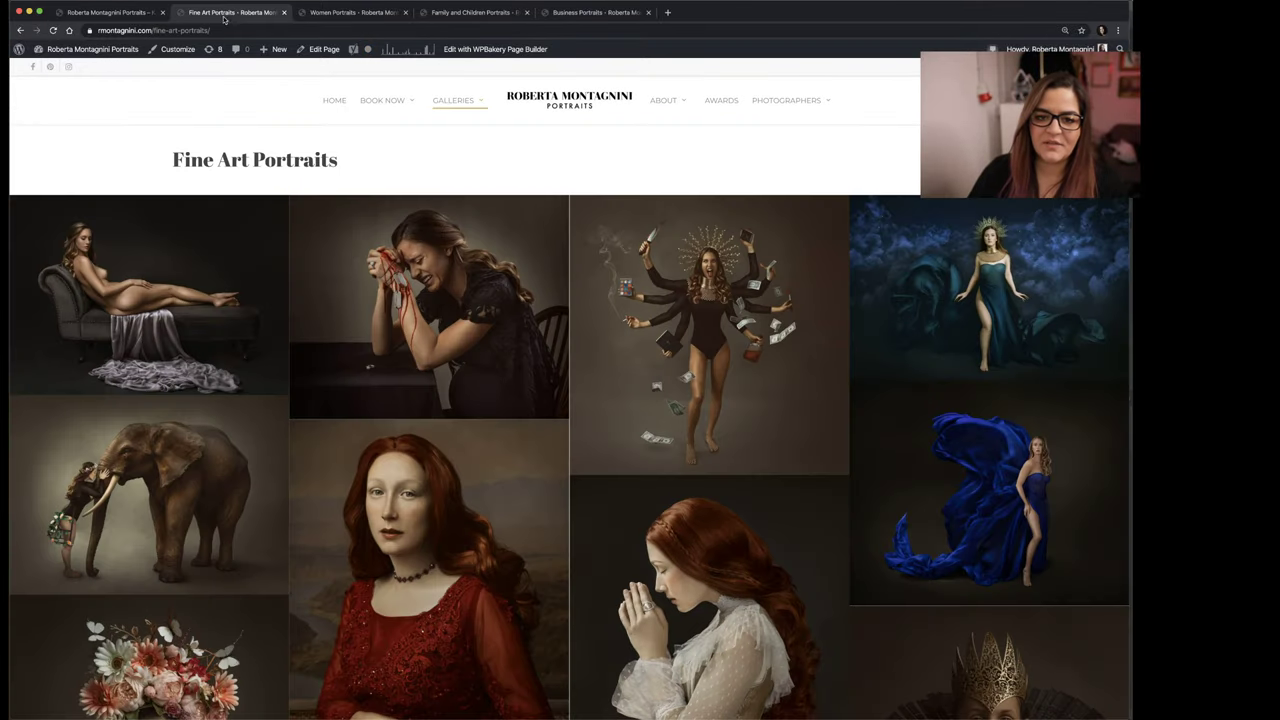
scroll(497, 285, down, 3)
scroll(496, 284, down, 2)
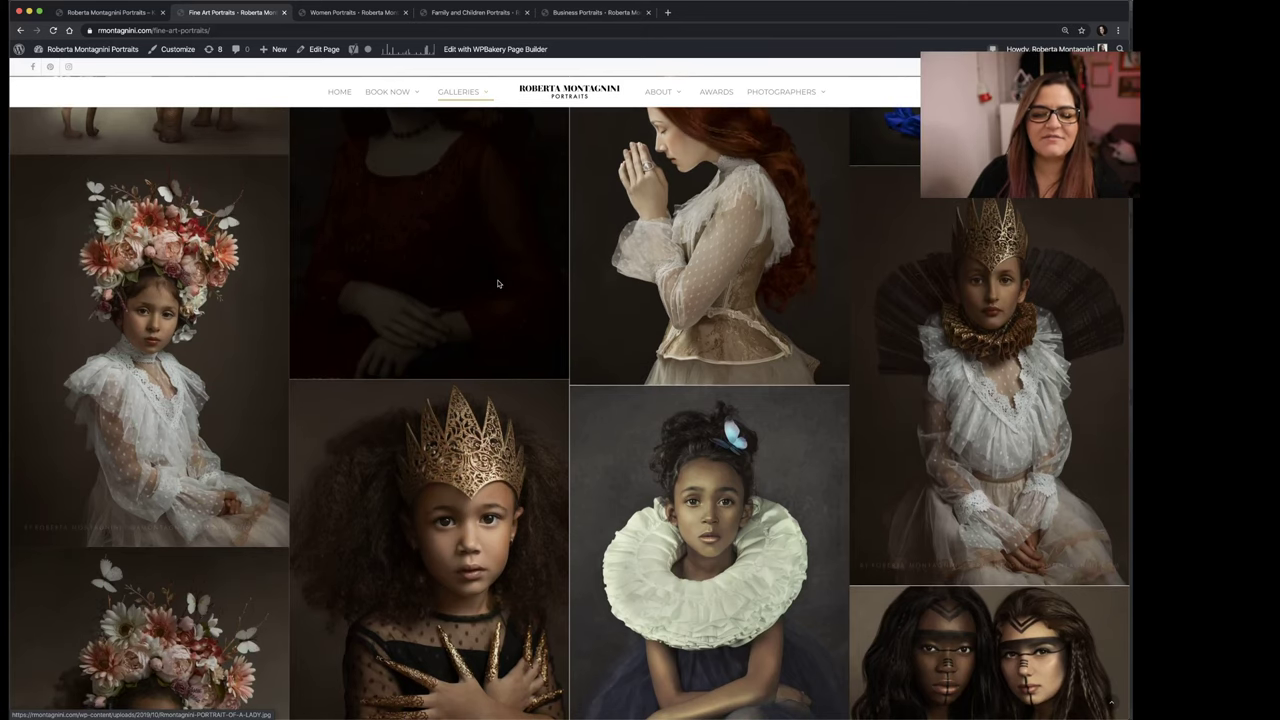
scroll(497, 283, down, 3)
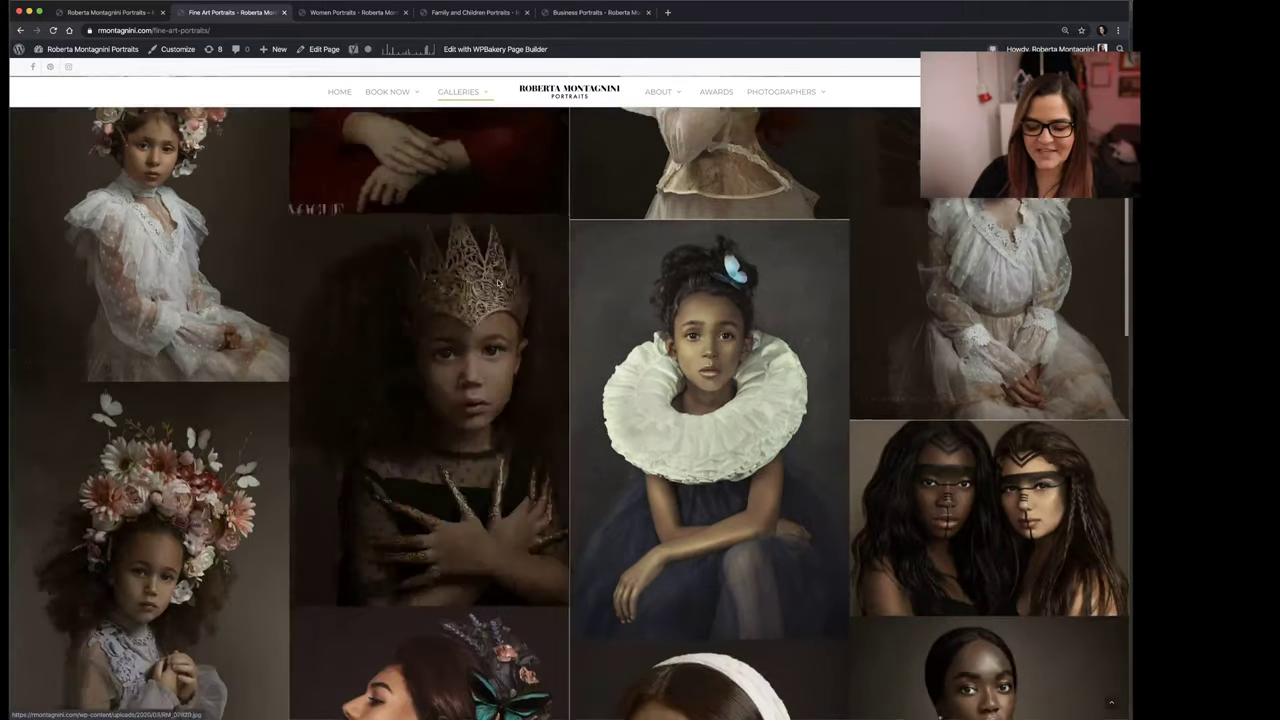
scroll(497, 283, up, 10)
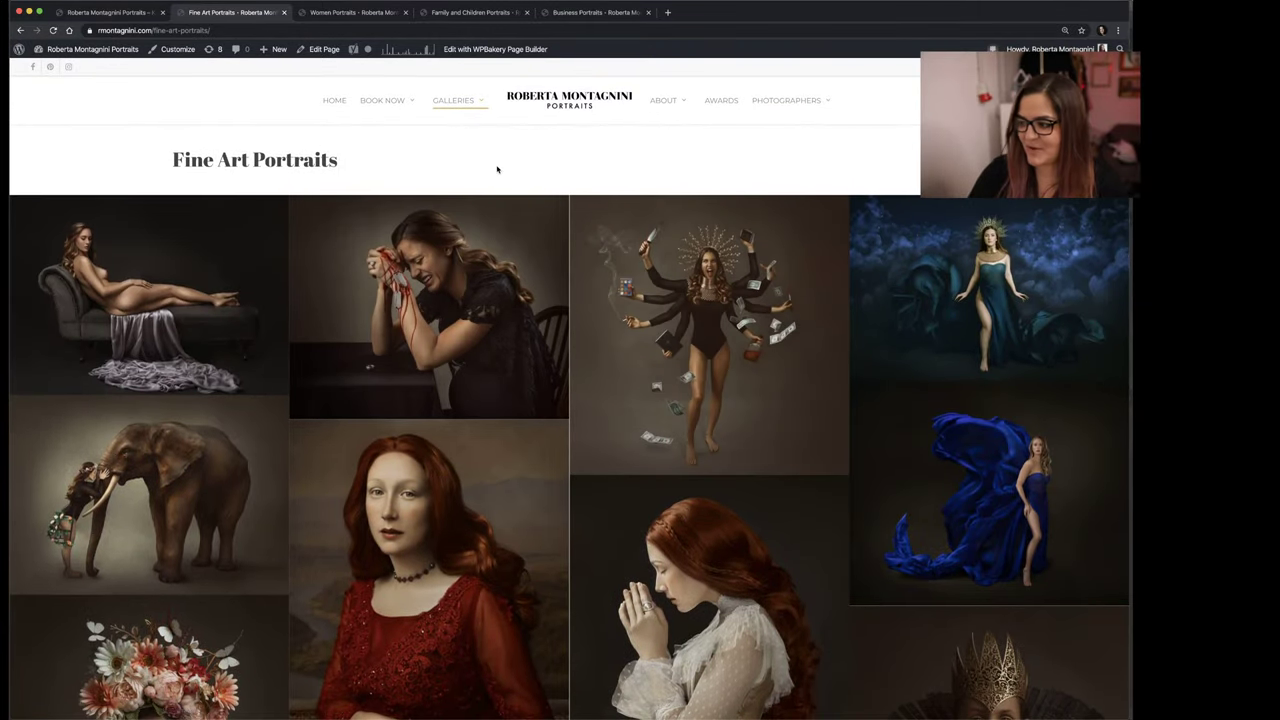
scroll(497, 170, down, 5)
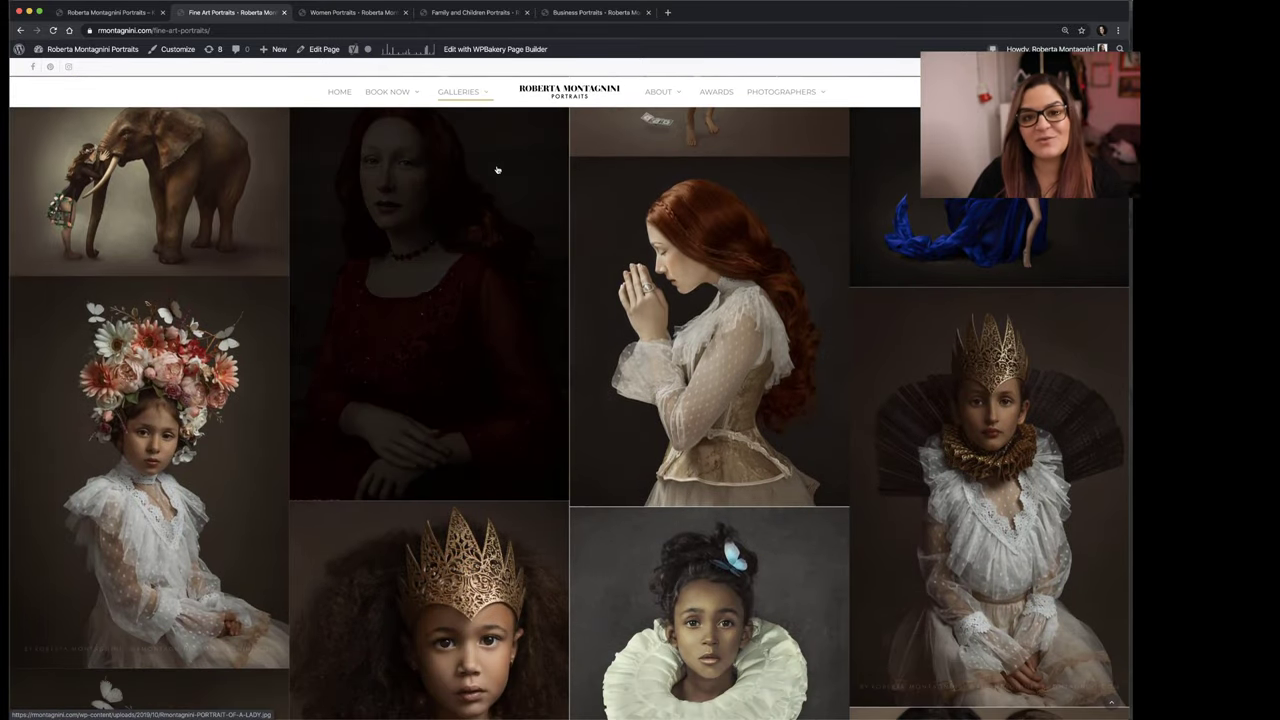
scroll(497, 170, up, 5)
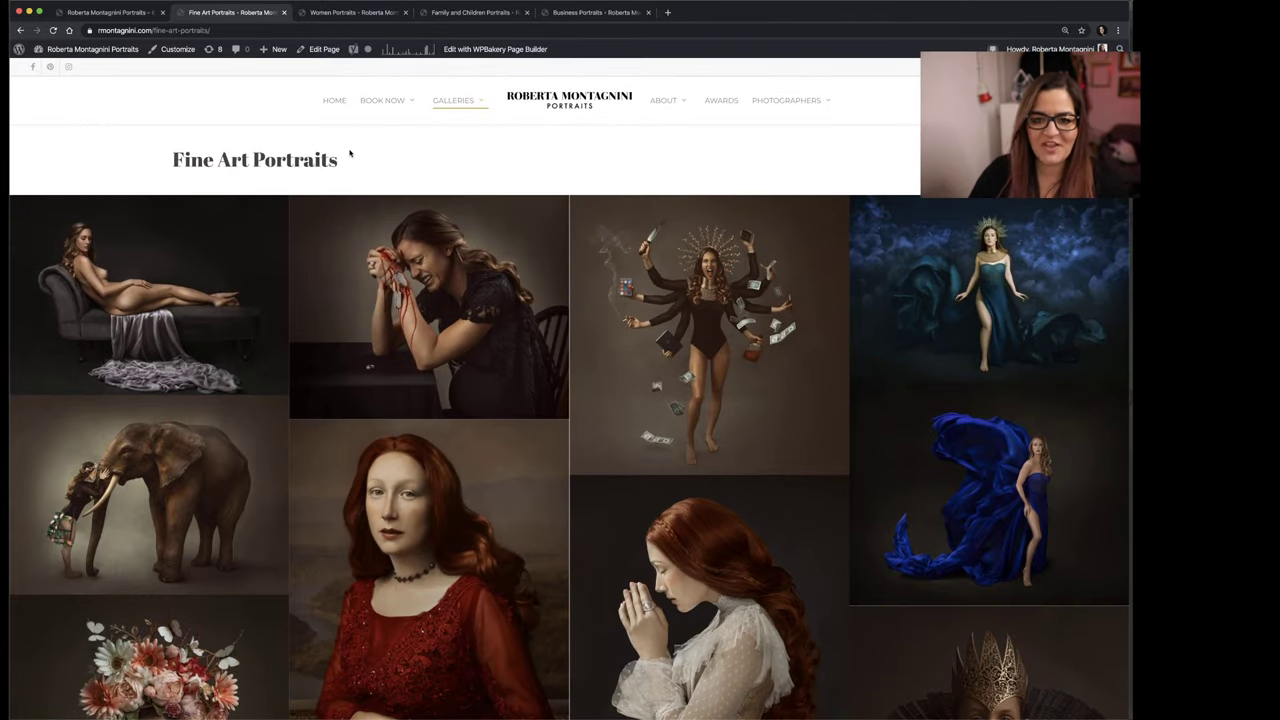
click(128, 12)
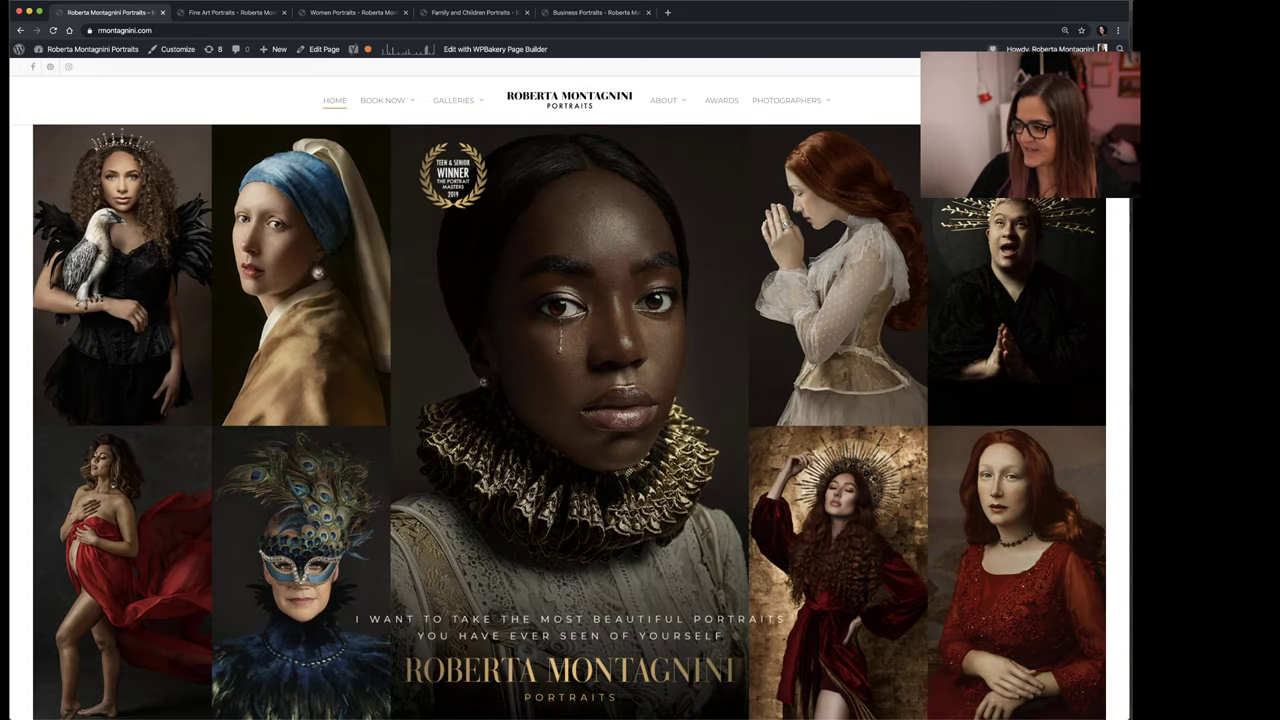
Step: Switch to Photoshop and run the Retouching Quick Set Up action on the Layer Visibility portrait
key(super+Tab)
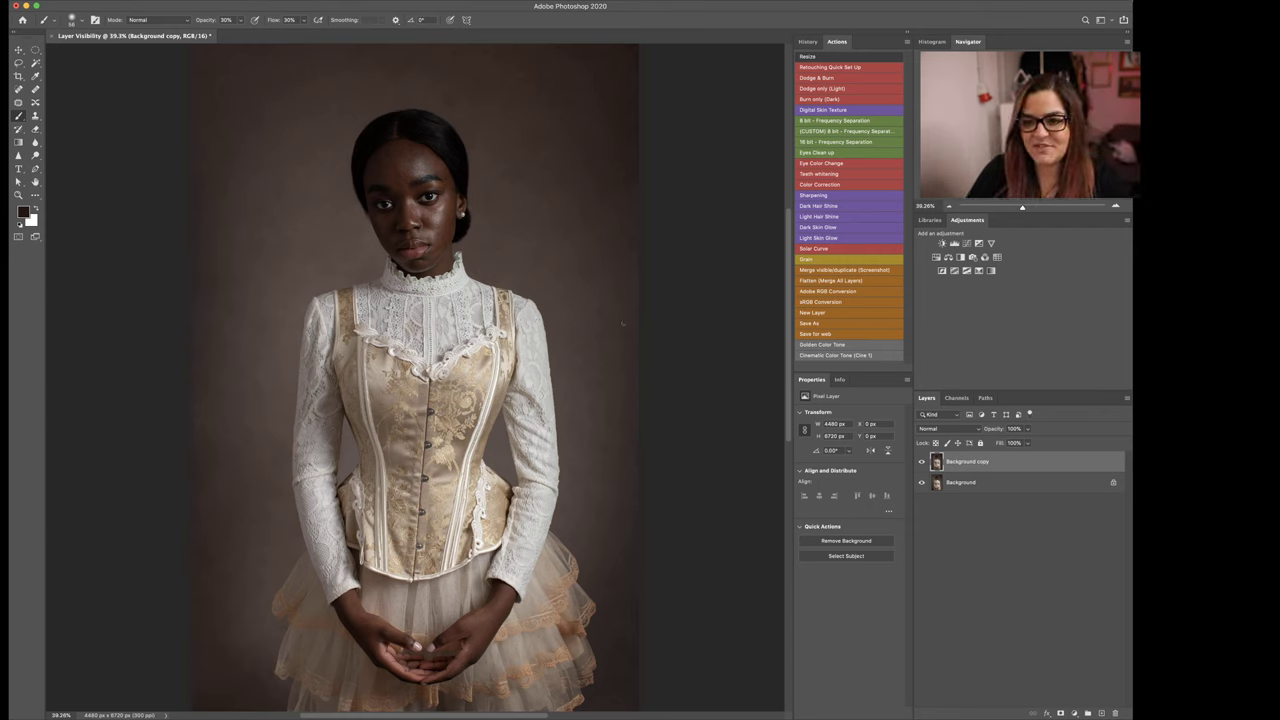
key(super+Tab)
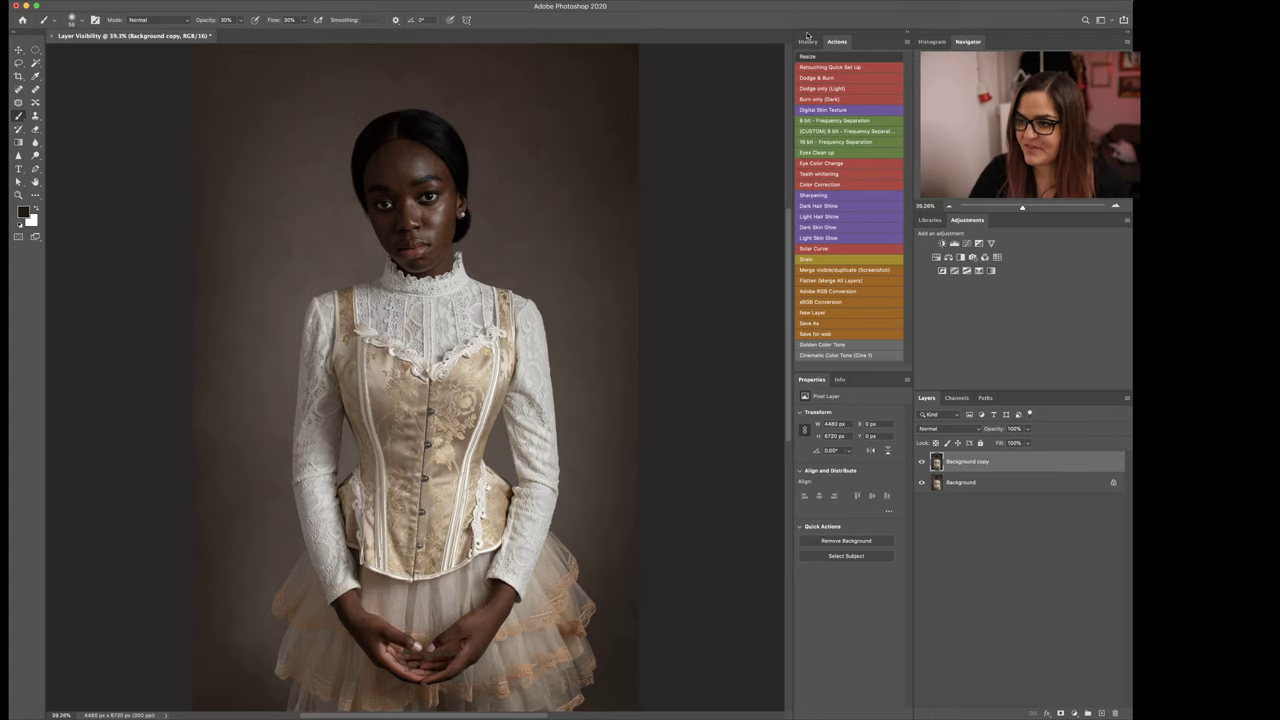
click(845, 68)
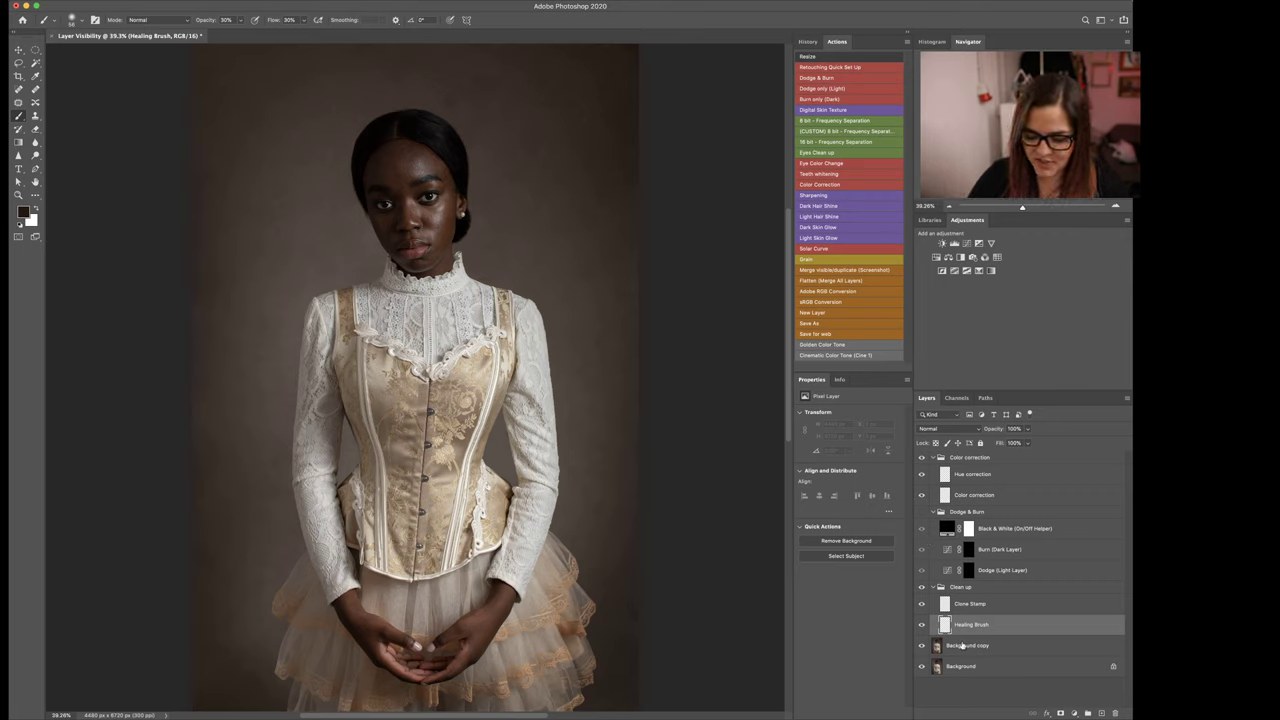
Step: Heal the blemishes on the cheek between the nose and the pearl earring with the Healing Brush, on the Healing Brush layer
key(j)
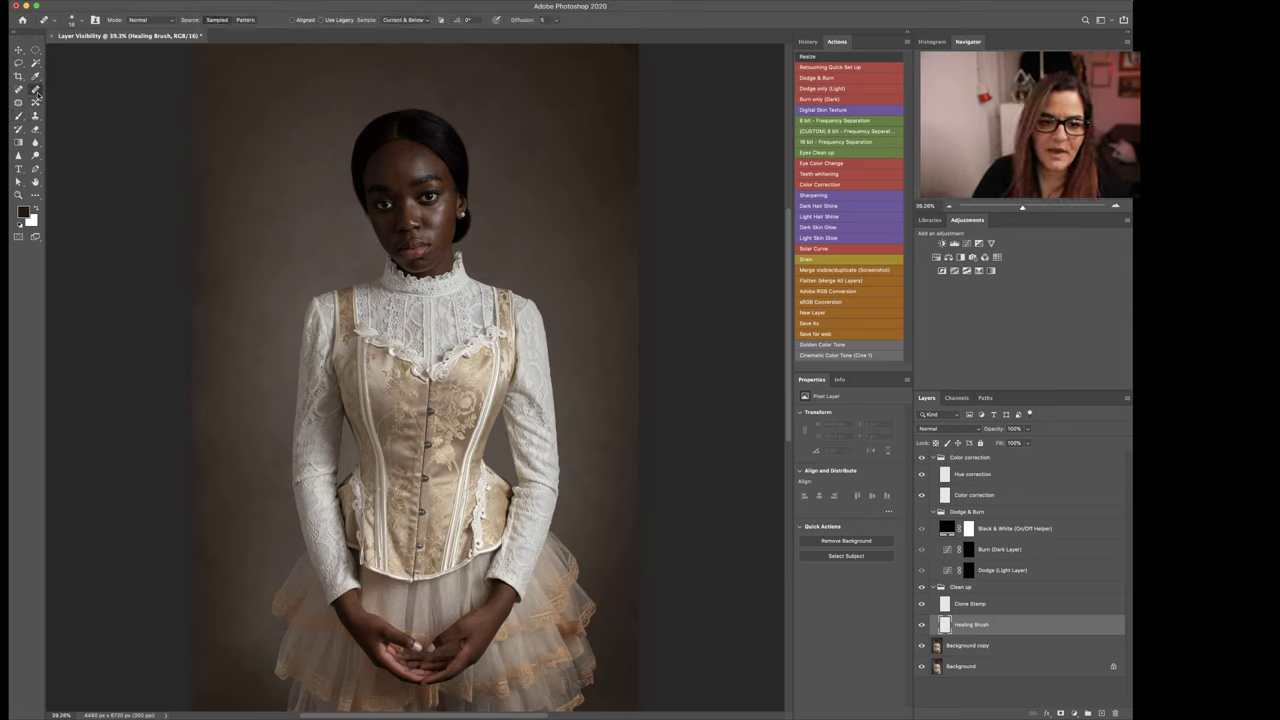
key(super+plus)
key(super+plus)
key(super+plus)
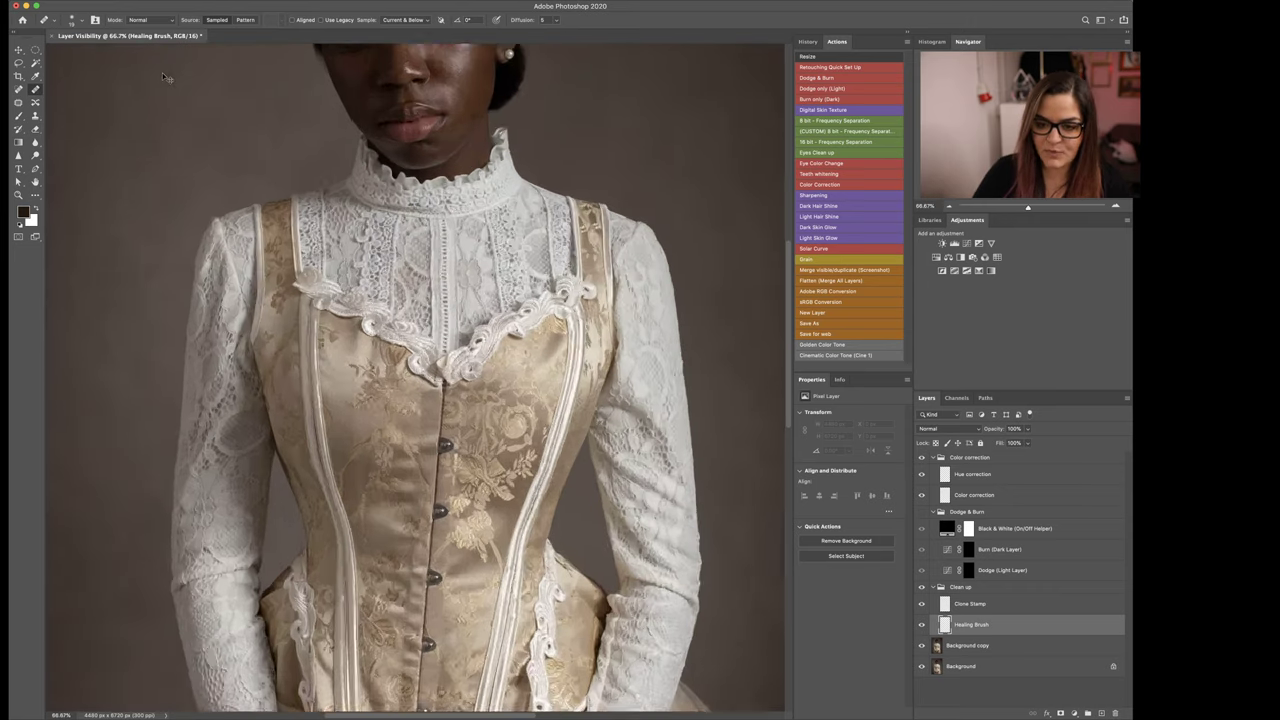
drag(507, 108, 499, 429)
key(super+plus)
drag(582, 325, 630, 423)
drag(502, 322, 507, 322)
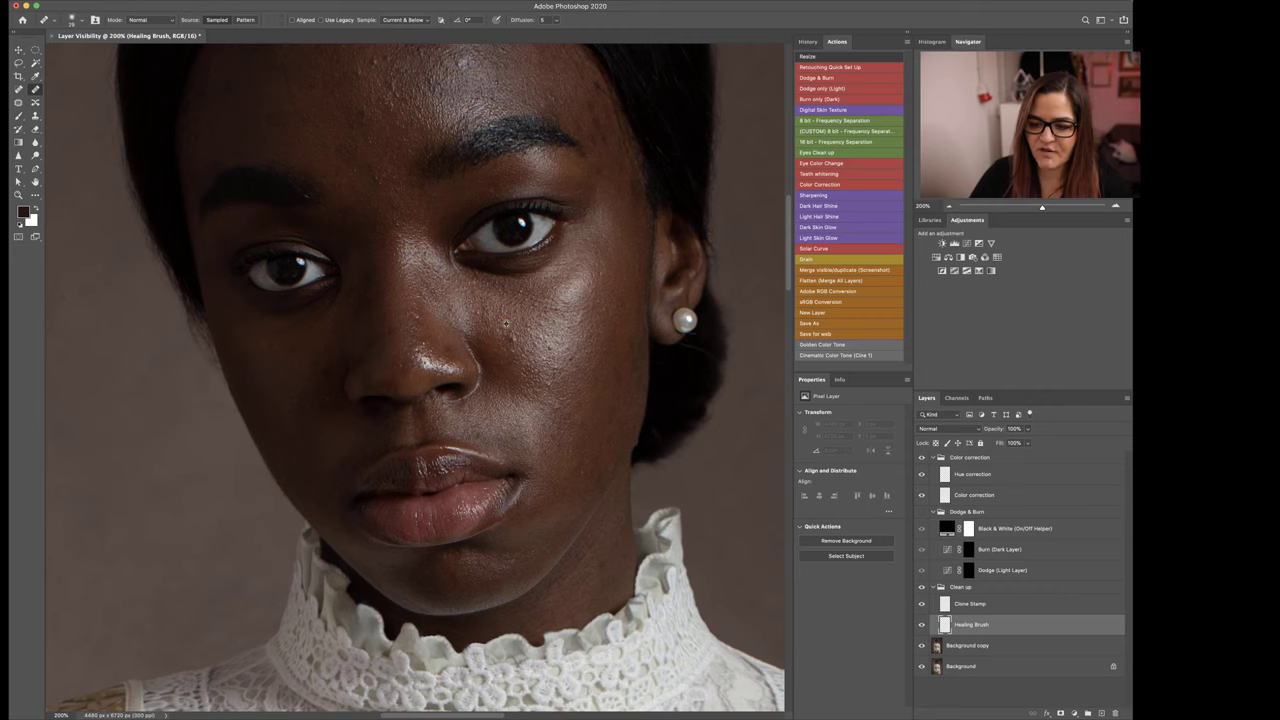
alt+click(504, 323)
click(512, 340)
click(523, 323)
click(508, 337)
click(544, 324)
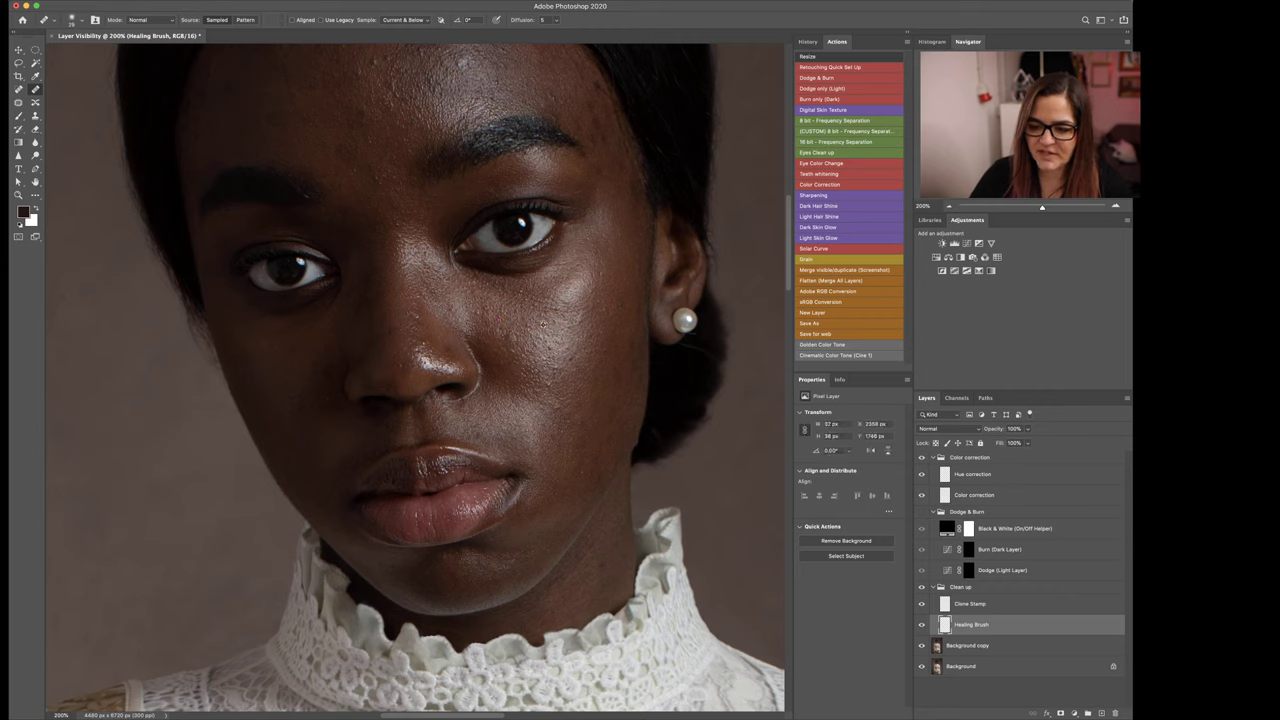
click(556, 332)
drag(528, 352, 527, 352)
click(525, 353)
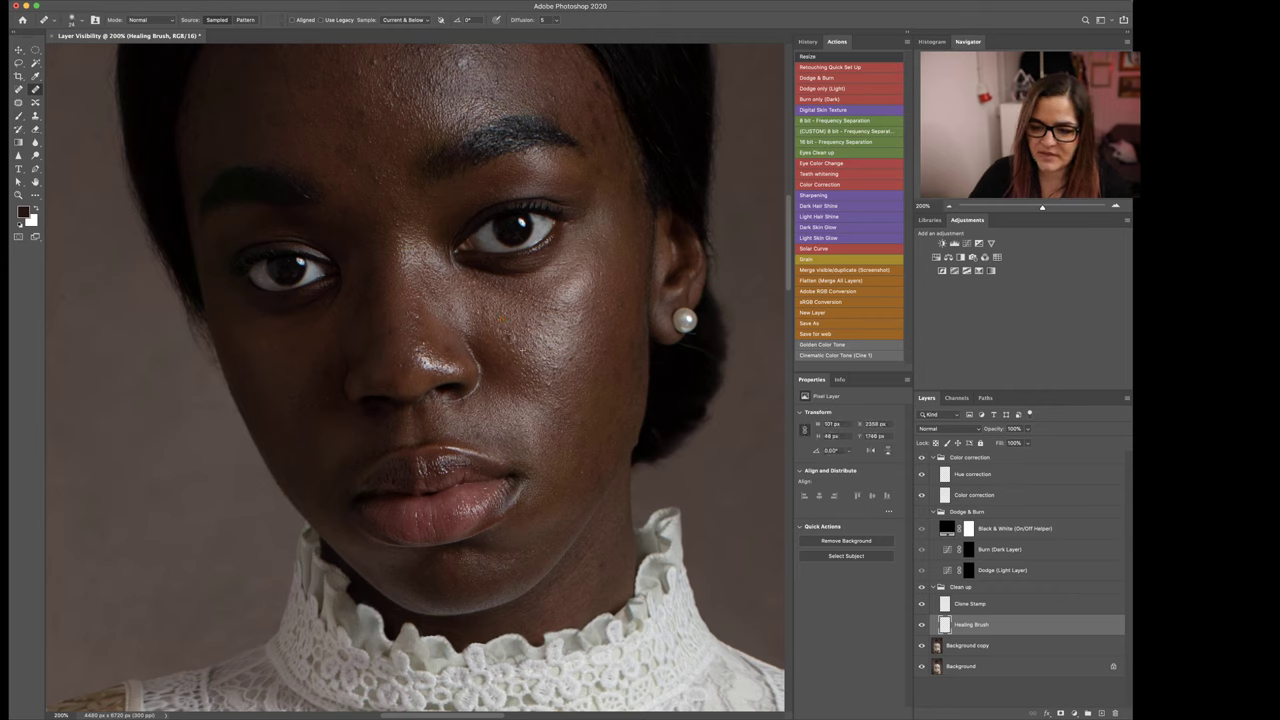
click(509, 320)
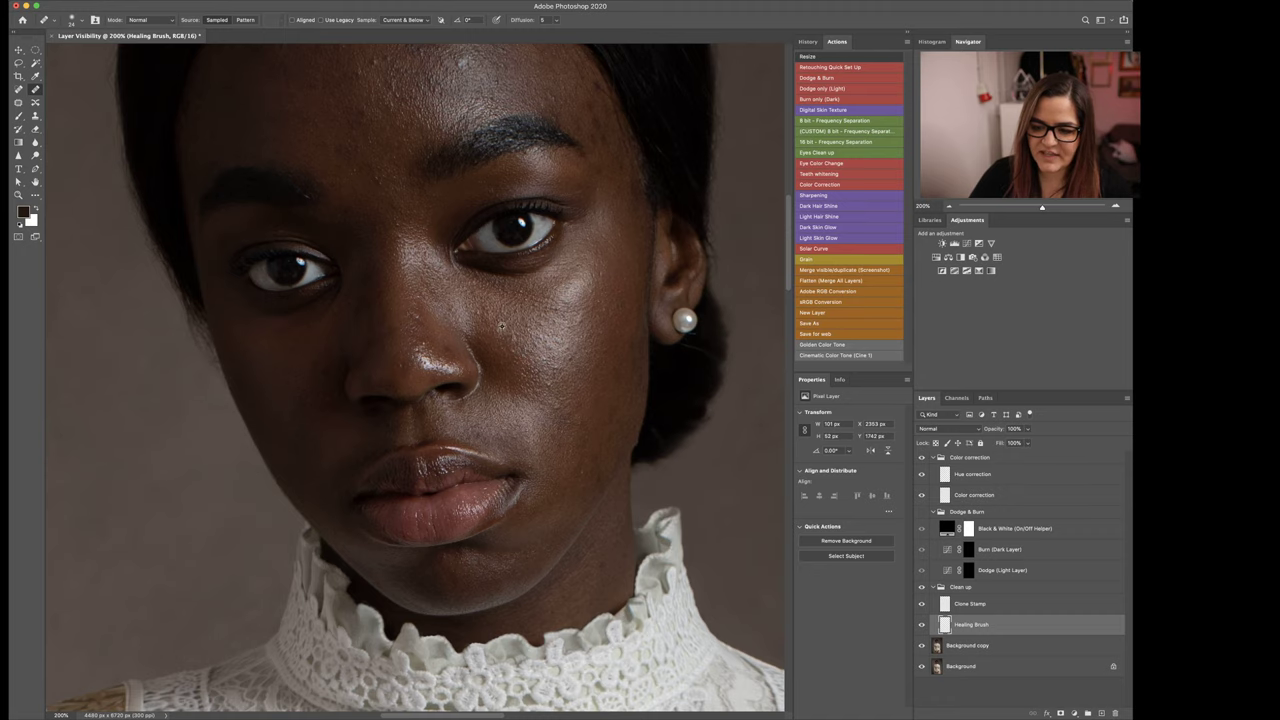
click(503, 326)
Step: Heal the bumps and dark spots across the forehead and at the temple near the hairline with the Healing Brush
scroll(497, 318, up, 5)
scroll(497, 318, left, 5)
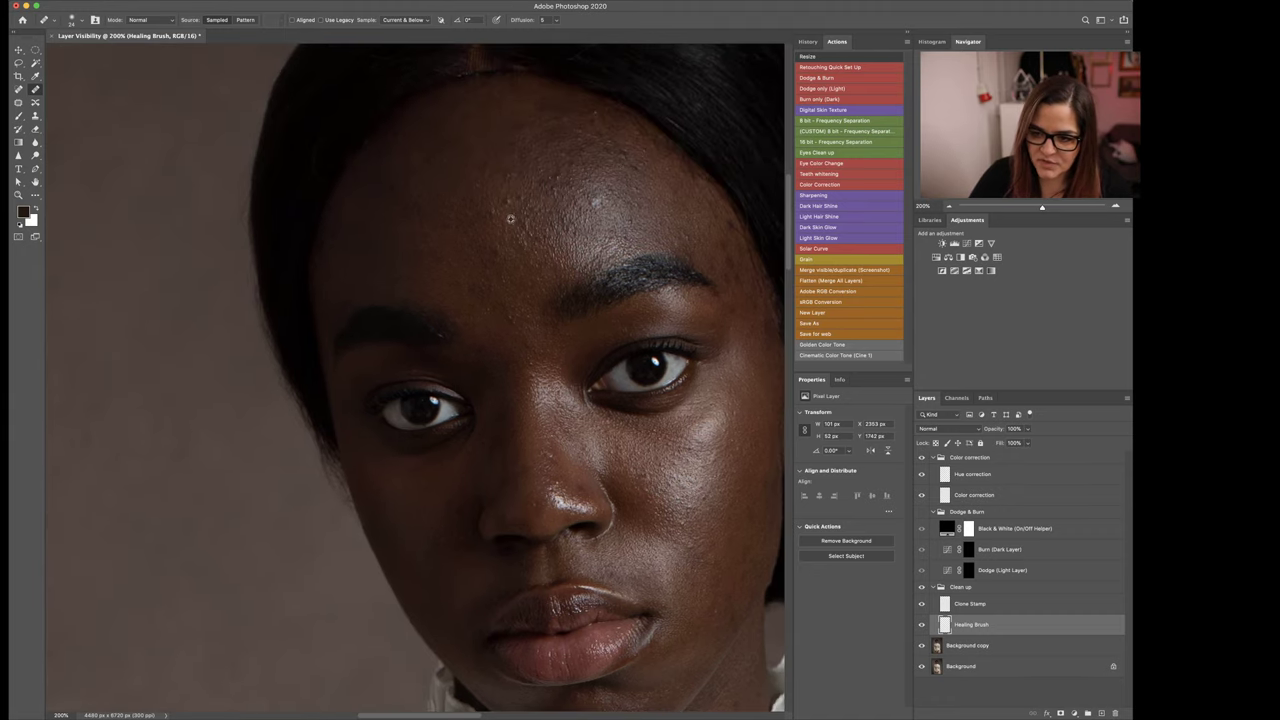
click(505, 205)
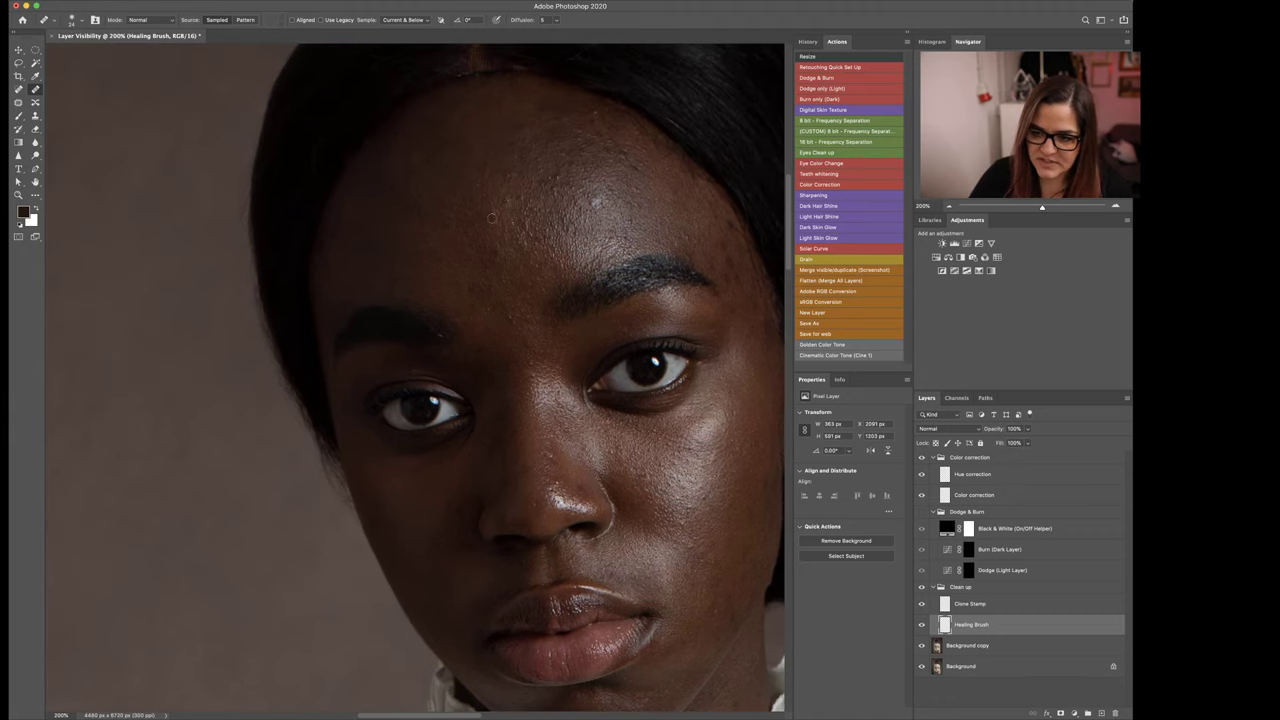
click(593, 113)
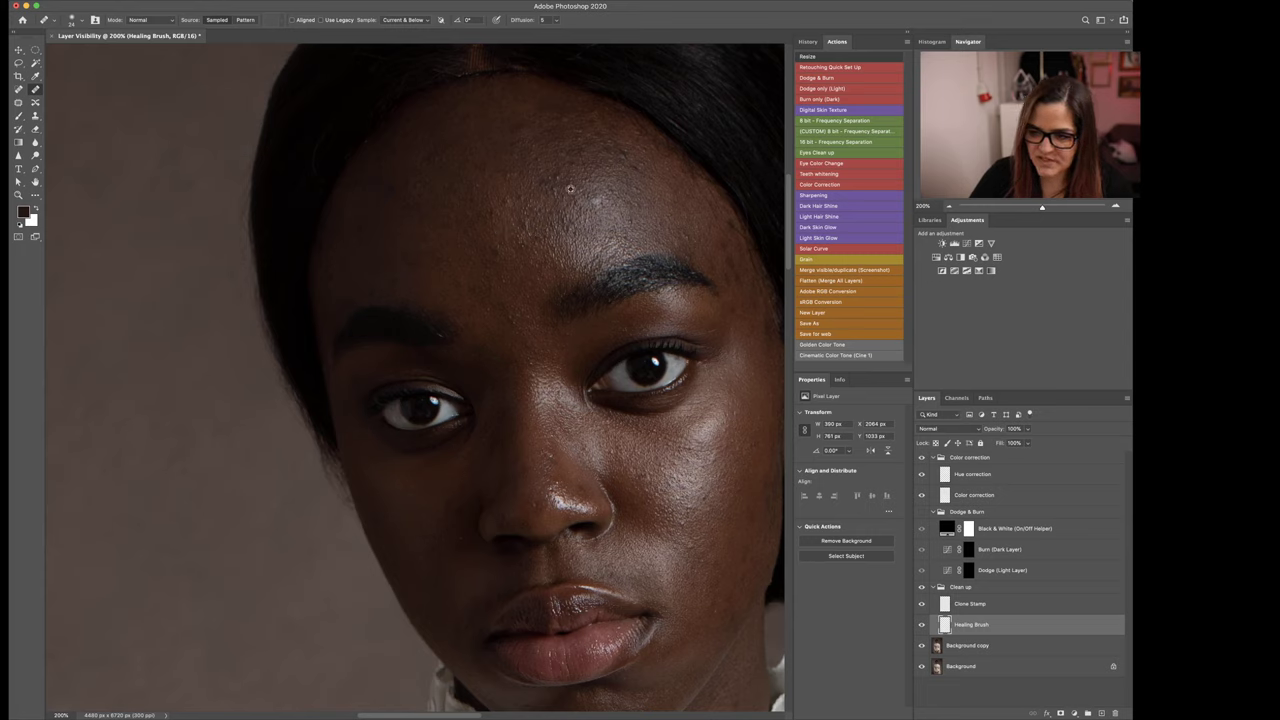
click(727, 237)
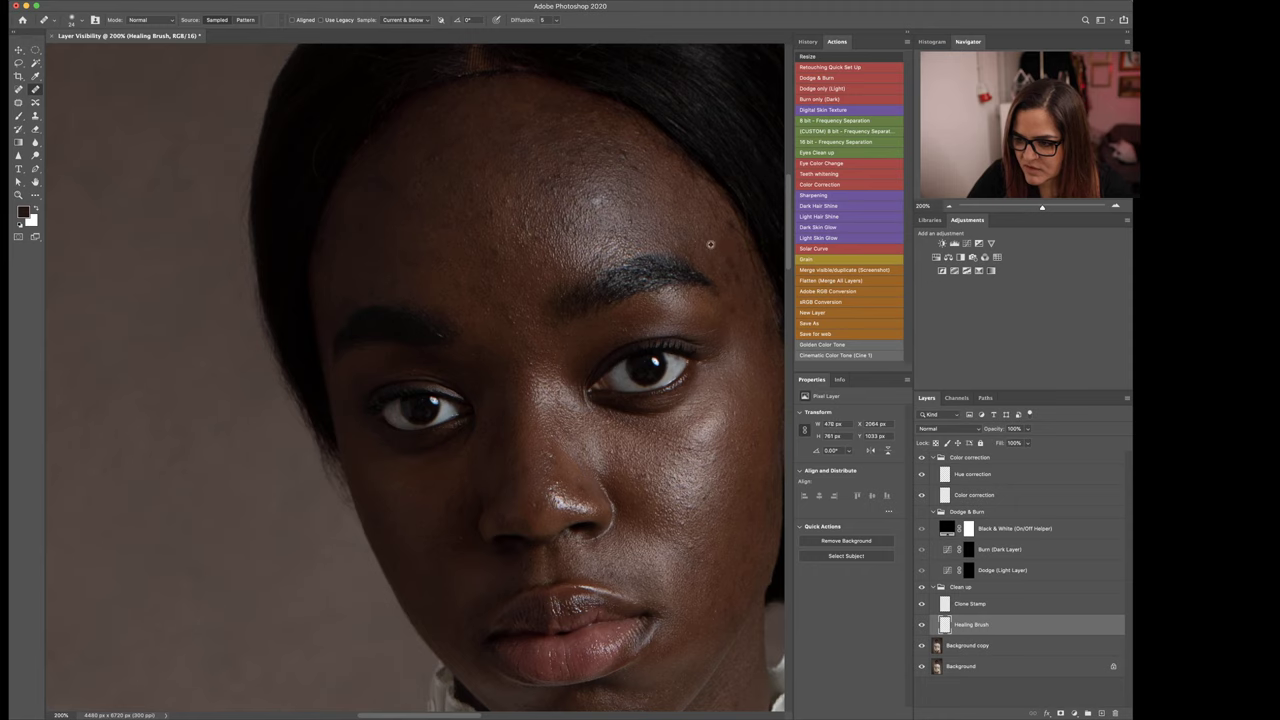
click(731, 225)
alt+click(632, 173)
click(623, 156)
alt+click(622, 173)
click(610, 158)
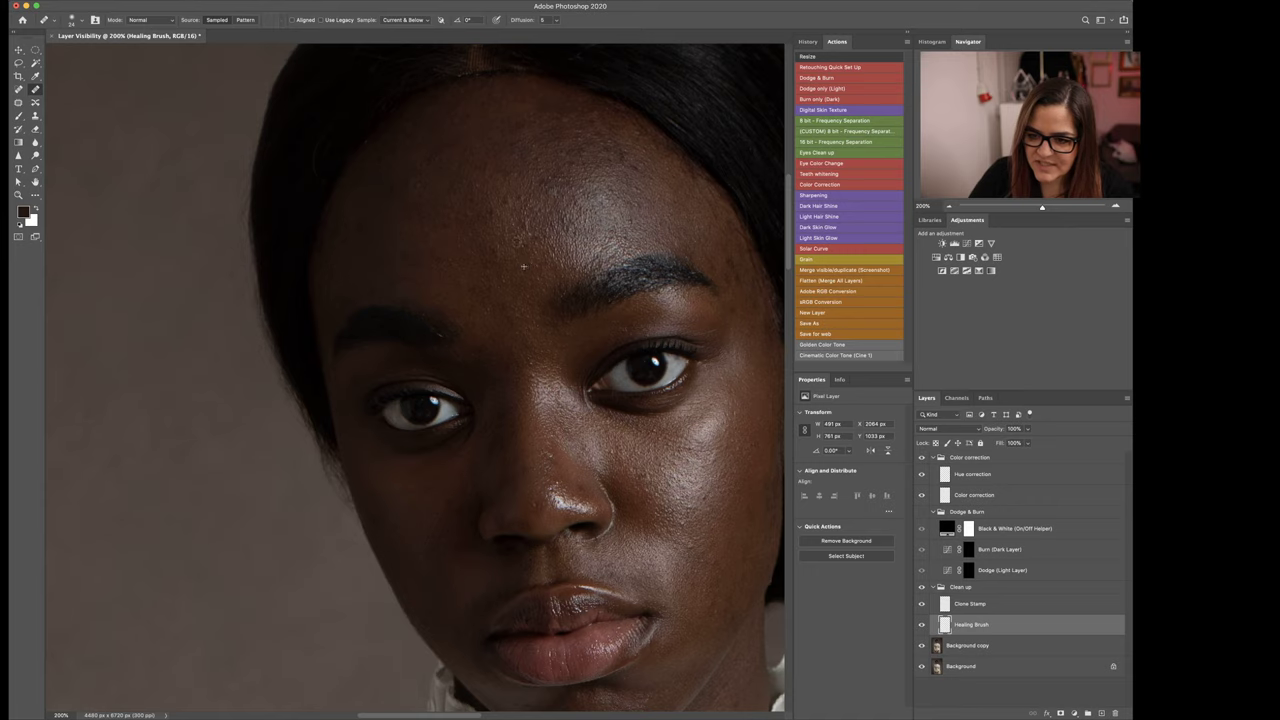
click(505, 199)
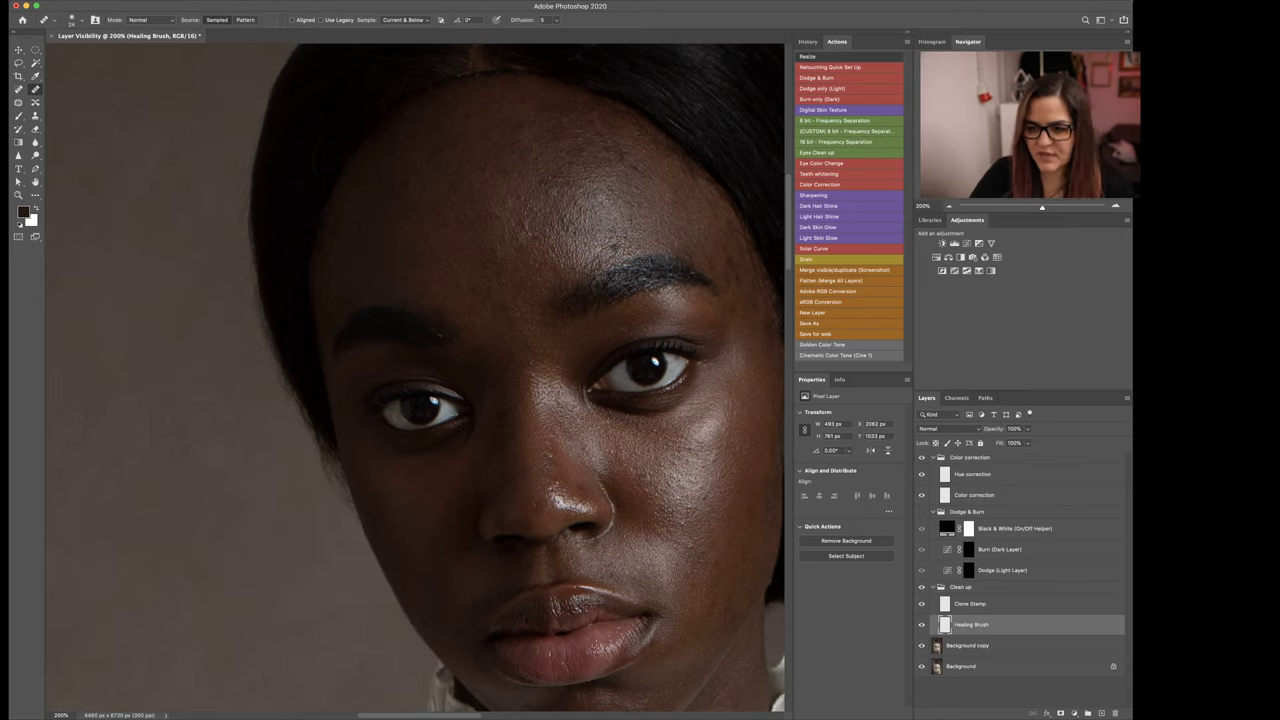
Step: Heal the remaining spots on the middle and lower part of the cheek on the earring side
mouse_move(571, 286)
mouse_down()
mouse_move(487, 224)
mouse_move(457, 168)
mouse_up()
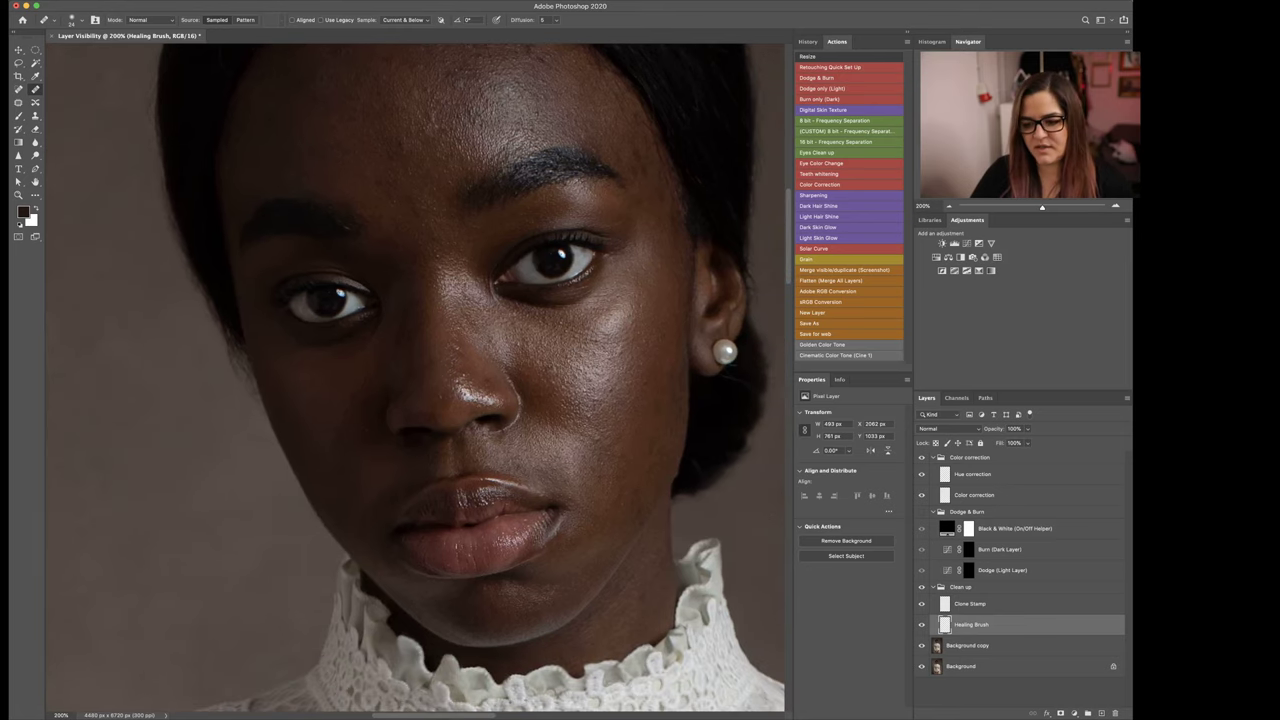
click(608, 433)
click(598, 440)
click(570, 372)
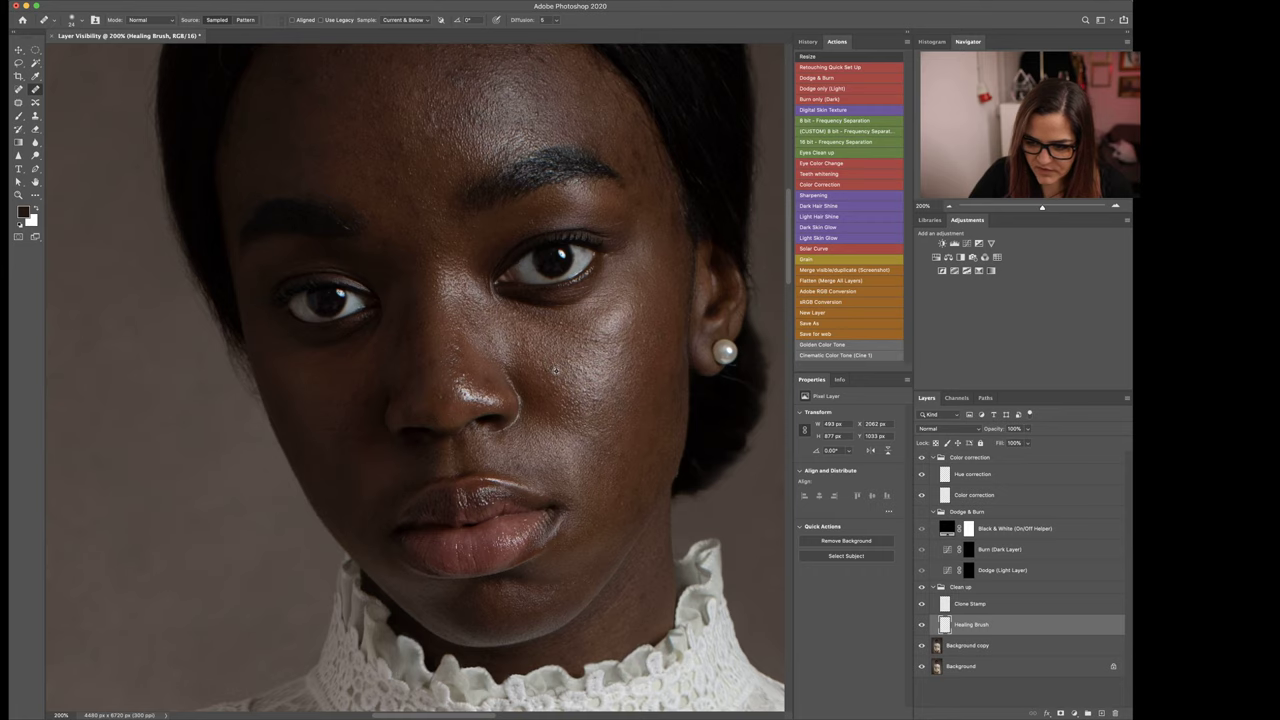
Step: Compare the whole portrait with and without the Background copy layer by toggling its visibility, leaving it shown
drag(500, 315, 528, 363)
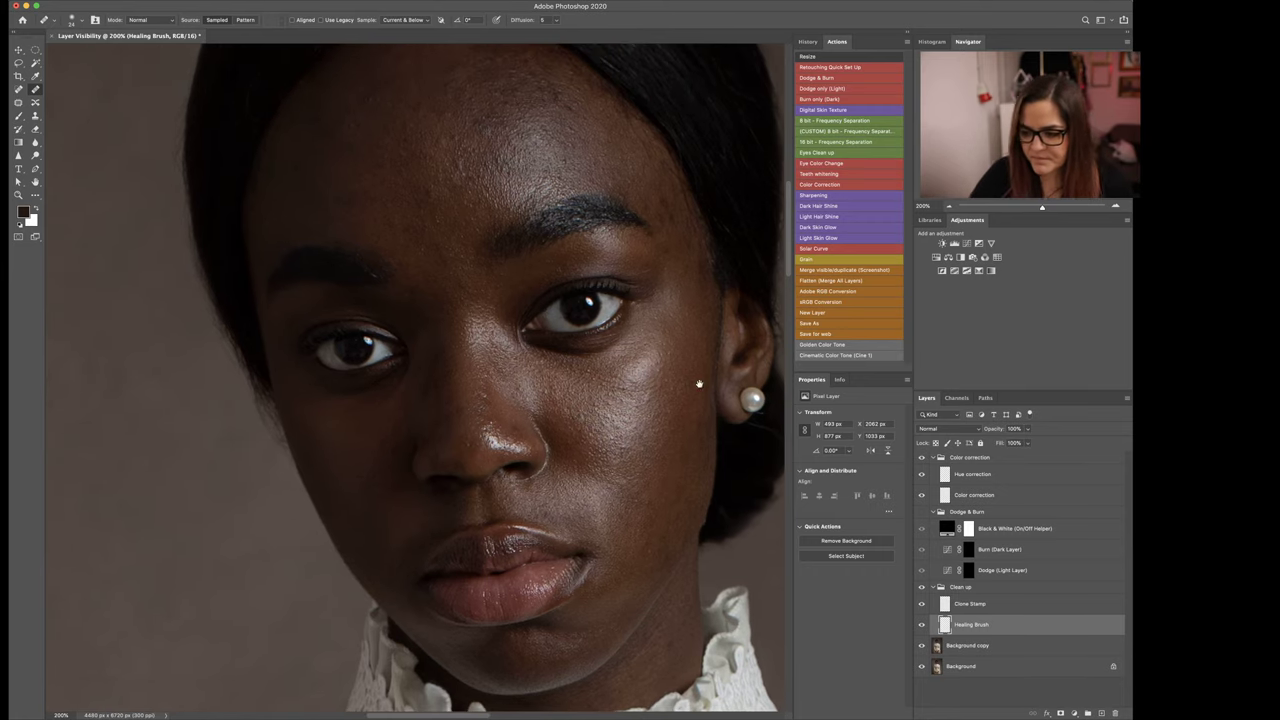
scroll(700, 370, down, 4)
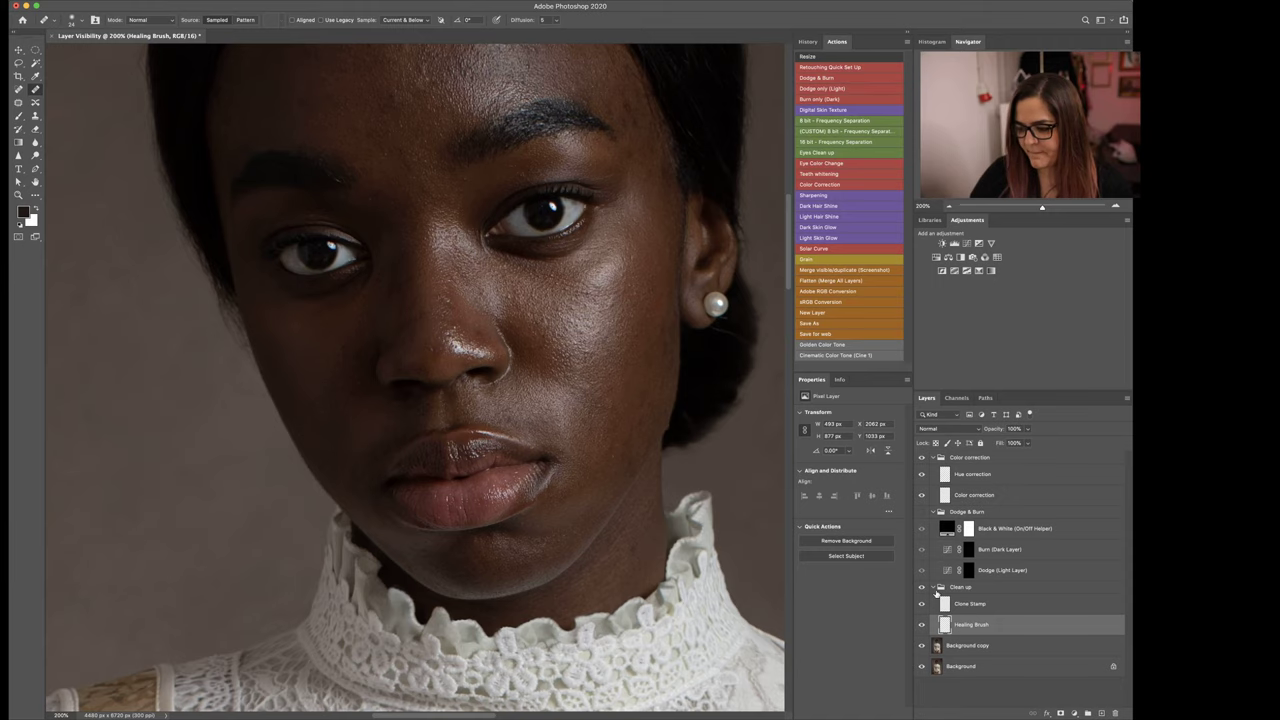
key(super+minus)
key(super+minus)
key(super+minus)
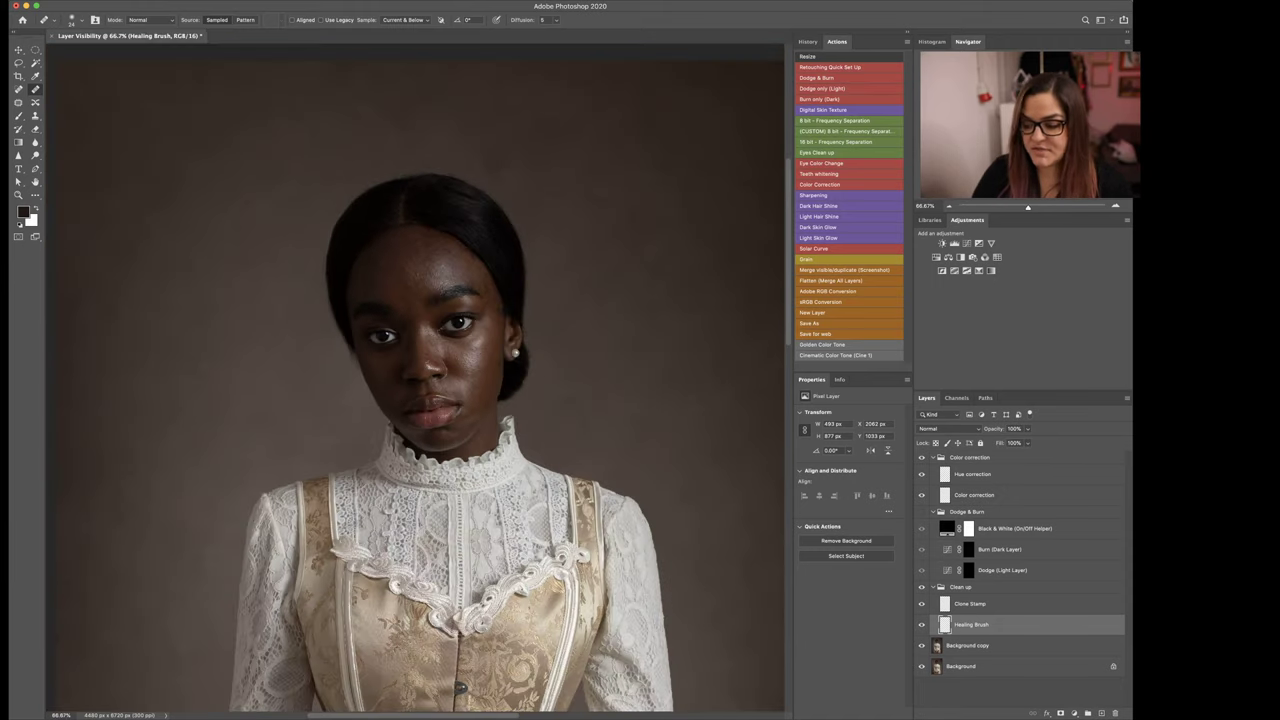
key(super+minus)
key(super+minus)
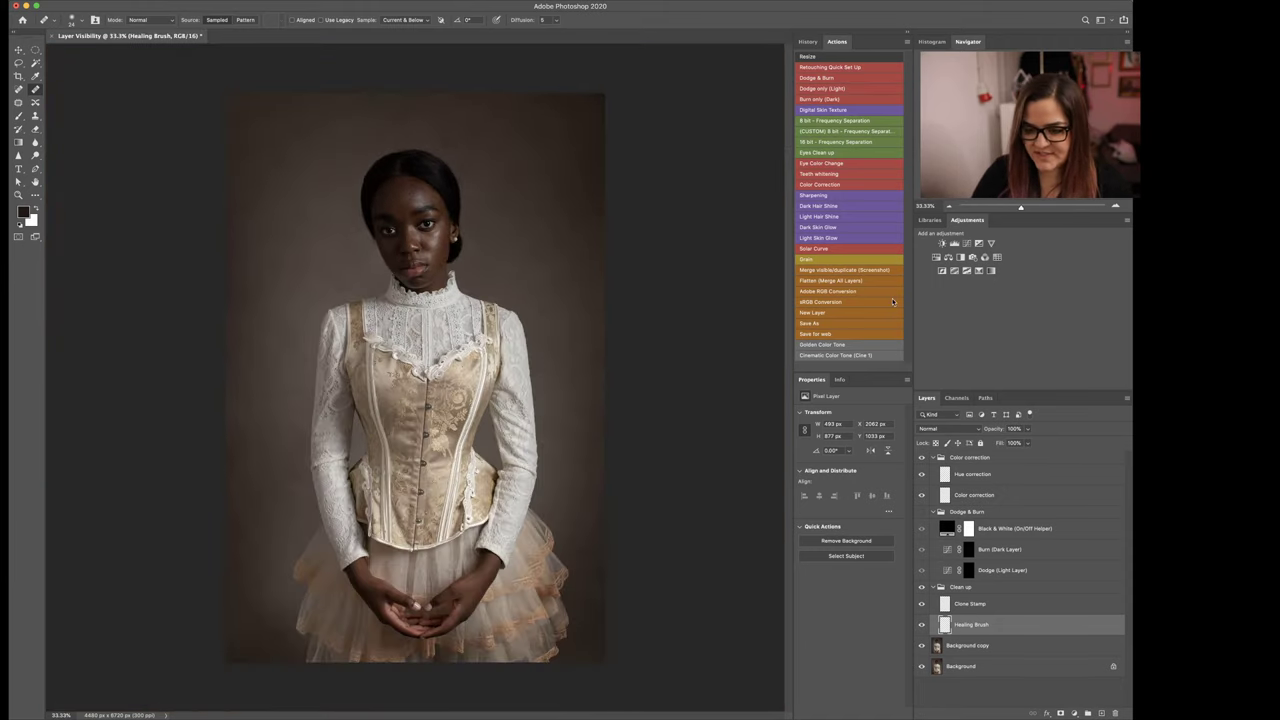
click(922, 646)
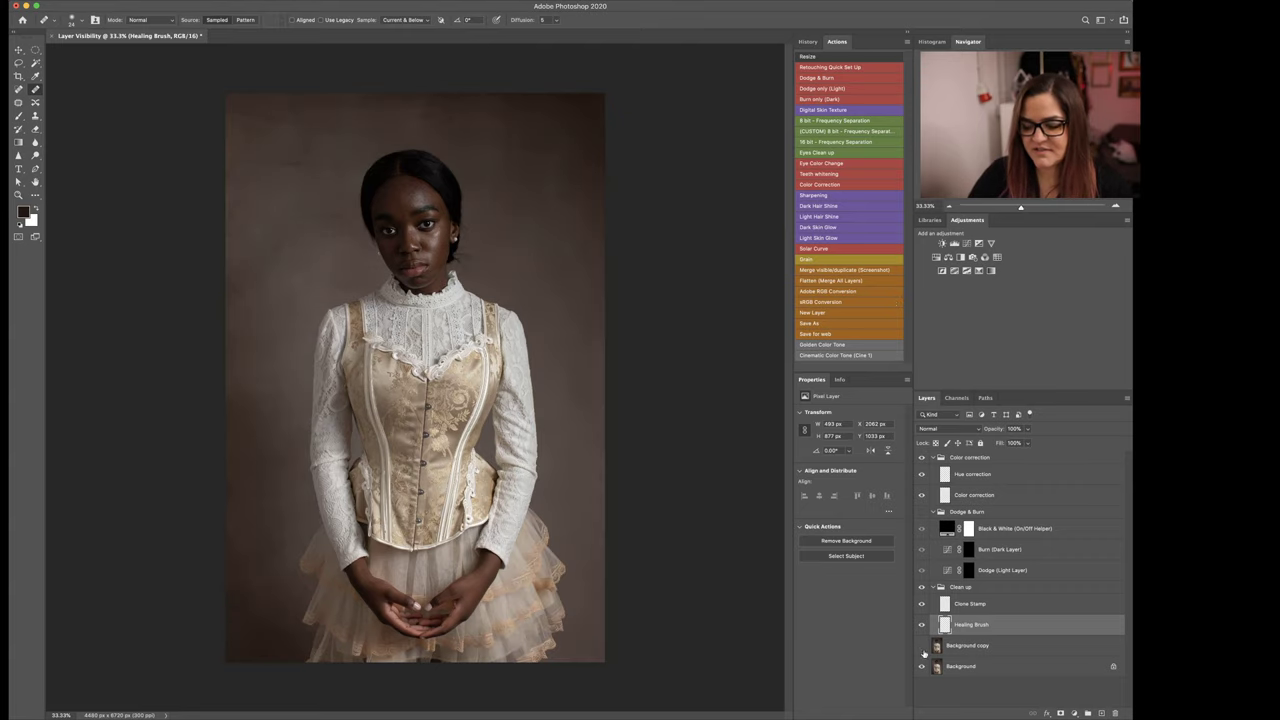
click(923, 645)
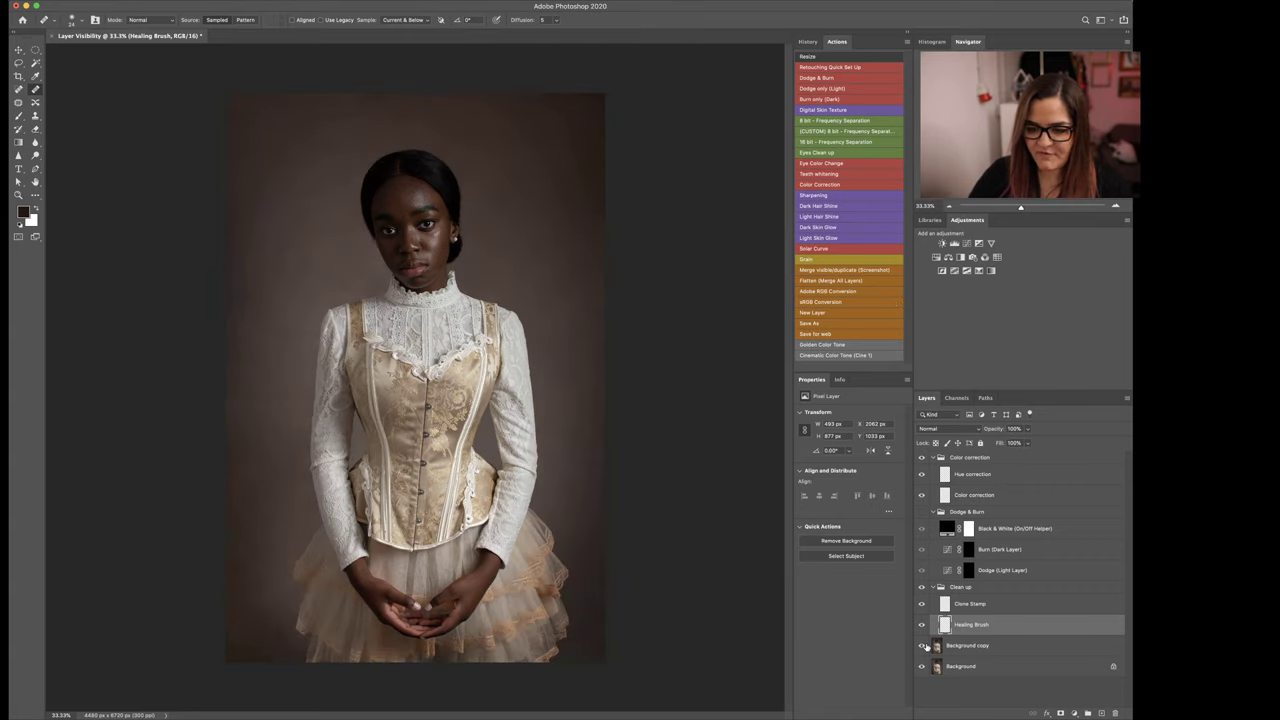
click(923, 645)
click(923, 645)
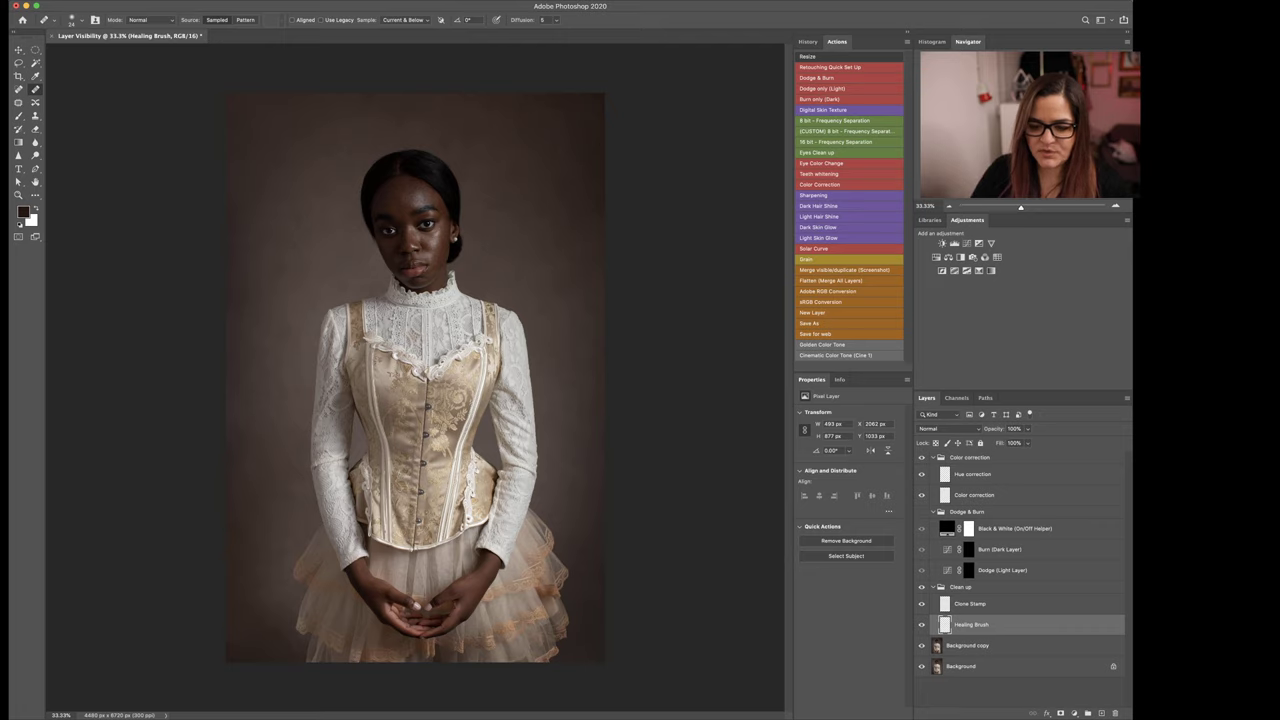
Step: Switch the Background copy layer off and on several more times to judge its effect on the colours, ending with it visible
click(922, 646)
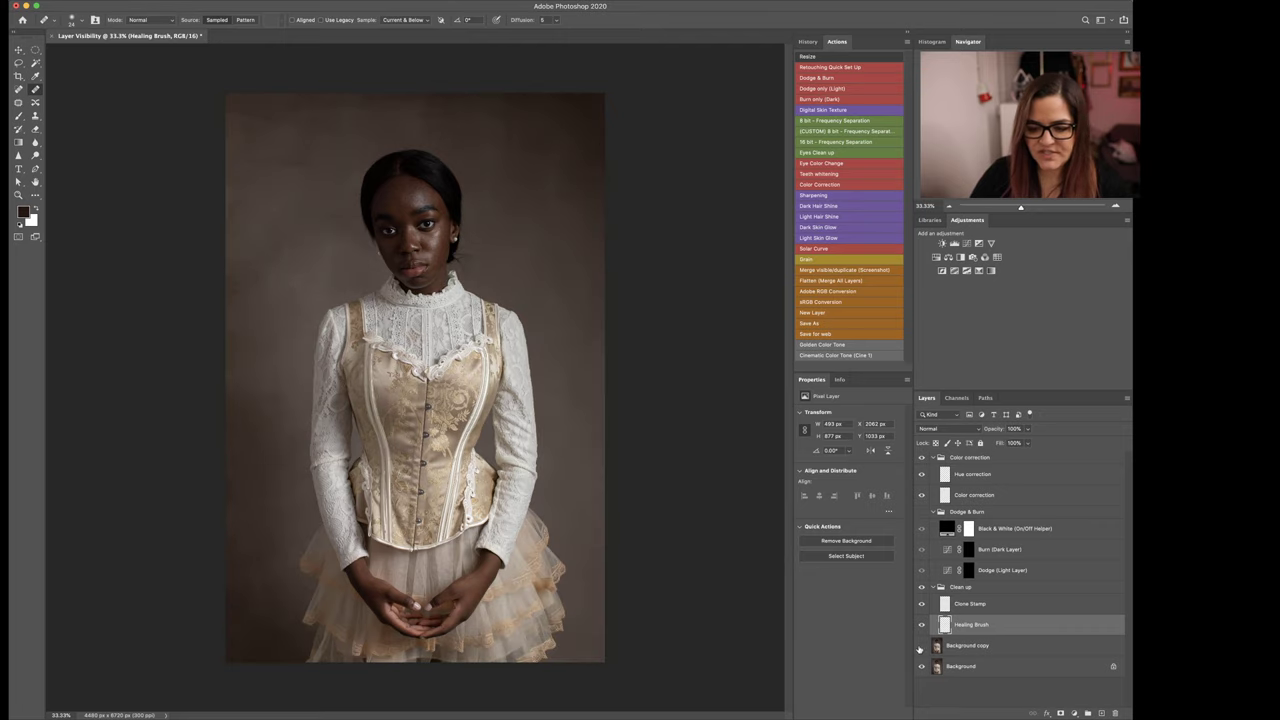
click(922, 646)
click(922, 647)
click(922, 647)
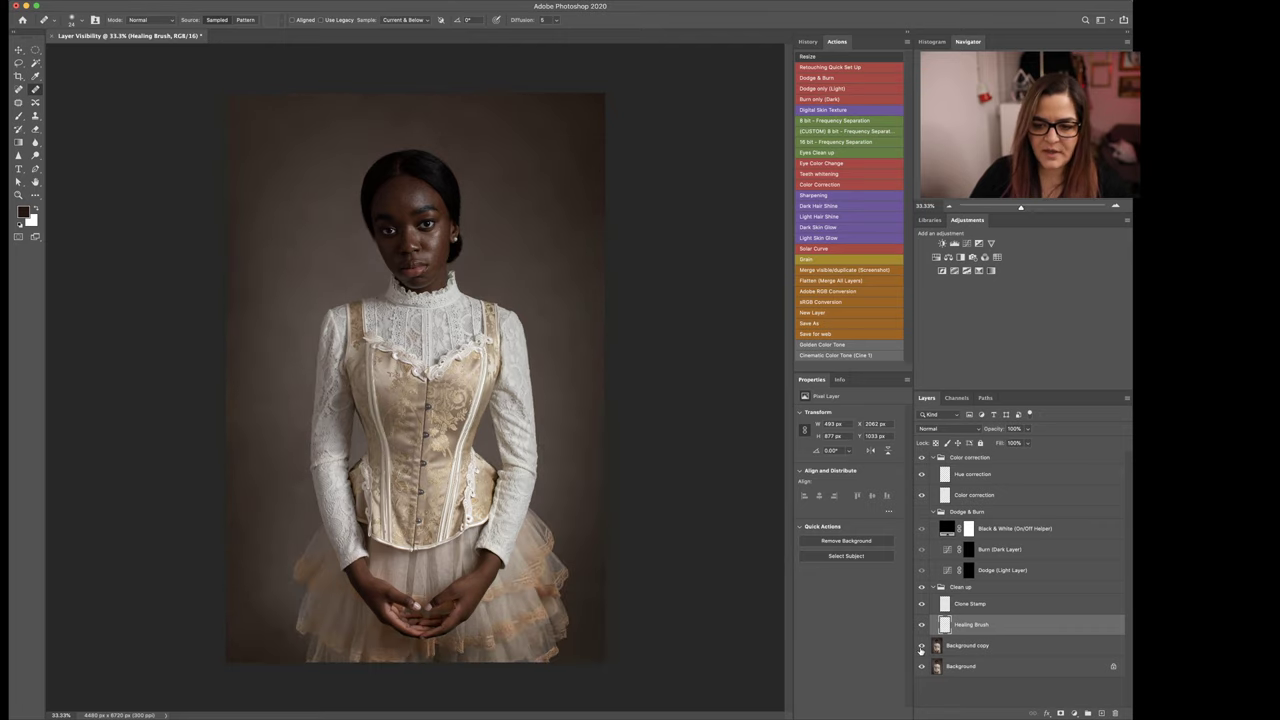
click(922, 647)
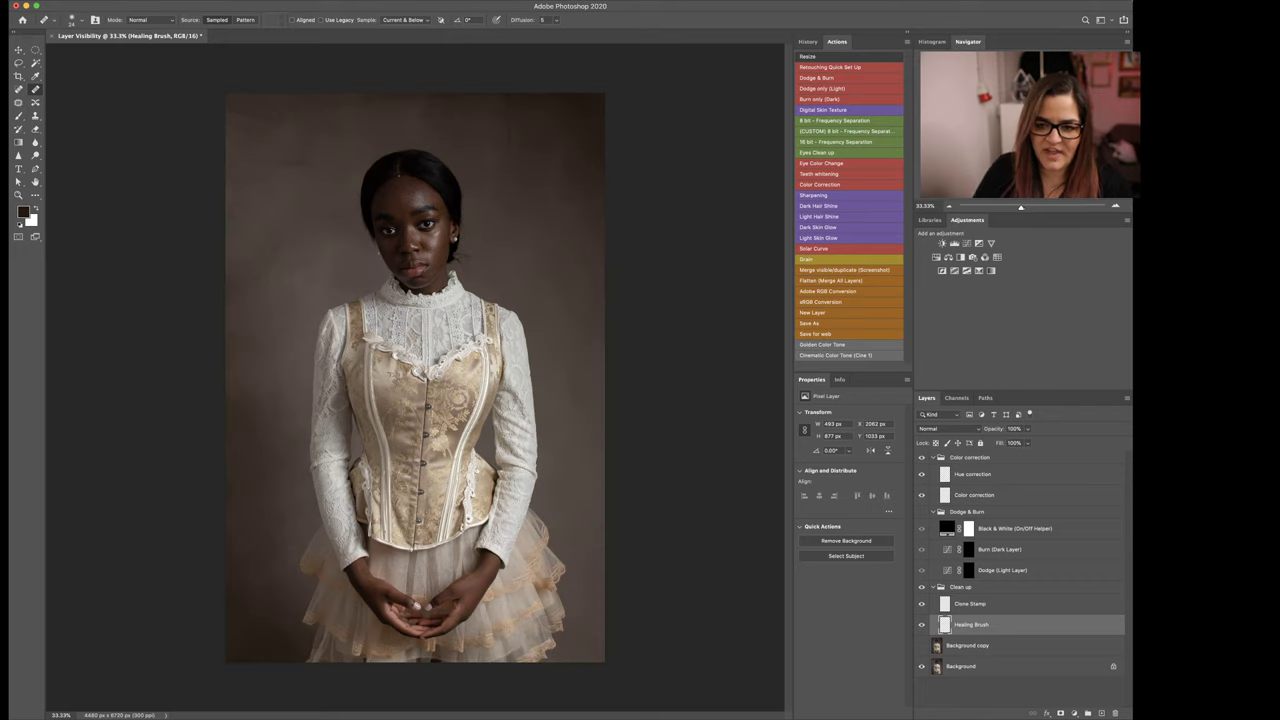
click(922, 646)
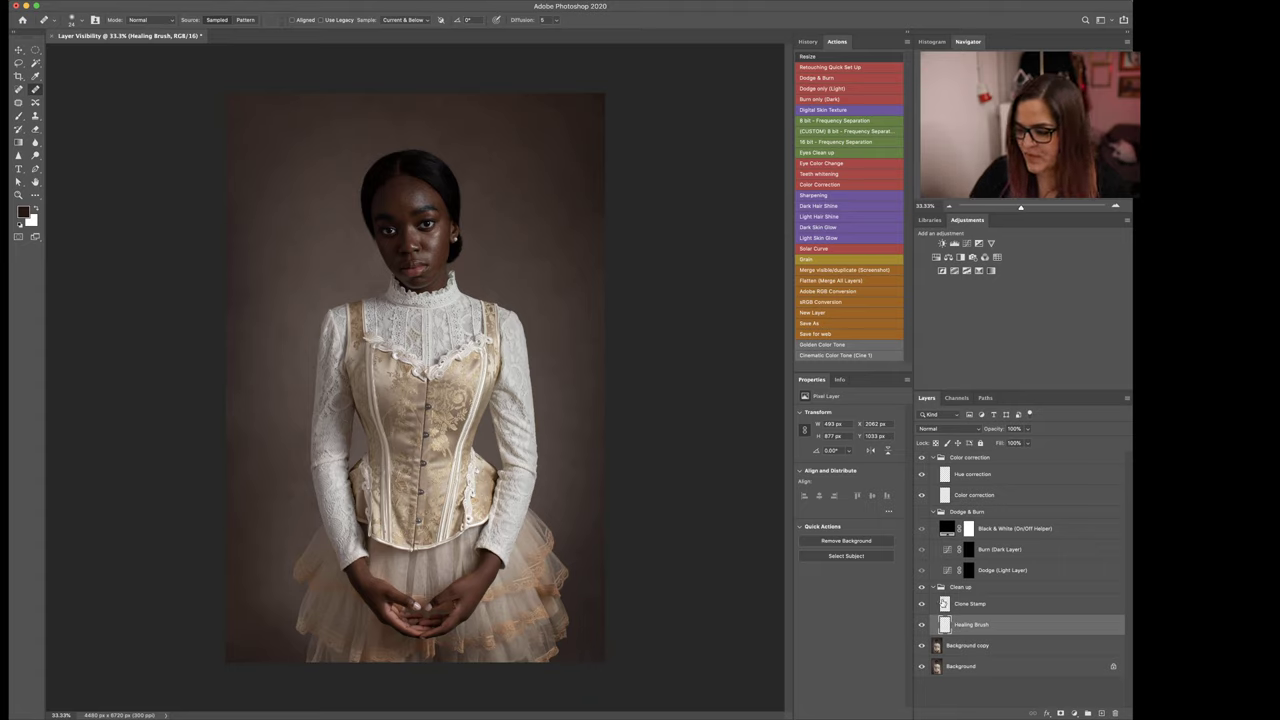
Step: Collapse and reopen the Clean up group, then view the Healing Brush layer in isolation and restore all layers
click(936, 589)
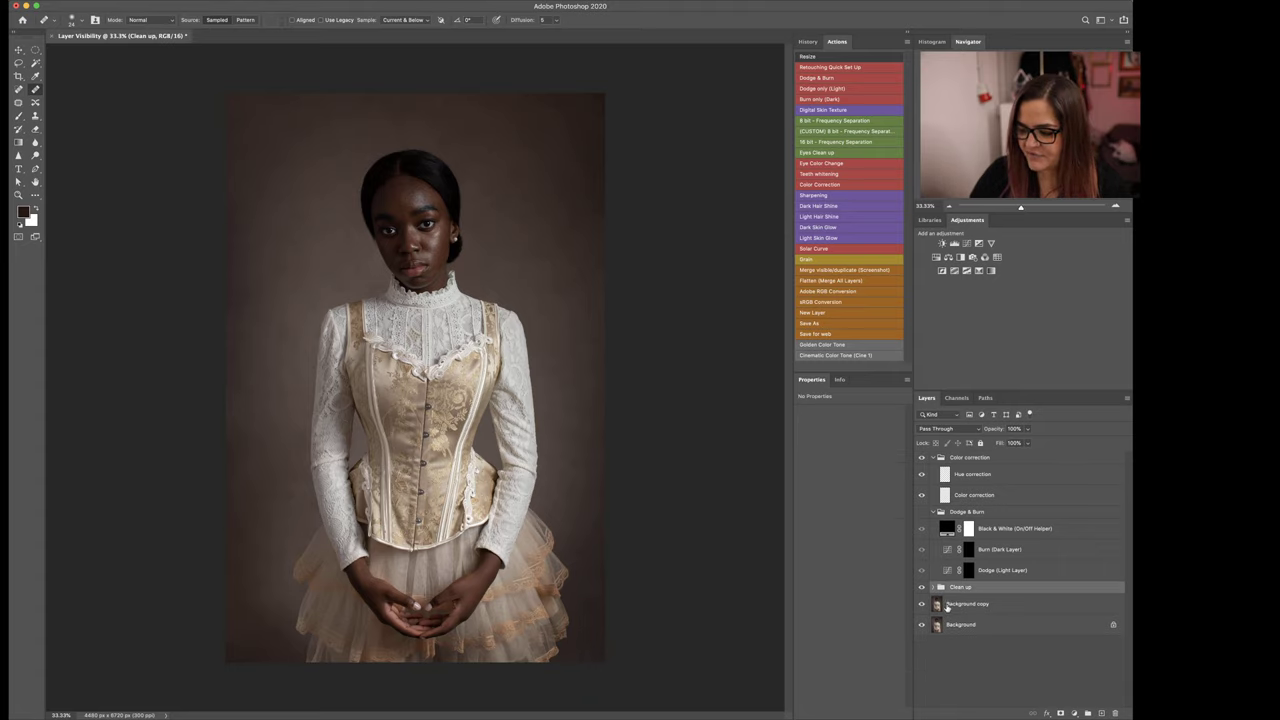
click(968, 625)
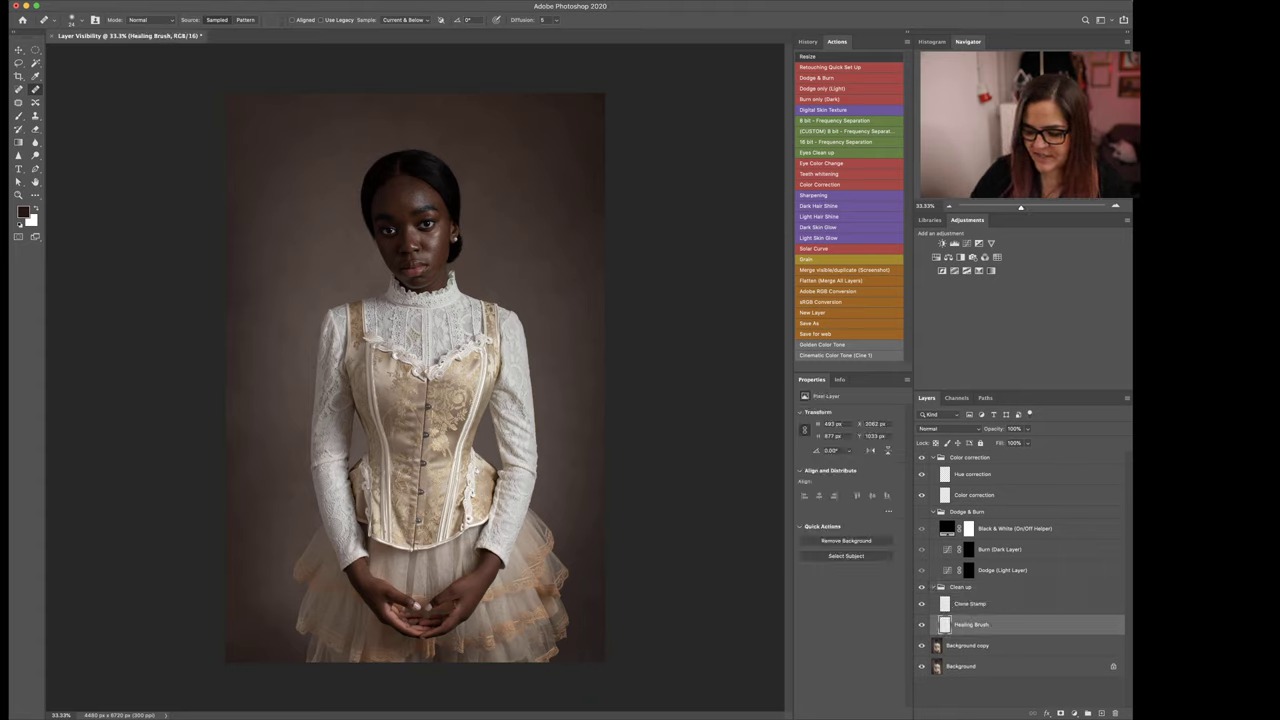
key(super+equal)
alt+click(921, 624)
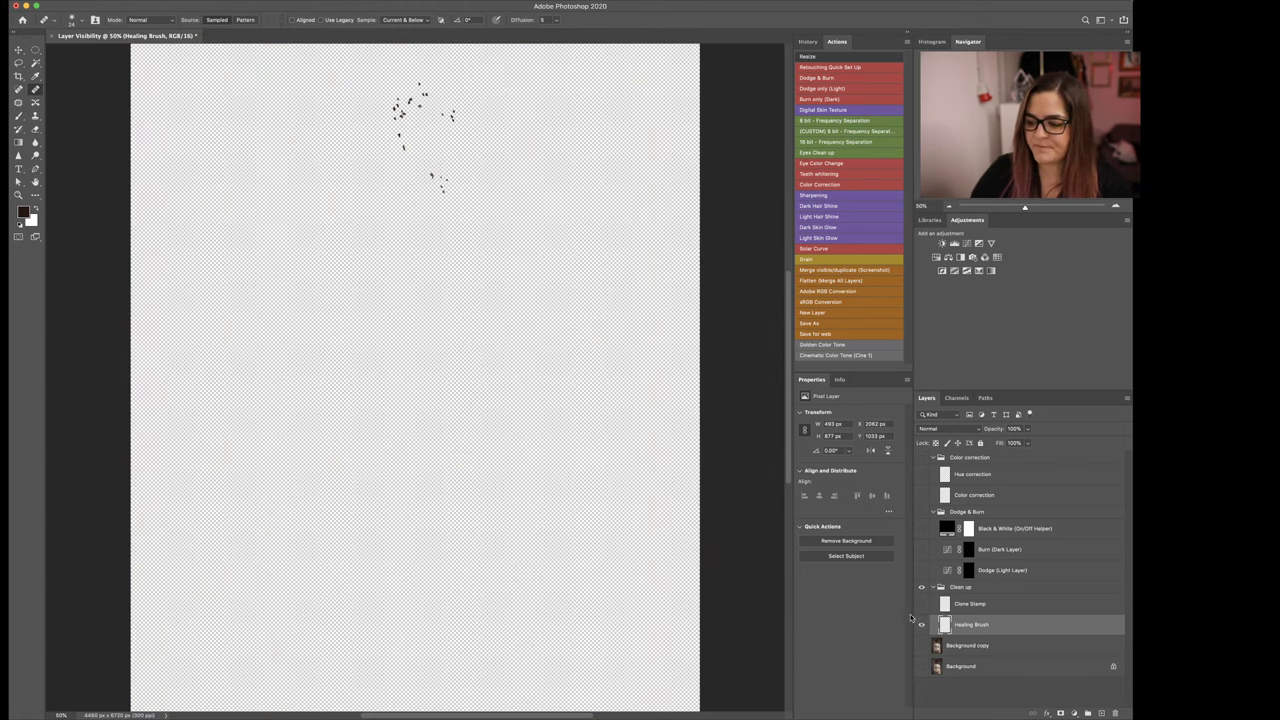
alt+click(921, 625)
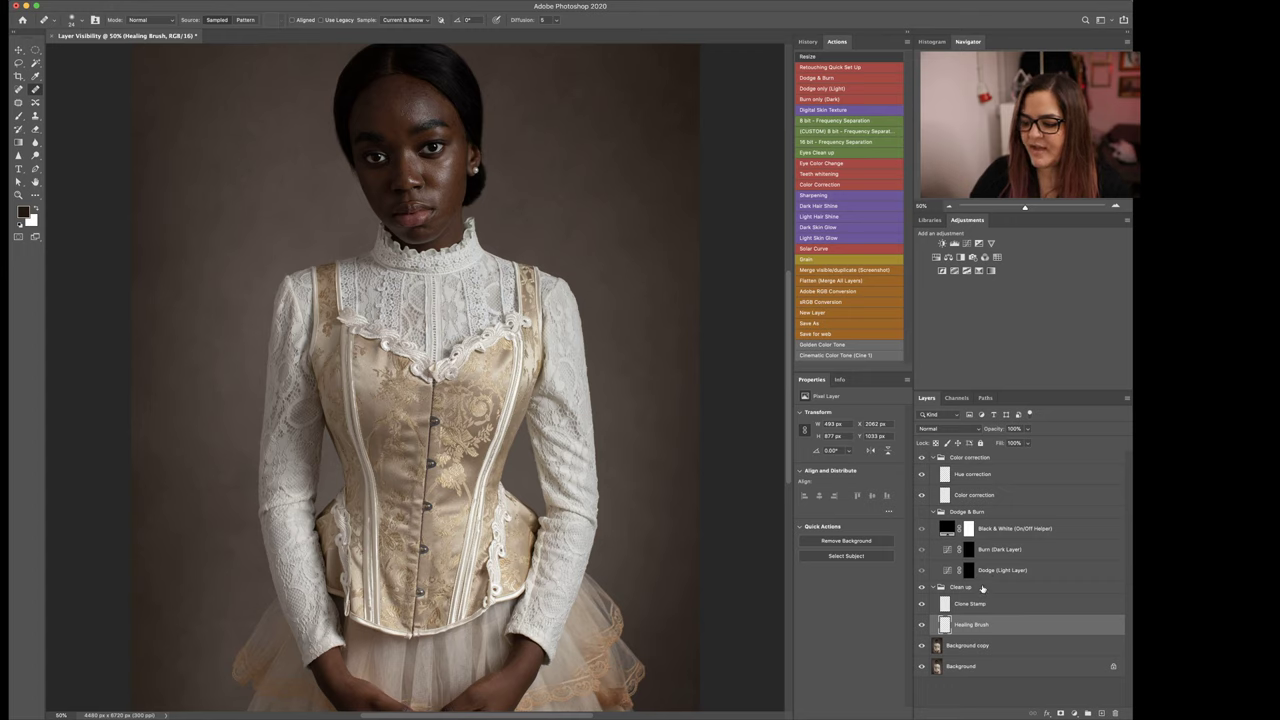
Step: Select the Dodge (Light Layer) and show the Dodge & Burn group with its Black & White (On/Off Helper) layer over the face
click(999, 573)
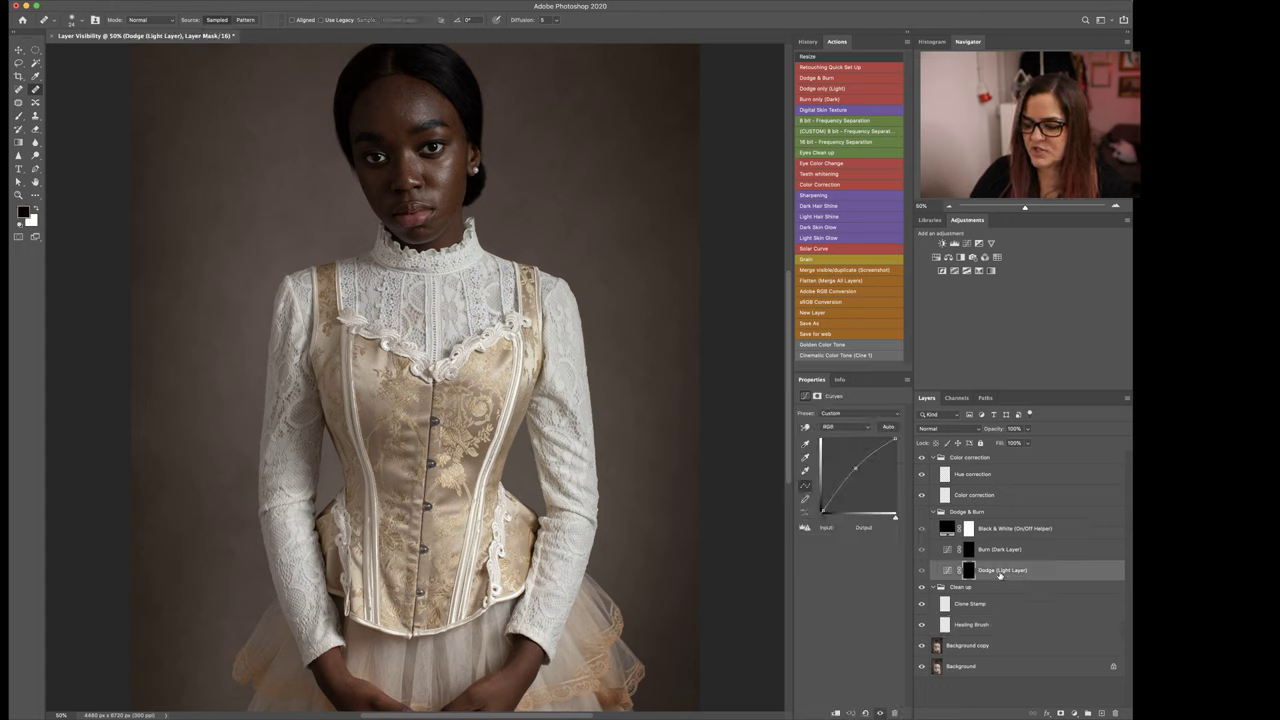
click(922, 527)
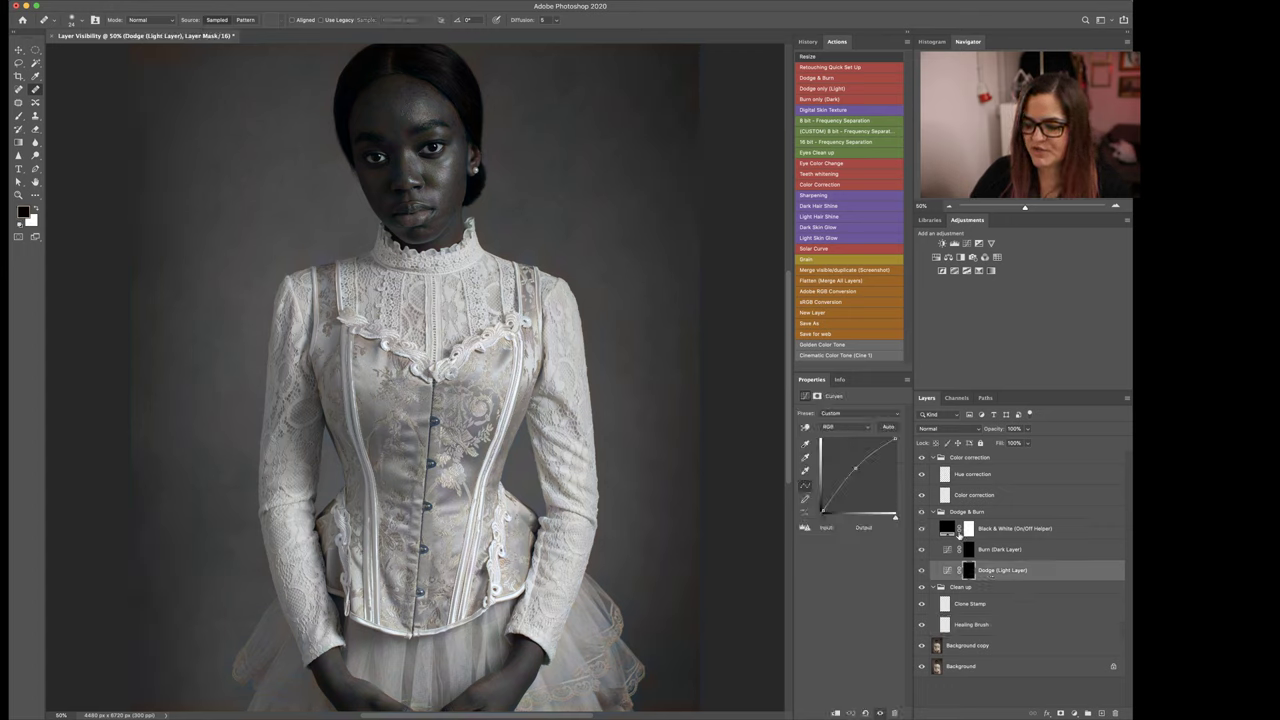
drag(607, 305, 626, 459)
key(super+plus)
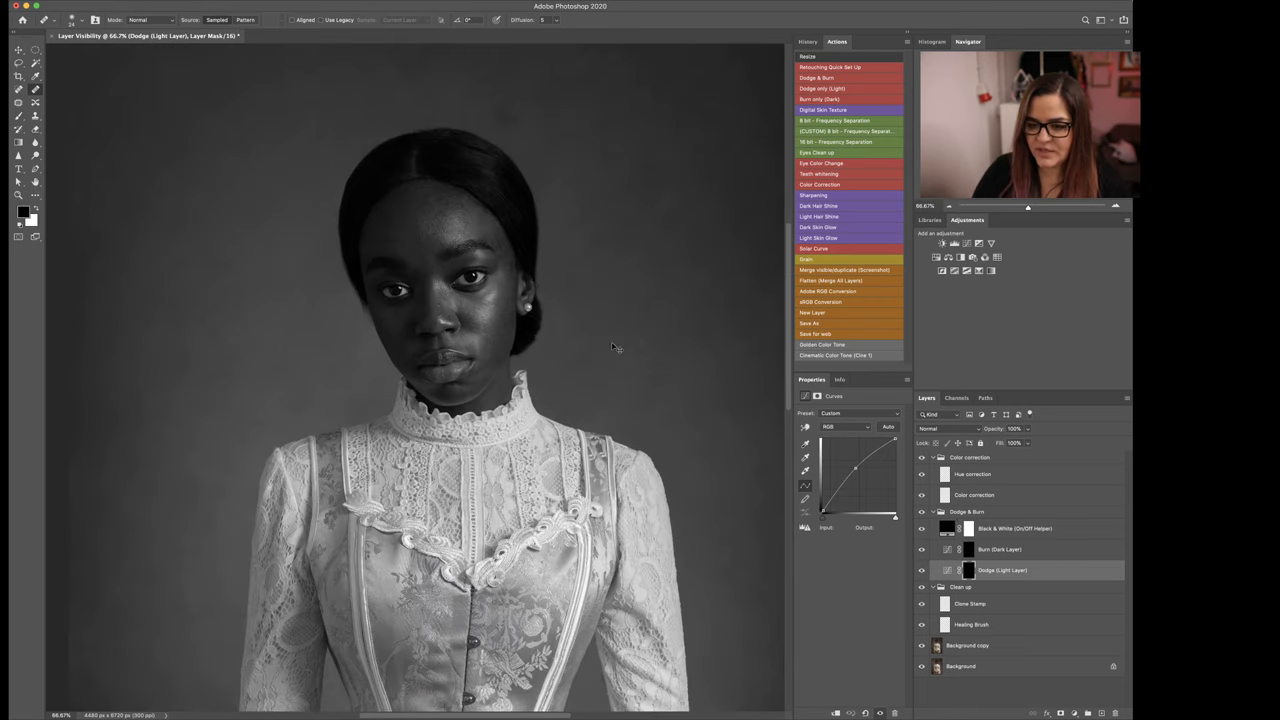
scroll(614, 347, up, 2)
scroll(623, 386, up, 2)
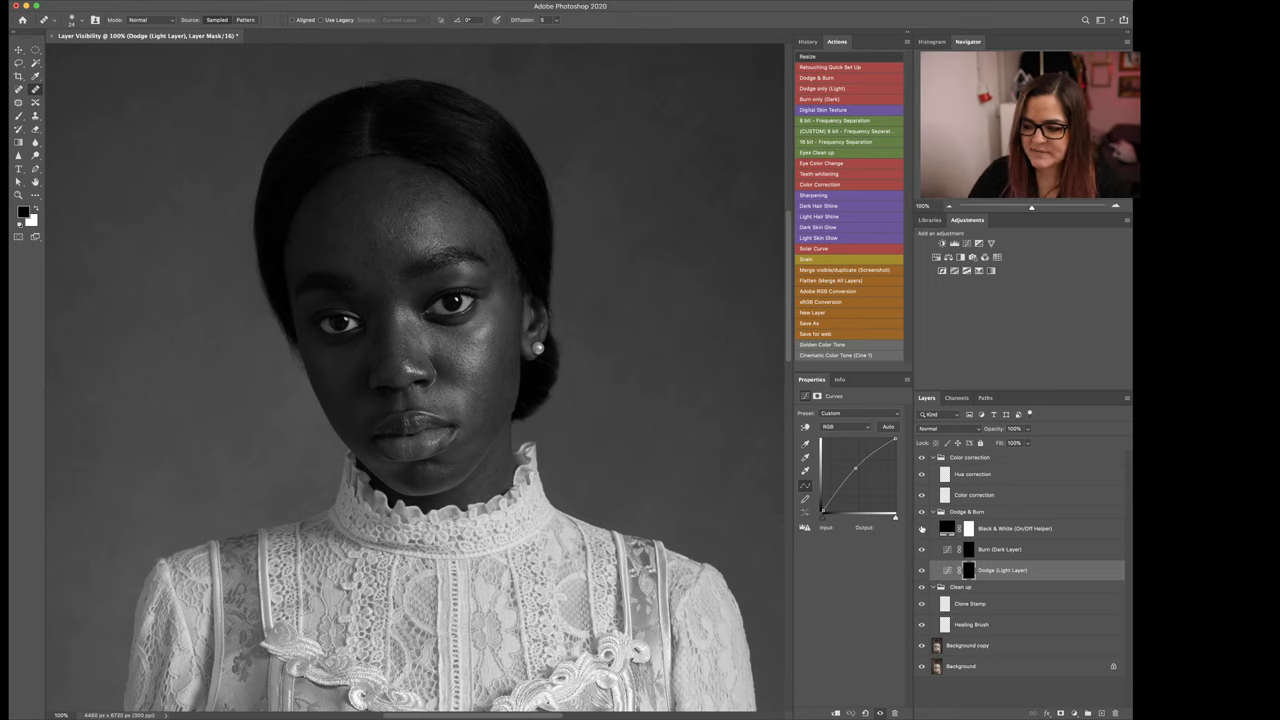
Step: Compare the face in colour and in black and white using the helper layer, and examine the skin tones up close
click(921, 528)
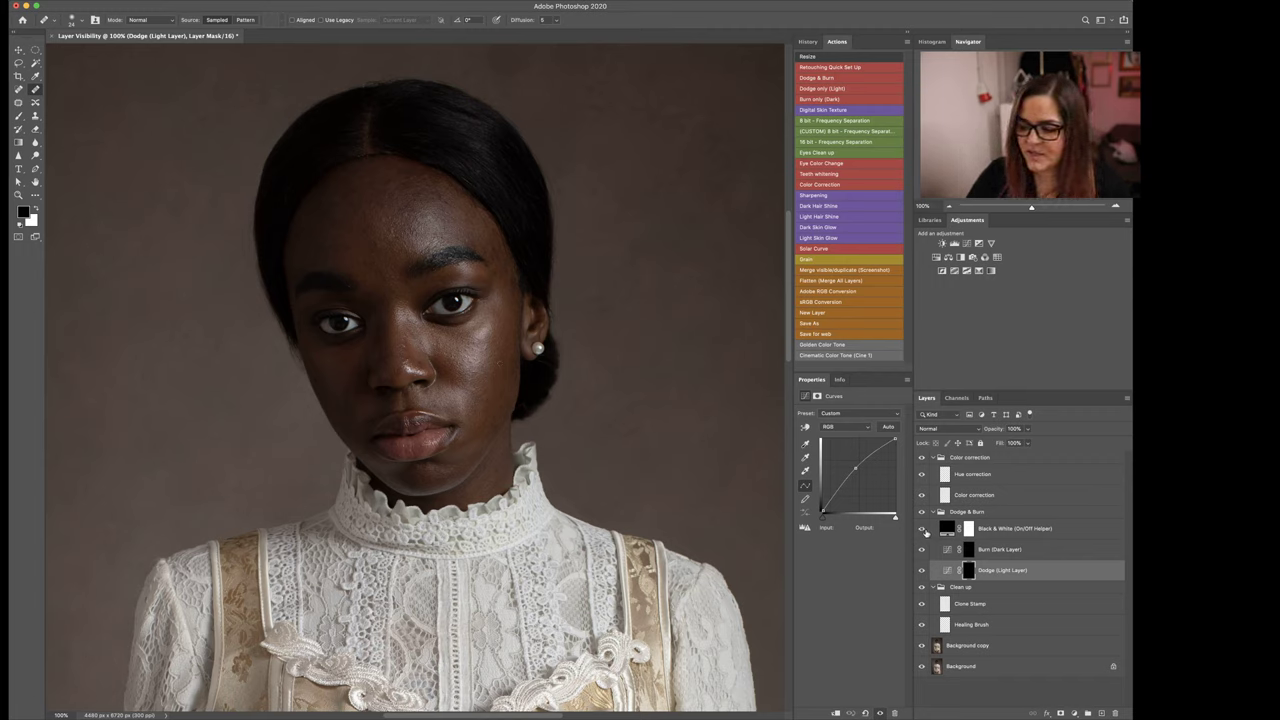
click(921, 528)
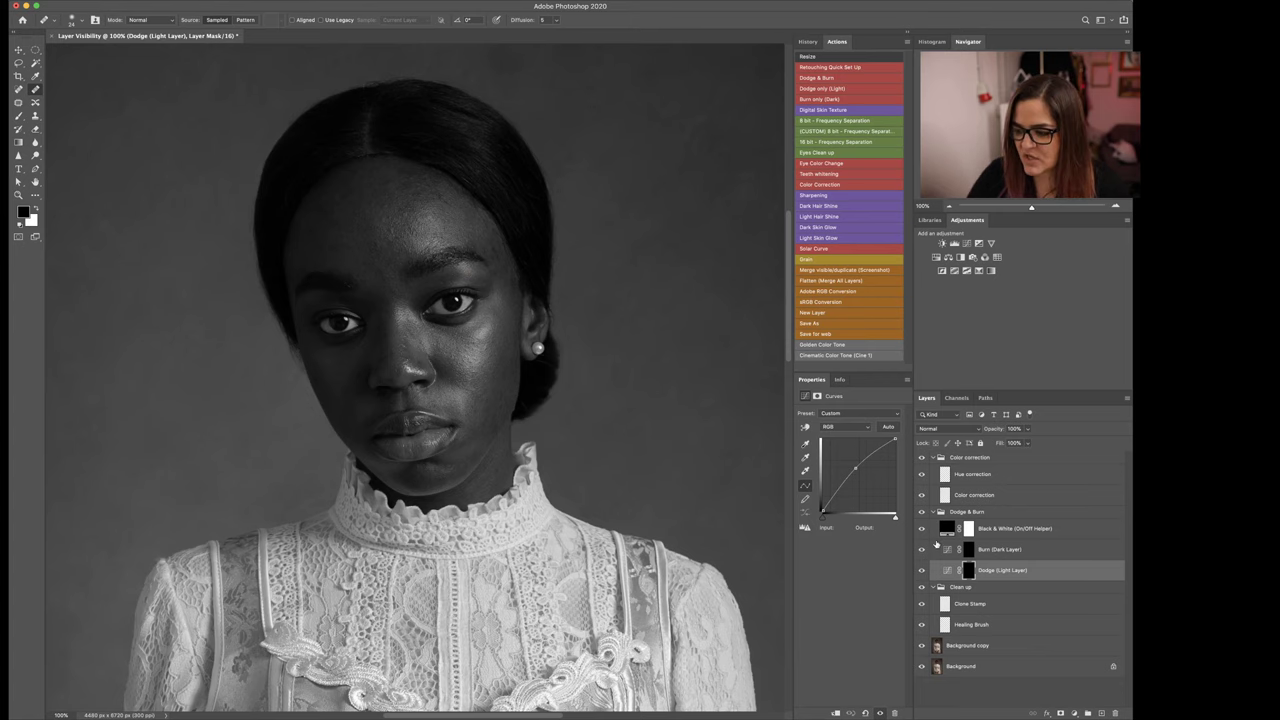
key(super+plus)
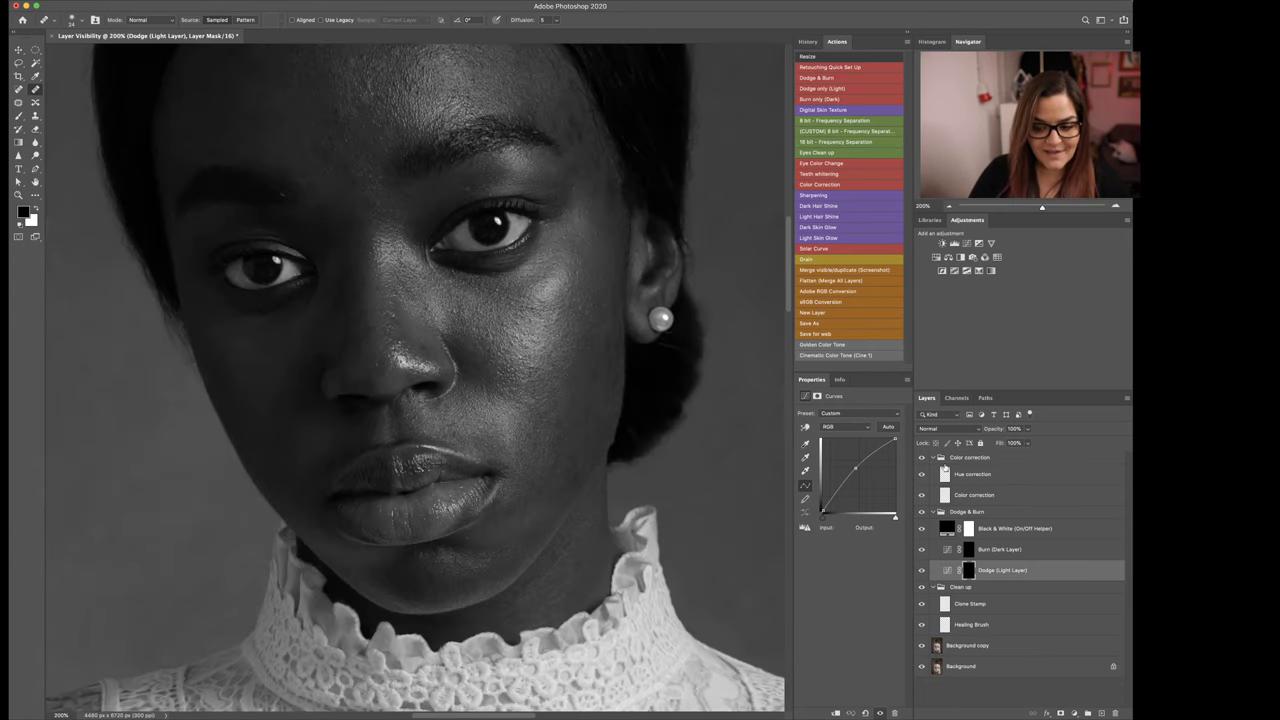
key(super+minus)
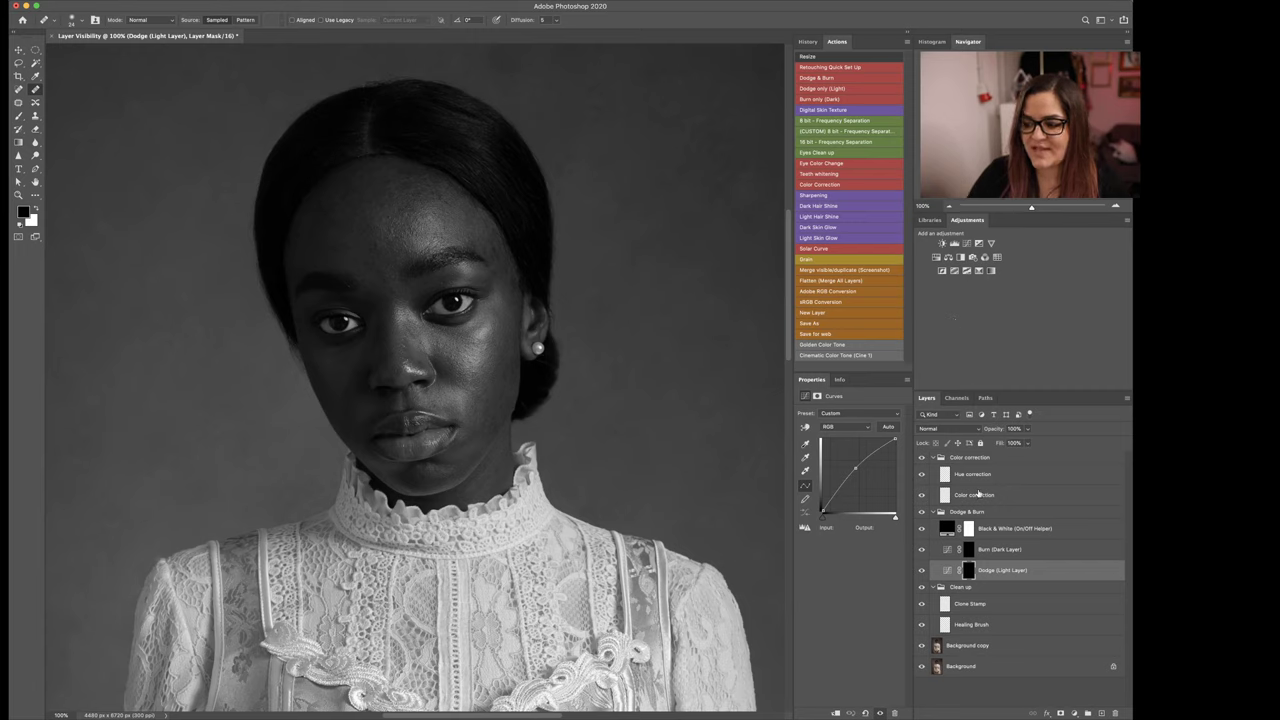
Step: Hide the helper and add a Black & White adjustment above the Burn (Dark Layer), with Reds and Yellows at 300
click(921, 533)
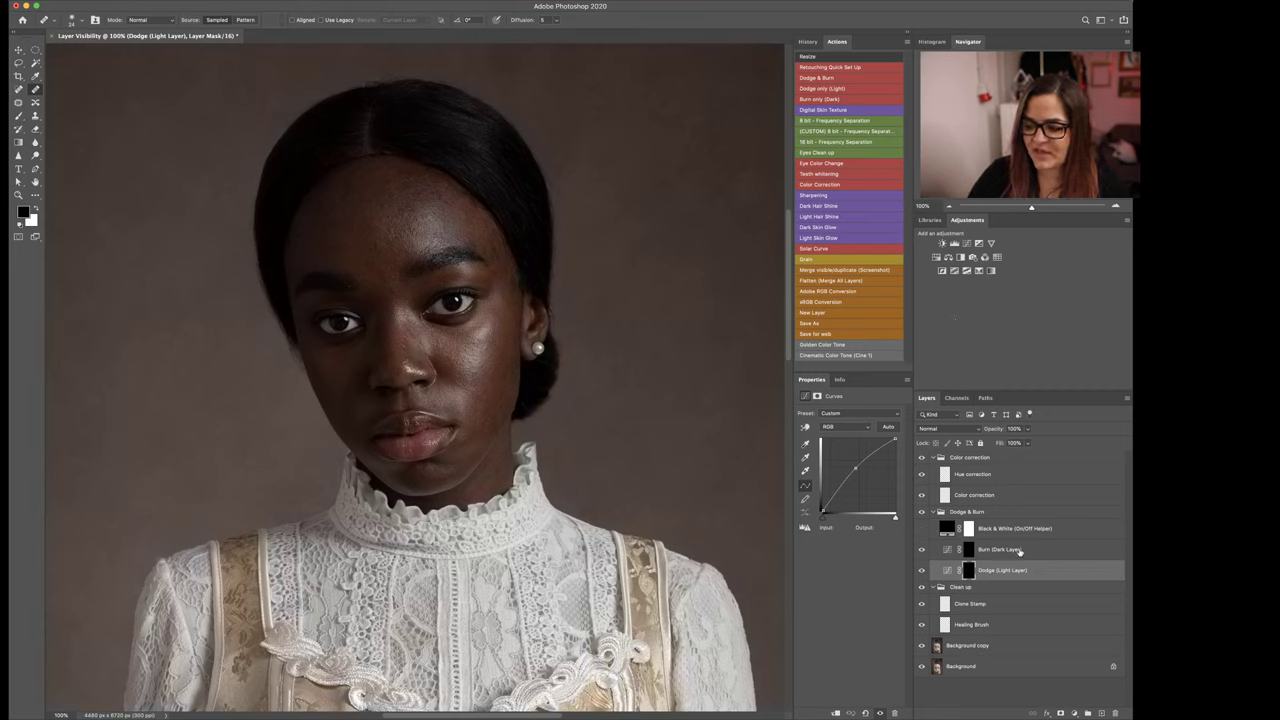
click(1020, 554)
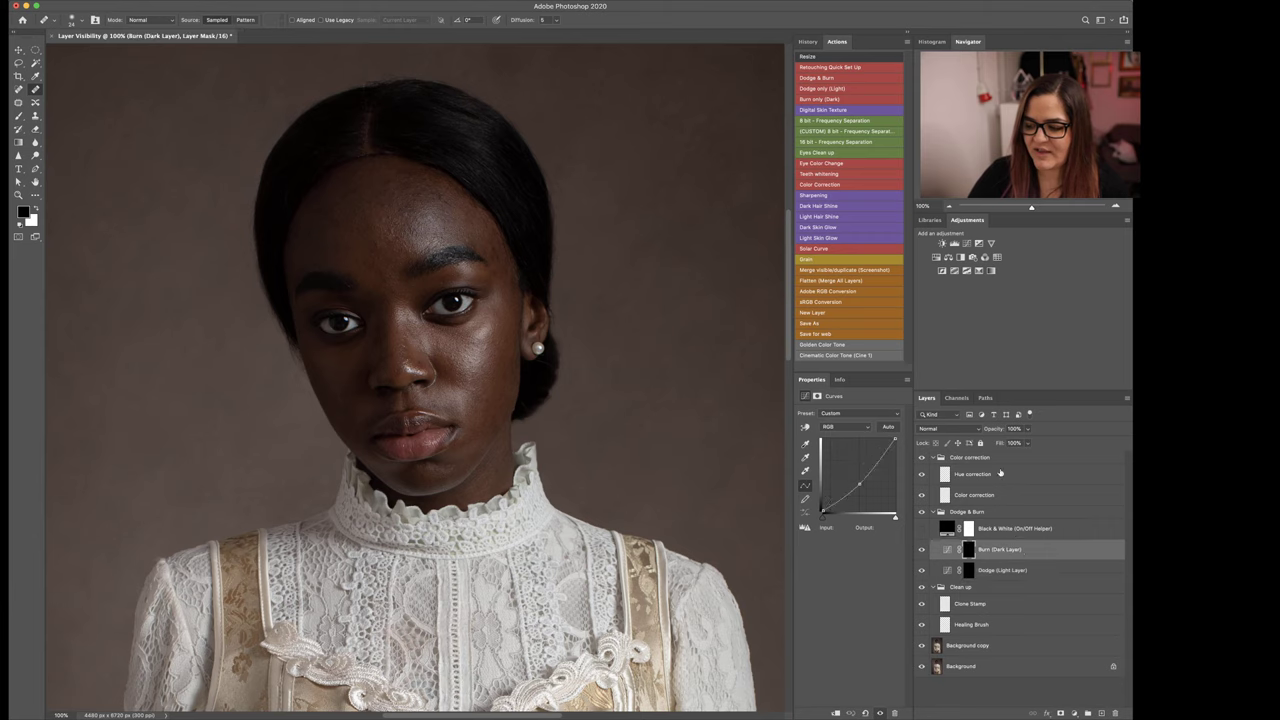
click(966, 257)
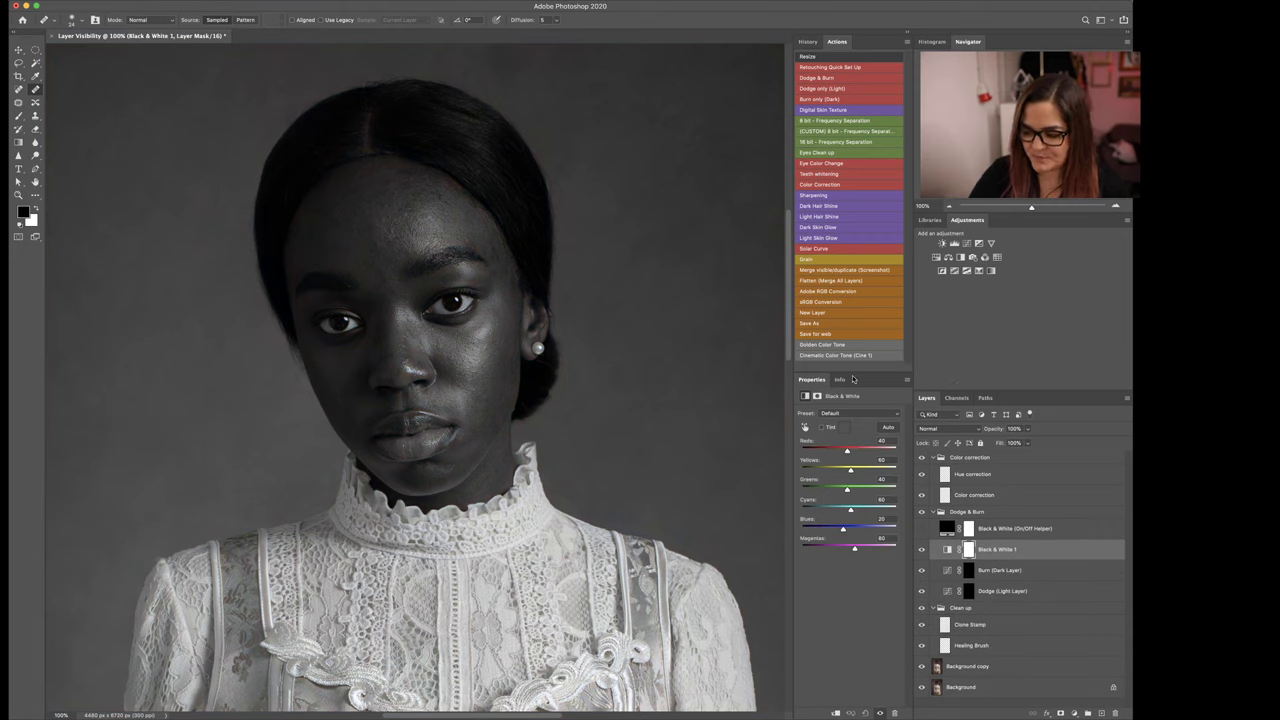
drag(847, 451, 916, 477)
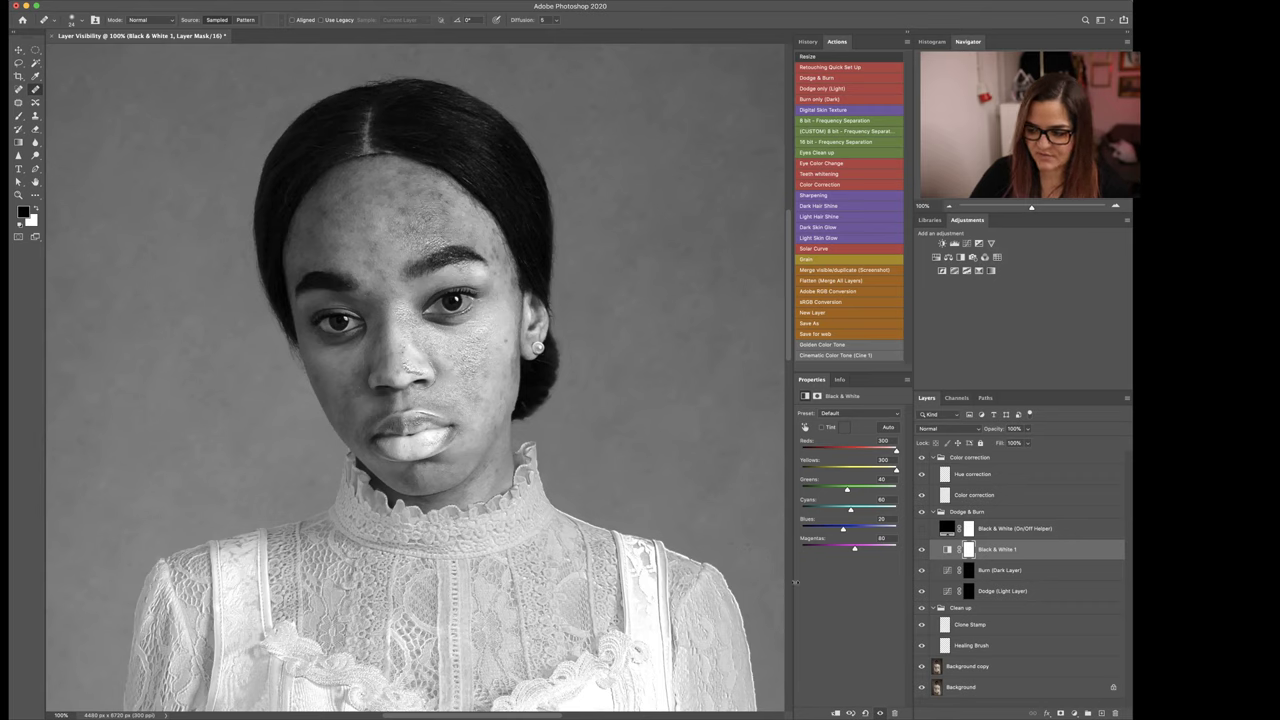
Step: Target the Dodge (Light Layer) mask with a small Brush at 100% opacity and 10% flow for the cheek near the earring
click(968, 592)
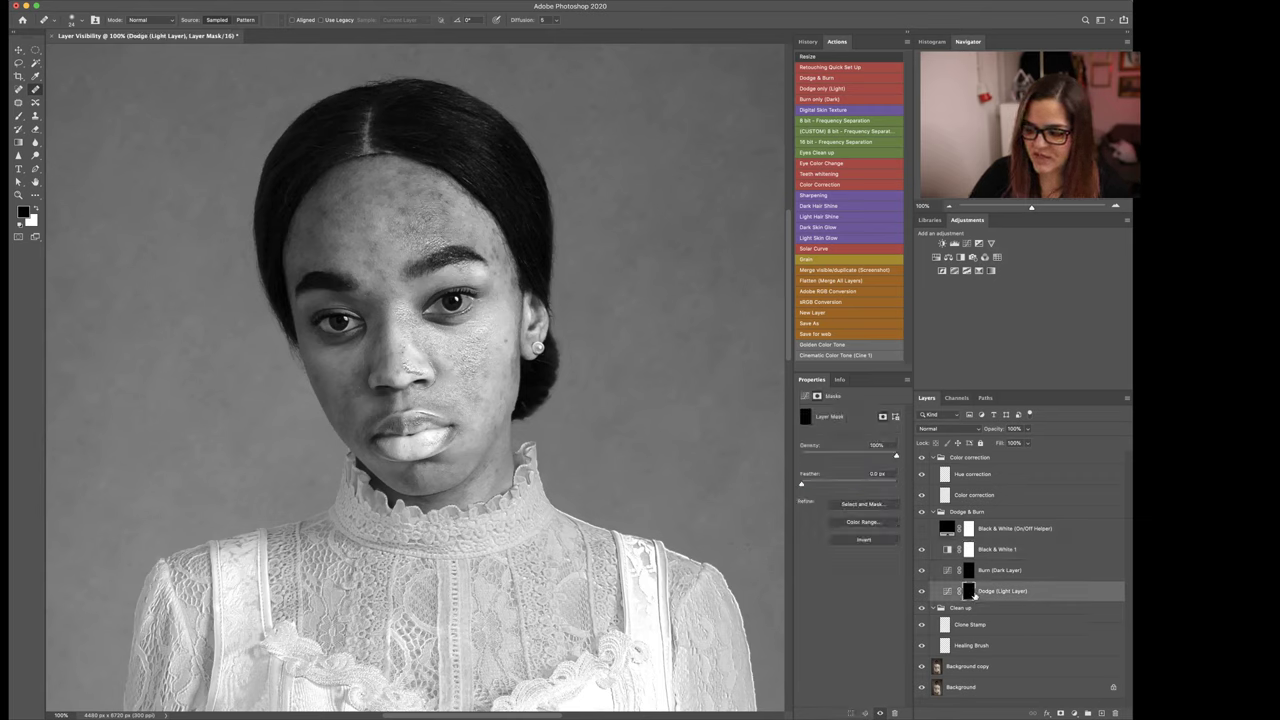
key(b)
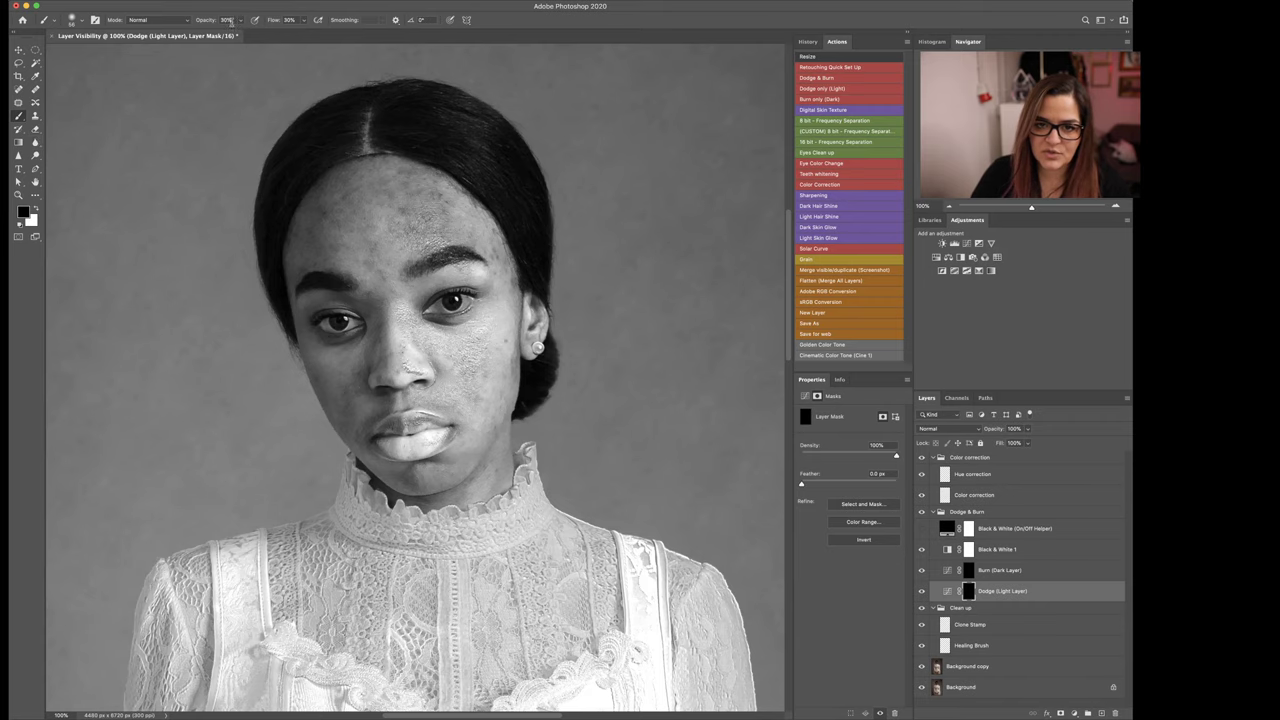
key(super+plus)
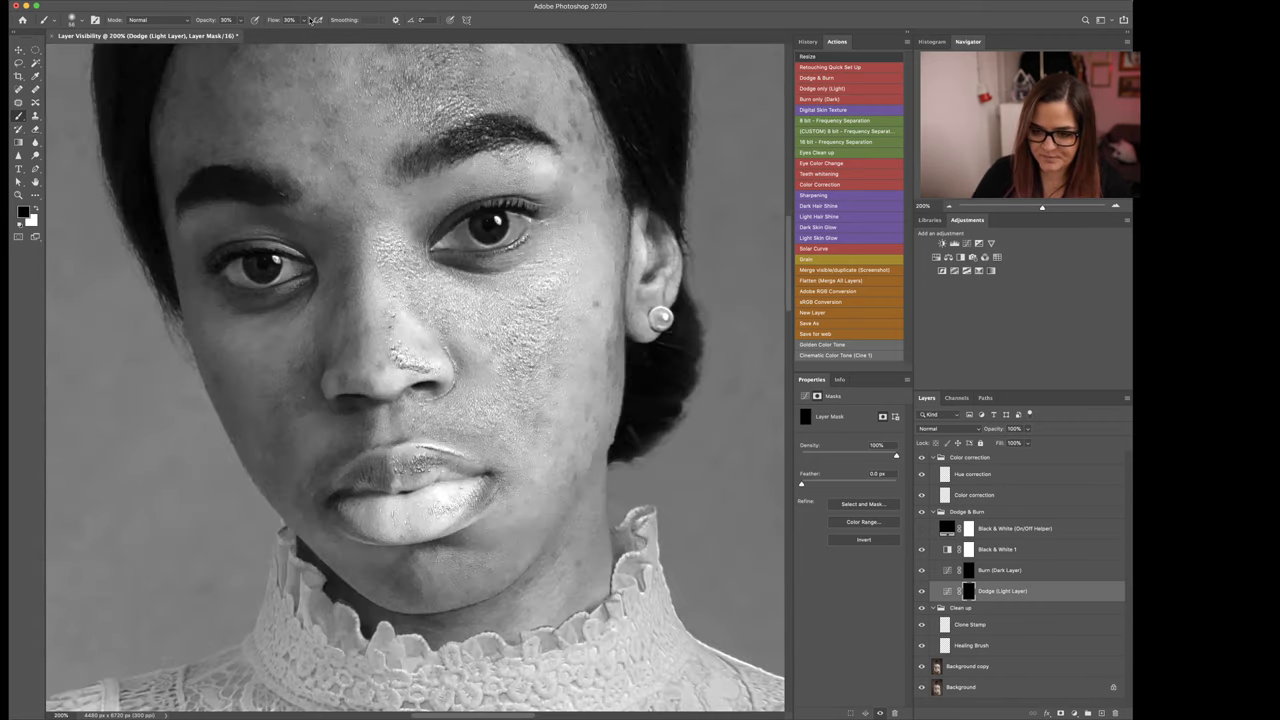
drag(607, 322, 594, 322)
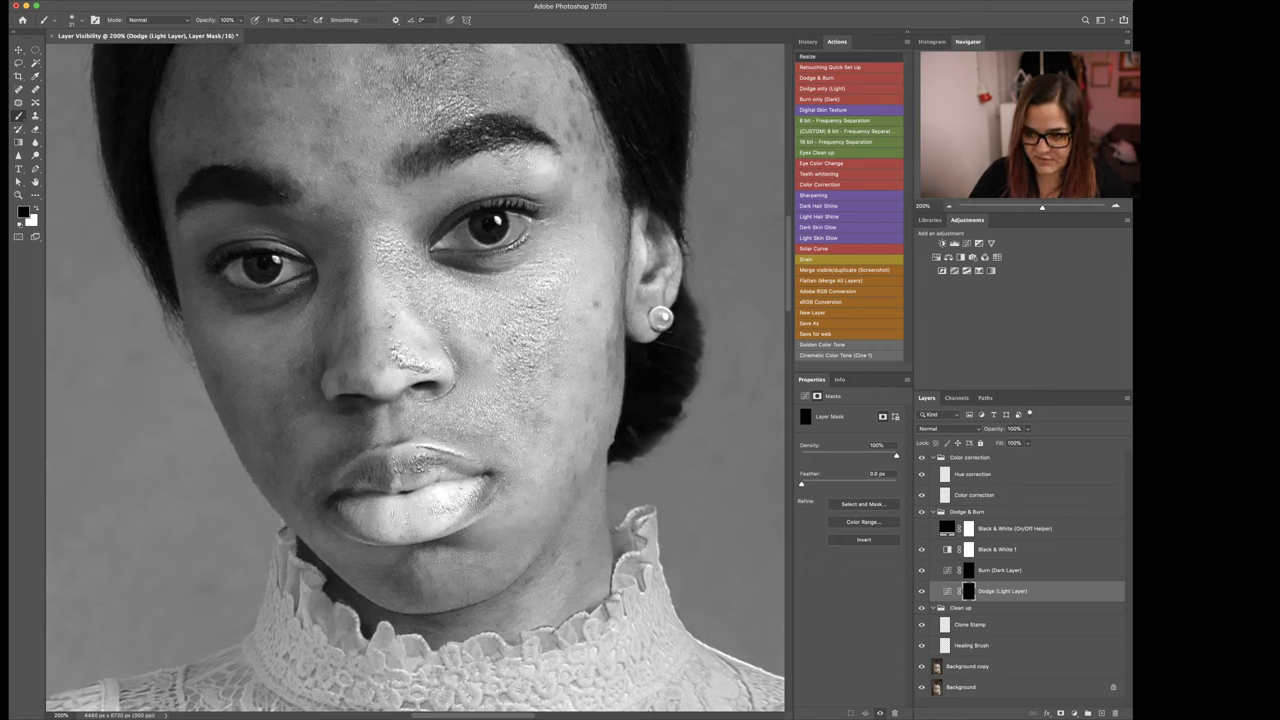
drag(621, 305, 619, 305)
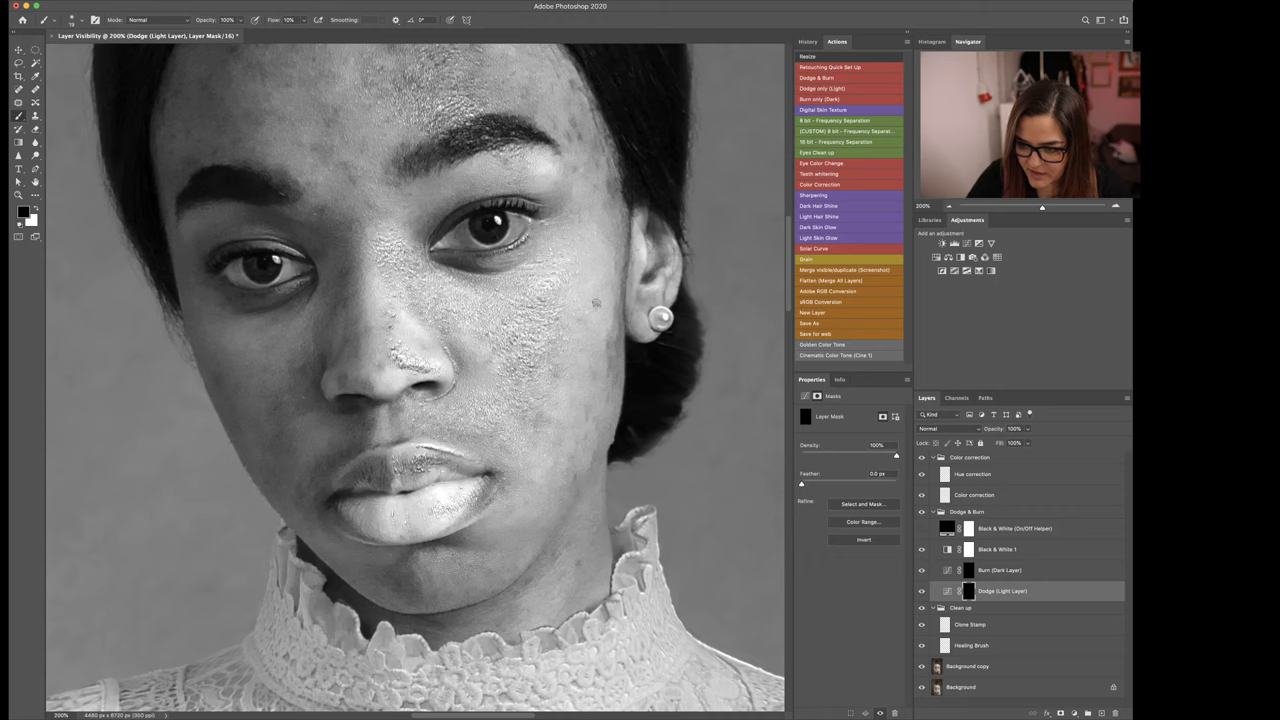
Step: Paint white on the Dodge (Light Layer) mask to lighten the dark patches on the forehead, temple, cheeks and around the mouth
key(x)
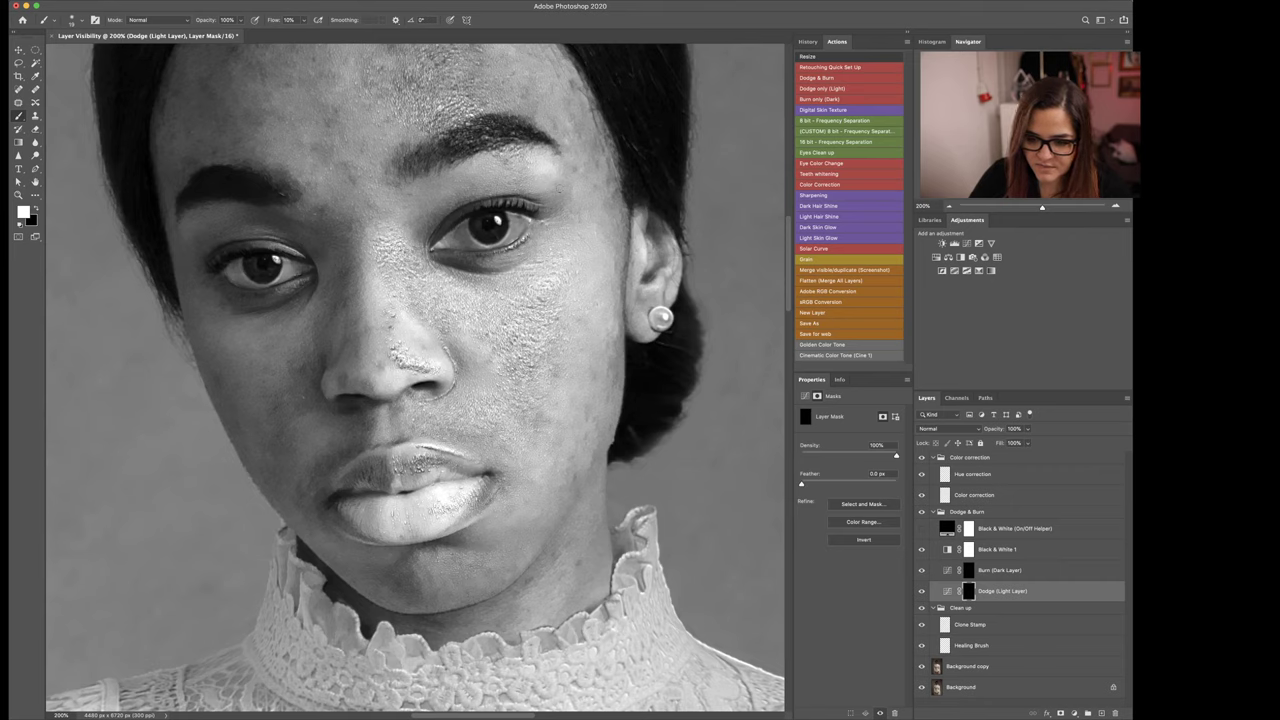
drag(340, 471, 350, 471)
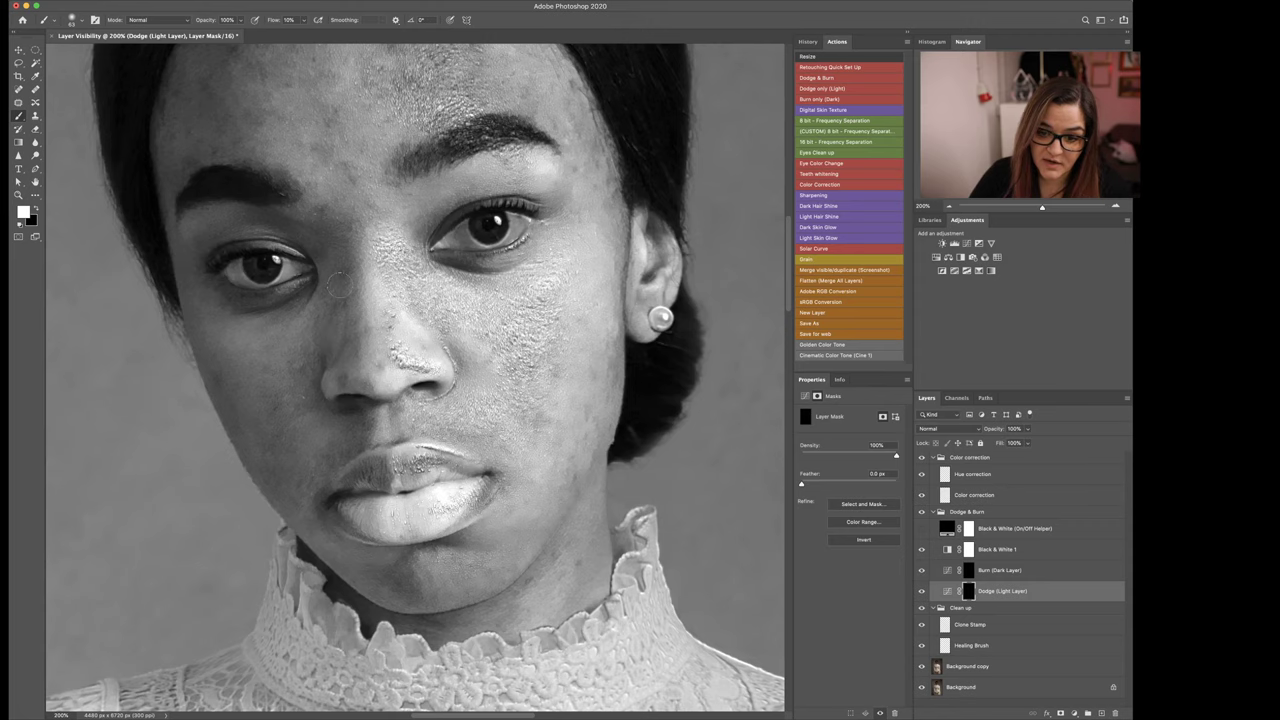
mouse_move(375, 191)
mouse_down()
mouse_move(452, 336)
mouse_move(447, 319)
mouse_up()
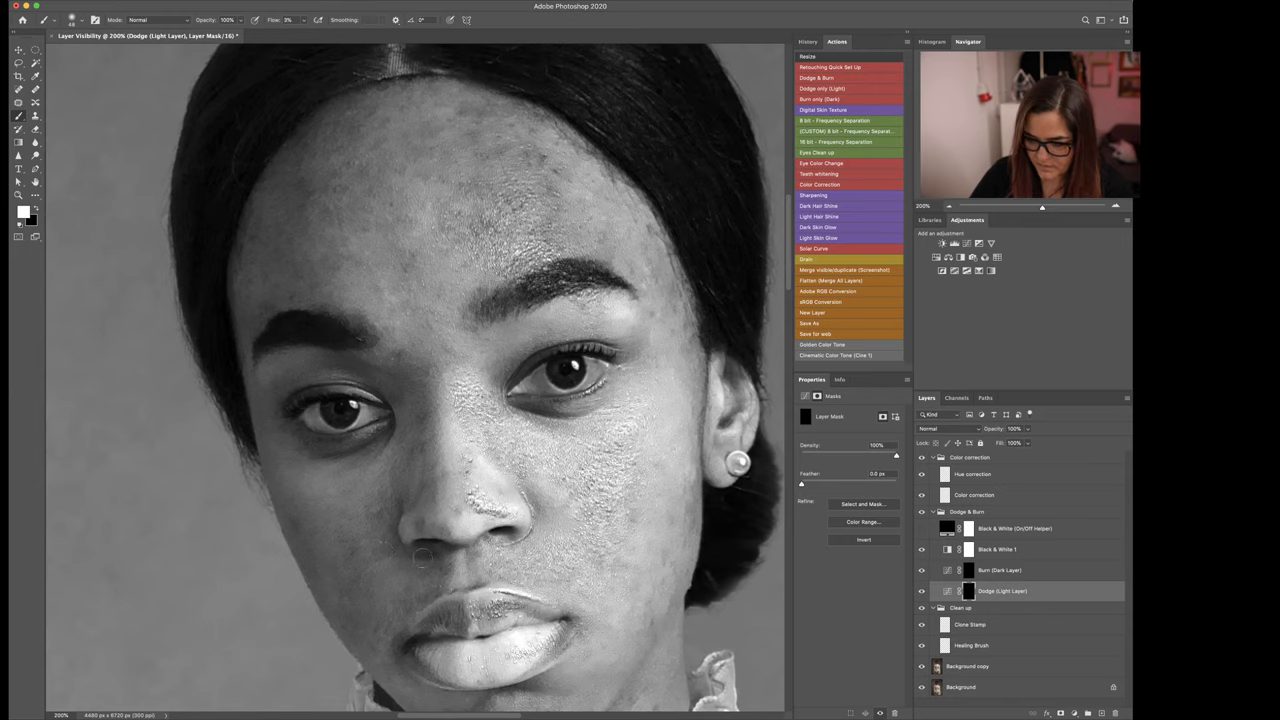
key(super+minus)
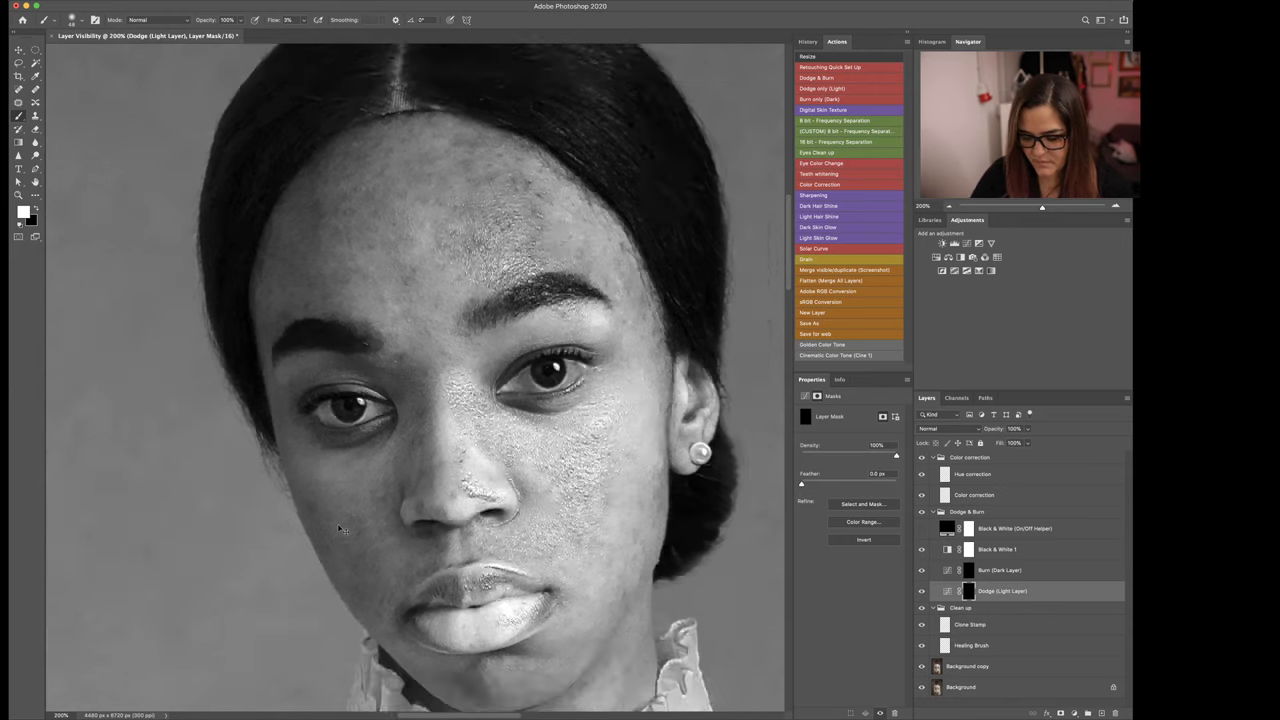
drag(602, 496, 600, 430)
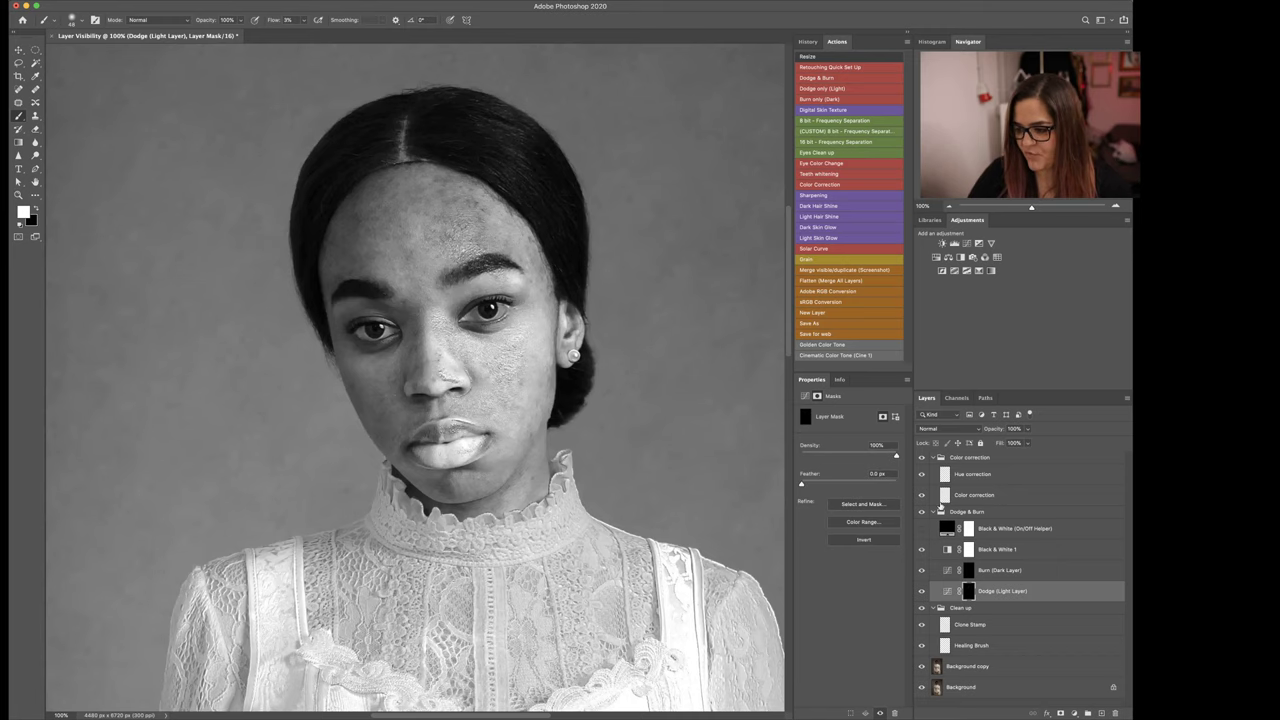
Step: Hide the Black & White 1 layer and compare the colour portrait with and without the Dodge (Light Layer), leaving it shown
click(921, 549)
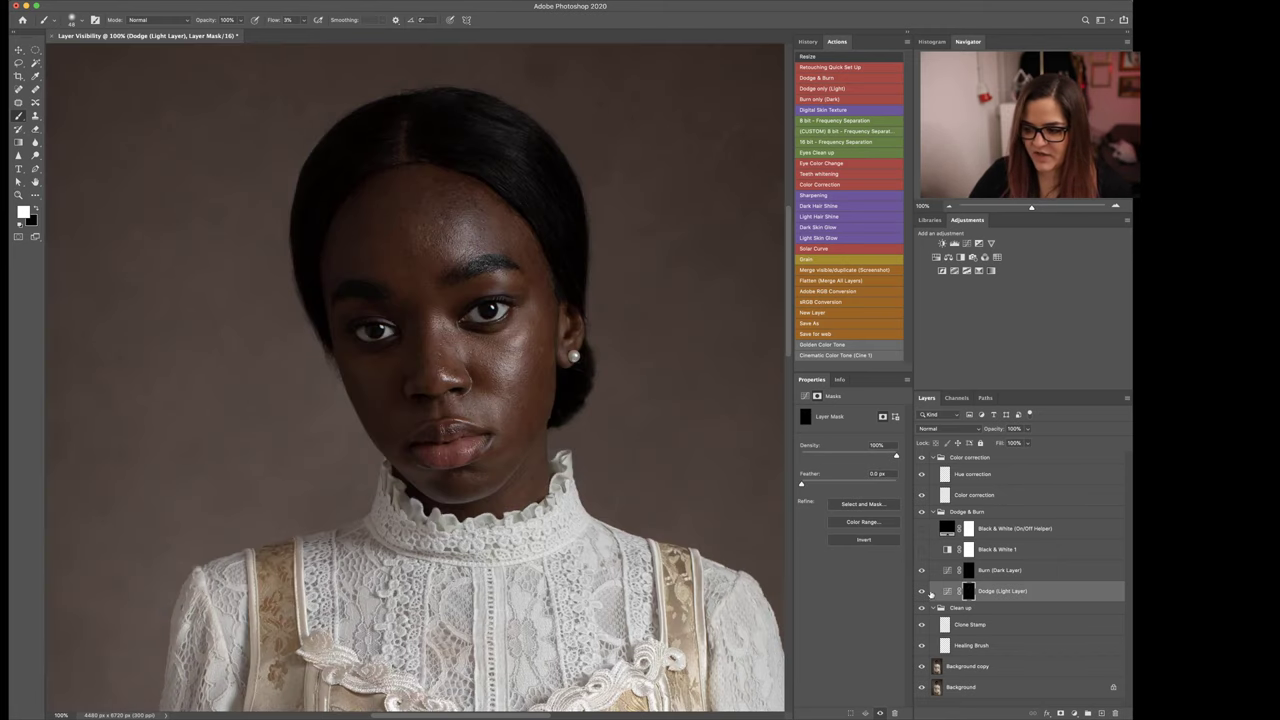
click(921, 591)
click(921, 591)
click(921, 592)
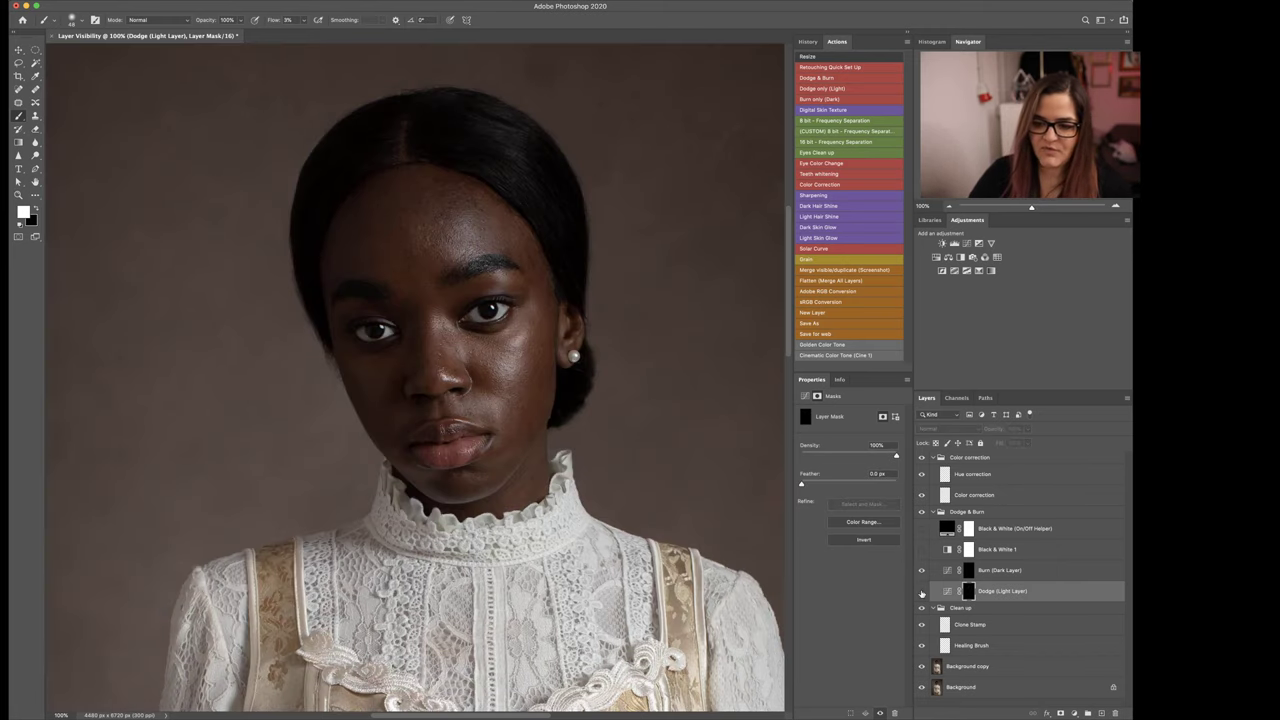
click(921, 592)
click(921, 592)
click(921, 592)
Step: View the Dodge (Light Layer) mask on its own, return to the portrait and recheck the layer's effect
alt+click(971, 594)
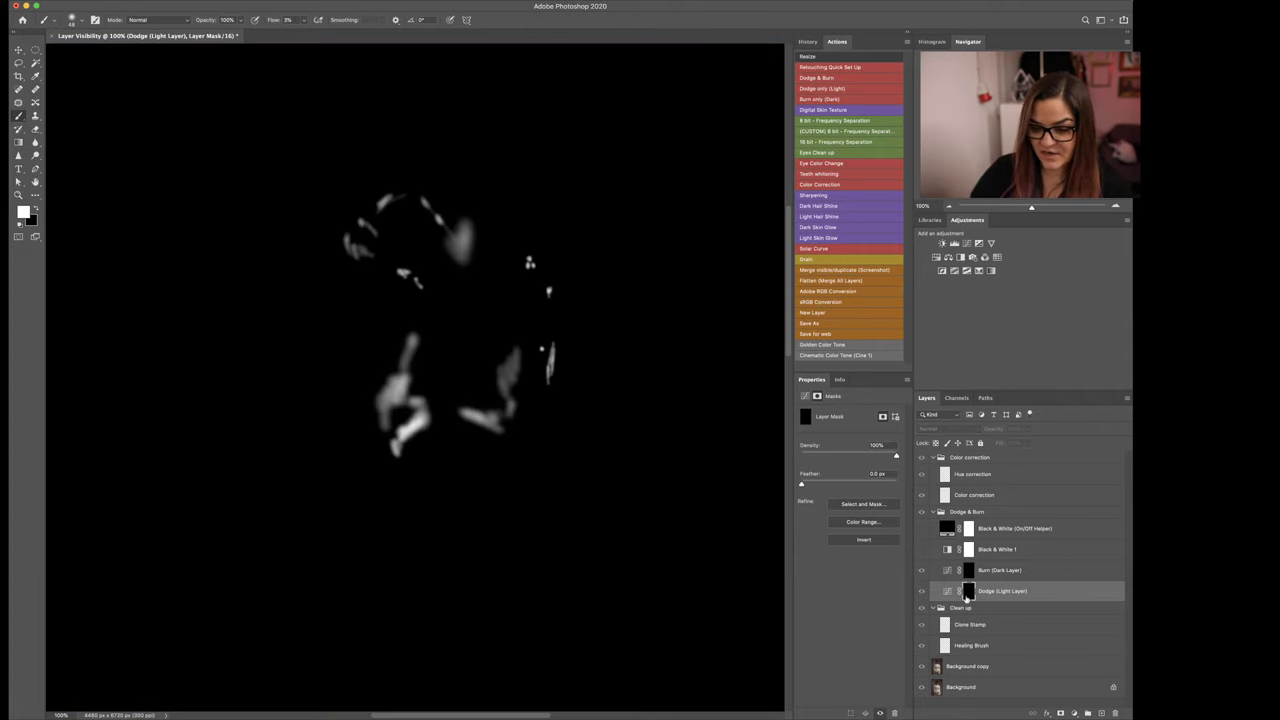
alt+click(969, 596)
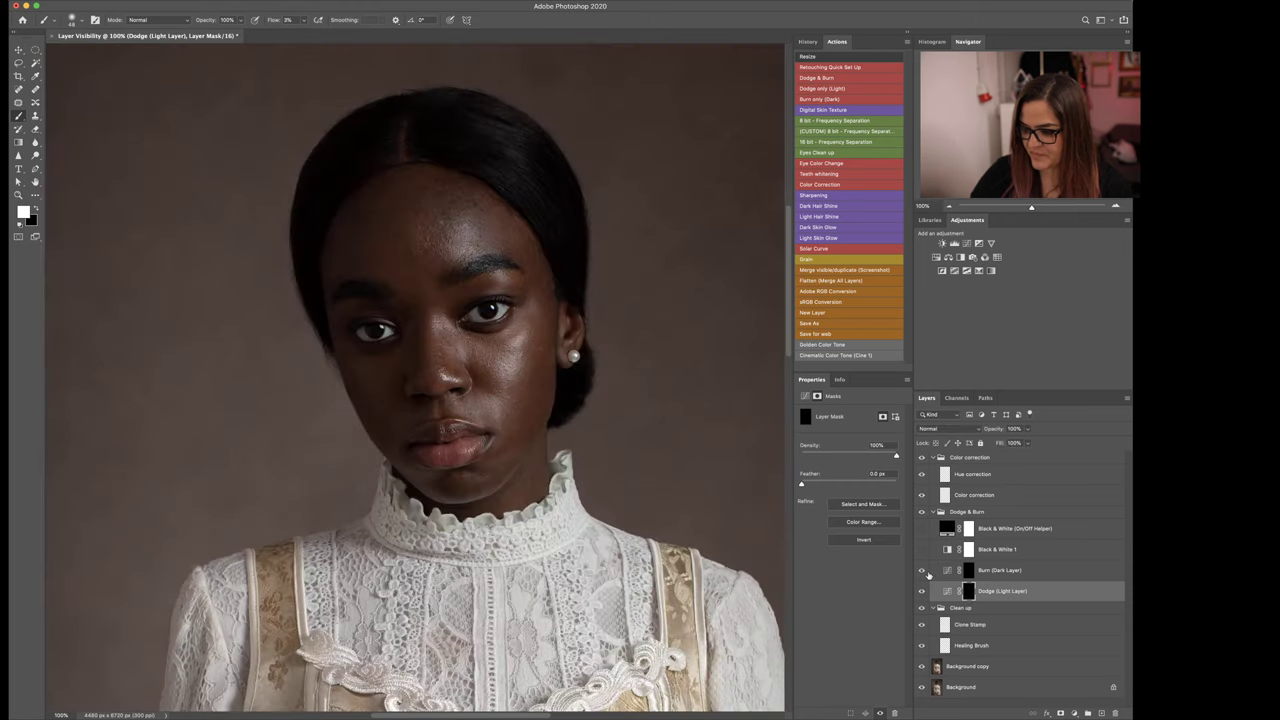
click(923, 592)
click(923, 592)
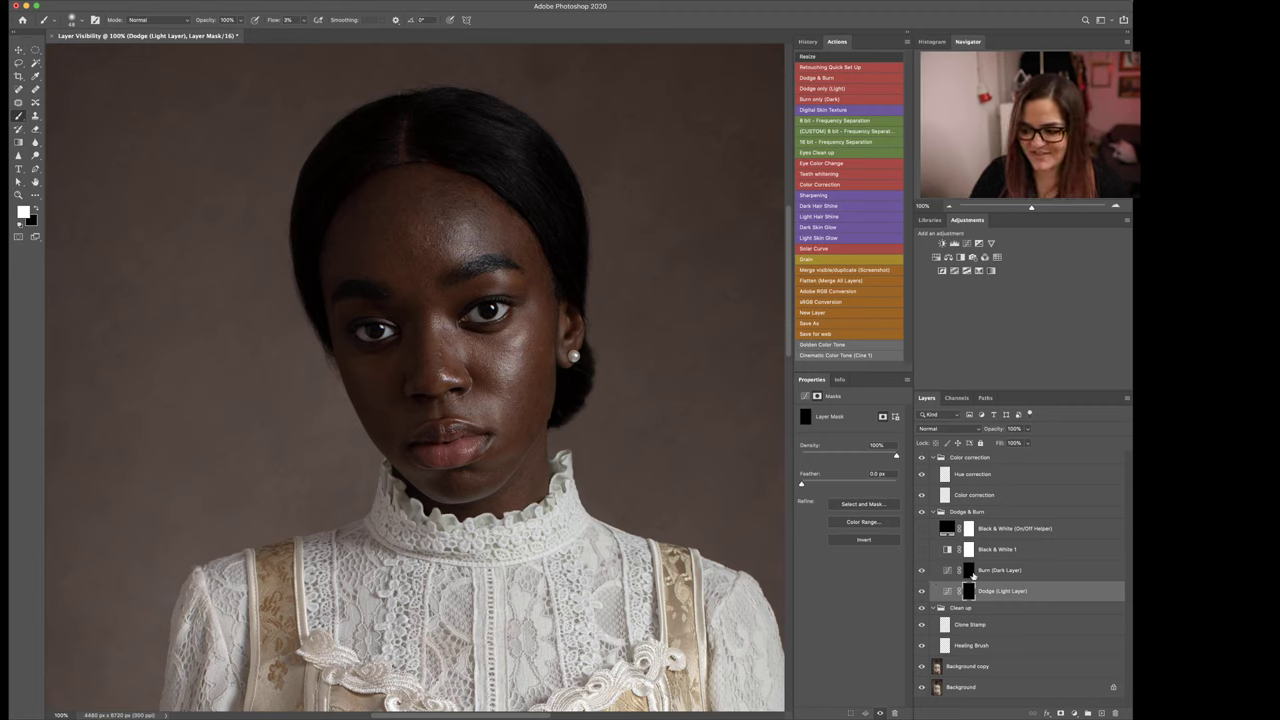
Step: Move the Black & White 1 adjustment layer above the Color correction group and collapse the Dodge & Burn group
key(alt+bracketright)
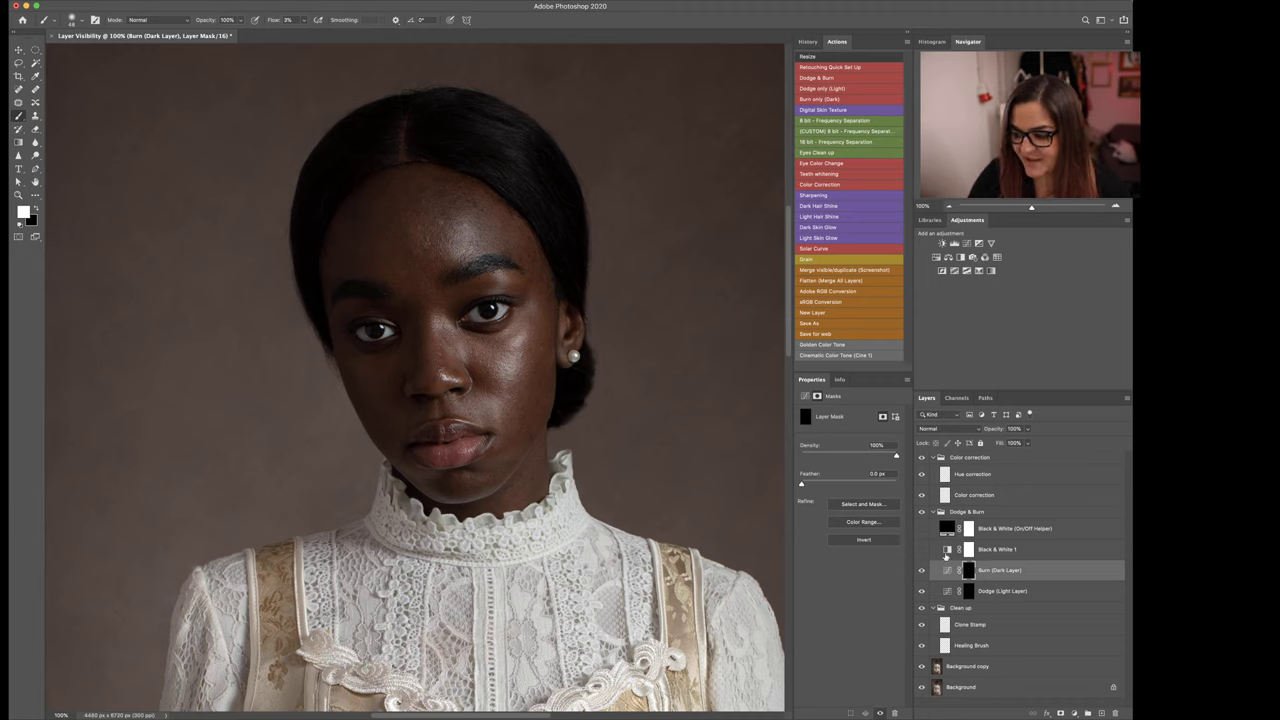
drag(986, 552, 977, 459)
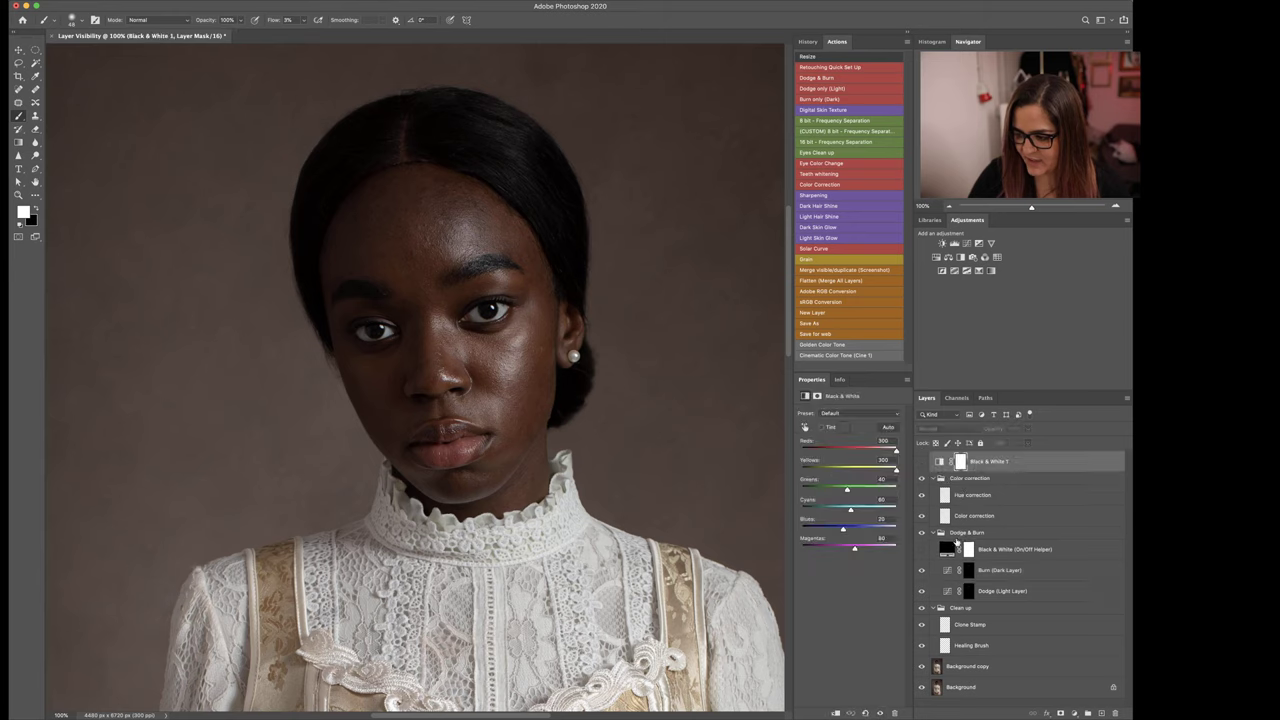
click(940, 532)
click(948, 533)
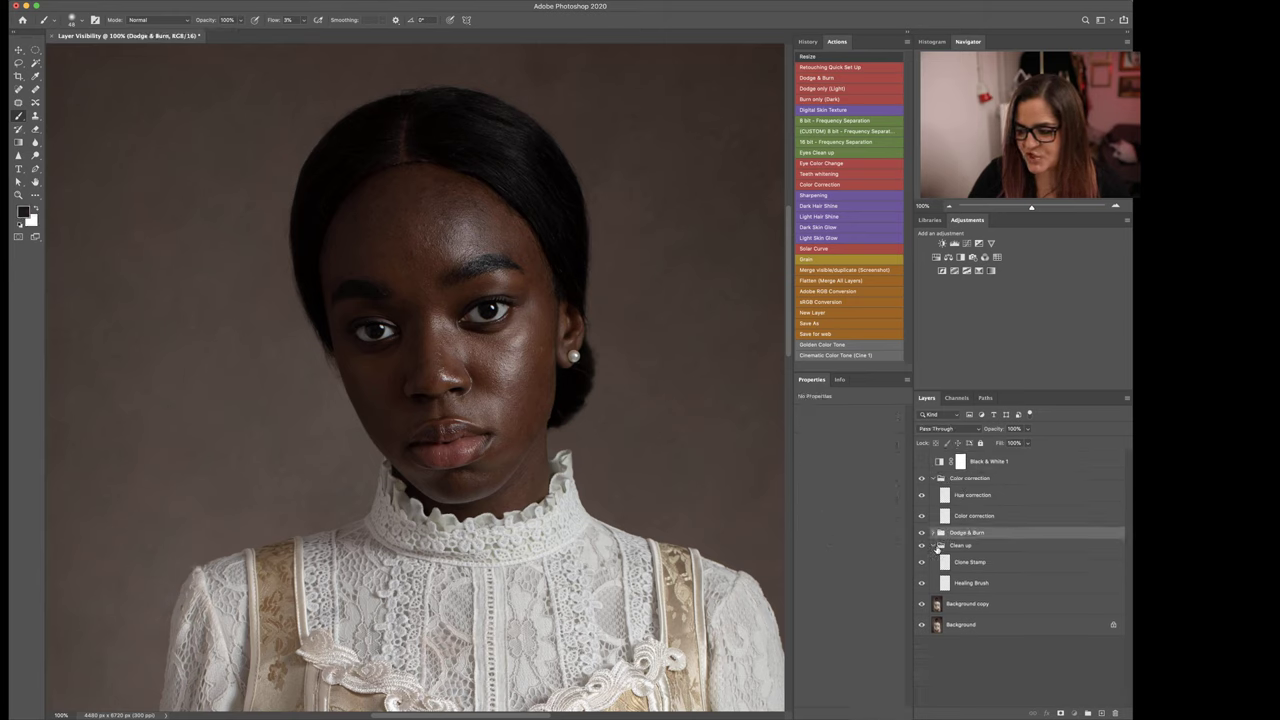
Step: Run the 16 bit - Frequency Separation action to create its layer group directly above the Dodge & Burn group
click(937, 546)
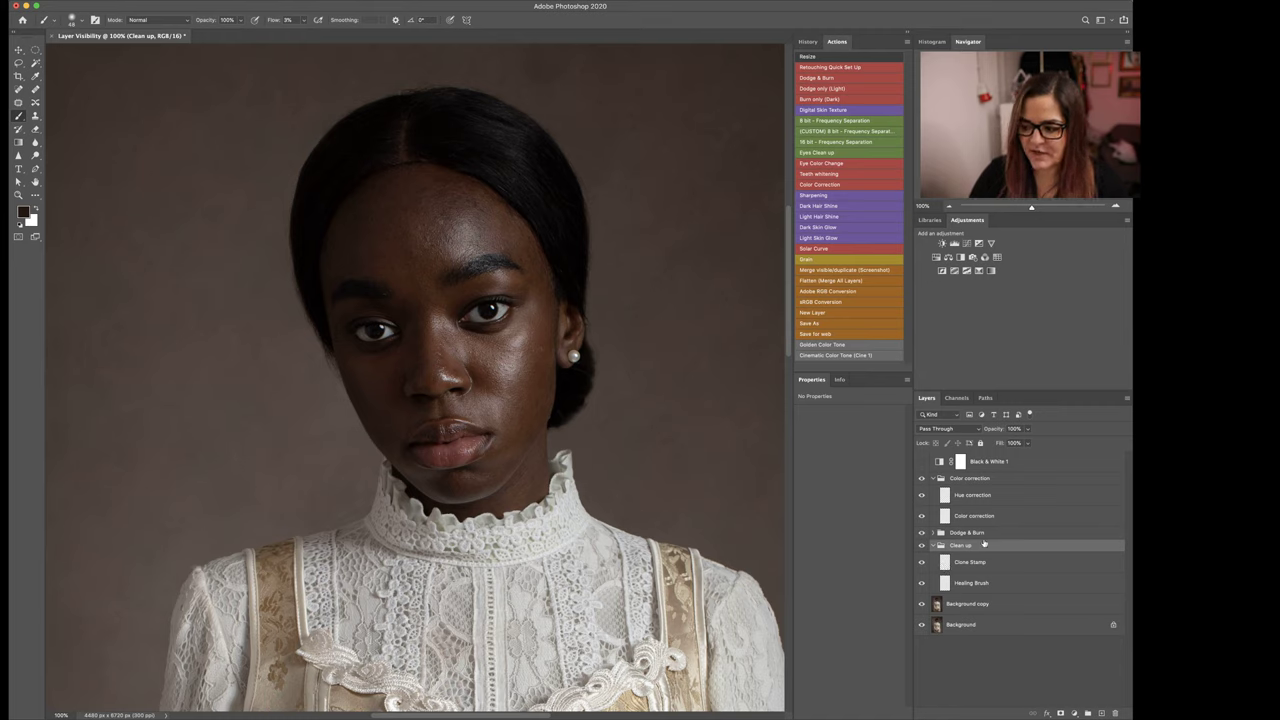
click(982, 534)
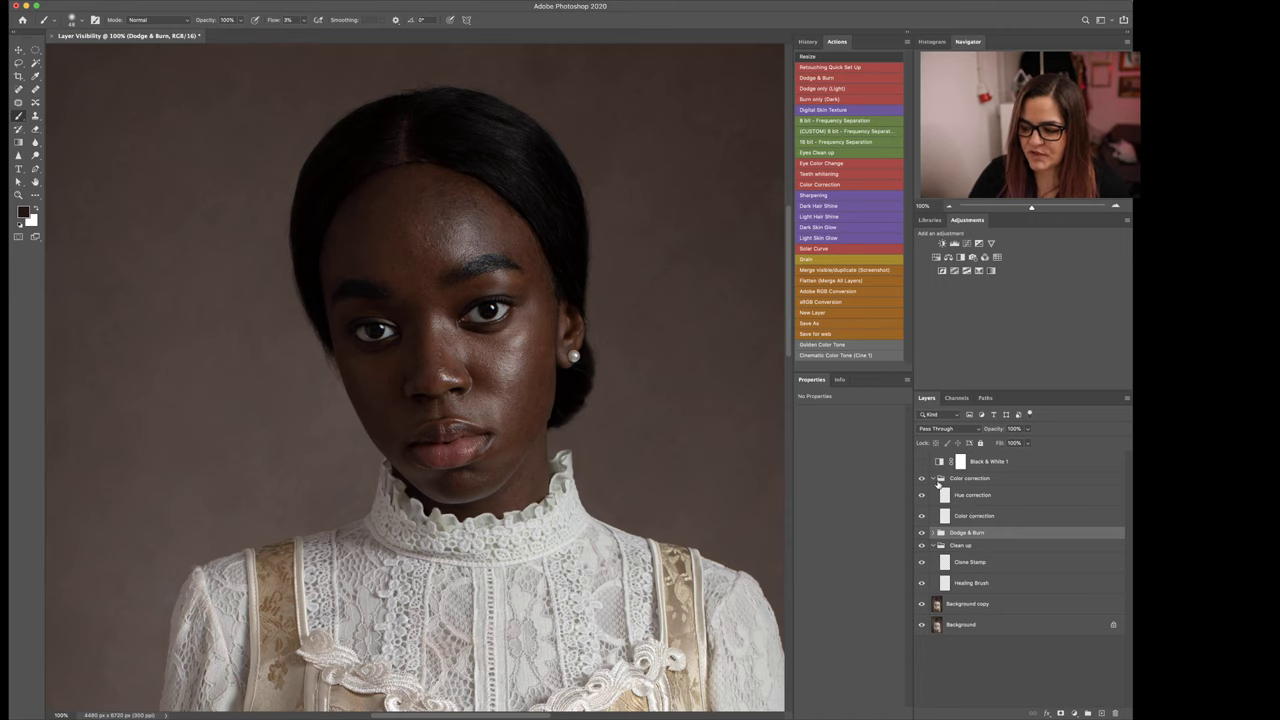
click(853, 150)
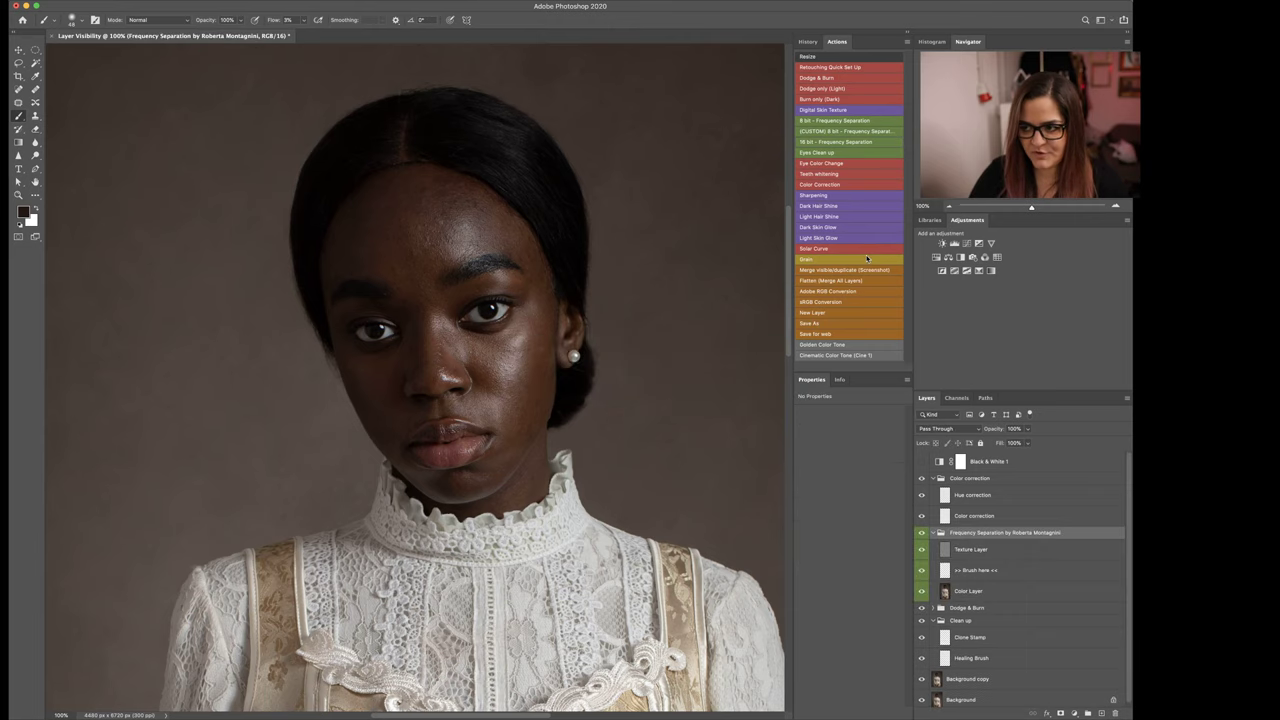
Step: Set the Eyedropper to sample Current & Below for the >> Brush here << layer, with the Black & White 1 layer shown
click(998, 576)
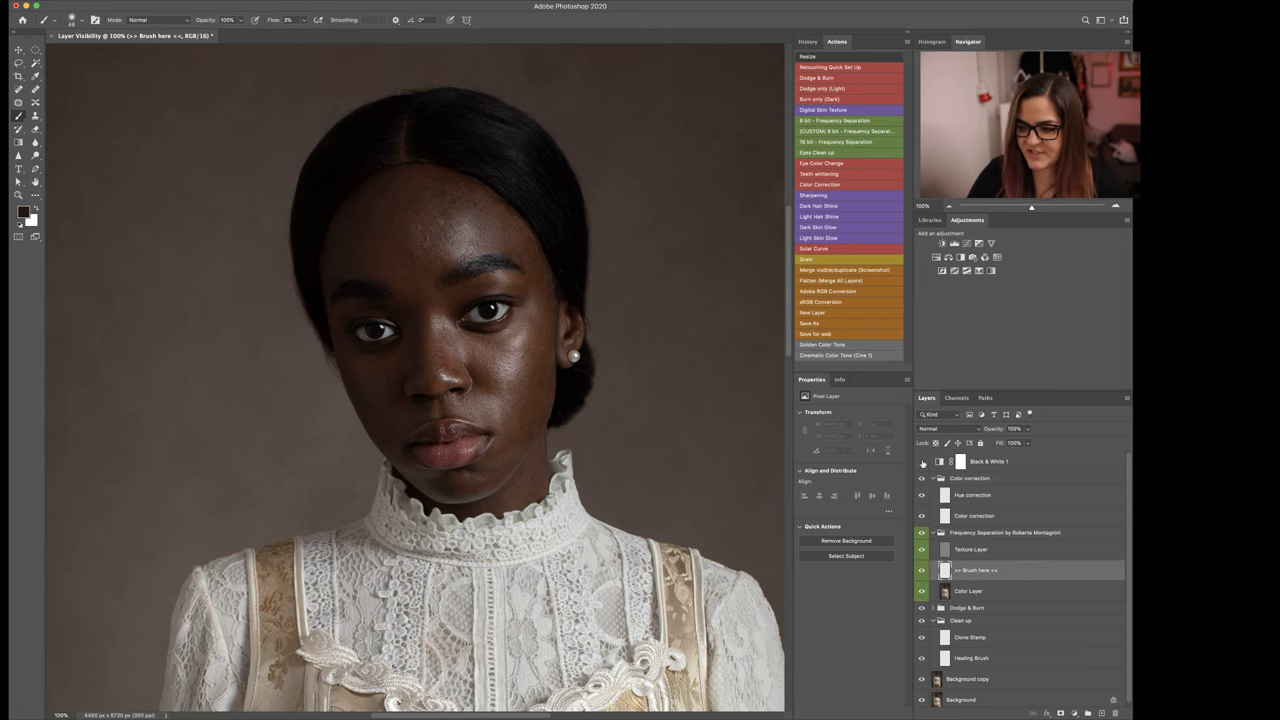
click(922, 461)
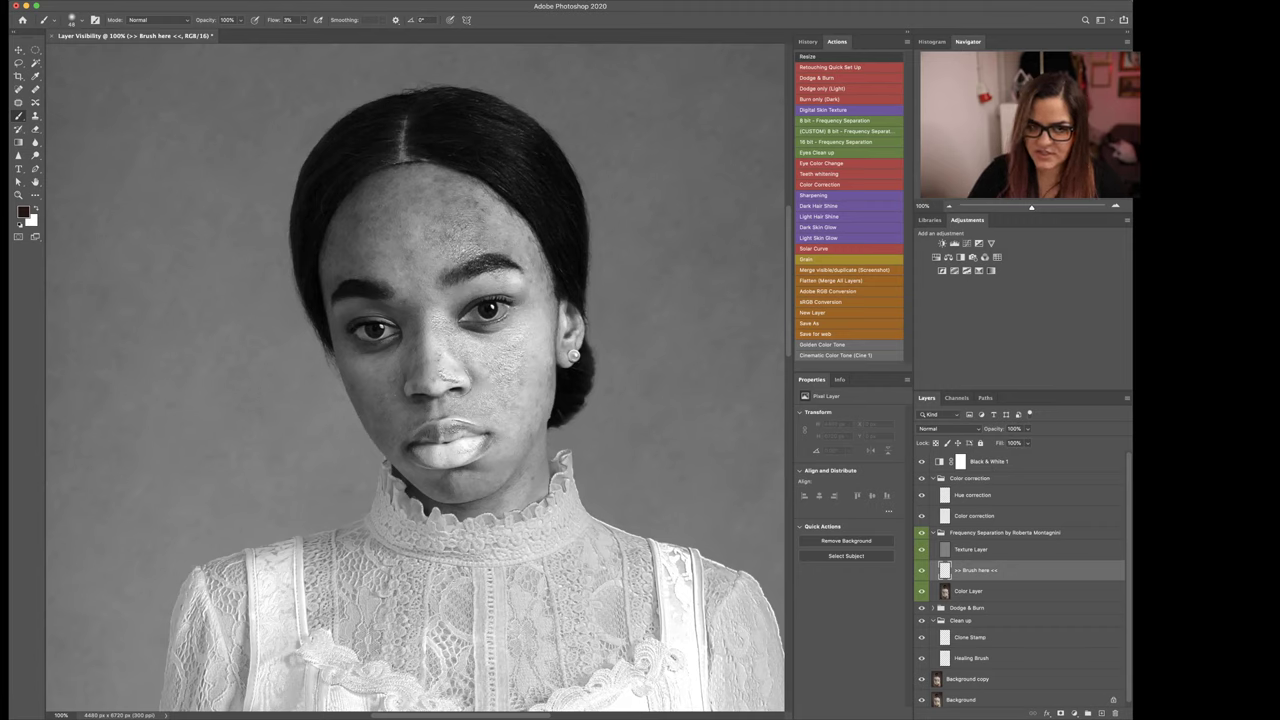
click(36, 76)
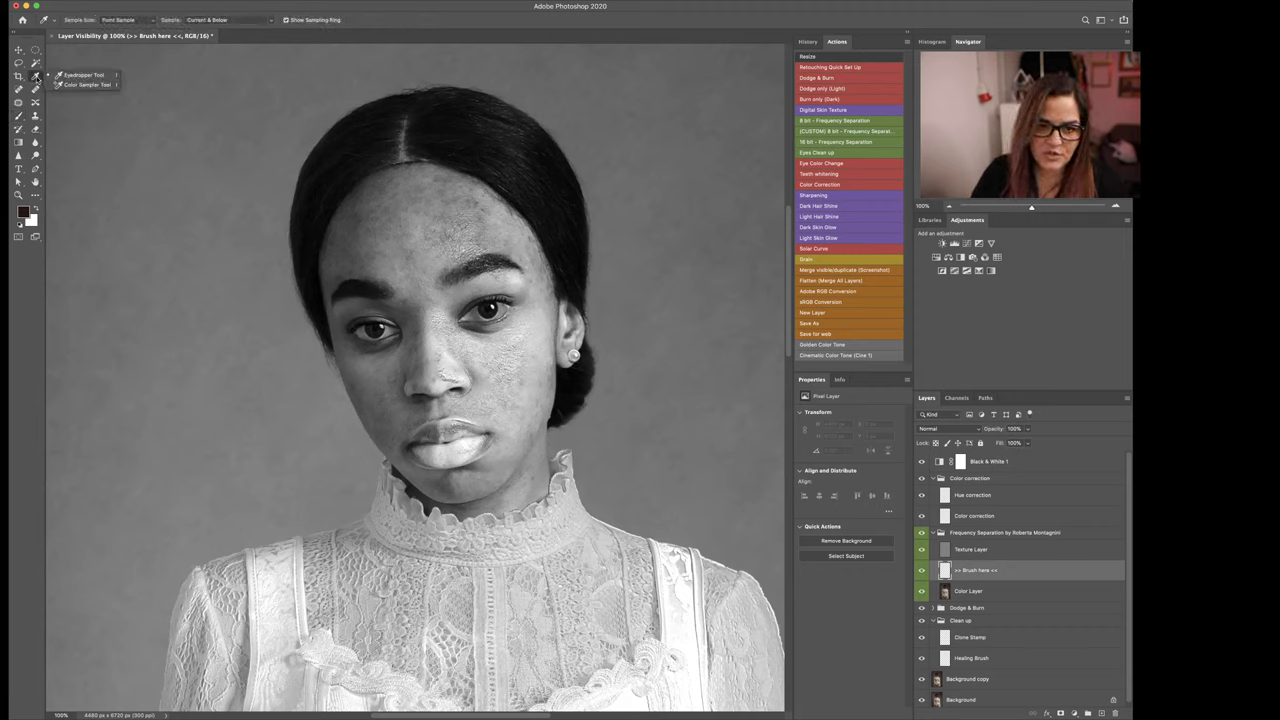
click(209, 9)
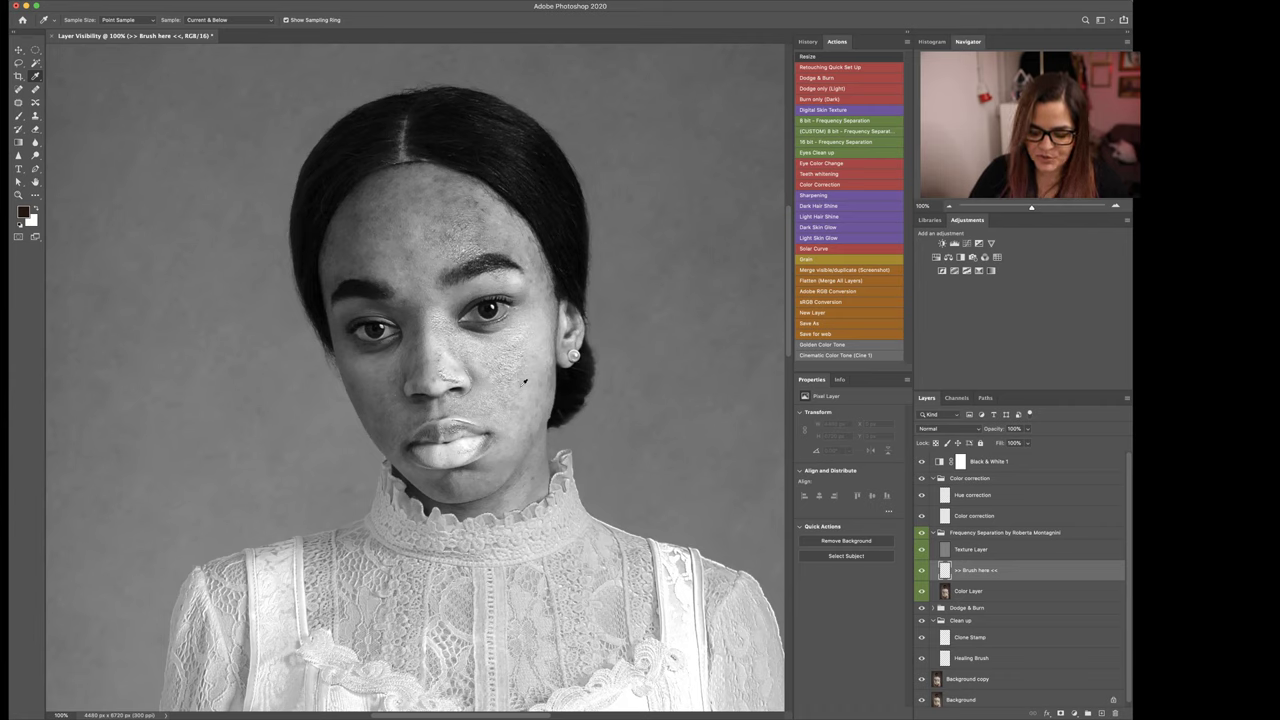
Step: Paint sampled skin tones over the uneven patches on the cheek near the earring with the Brush at 20% opacity and 20% flow
key(b)
alt+click(525, 401)
mouse_move(525, 401)
mouse_down()
mouse_move(503, 366)
mouse_move(464, 354)
mouse_move(445, 310)
mouse_move(540, 298)
mouse_move(546, 577)
mouse_move(685, 614)
mouse_move(543, 286)
mouse_move(531, 391)
mouse_move(485, 364)
mouse_move(478, 408)
mouse_move(523, 423)
mouse_move(518, 382)
mouse_move(502, 375)
mouse_move(511, 420)
mouse_move(495, 365)
mouse_move(541, 334)
mouse_up()
alt+click(526, 398)
alt+click(483, 390)
alt+click(524, 350)
ctrl+alt+click(540, 331)
alt+click(543, 332)
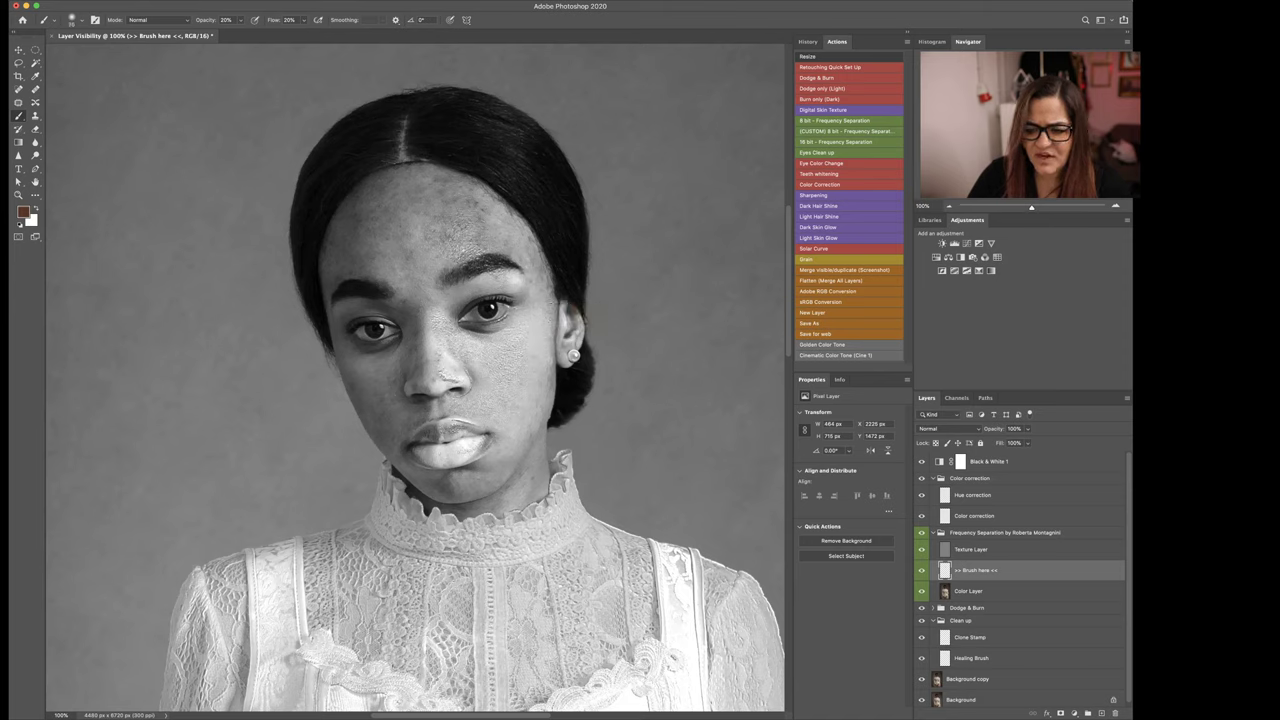
Step: Blend the skin around the outer eye, brow and temple on the earring side with locally sampled tones
alt+click(546, 325)
drag(547, 312, 548, 291)
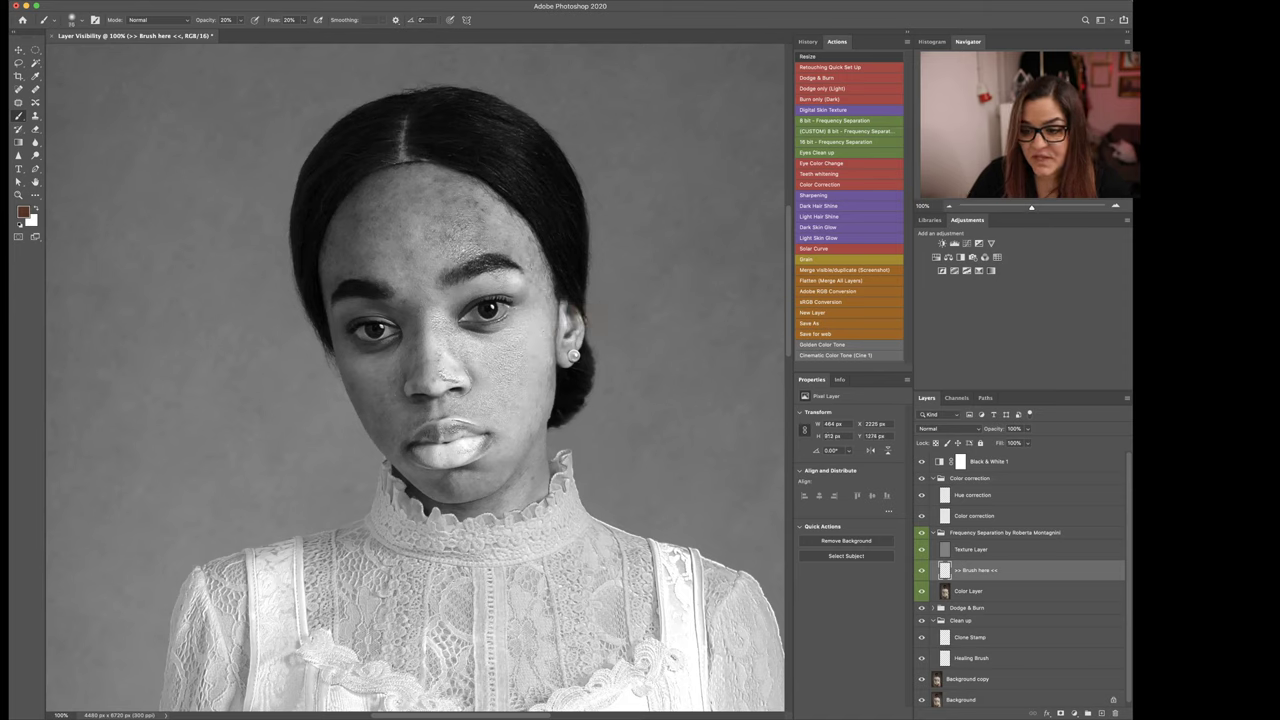
click(520, 283)
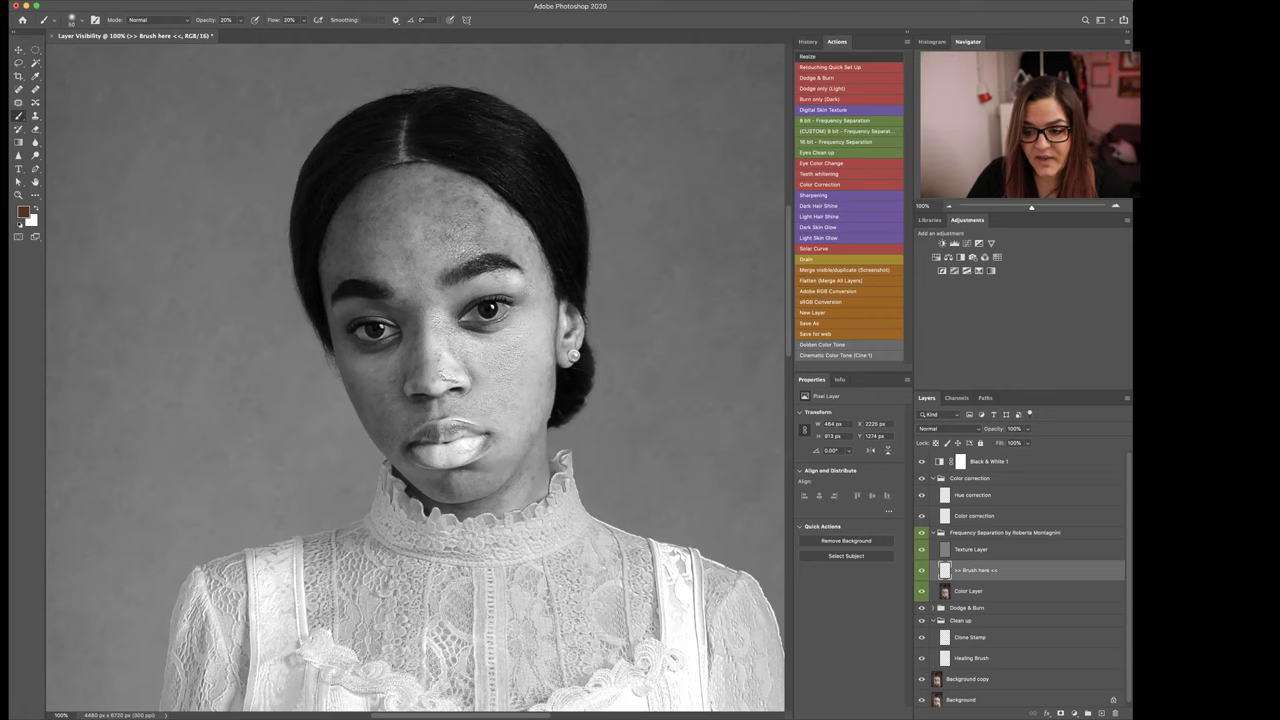
alt+click(514, 282)
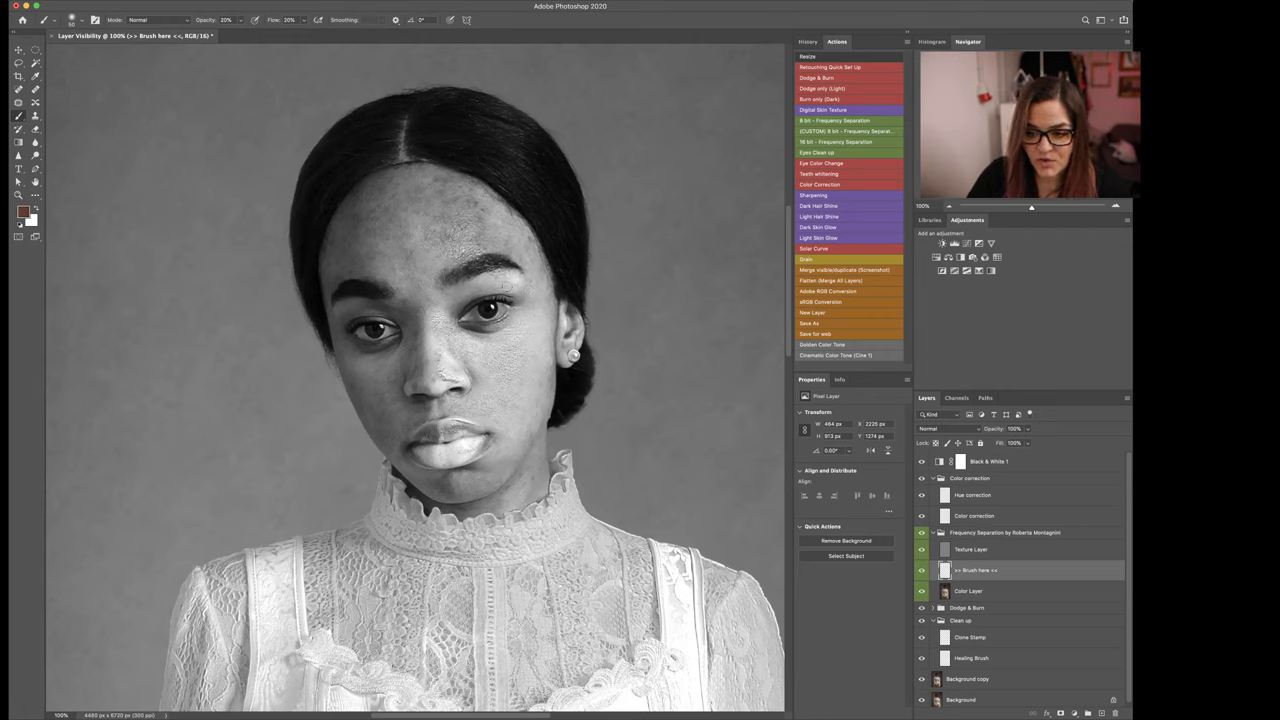
alt+click(513, 287)
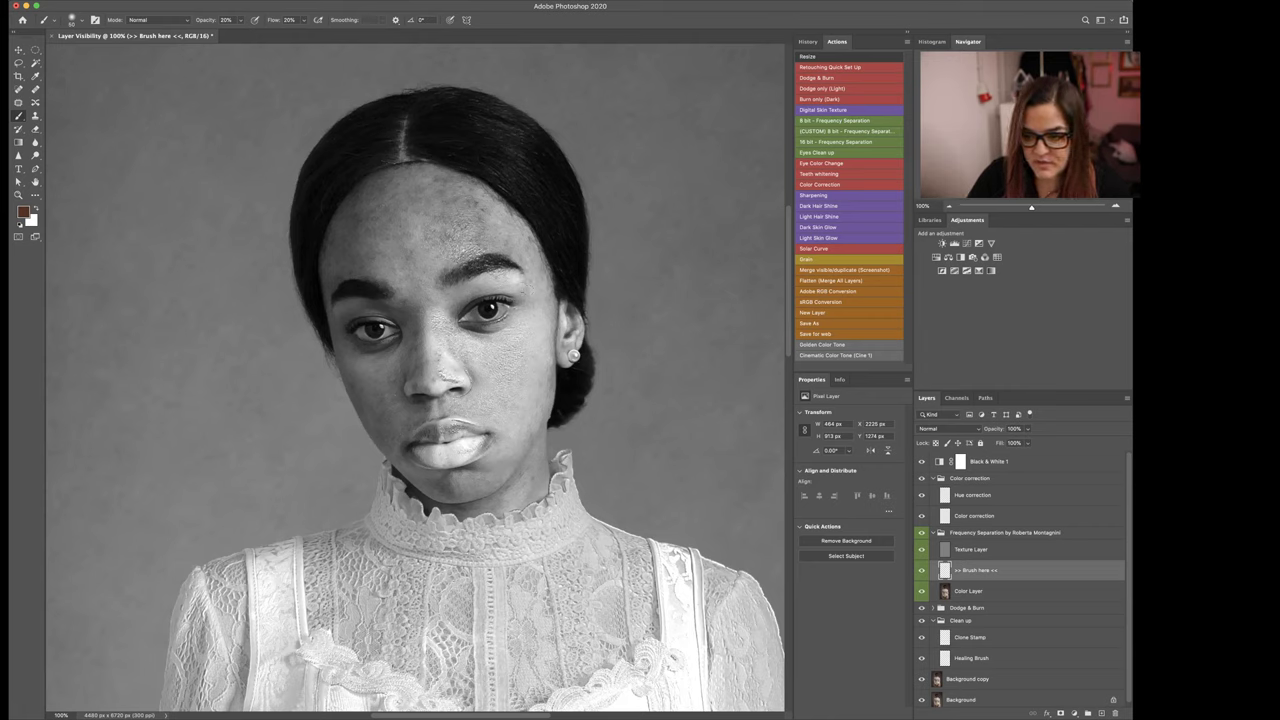
alt+click(536, 306)
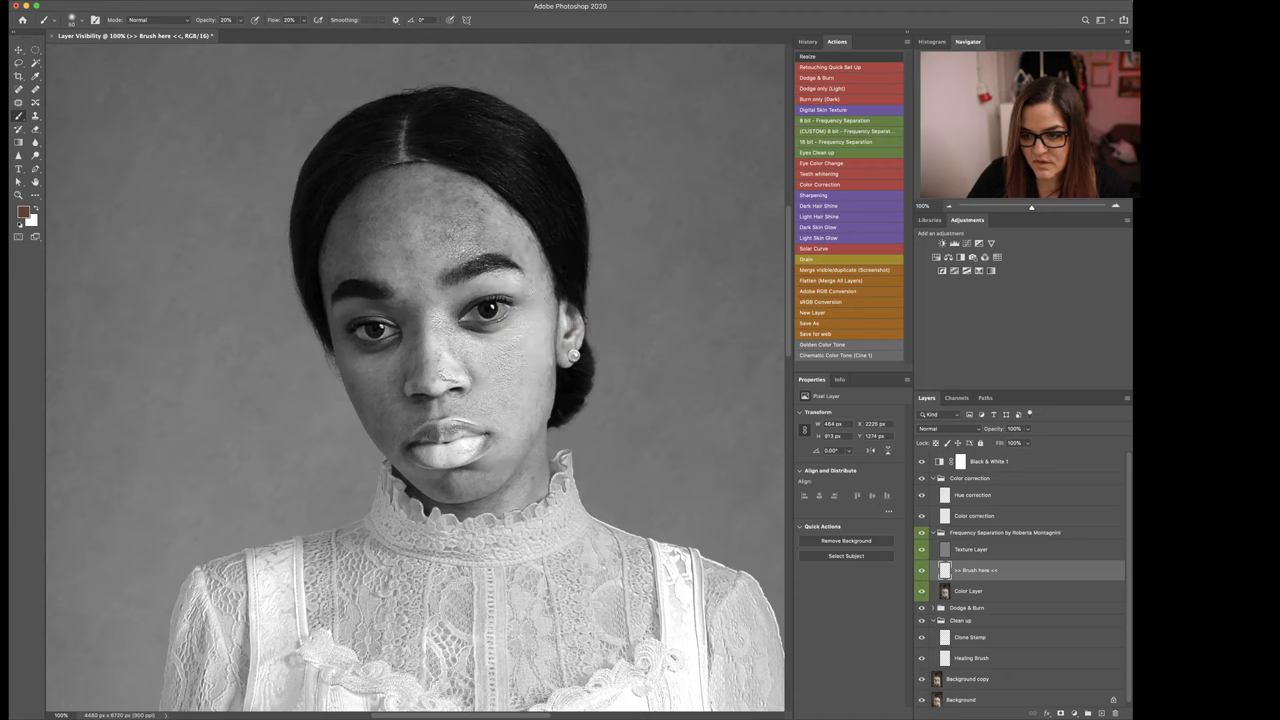
alt+click(536, 306)
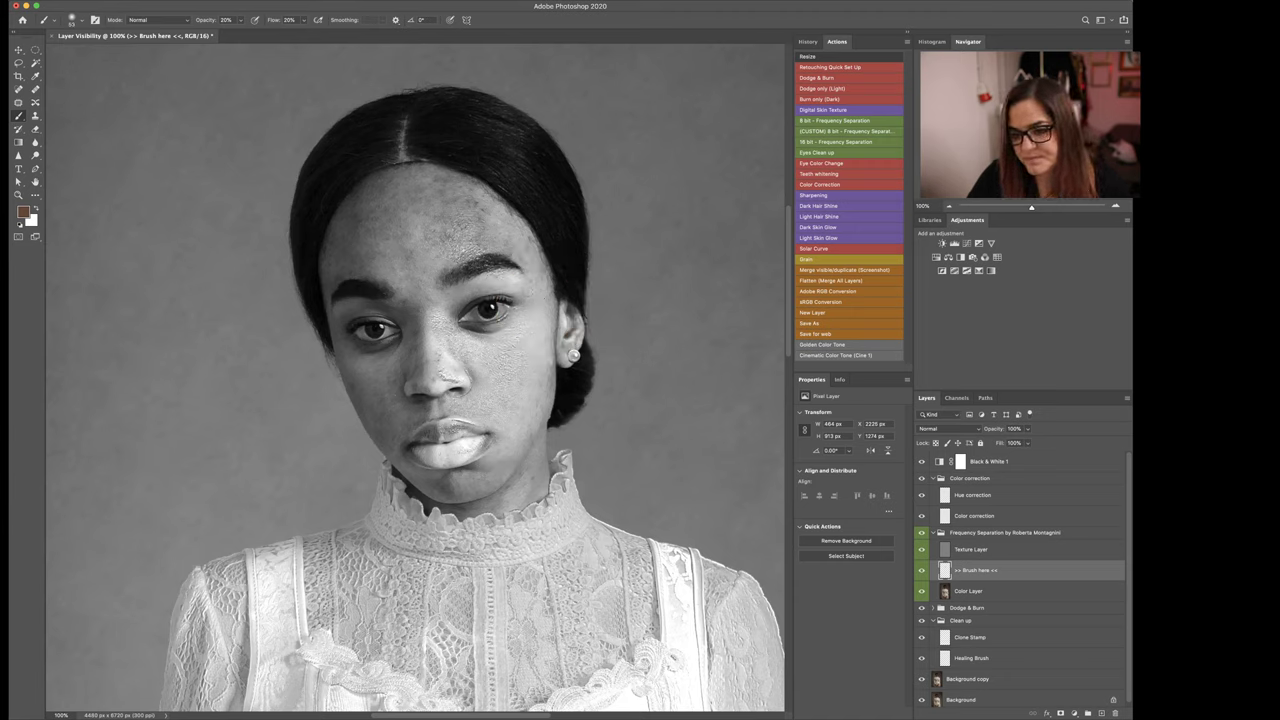
Step: Even out the blotchy patches across the whole forehead, resampling nearby skin tones and painting with a larger brush
click(502, 213)
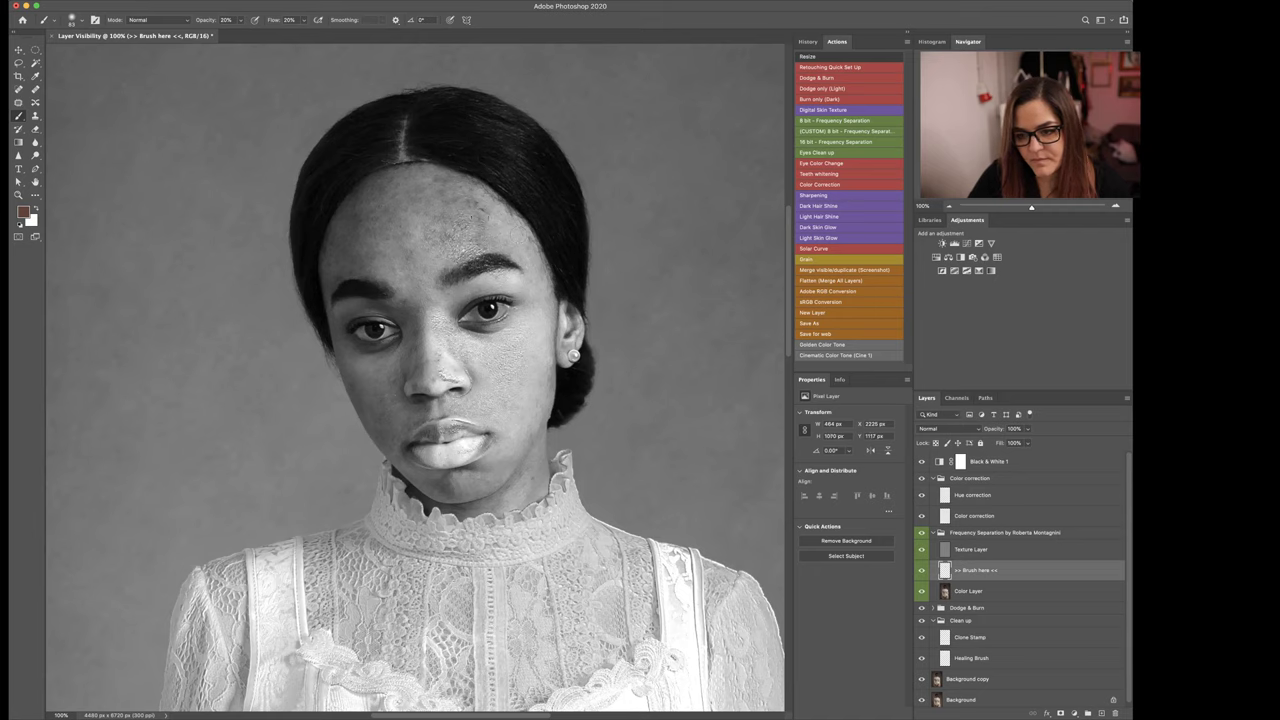
click(483, 205)
drag(422, 273, 438, 273)
alt+click(421, 273)
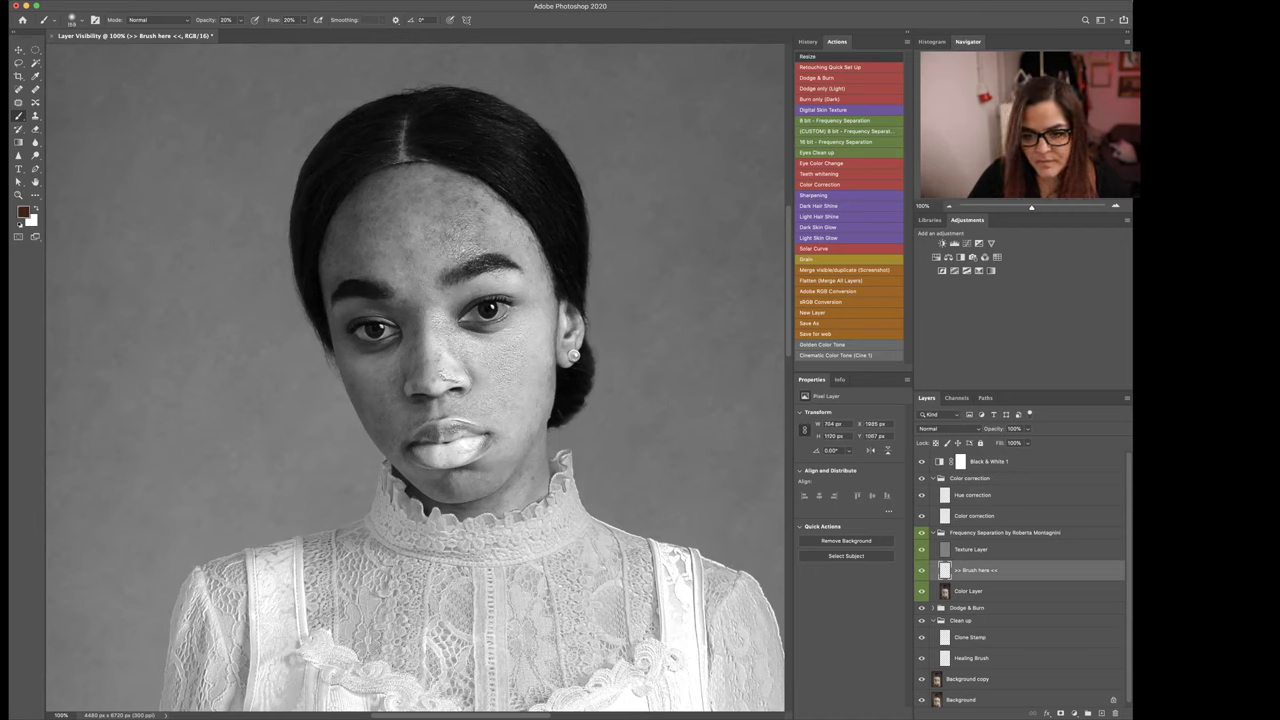
click(438, 246)
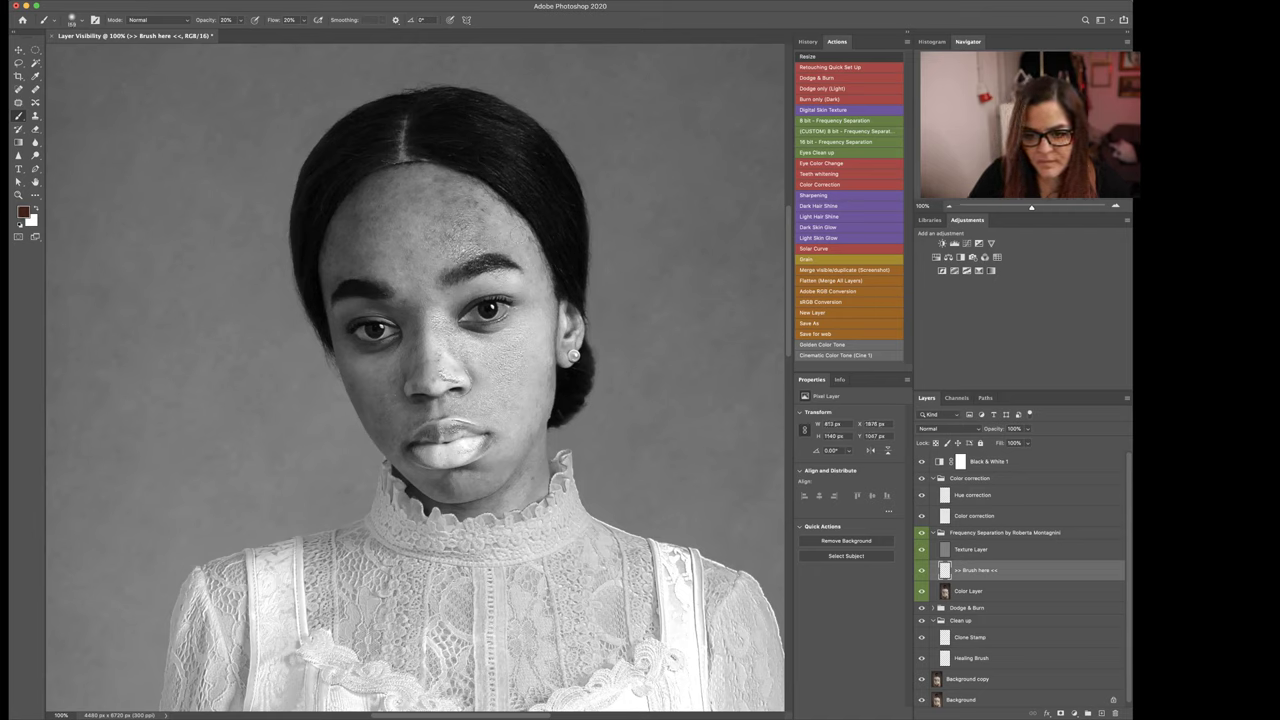
click(386, 264)
alt+click(387, 266)
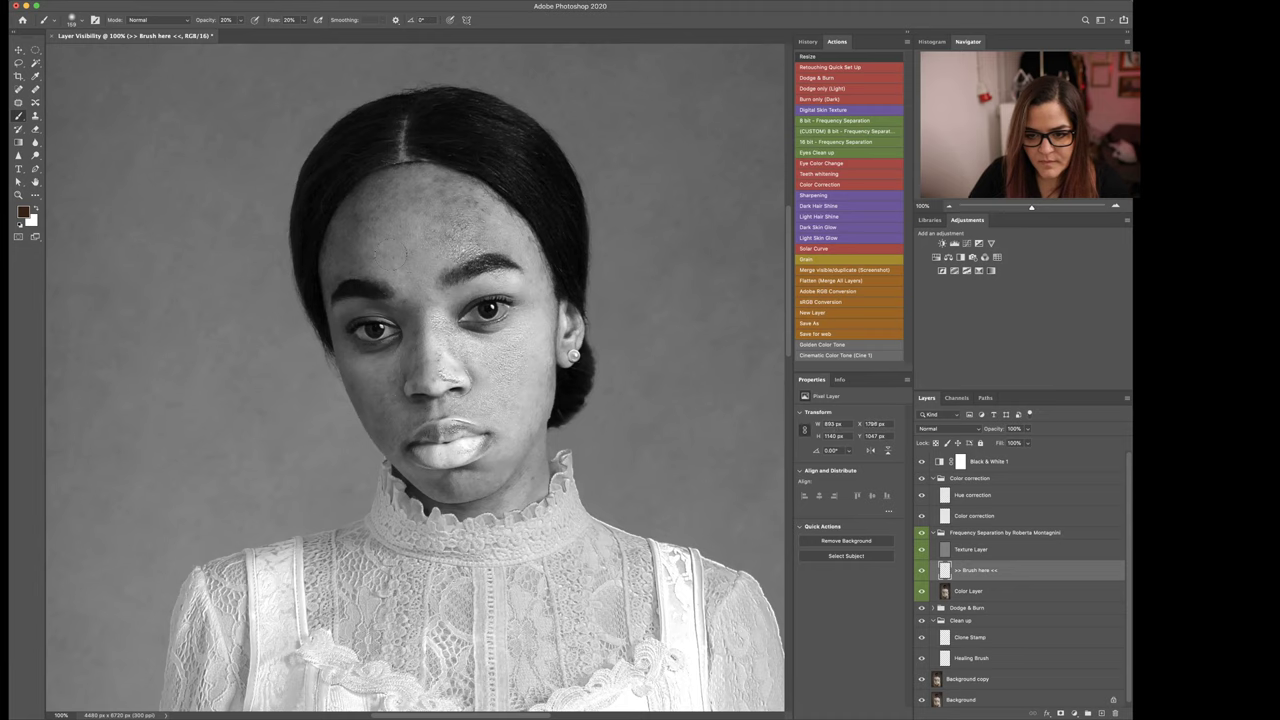
click(362, 251)
click(366, 201)
click(388, 183)
alt+click(405, 236)
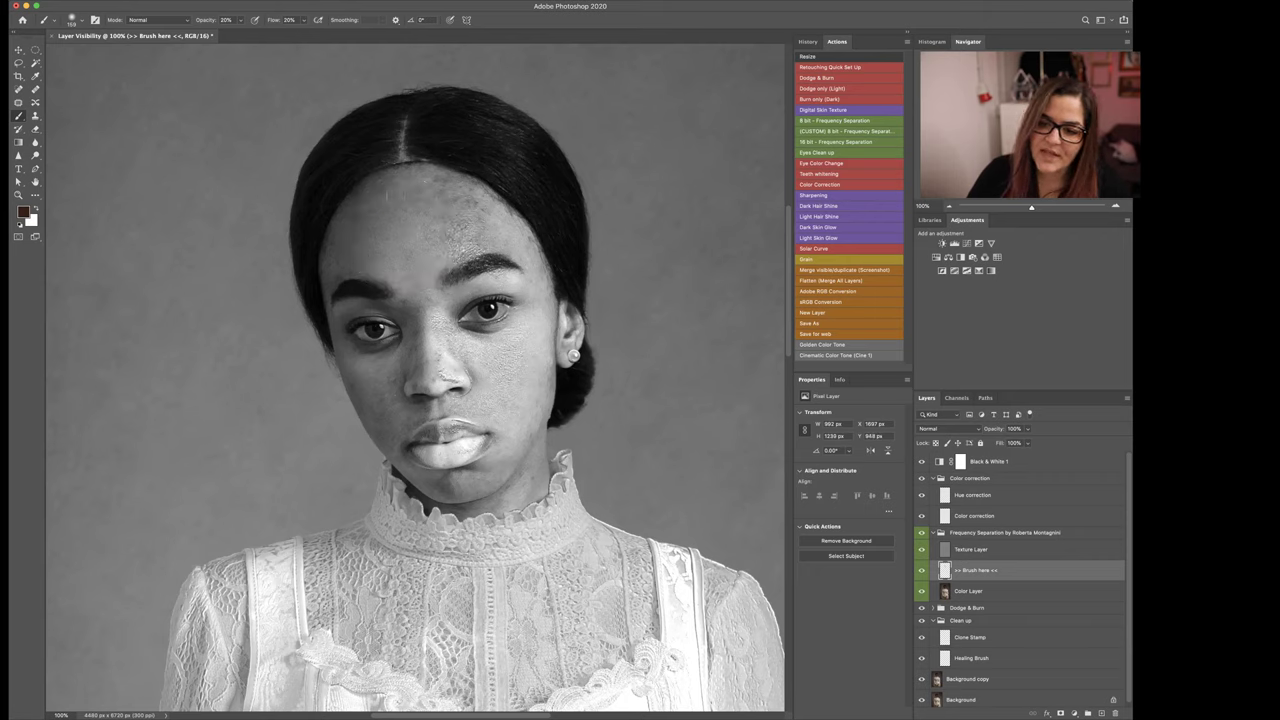
click(424, 180)
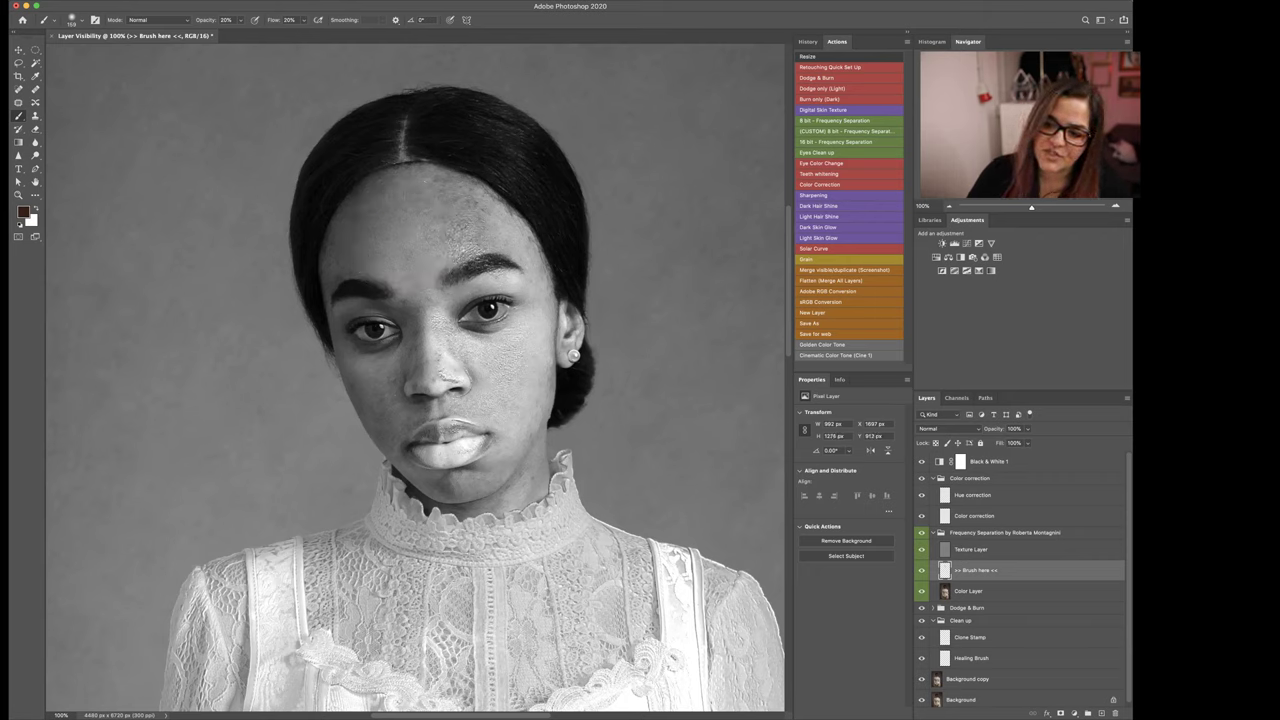
alt+click(426, 269)
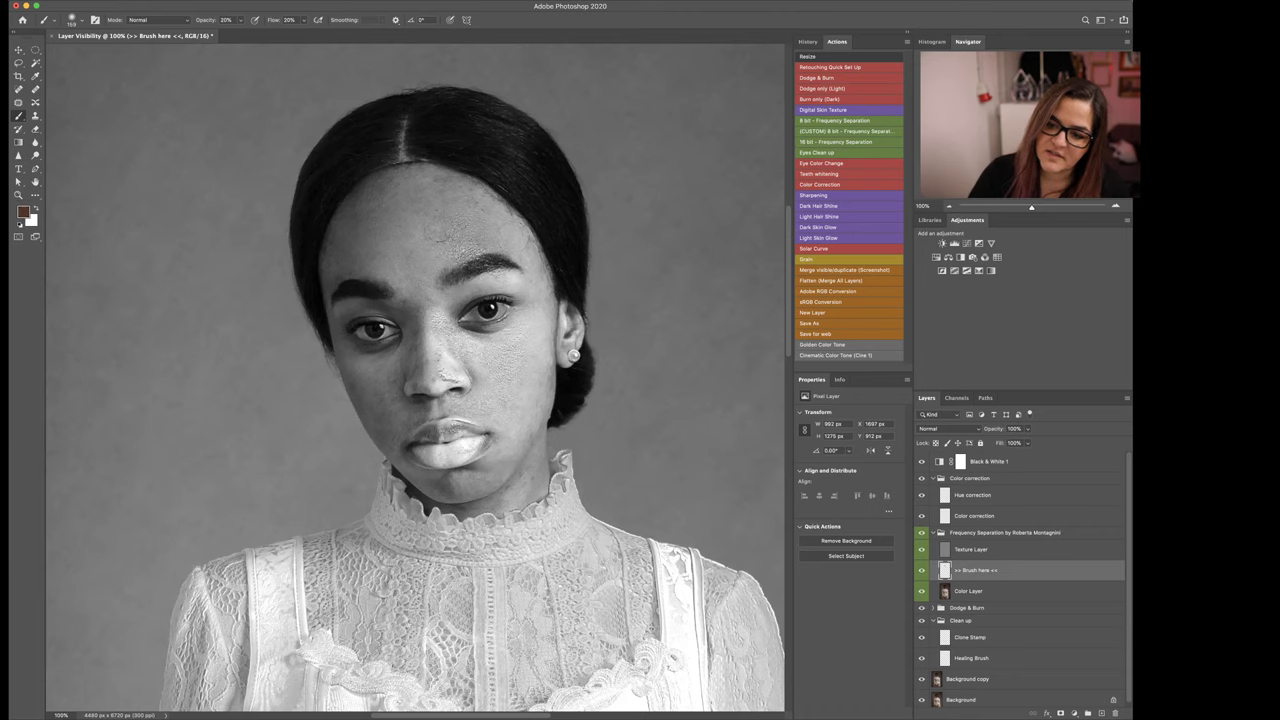
alt+click(433, 274)
alt+click(397, 263)
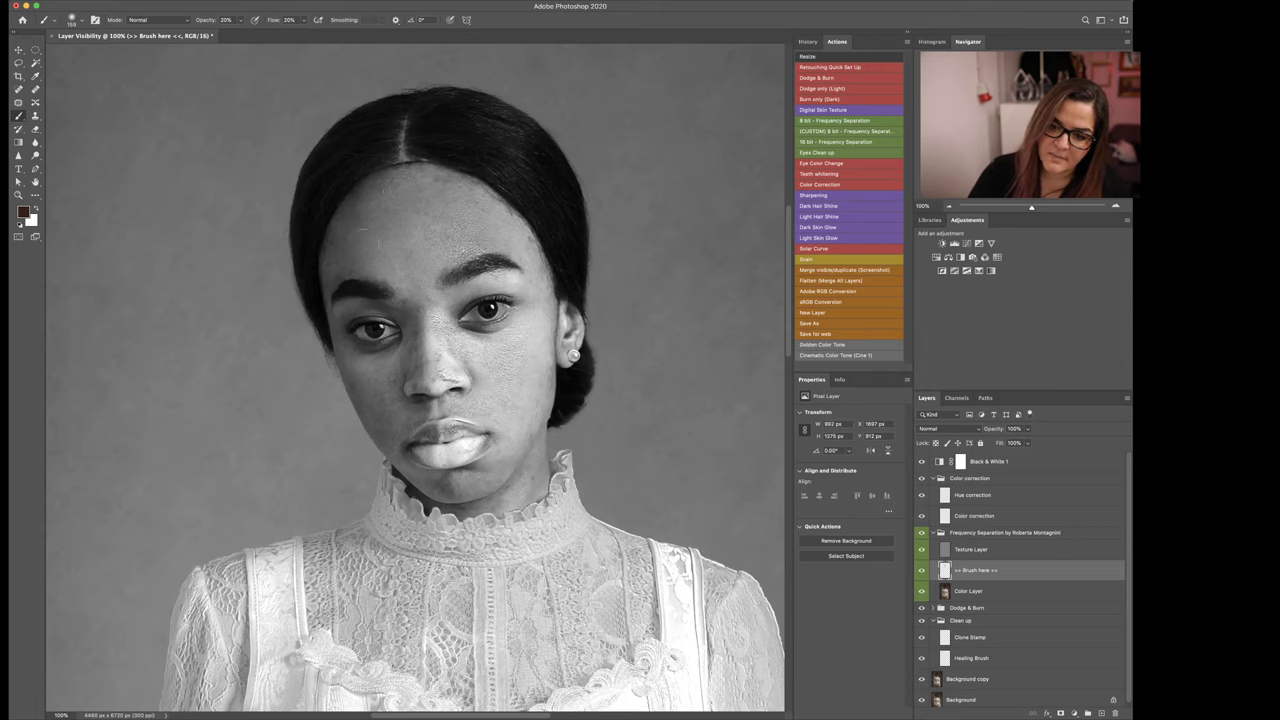
Step: Smooth the tones on the nose and both cheeks with a smaller brush and freshly sampled skin colours
drag(477, 366, 462, 366)
alt+click(447, 356)
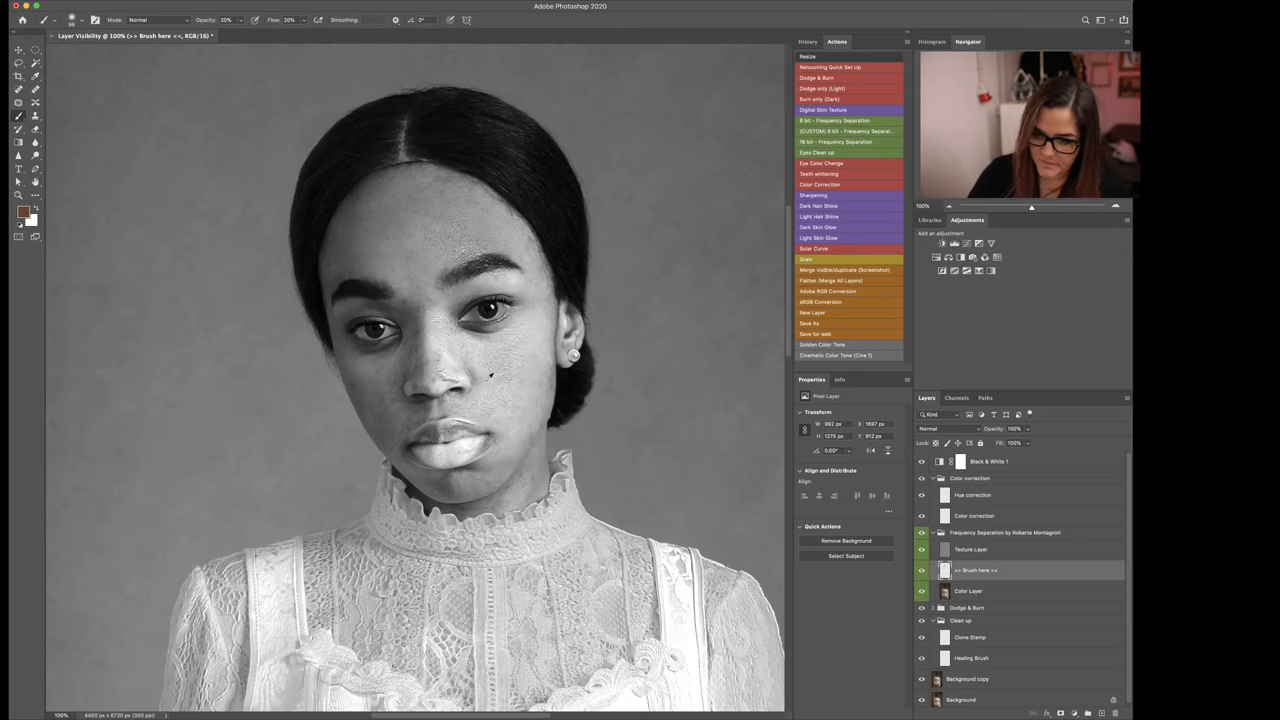
alt+click(490, 375)
alt+click(388, 402)
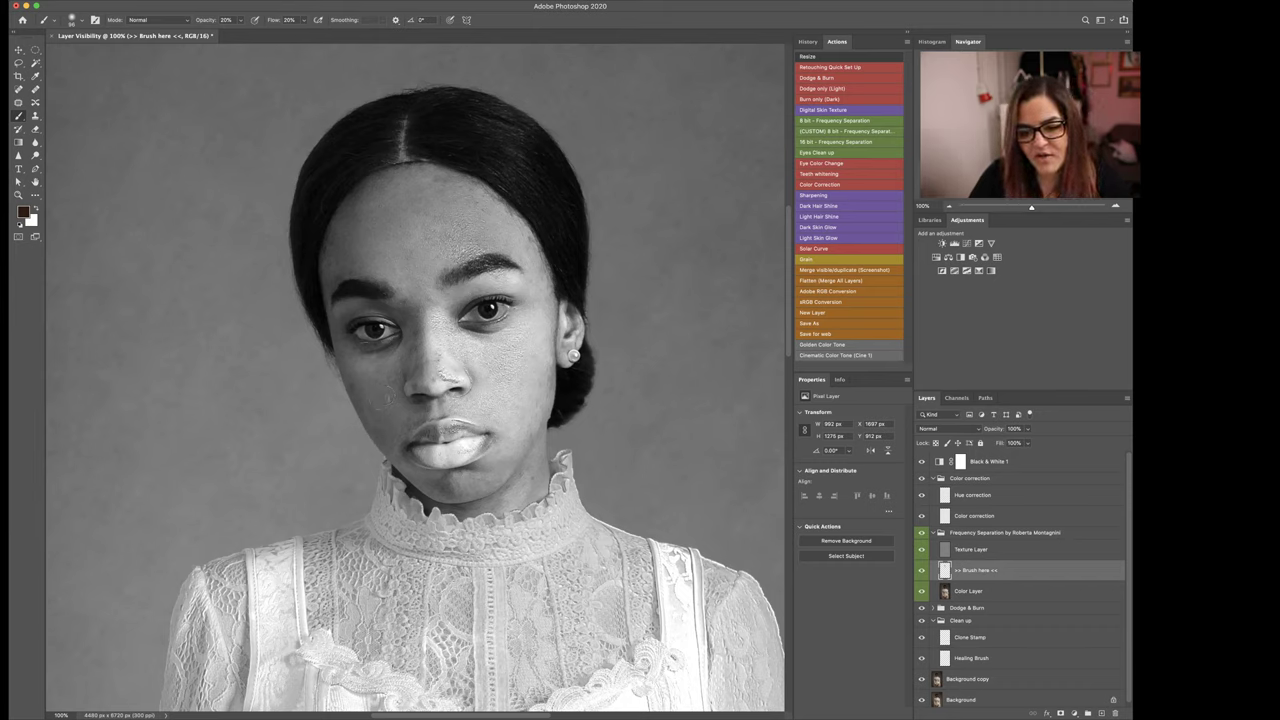
drag(383, 363, 379, 363)
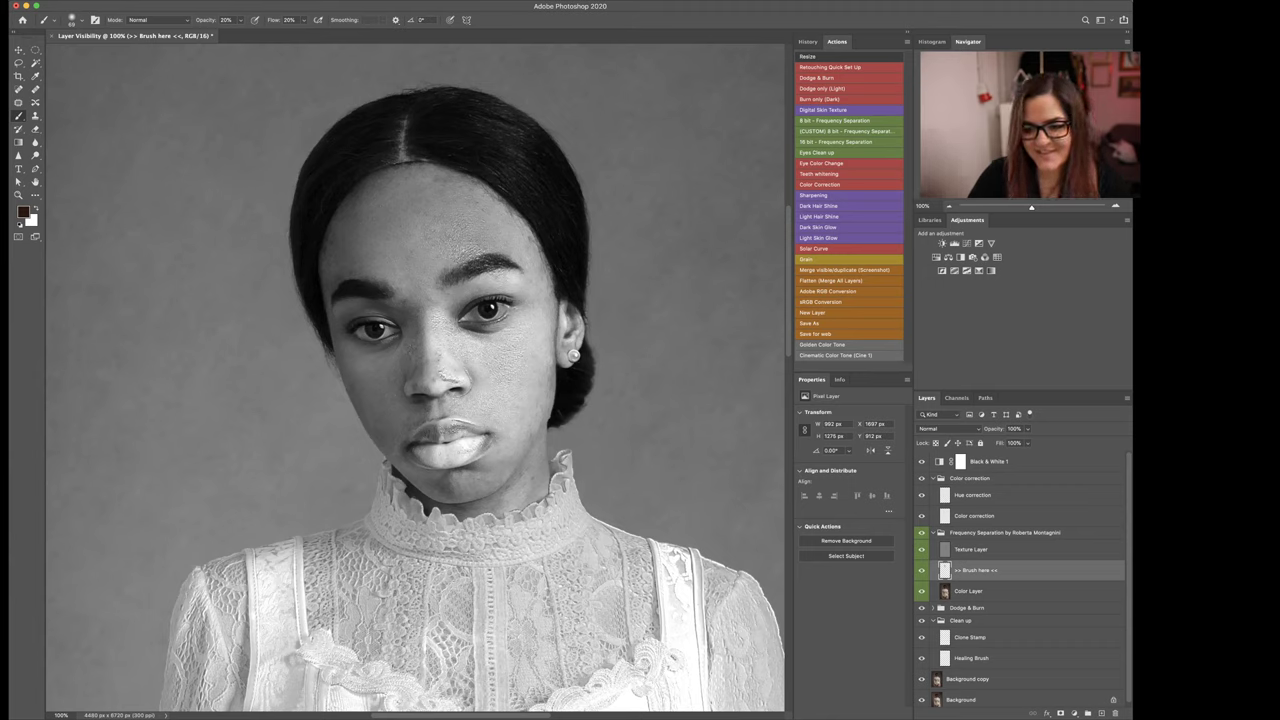
alt+click(376, 377)
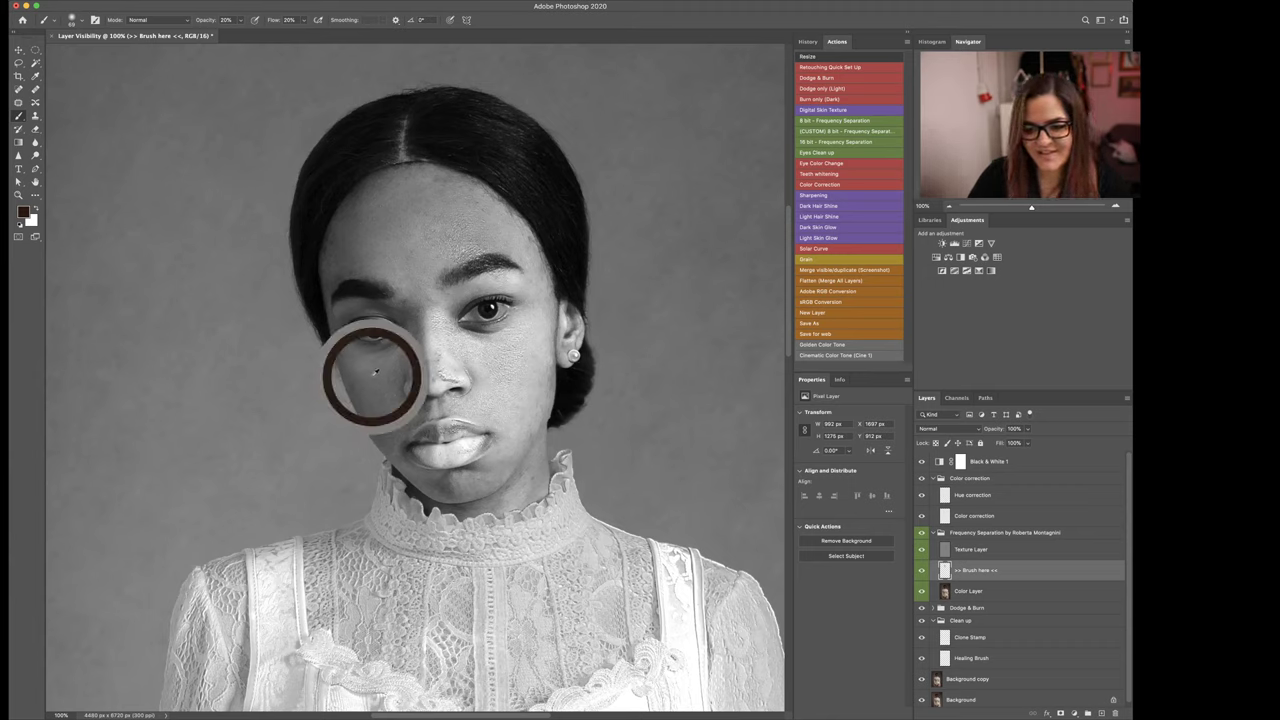
drag(423, 385, 413, 385)
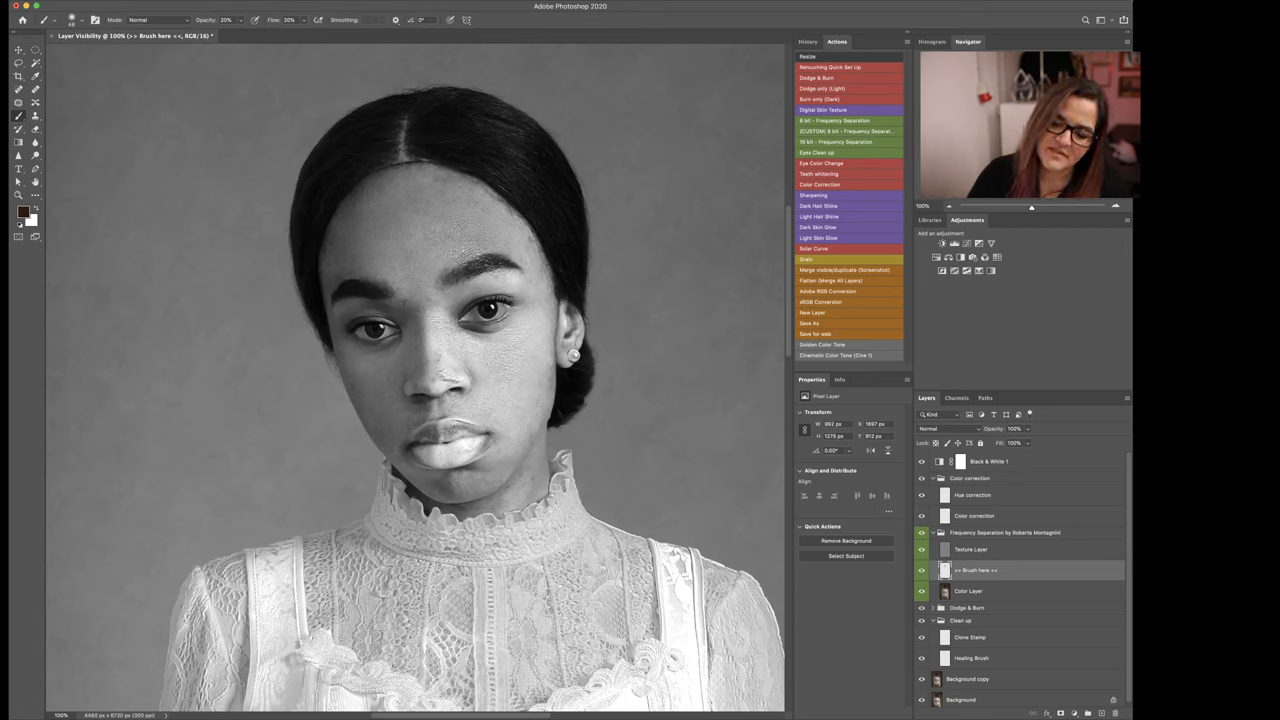
alt+click(440, 377)
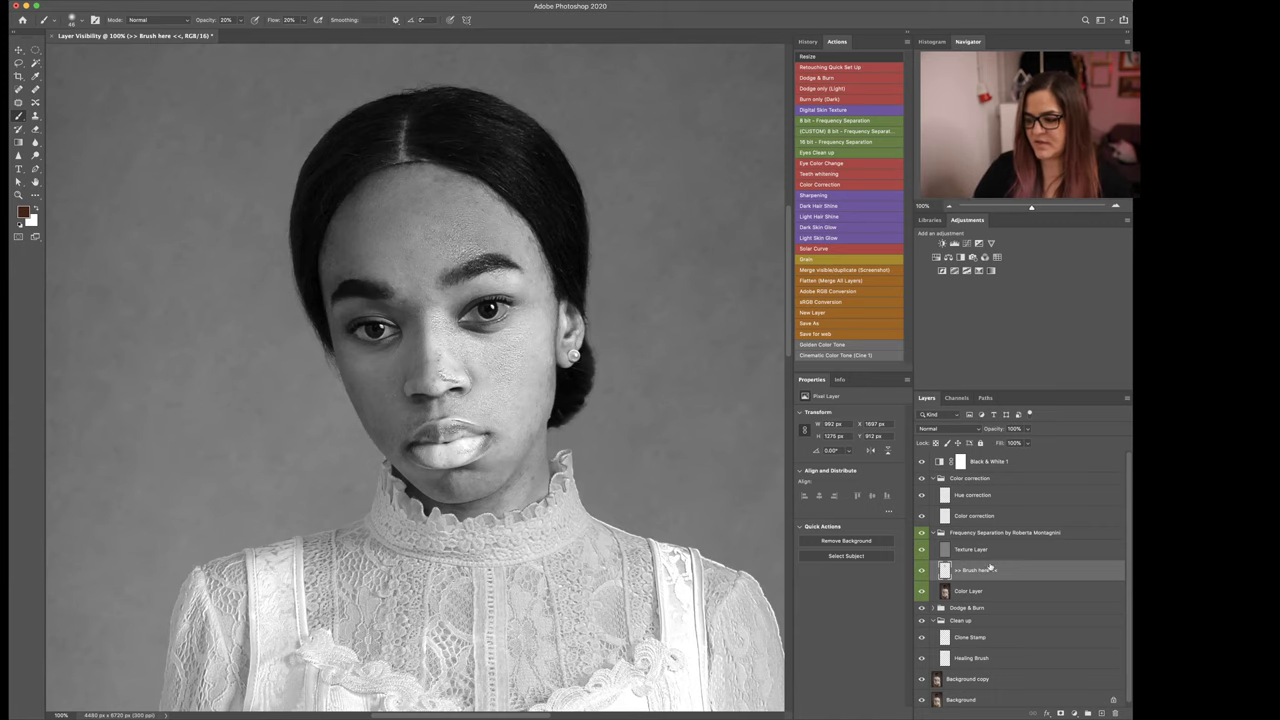
Step: Hide the Black & White 1 layer and compare the colour portrait with and without the >> Brush here << layer, leaving it shown
click(922, 462)
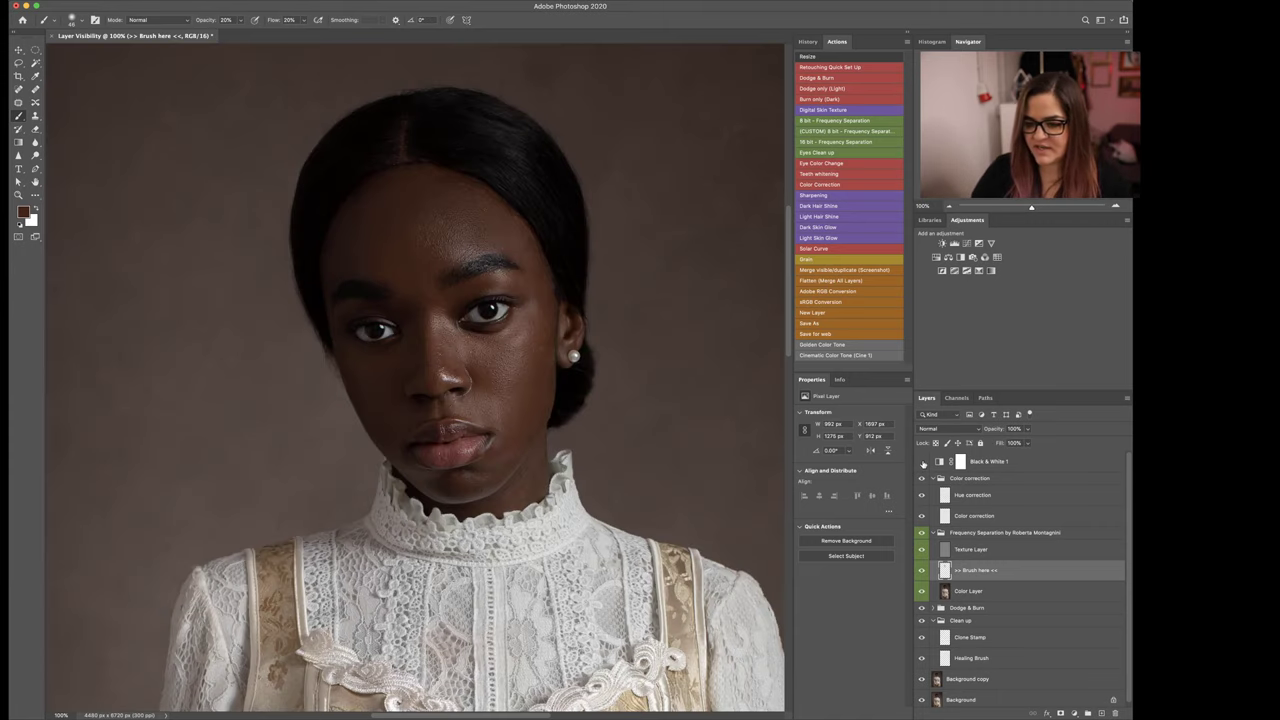
click(922, 571)
click(922, 571)
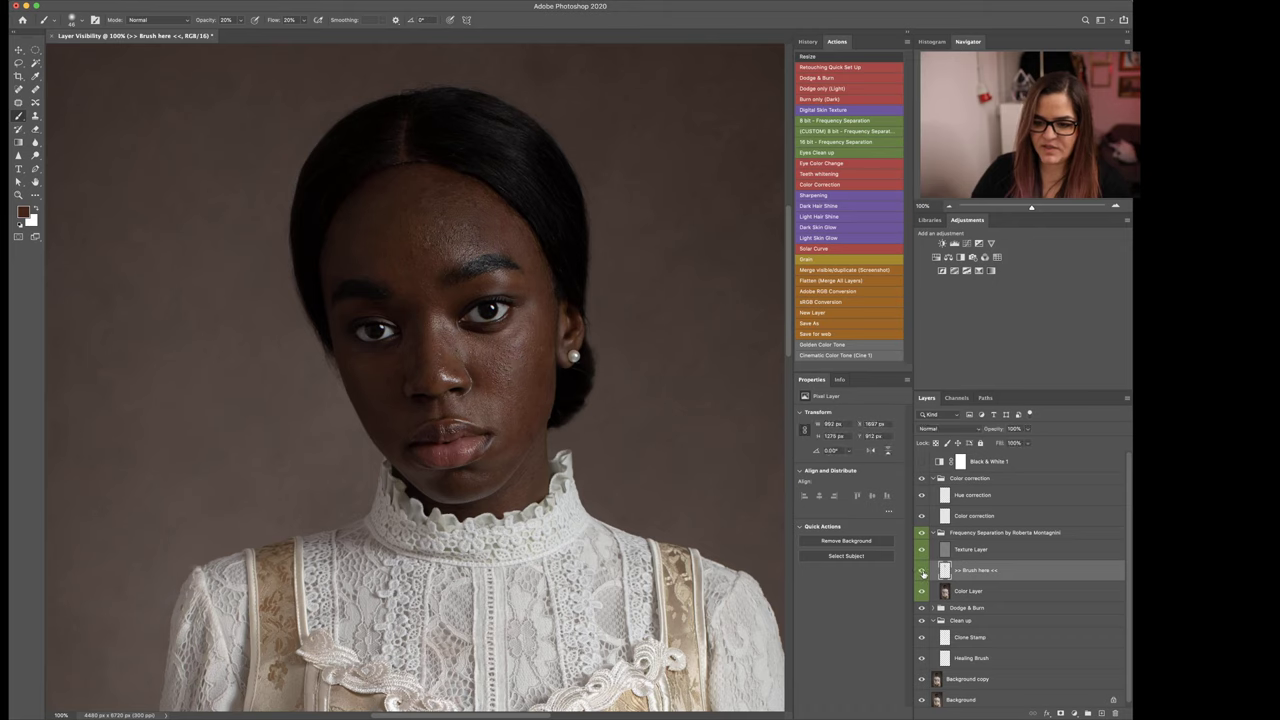
click(922, 571)
click(922, 571)
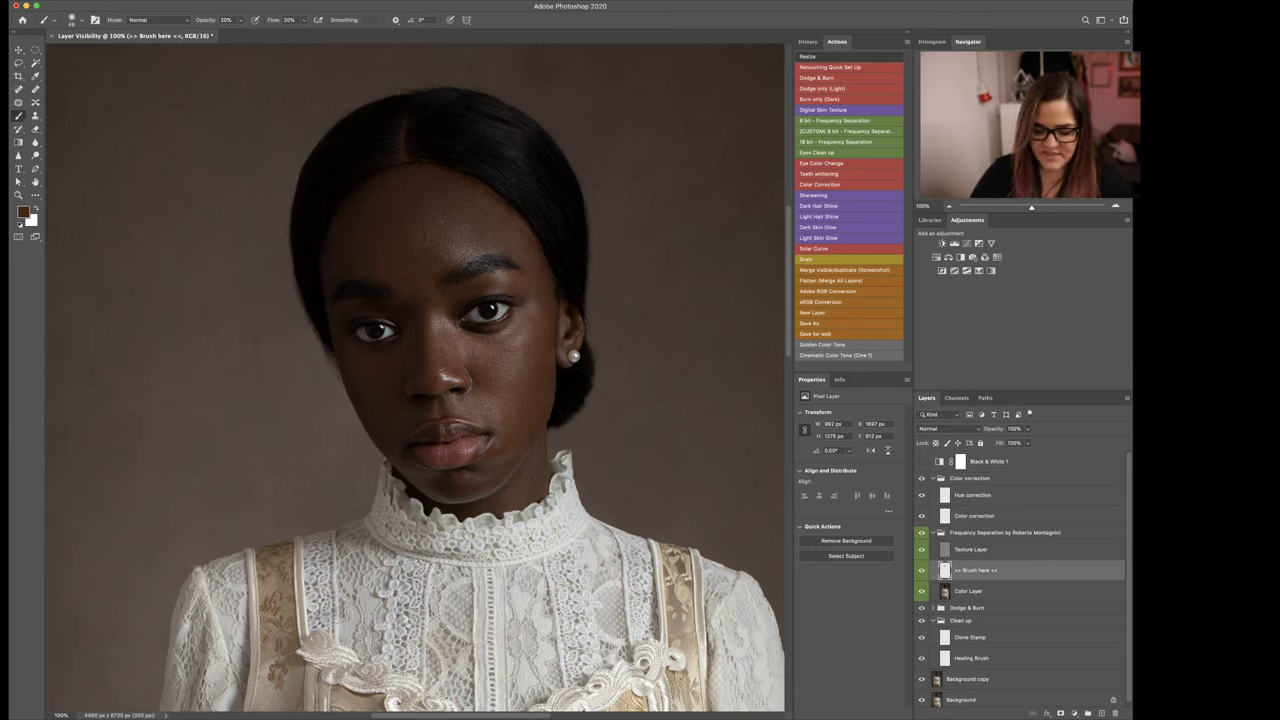
Step: Lightly erase the painted skin correction on the cheek beside the mouth with the Eraser at 10% flow
key(e)
key(shift+1)
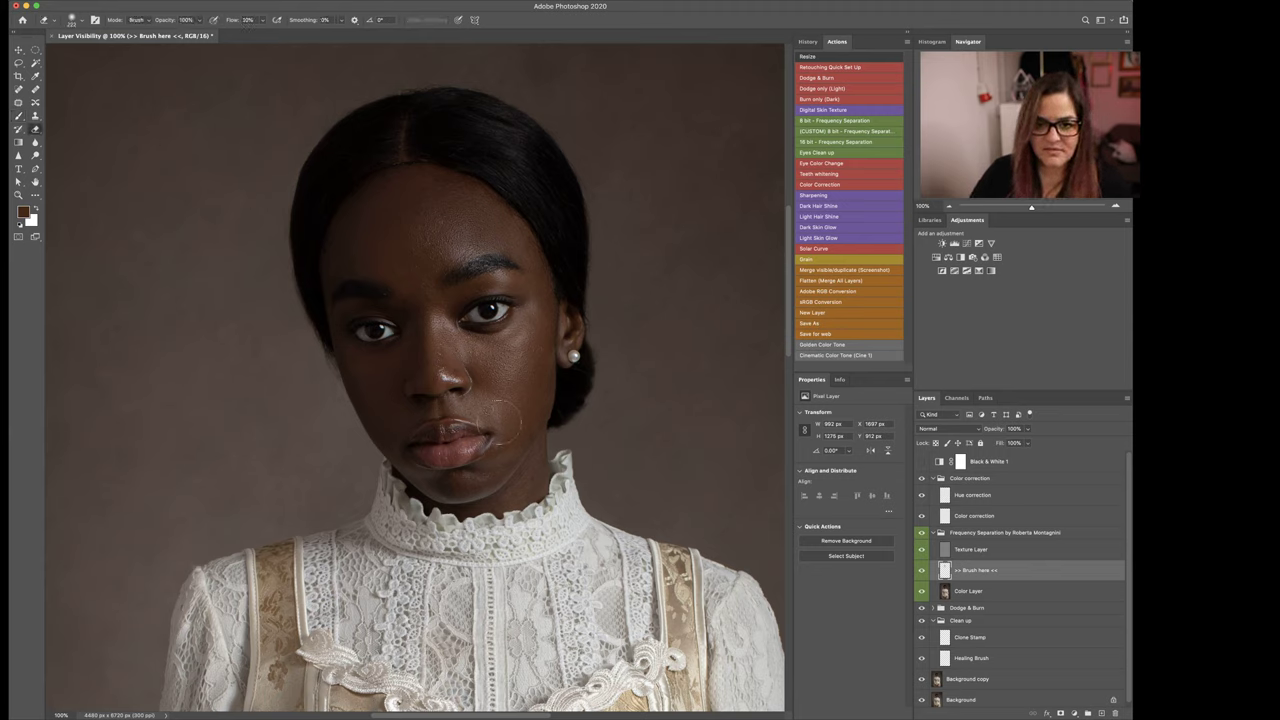
mouse_move(521, 410)
mouse_down()
mouse_move(505, 410)
mouse_move(501, 379)
mouse_up()
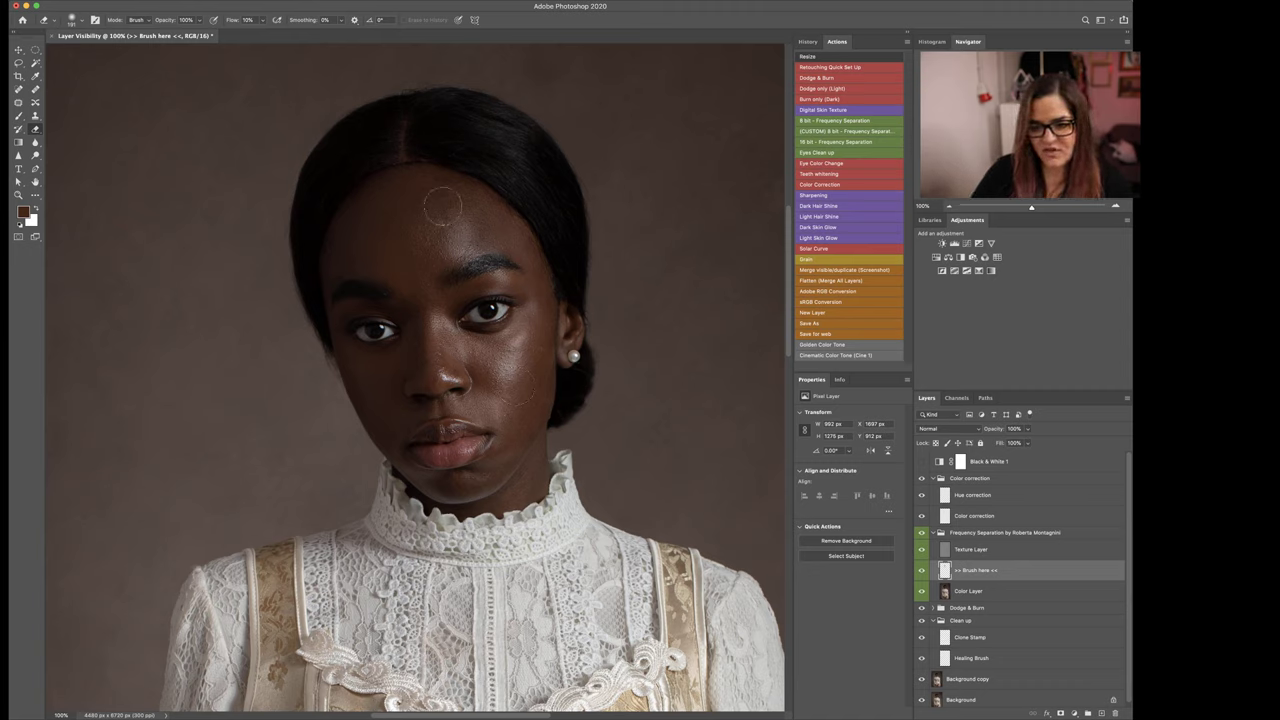
Step: Compare the portrait with and without the >> Brush here << layer, and check it through Black & White 1 before returning to colour
click(921, 570)
click(921, 570)
click(921, 570)
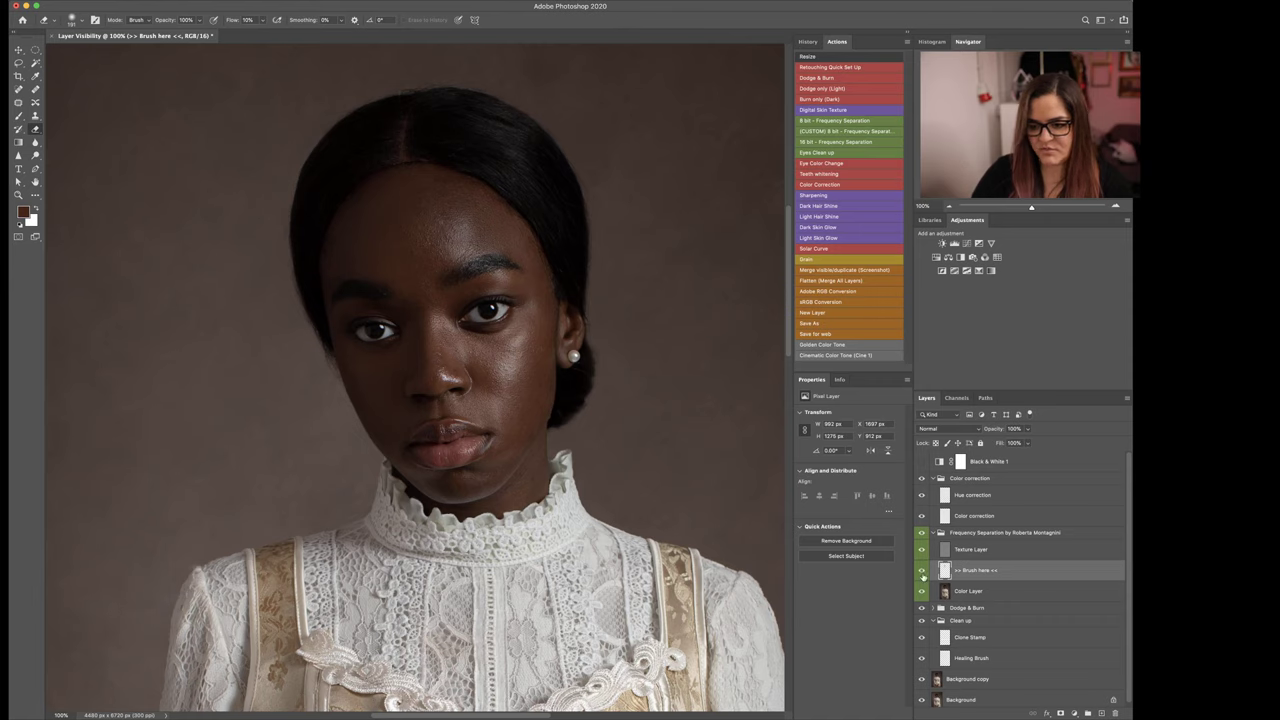
click(921, 570)
click(921, 570)
click(921, 570)
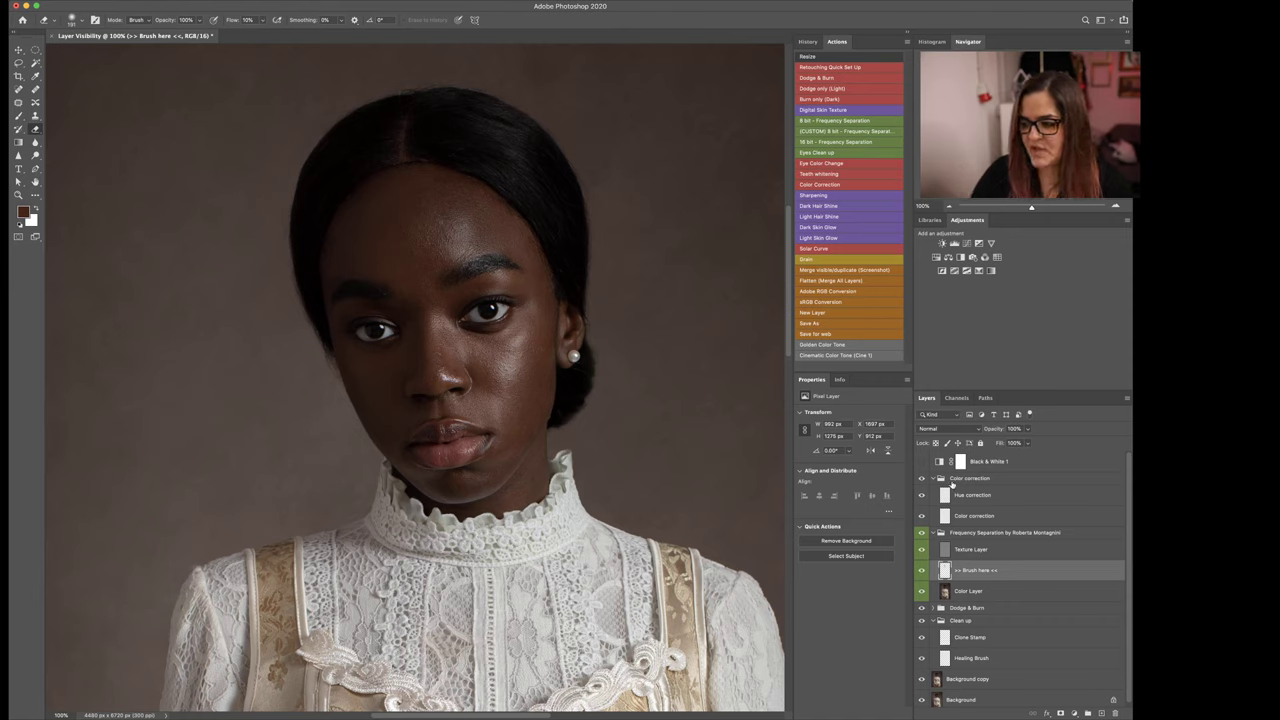
click(921, 462)
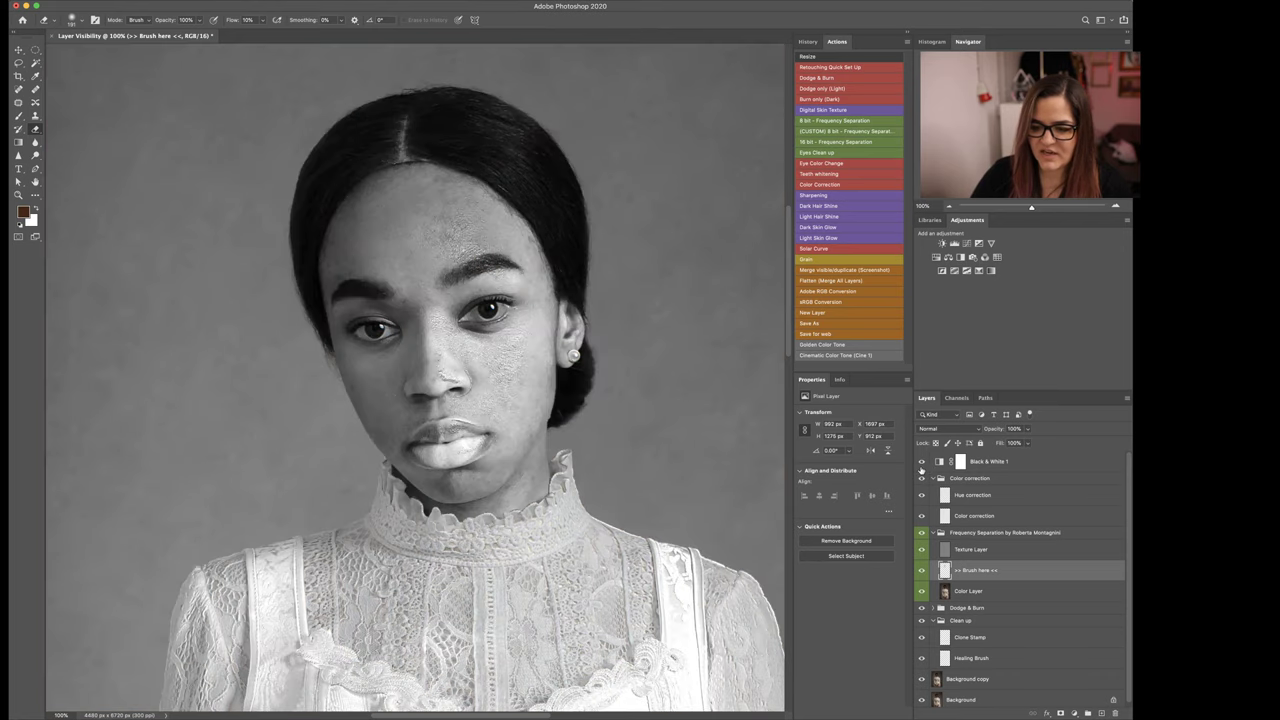
click(921, 462)
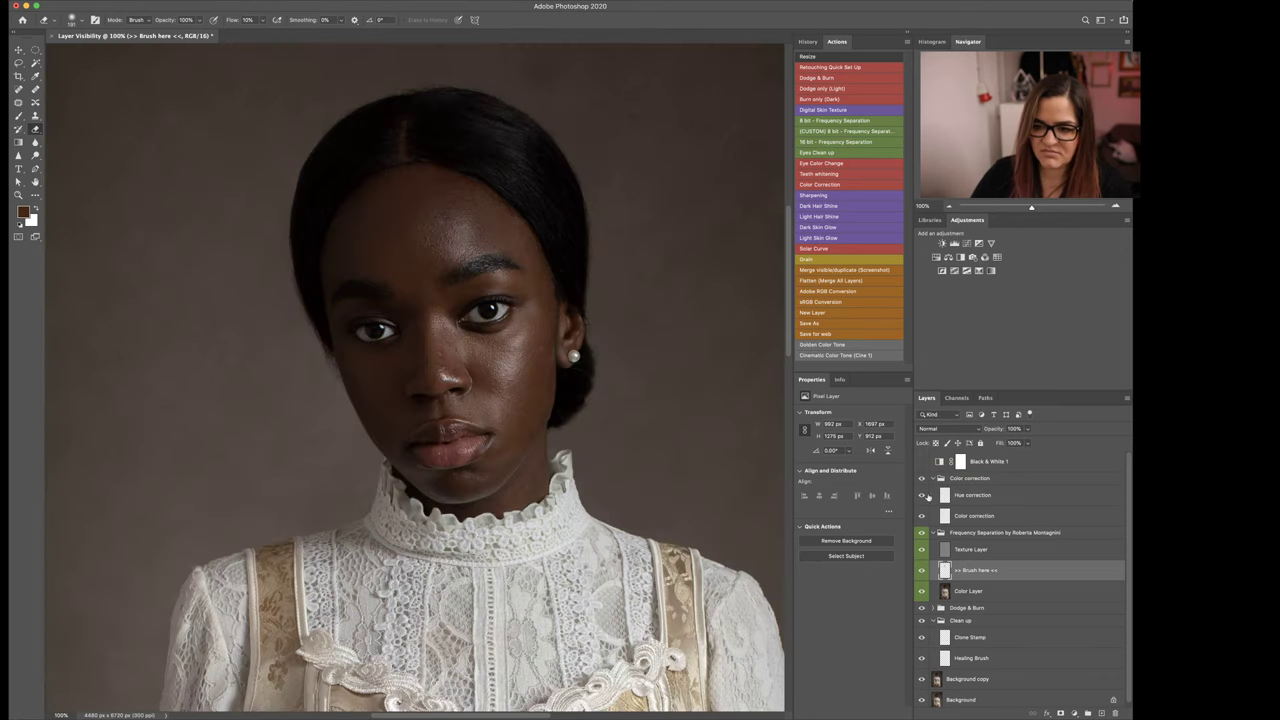
Step: Erase more of the painted tone from the lower cheek on the earring side of the >> Brush here << layer
click(990, 594)
click(980, 573)
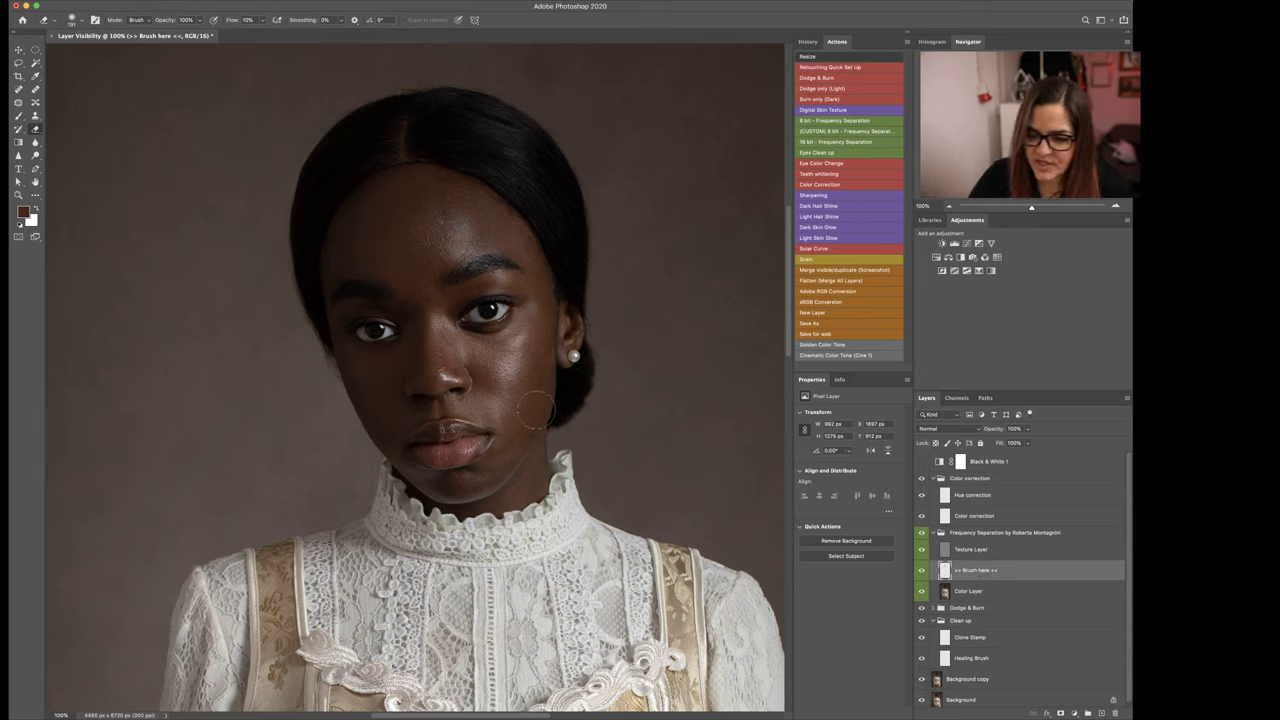
drag(531, 407, 500, 412)
alt+click(500, 461)
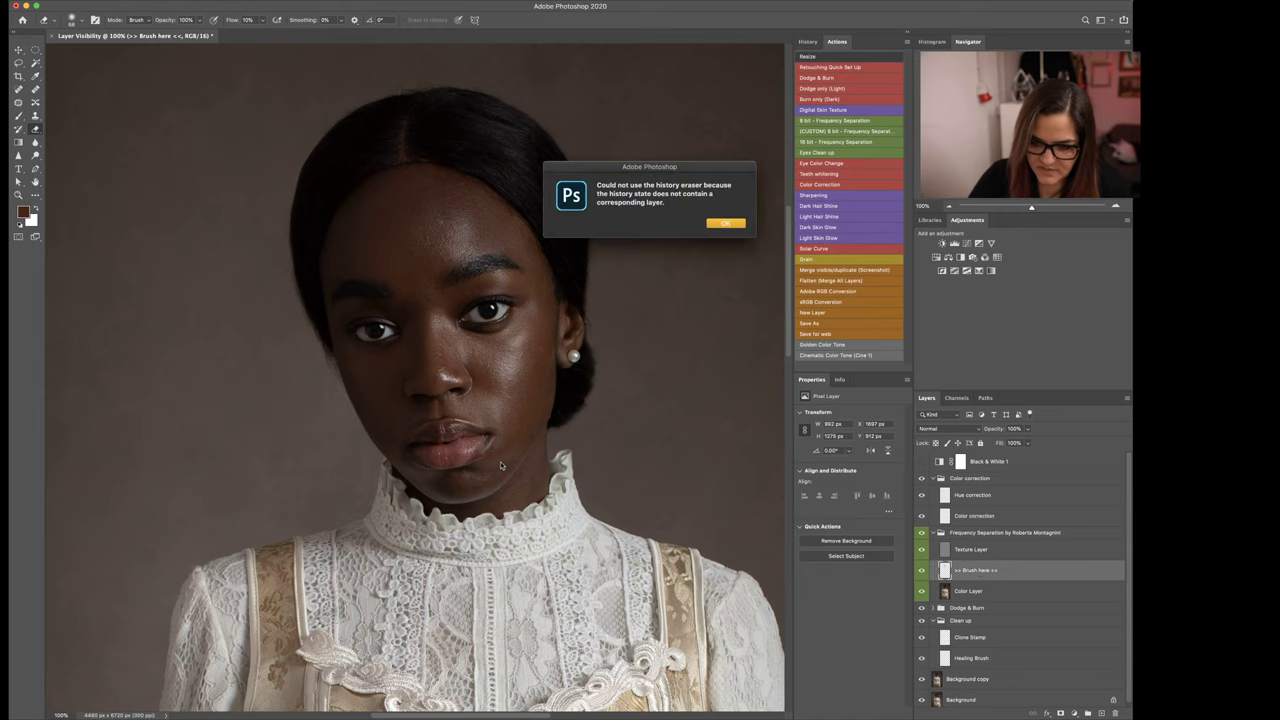
key(Return)
click(500, 461)
key(Return)
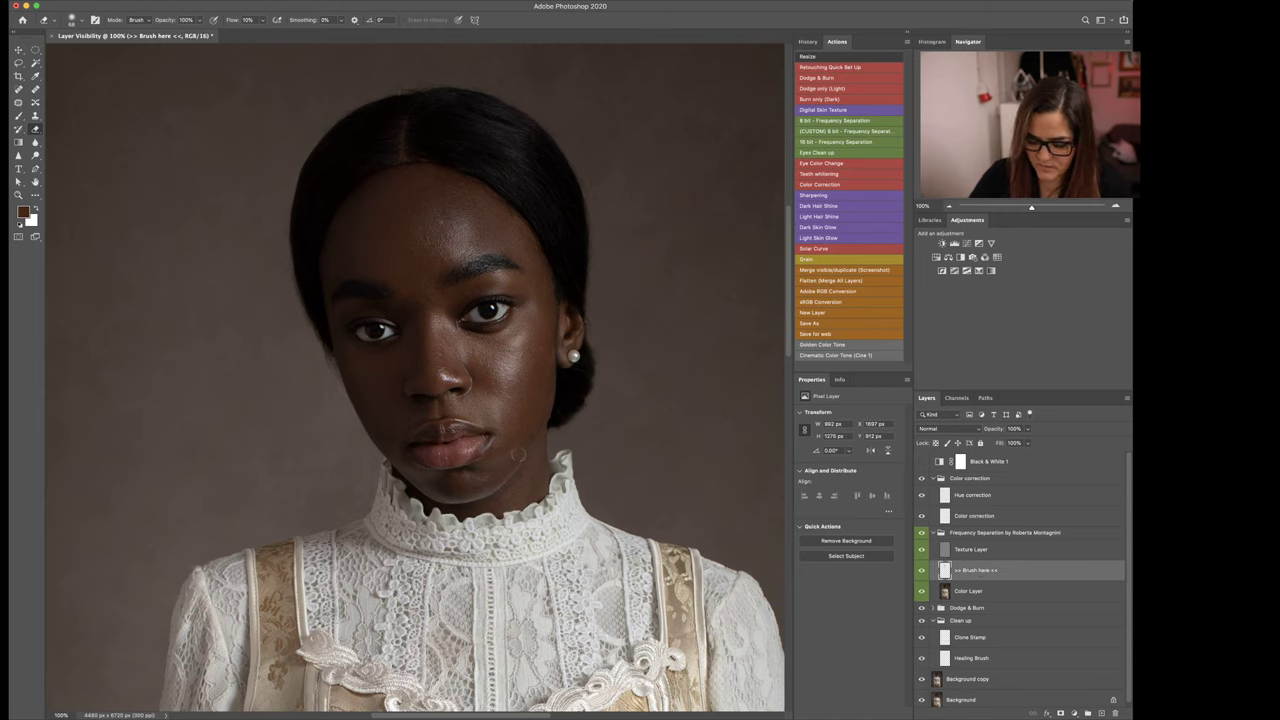
Step: Repaint the cheek and jaw area beside the mouth with the Brush, using skin tones sampled nearby
key(b)
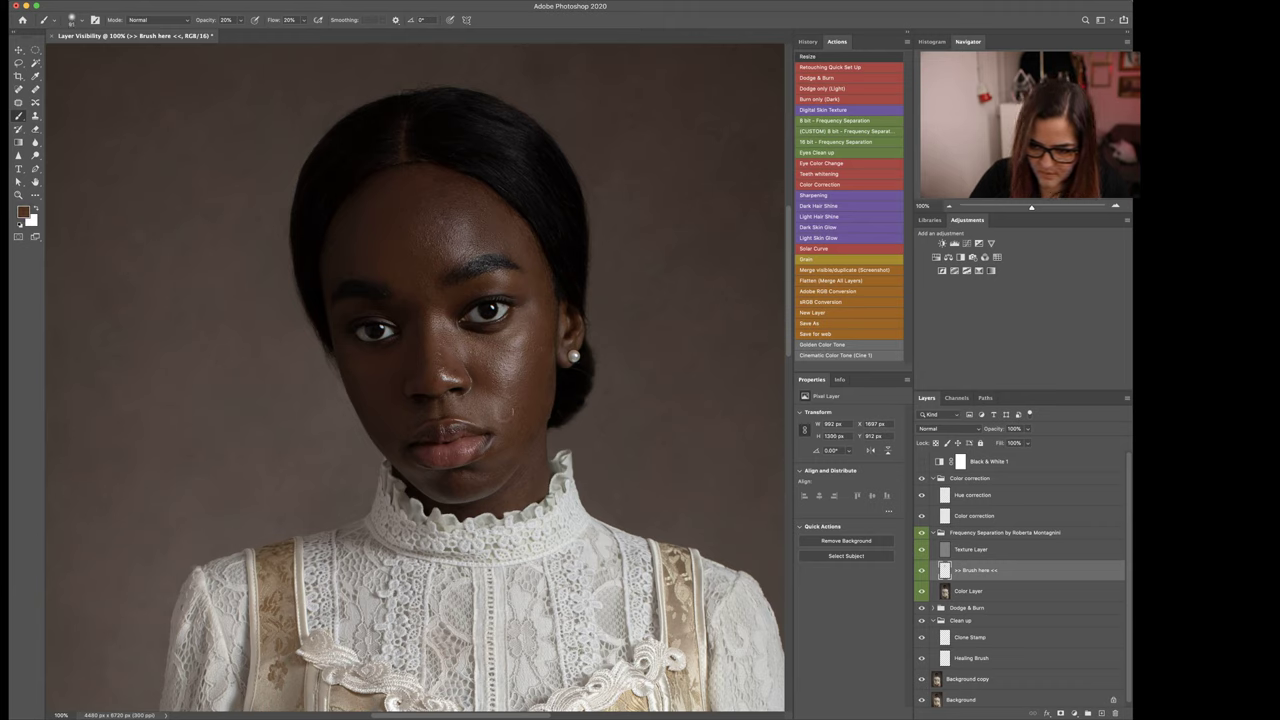
alt+click(502, 427)
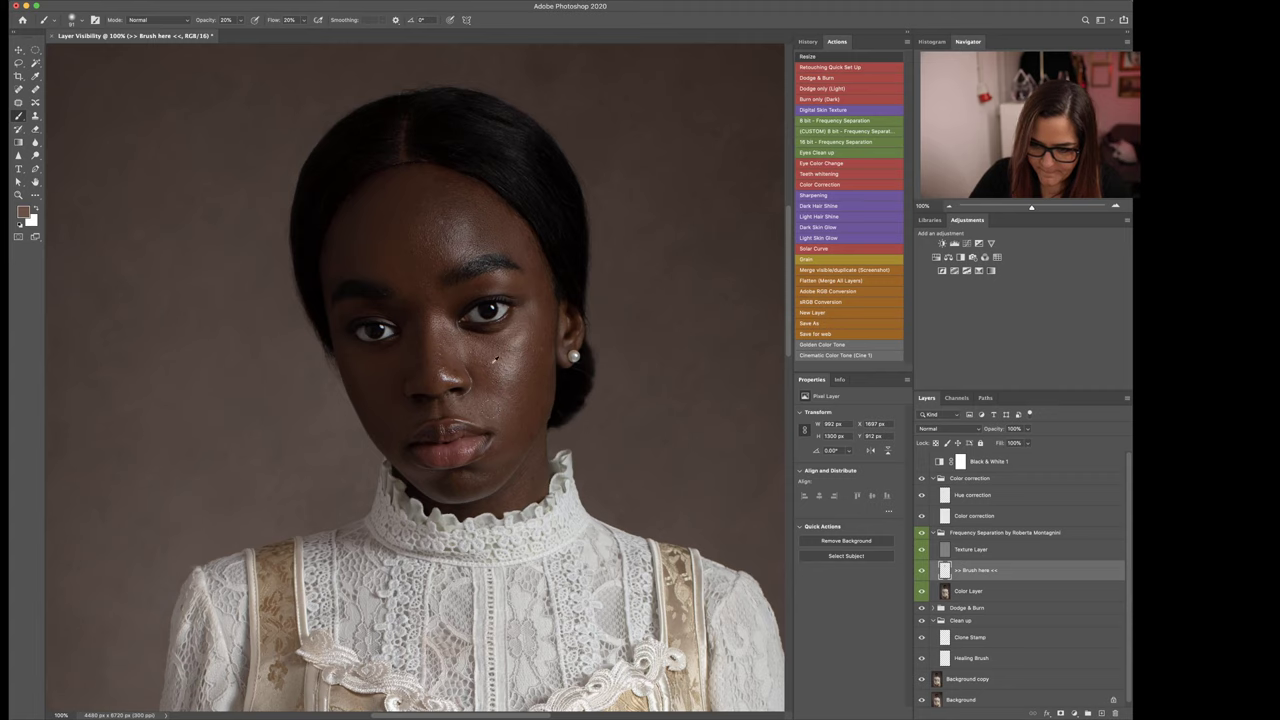
alt+click(492, 411)
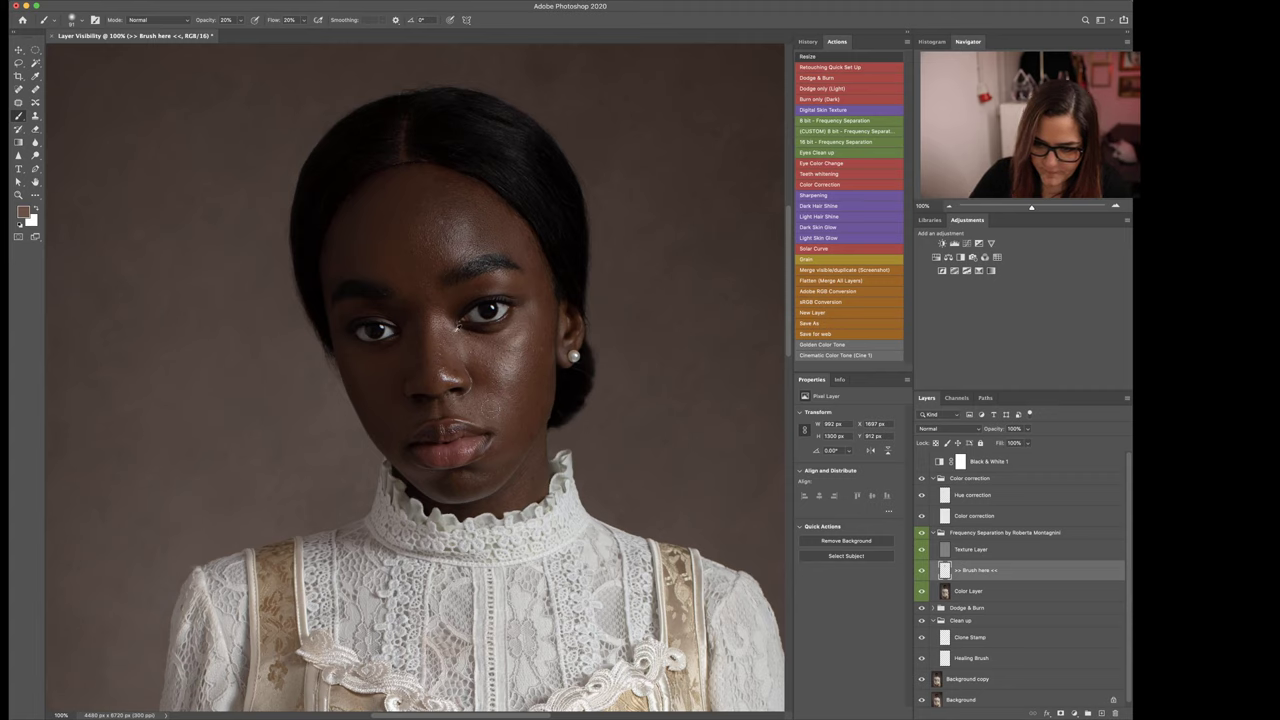
Step: Even out the nose and the shadowed cheek with a small brush and locally sampled skin tones
drag(447, 361, 452, 361)
alt+click(446, 349)
alt+click(433, 363)
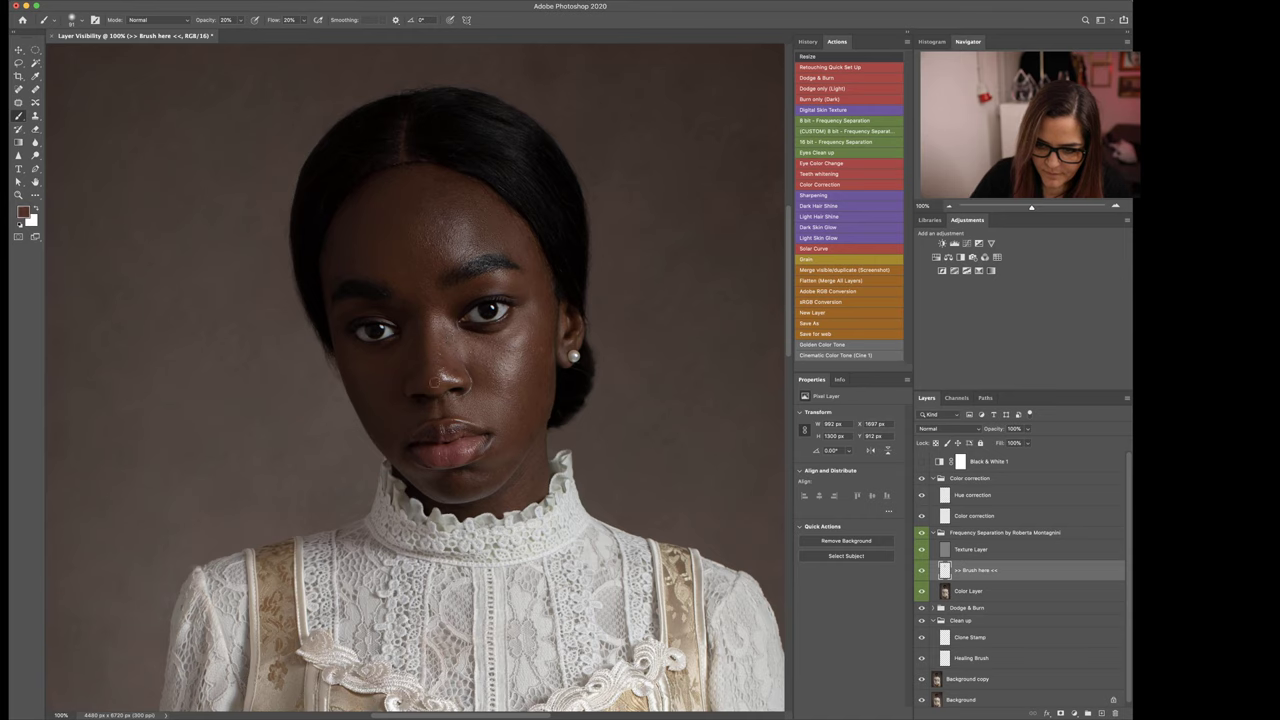
alt+click(430, 383)
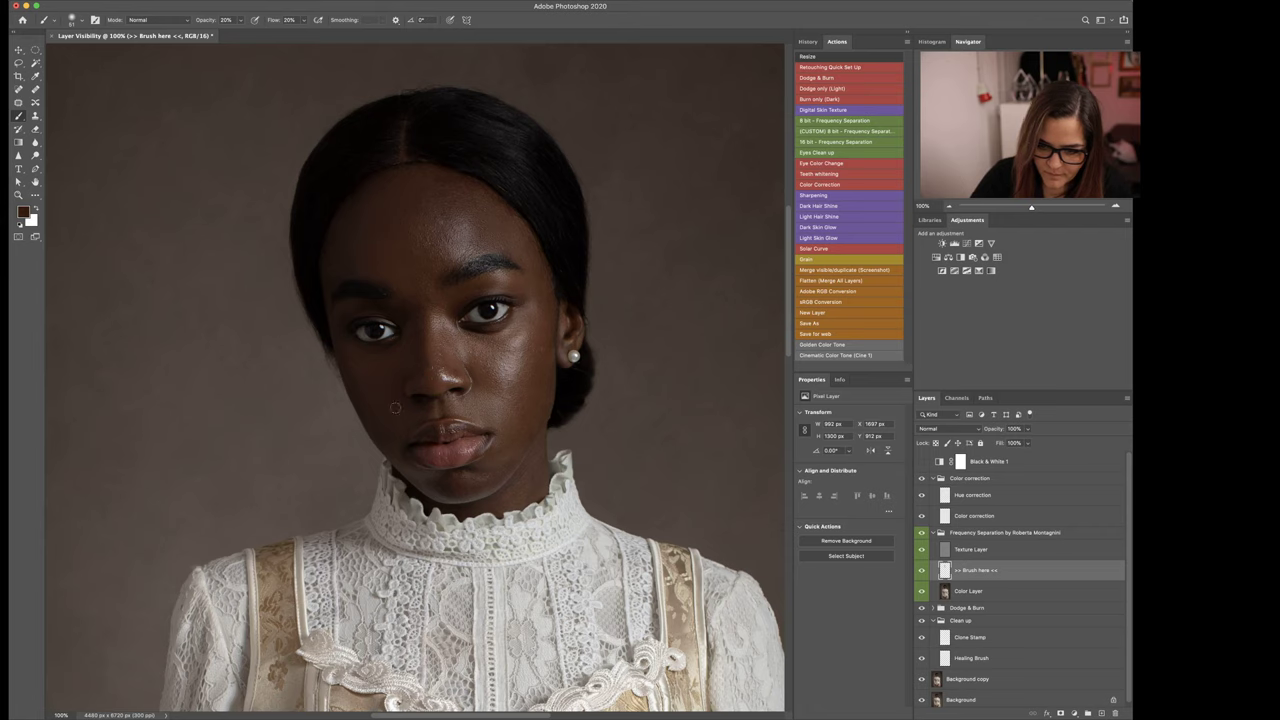
alt+click(396, 419)
alt+click(391, 420)
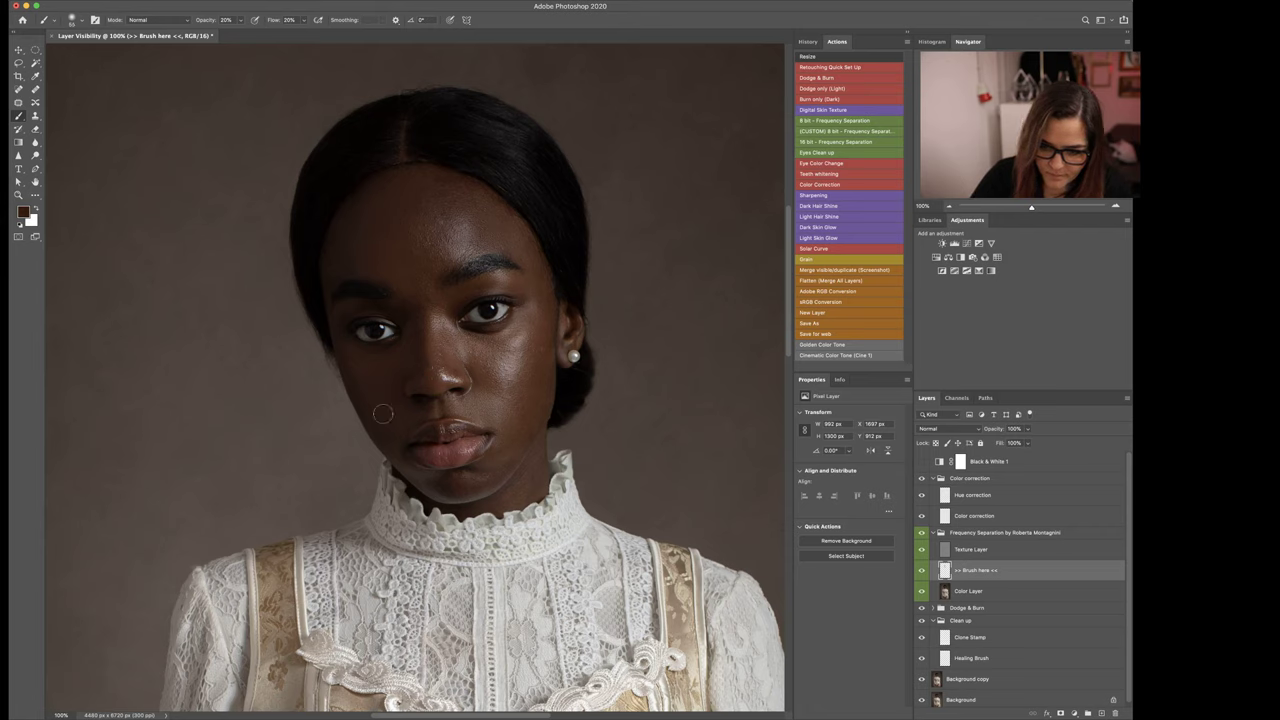
Step: Blend the skin under the eye and around the temple and brow on the earring side with resampled tones
alt+click(457, 346)
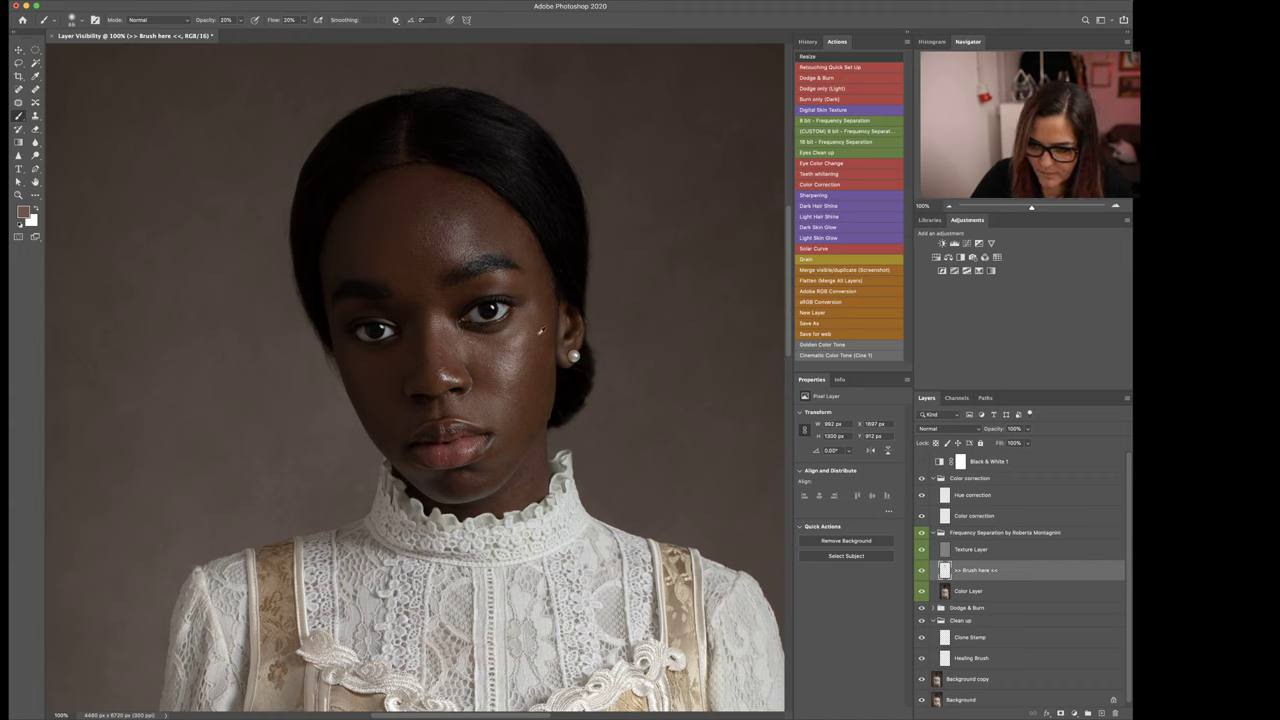
alt+click(541, 333)
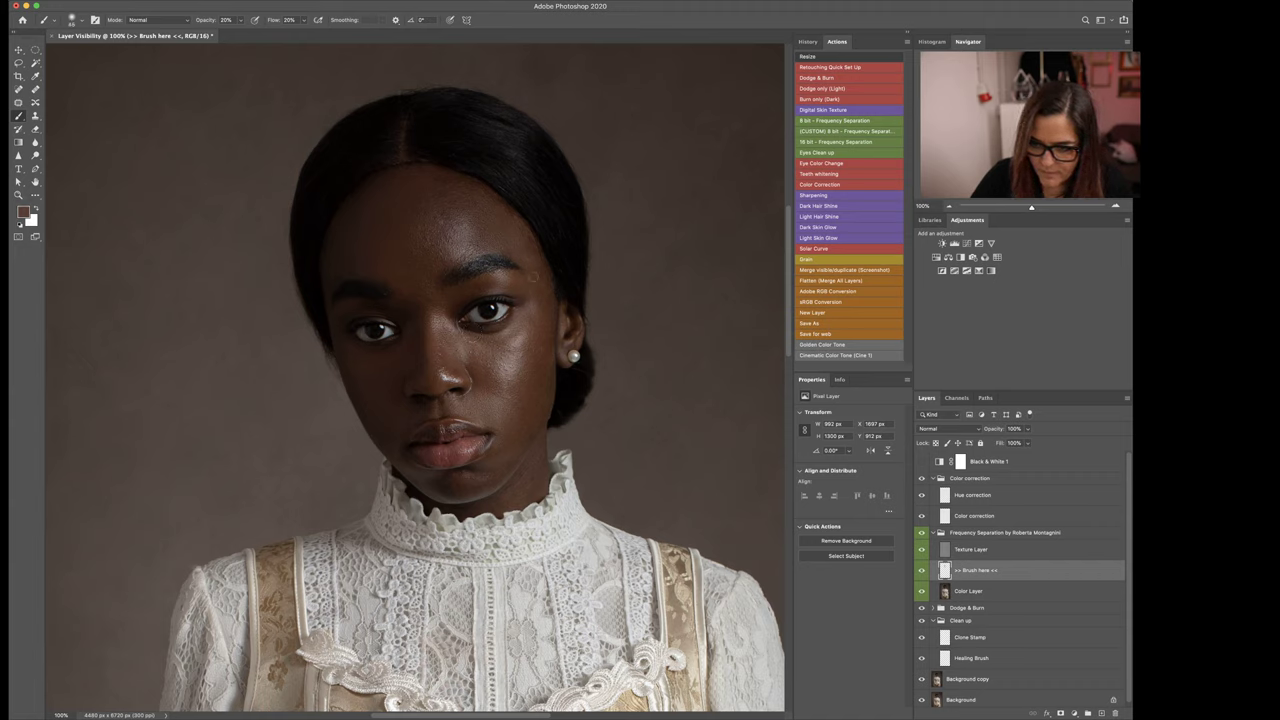
alt+click(460, 290)
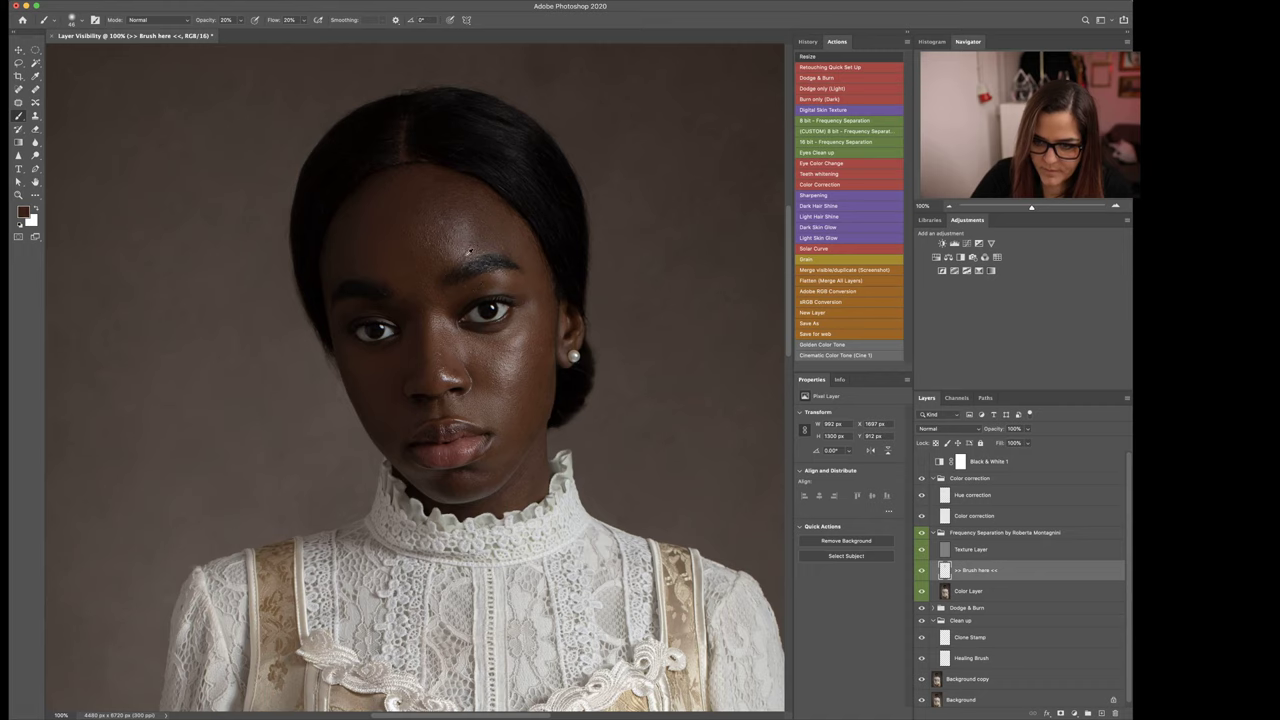
alt+click(510, 274)
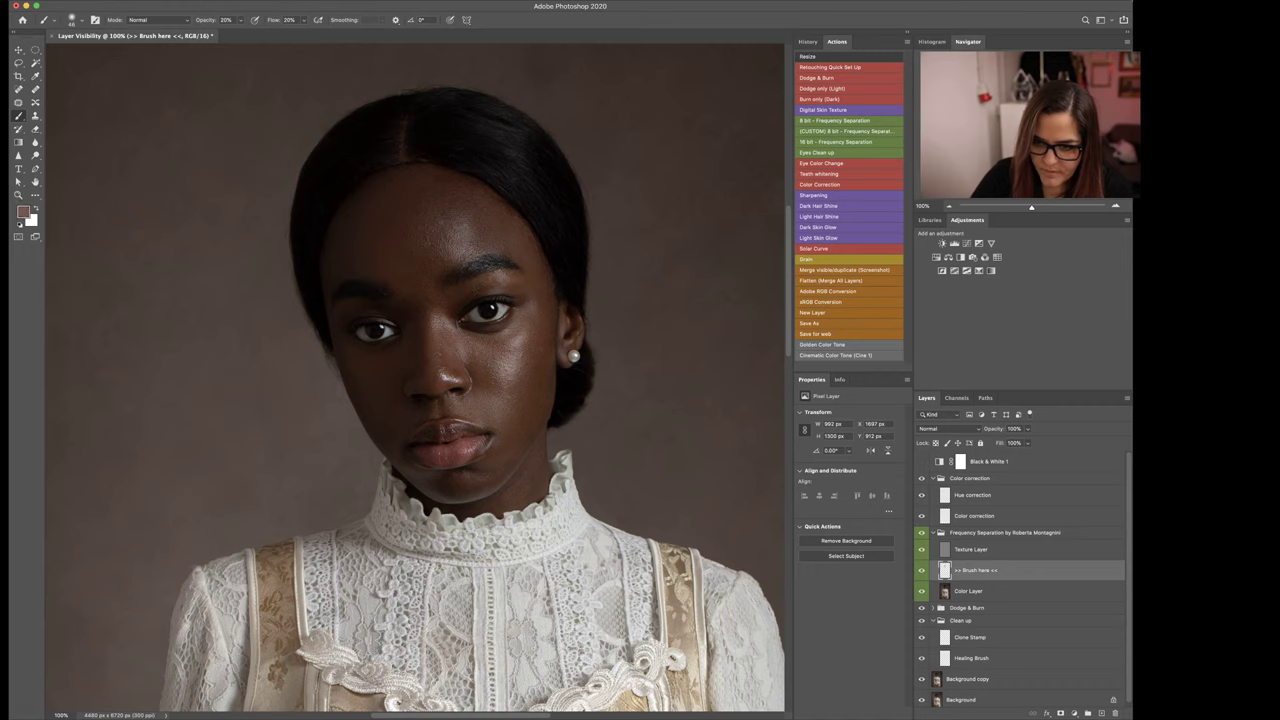
alt+click(481, 292)
Step: Smooth the tones along the outer cheek, chin and jaw with freshly sampled skin colours
drag(544, 367, 553, 367)
alt+click(498, 466)
mouse_move(481, 487)
mouse_down()
mouse_move(462, 492)
mouse_move(469, 472)
mouse_move(436, 486)
mouse_up()
alt+click(455, 489)
alt+click(477, 481)
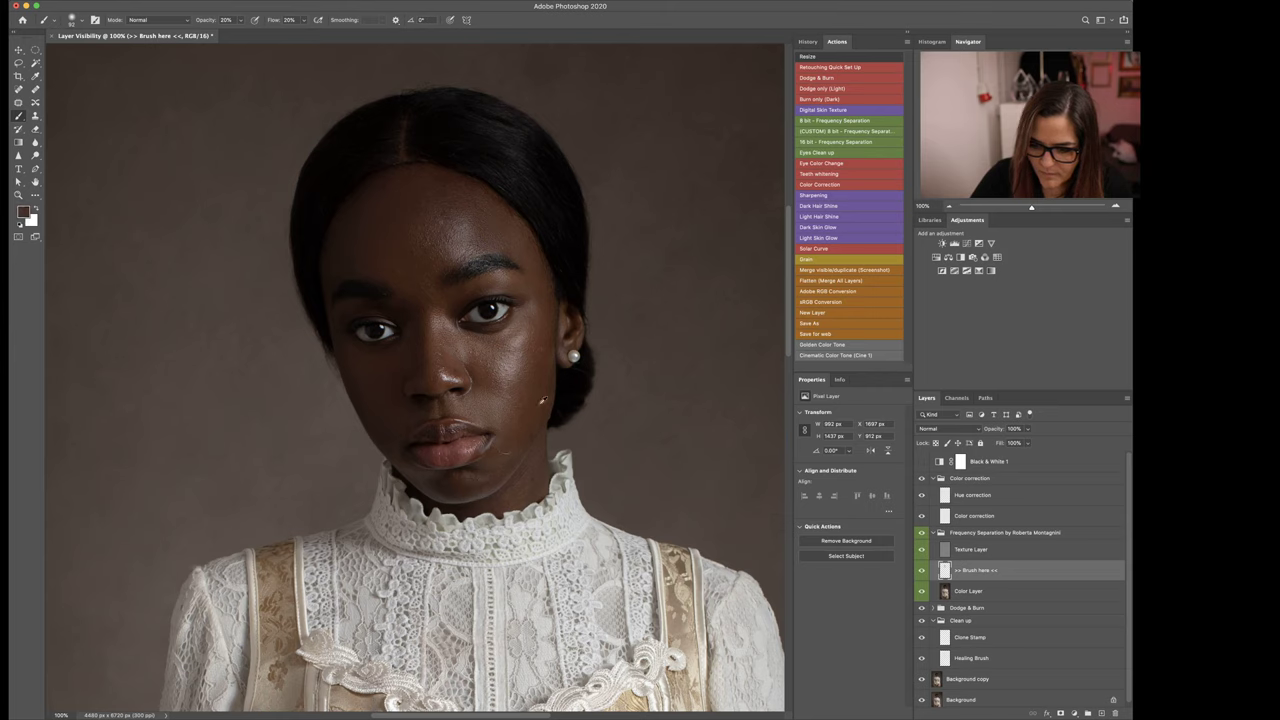
alt+click(513, 411)
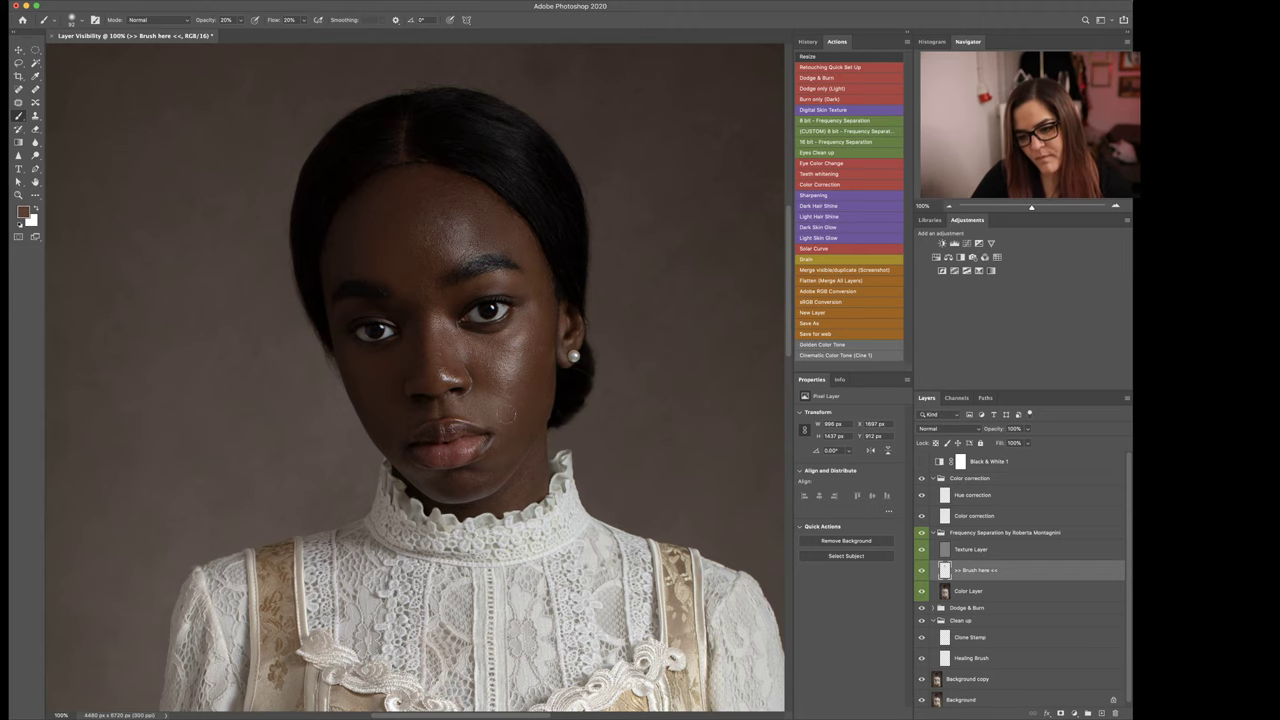
Step: Even out the skin above the upper lip and around the nostrils at 200% zoom with closely matched tones
key(super+plus)
mouse_move(500, 397)
mouse_down()
mouse_move(541, 468)
mouse_move(535, 481)
mouse_up()
alt+click(440, 531)
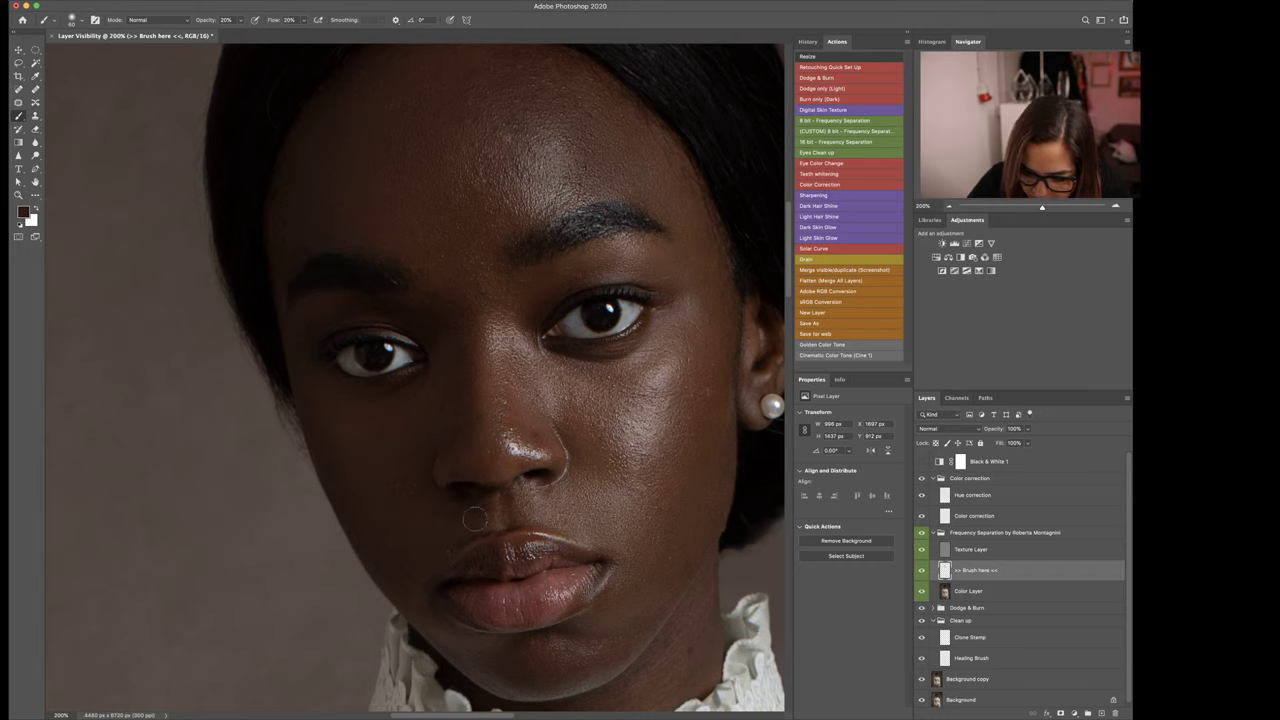
alt+click(437, 521)
mouse_move(468, 530)
mouse_down()
mouse_move(453, 543)
mouse_move(487, 508)
mouse_up()
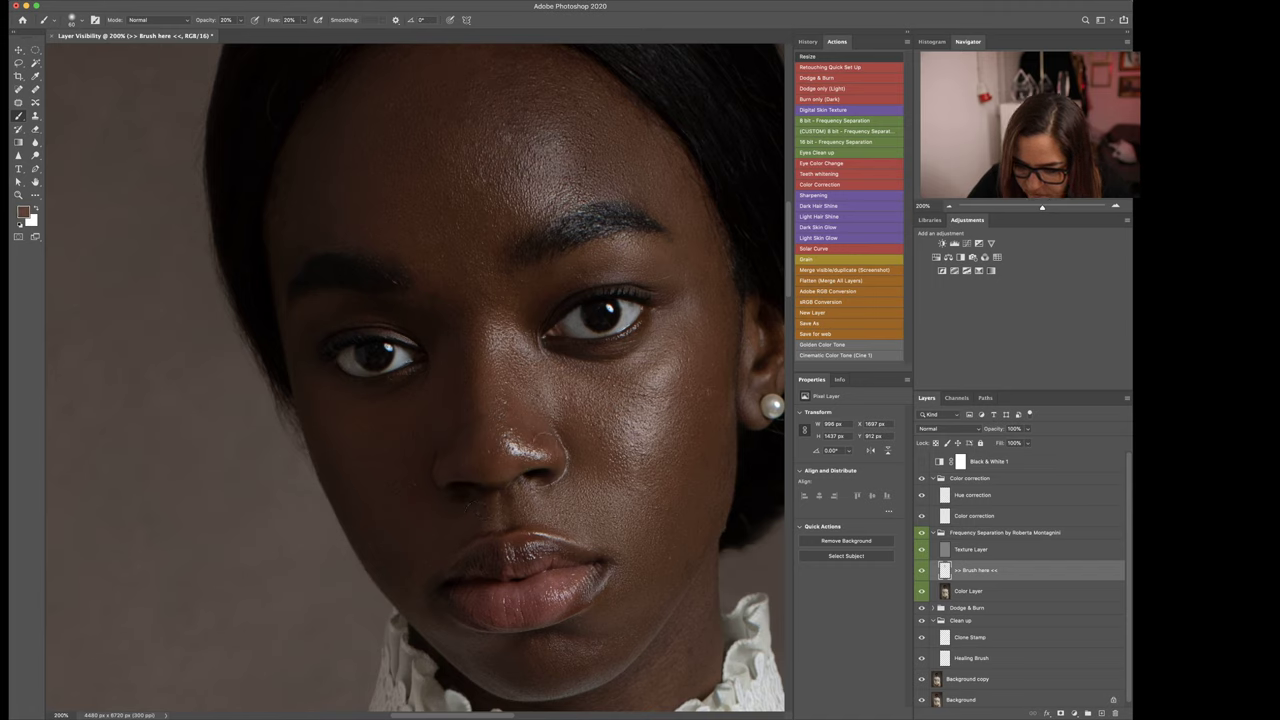
drag(546, 448, 533, 440)
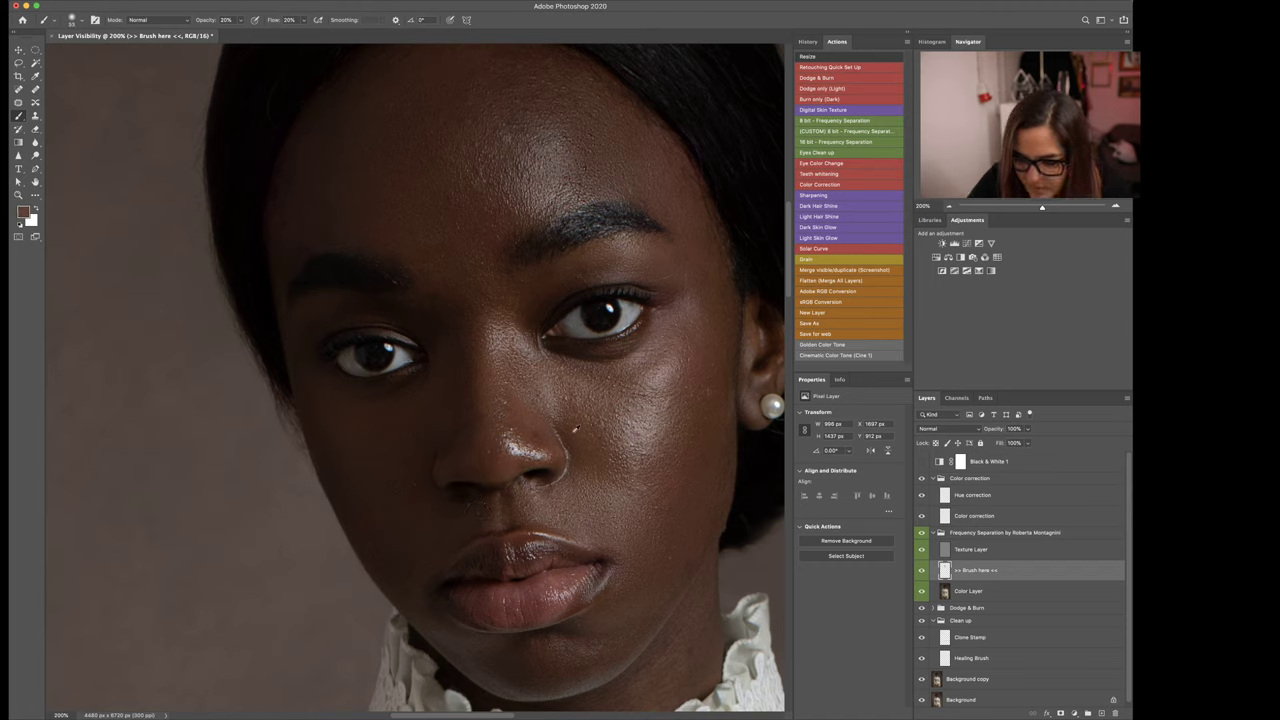
alt+click(471, 509)
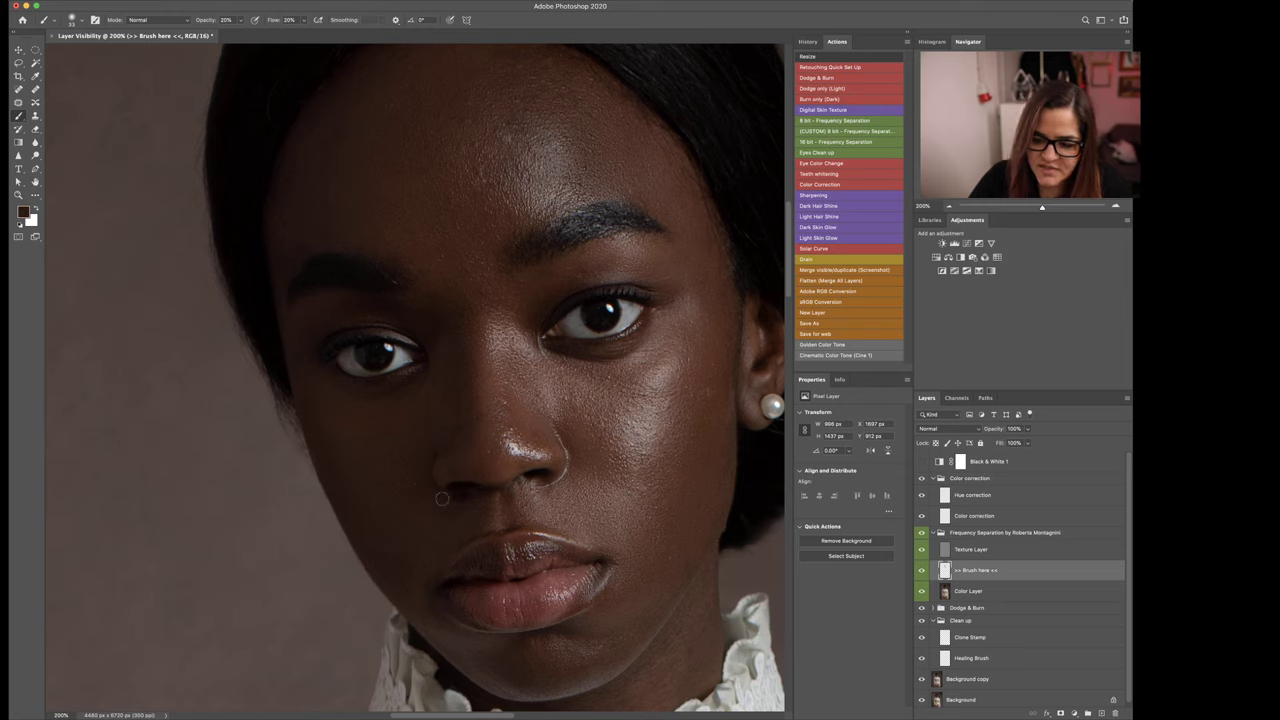
alt+click(425, 515)
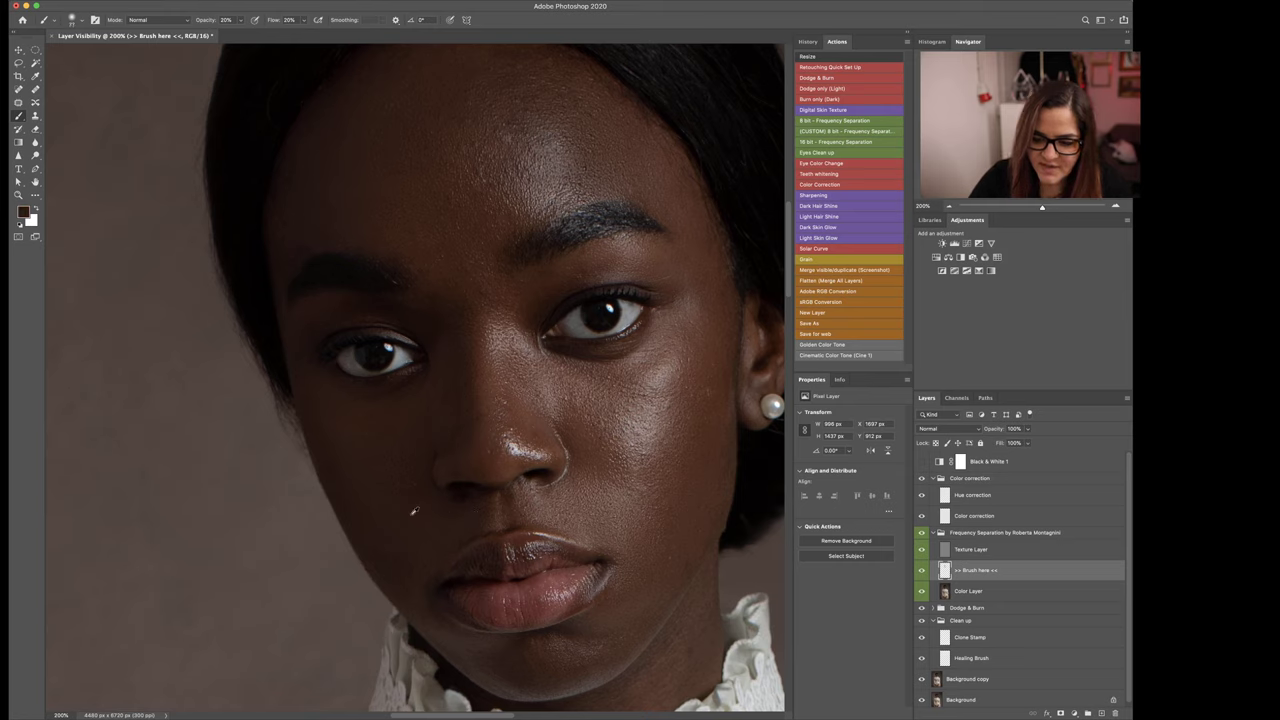
Step: Blend the forehead above the brows and the bridge of the nose with sampled tones, adjusting the brush size to each area
alt+click(446, 336)
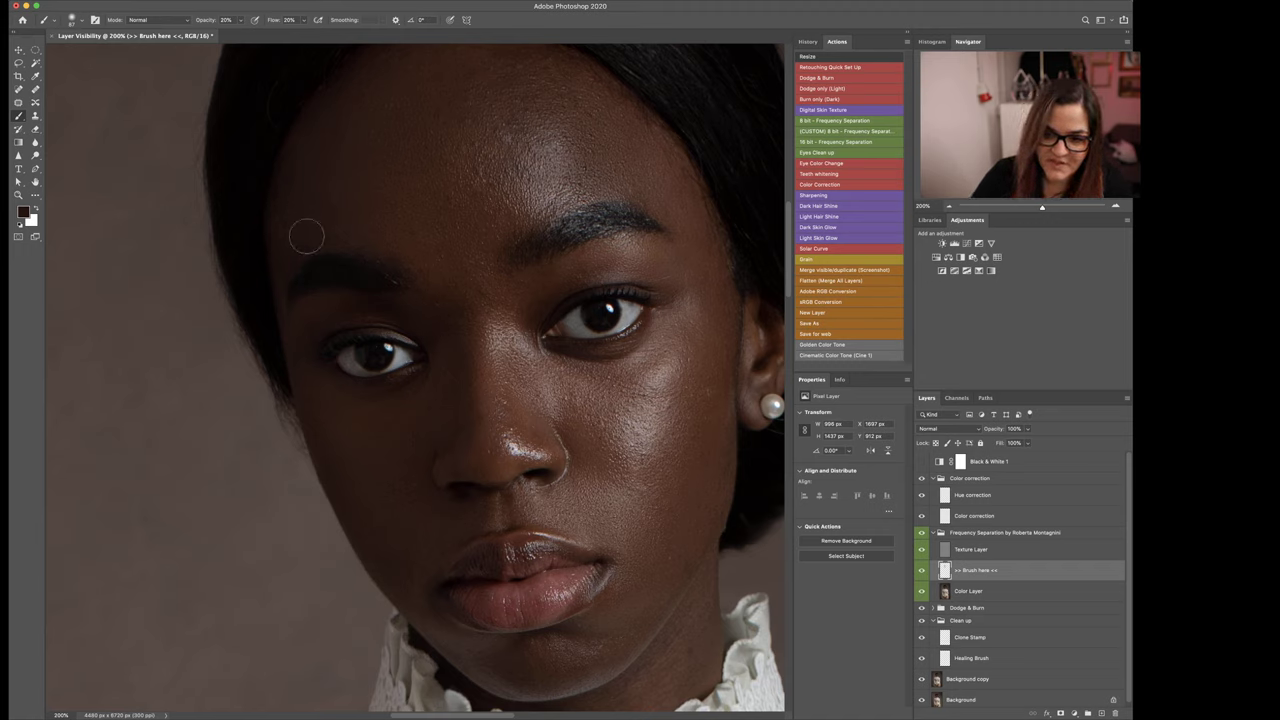
drag(295, 215, 292, 181)
alt+click(474, 192)
drag(474, 195, 484, 218)
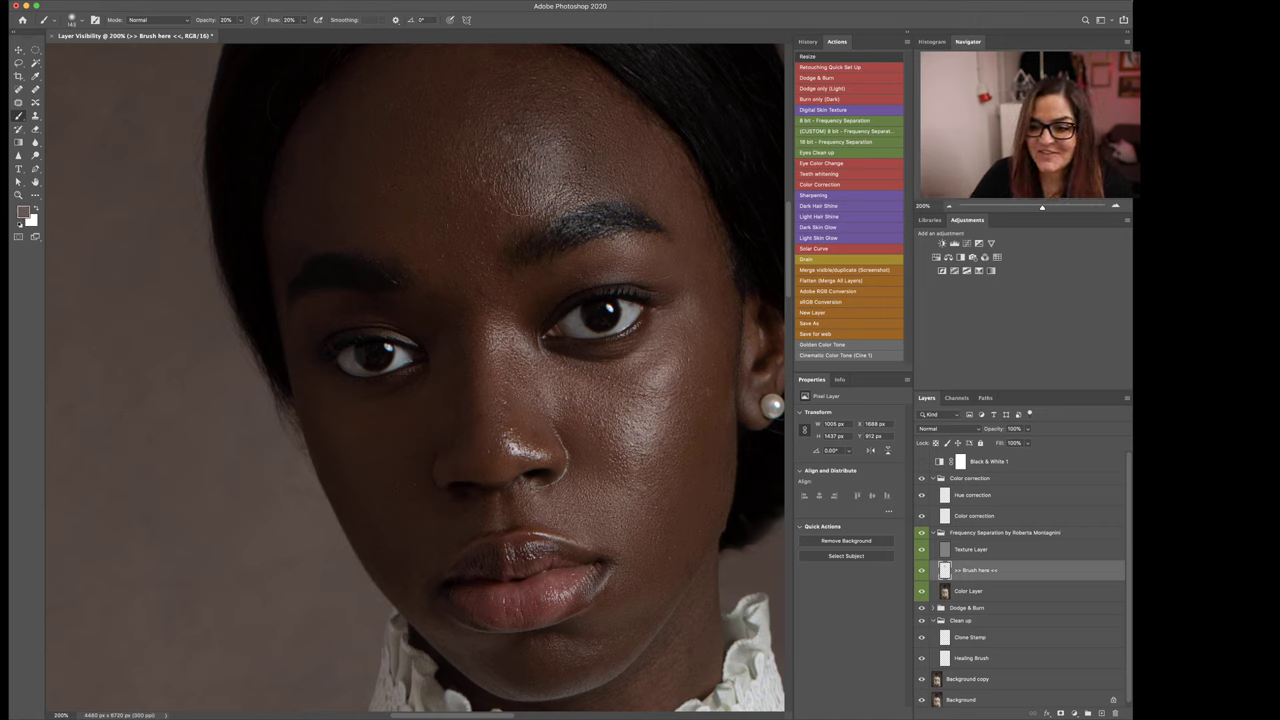
click(457, 211)
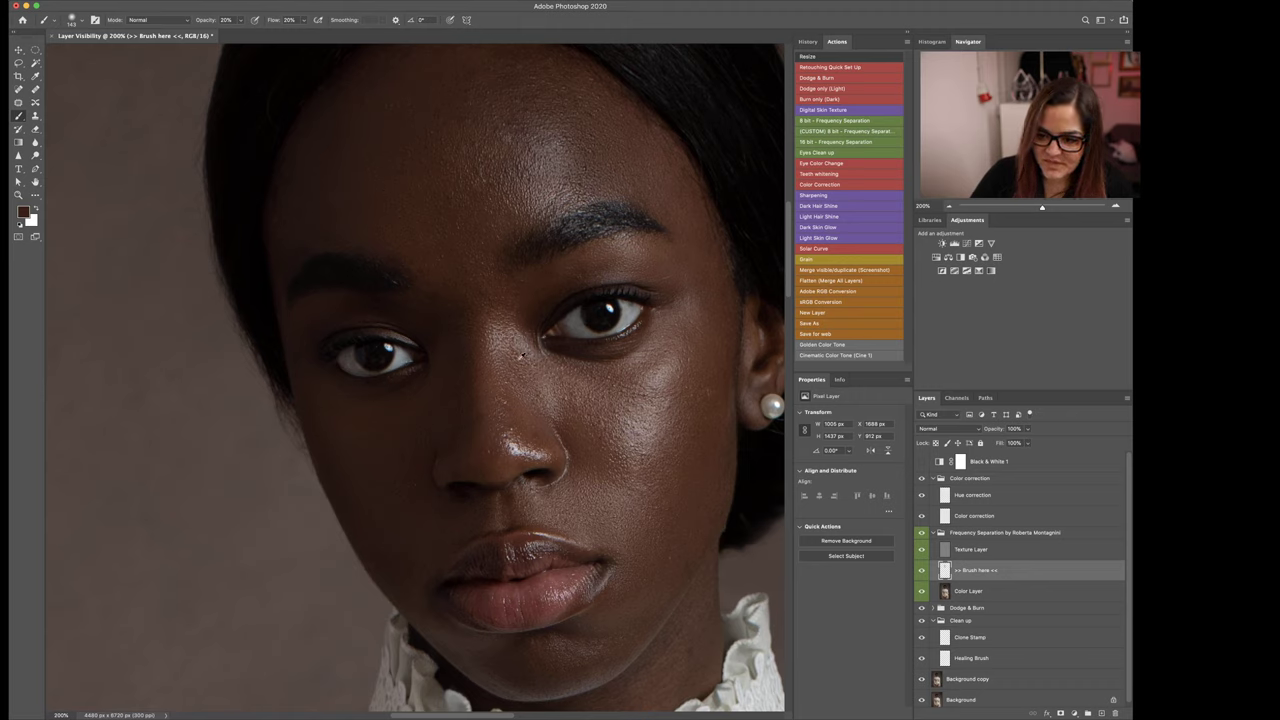
drag(520, 365, 493, 371)
alt+click(497, 315)
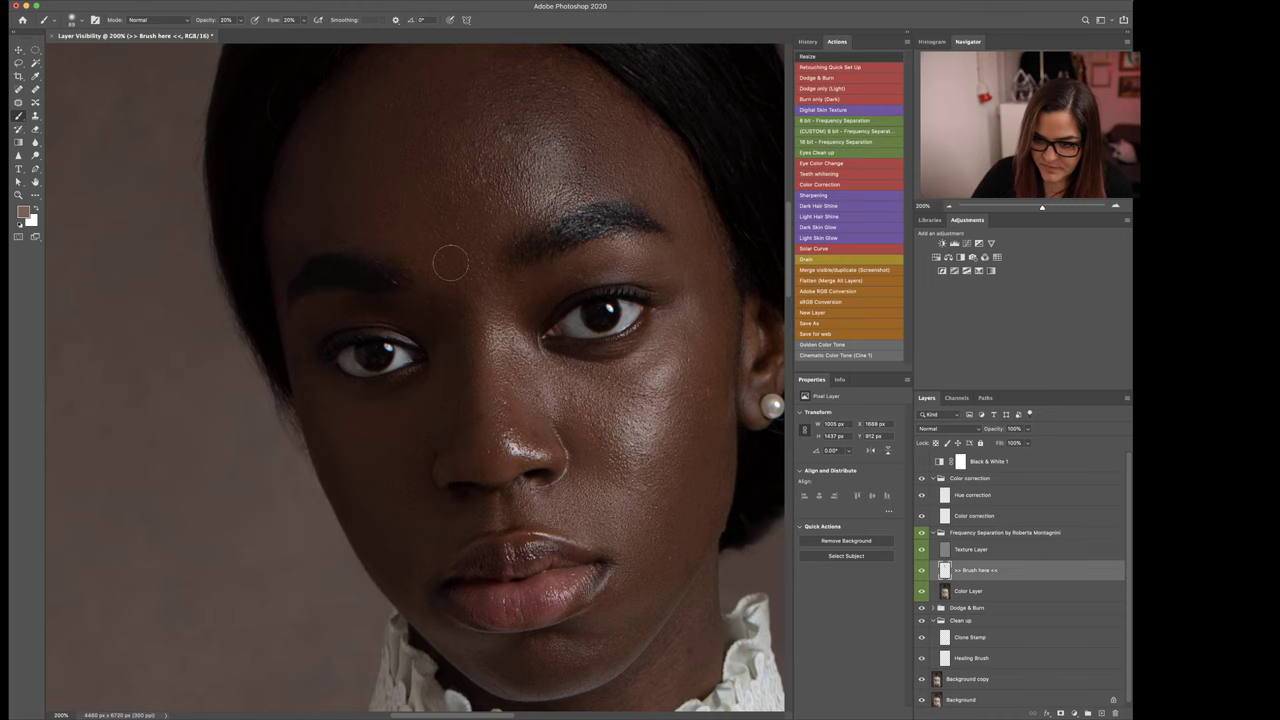
Step: Even out the lower lip's colour and edge at 300% zoom with tones sampled from the lip and a resized brush
key(super+minus)
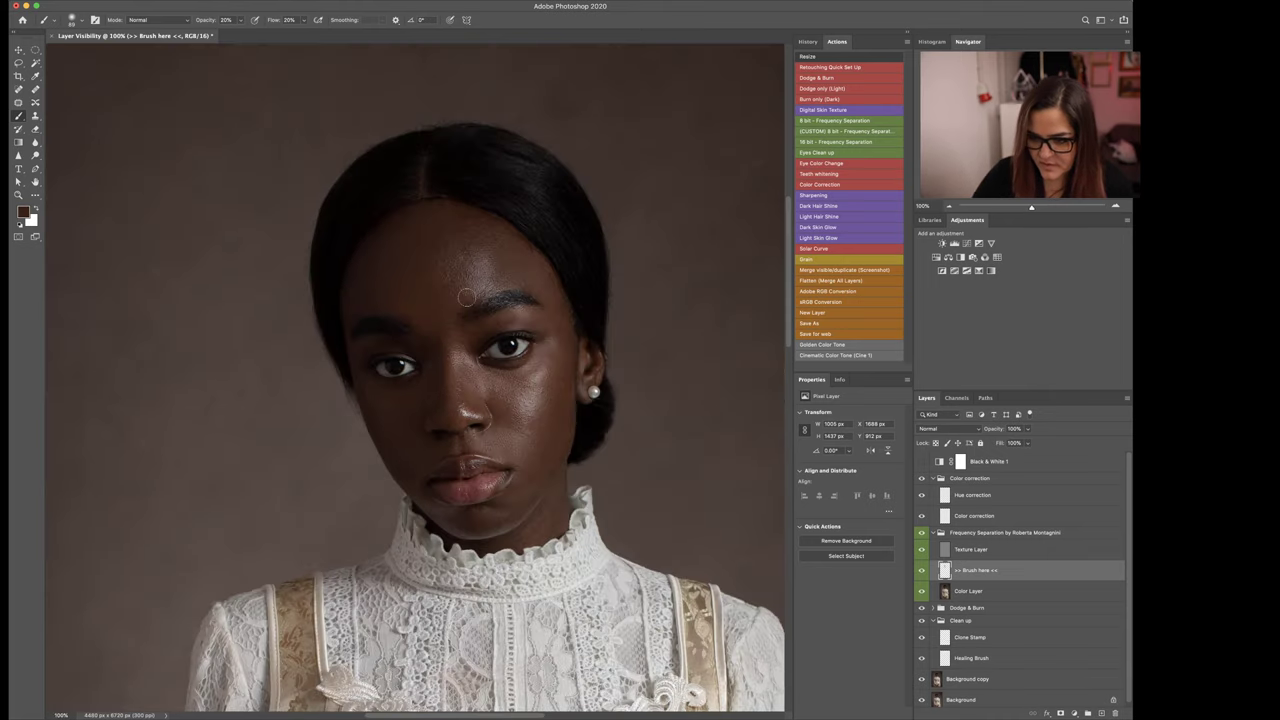
key(super+plus)
key(super+plus)
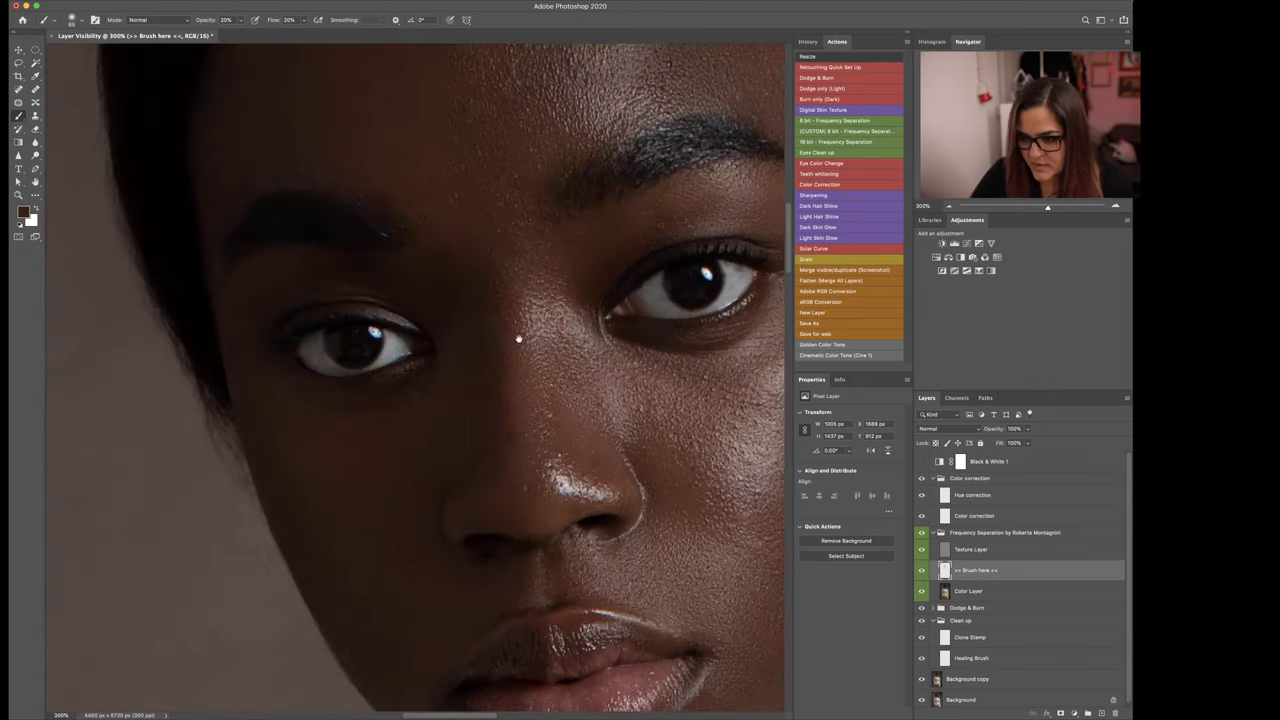
drag(598, 427, 492, 411)
scroll(569, 323, down, 5)
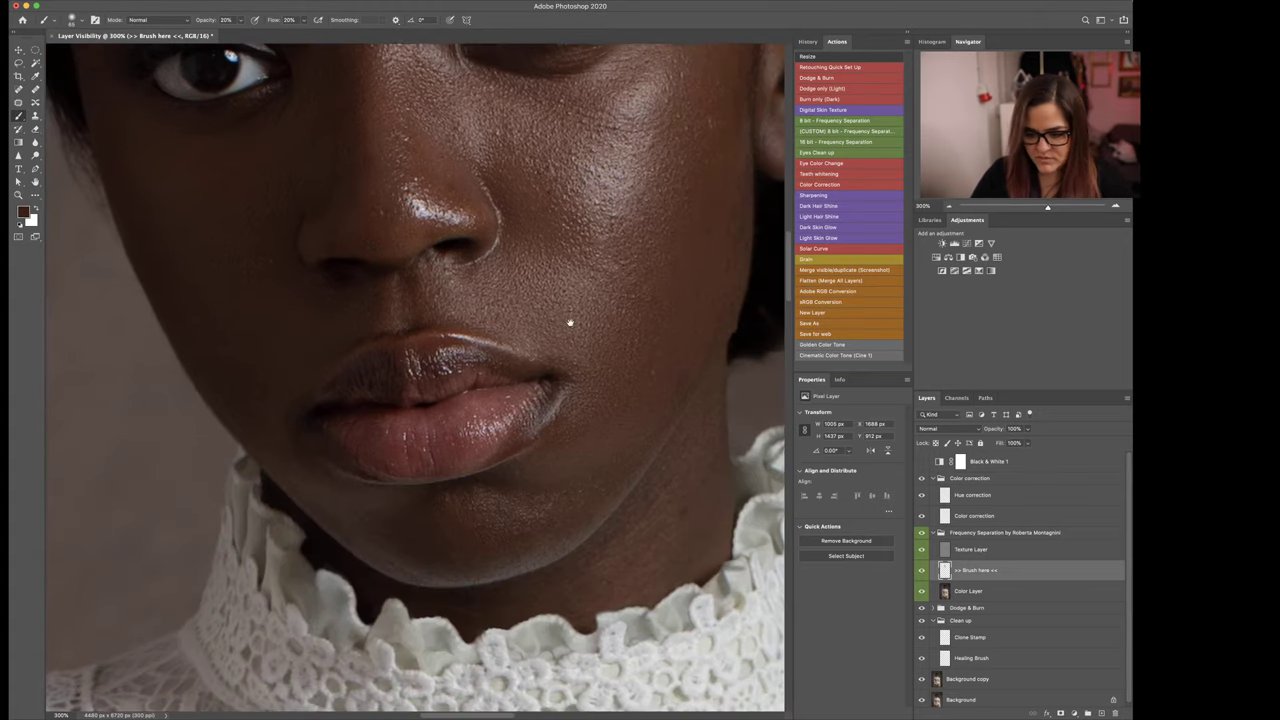
alt+click(340, 442)
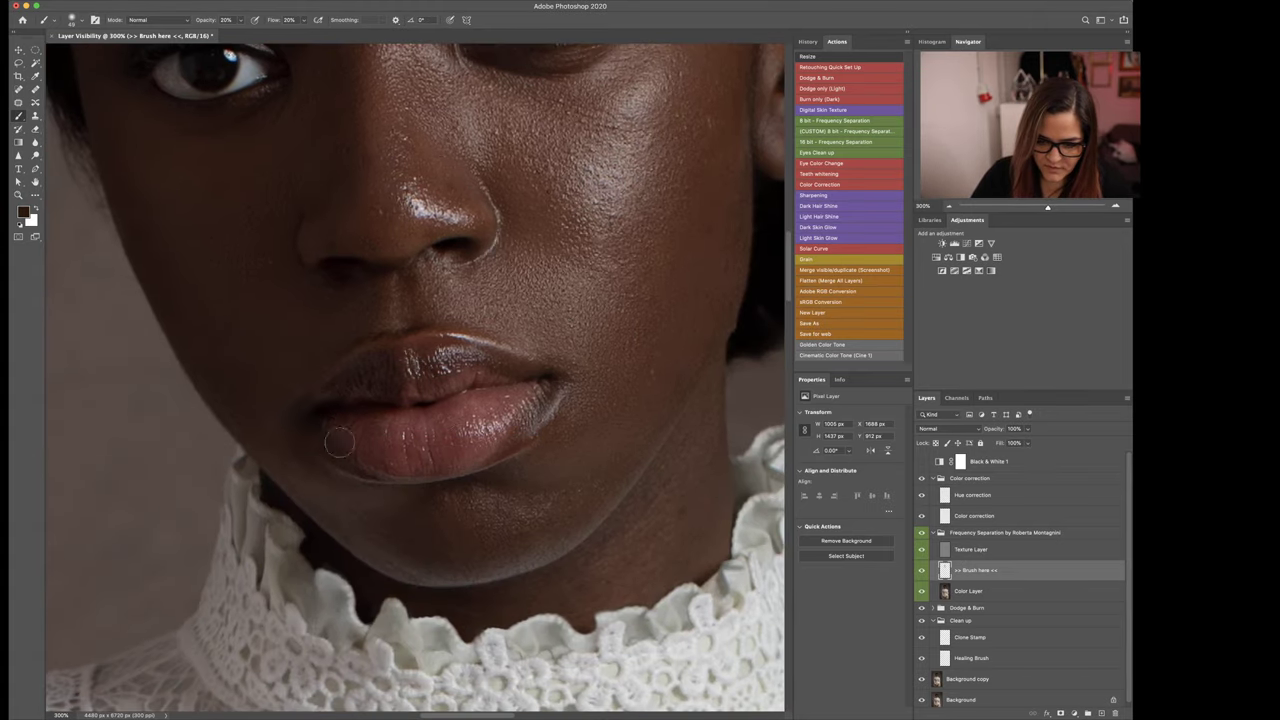
mouse_move(348, 443)
mouse_down()
mouse_move(409, 456)
mouse_move(343, 441)
mouse_up()
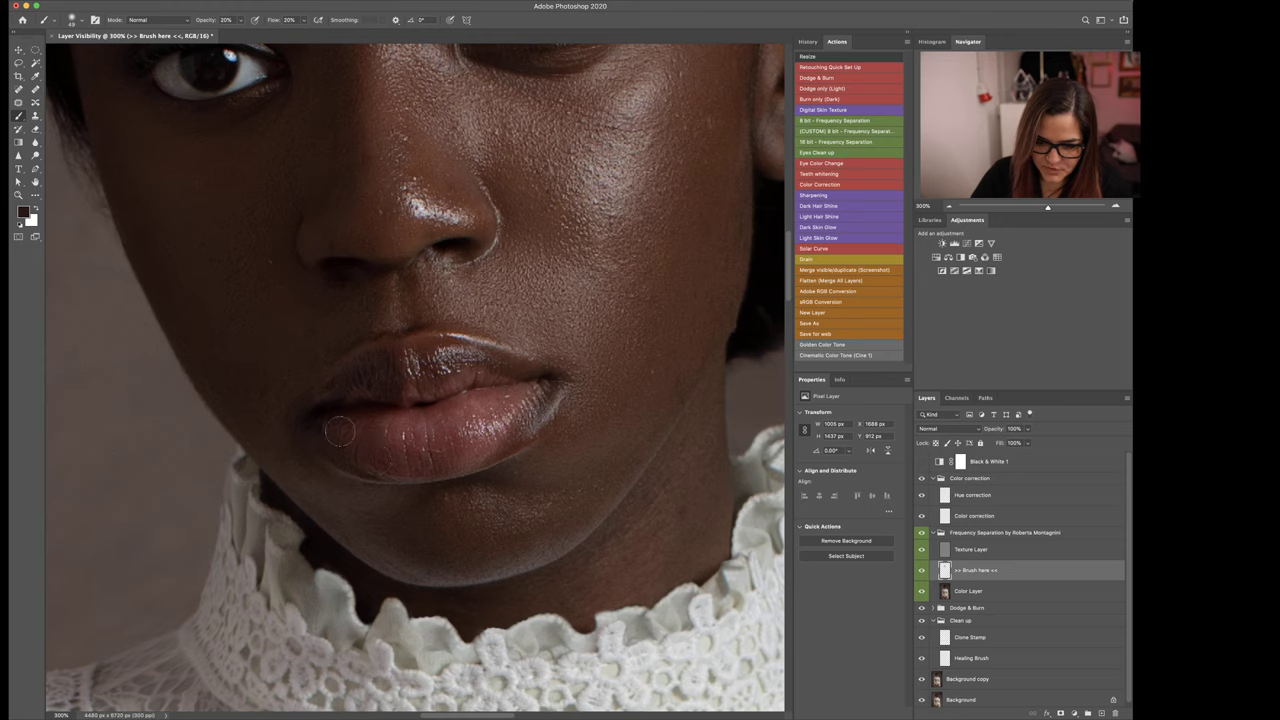
alt+click(523, 420)
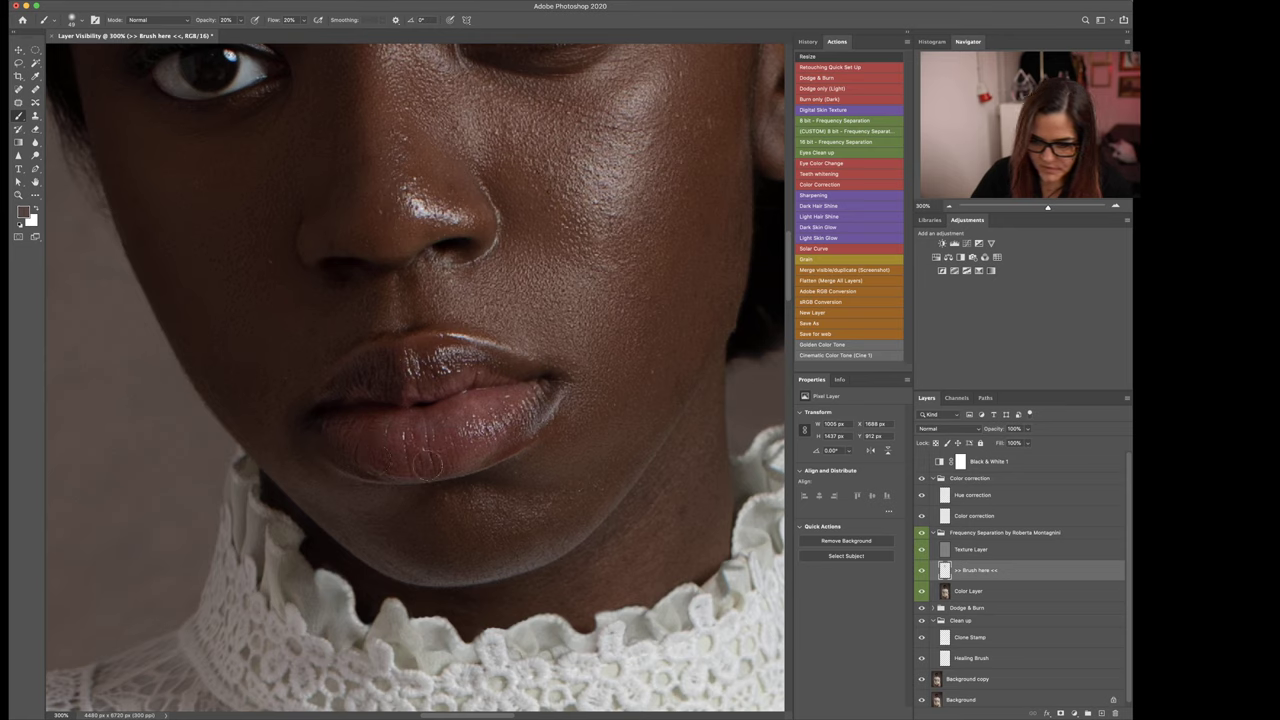
drag(521, 447, 510, 453)
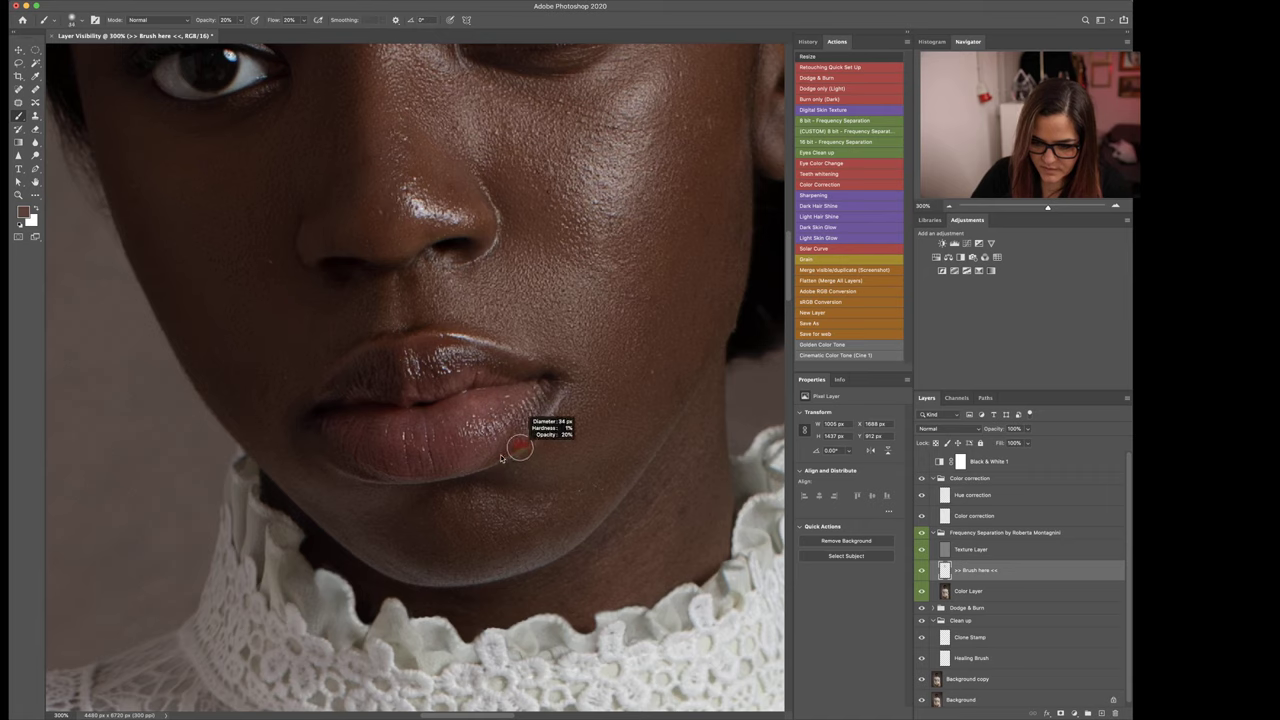
alt+click(511, 452)
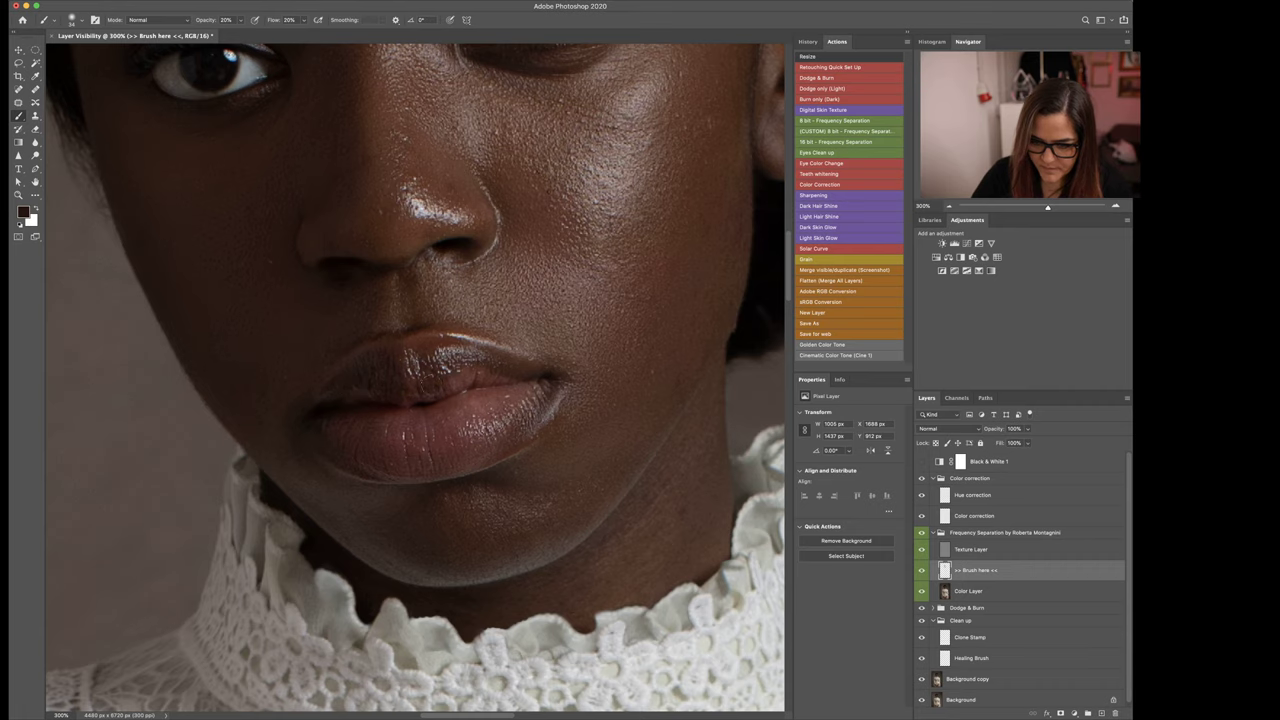
Step: Blend the upper lip with sampled lip tones, raising the brush flow to 40%
alt+click(491, 370)
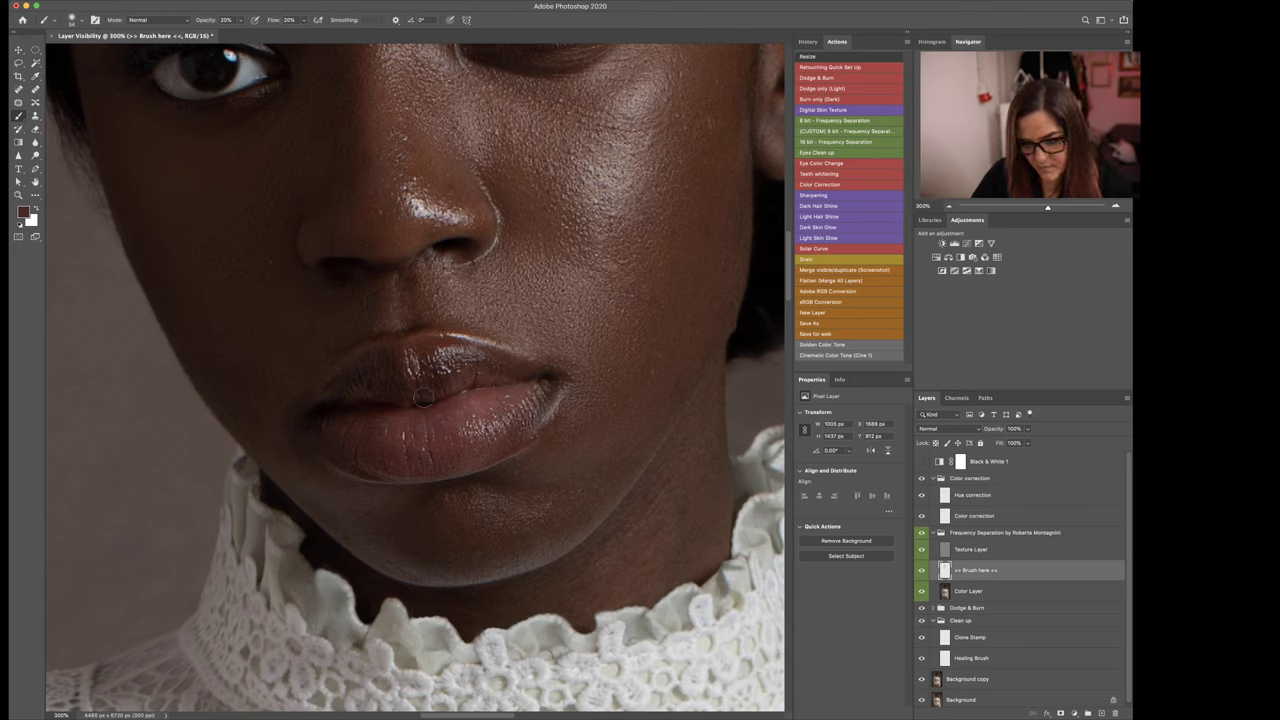
key(shift+4)
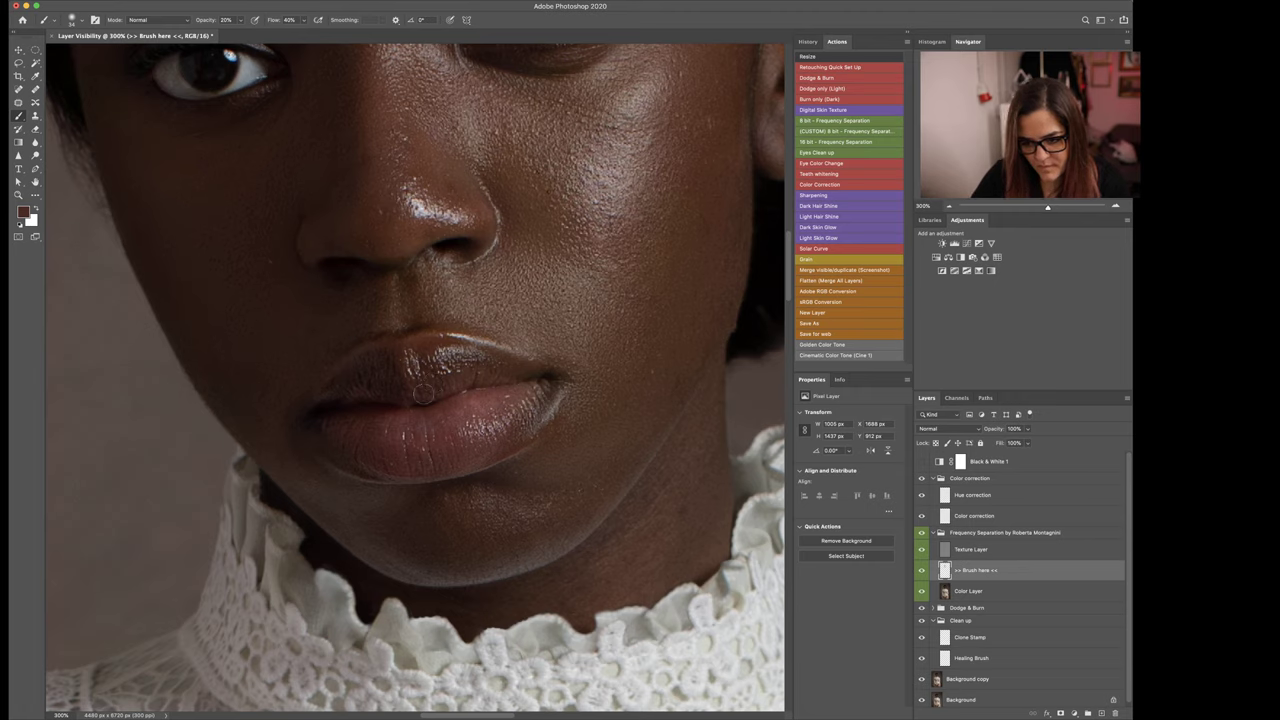
alt+click(350, 391)
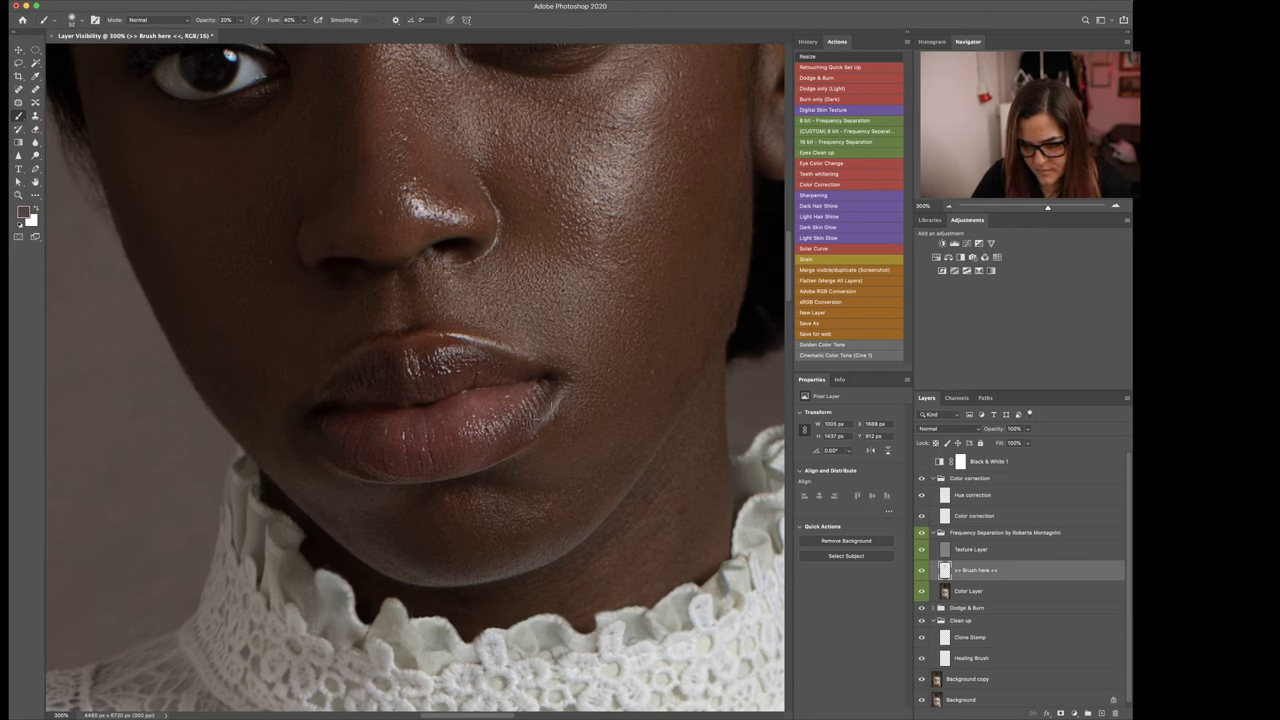
Step: Smooth the lower lip from corner to corner with repeatedly resampled dark and light lip tones at 40% flow
alt+click(342, 447)
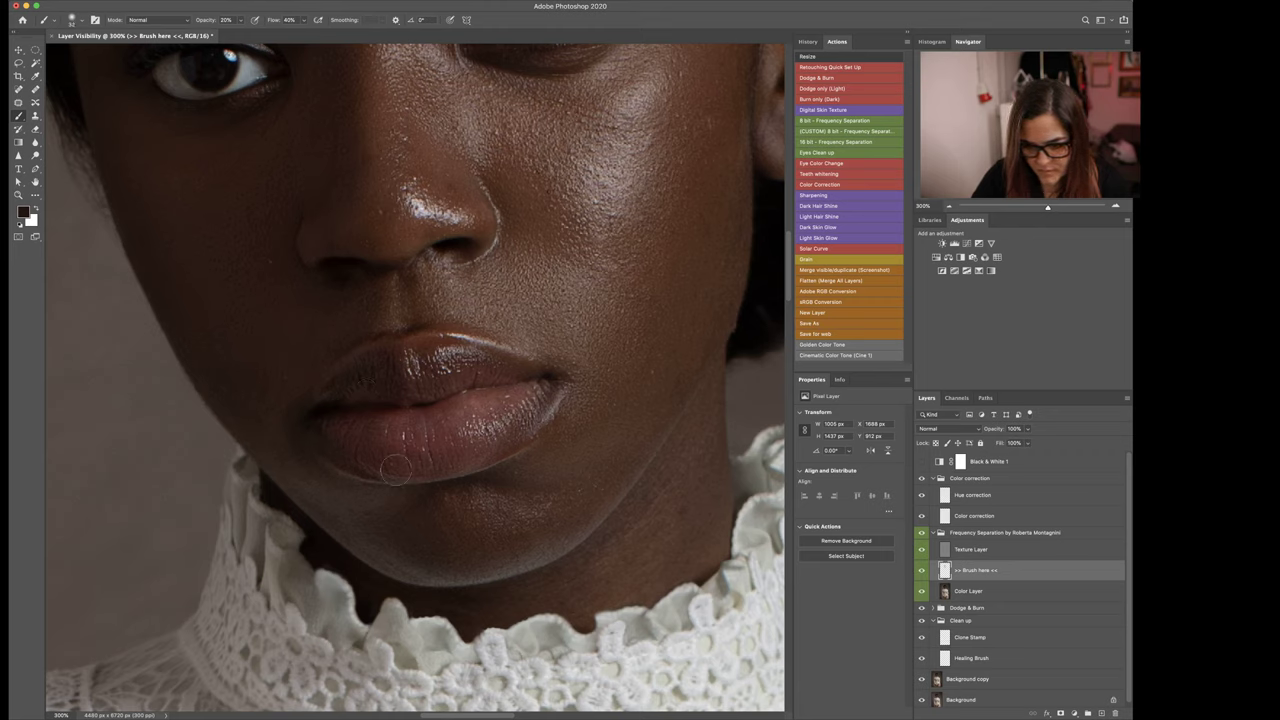
alt+click(489, 417)
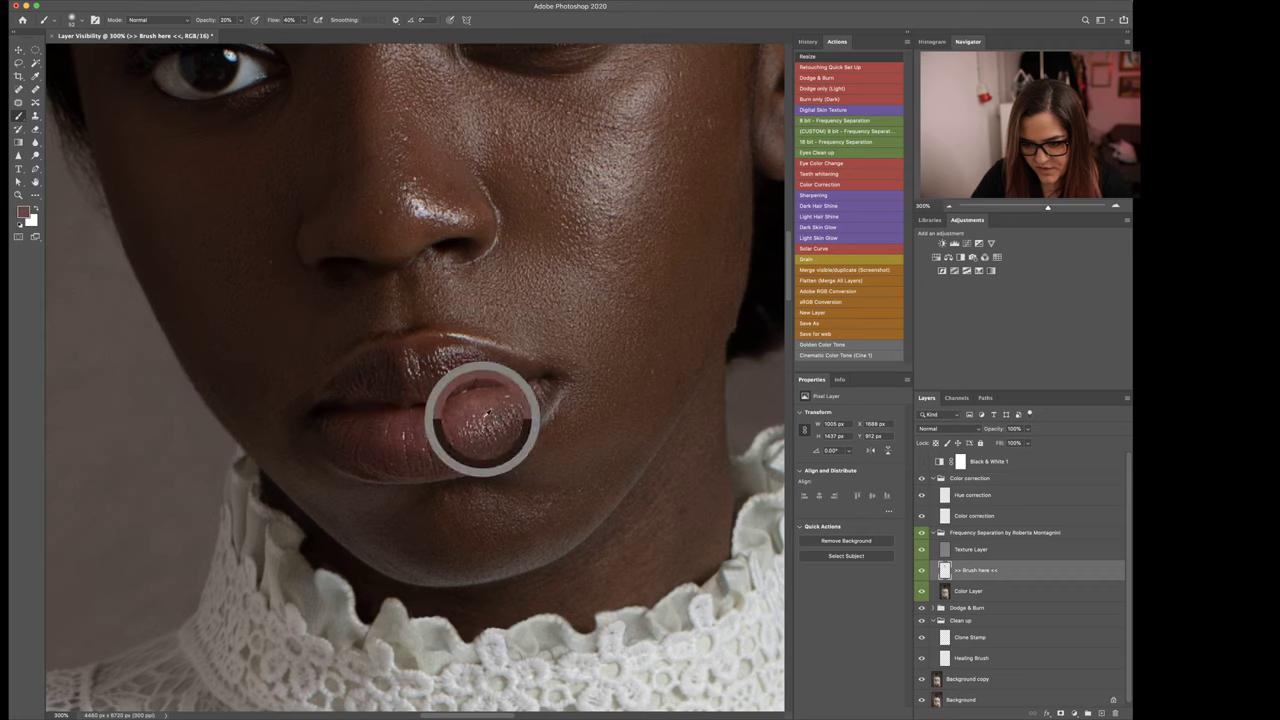
alt+click(350, 437)
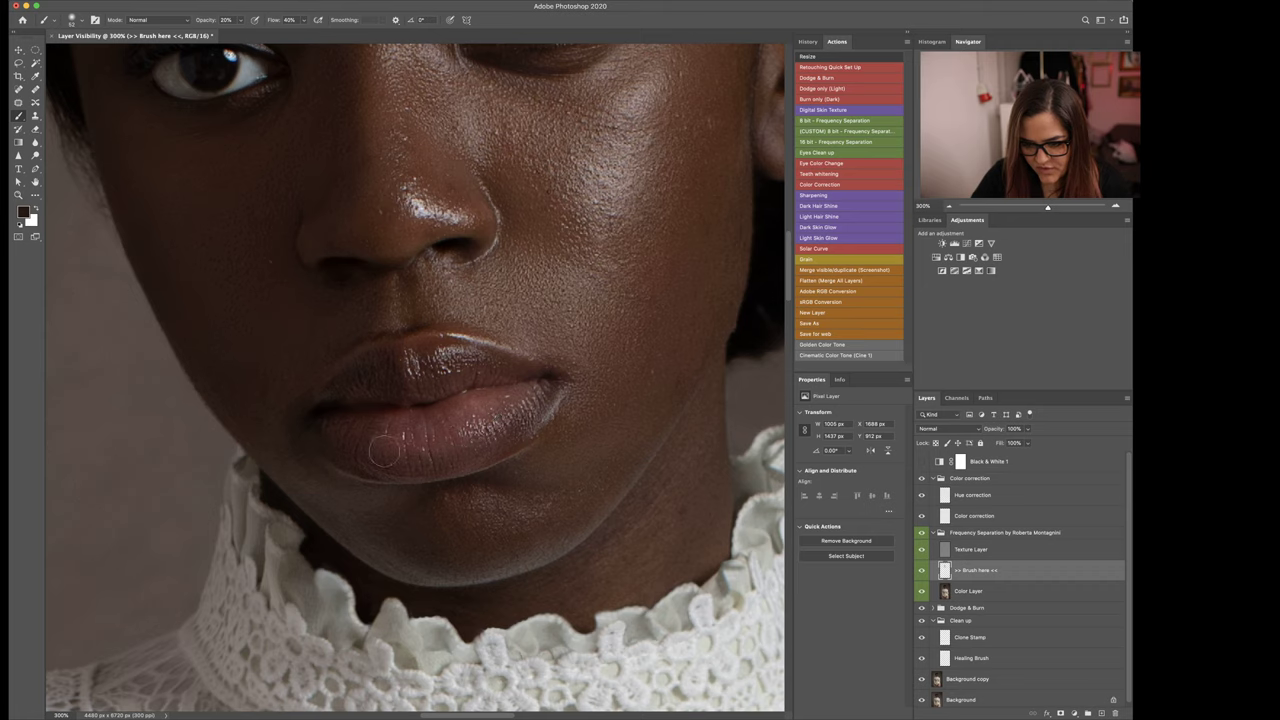
alt+click(520, 405)
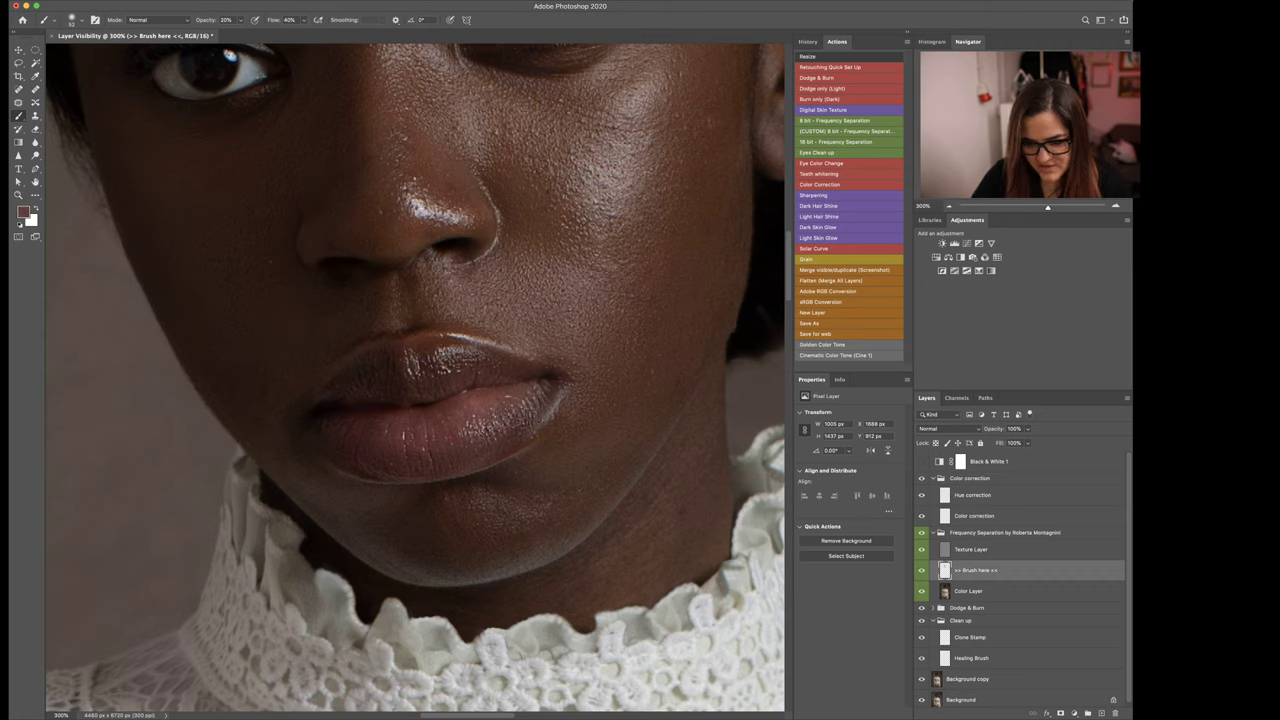
alt+click(470, 420)
alt+click(446, 409)
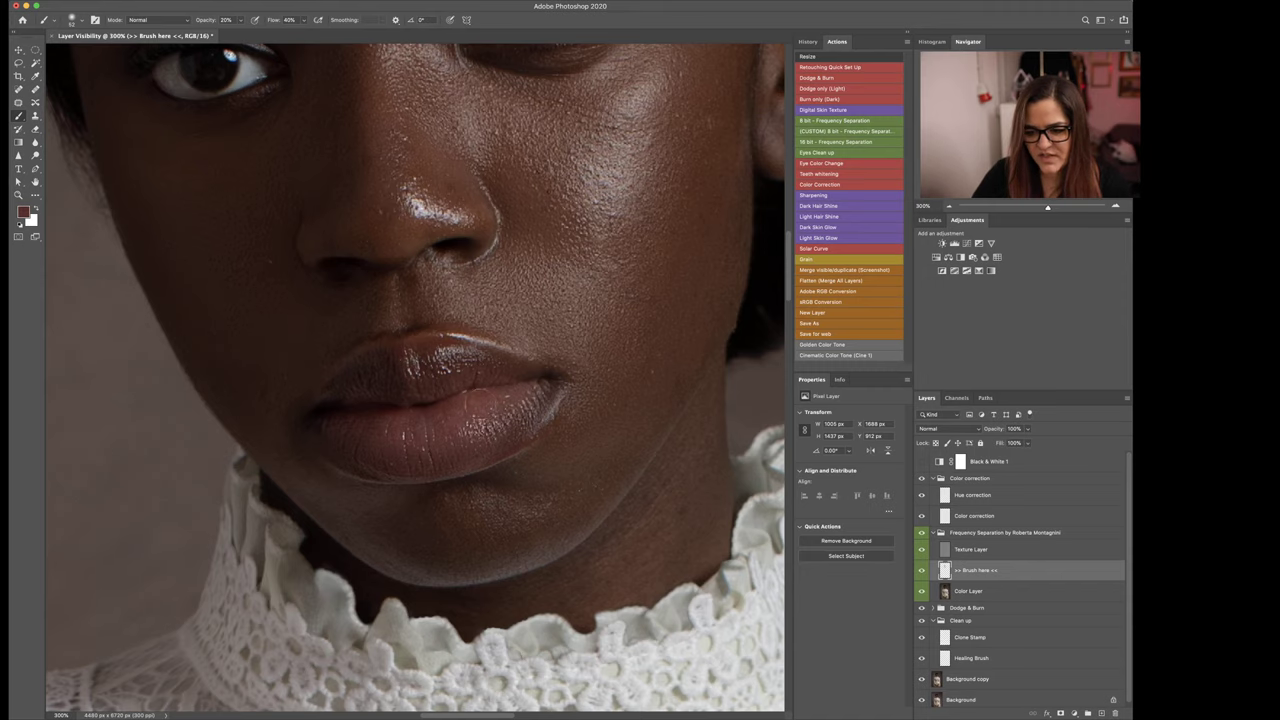
alt+click(465, 425)
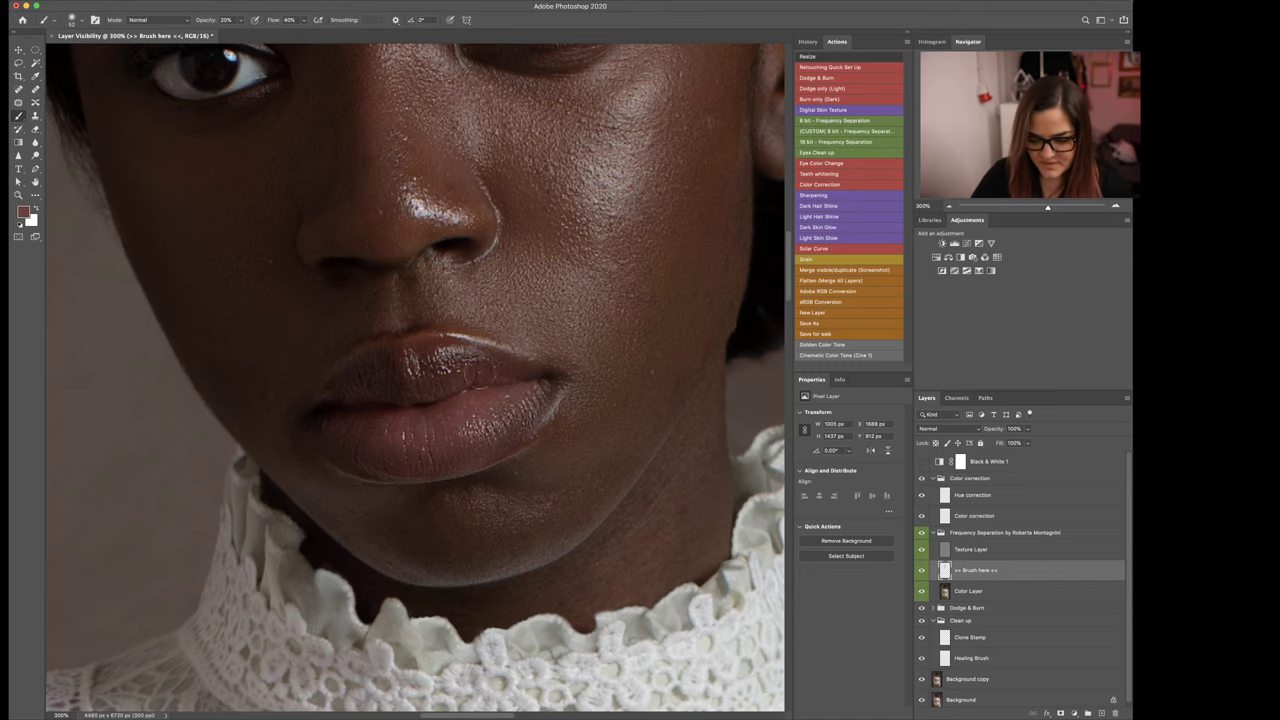
Step: Compare the portrait with and without the ">> Brush here <<" layer at 66.7% zoom
key(super+minus)
key(super+minus)
key(super+minus)
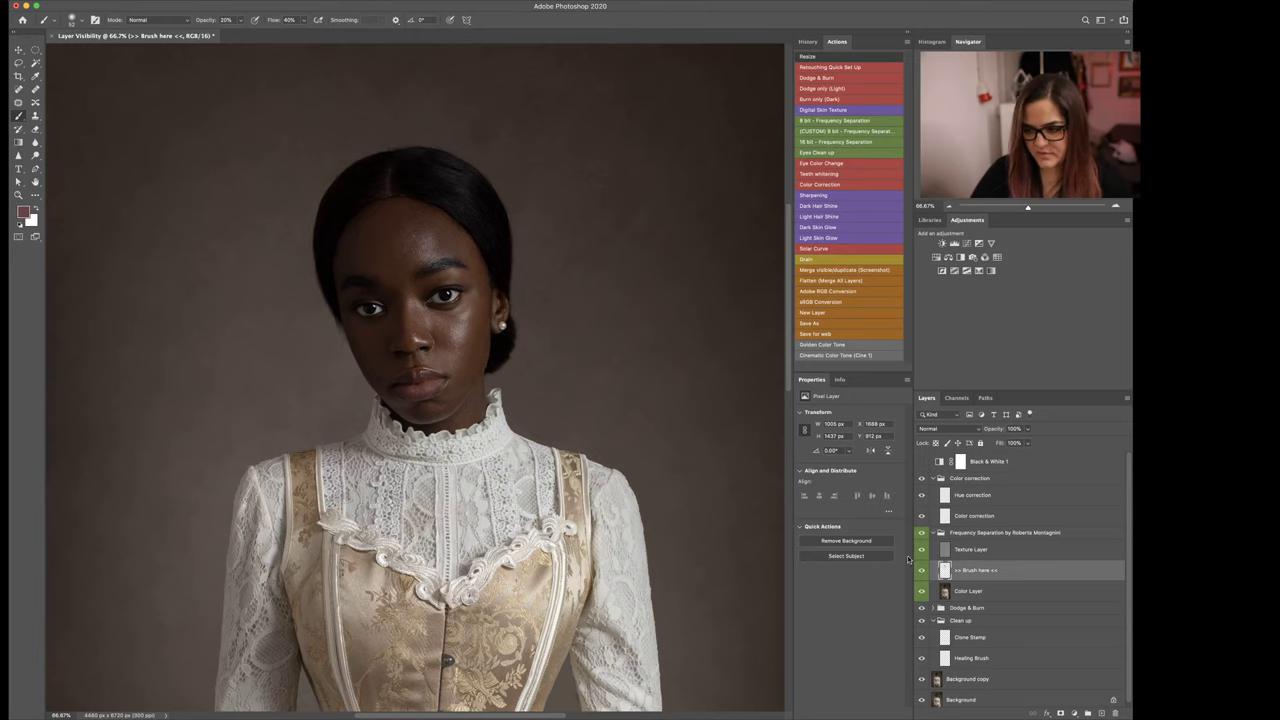
click(922, 573)
click(922, 573)
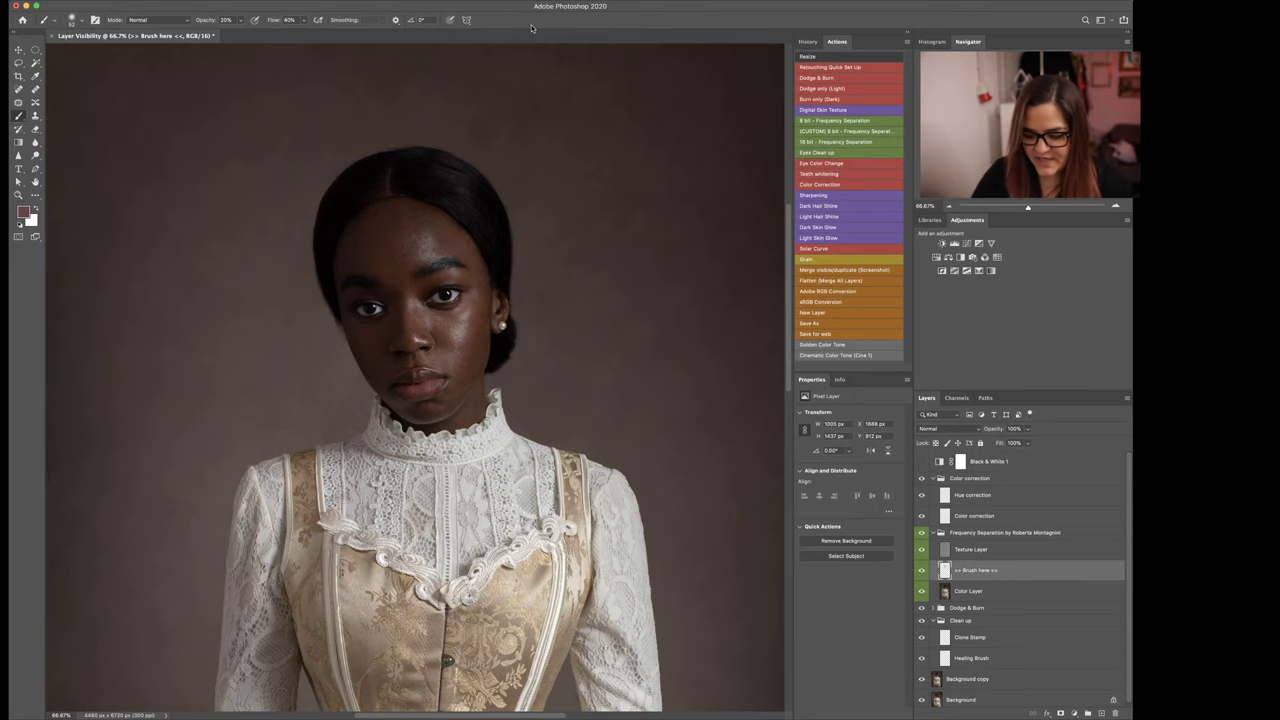
Step: Refine both lips at 200% zoom with tones sampled from the lip corner, lower lip and upper lip
key(super+plus)
key(super+plus)
alt+click(362, 431)
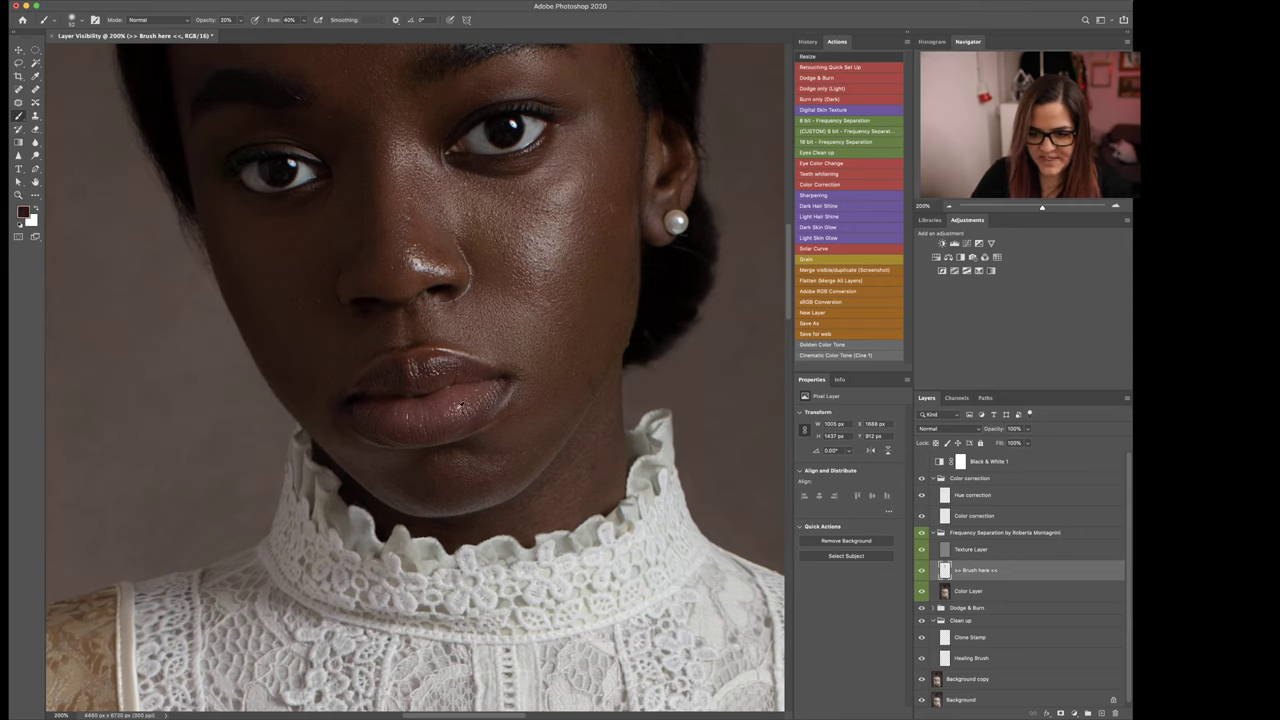
alt+click(459, 407)
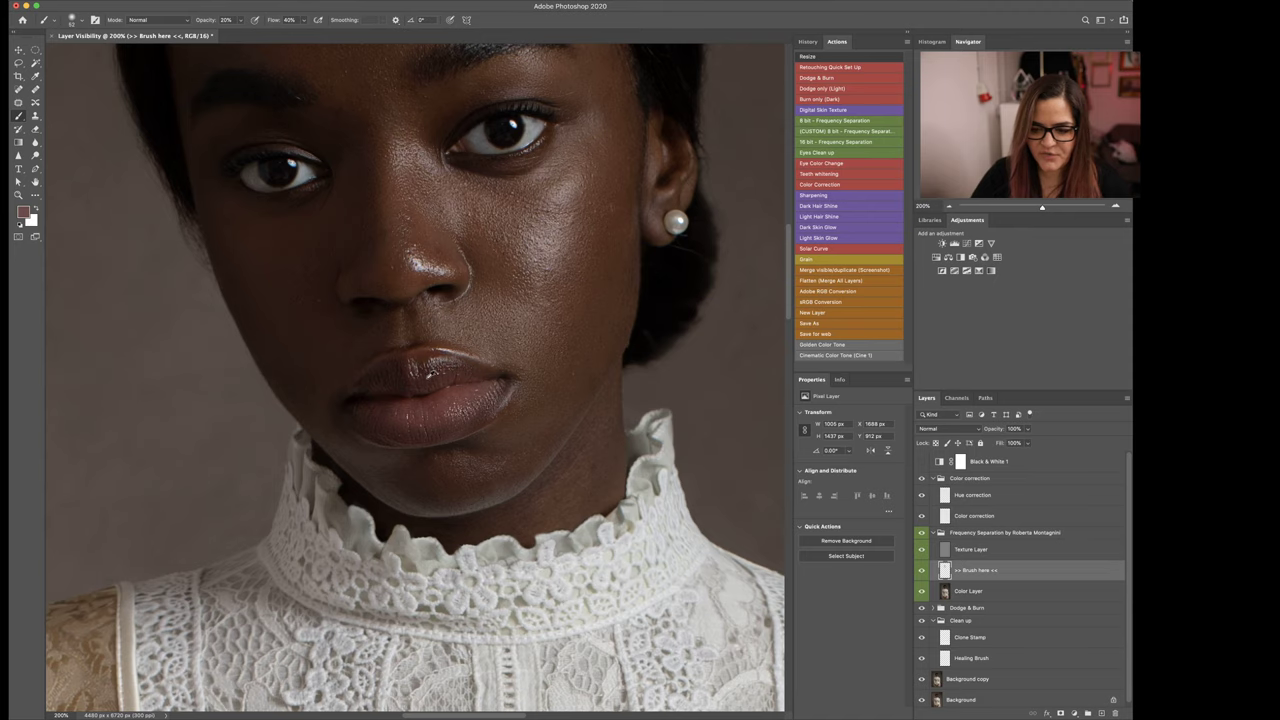
alt+click(426, 373)
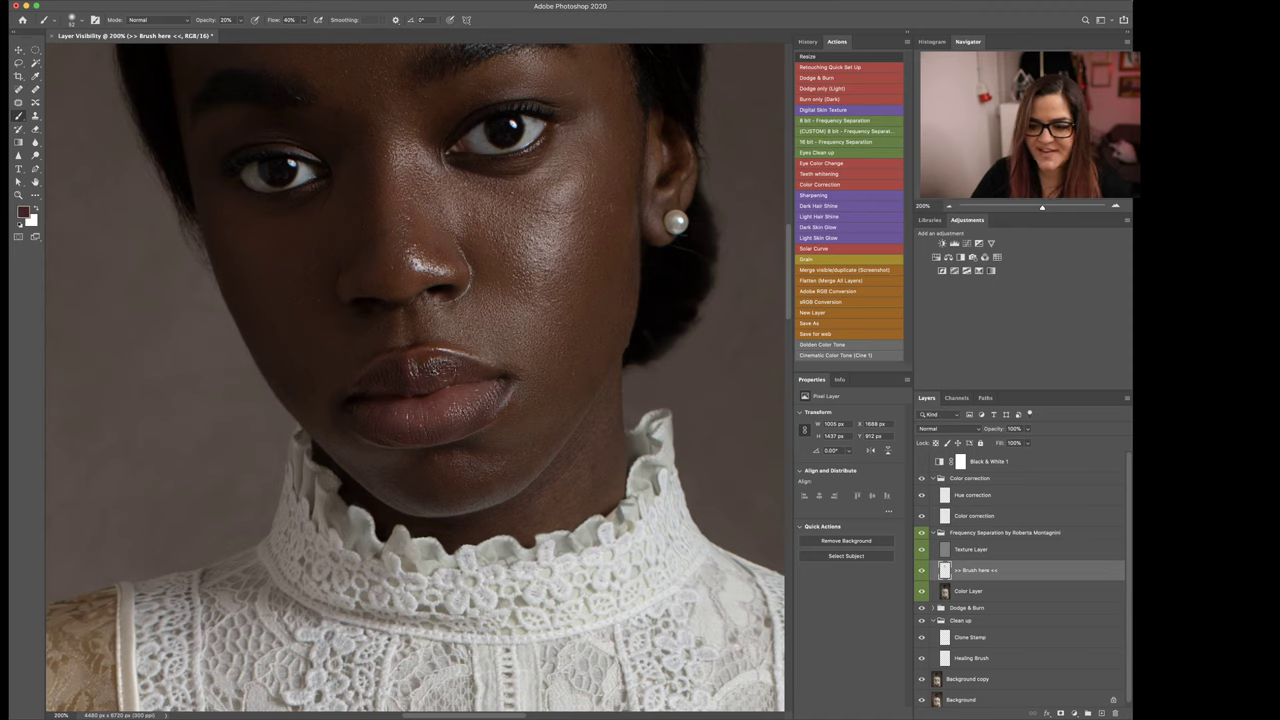
Step: Blend the skin between the nose and upper lip and on the chin with closely sampled tones
alt+click(369, 353)
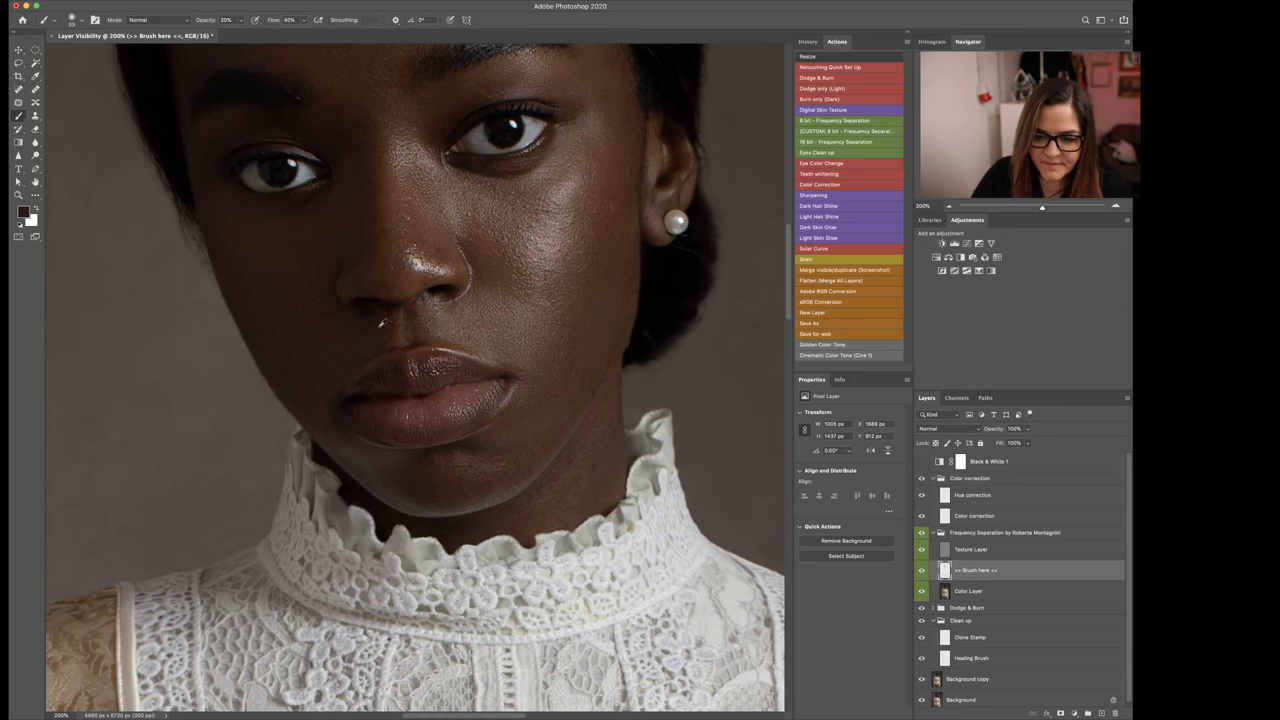
alt+click(414, 323)
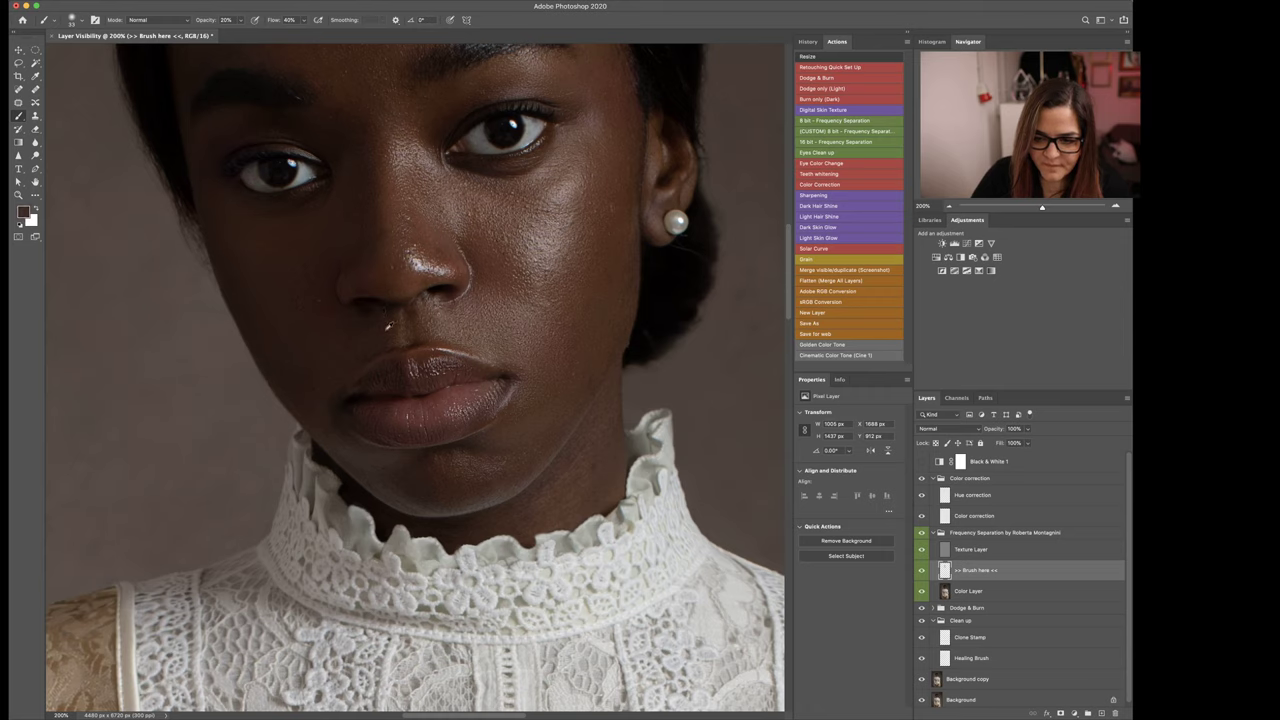
alt+click(387, 329)
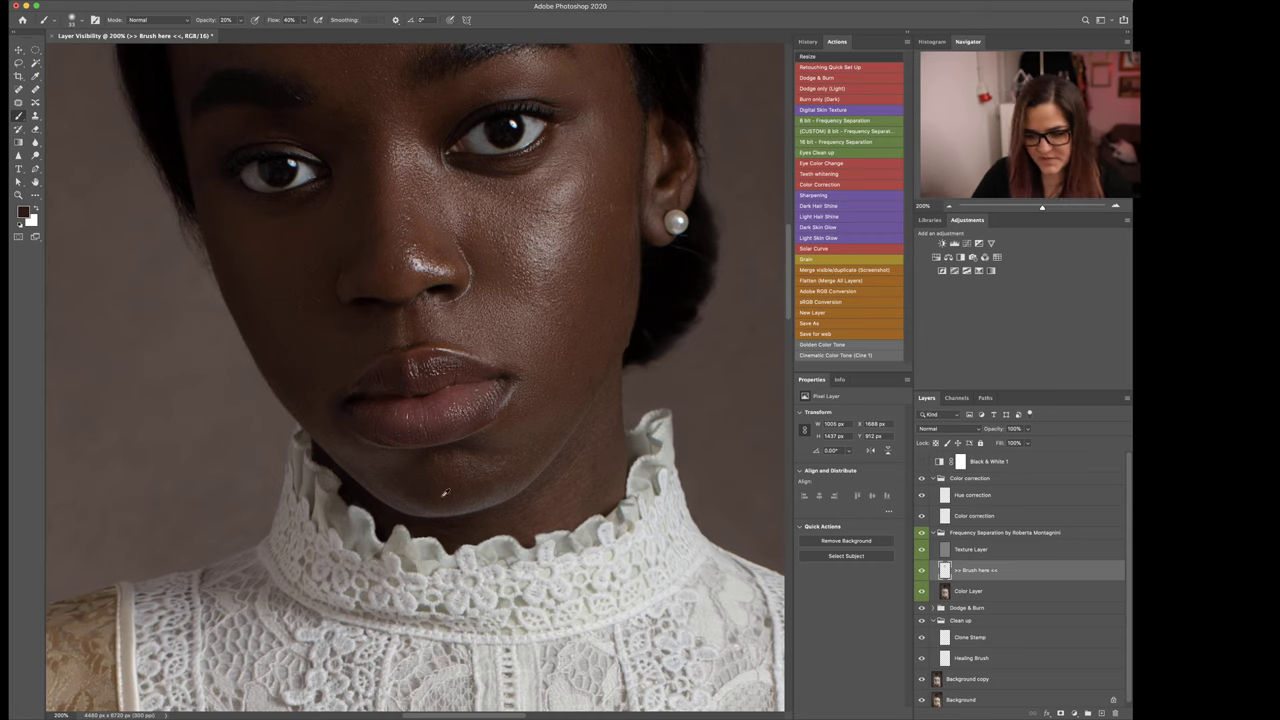
alt+click(410, 492)
alt+click(445, 484)
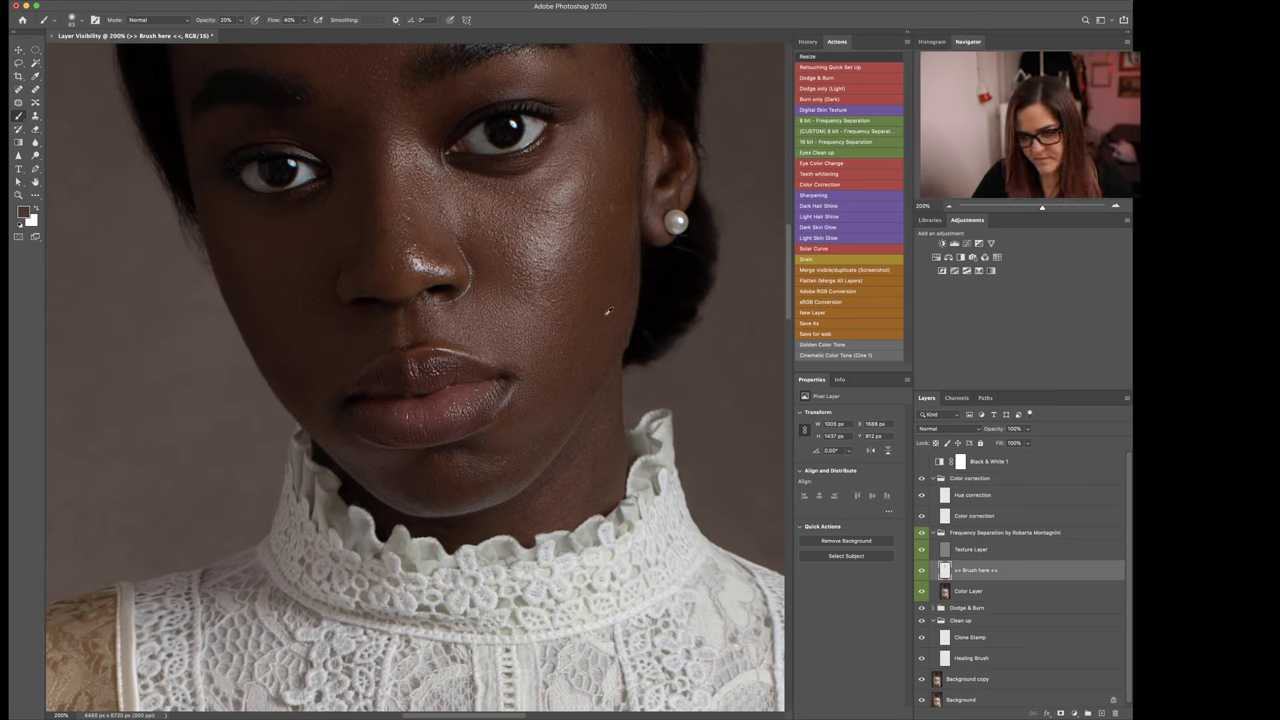
Step: Even out the skin beside the earlobe and under the eye on the earring side with sampled tones
drag(660, 210, 653, 210)
alt+click(650, 203)
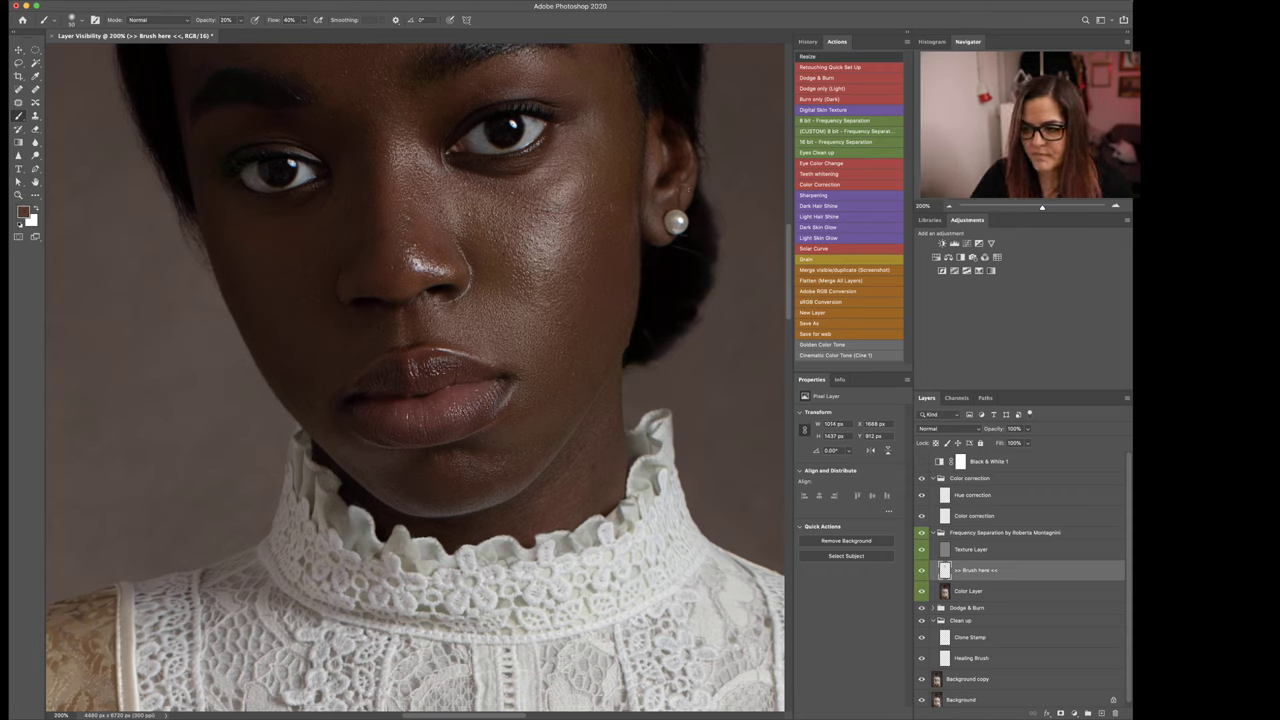
drag(519, 174, 489, 193)
alt+click(525, 174)
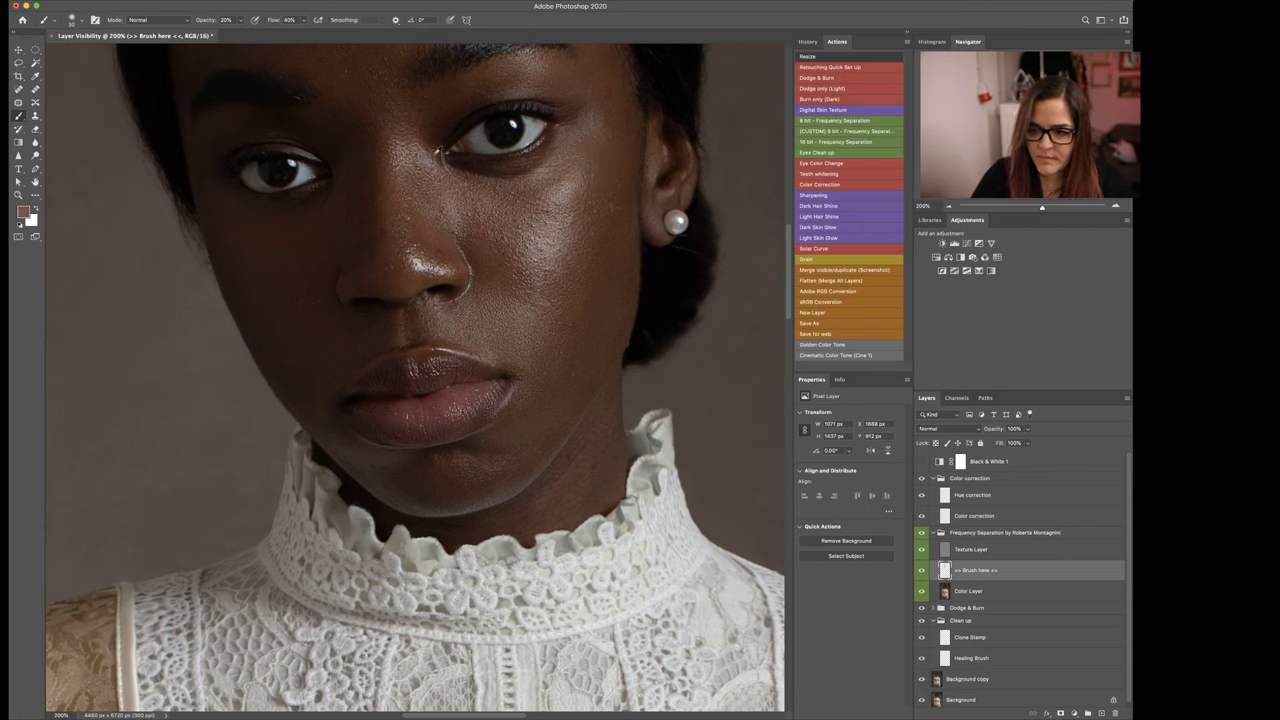
Step: Smooth the inner corner of the earring-side eye and the adjoining nose bridge with freshly sampled skin tones
alt+click(431, 148)
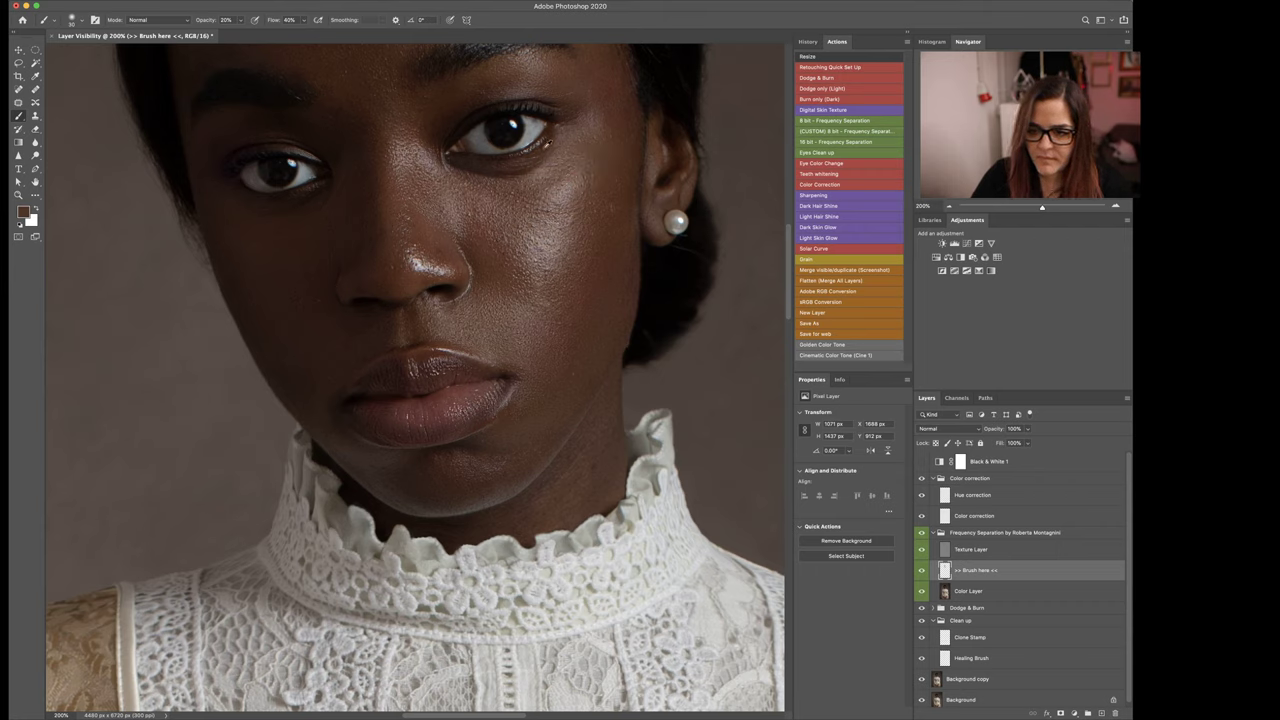
alt+click(542, 142)
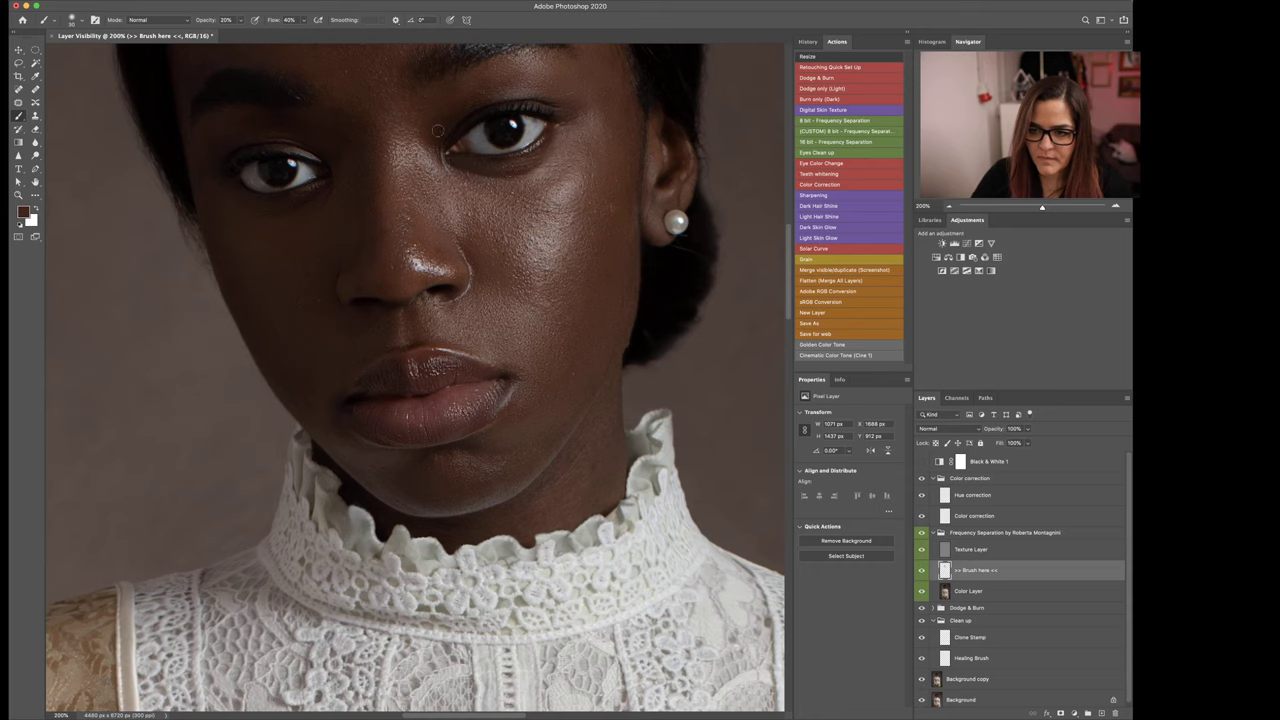
alt+click(490, 175)
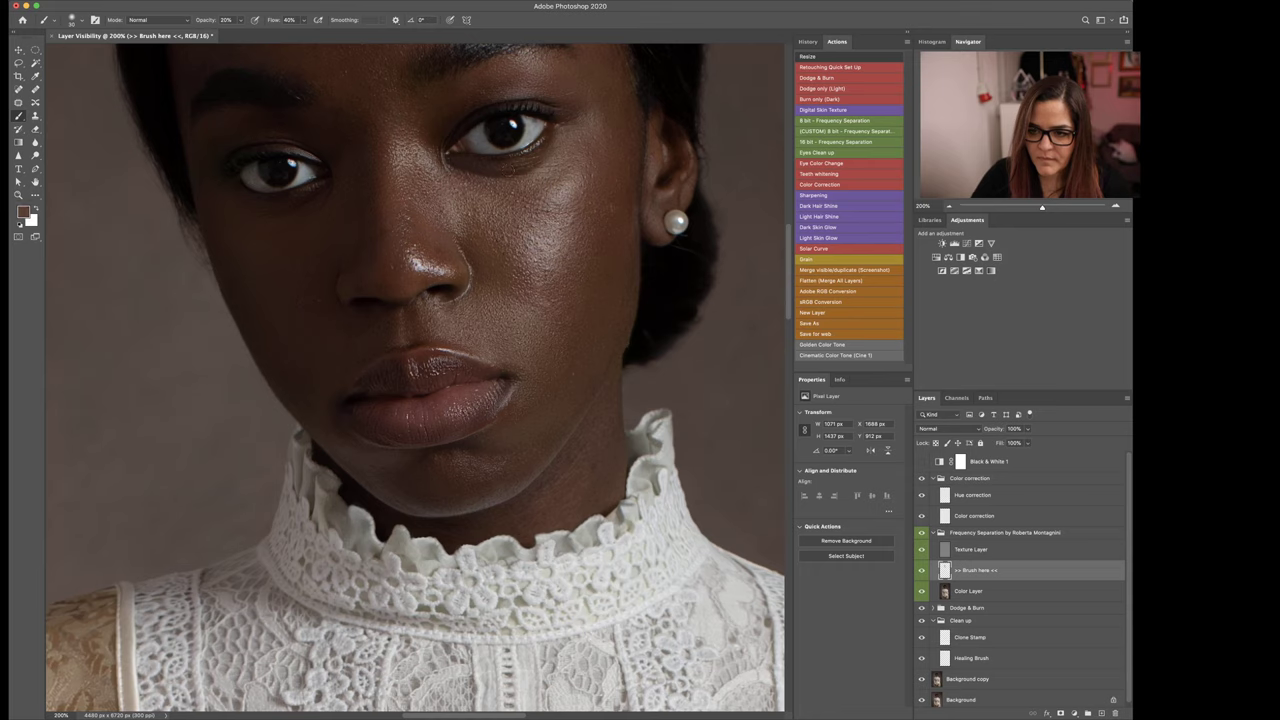
alt+click(423, 129)
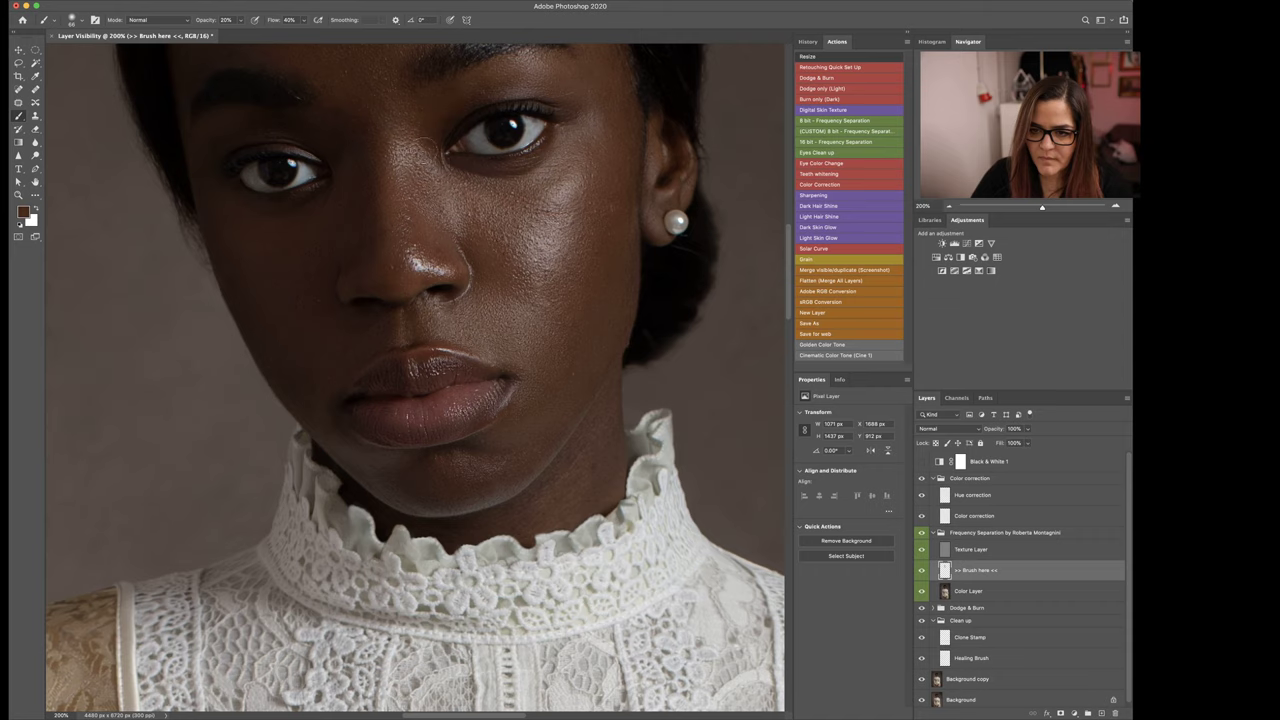
alt+click(448, 187)
alt+click(425, 121)
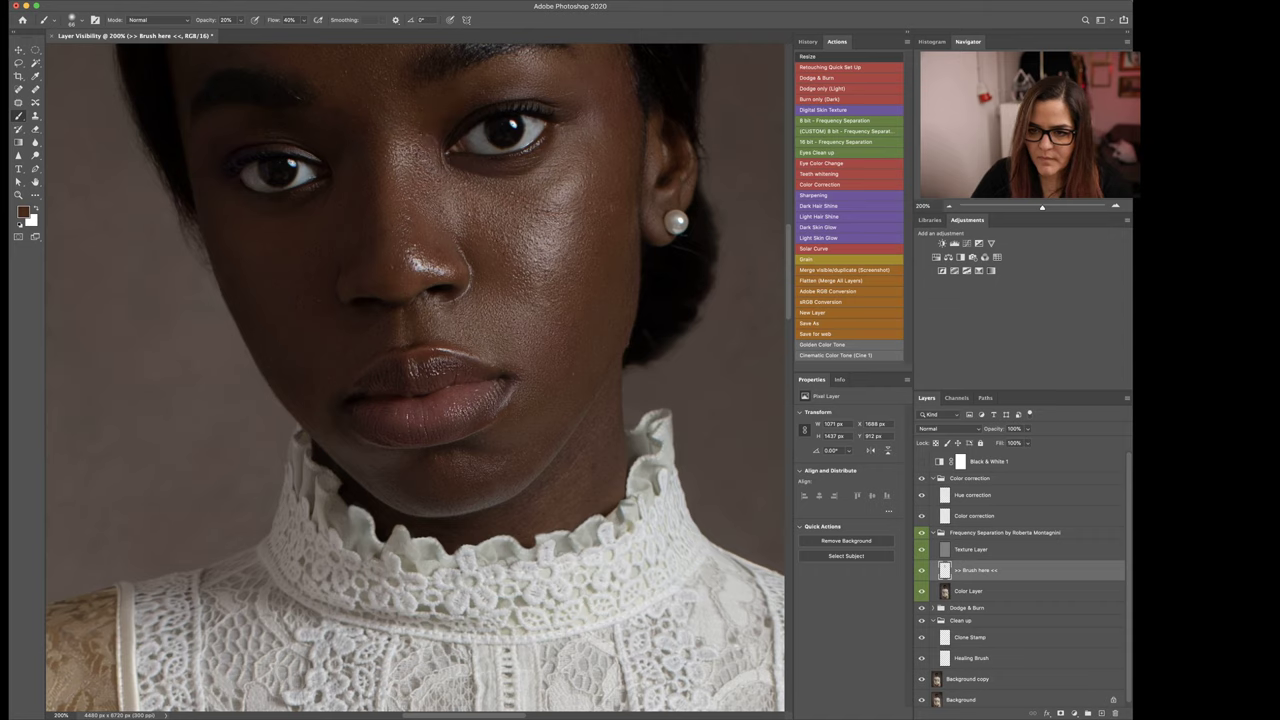
alt+click(414, 134)
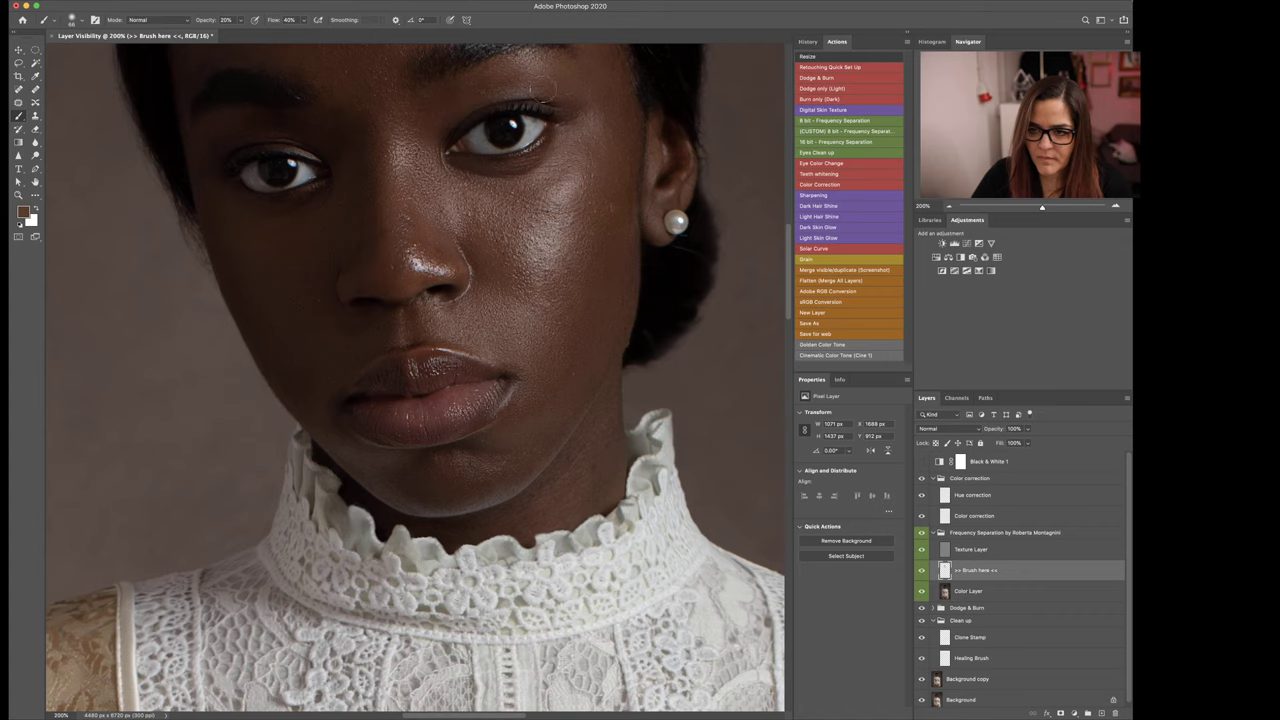
Step: Even out the cheek away from the earring and the highlighted part of the forehead with freshly sampled skin tones
drag(499, 192, 684, 258)
alt+click(510, 286)
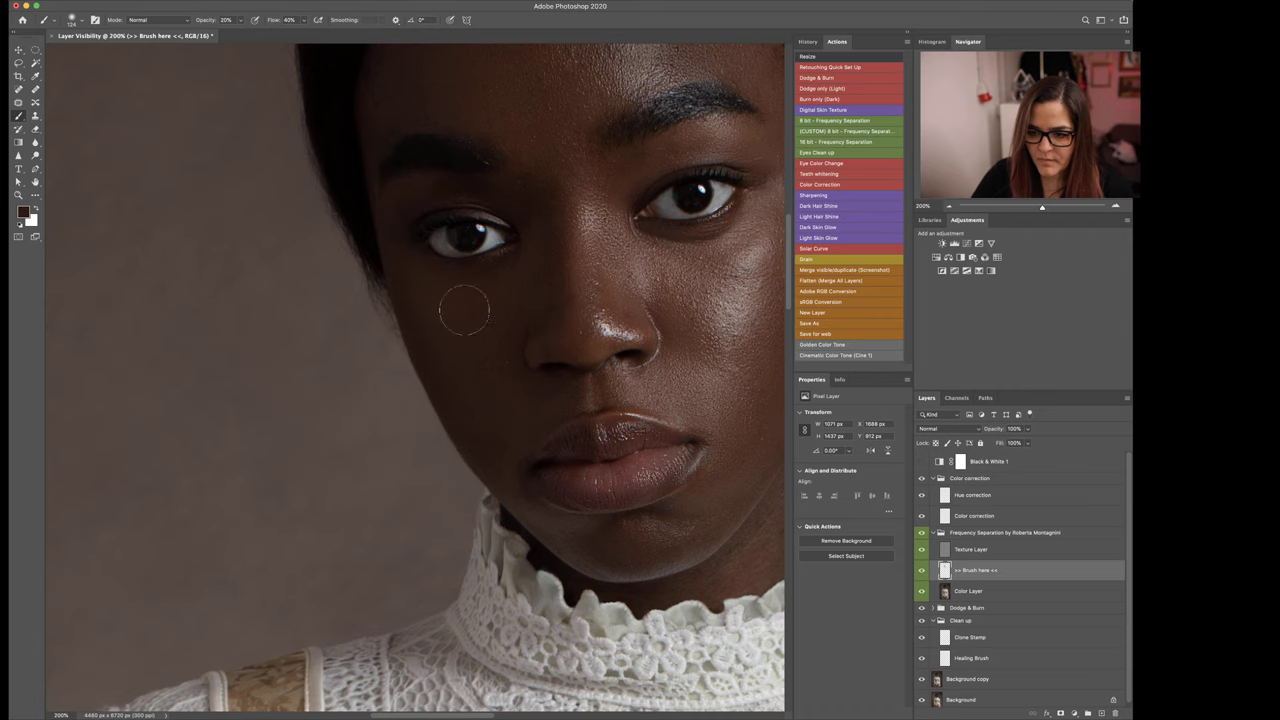
key(super+minus)
key(super+minus)
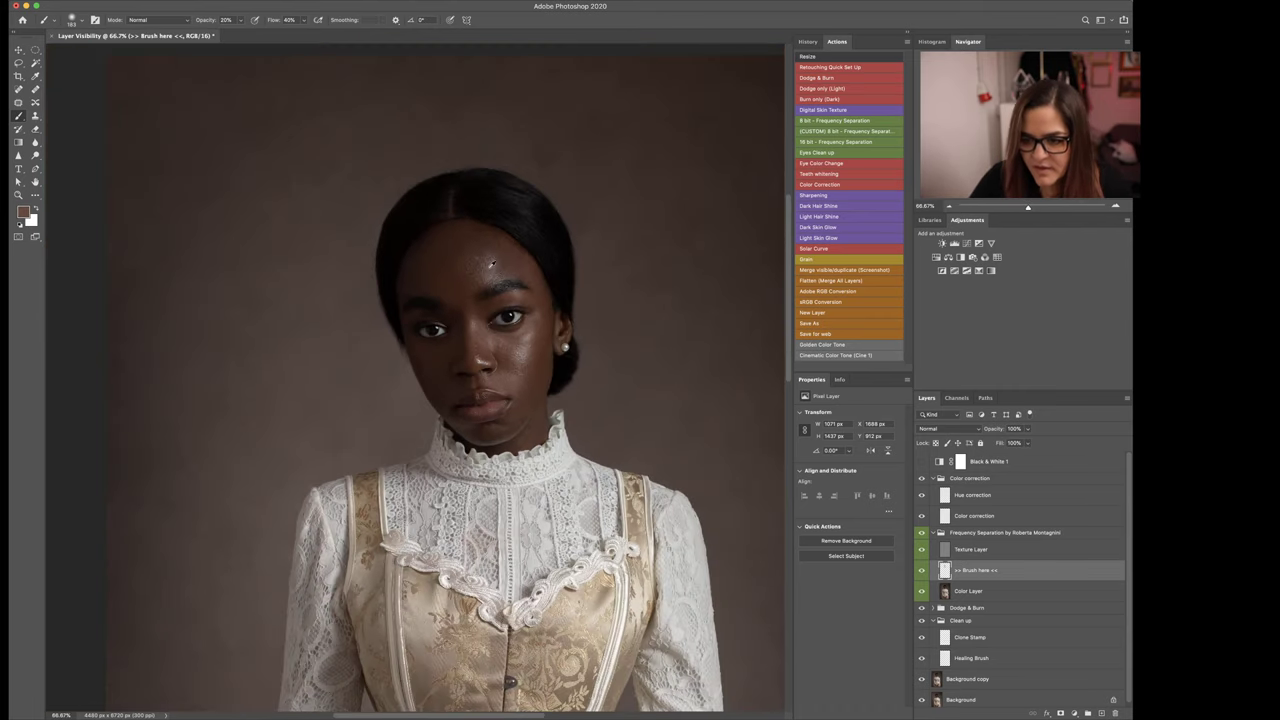
alt+click(484, 268)
alt+click(460, 240)
drag(476, 246, 488, 252)
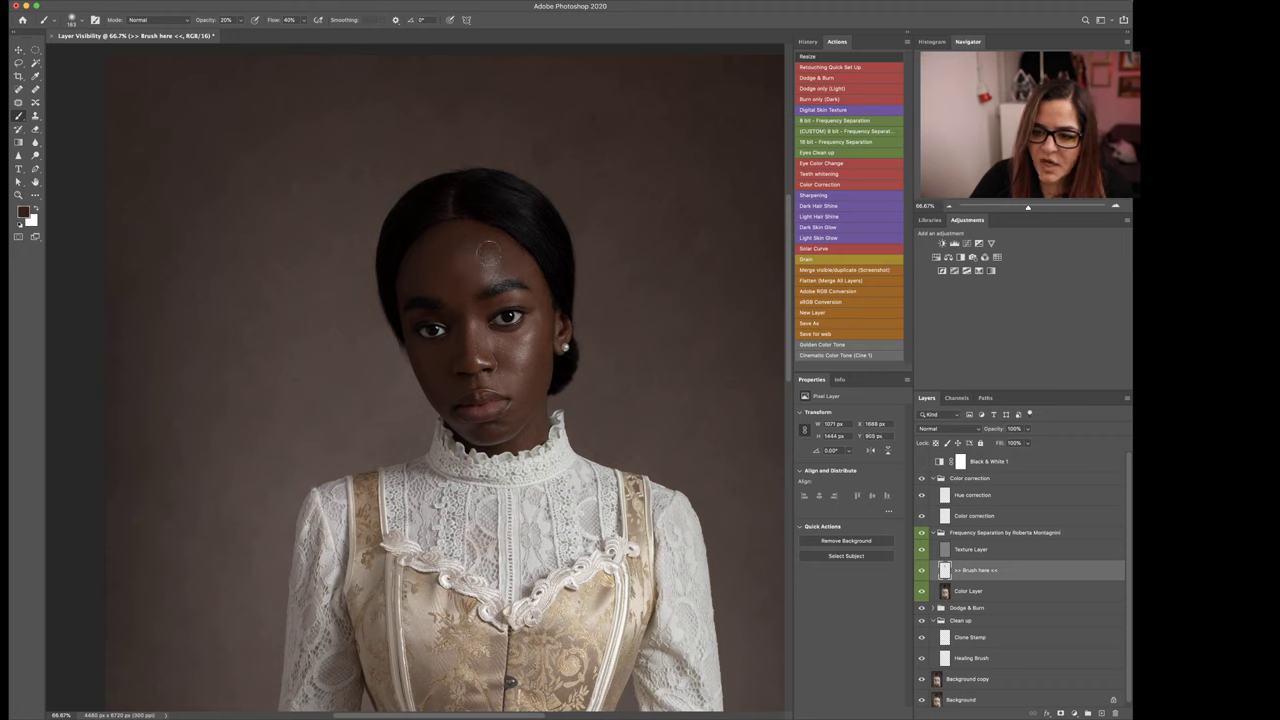
Step: Soften the forehead highlight between the eyebrows and hairline with several tones sampled around it
alt+click(490, 264)
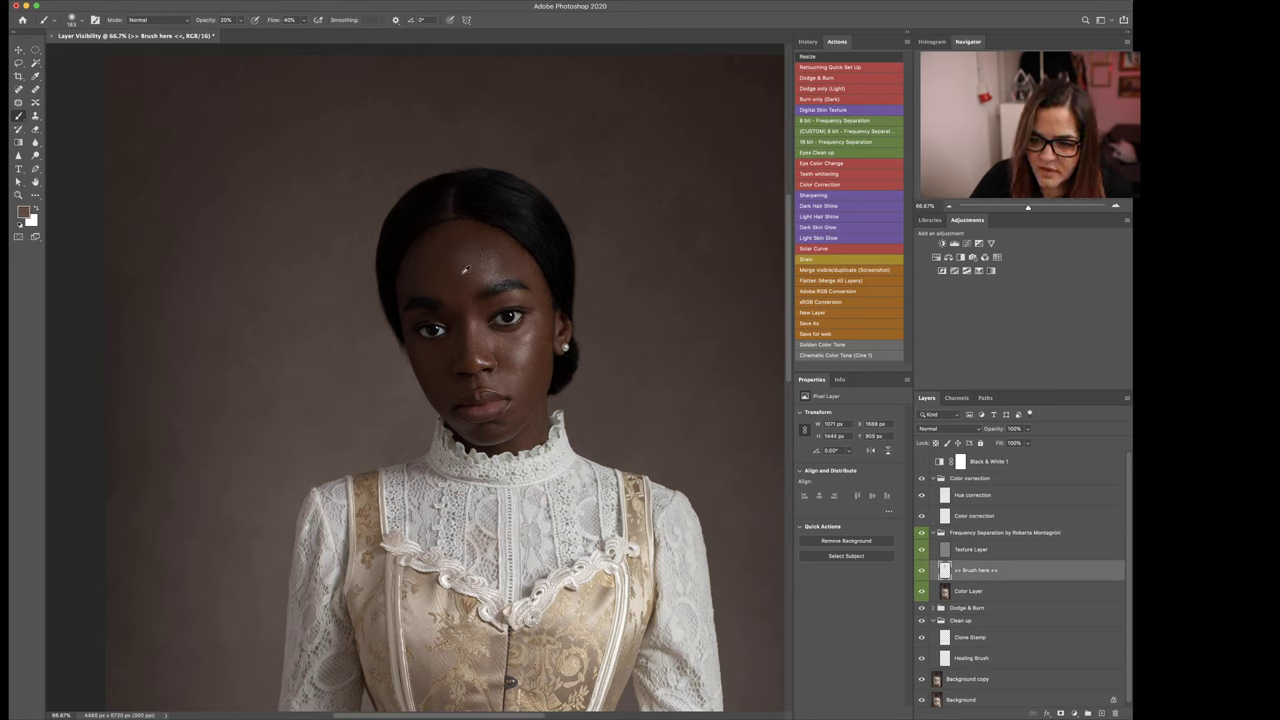
alt+click(465, 268)
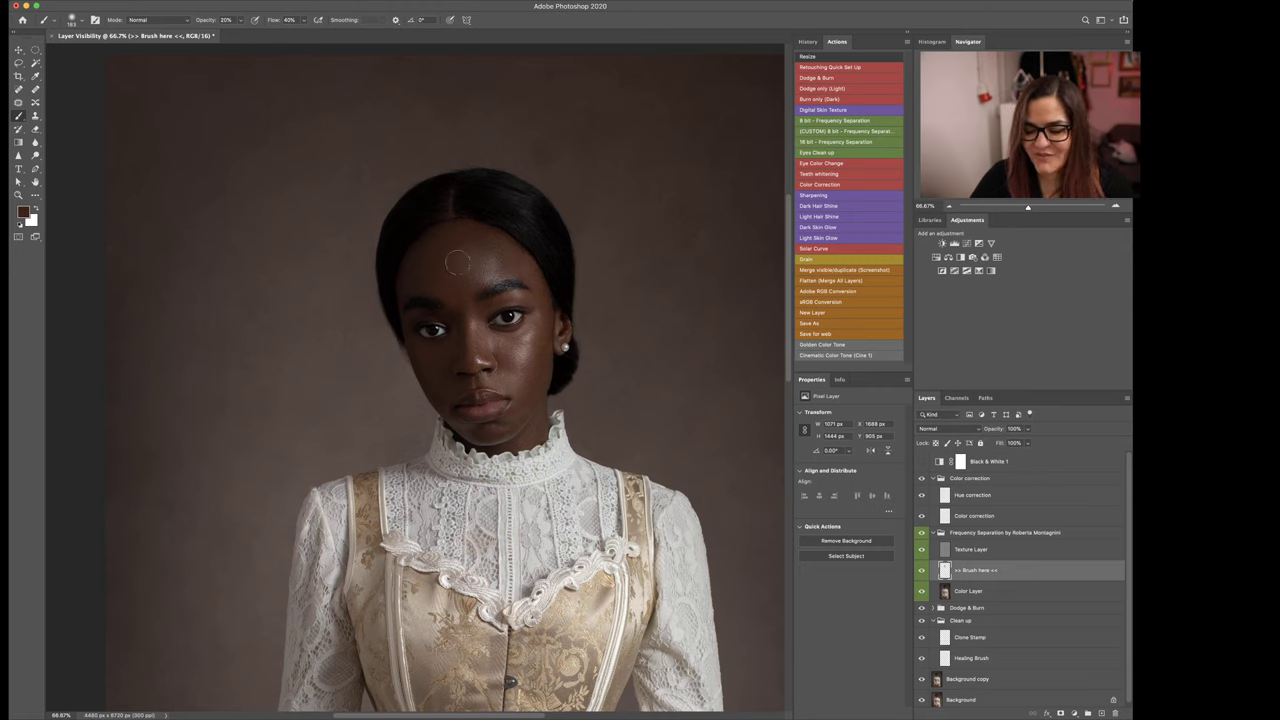
alt+click(470, 244)
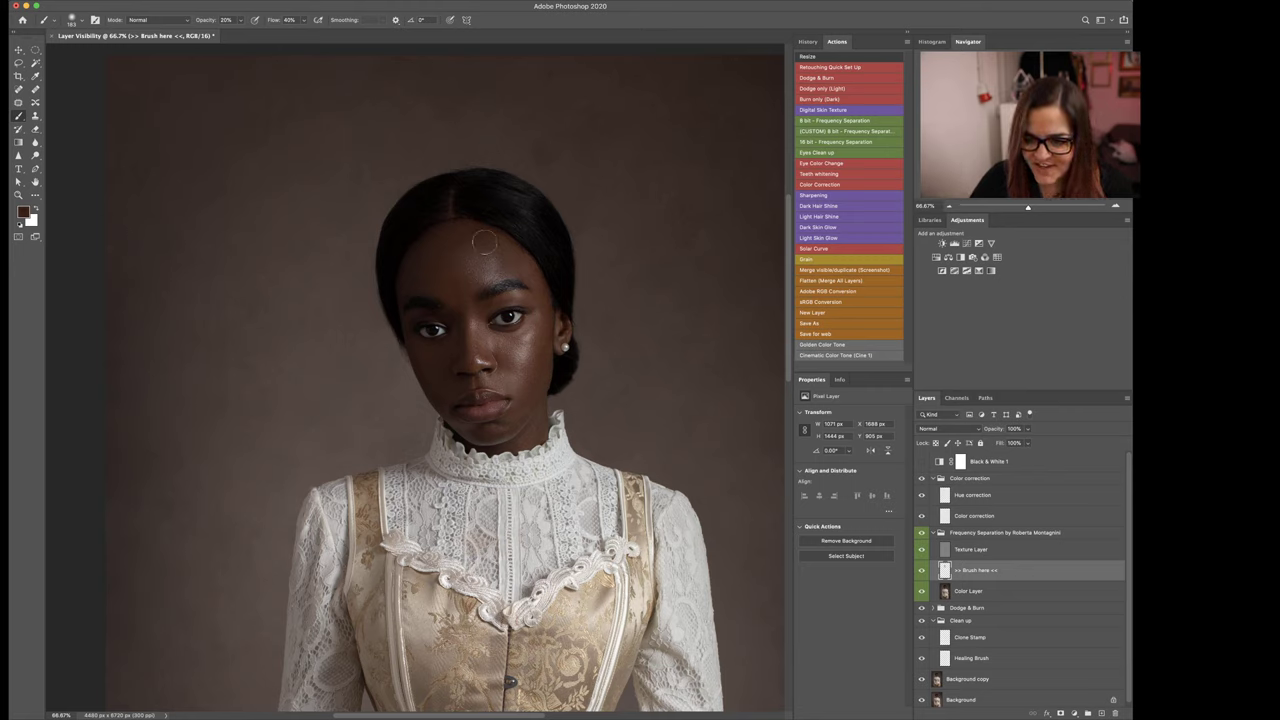
alt+click(519, 267)
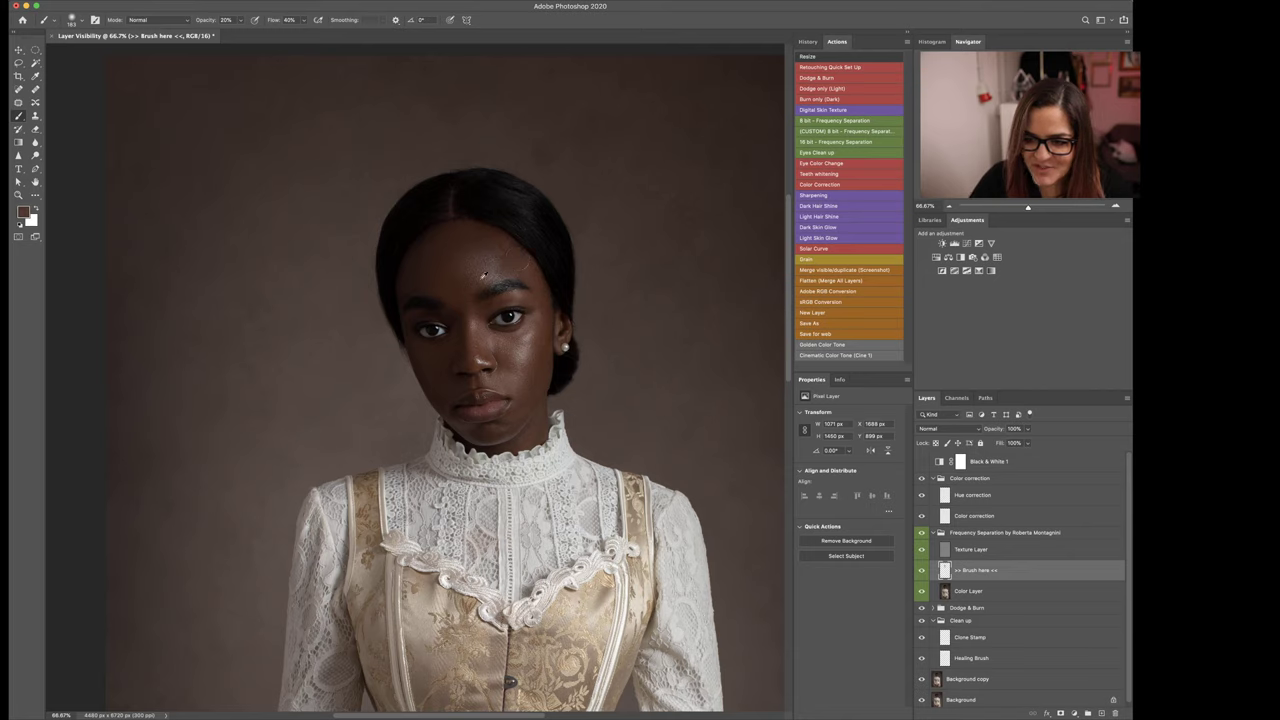
alt+click(527, 350)
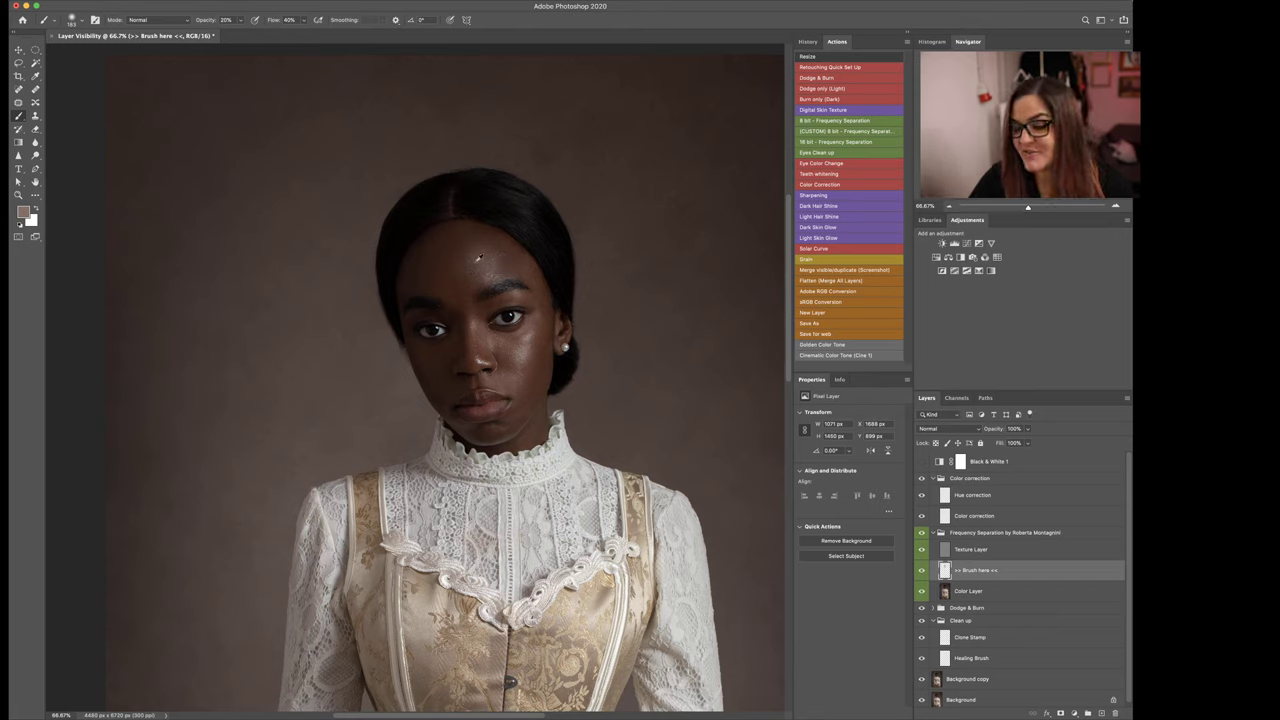
alt+click(465, 247)
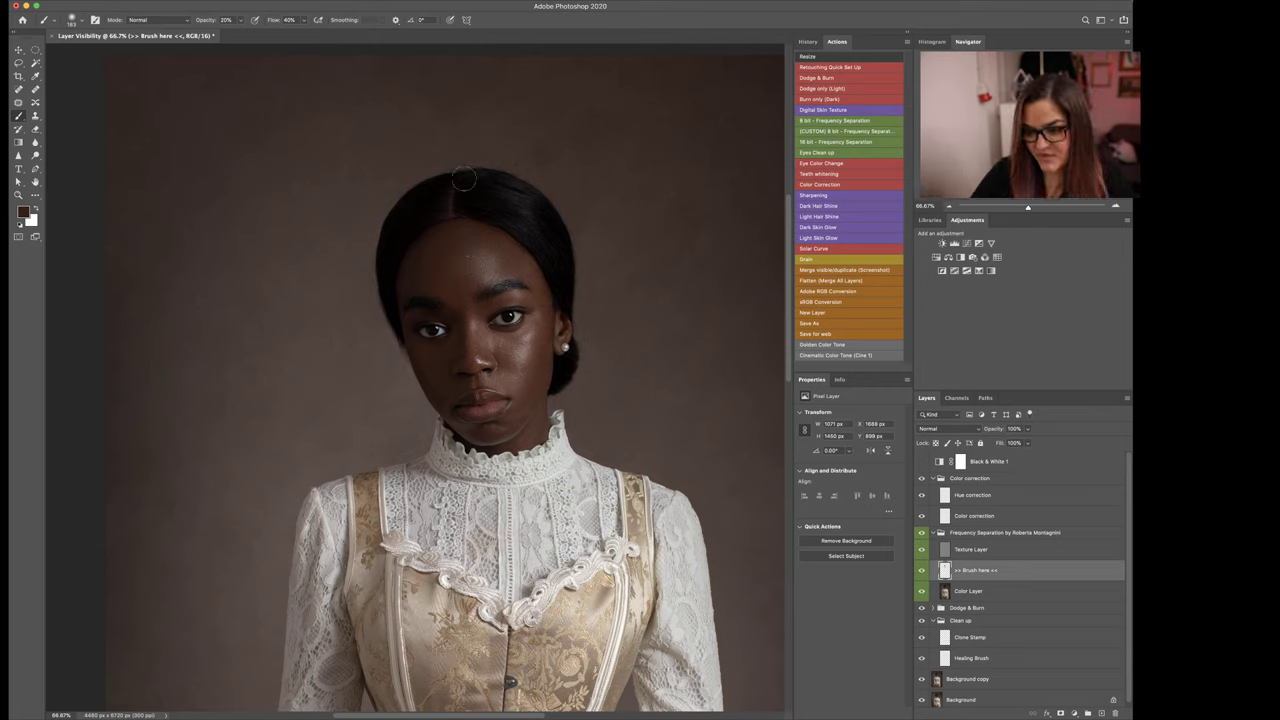
Step: Blend the shiny cheek and the skin around the eye on the earring side with closely sampled tones
drag(530, 362, 519, 362)
alt+click(529, 351)
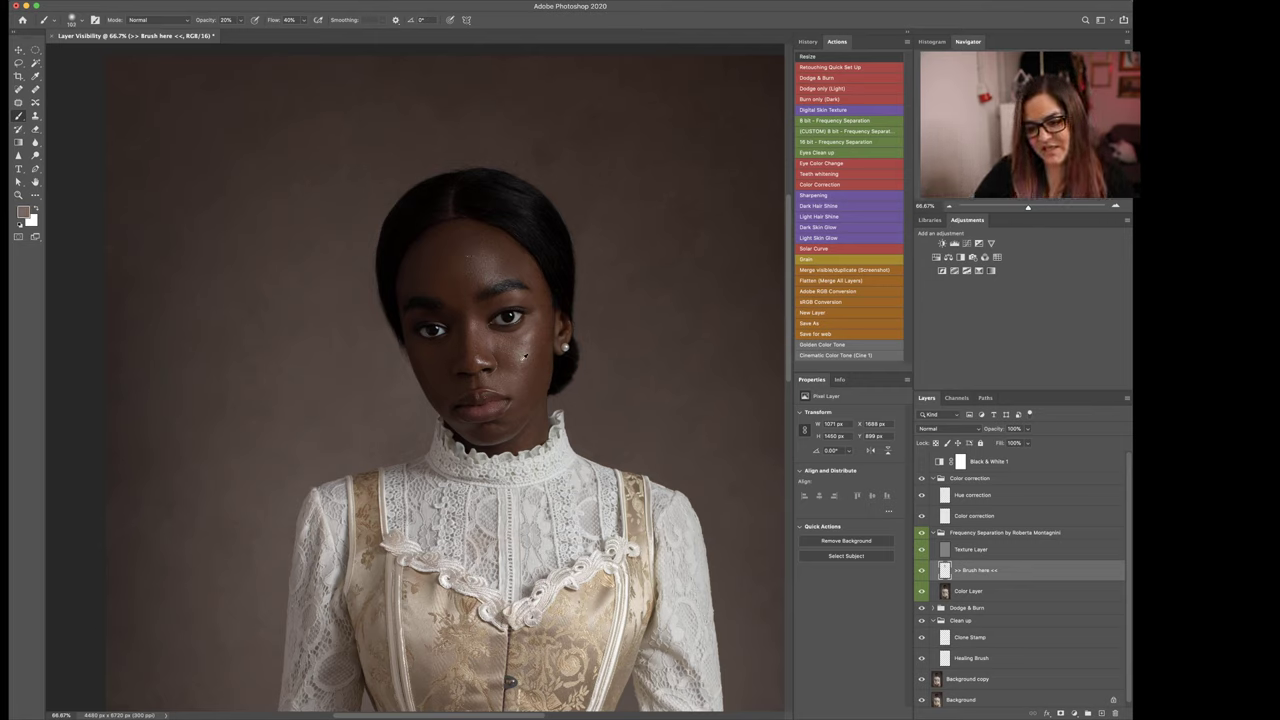
alt+click(514, 367)
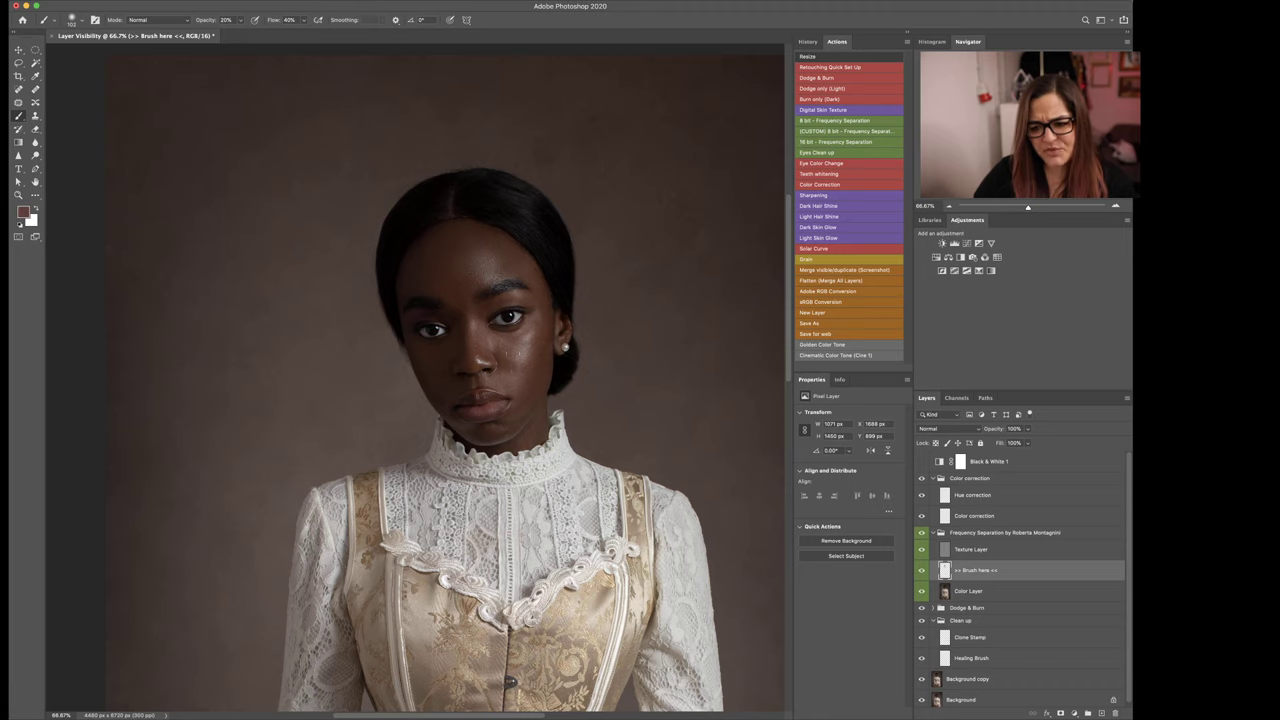
alt+click(522, 358)
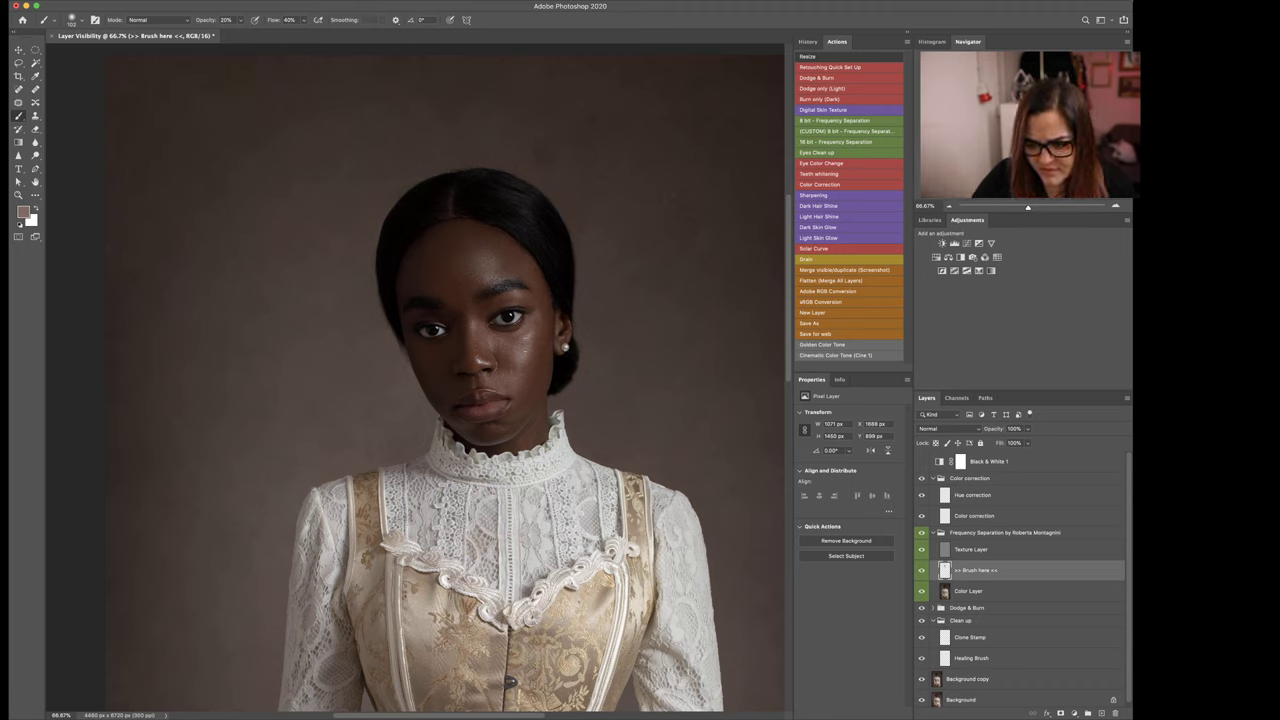
drag(518, 310, 507, 311)
alt+click(492, 275)
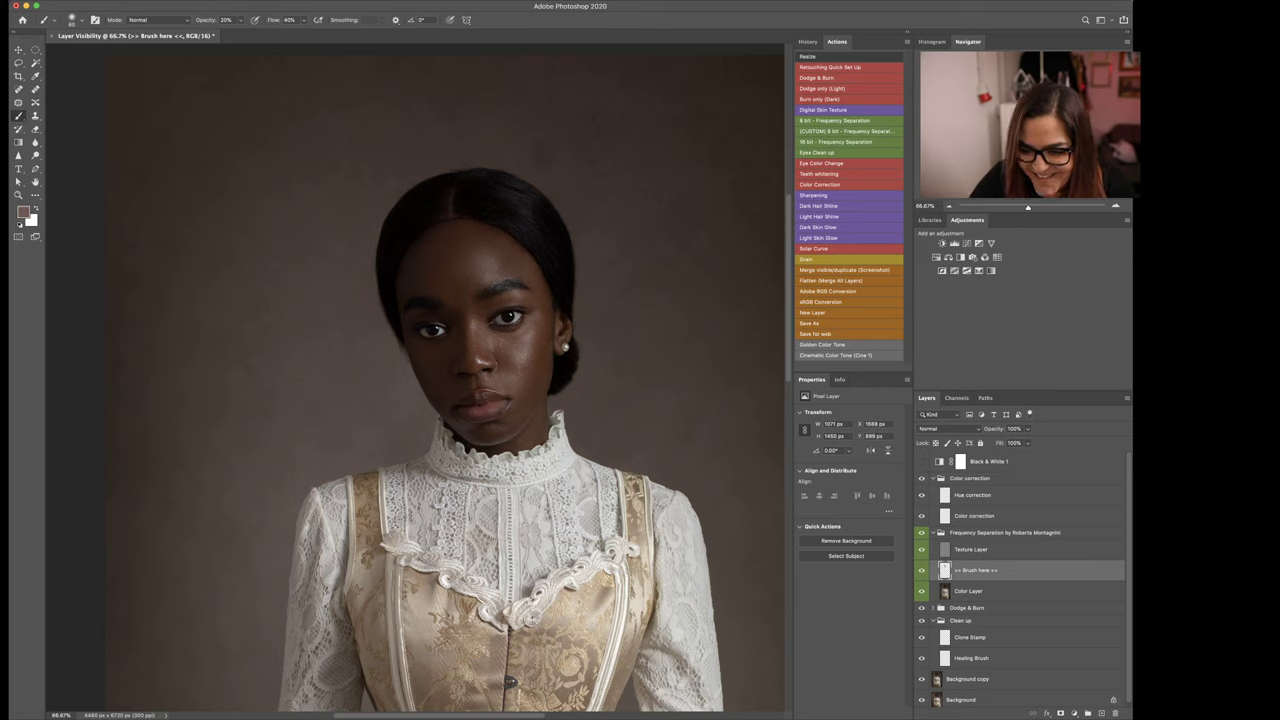
alt+click(565, 346)
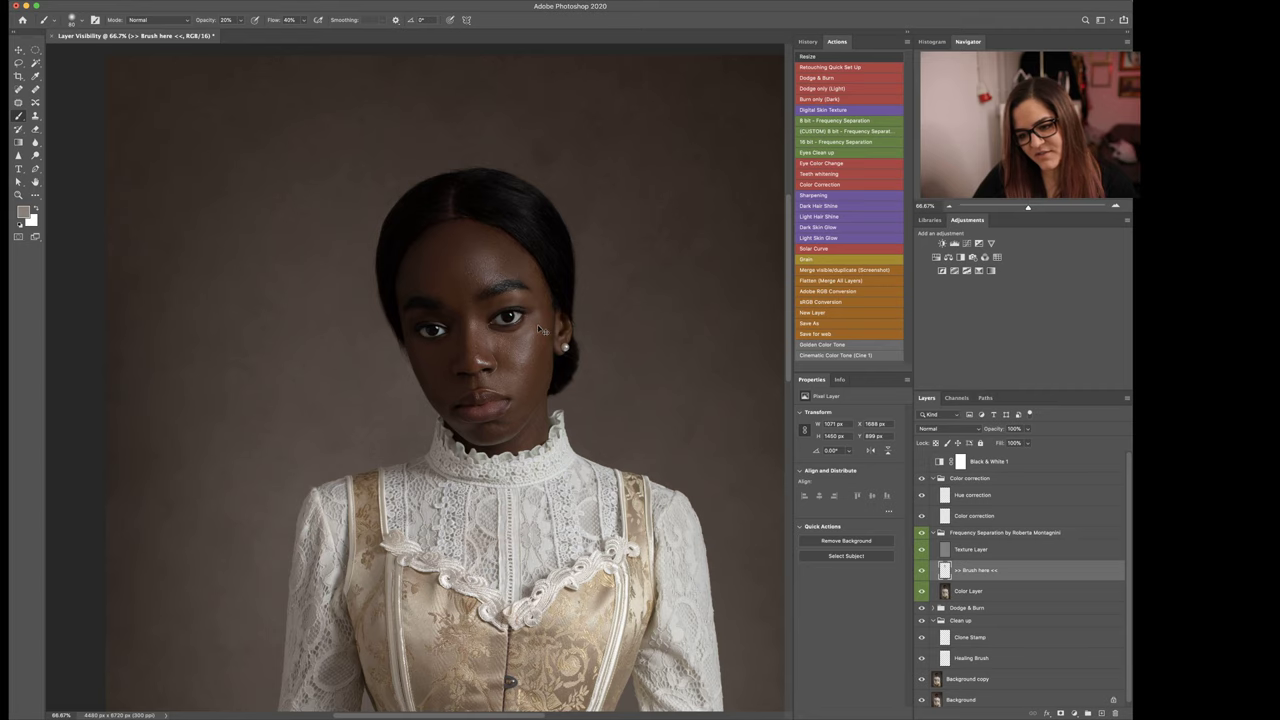
Step: Even out the thumb, back and palm edge of the hand away from the earring side with sampled skin tones
key(super+minus)
key(super+minus)
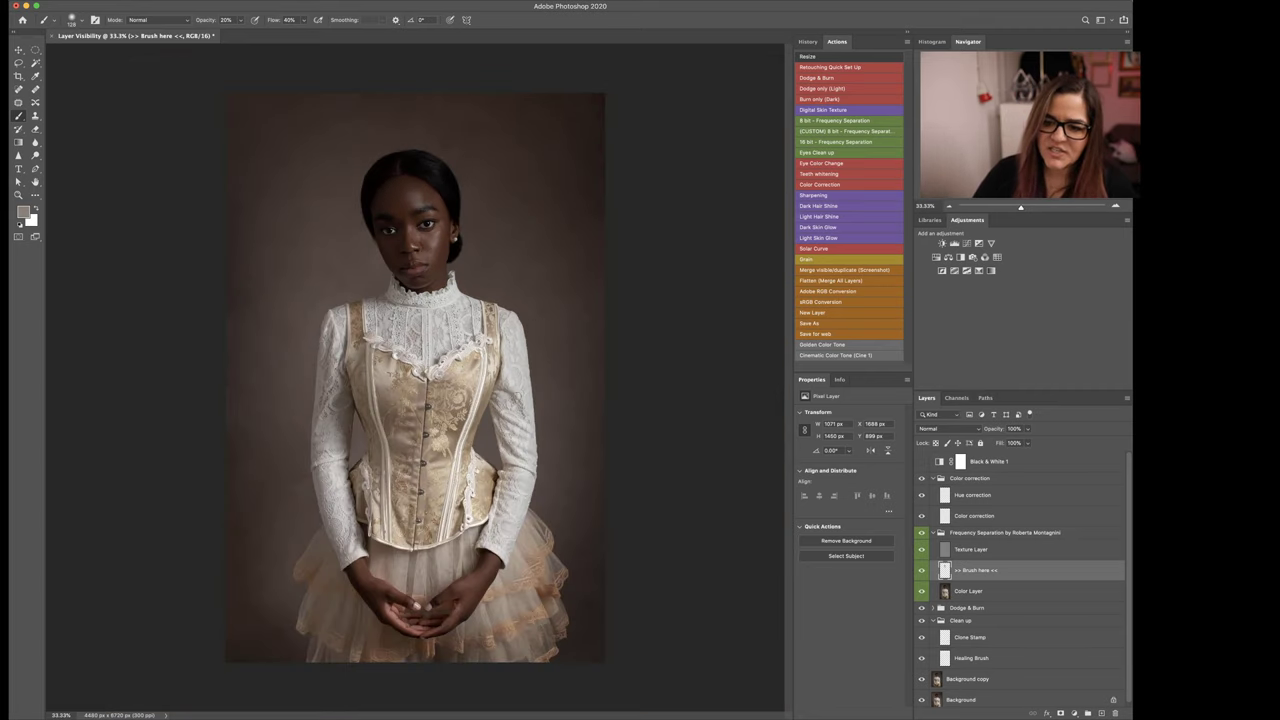
key(super+equal)
key(super+equal)
scroll(536, 212, down, 5)
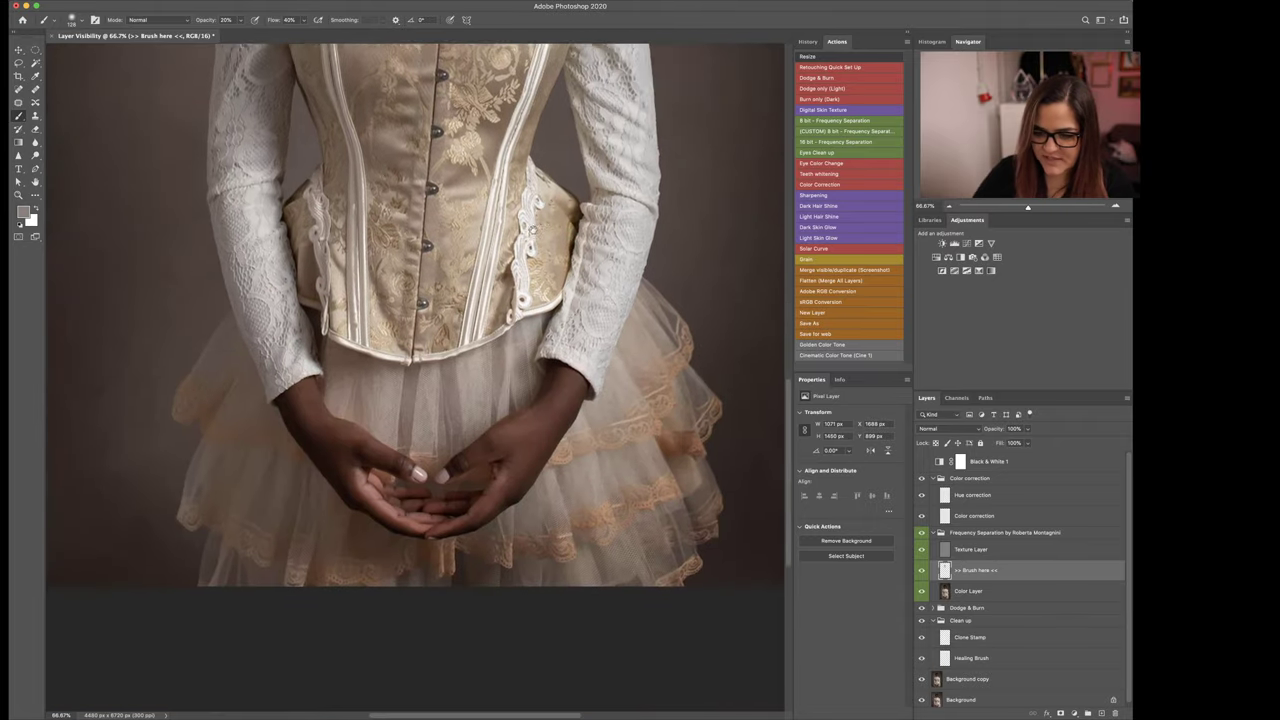
key(super+equal)
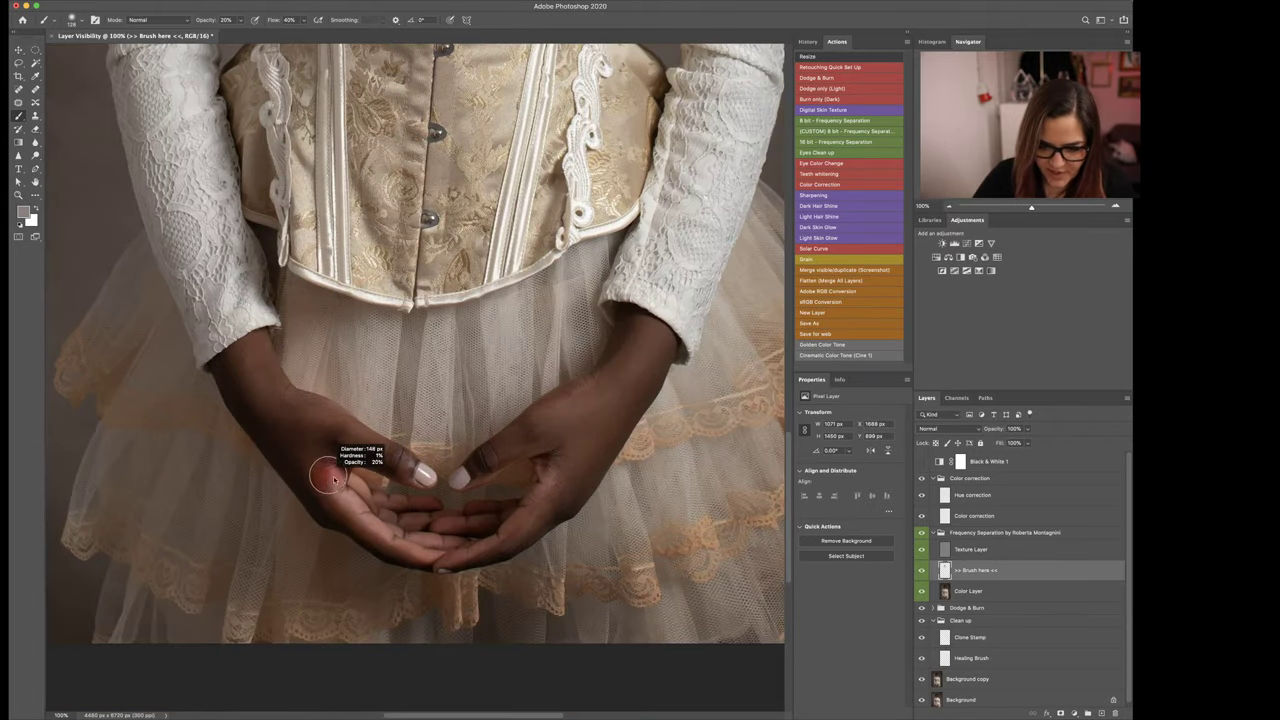
alt+click(333, 498)
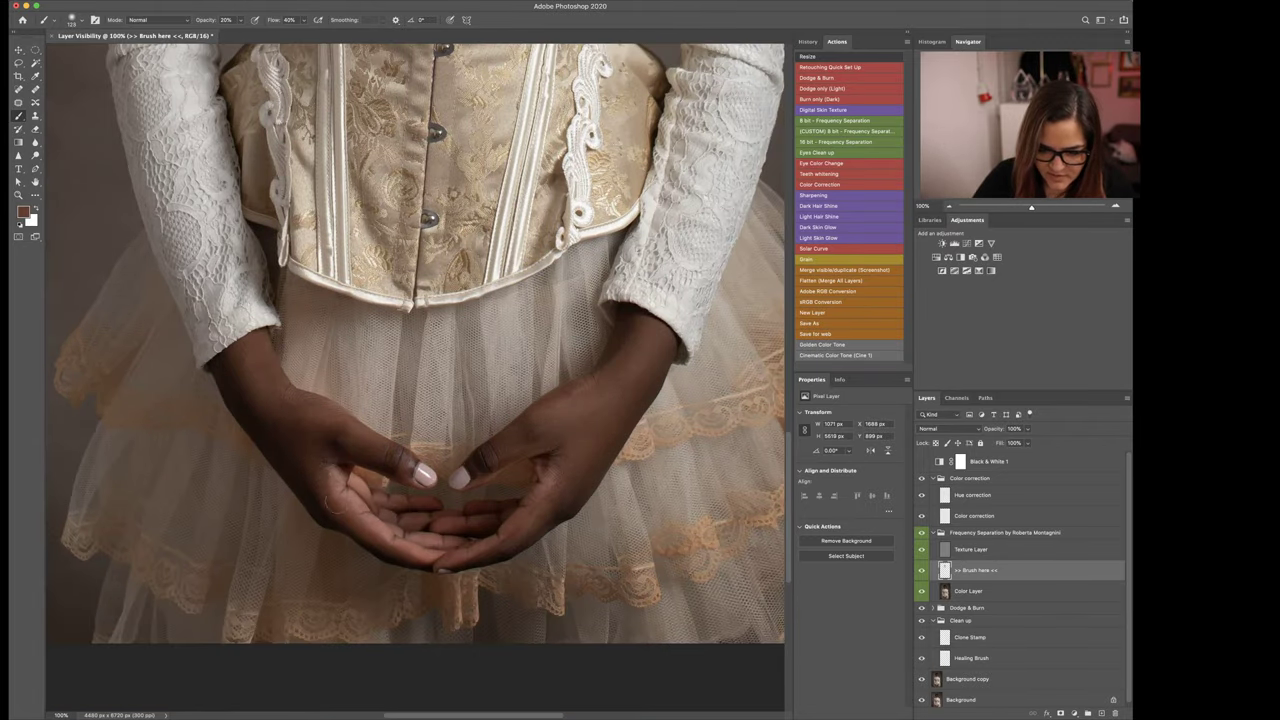
alt+click(308, 428)
mouse_move(359, 449)
mouse_down()
mouse_move(327, 425)
mouse_move(358, 443)
mouse_move(330, 442)
mouse_move(388, 467)
mouse_up()
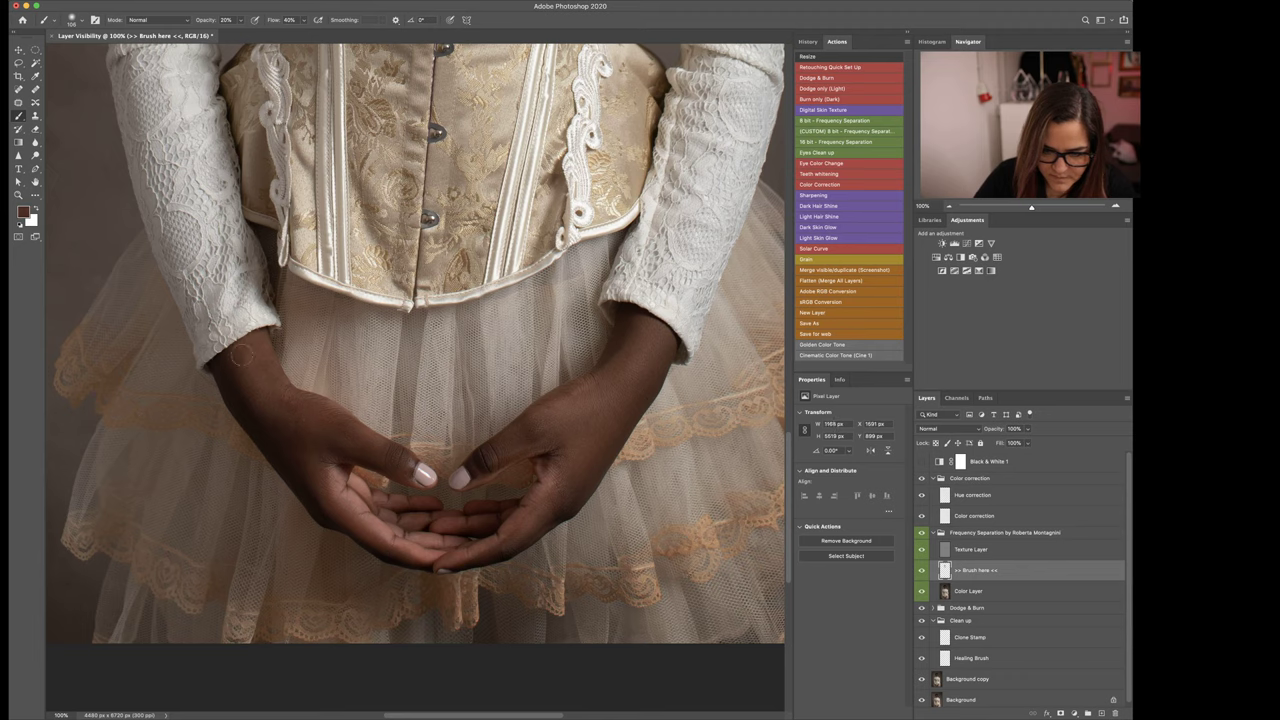
alt+click(305, 458)
drag(326, 460, 343, 505)
alt+click(370, 521)
Step: Smooth the fingers, palm edge and back of the earring-side hand with tones sampled from that hand
drag(547, 545, 534, 545)
alt+click(490, 556)
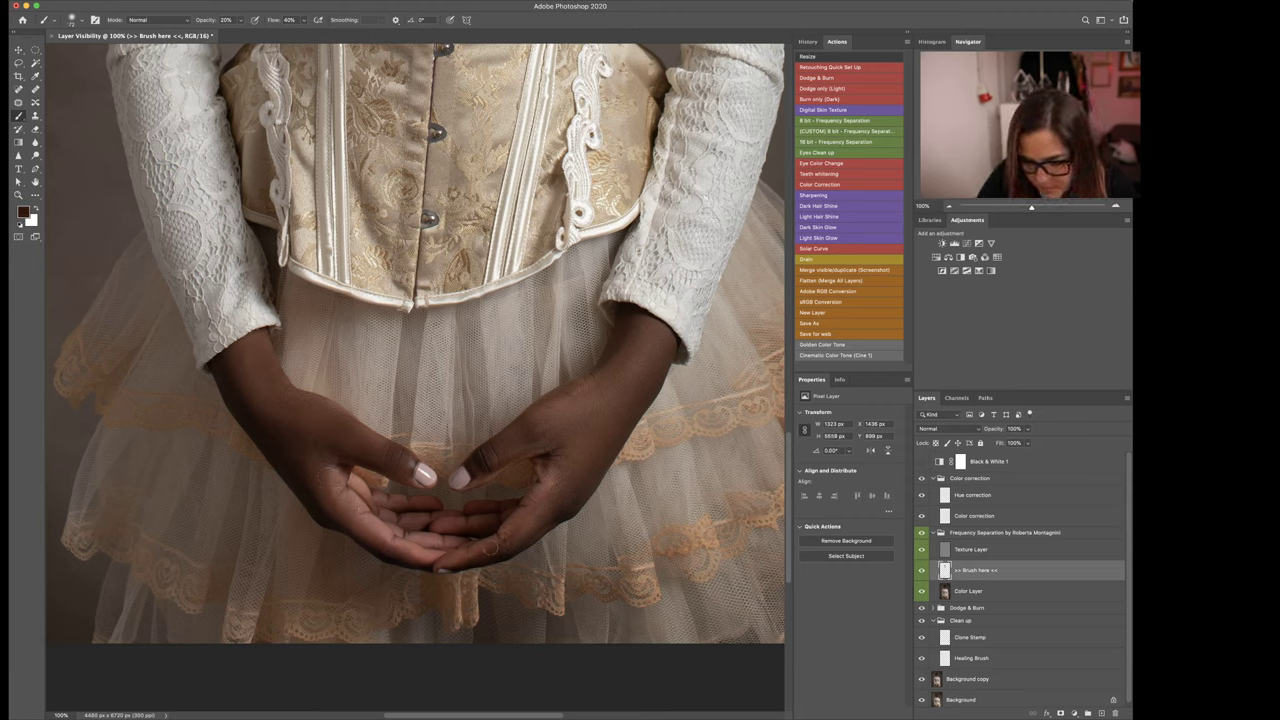
mouse_move(559, 473)
mouse_down()
mouse_move(537, 524)
mouse_move(552, 517)
mouse_move(542, 489)
mouse_move(485, 481)
mouse_up()
alt+click(530, 523)
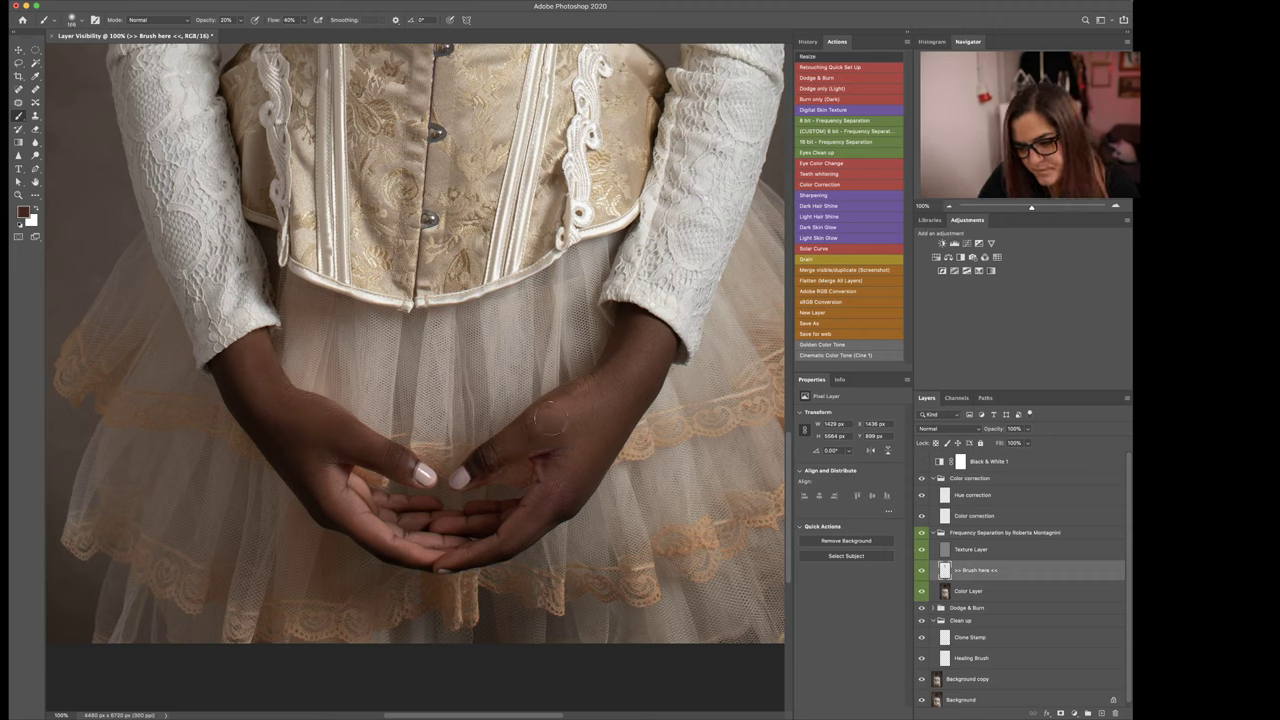
drag(531, 428, 580, 392)
click(577, 462)
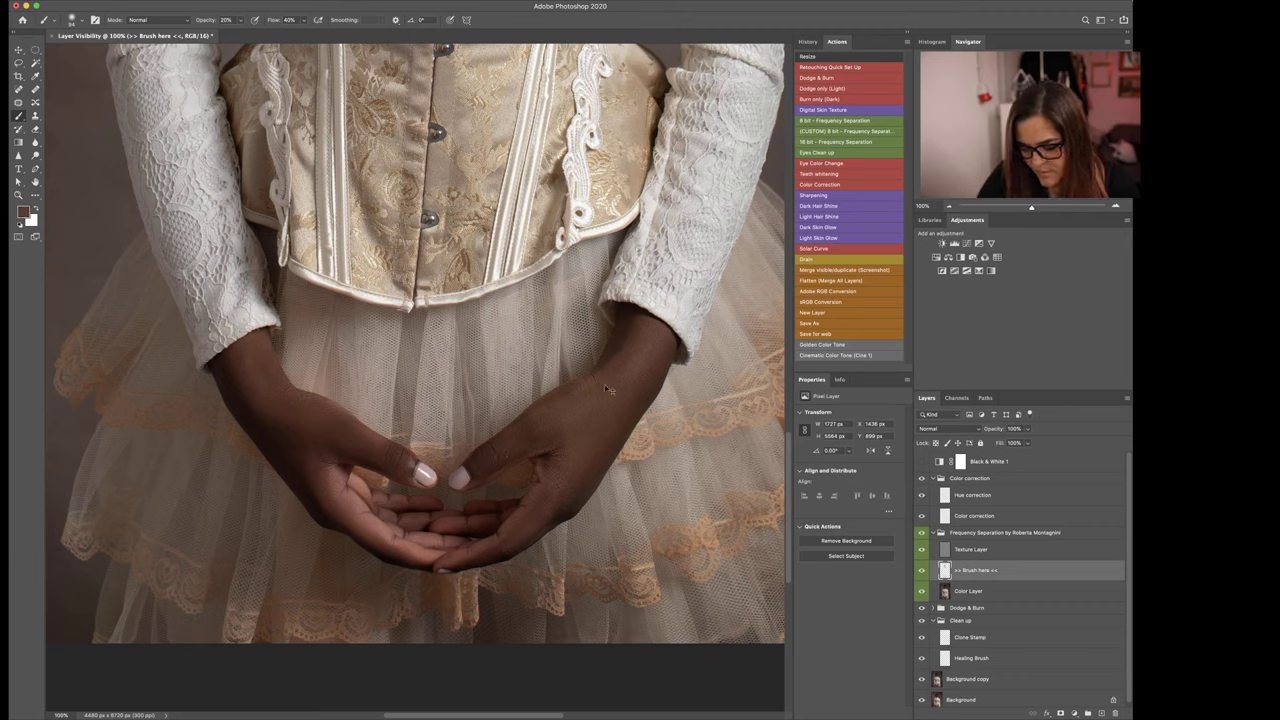
Step: Collapse the Frequency Separation group and compare the portrait with it hidden and shown at 50% and 100% zoom
key(super+minus)
key(super+minus)
scroll(417, 380, up, 10)
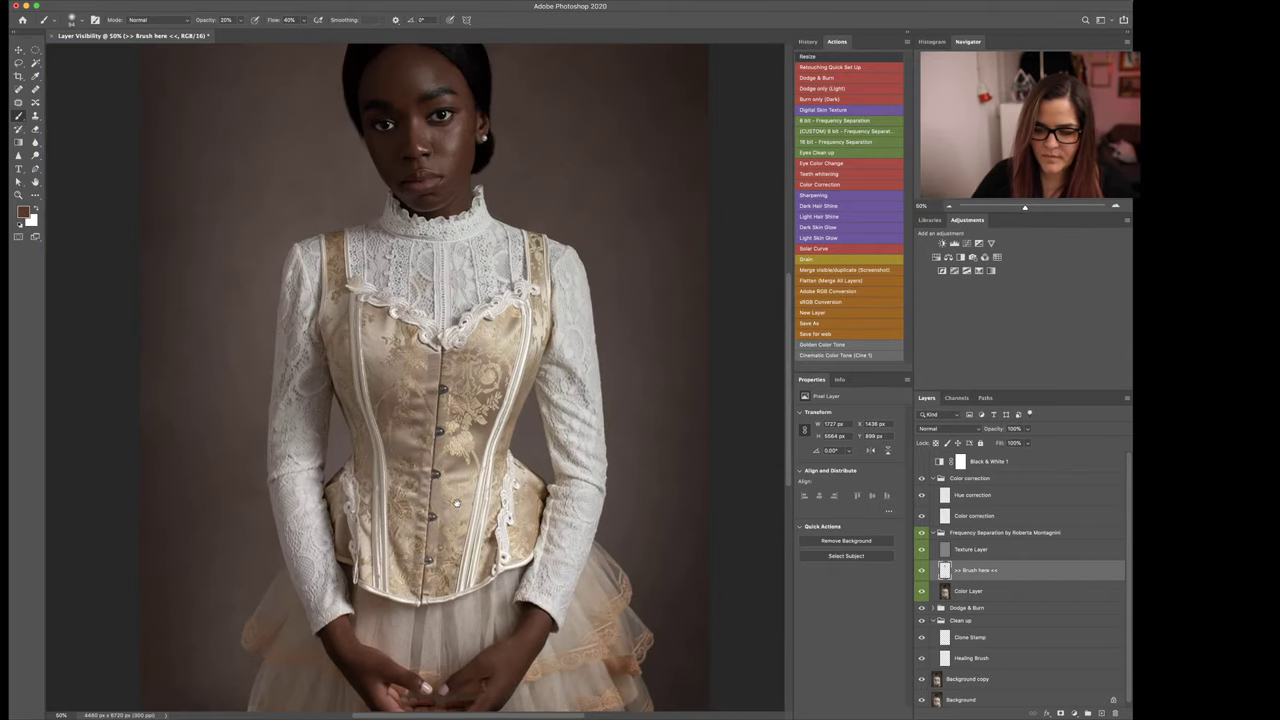
click(935, 533)
click(922, 533)
click(922, 533)
click(922, 534)
click(923, 535)
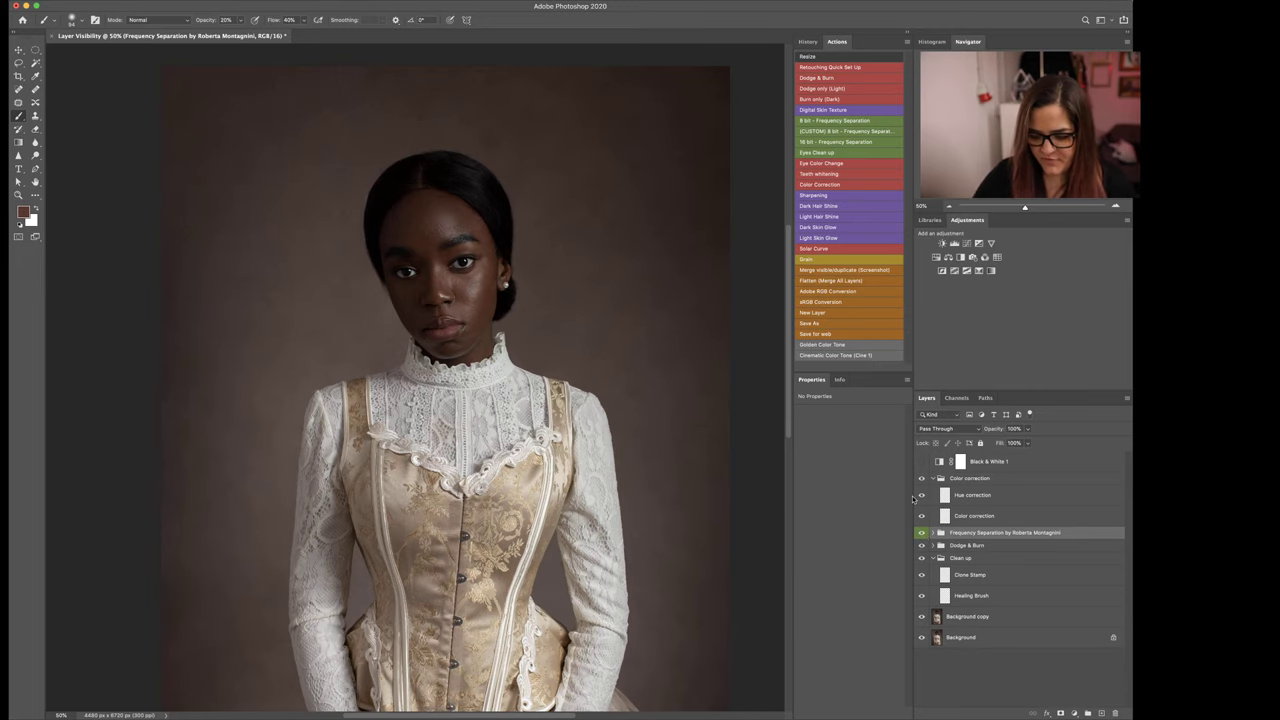
key(super+1)
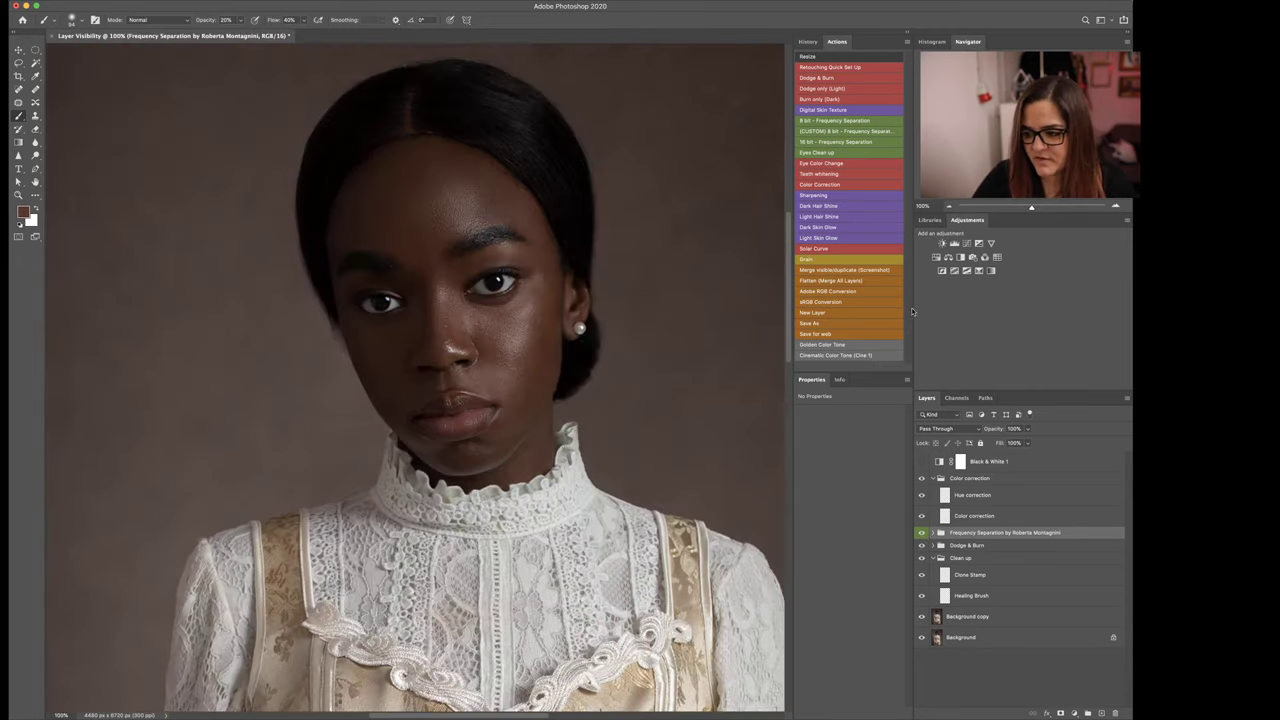
click(922, 534)
click(922, 535)
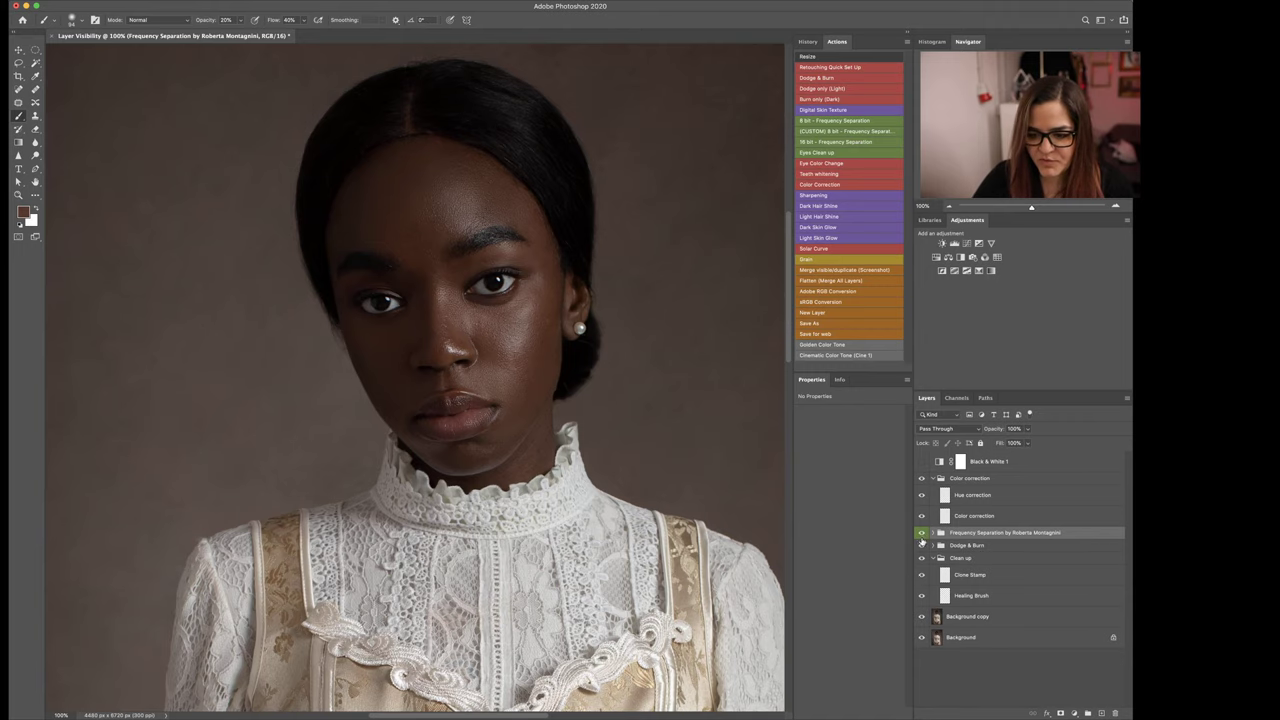
Step: Collapse the Color correction group and compare the portrait with that group hidden and shown
drag(769, 490, 695, 522)
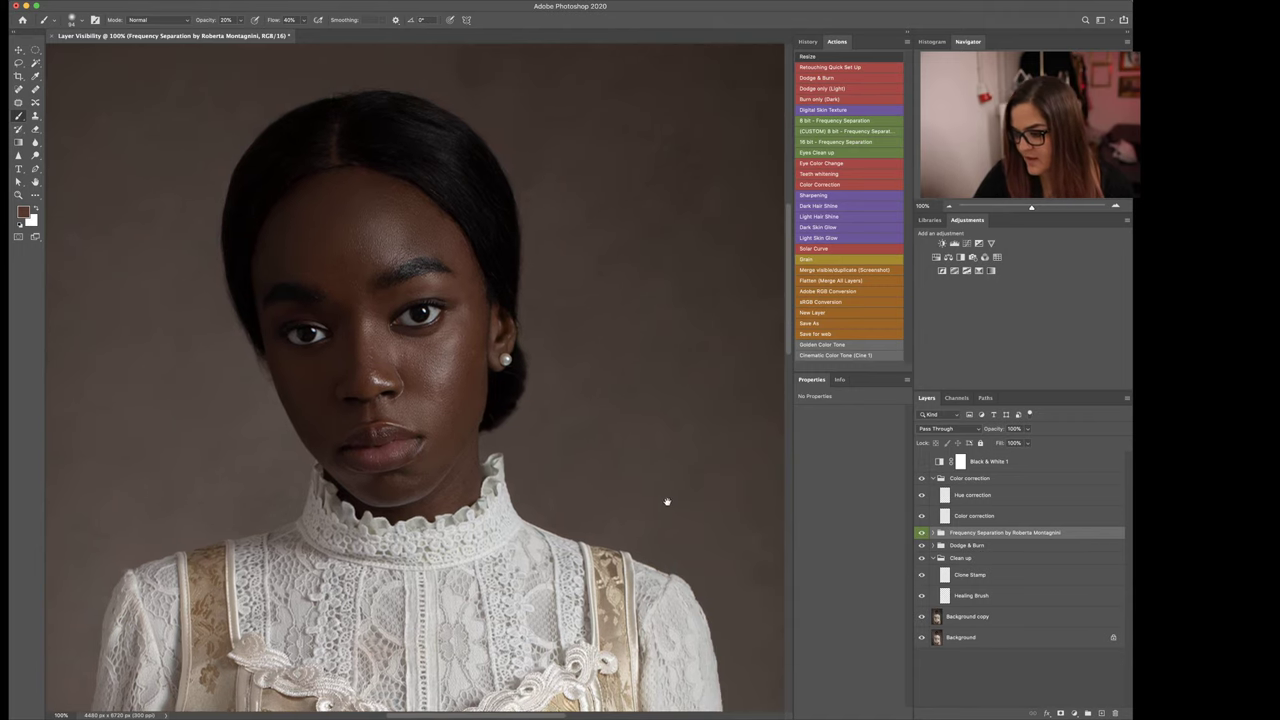
click(938, 480)
click(937, 480)
click(922, 479)
click(922, 479)
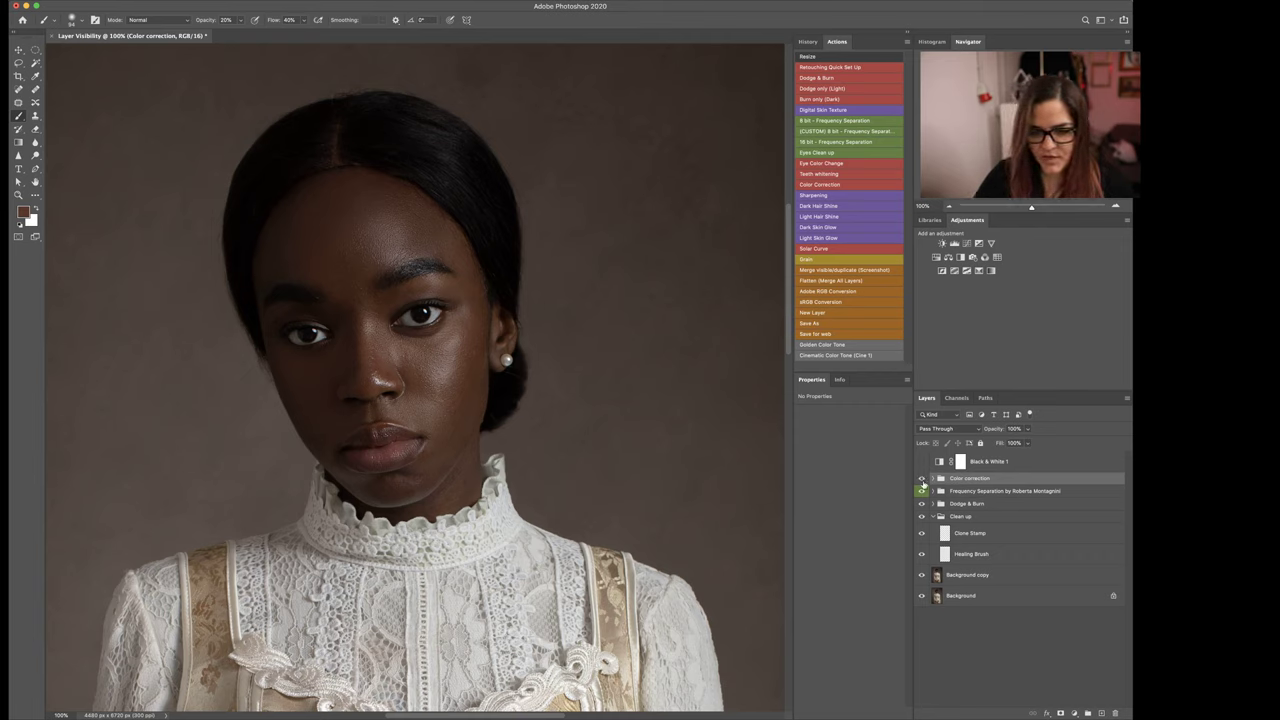
Step: Check the brush layer inside the Frequency Separation group, then collapse the group and compare its effect hidden and shown again
click(932, 491)
click(952, 530)
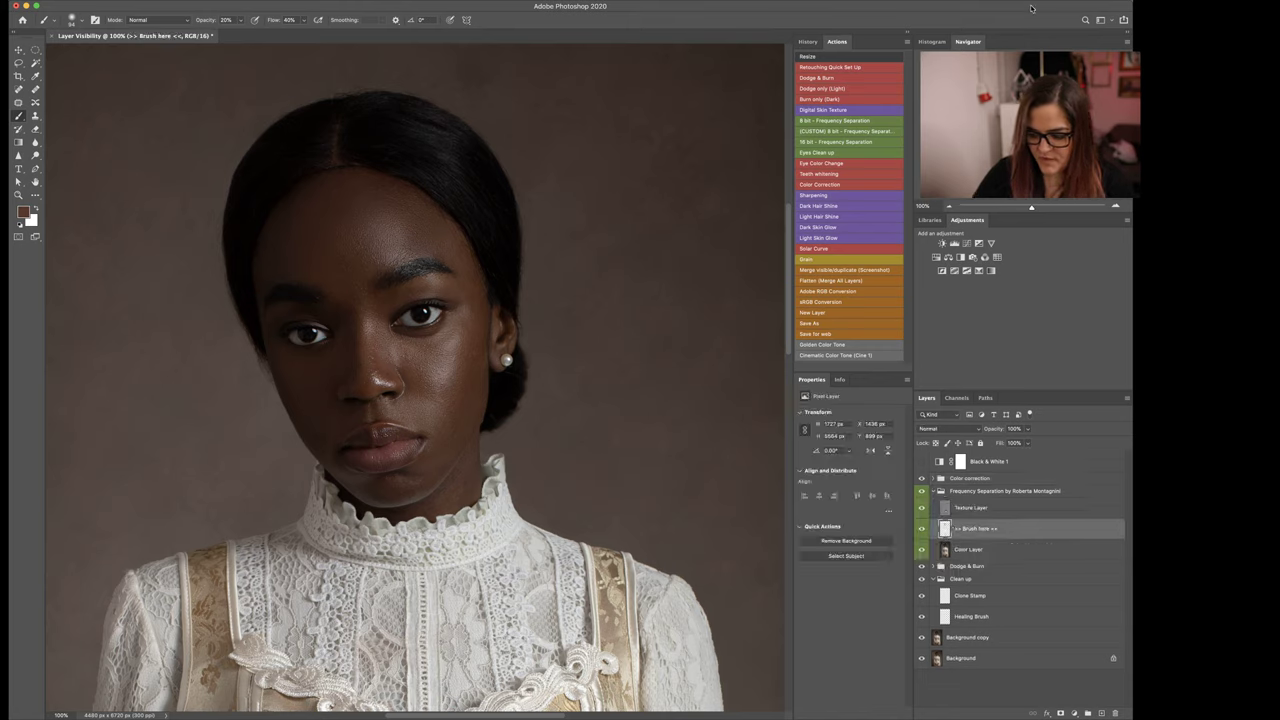
click(933, 491)
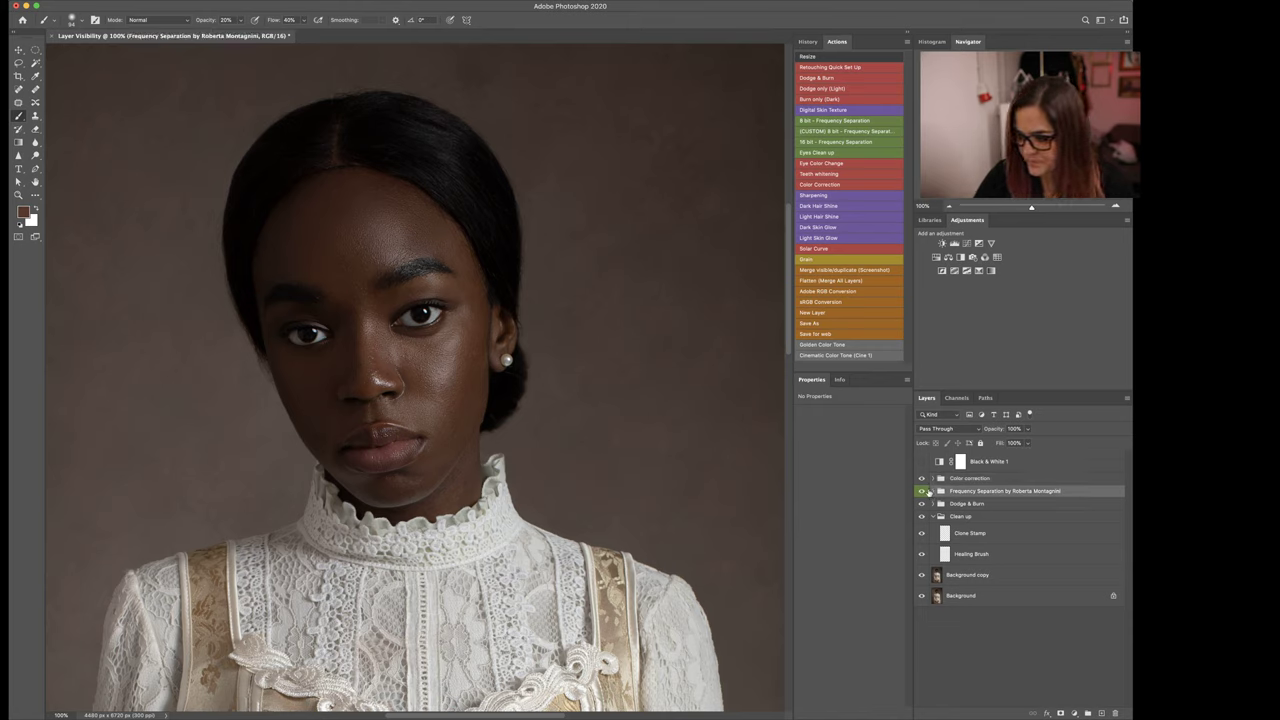
click(921, 491)
click(922, 492)
click(923, 493)
click(923, 493)
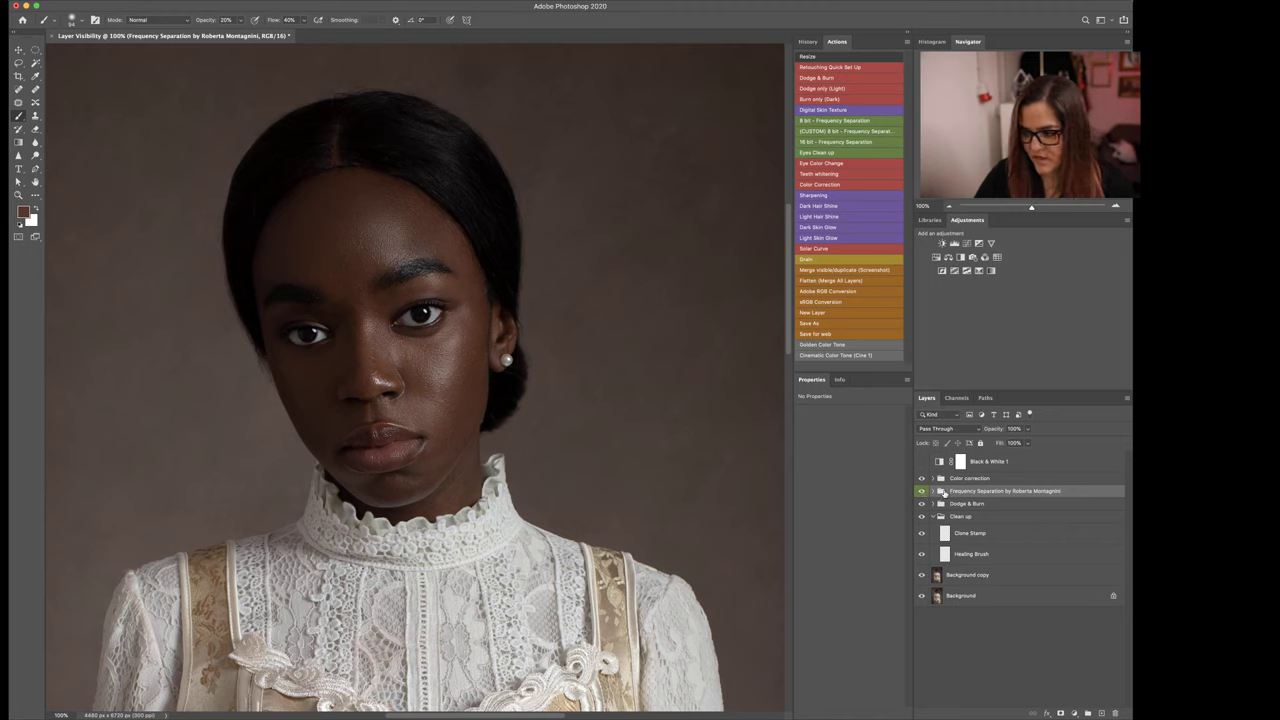
Step: Create new dodge and burn layers with the Dodge only (Light) and Burn only (Dark) actions and place both above Black & White 1
click(934, 517)
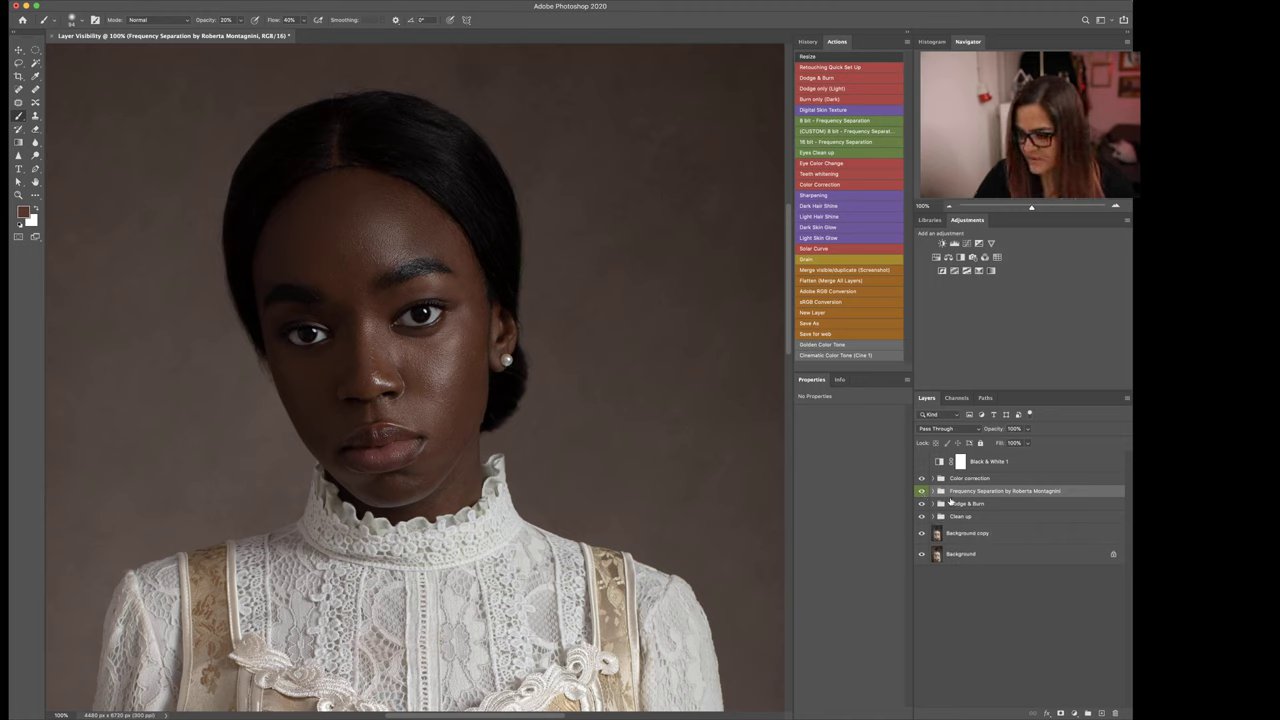
click(856, 93)
click(857, 101)
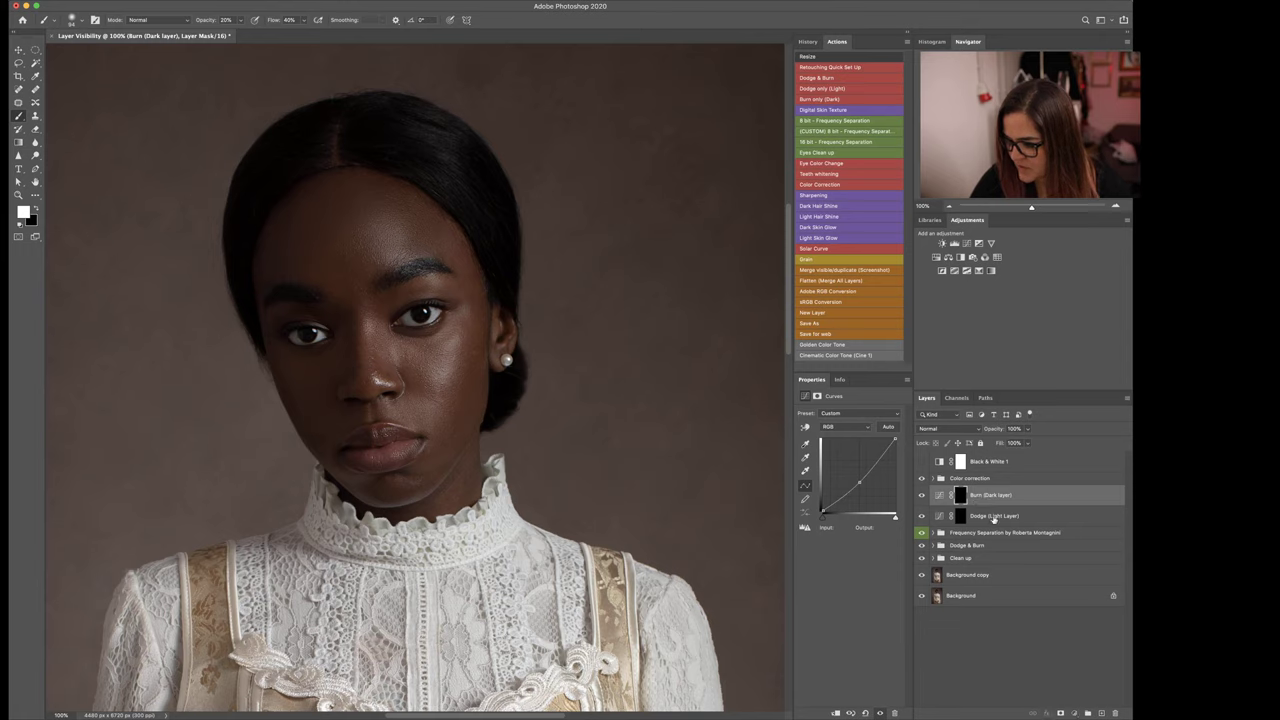
shift+click(994, 518)
key(super+shift+bracketright)
Step: Try removing the Black & White 1 adjustment layer and undo the deletion
click(996, 504)
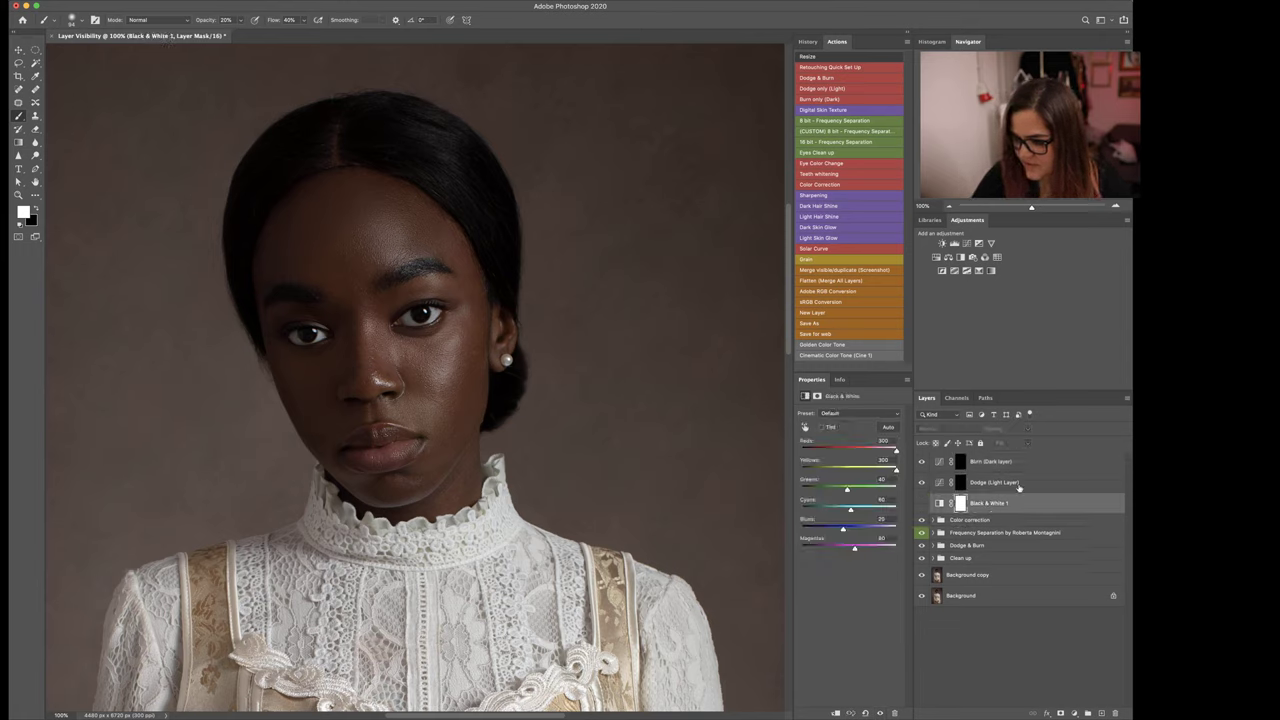
key(v)
key(BackSpace)
key(super+z)
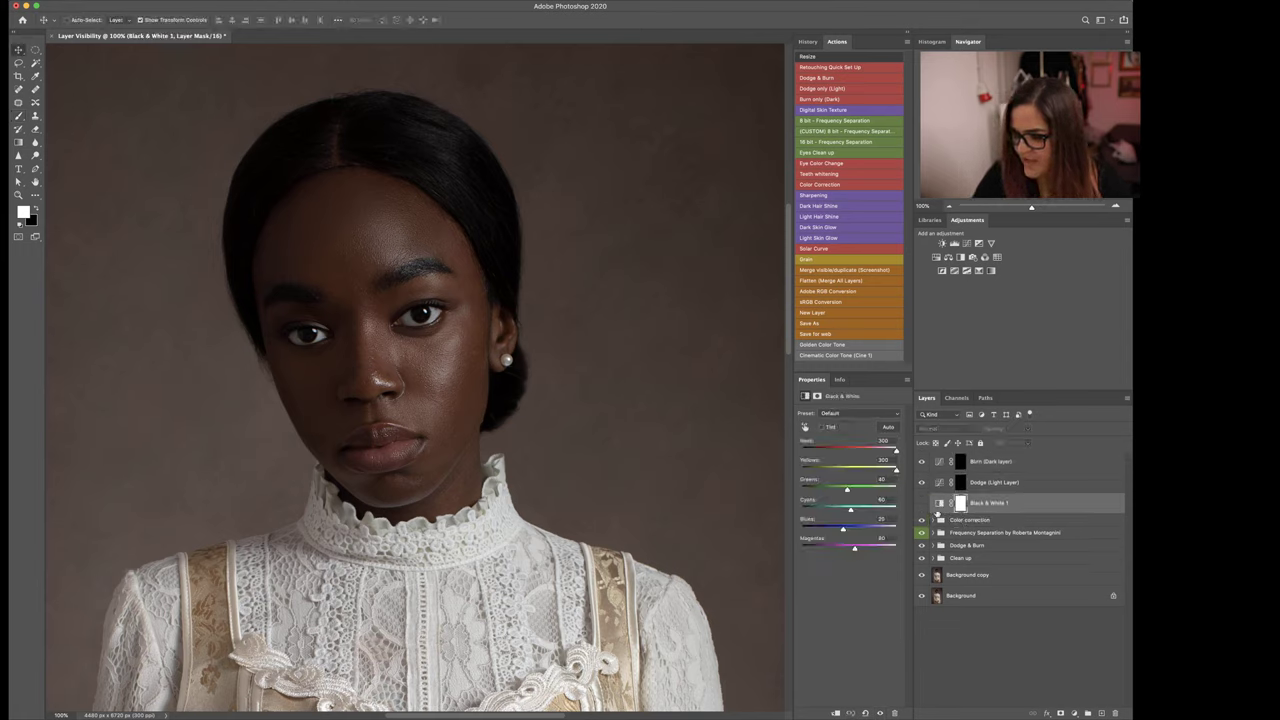
Step: Hide the Dodge and Burn layers, show Black & White 1, and compare the monochrome portrait with the Frequency Separation group hidden and shown
click(921, 482)
click(921, 461)
click(922, 503)
click(921, 503)
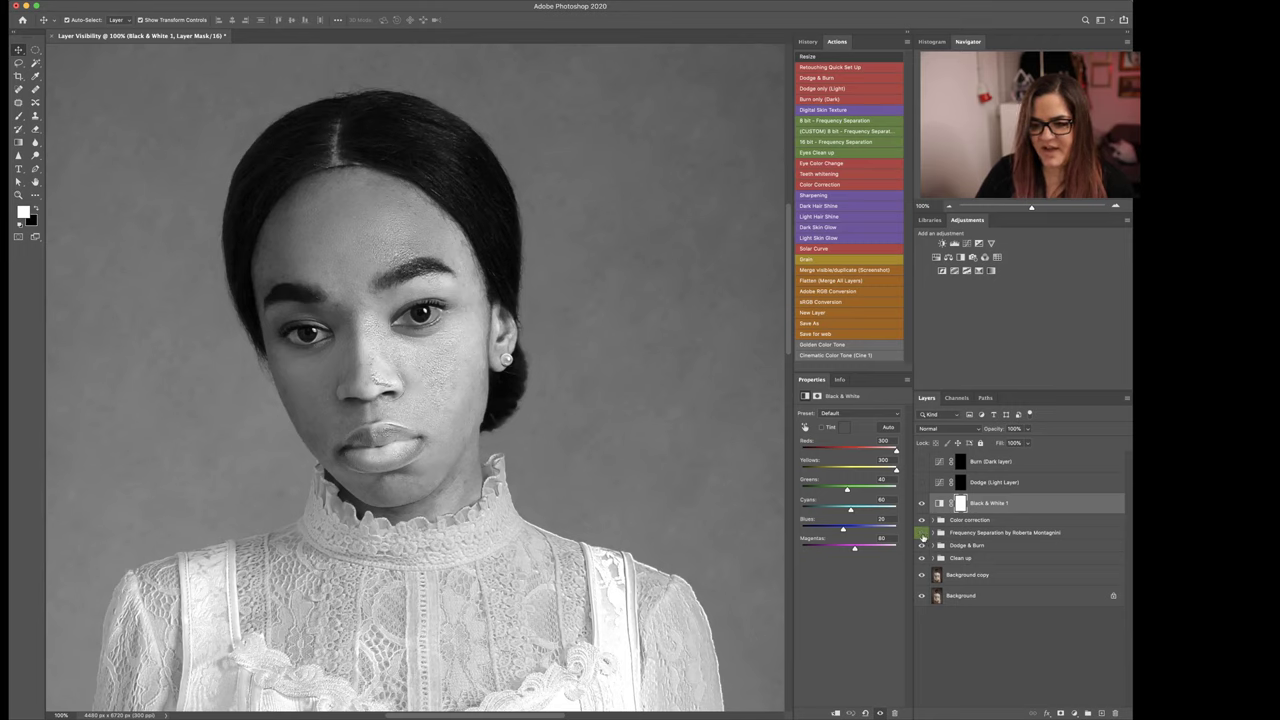
click(922, 533)
click(922, 533)
click(922, 533)
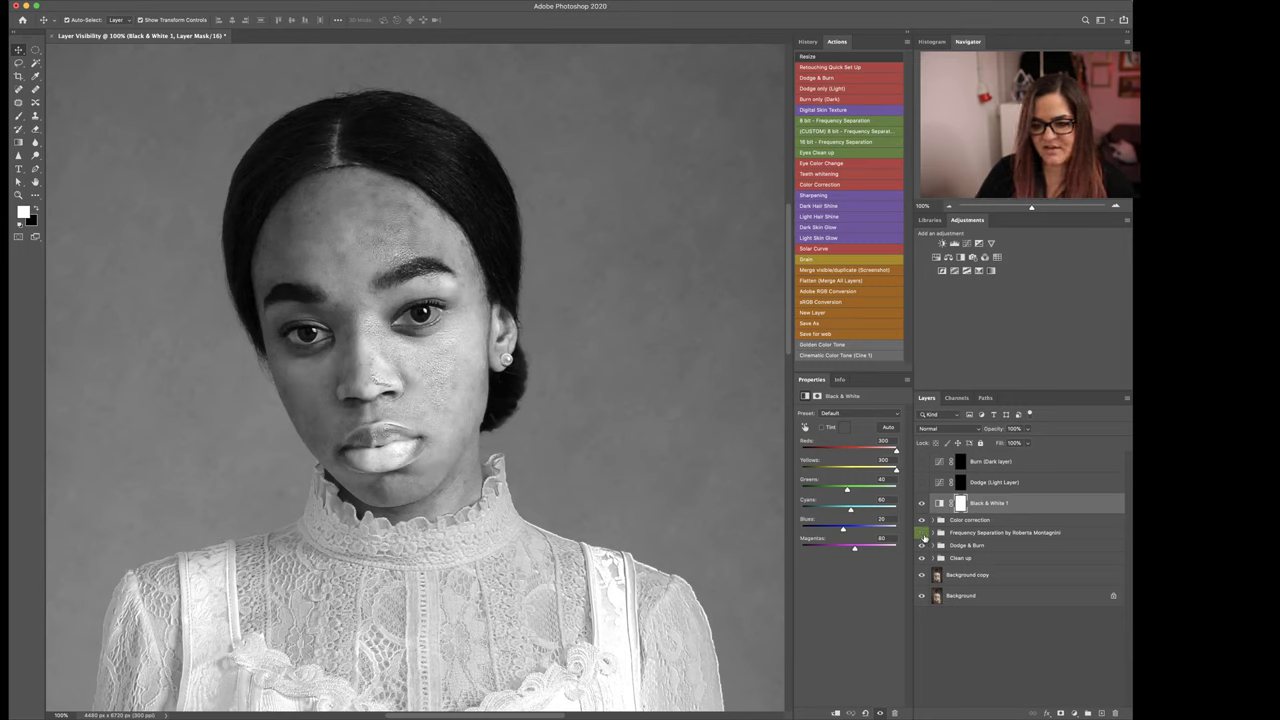
click(922, 533)
Step: Delete the Black & White 1 adjustment layer and show the Dodge (Light Layer) and Burn (Dark layer) again
click(994, 505)
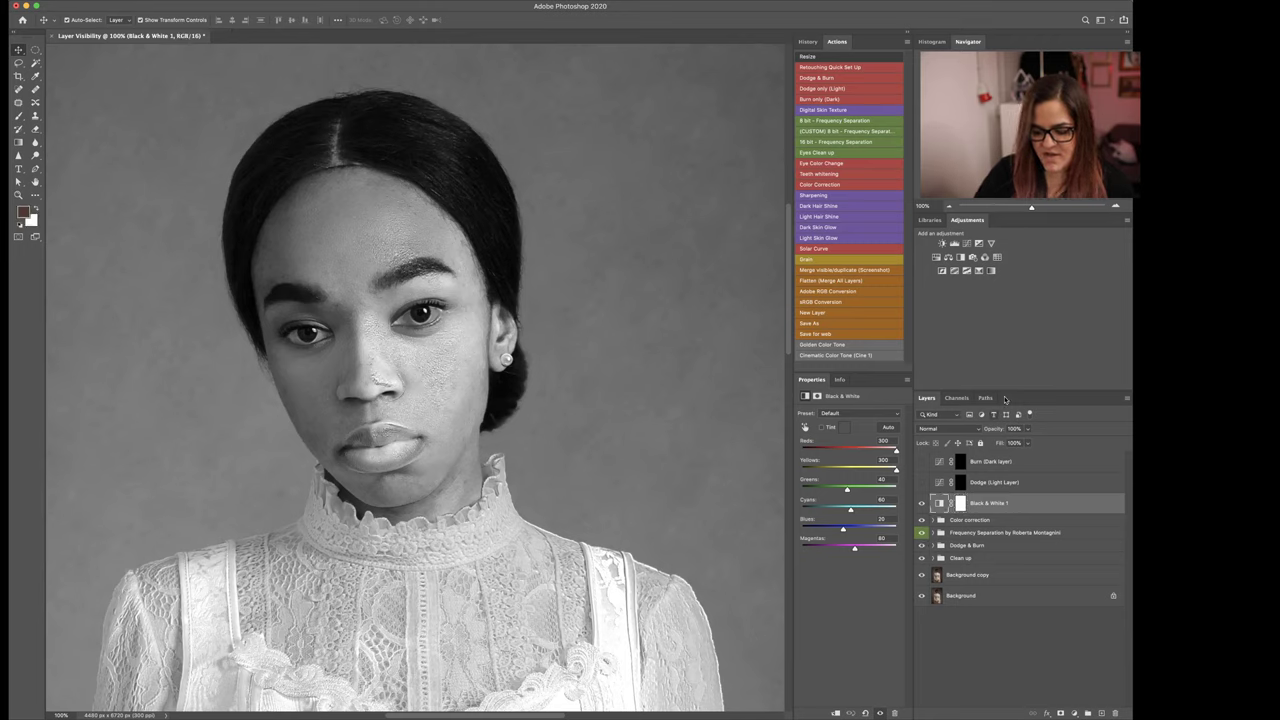
key(Delete)
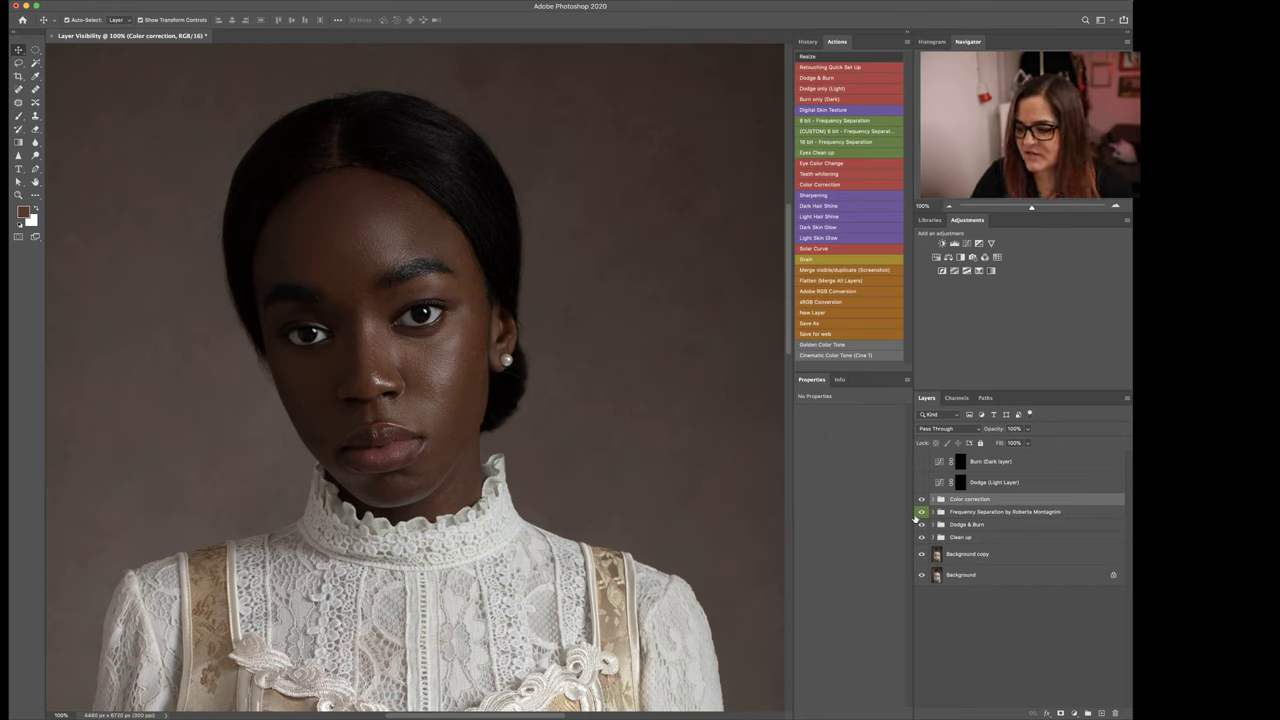
click(921, 482)
click(921, 461)
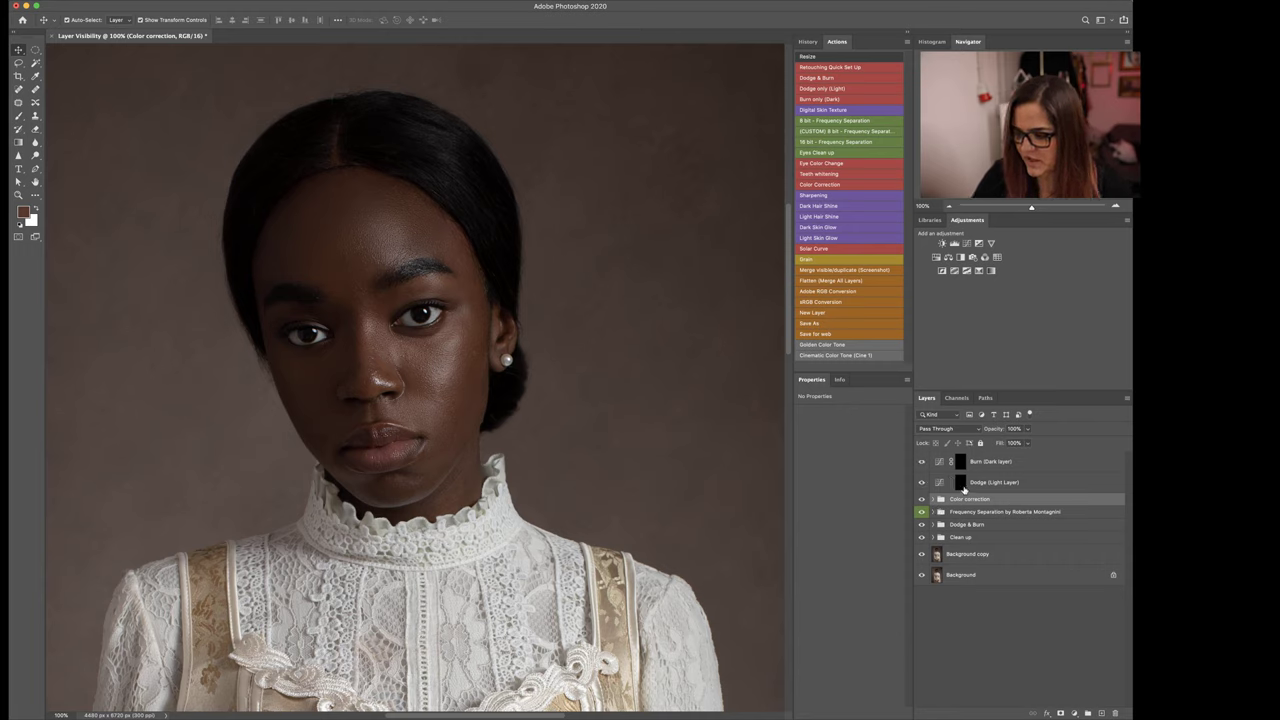
Step: Lighten areas of the face on the Dodge (Light Layer) mask with a white brush at 2% flow
click(963, 486)
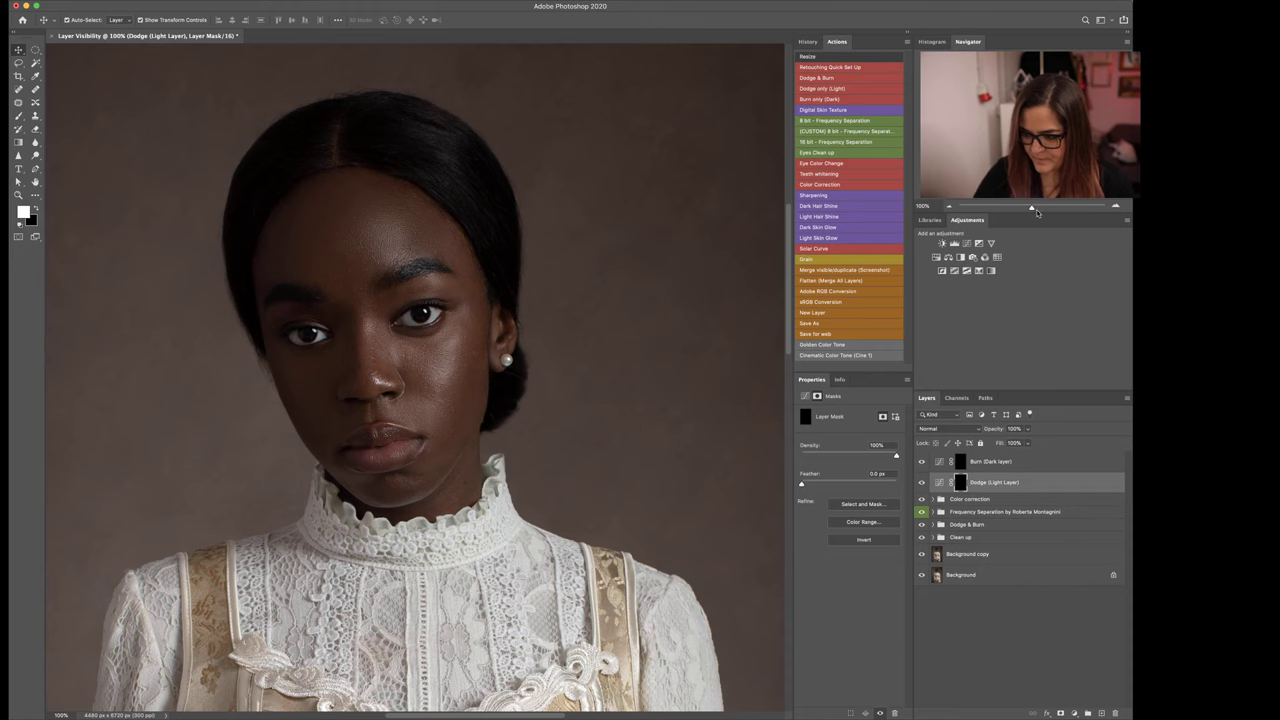
key(ctrl+plus)
key(b)
drag(458, 331, 440, 331)
key(shift+0)
key(shift+2)
shift+click(958, 482)
shift+click(958, 483)
drag(424, 304, 416, 304)
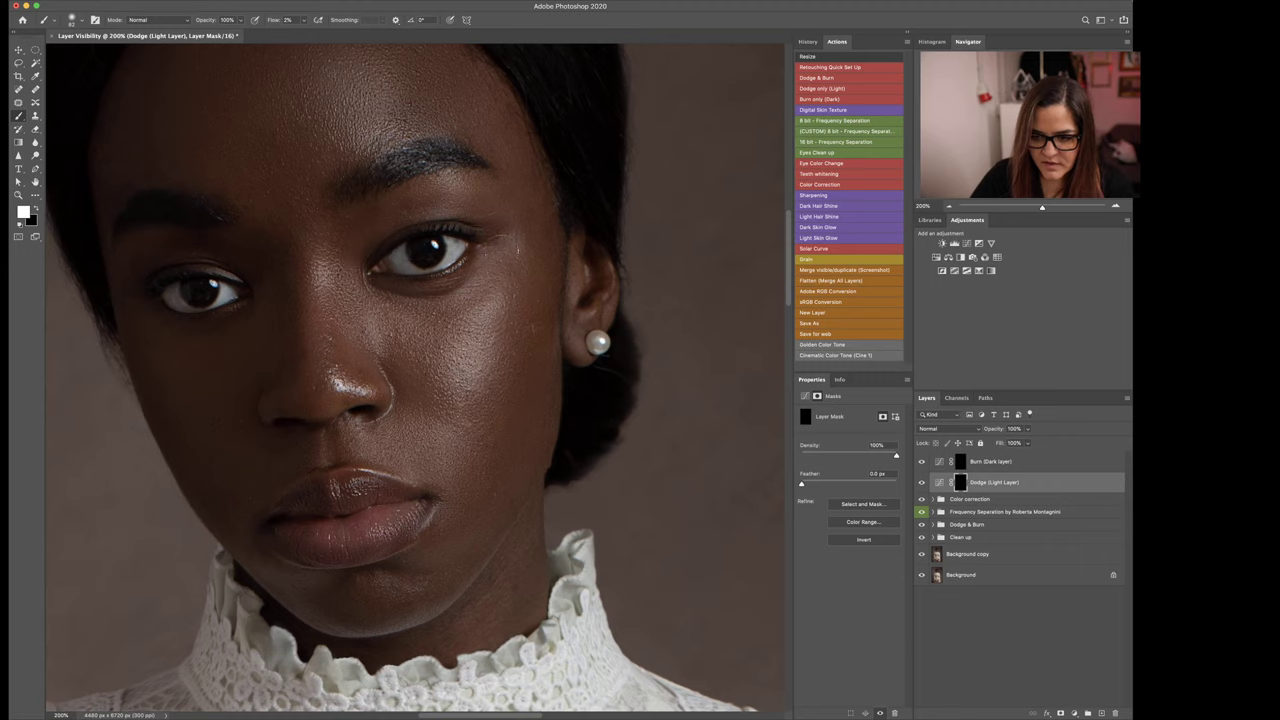
drag(397, 506, 380, 506)
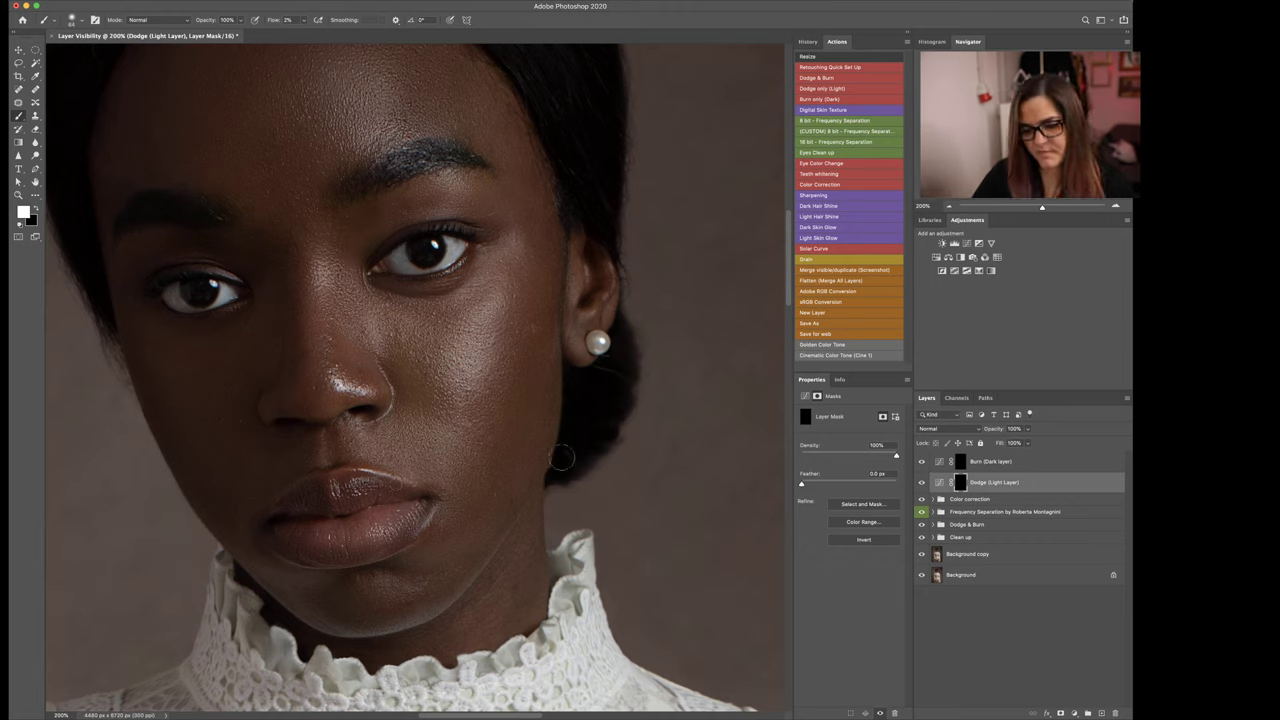
Step: Darken the face contours on the Burn (Dark layer) mask at 2% flow, comparing the portrait with that layer hidden and shown
click(985, 461)
mouse_move(520, 314)
mouse_down()
mouse_move(540, 314)
mouse_move(535, 365)
mouse_up()
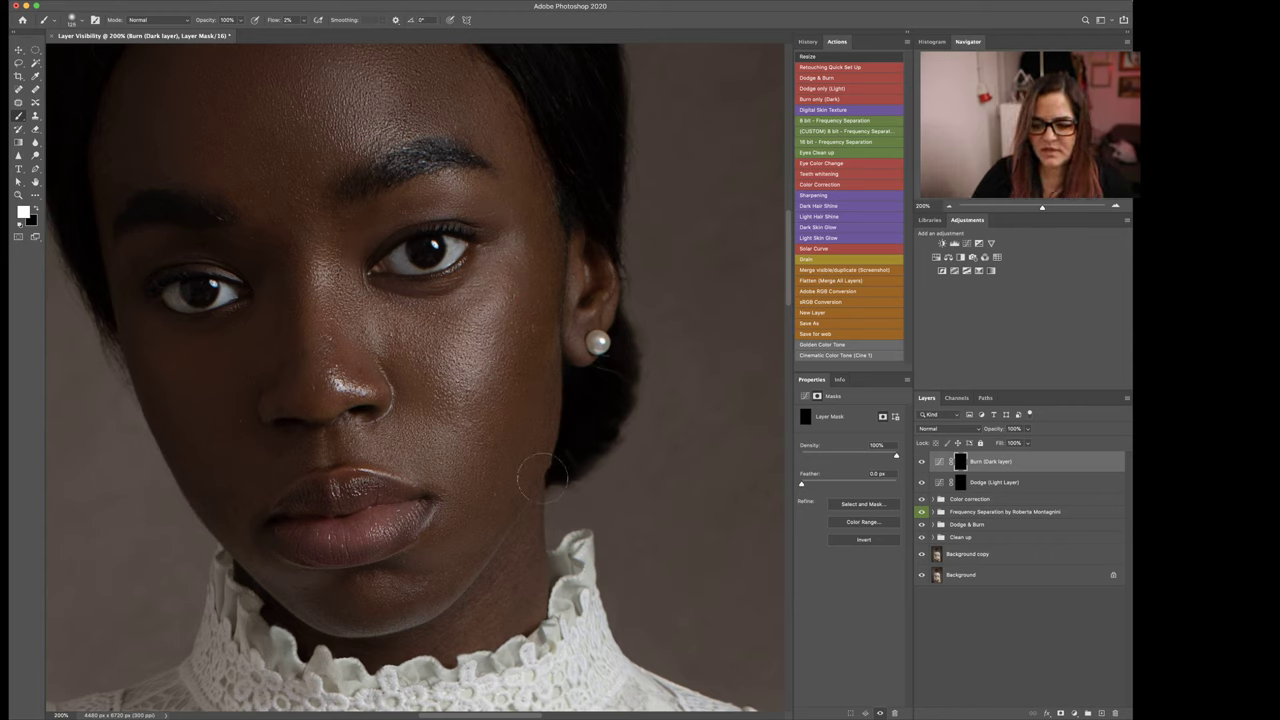
drag(511, 590, 493, 591)
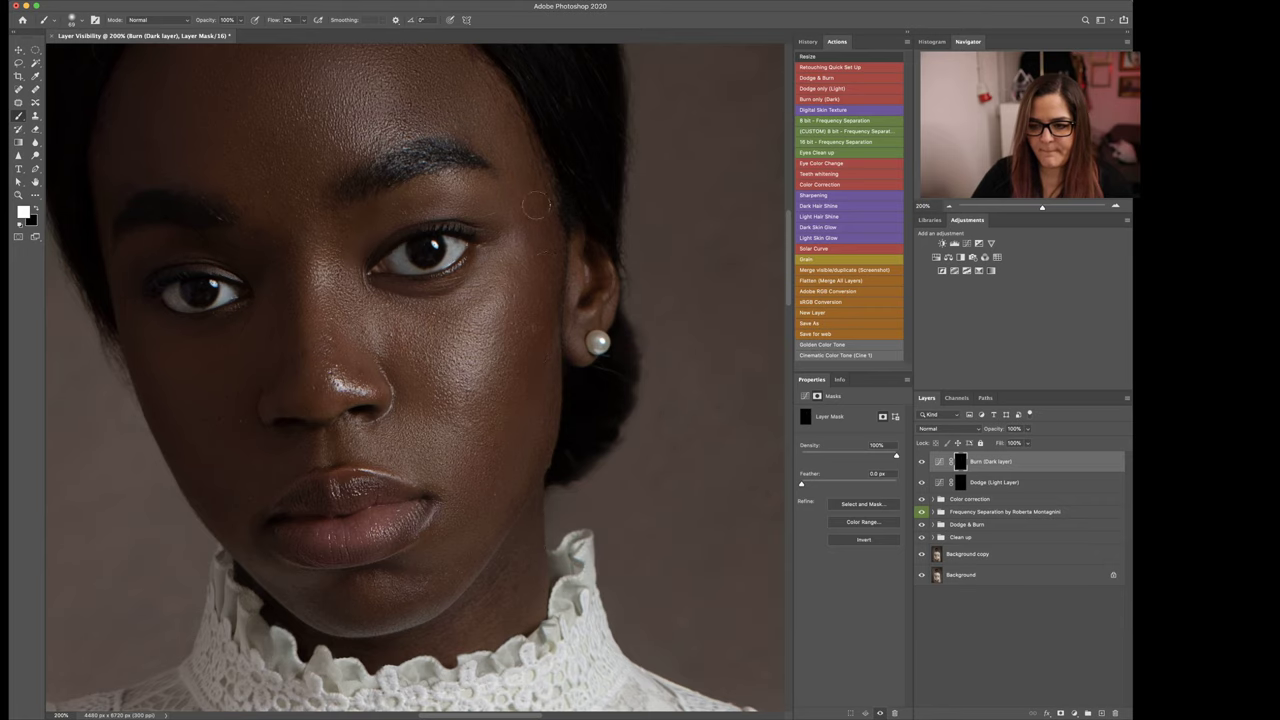
key(super+minus)
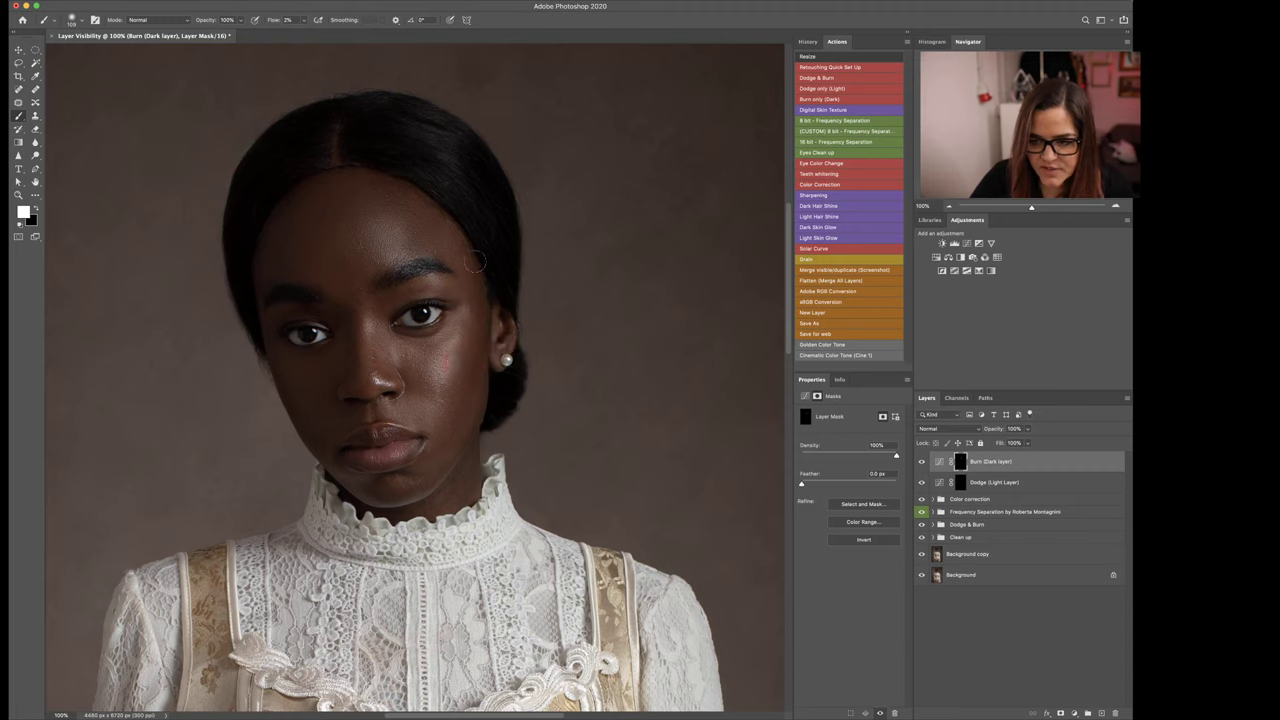
drag(383, 208, 391, 208)
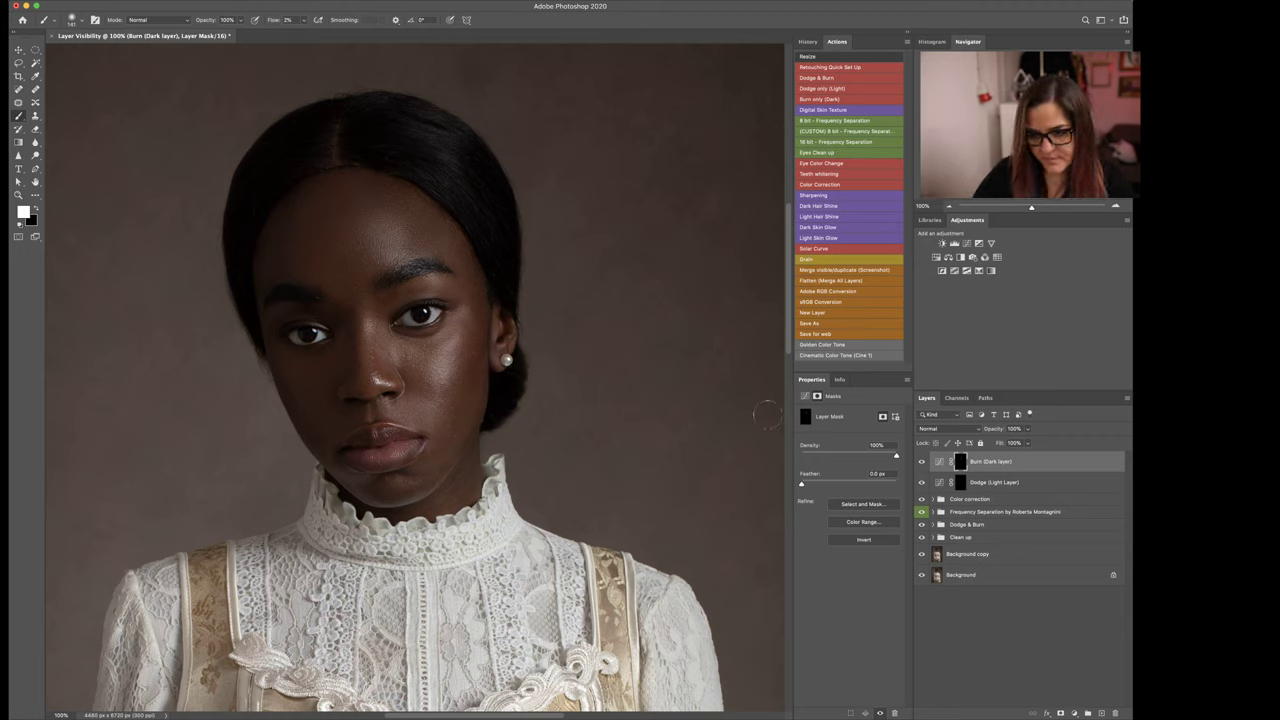
click(922, 462)
click(924, 464)
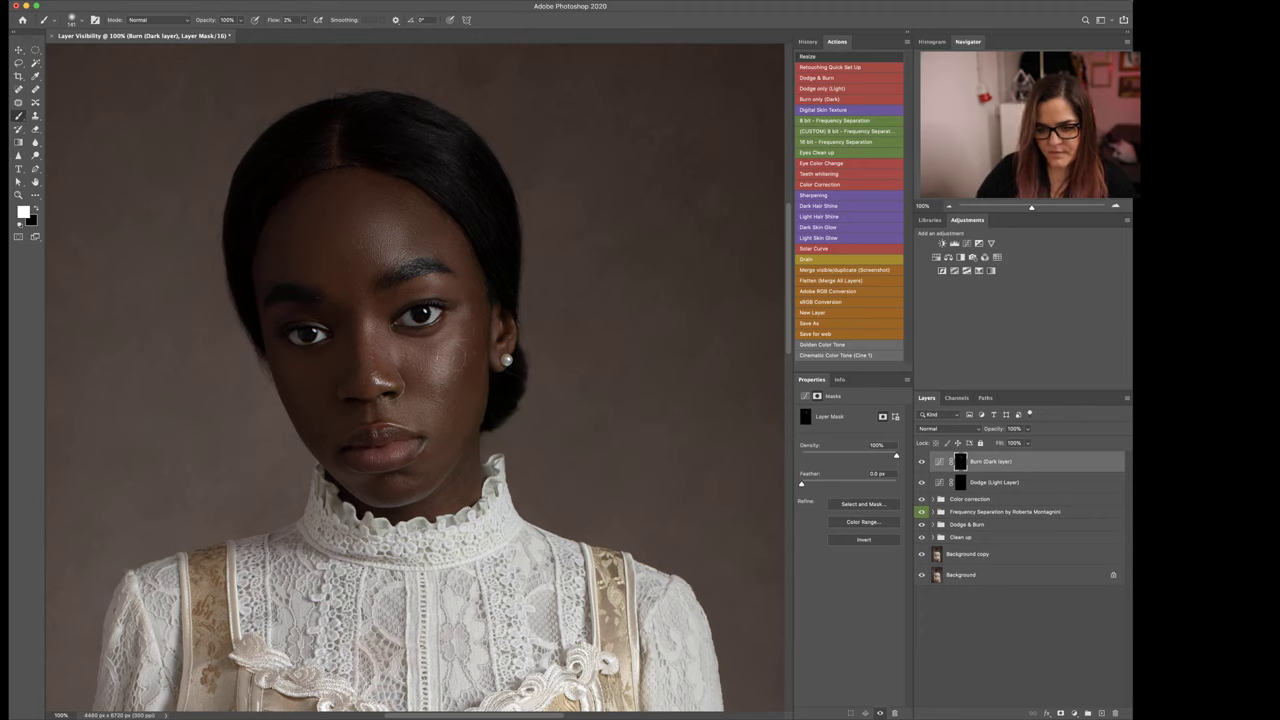
drag(349, 416, 335, 416)
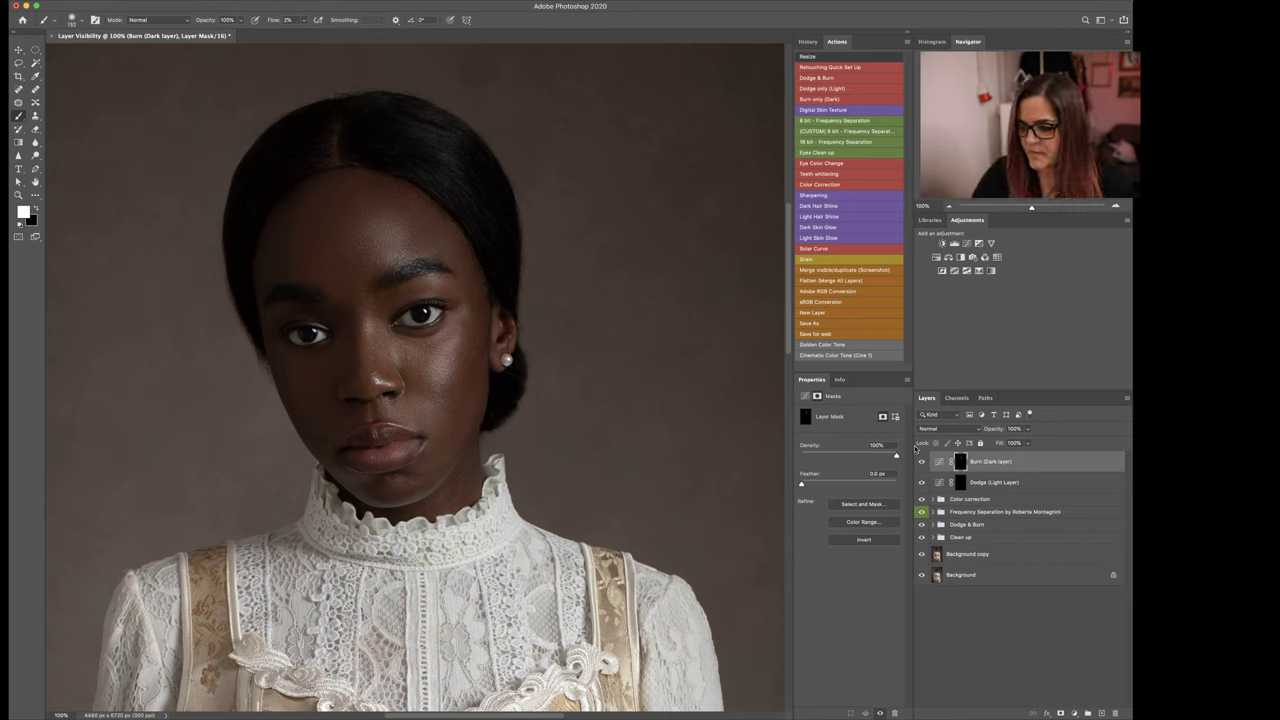
click(921, 461)
click(921, 461)
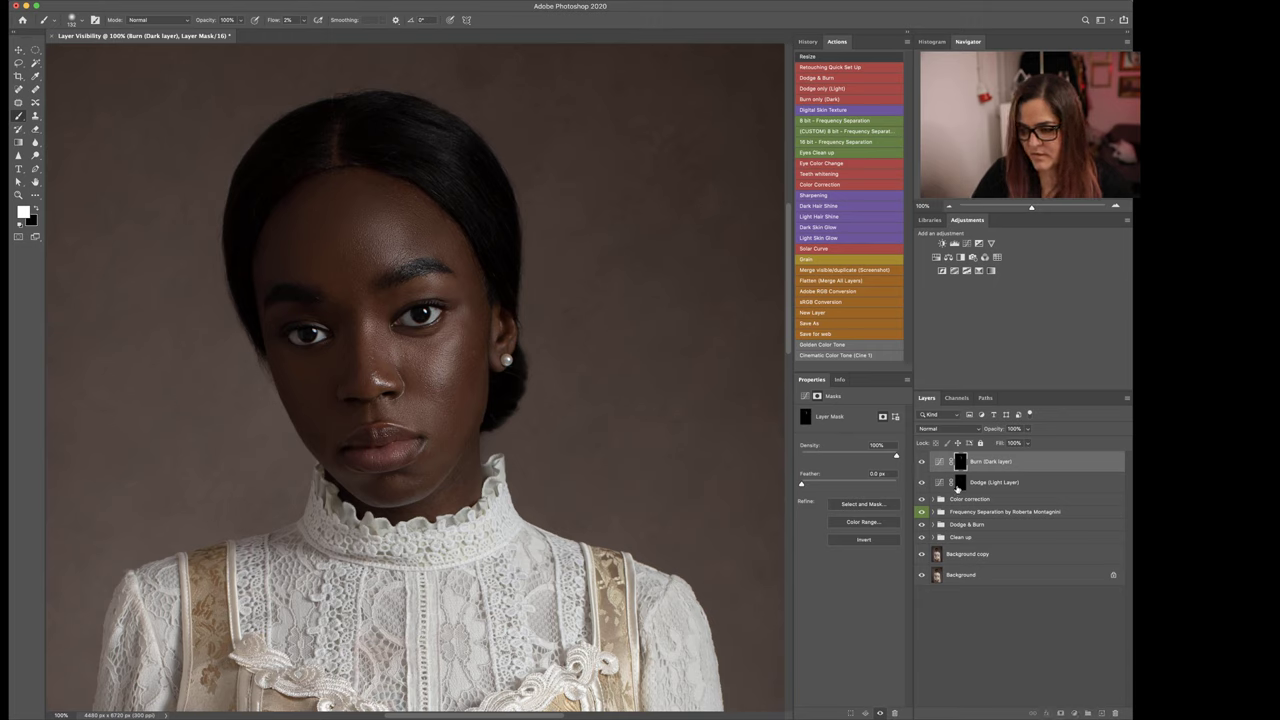
Step: Brush more highlights onto the face on the Dodge (Light Layer) mask and compare both dodge and burn layers hidden and shown
click(958, 486)
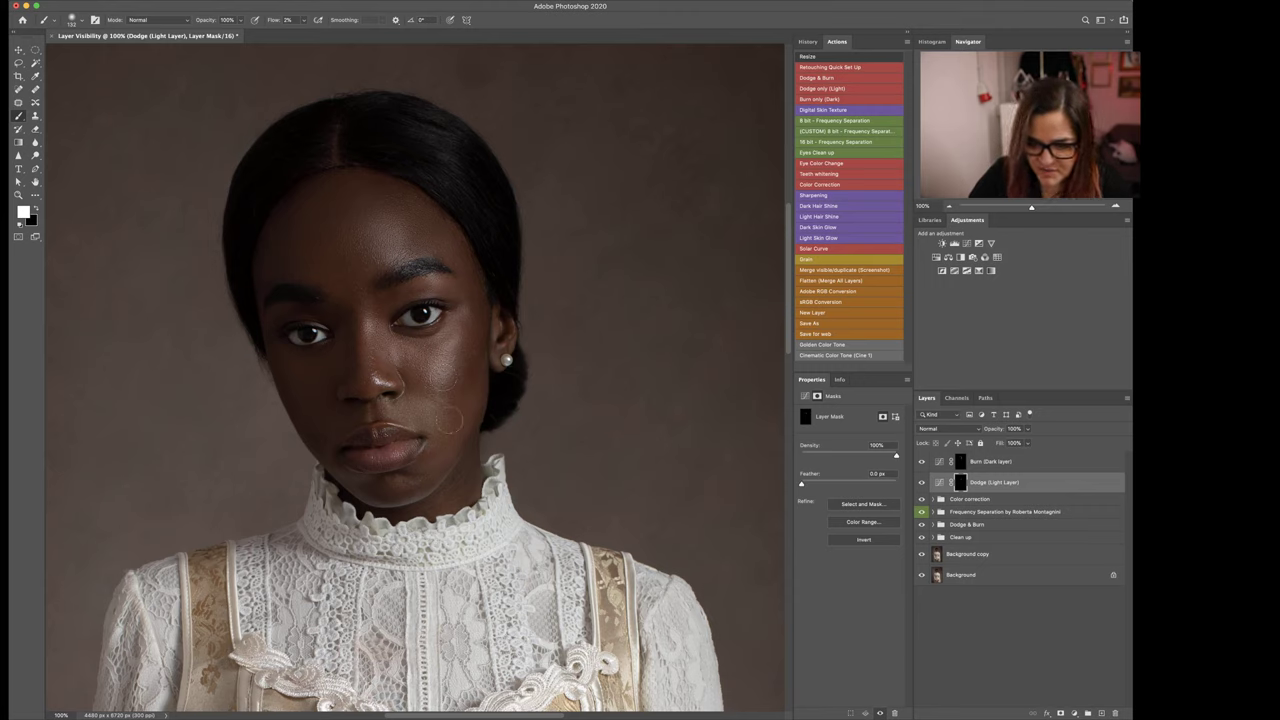
click(923, 484)
click(923, 485)
click(922, 464)
click(922, 464)
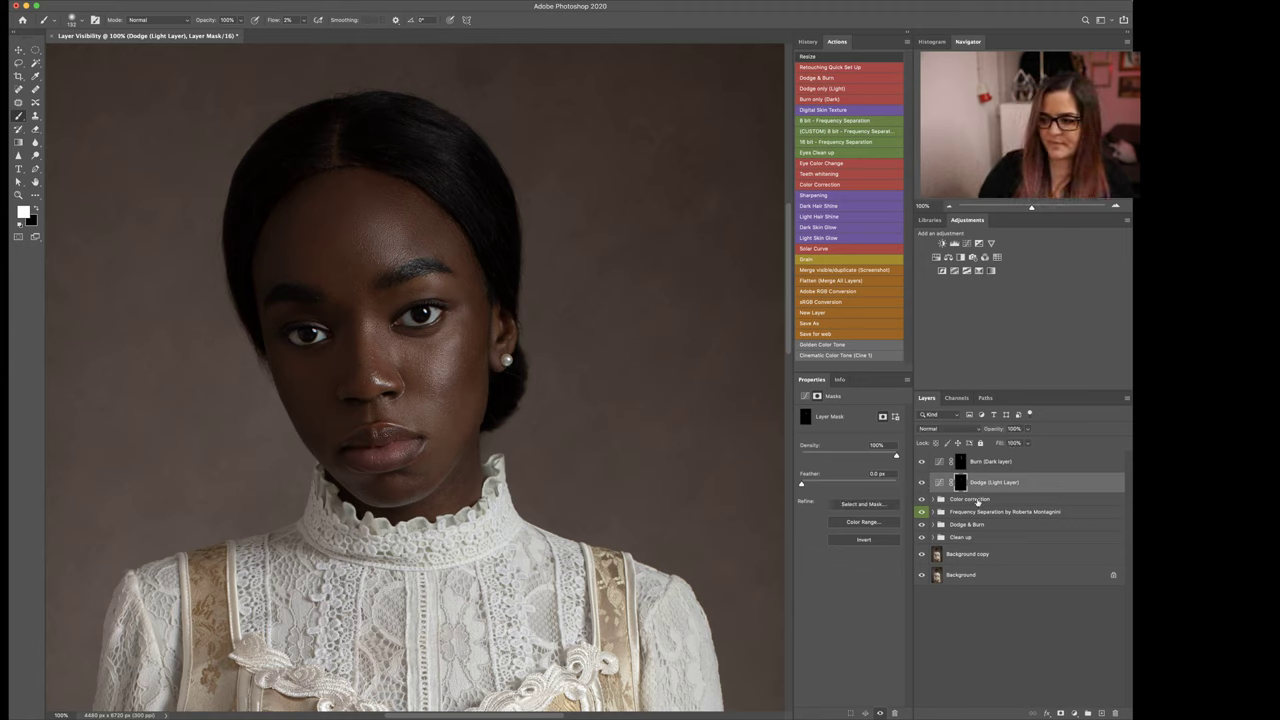
click(922, 482)
click(922, 482)
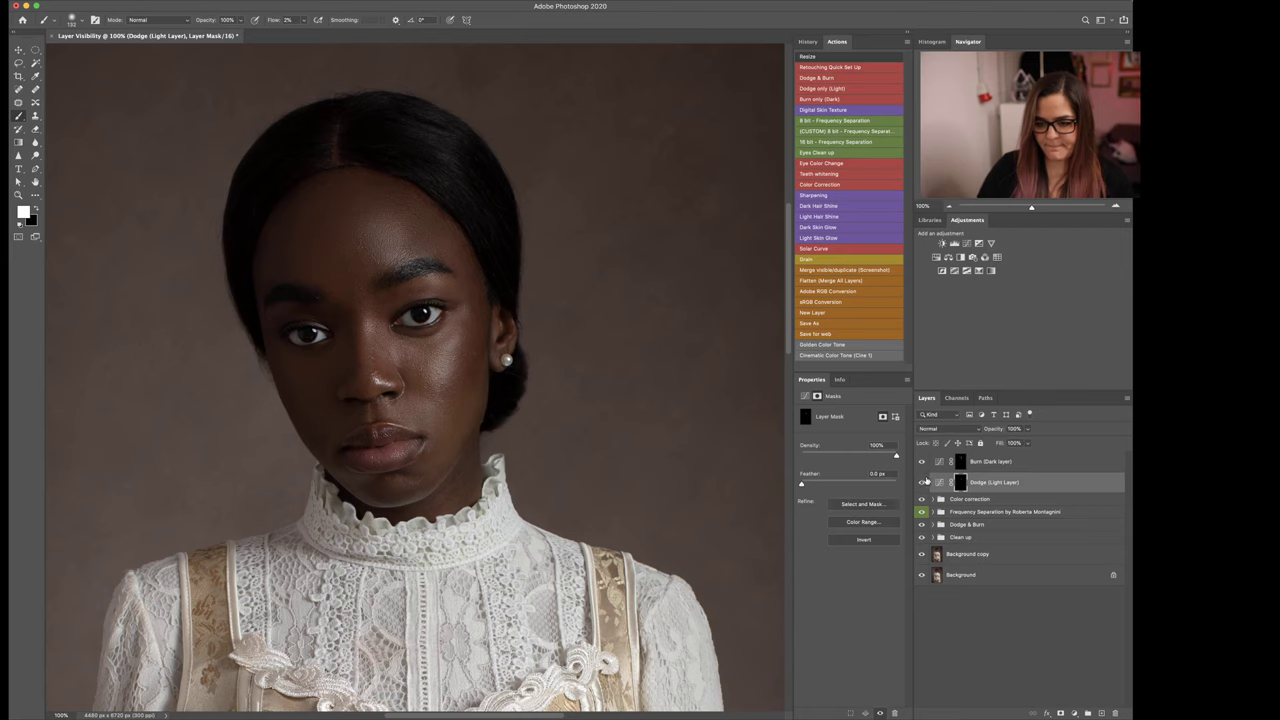
Step: Darken the shadow areas of the hands on the Burn (Dark layer) mask
key(super+minus)
key(super+minus)
drag(576, 634, 566, 231)
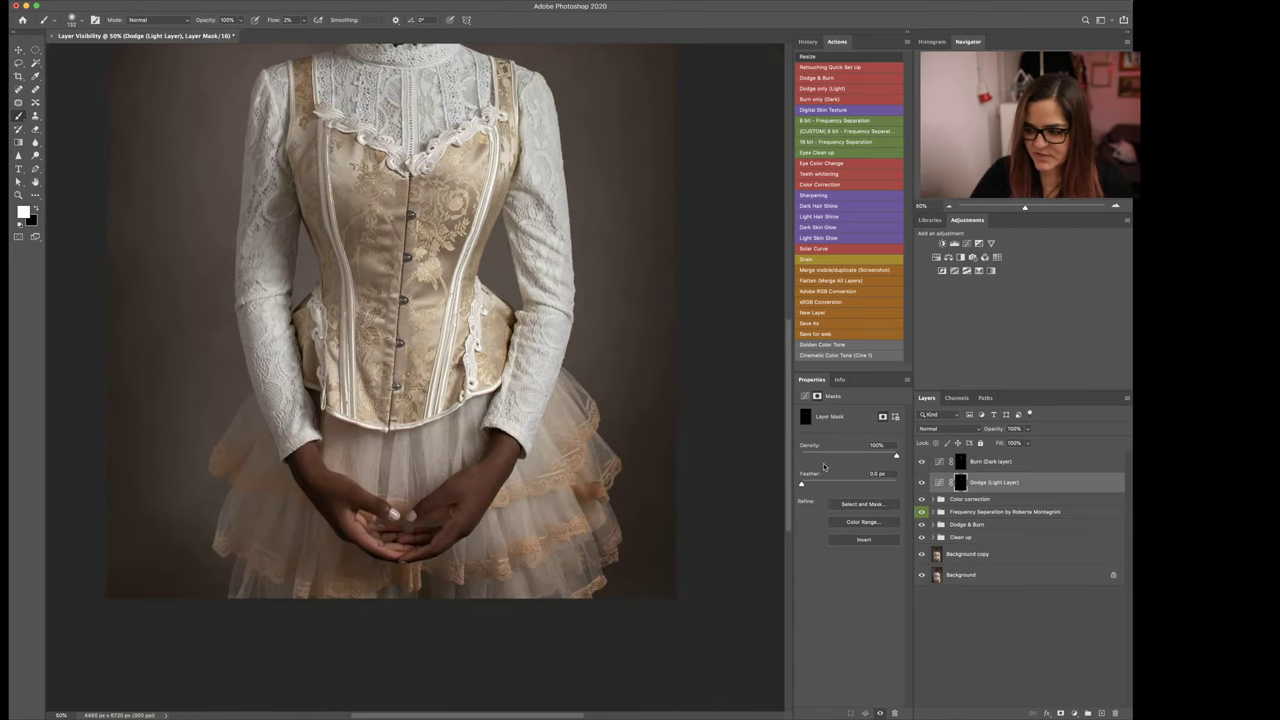
click(962, 462)
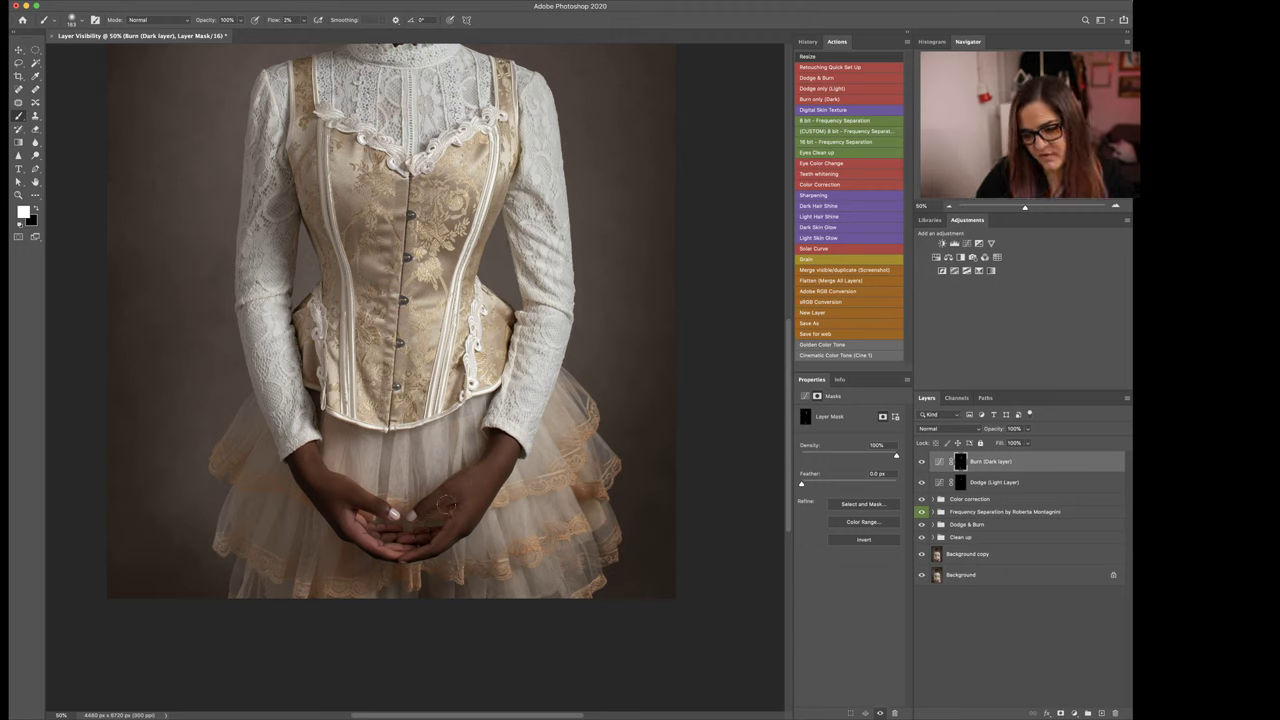
Step: Lighten the hands on the Dodge (Light Layer) mask with a white brush, using black to soften the effect near the wrist
key(alt+bracketleft)
drag(343, 477, 327, 476)
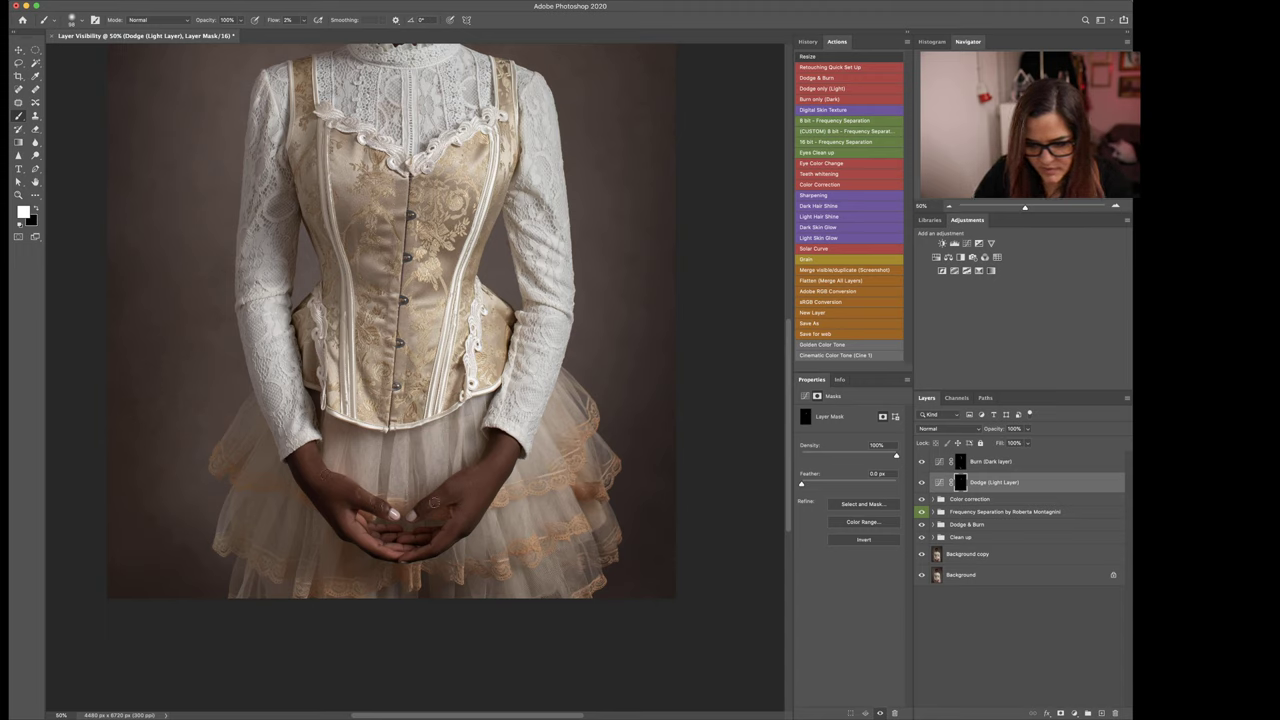
drag(467, 521, 473, 521)
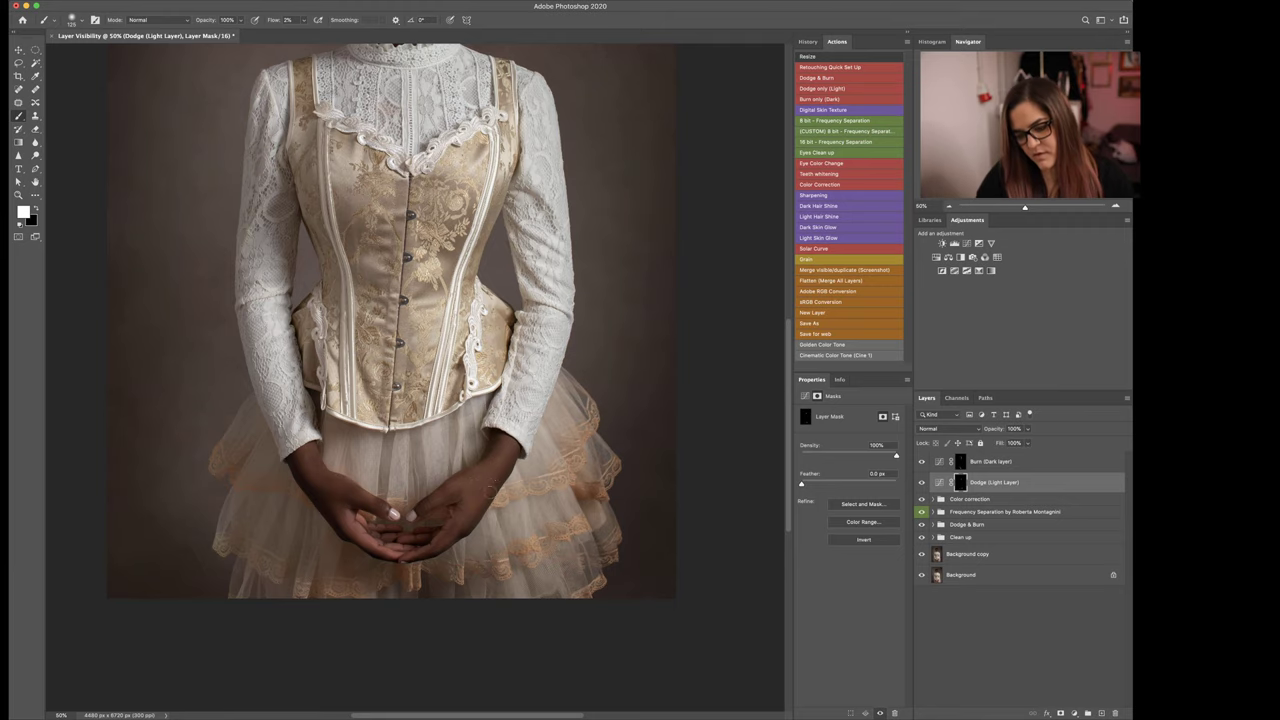
key(x)
drag(462, 493, 473, 493)
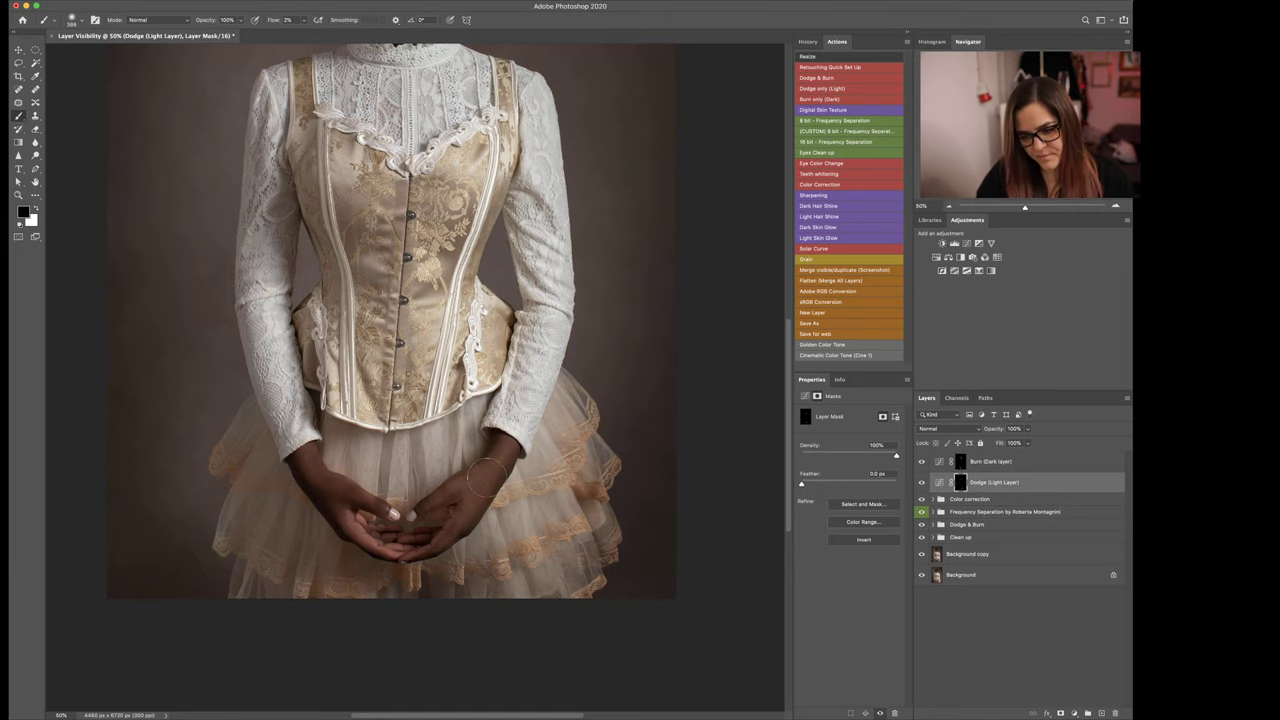
key(ctrl+minus)
key(x)
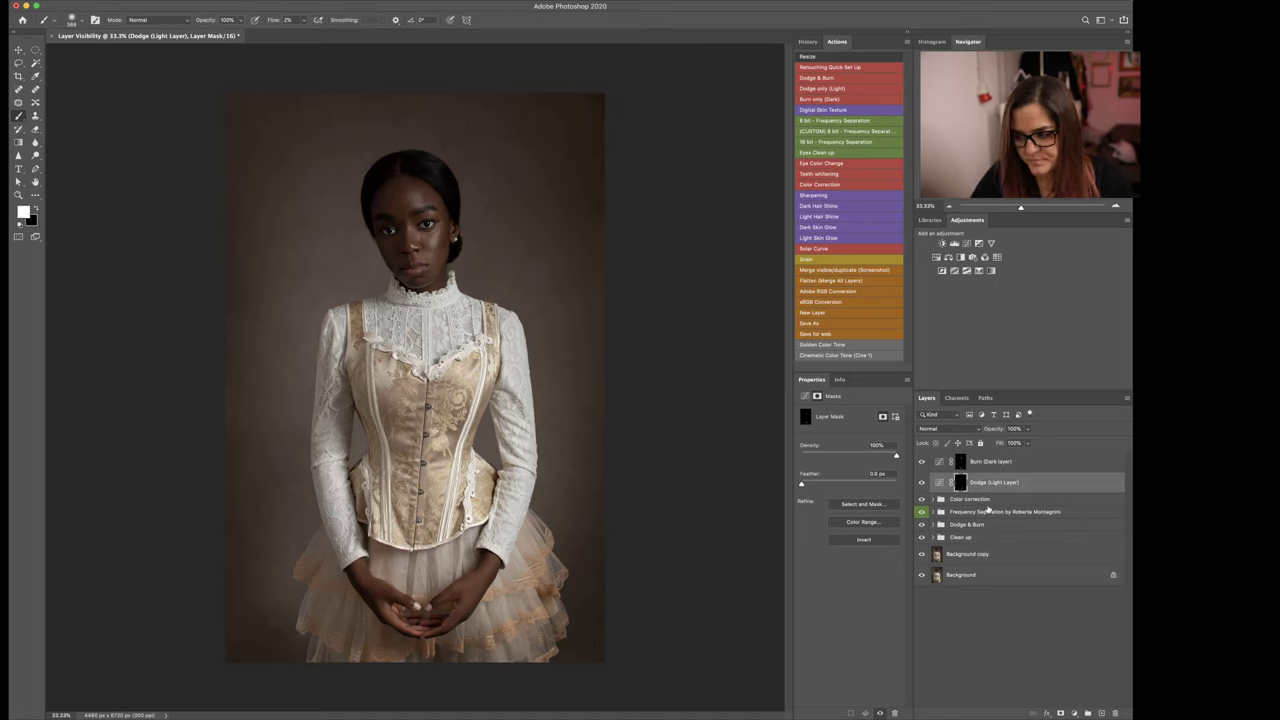
Step: Compare the full portrait with the Dodge (Light Layer) and the Burn (Dark layer) each hidden and shown
click(921, 483)
click(921, 484)
click(921, 485)
click(921, 485)
click(922, 462)
click(922, 462)
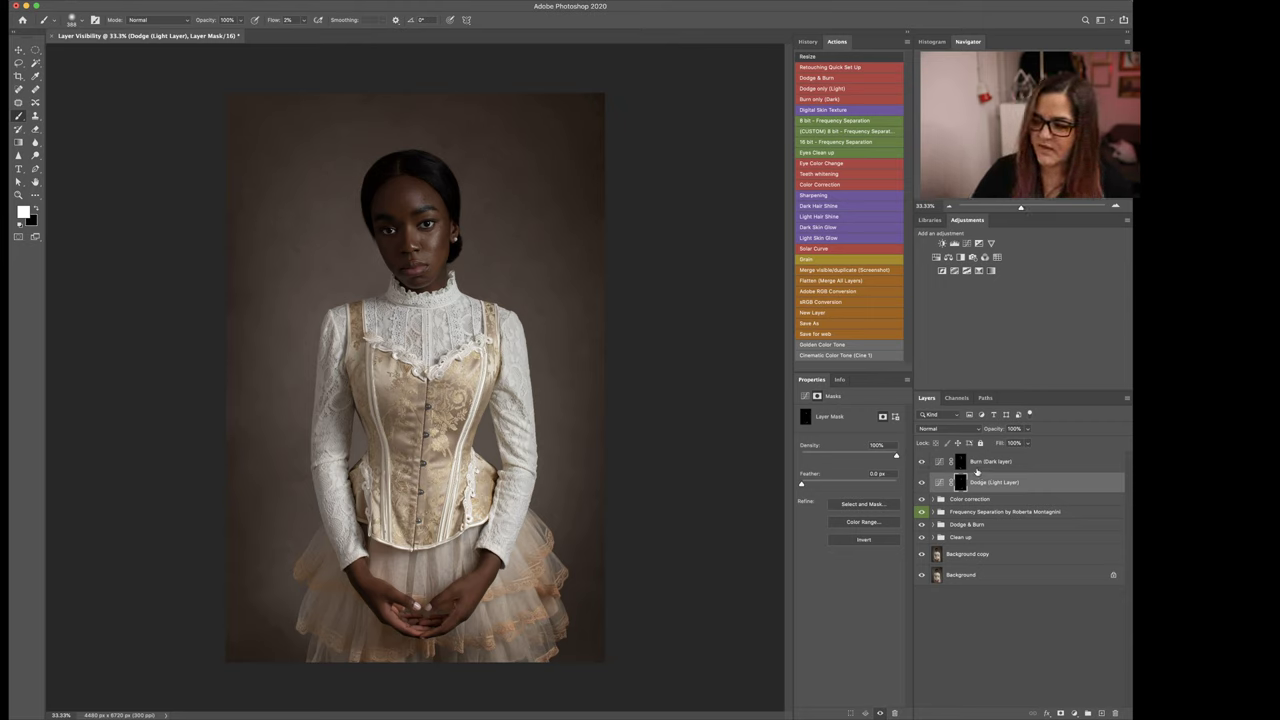
click(975, 462)
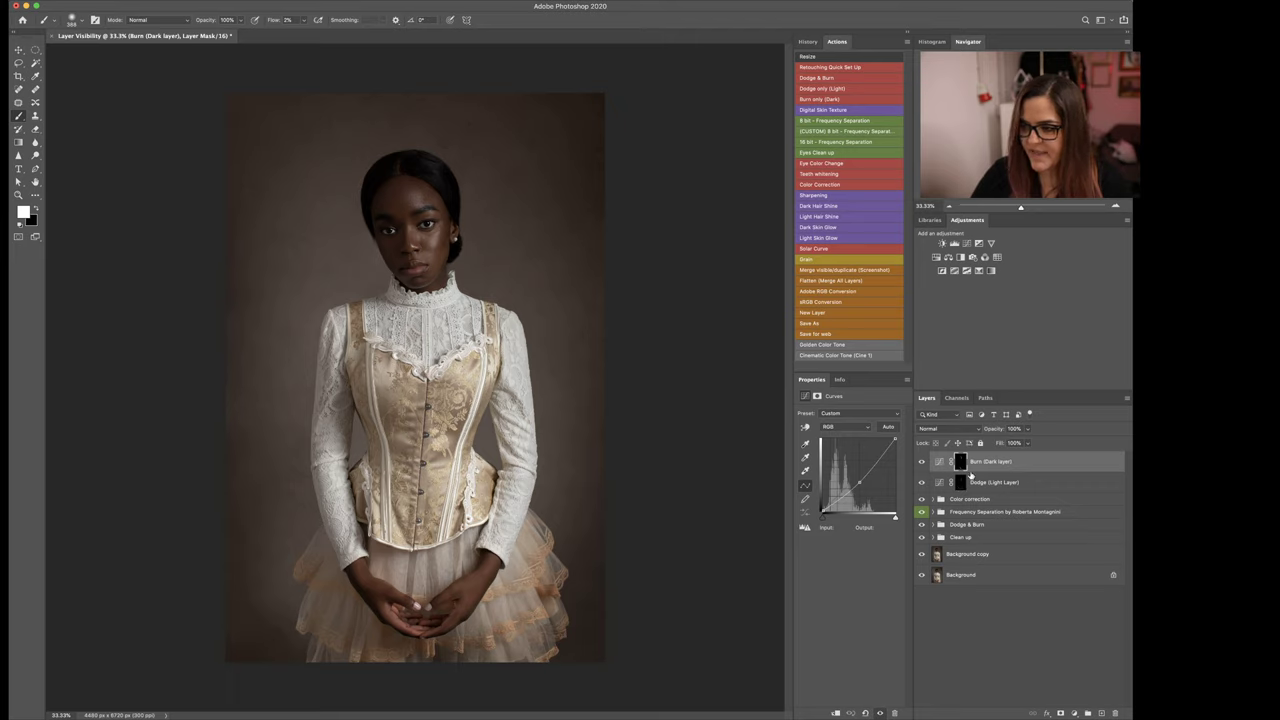
shift+click(985, 541)
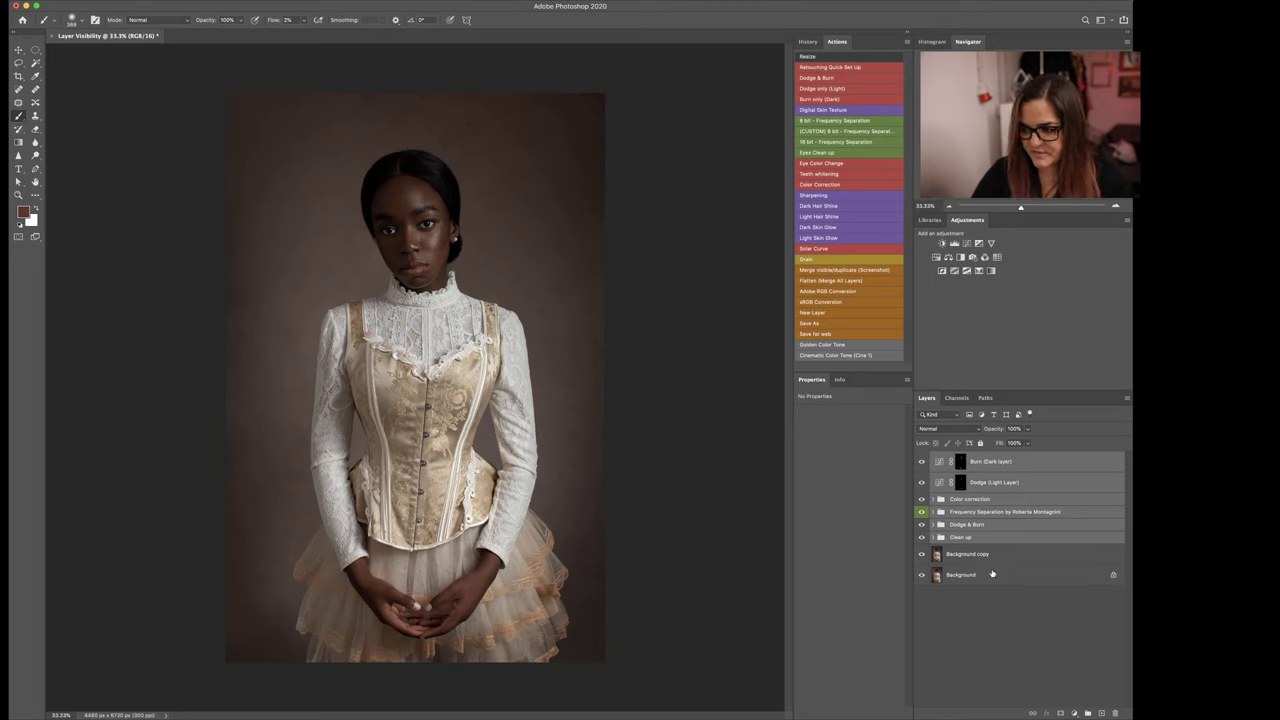
key(super+alt+shift+e)
key(super+z)
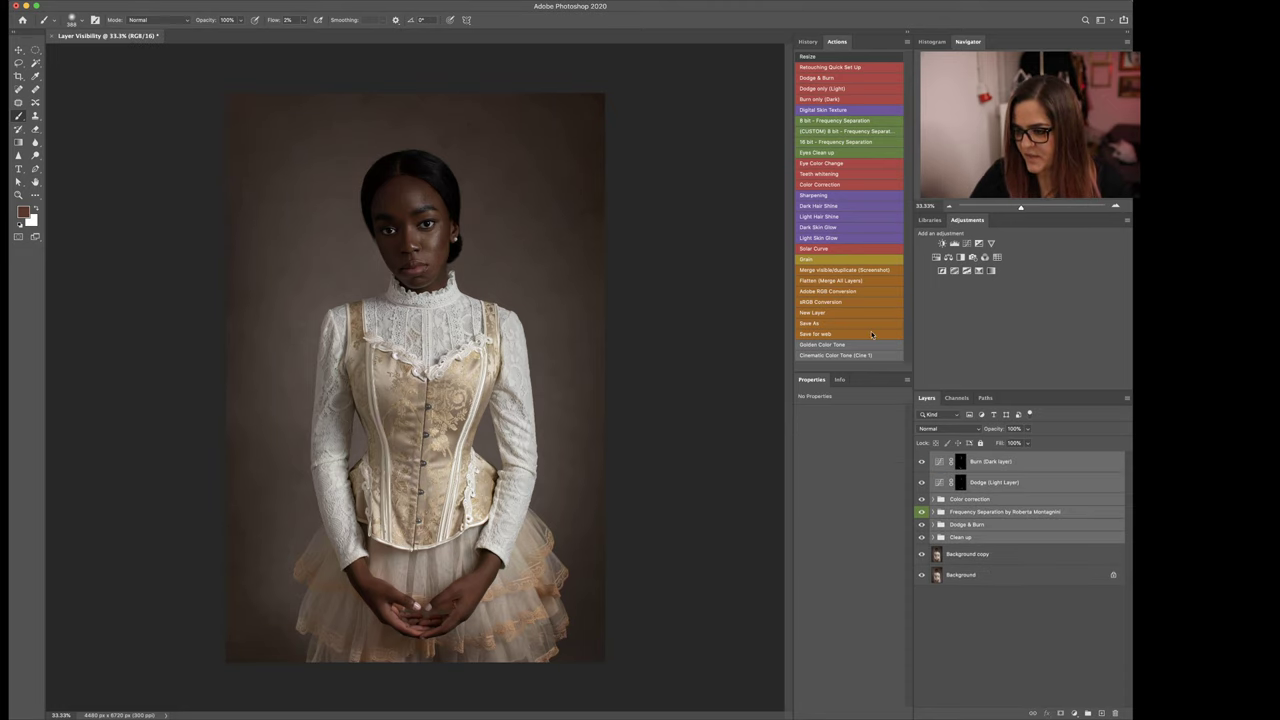
Step: Create a merged copy with the Merge visible/duplicate (Screenshot) action and remove the working layers and groups between it and Background copy
click(836, 274)
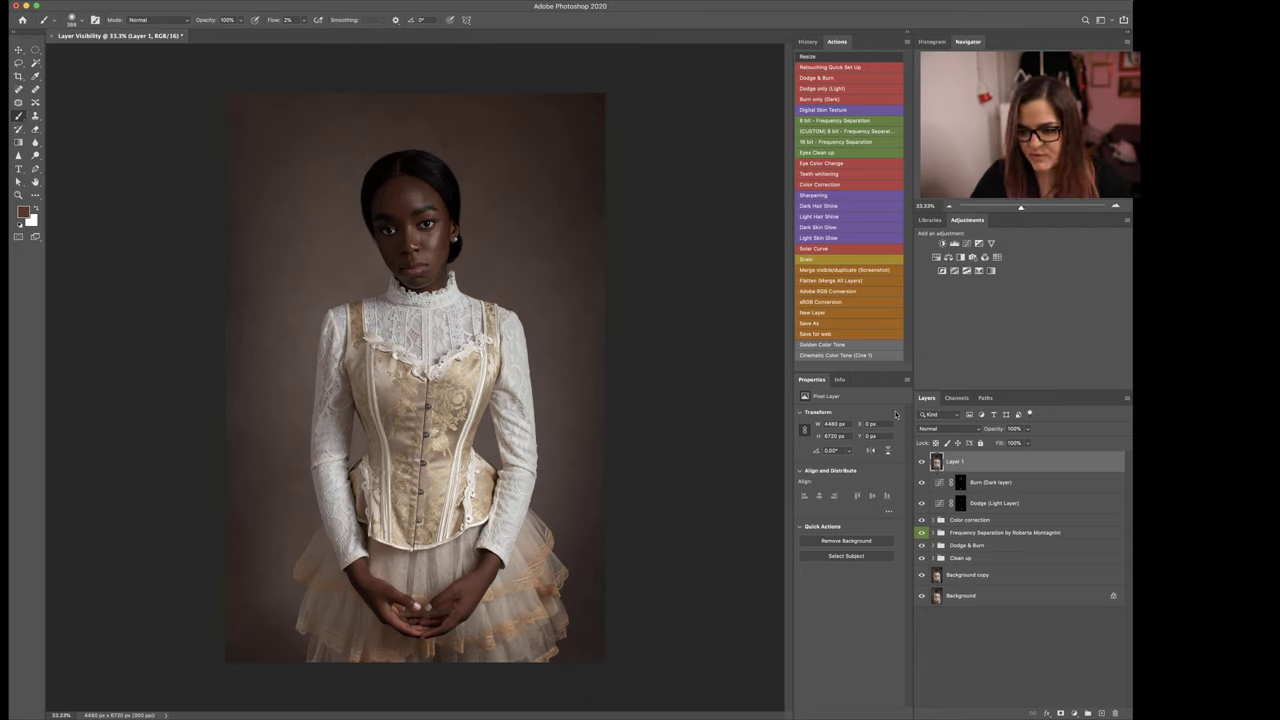
shift+click(968, 558)
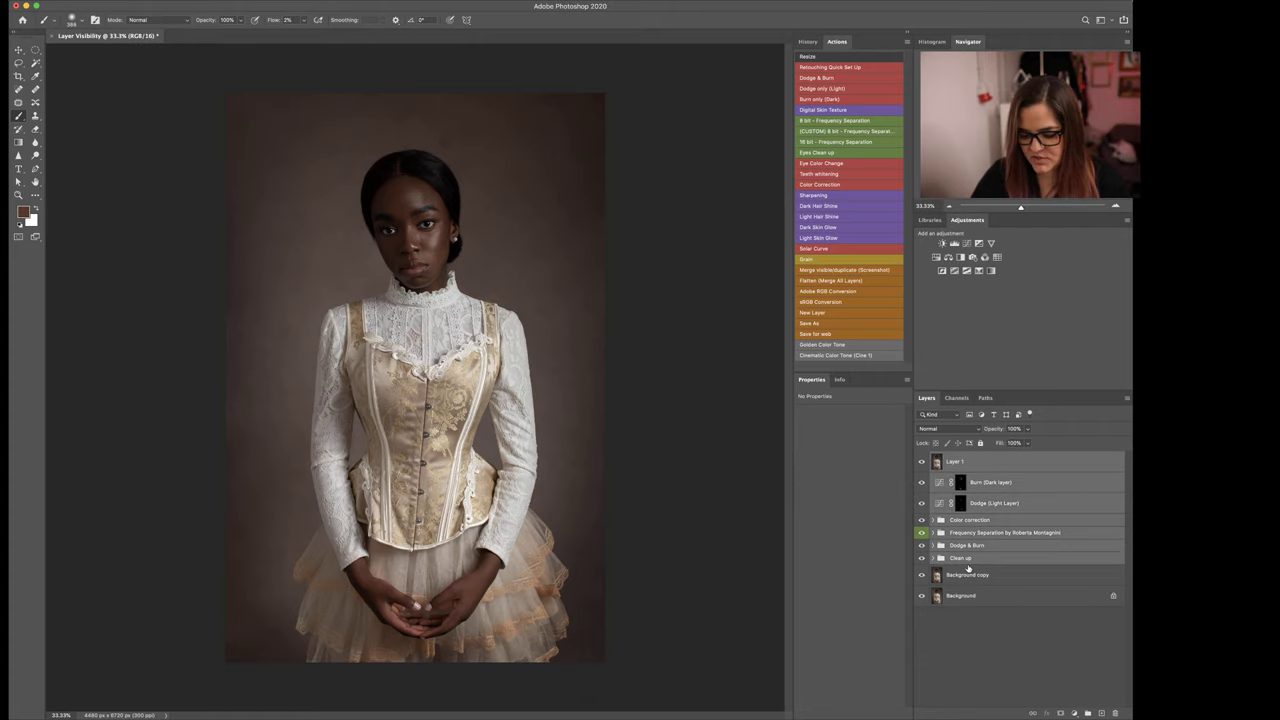
key(Delete)
Step: Compare the full portrait before and after retouching by hiding and showing the merged layer and Background copy
click(922, 462)
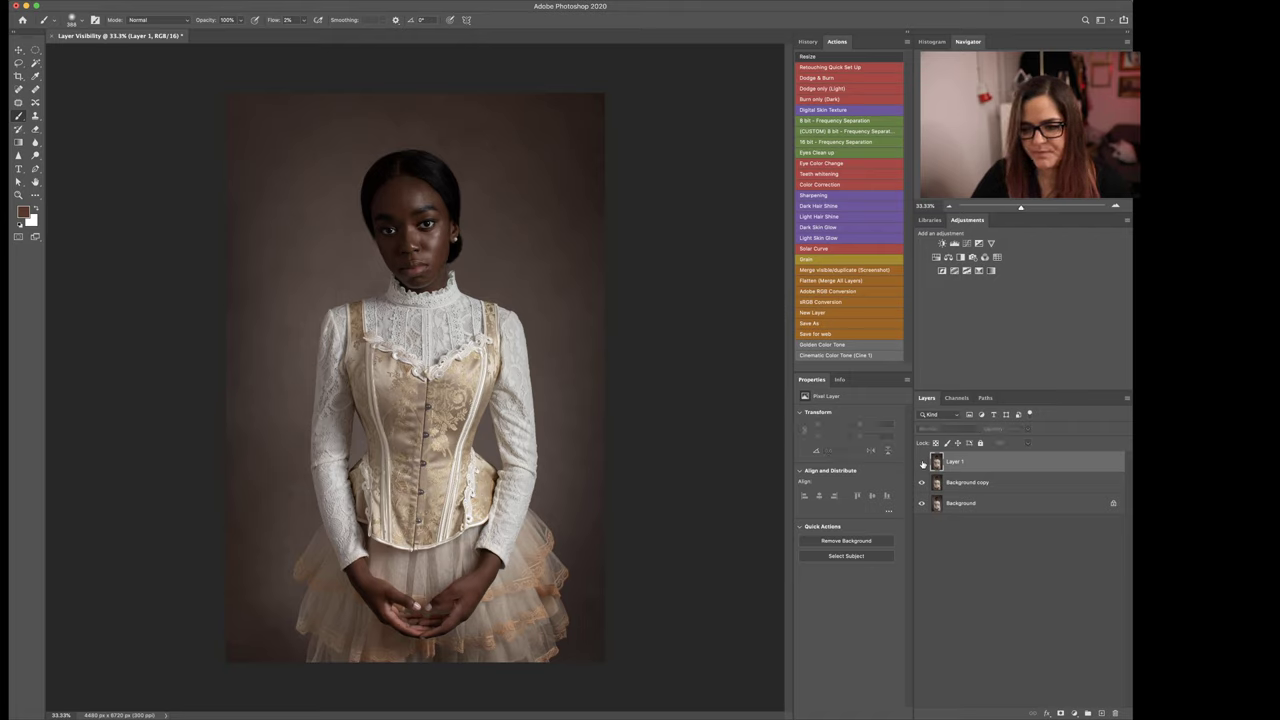
click(922, 462)
click(922, 482)
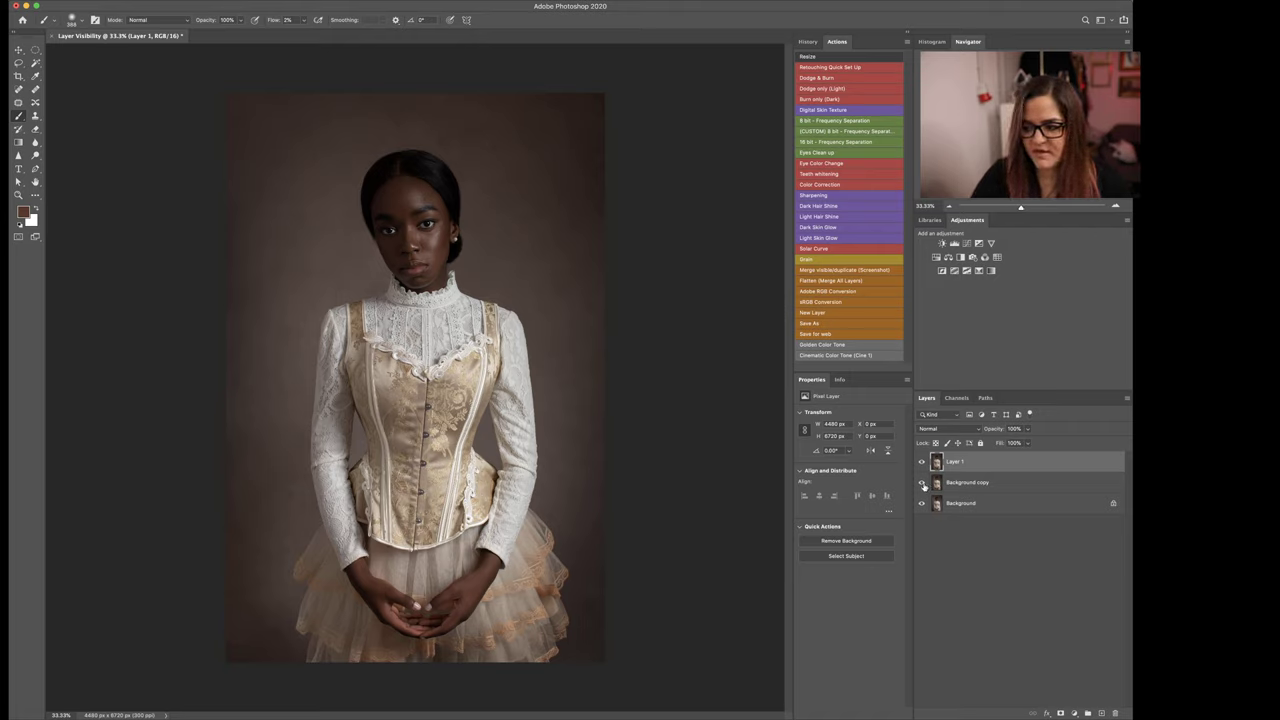
click(922, 462)
click(922, 462)
click(922, 462)
click(922, 462)
click(922, 482)
click(922, 462)
click(922, 462)
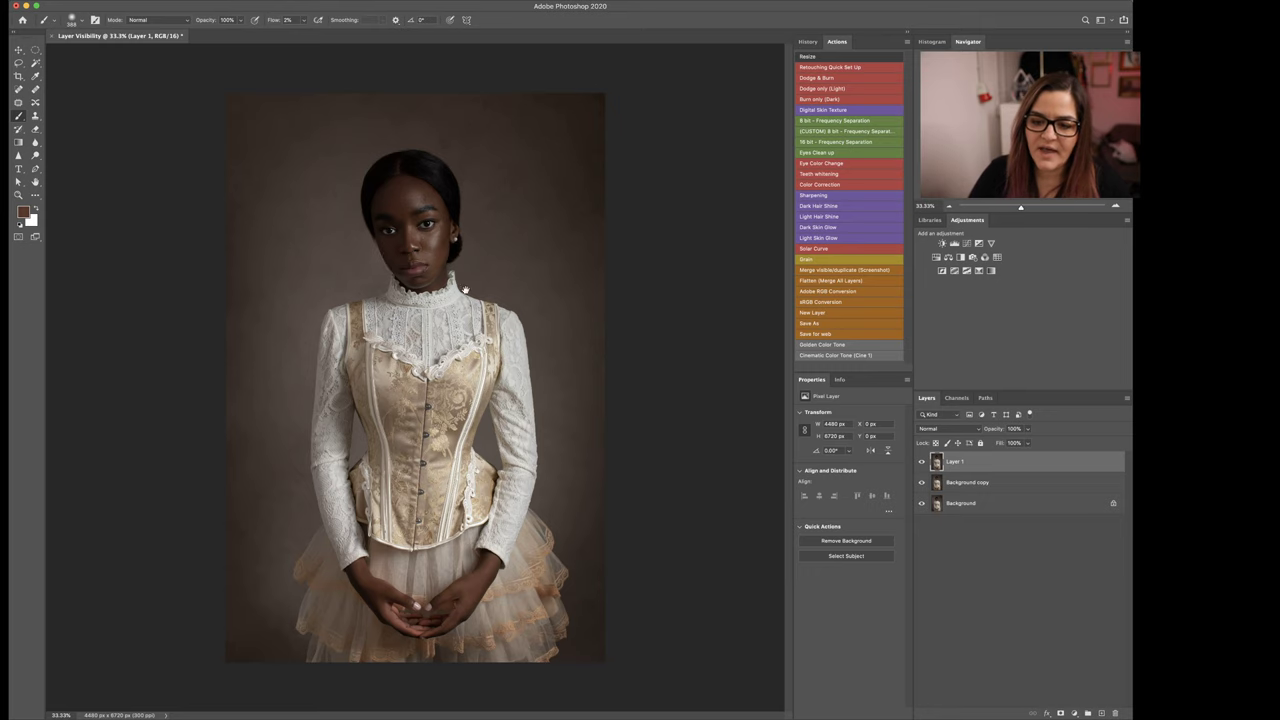
Step: Add a new empty layer above the merged Layer 1 for painting over the forehead and hairline area
scroll(458, 240, up, 3)
drag(458, 240, 543, 326)
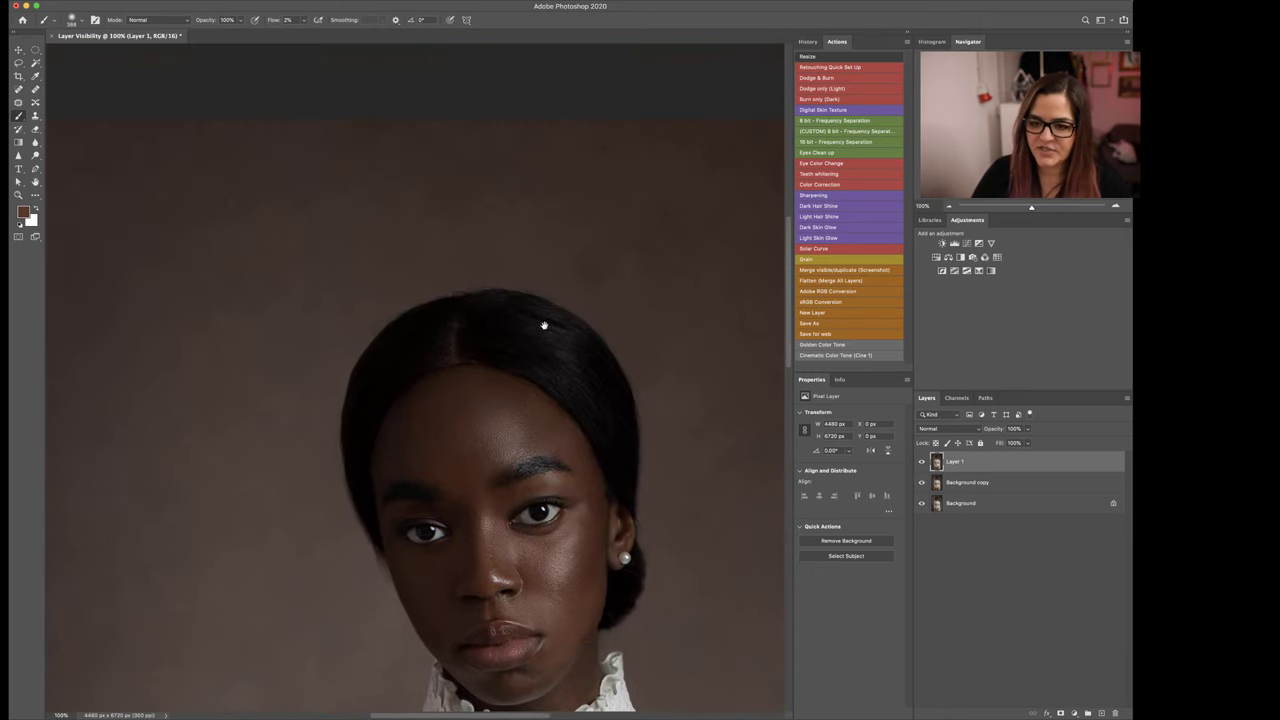
key(super+plus)
key(super+plus)
key(super+plus)
drag(546, 476, 508, 394)
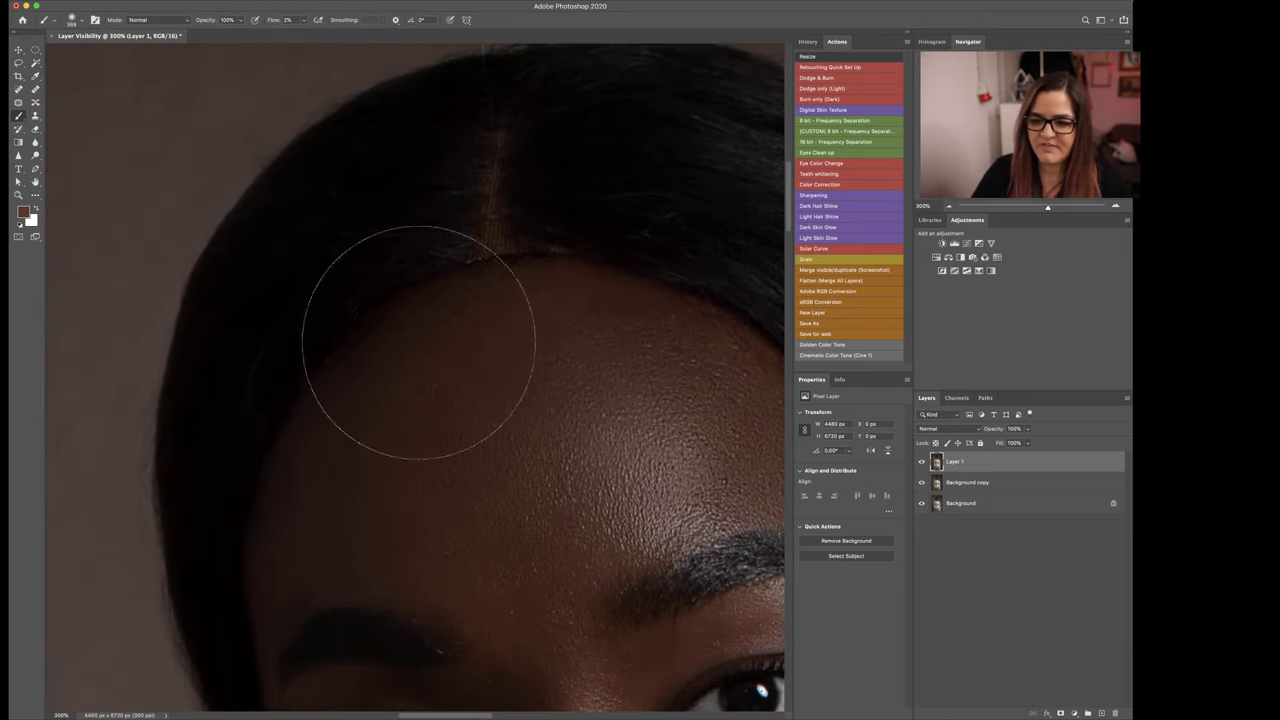
click(1101, 713)
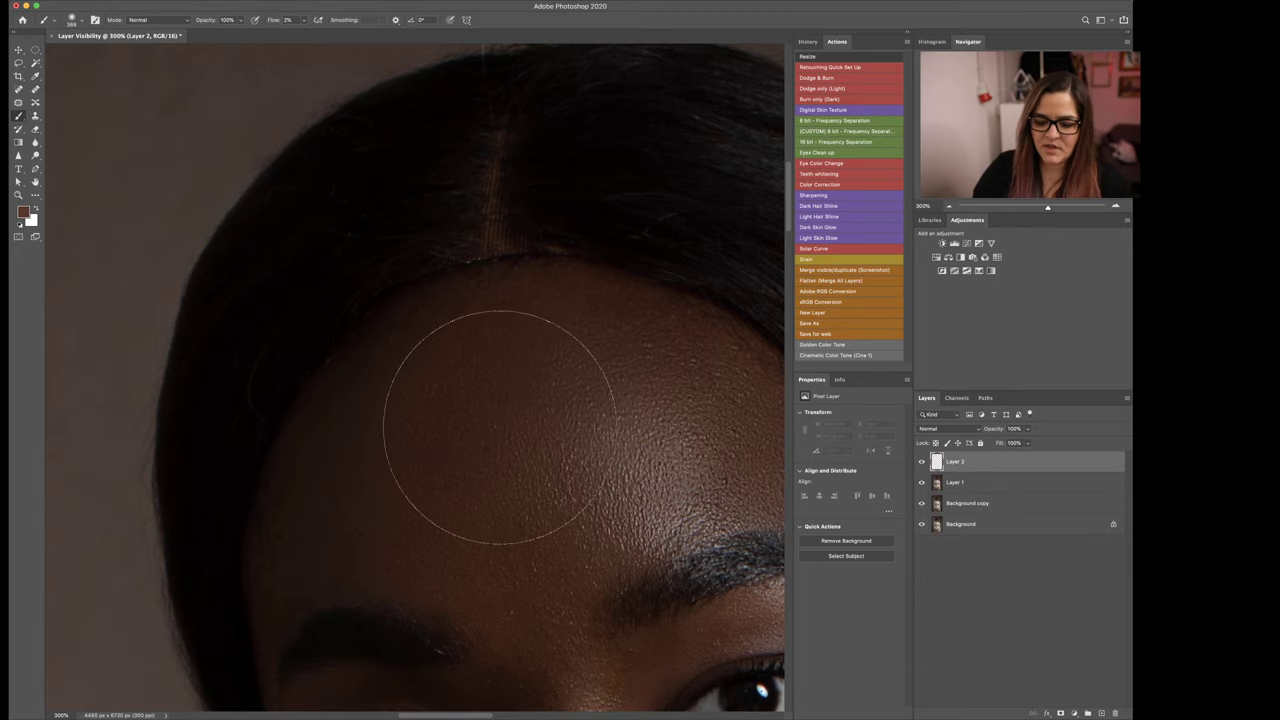
Step: Set up the Hard Round Pressure Size brush with 100% flow and the default black foreground colour for painting on the empty layer
drag(634, 400, 592, 394)
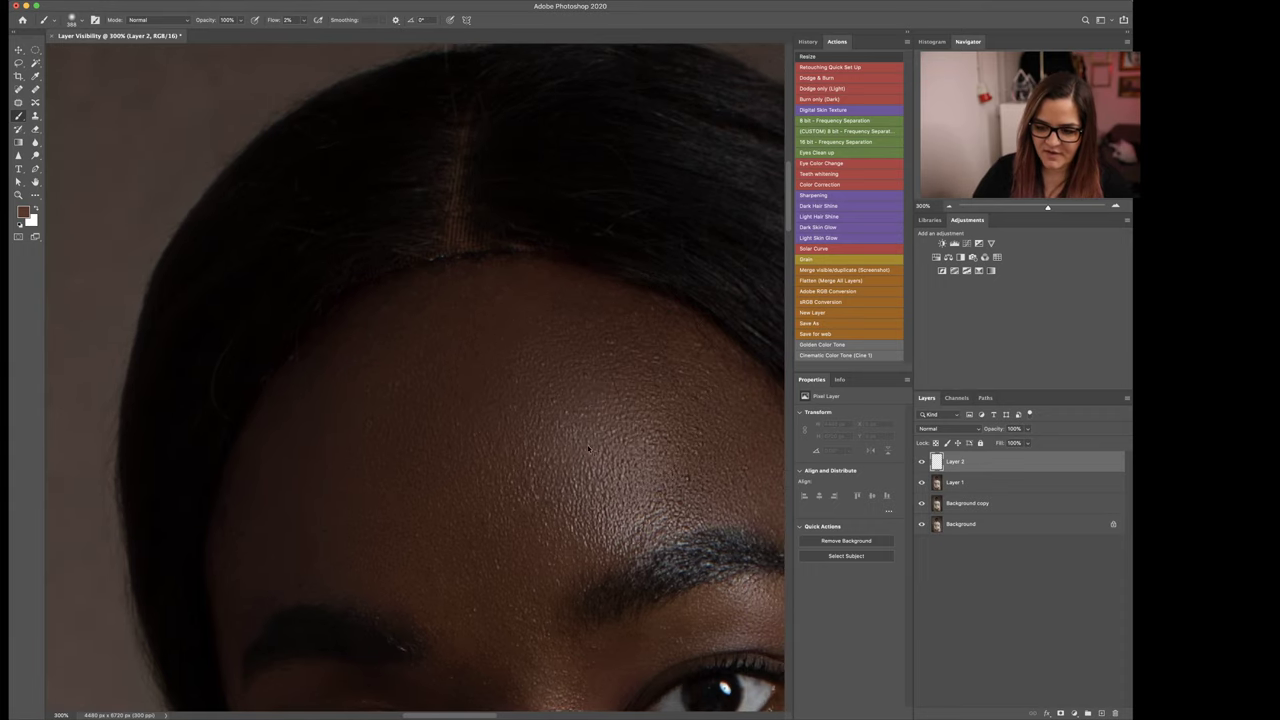
drag(579, 438, 460, 443)
right_click(535, 432)
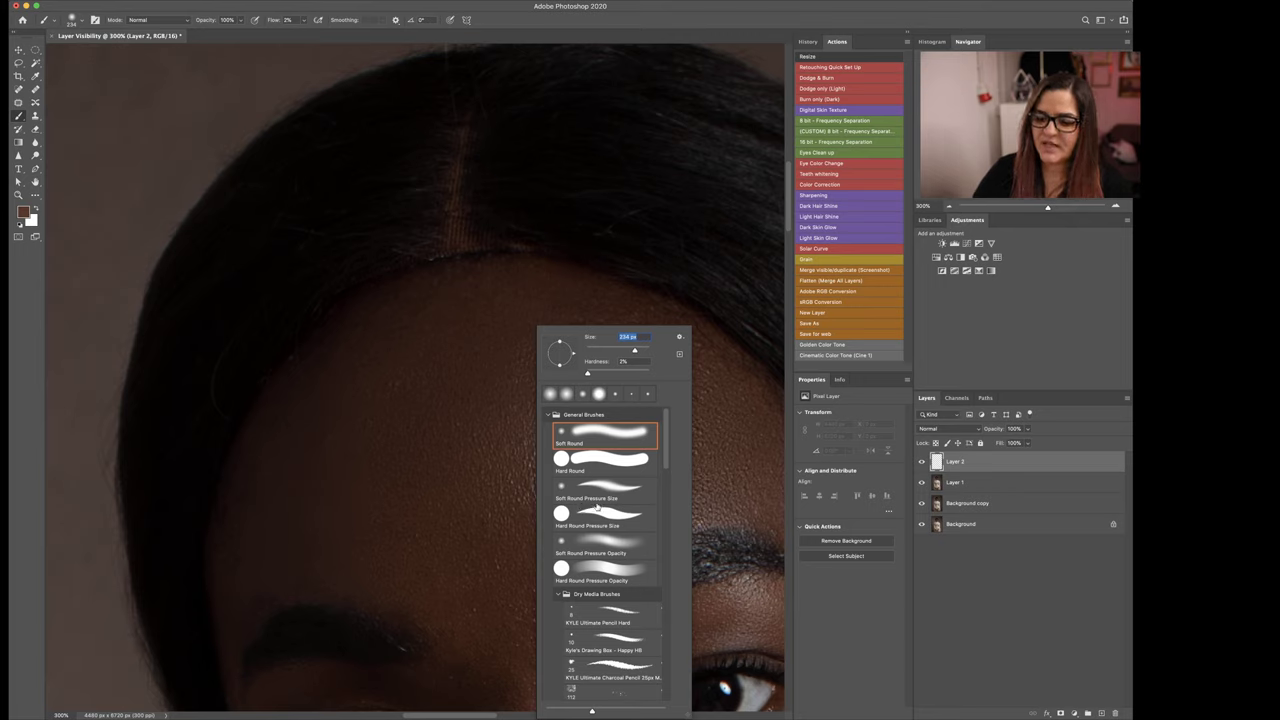
click(600, 516)
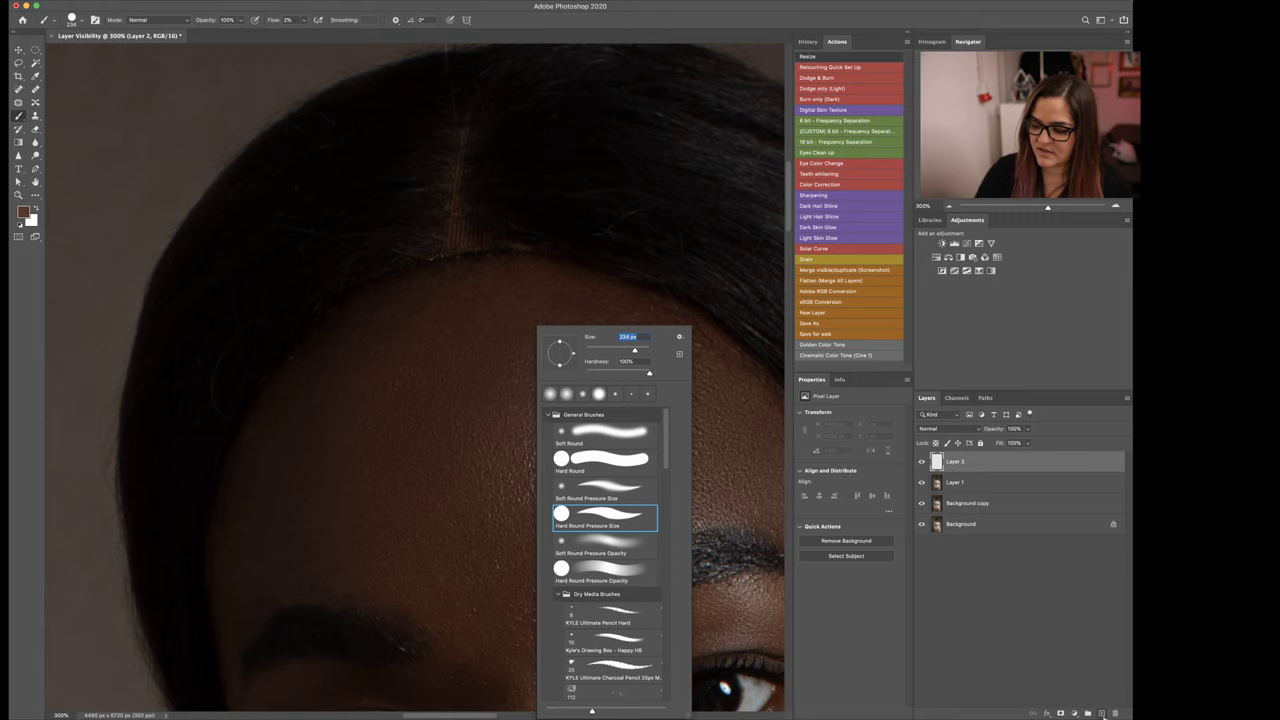
click(1101, 713)
key(super+z)
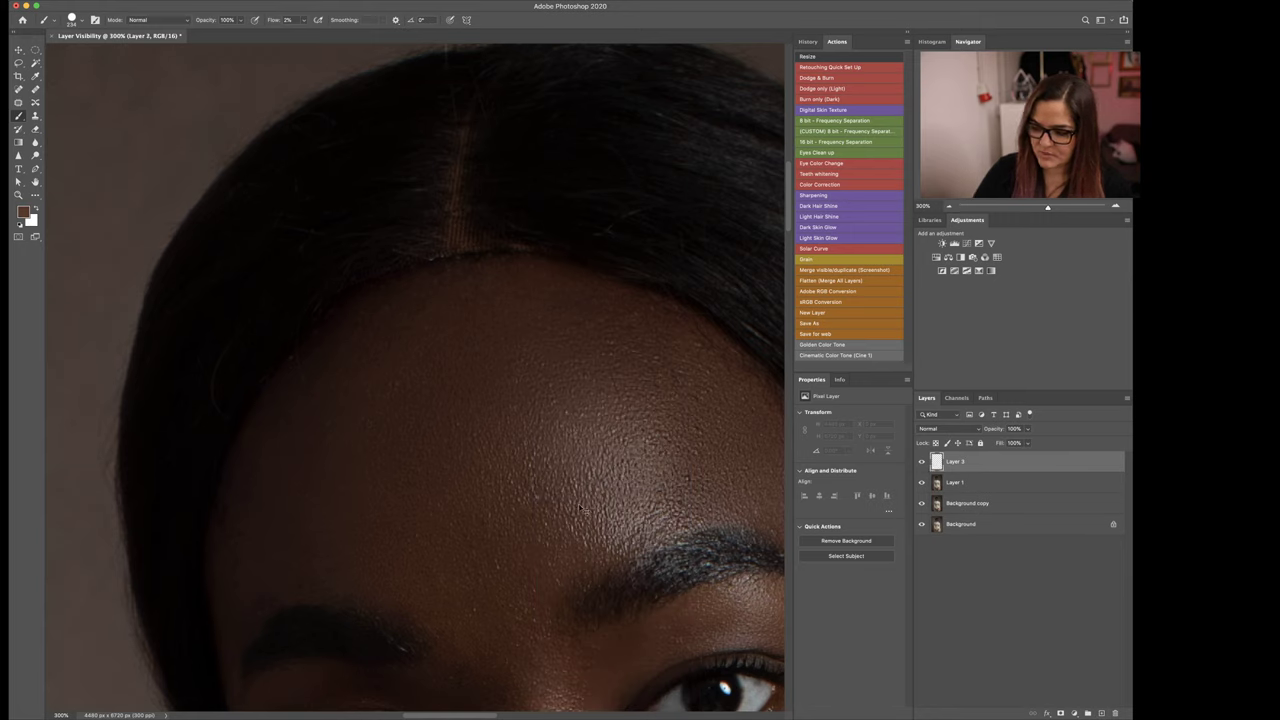
mouse_move(515, 414)
mouse_down()
mouse_move(284, 406)
mouse_move(523, 416)
mouse_up()
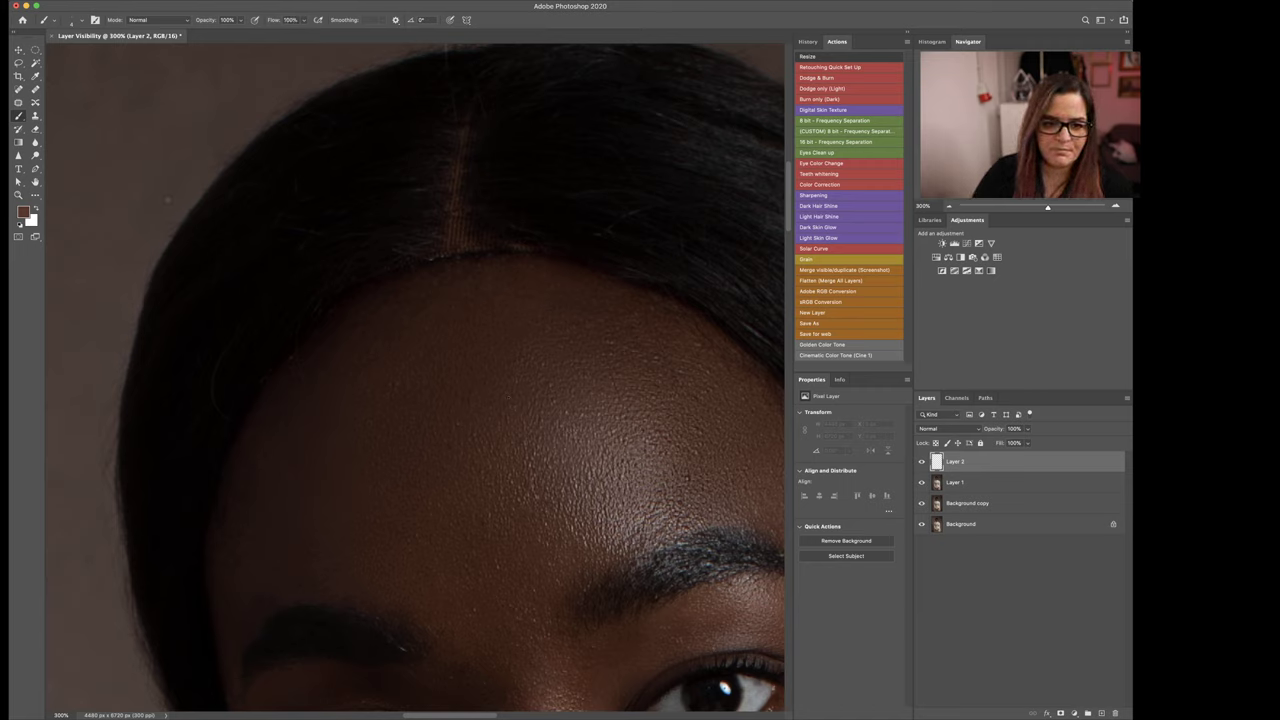
key(d)
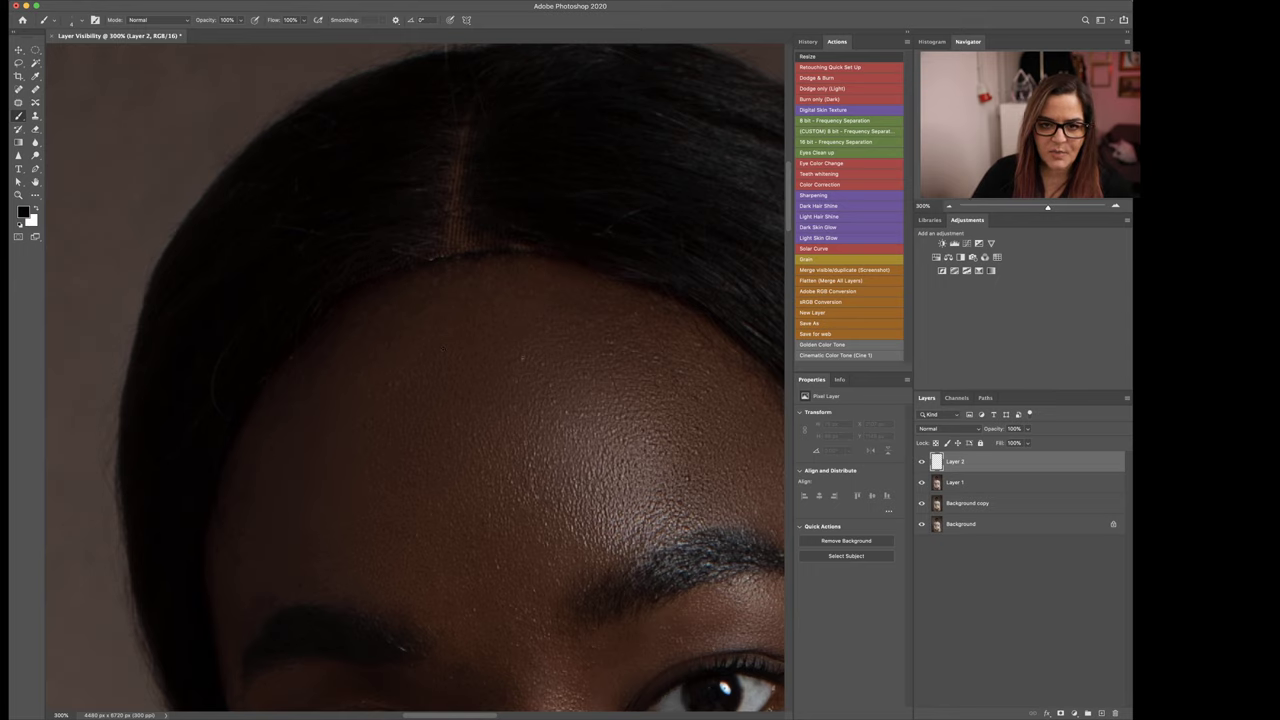
Step: Try short diagonal black brush strokes on the forehead just below the hairline, undoing each attempt
drag(510, 347, 581, 434)
key(super+z)
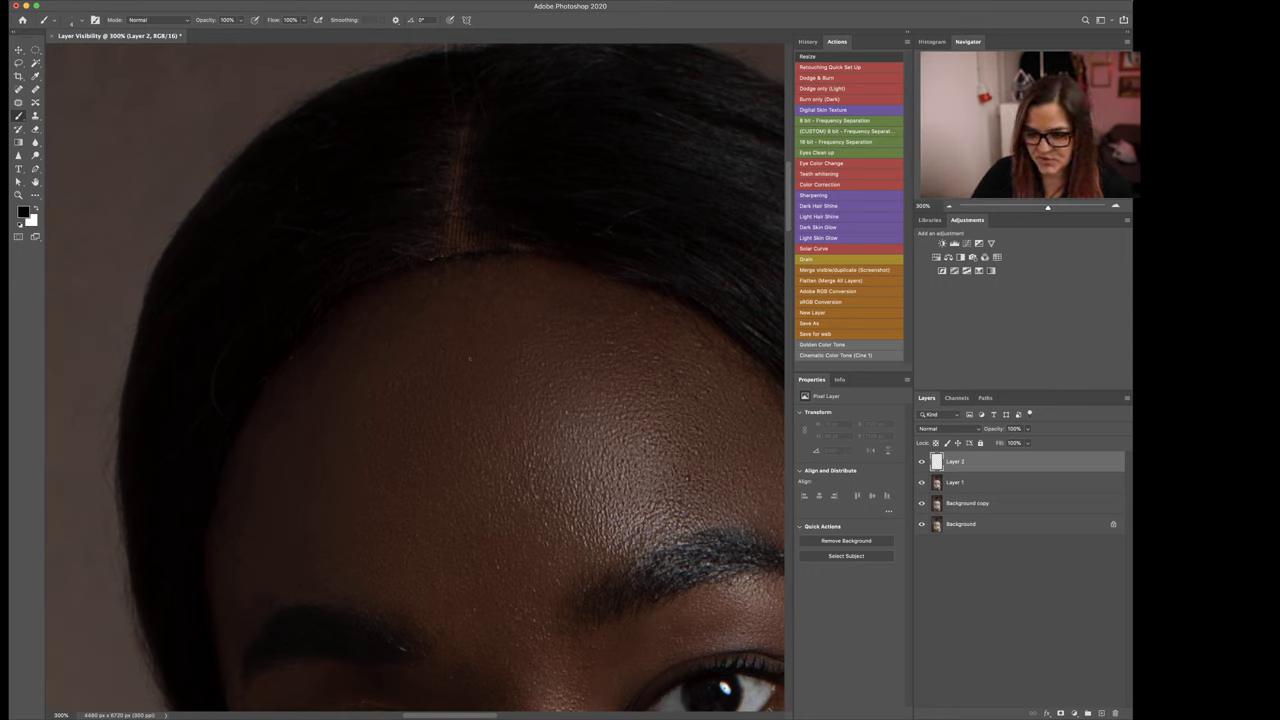
mouse_move(482, 367)
mouse_down()
mouse_move(578, 488)
mouse_move(551, 414)
mouse_move(578, 460)
mouse_up()
key(super+z)
key(super+z)
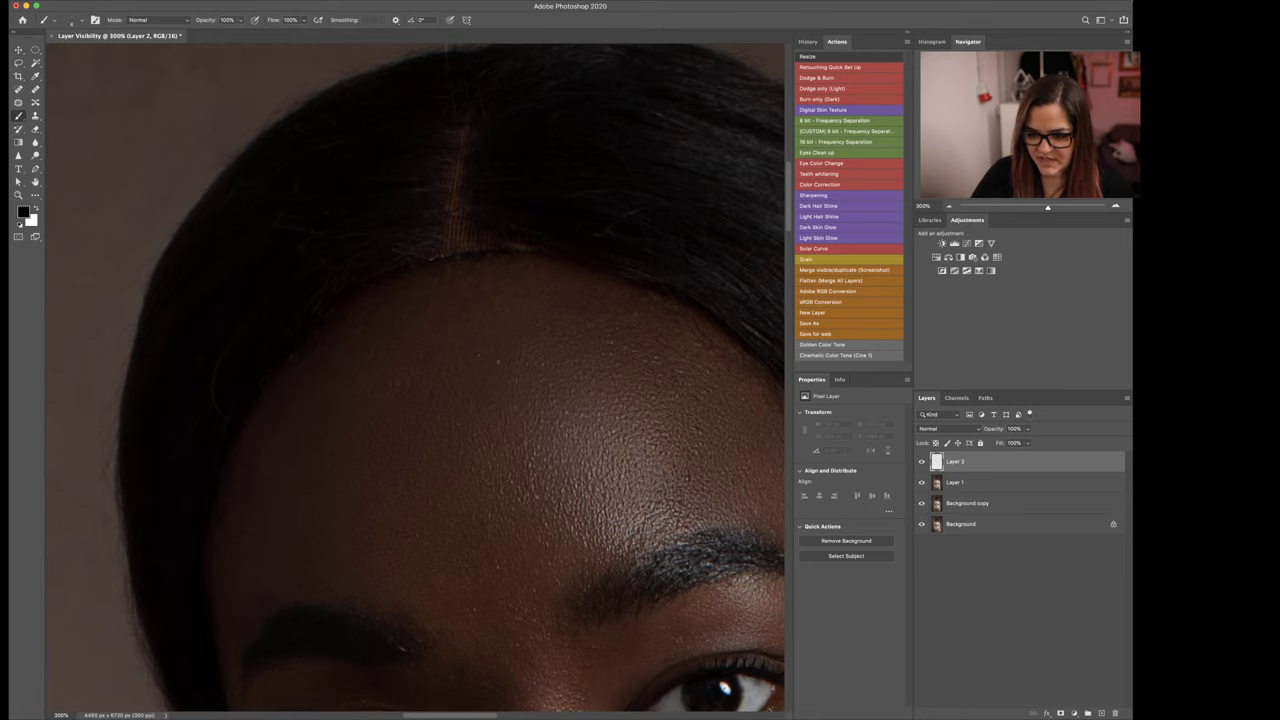
drag(499, 366, 591, 464)
key(super+z)
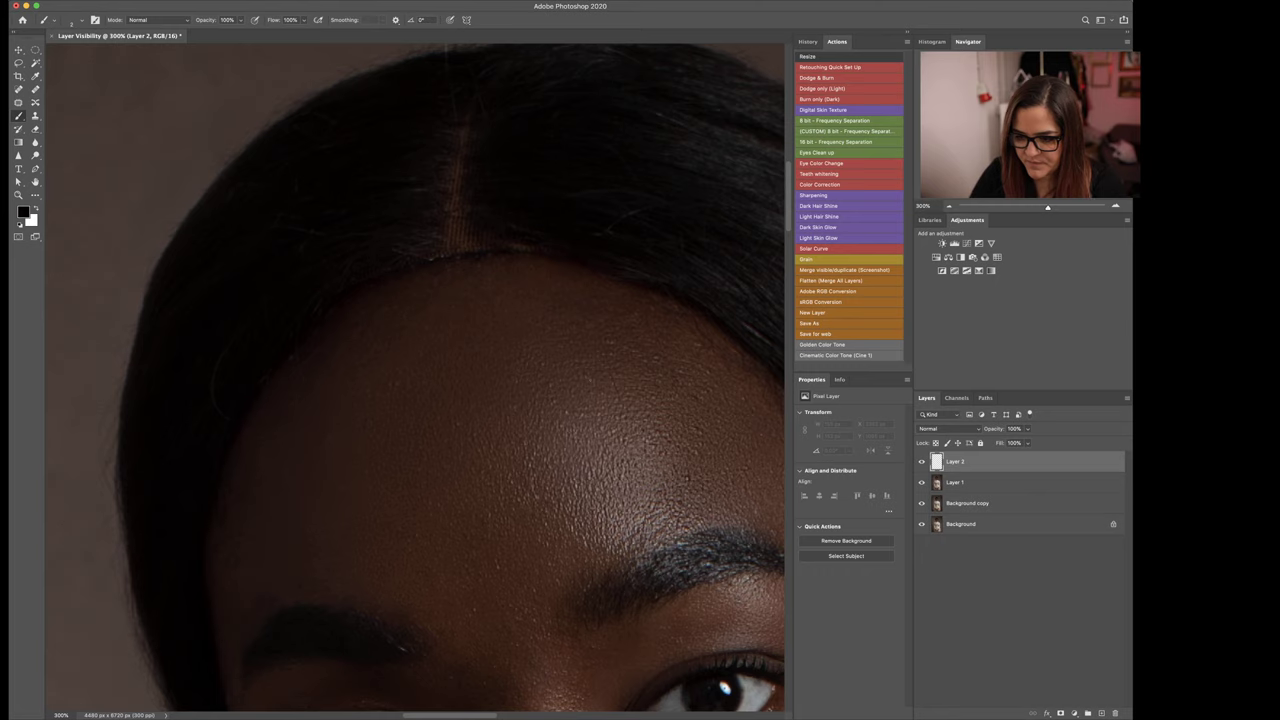
right_click(577, 381)
drag(512, 365, 556, 412)
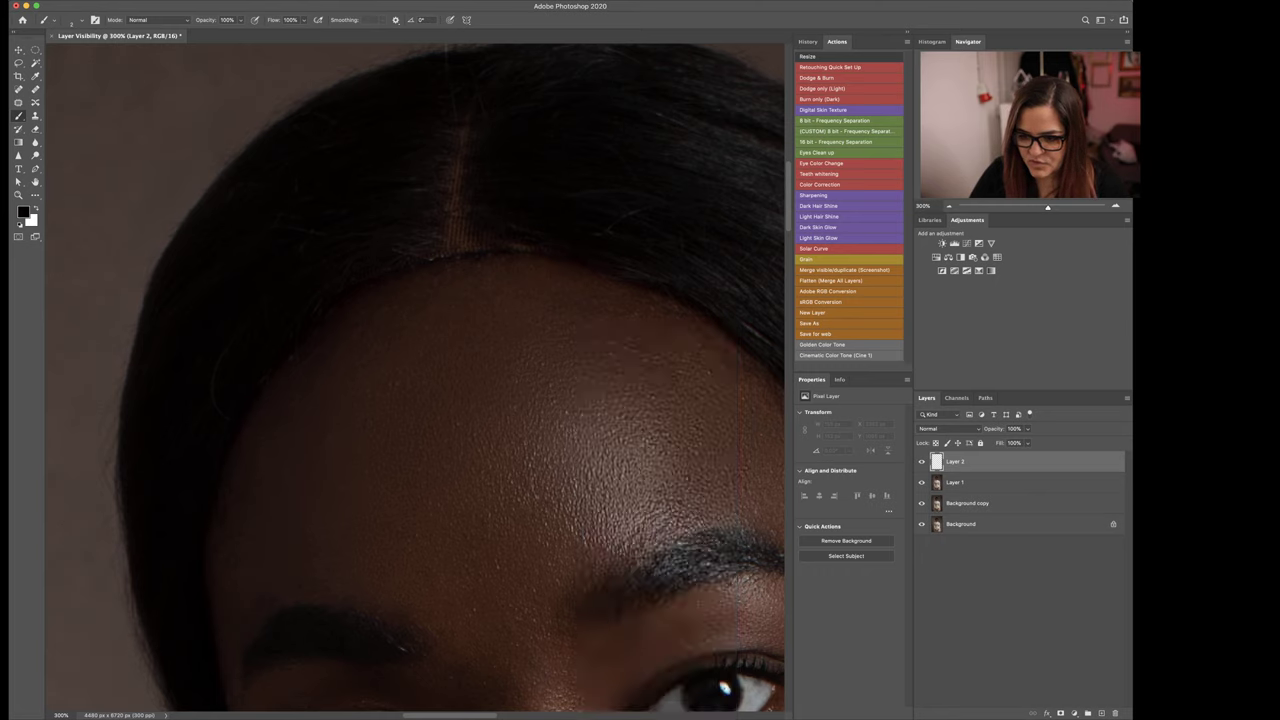
key(super+z)
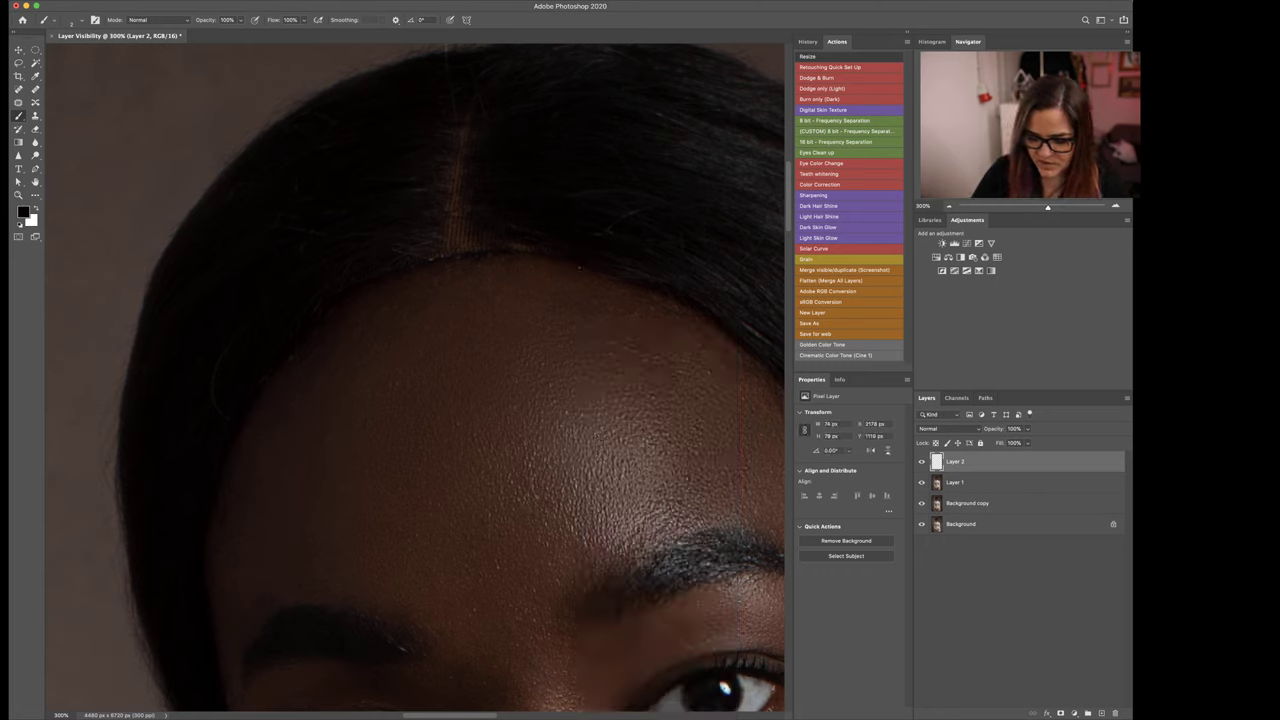
Step: Set the brush size to 3 px and try a thin black stroke on the forehead, undoing the stroke
right_click(491, 318)
text(3)
key(Return)
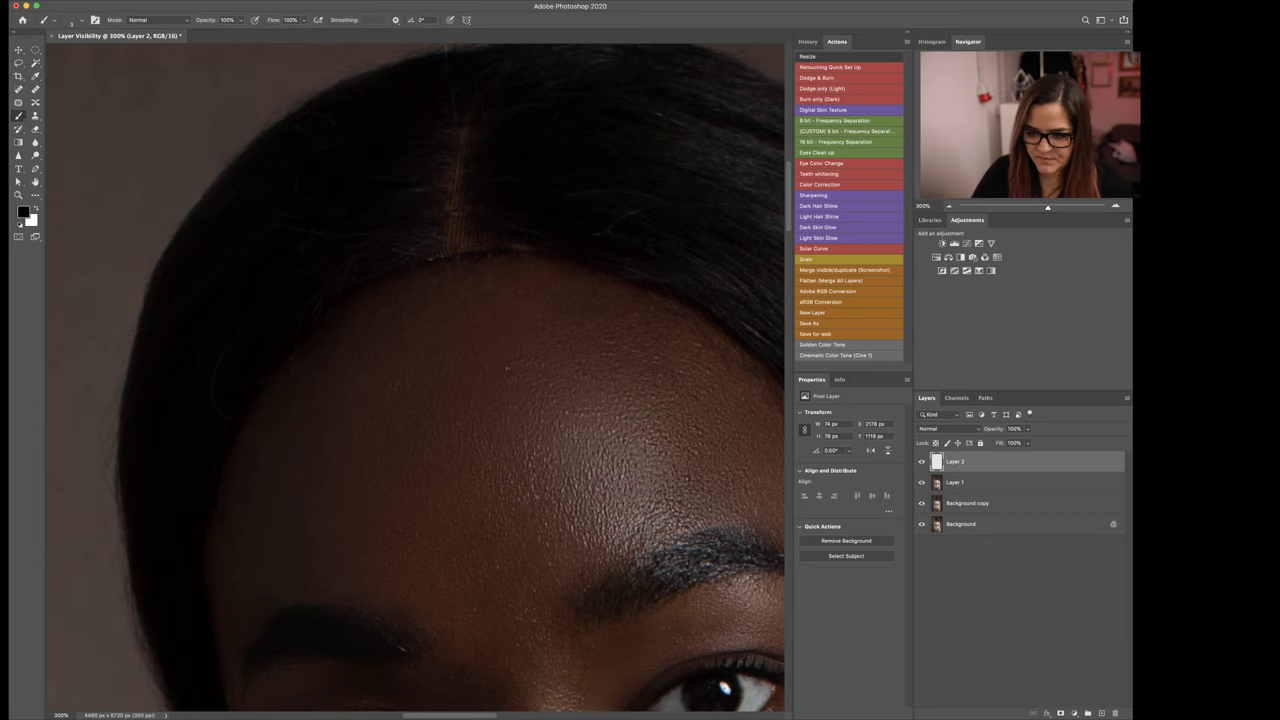
drag(478, 316, 541, 412)
key(super+z)
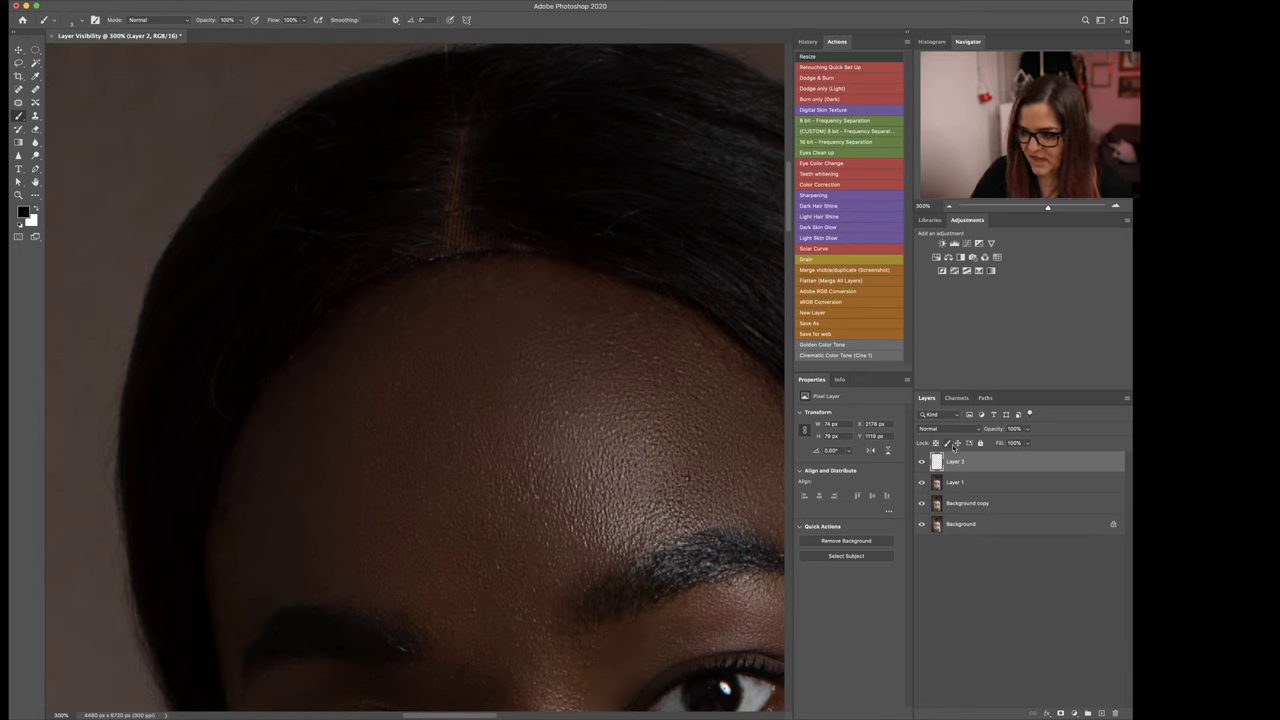
Step: Set Layer 2's blend mode to Multiply and paint fine black hair strokes along the hairline beside the parting
click(948, 429)
click(933, 457)
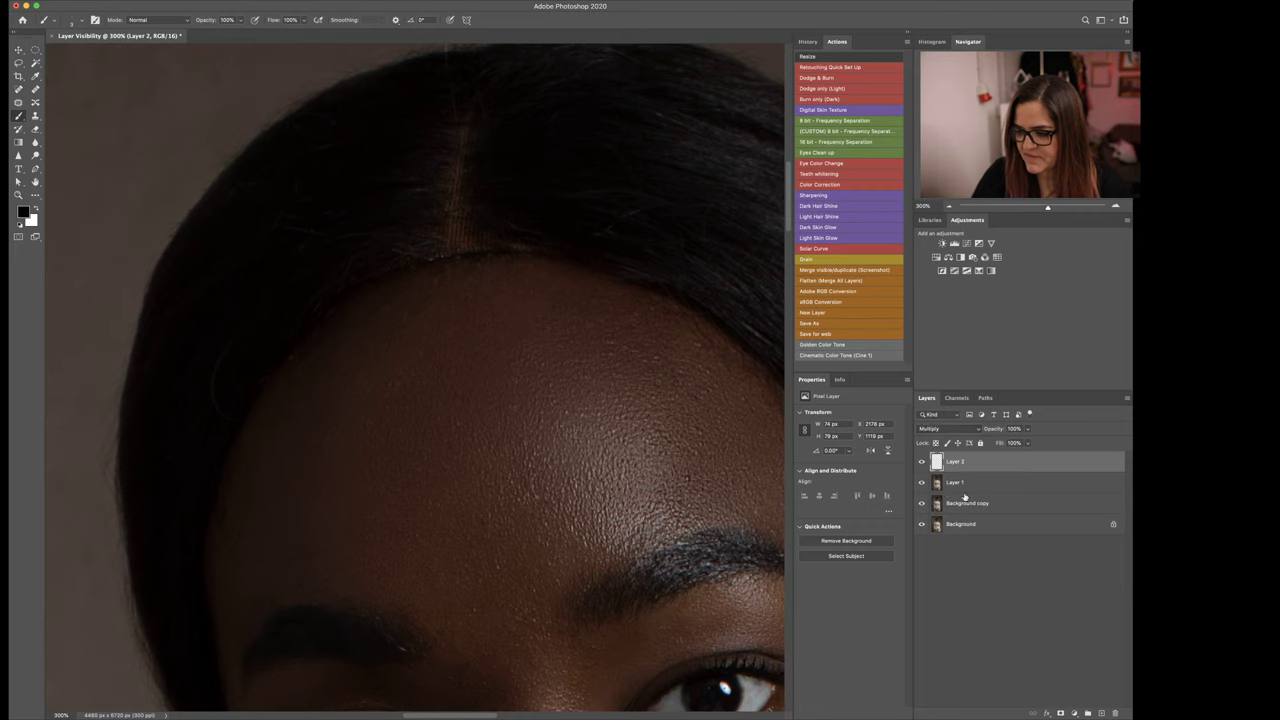
drag(525, 338, 498, 286)
key(r)
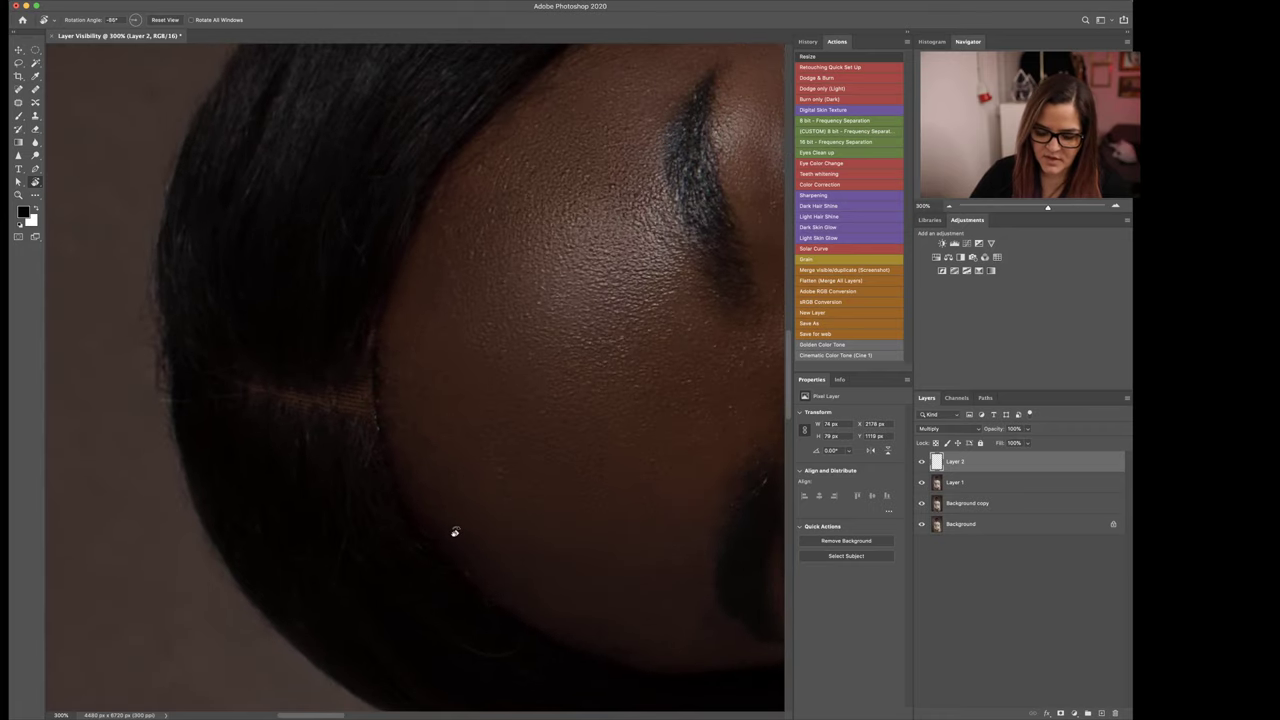
drag(451, 529, 509, 380)
key(b)
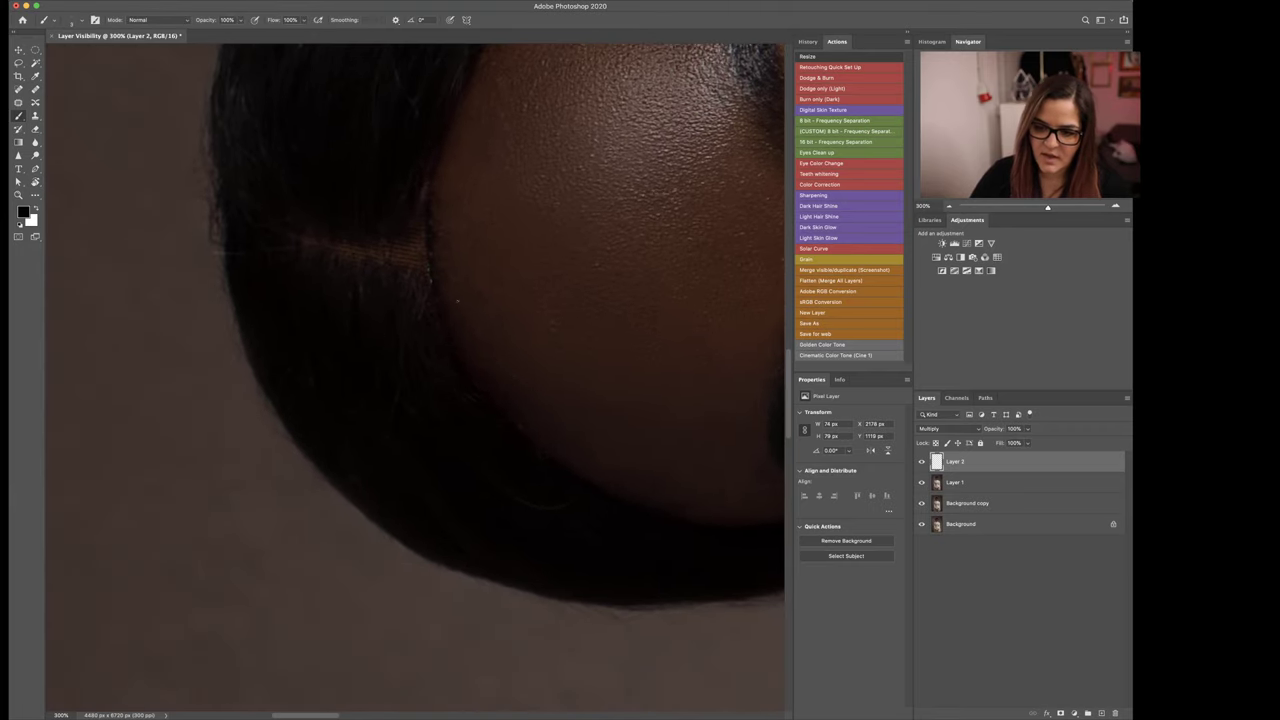
drag(425, 269, 433, 332)
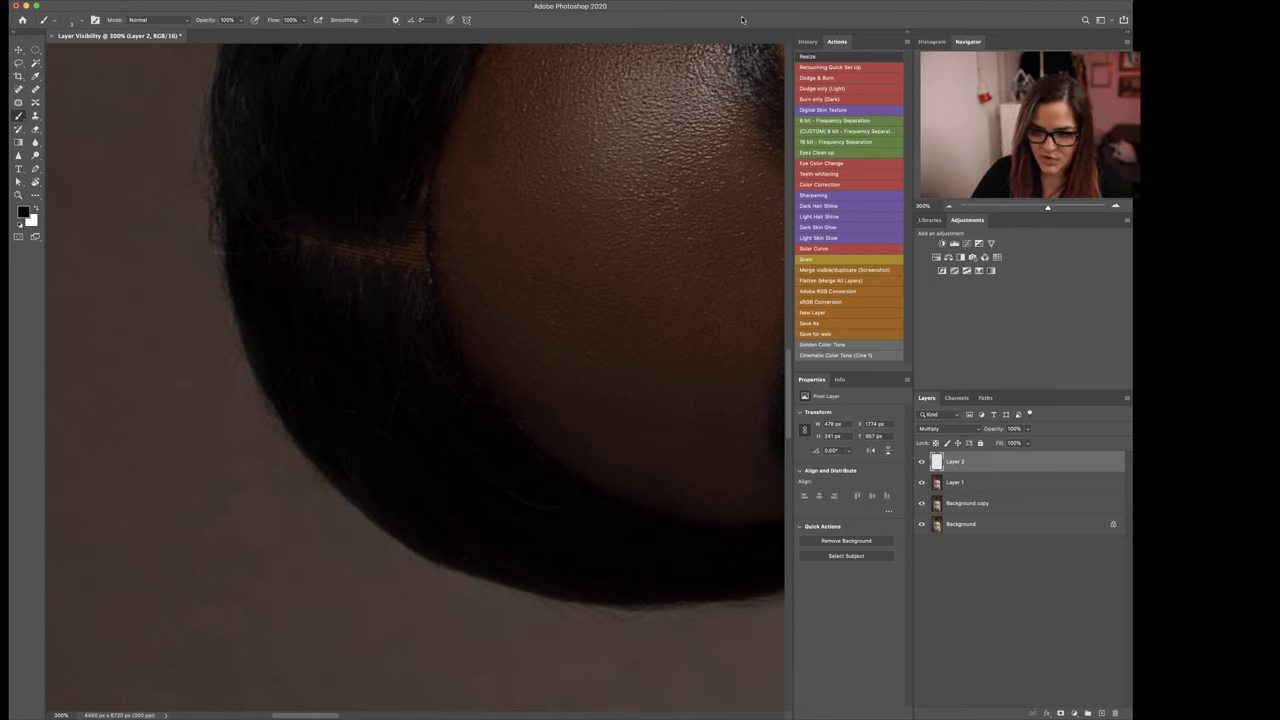
Step: Set Layer 2's blend mode to Normal and turn its black hair strokes and the painting colour white
click(947, 428)
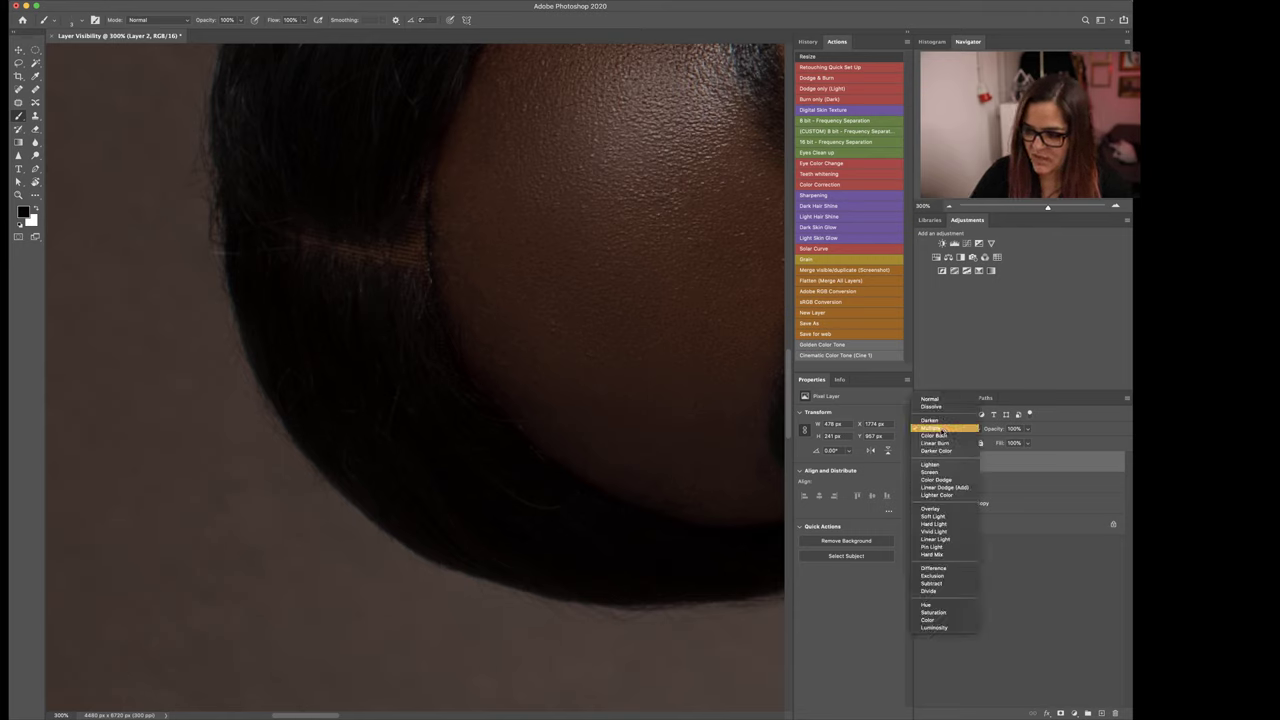
click(938, 401)
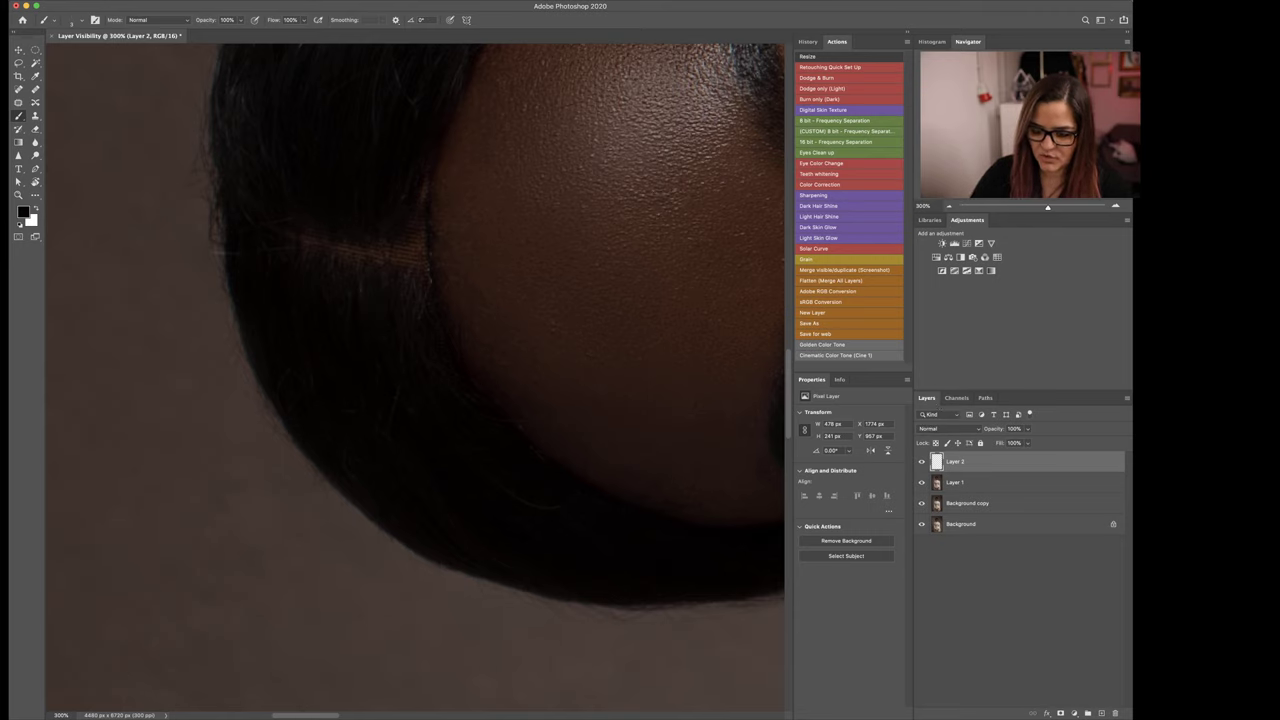
key(x)
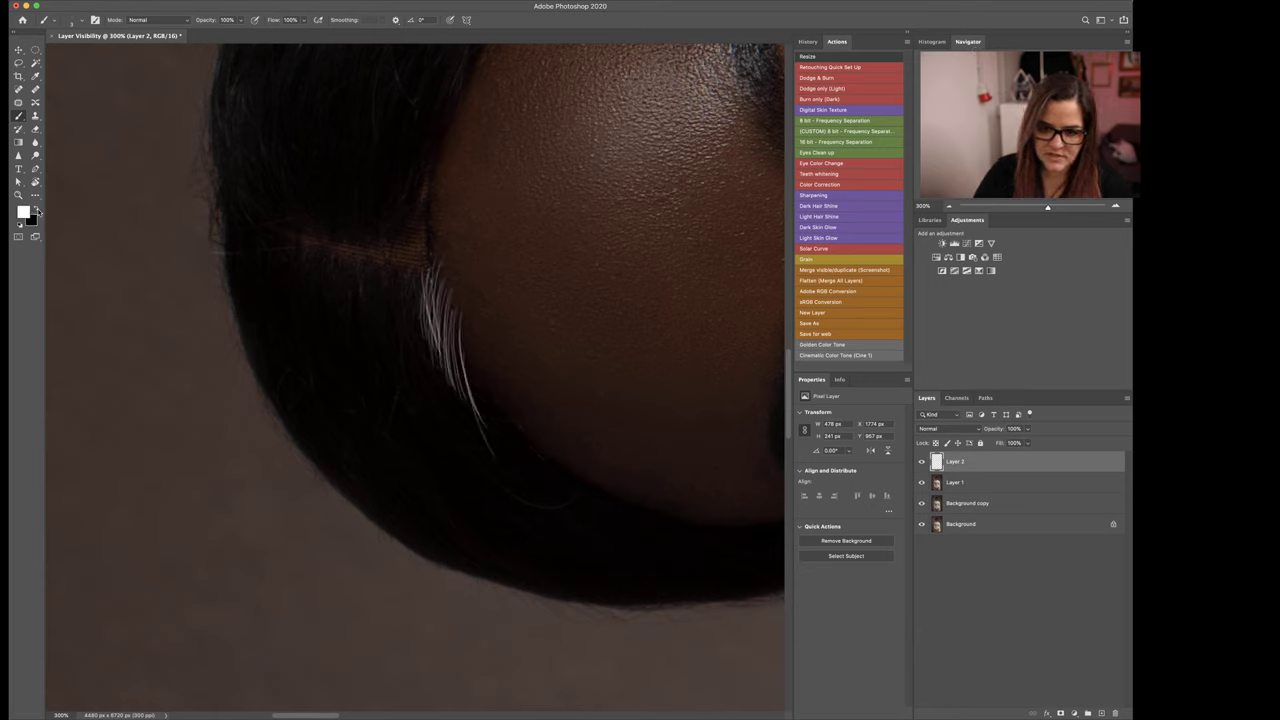
Step: Paint fine curved white hair strokes along the hairline to the left of the parting, from the parting down towards the temple
drag(423, 265, 414, 319)
mouse_move(430, 268)
mouse_down()
mouse_move(421, 312)
mouse_move(462, 408)
mouse_up()
drag(458, 336, 490, 430)
mouse_move(472, 366)
mouse_down()
mouse_move(546, 490)
mouse_move(500, 446)
mouse_move(556, 490)
mouse_up()
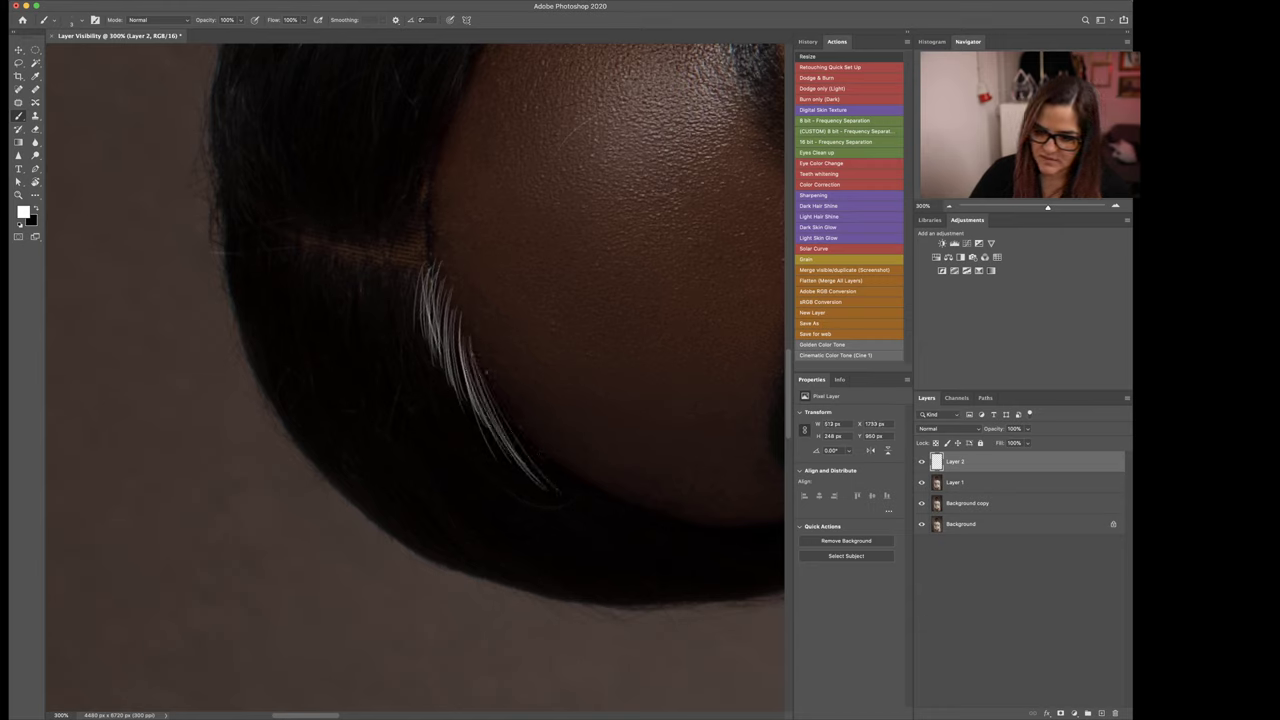
drag(488, 388, 576, 496)
drag(456, 348, 482, 414)
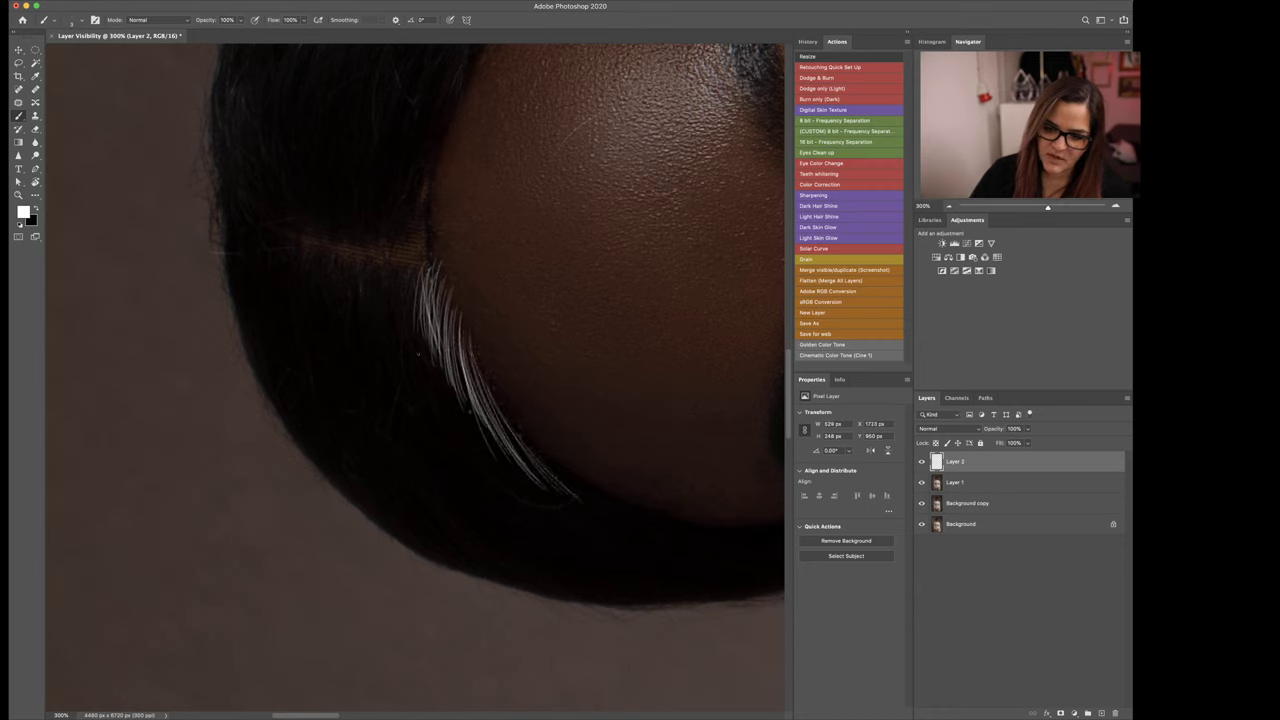
drag(420, 280, 414, 350)
drag(402, 294, 405, 343)
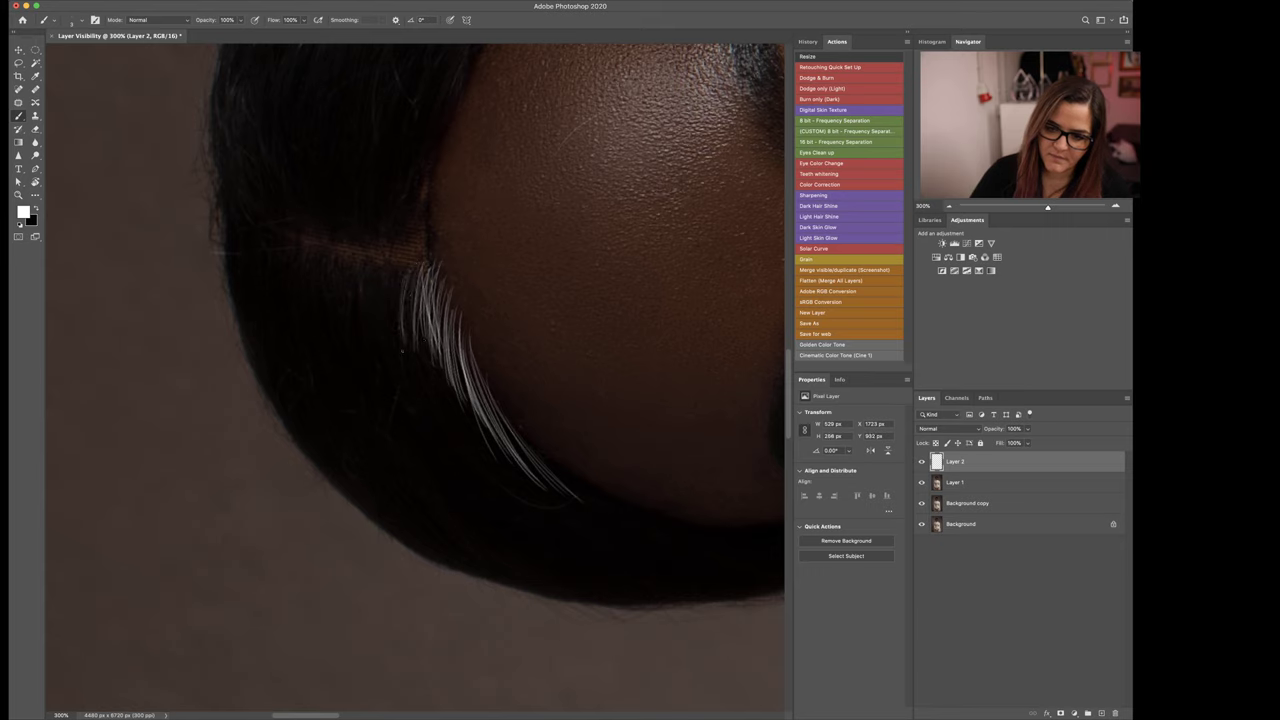
drag(400, 262, 394, 330)
mouse_move(390, 267)
mouse_down()
mouse_move(380, 328)
mouse_move(360, 324)
mouse_move(394, 346)
mouse_up()
mouse_move(412, 288)
mouse_down()
mouse_move(404, 330)
mouse_move(478, 448)
mouse_up()
drag(432, 366, 500, 468)
drag(470, 410, 518, 471)
mouse_move(456, 378)
mouse_down()
mouse_move(574, 510)
mouse_move(519, 445)
mouse_up()
mouse_move(438, 305)
mouse_down()
mouse_move(461, 383)
mouse_move(411, 320)
mouse_up()
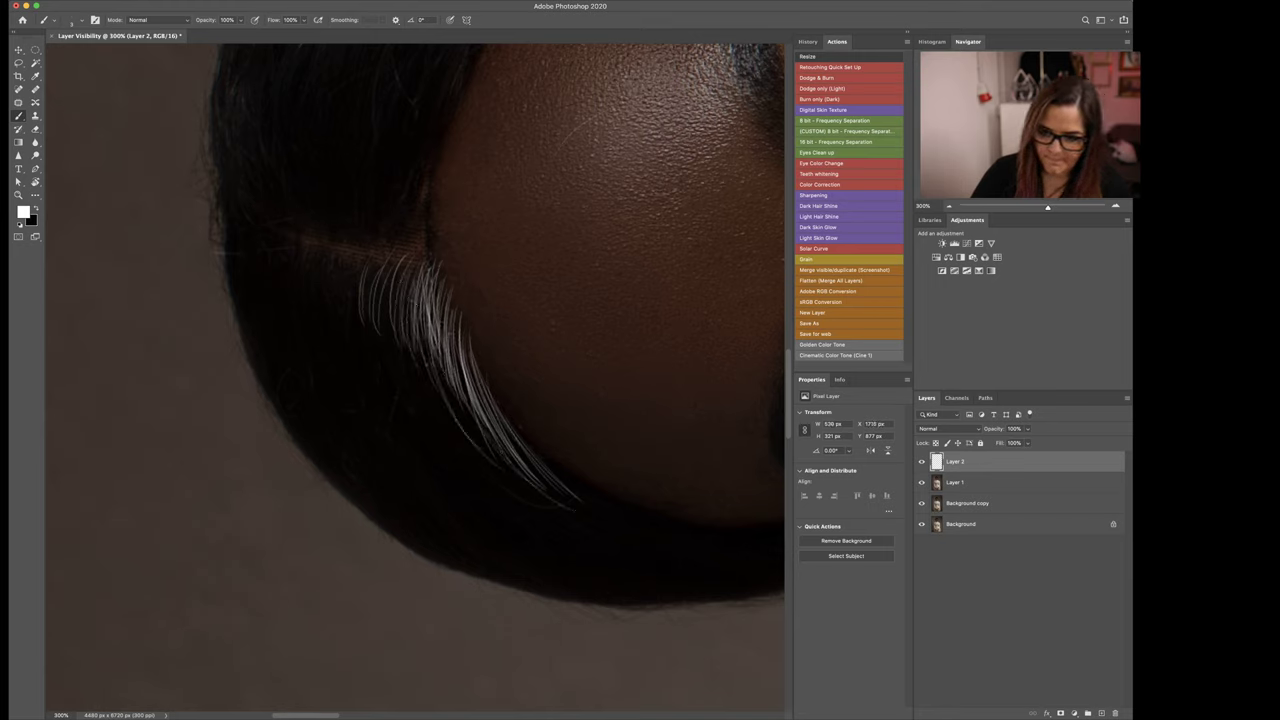
drag(405, 276, 396, 336)
mouse_move(372, 270)
mouse_down()
mouse_move(364, 318)
mouse_move(368, 306)
mouse_move(349, 315)
mouse_up()
mouse_move(402, 296)
mouse_down()
mouse_move(408, 350)
mouse_move(432, 378)
mouse_move(428, 360)
mouse_up()
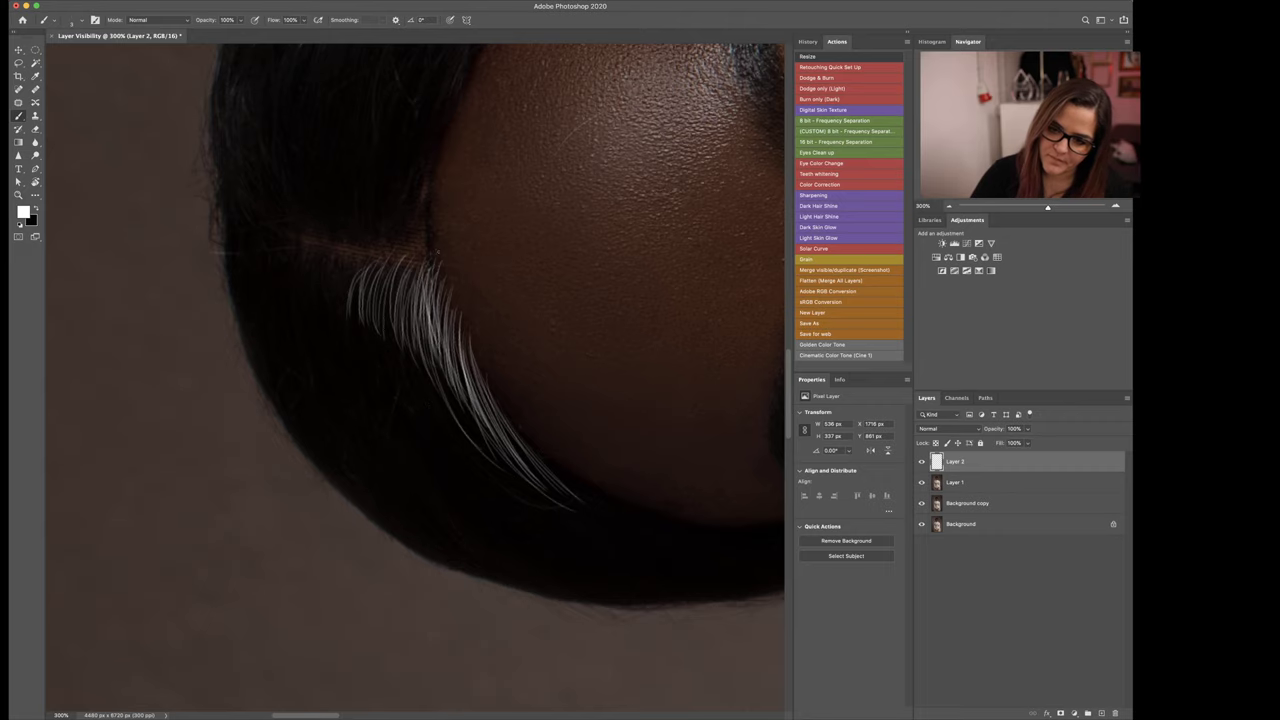
Step: Paint overlapping fine white hair strokes along the hairline to the right of the parting, curving away from the forehead
mouse_move(424, 162)
mouse_down()
mouse_move(437, 243)
mouse_move(430, 217)
mouse_up()
key(r)
drag(508, 376, 406, 424)
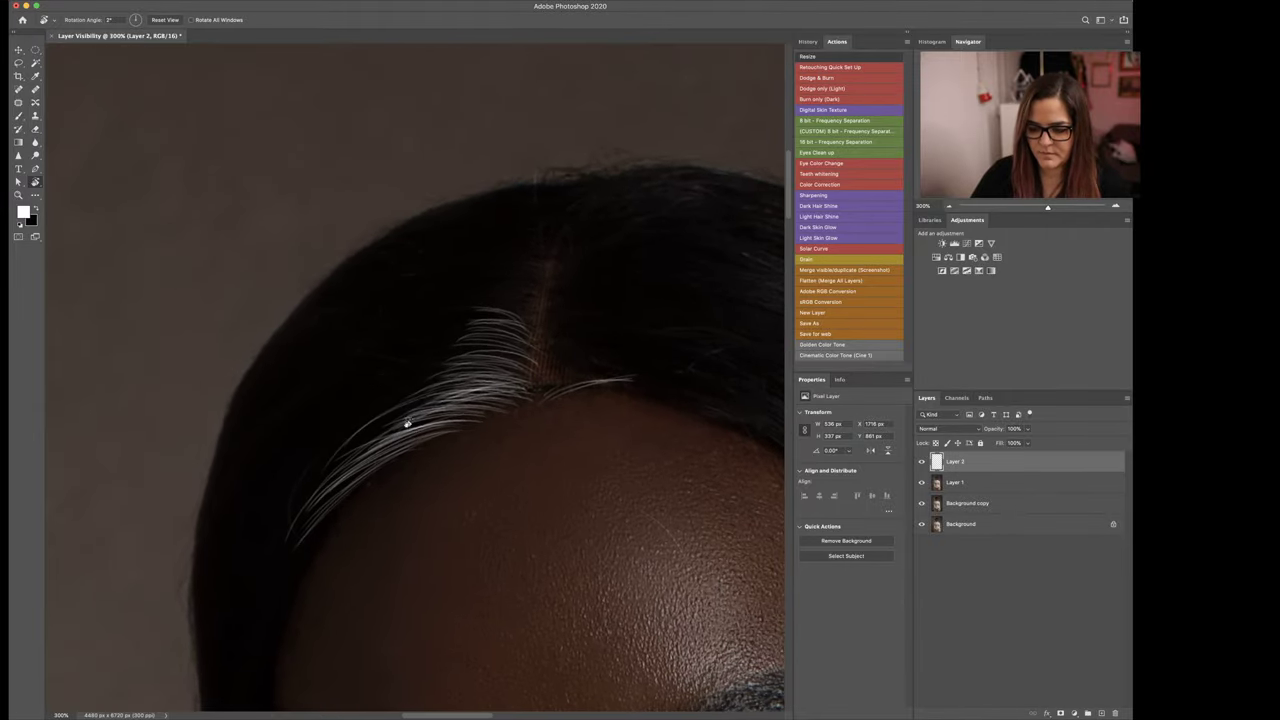
drag(632, 391, 503, 206)
key(b)
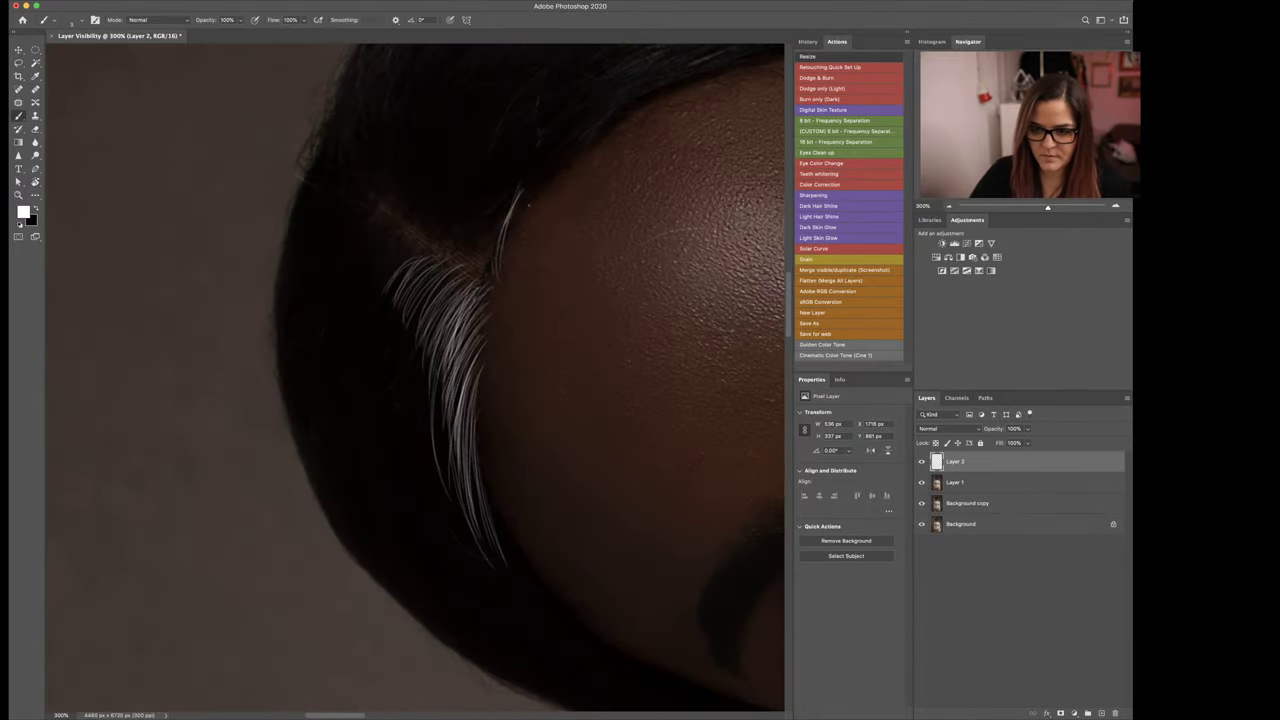
drag(490, 271, 491, 209)
mouse_move(499, 256)
mouse_down()
mouse_move(506, 203)
mouse_move(523, 185)
mouse_up()
drag(517, 232, 535, 163)
drag(527, 223, 558, 130)
mouse_move(546, 202)
mouse_down()
mouse_move(590, 116)
mouse_move(604, 114)
mouse_move(560, 134)
mouse_up()
drag(532, 229, 556, 142)
drag(518, 250, 535, 157)
mouse_move(508, 245)
mouse_down()
mouse_move(522, 165)
mouse_move(511, 177)
mouse_move(570, 102)
mouse_up()
drag(530, 222, 590, 86)
mouse_move(544, 190)
mouse_down()
mouse_move(608, 86)
mouse_move(624, 96)
mouse_up()
drag(578, 166, 644, 82)
drag(548, 194, 584, 108)
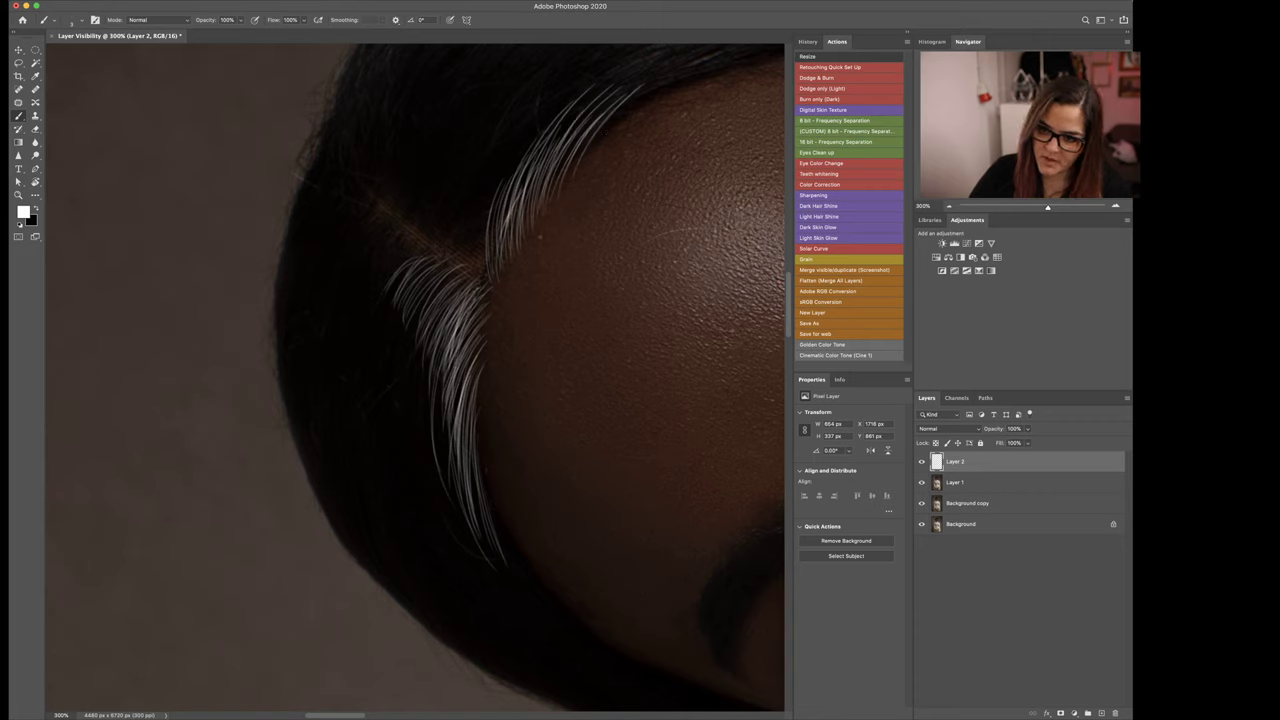
drag(536, 240, 562, 140)
mouse_move(520, 262)
mouse_down()
mouse_move(540, 160)
mouse_move(510, 208)
mouse_up()
drag(500, 286, 512, 172)
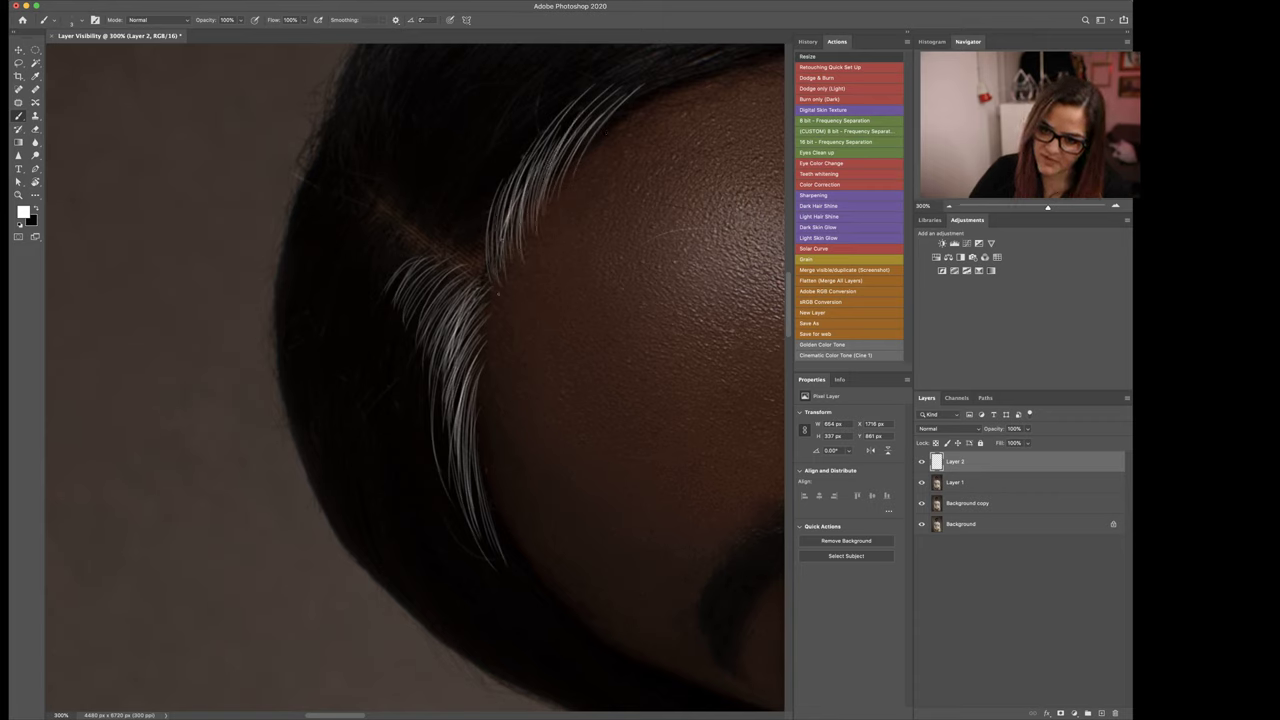
mouse_move(490, 256)
mouse_down()
mouse_move(524, 134)
mouse_move(592, 92)
mouse_up()
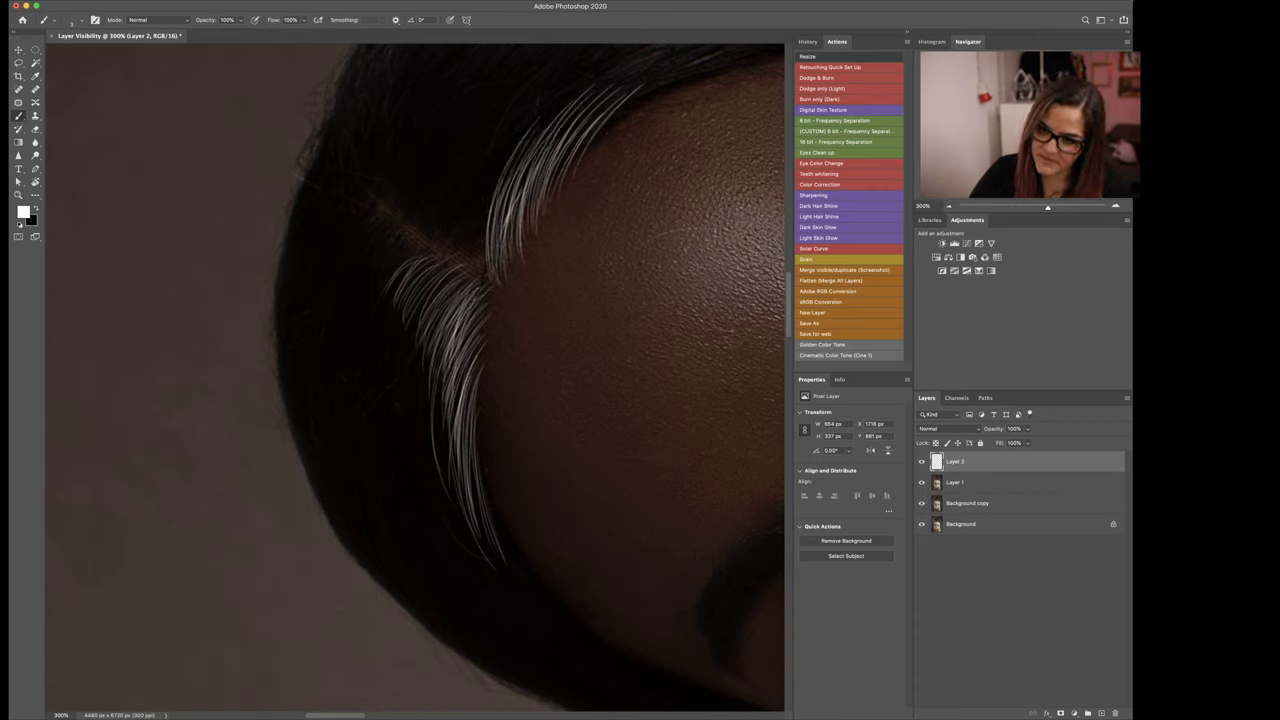
drag(546, 216, 606, 110)
Step: Extend the white hair strokes along the right hairline, down above the outer forehead, with the canvas upright at 200% zoom
key(Escape)
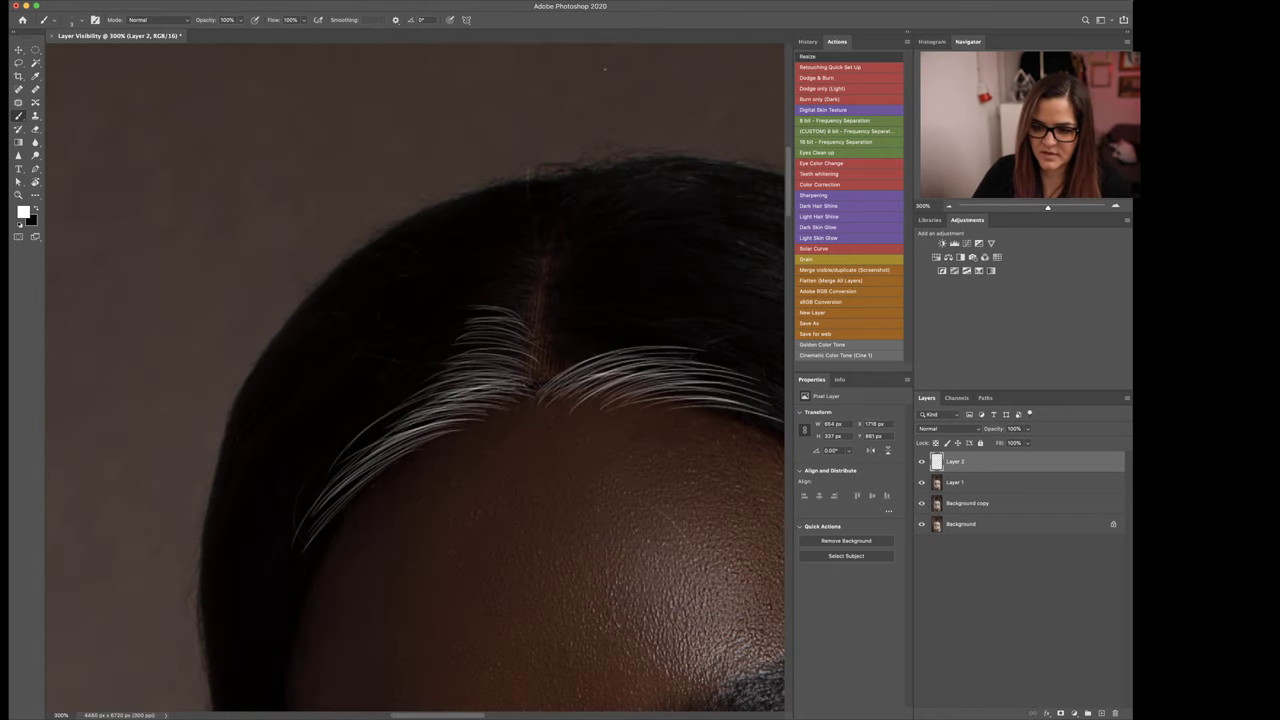
drag(568, 359, 411, 191)
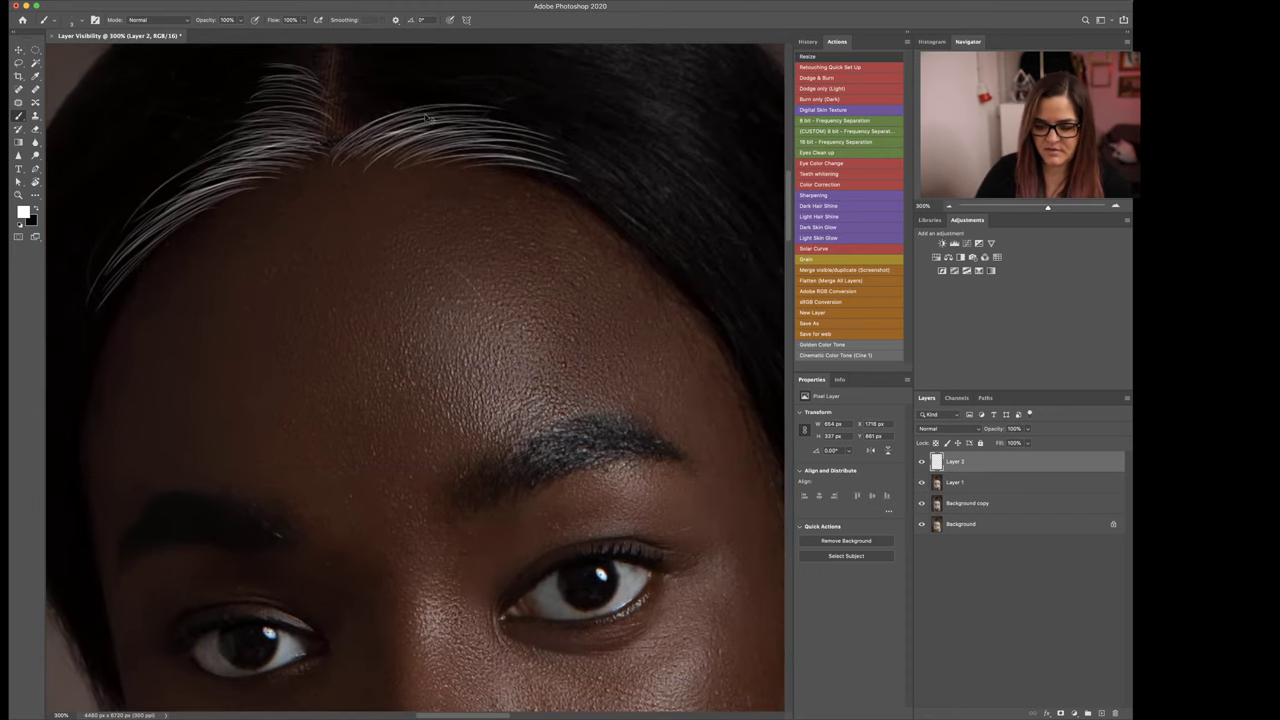
key(super+minus)
key(super+minus)
key(super+plus)
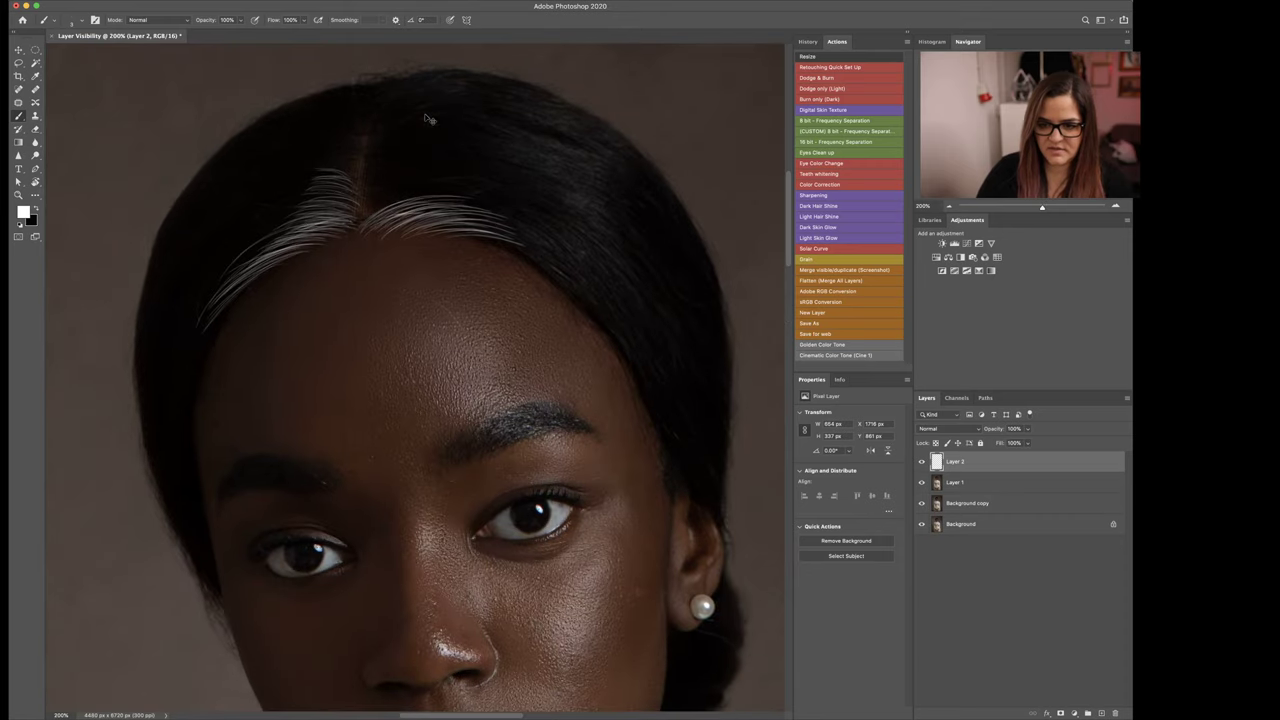
drag(386, 209, 458, 337)
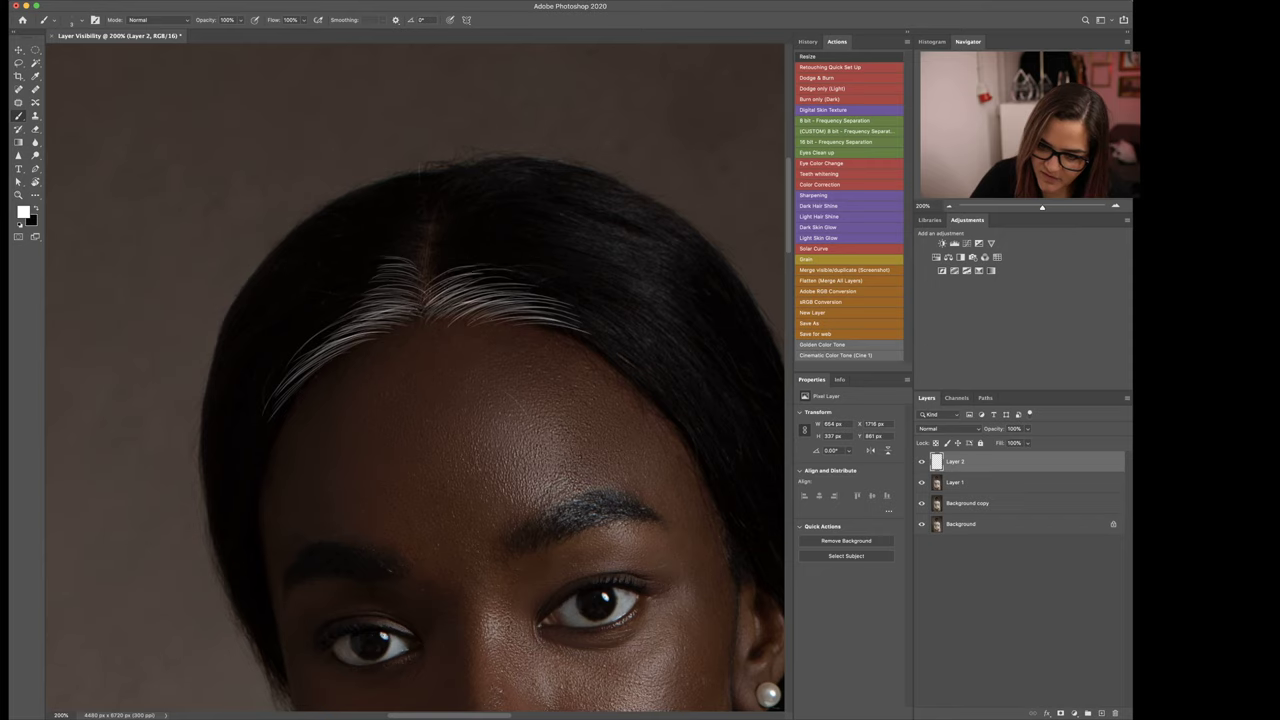
drag(564, 327, 623, 355)
mouse_move(555, 337)
mouse_down()
mouse_move(624, 363)
mouse_move(607, 341)
mouse_move(649, 384)
mouse_up()
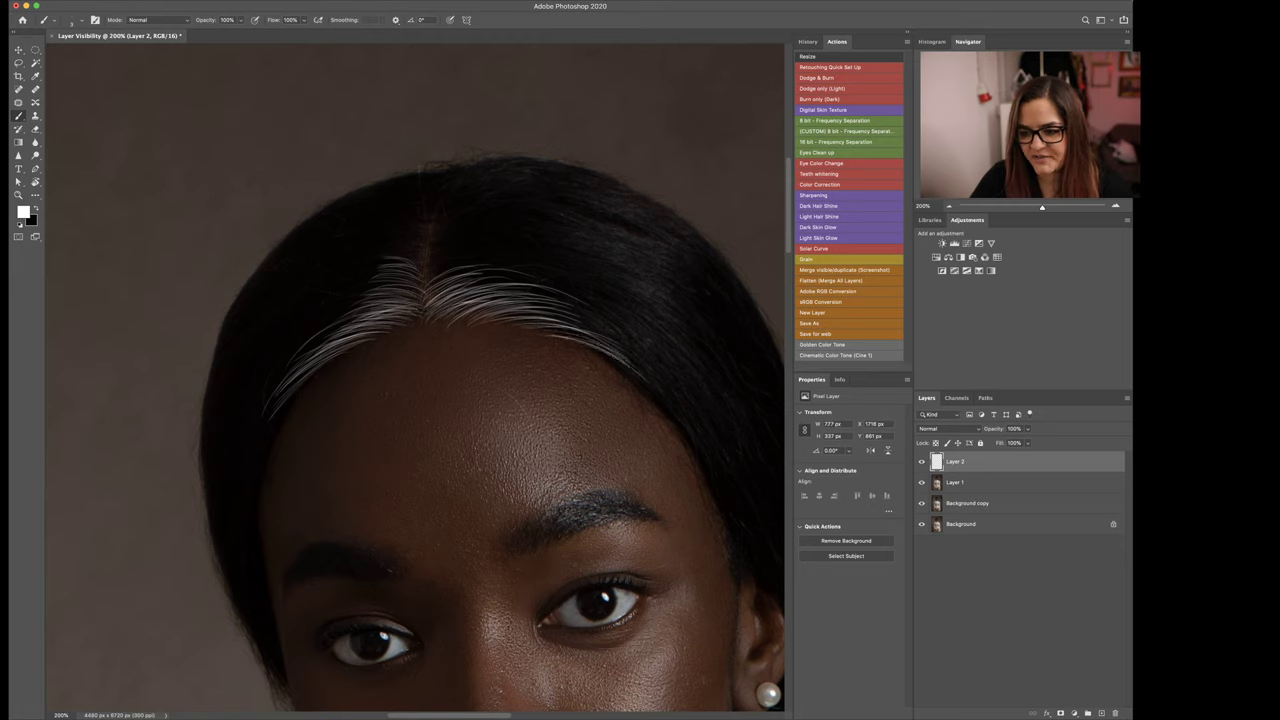
drag(589, 349, 676, 420)
drag(613, 368, 655, 395)
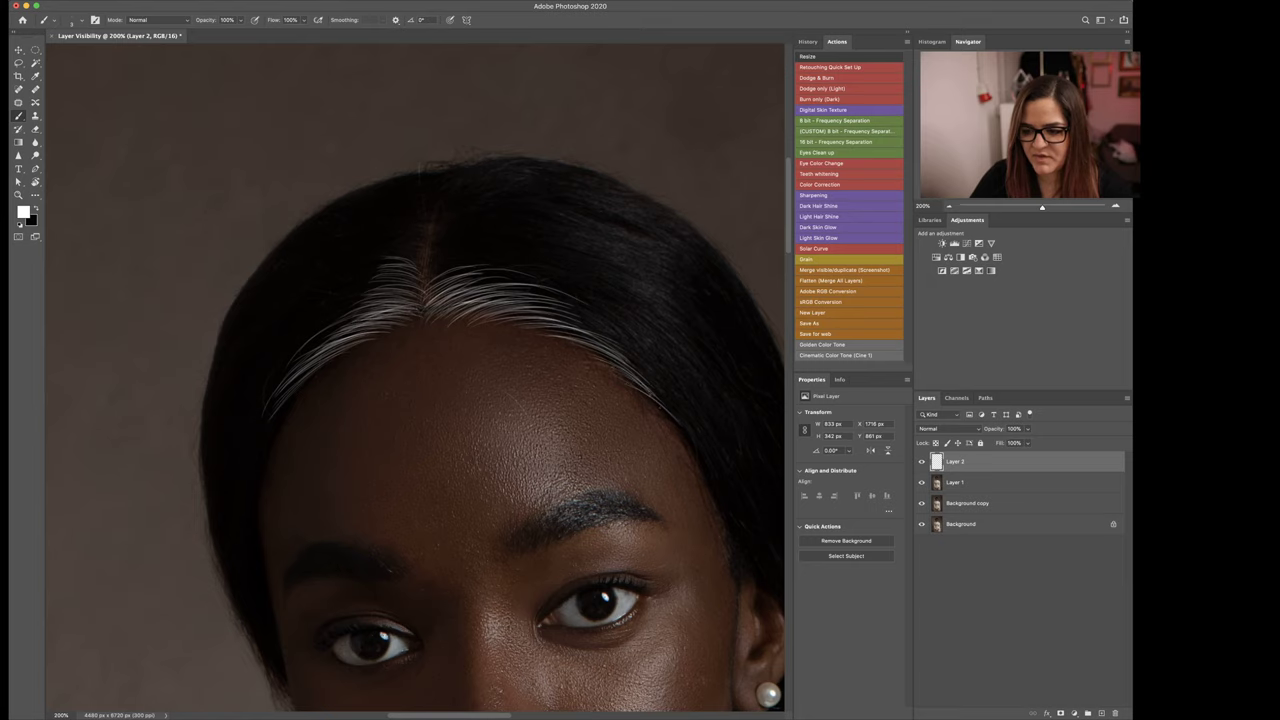
drag(579, 347, 631, 370)
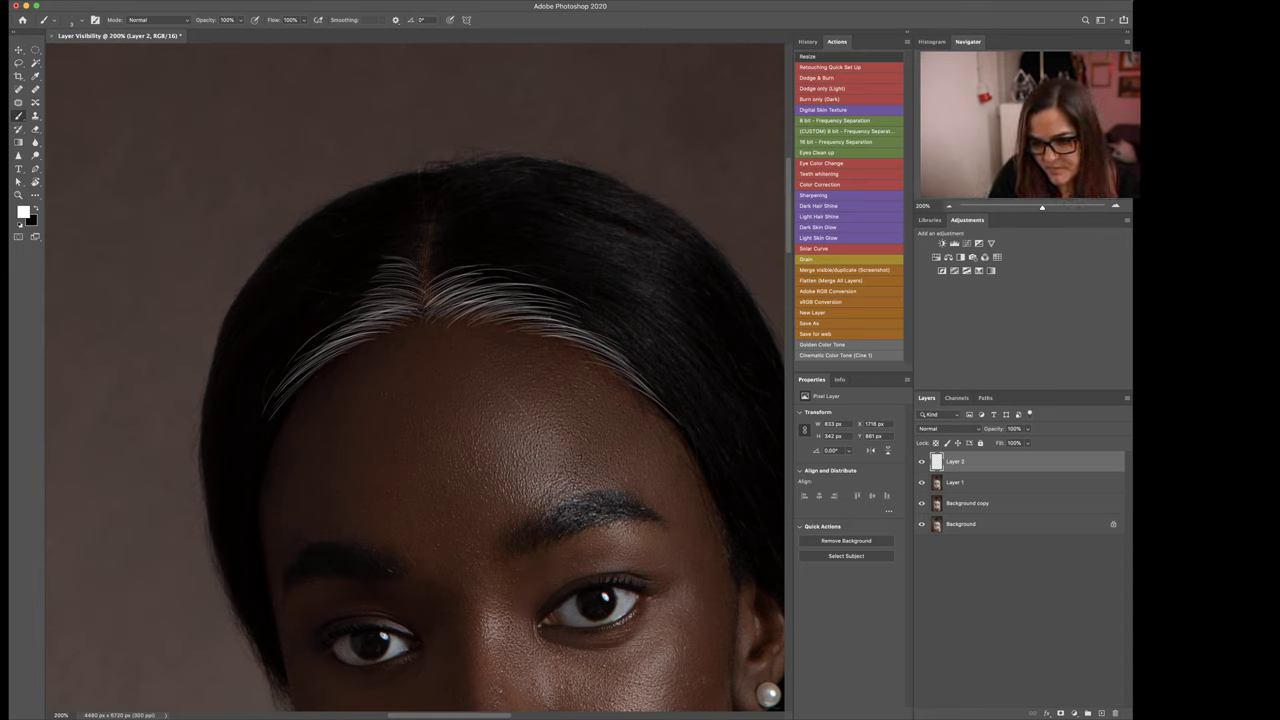
mouse_move(532, 320)
mouse_down()
mouse_move(612, 332)
mouse_move(680, 426)
mouse_up()
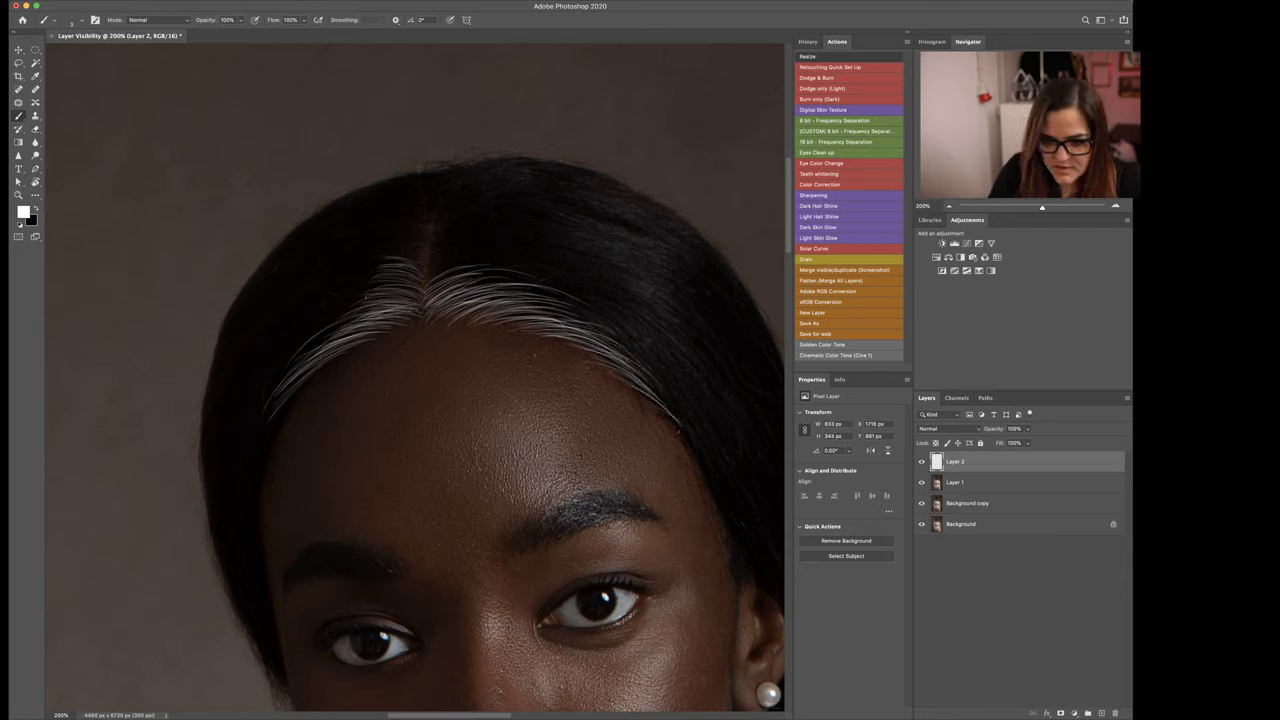
Step: Paint short white hair strokes on both sides of the parting and fill in the adjoining left hairline
drag(416, 288, 342, 300)
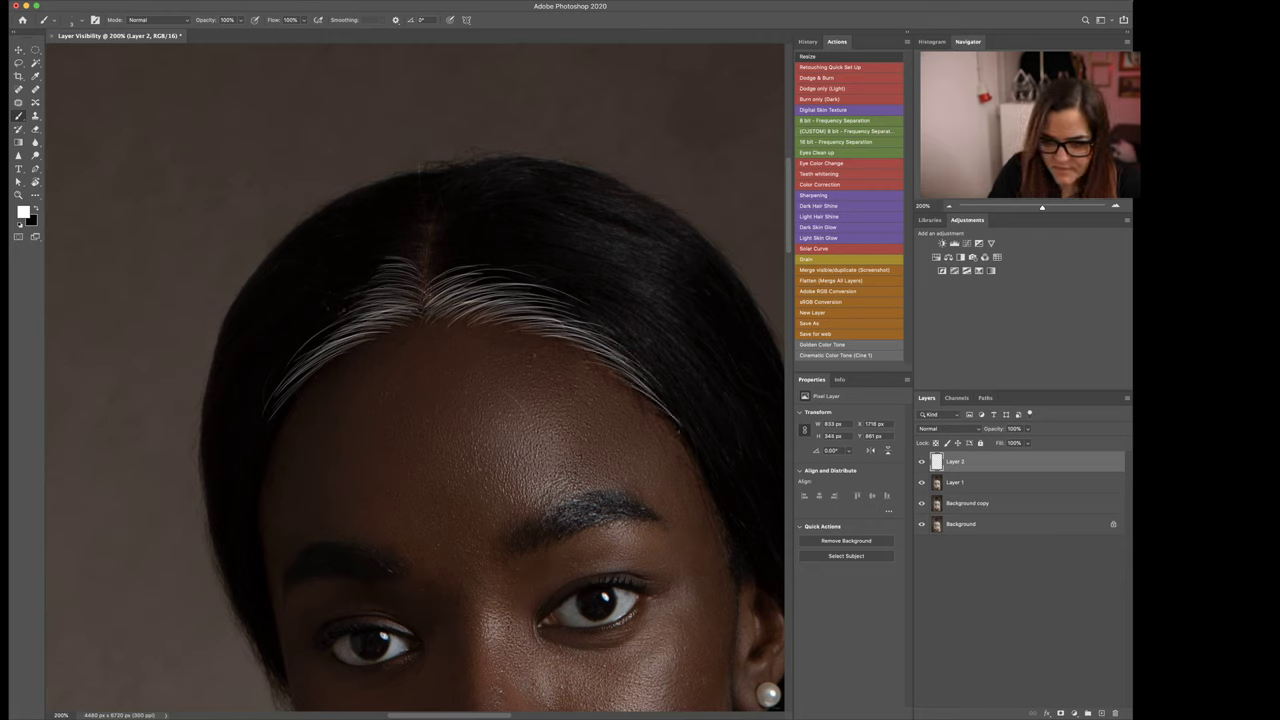
drag(427, 279, 461, 251)
drag(427, 279, 441, 259)
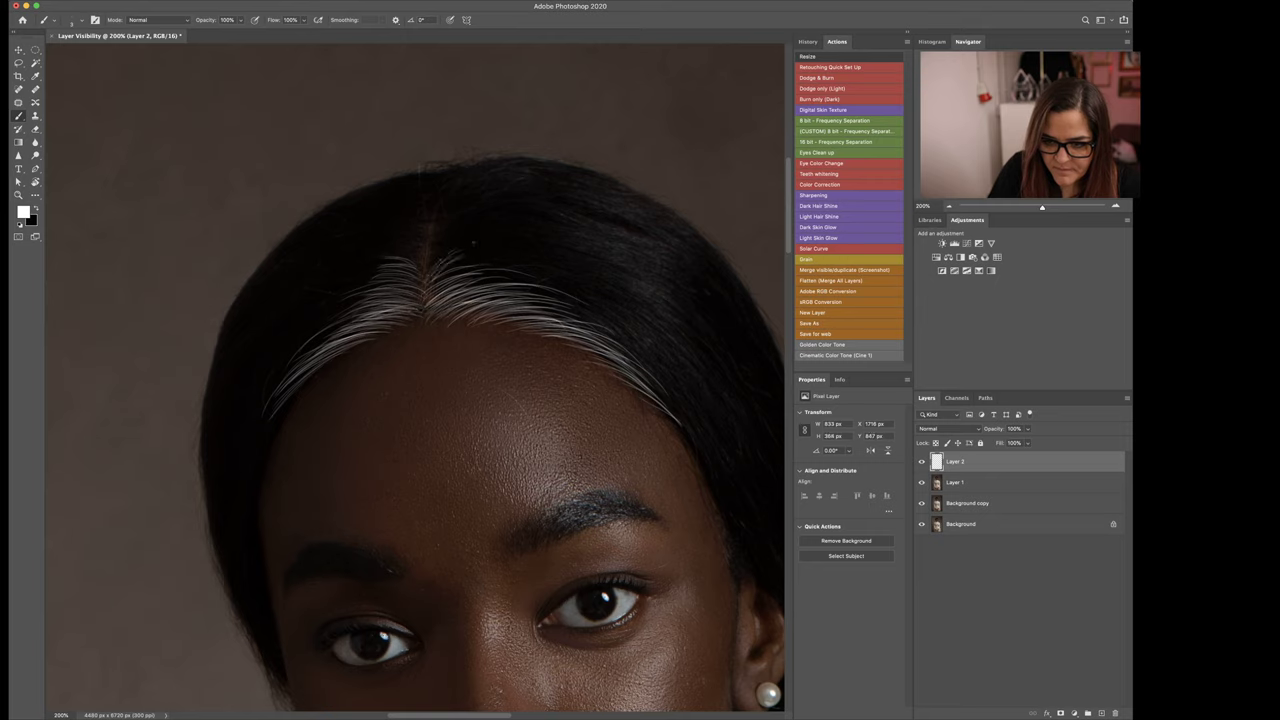
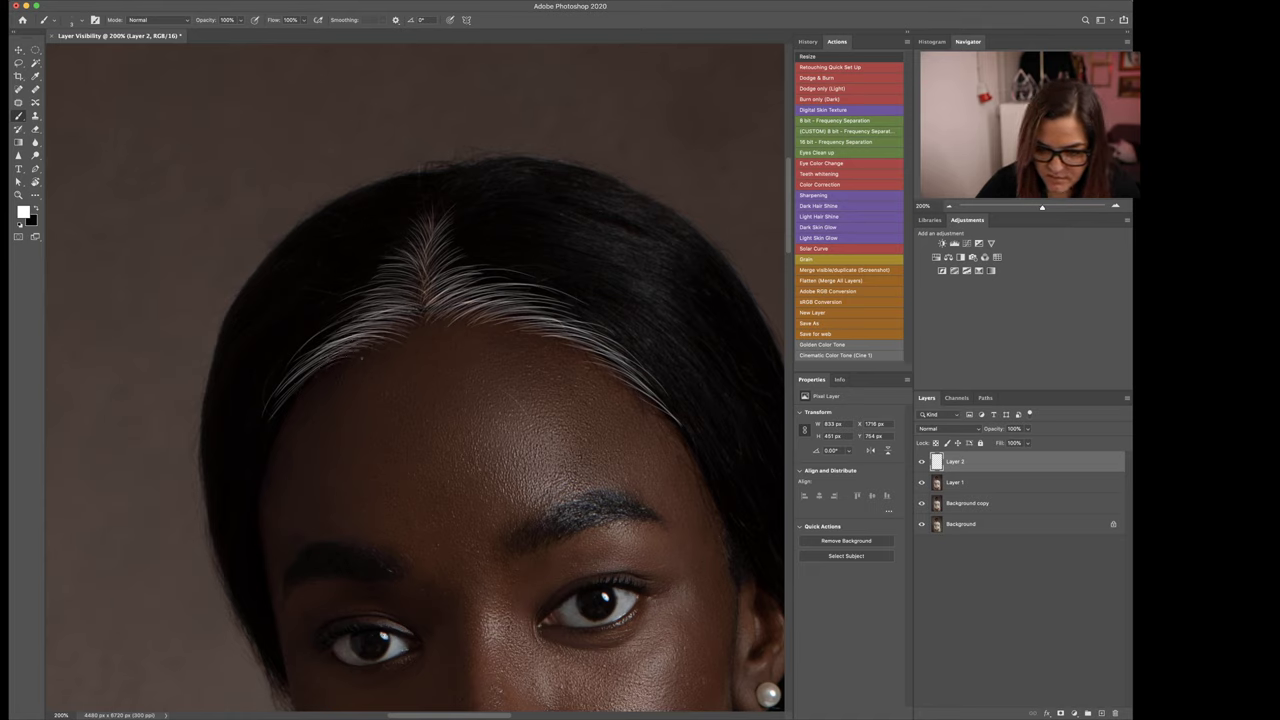
drag(396, 341, 364, 334)
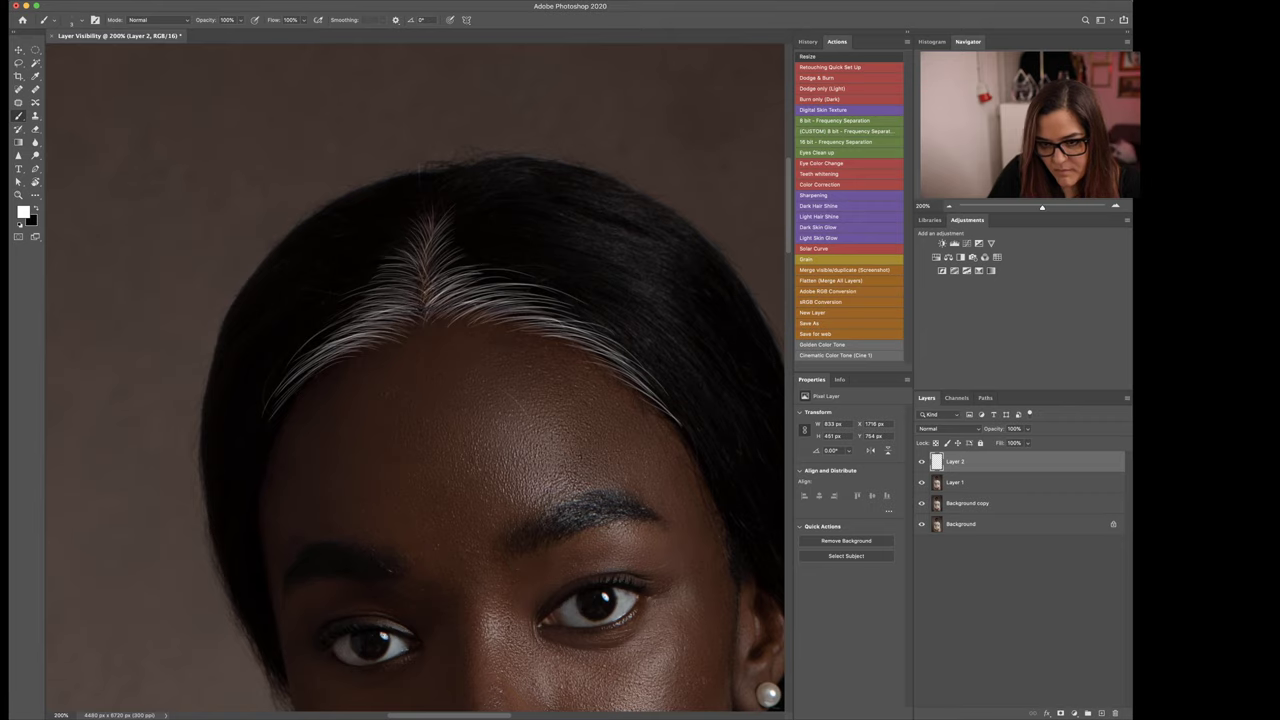
Step: Invert the white hair strokes on Layer 2 to black, and try duplicating the layer
click(920, 520)
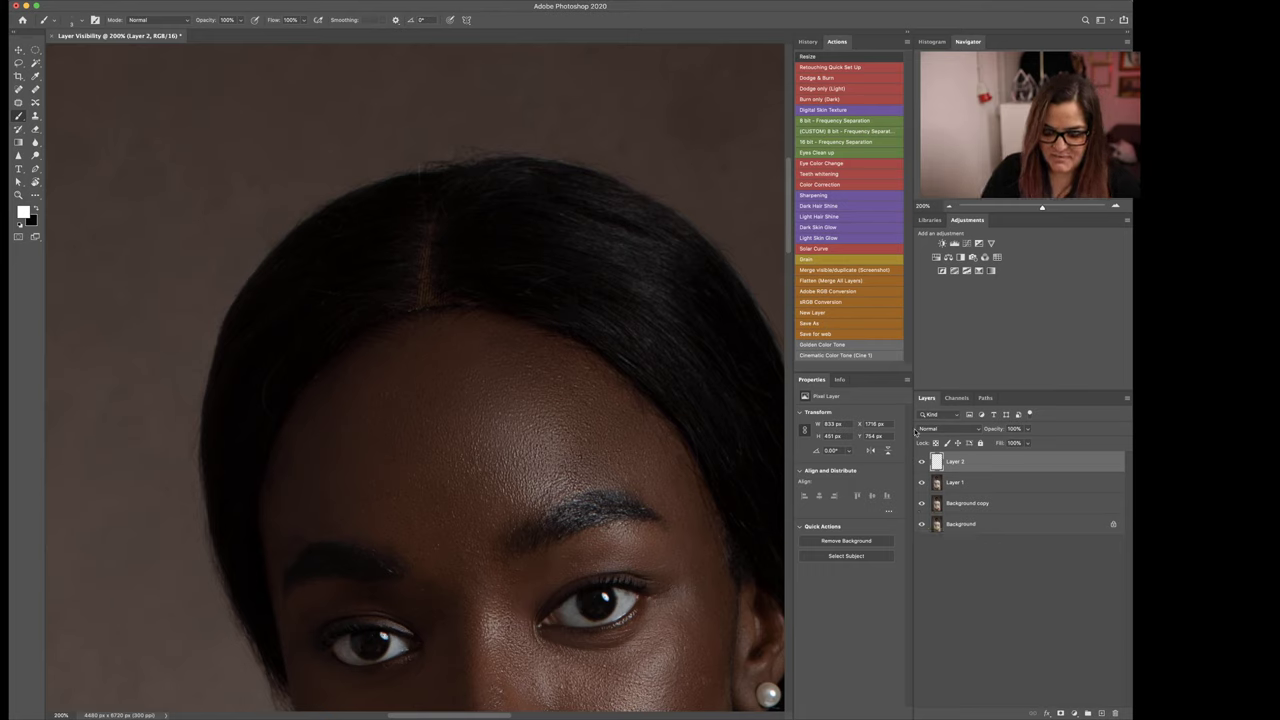
key(super+j)
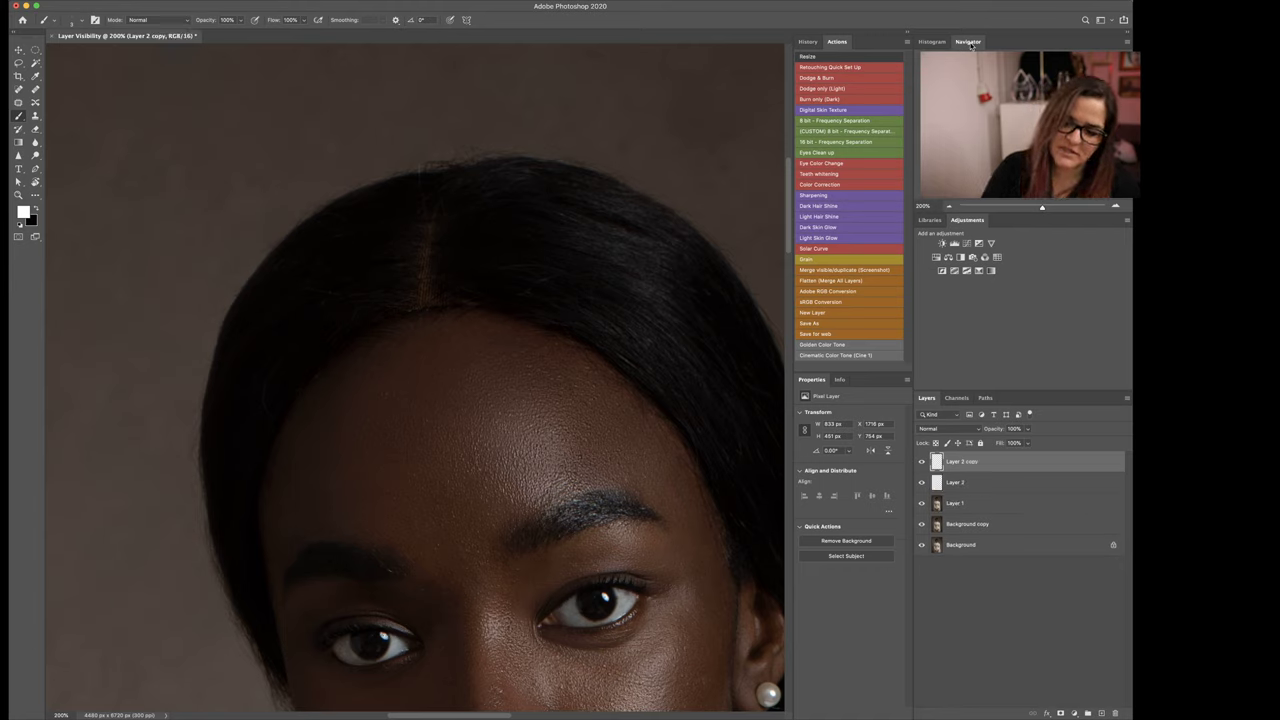
key(super+z)
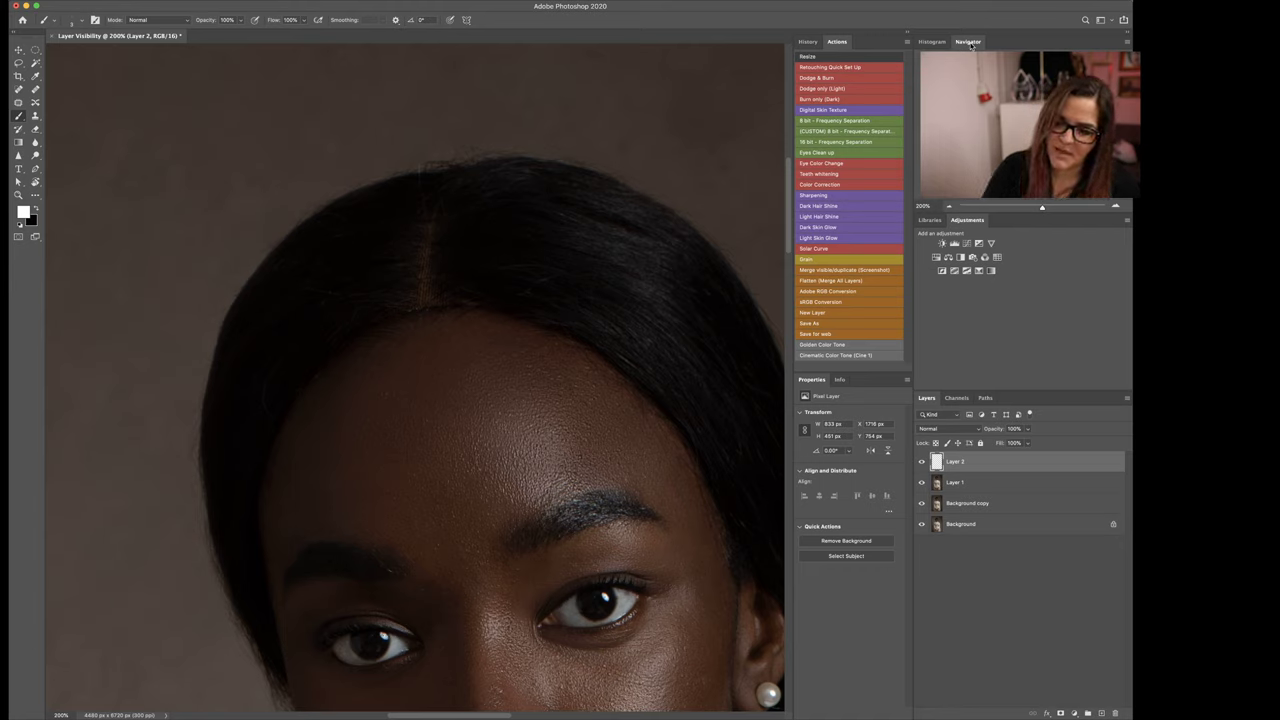
Step: Hide Layer 2 and create a new empty layer above it for retouching with the Healing Brush tool
click(922, 463)
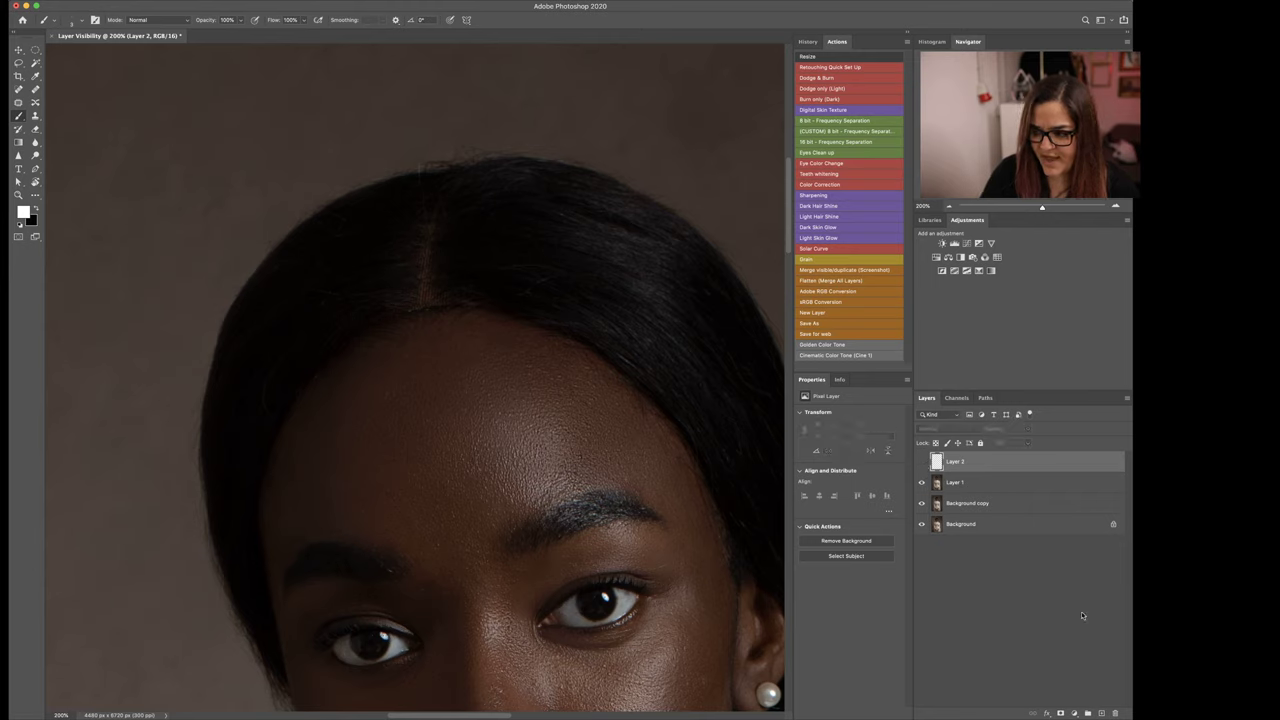
click(1100, 713)
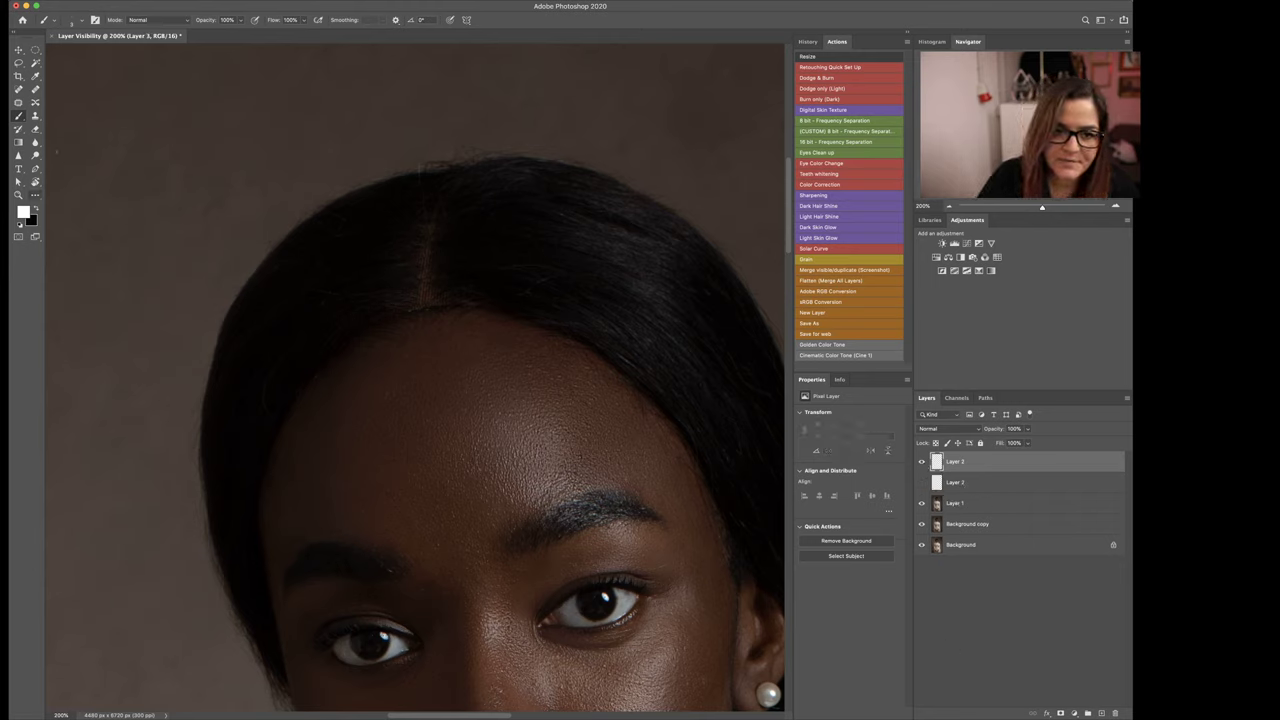
click(36, 90)
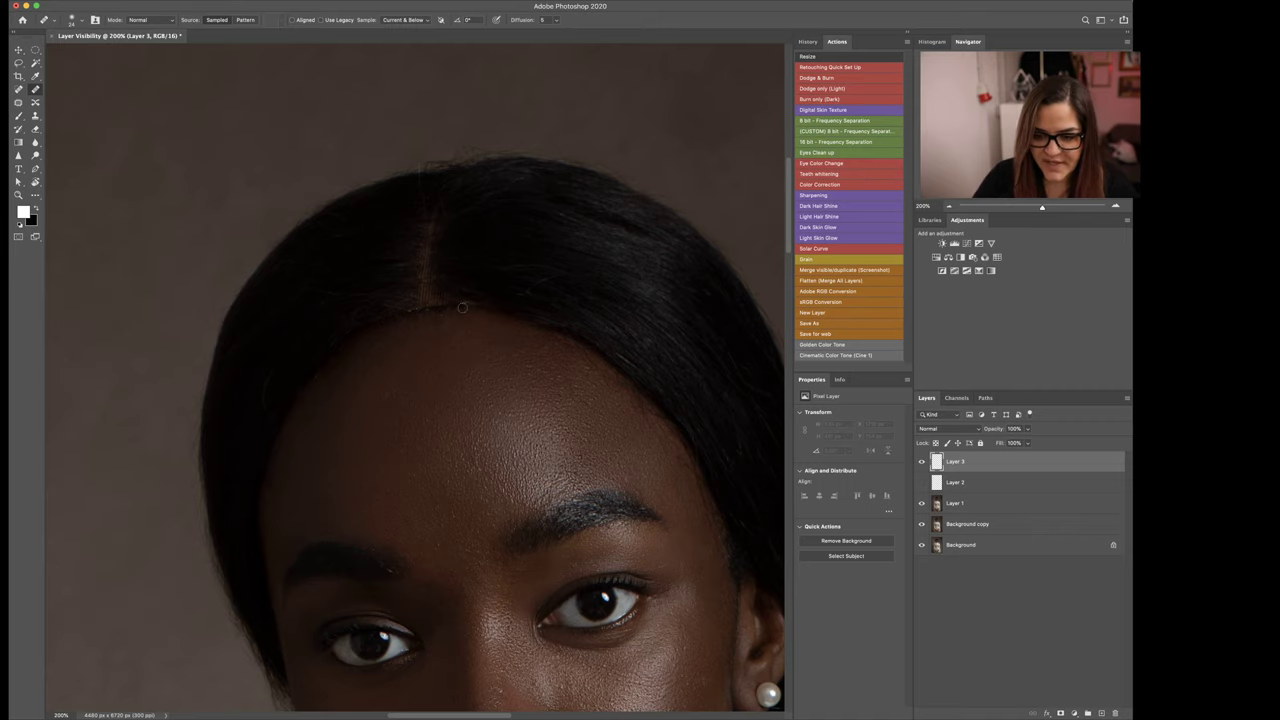
Step: Heal the stray dark hairs at the base of the parting on Layer 3 using forehead skin sampled just below
key(super+plus)
key(super+plus)
mouse_move(500, 269)
mouse_down()
mouse_move(508, 343)
mouse_move(469, 371)
mouse_up()
alt+click(447, 341)
mouse_move(452, 309)
mouse_down()
mouse_move(409, 351)
mouse_move(422, 309)
mouse_move(397, 339)
mouse_move(401, 317)
mouse_move(525, 316)
mouse_move(514, 303)
mouse_move(560, 313)
mouse_move(503, 297)
mouse_move(482, 299)
mouse_move(491, 314)
mouse_move(440, 304)
mouse_move(447, 292)
mouse_move(440, 310)
mouse_move(480, 307)
mouse_up()
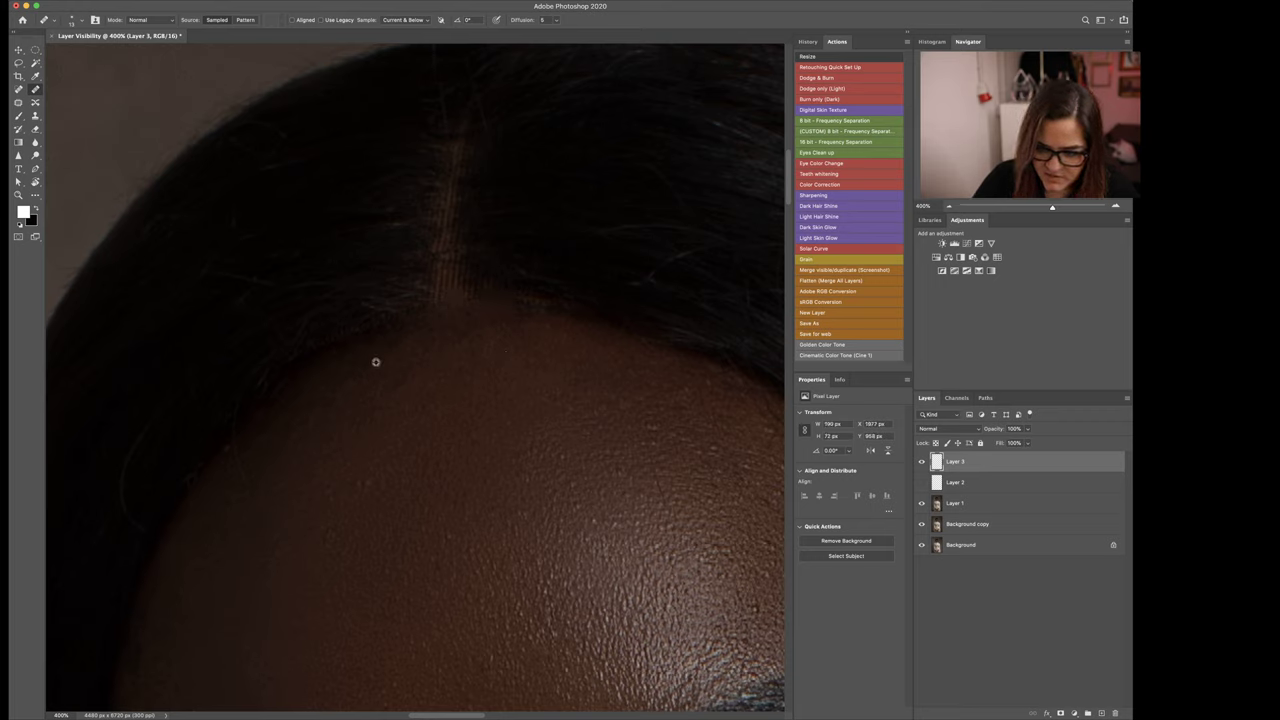
Step: Heal the uneven hairline edge on both sides of the parting using nearby forehead skin as the source
alt+click(372, 361)
mouse_move(388, 323)
mouse_down()
mouse_move(315, 361)
mouse_move(404, 325)
mouse_move(390, 328)
mouse_up()
mouse_move(404, 310)
mouse_down()
mouse_move(379, 320)
mouse_move(388, 306)
mouse_up()
drag(390, 325, 414, 340)
alt+click(541, 368)
mouse_move(538, 318)
mouse_down()
mouse_move(532, 339)
mouse_move(434, 346)
mouse_move(398, 318)
mouse_up()
key(super+minus)
key(super+minus)
key(super+minus)
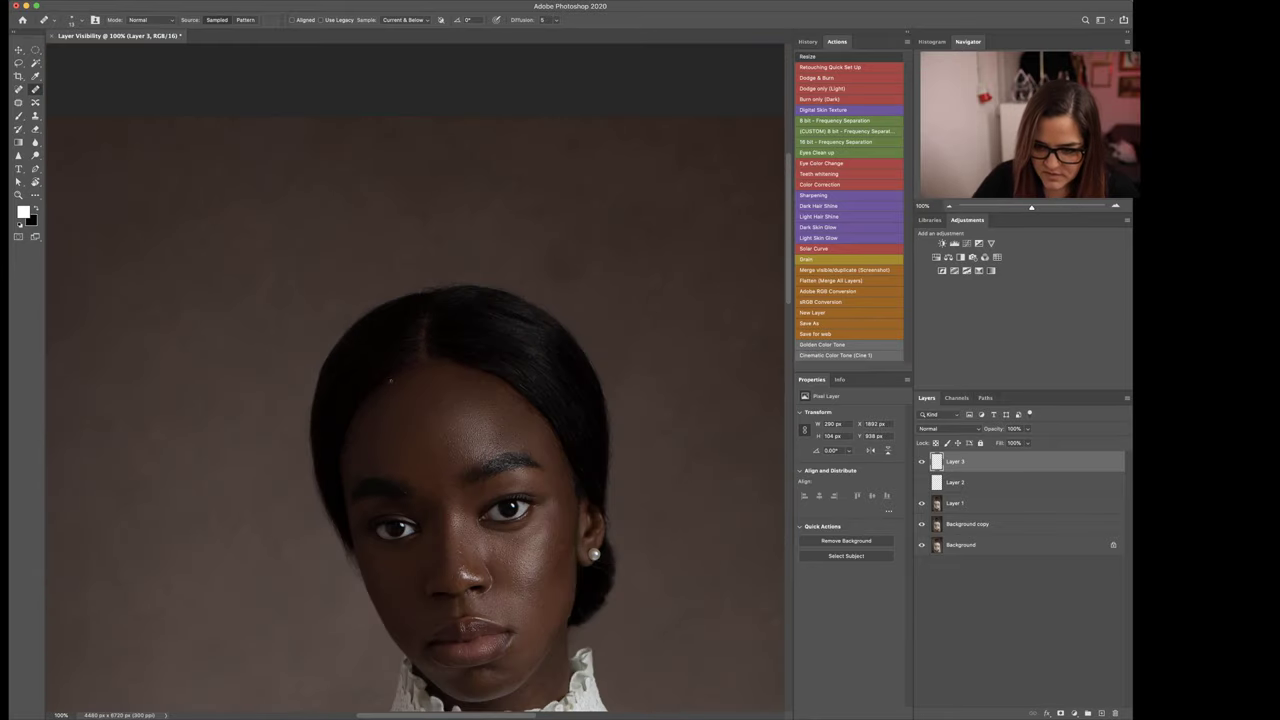
drag(430, 380, 433, 381)
scroll(430, 381, up, 4)
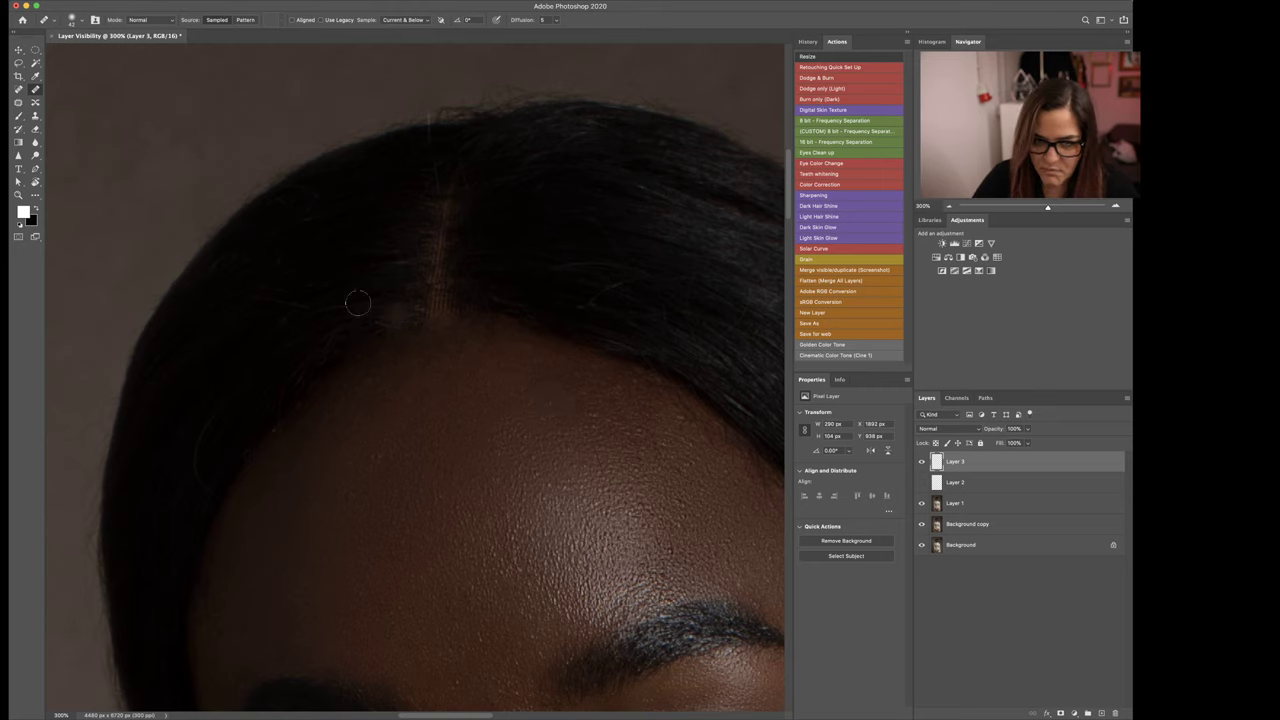
Step: Clone Stamp sampled tones over the bright parting line on Layer 3 at 30% opacity and 30% flow
key(s)
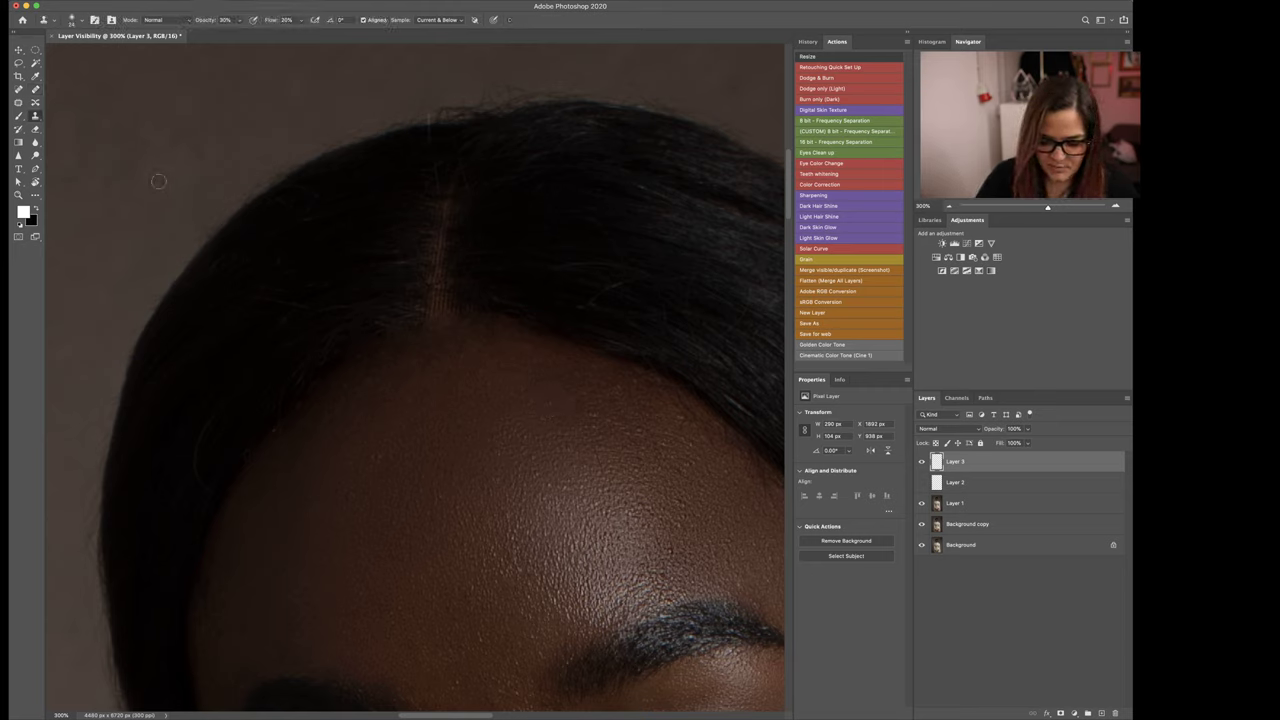
drag(450, 384, 457, 191)
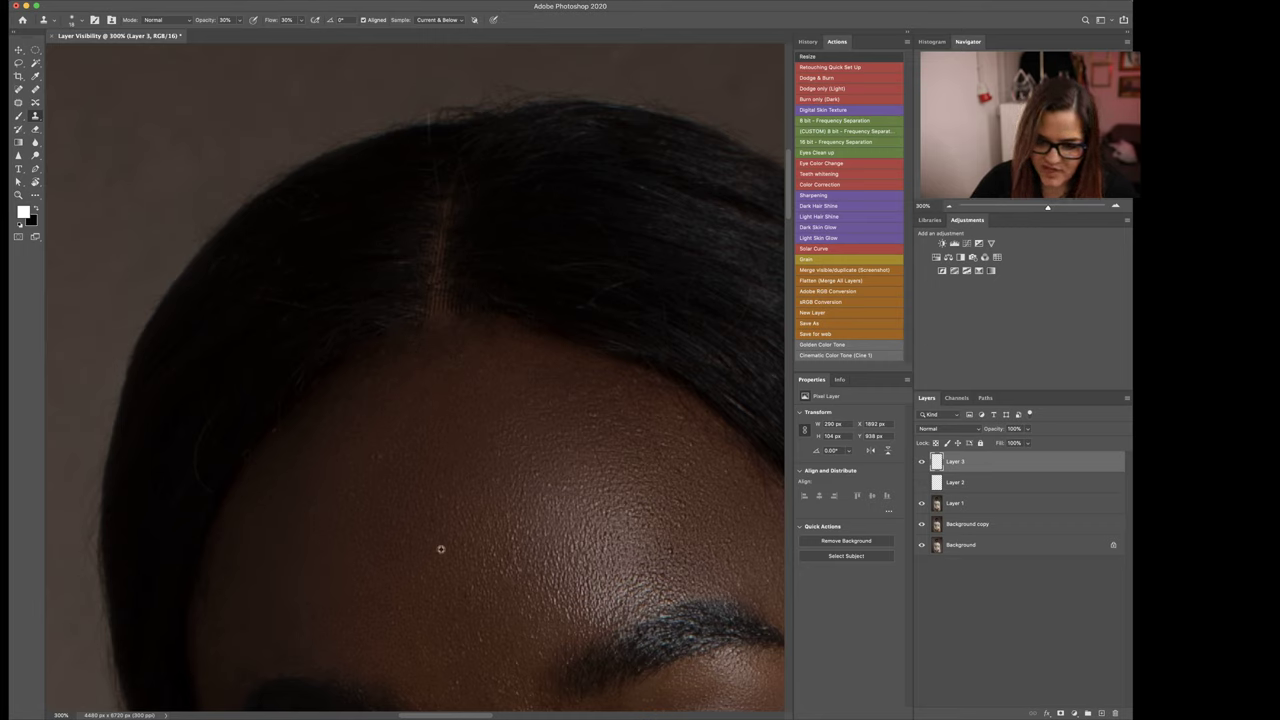
mouse_move(447, 318)
mouse_down()
mouse_move(438, 283)
mouse_move(421, 313)
mouse_move(436, 207)
mouse_up()
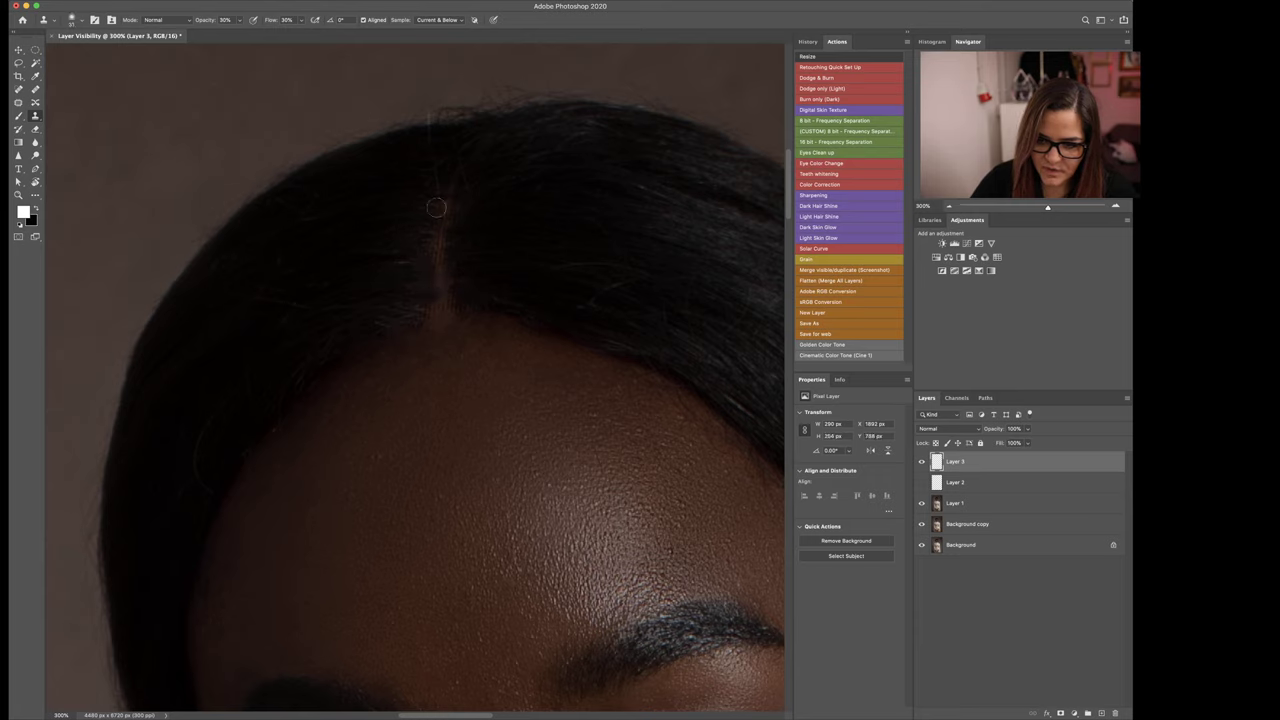
alt+click(463, 303)
mouse_move(444, 317)
mouse_down()
mouse_move(455, 199)
mouse_move(457, 305)
mouse_move(458, 270)
mouse_up()
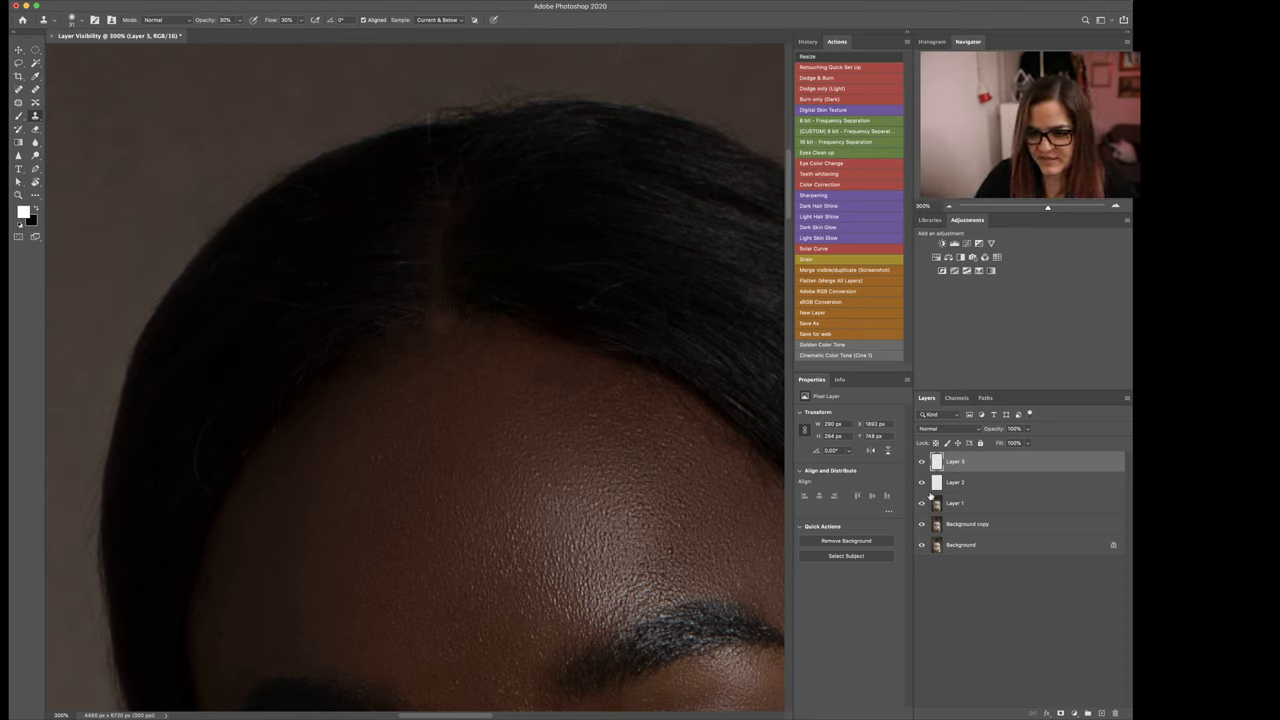
Step: Move the visible Layer 2 above Layer 3 and choose the Brush tool
click(978, 488)
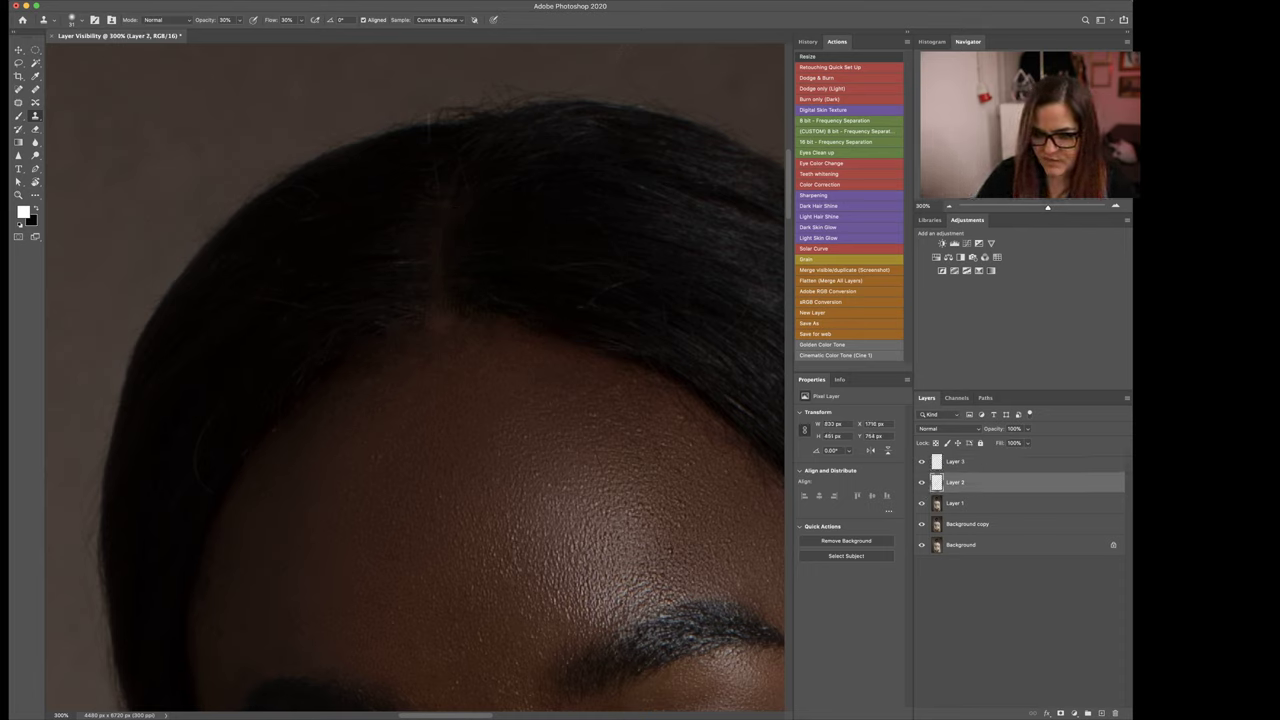
drag(978, 486, 978, 456)
key(b)
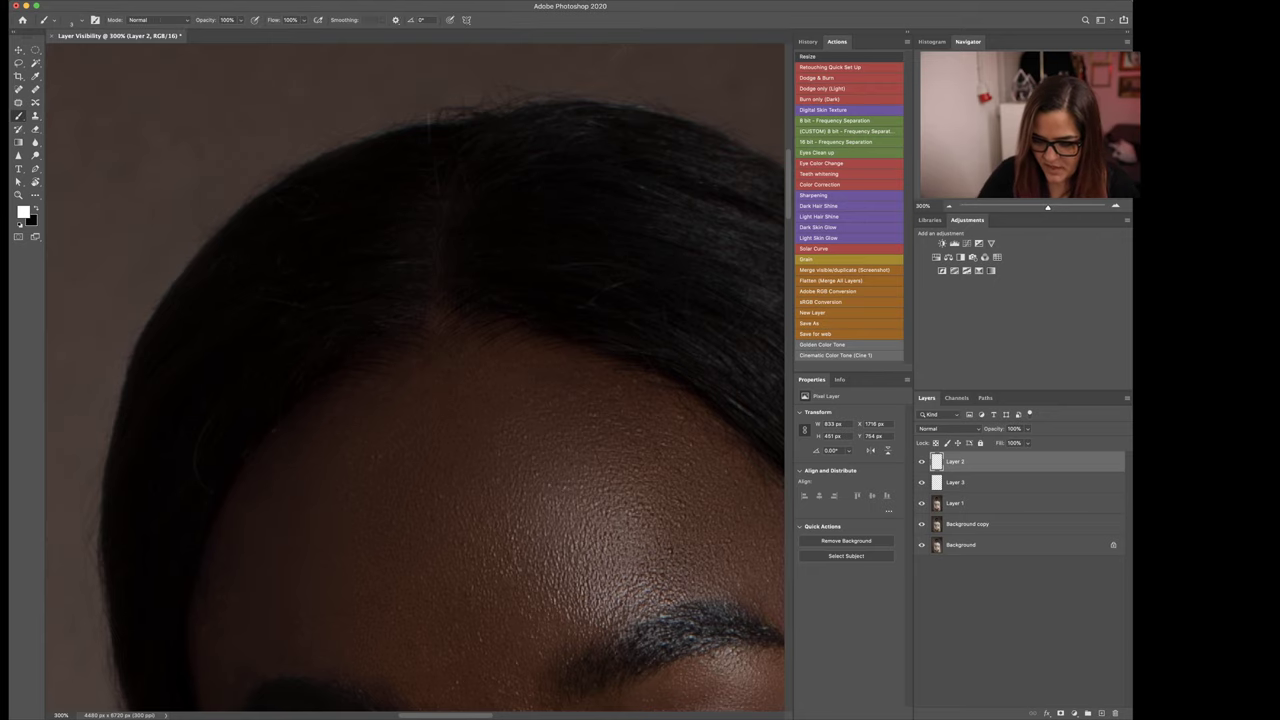
Step: Paint fine black hair strokes around the base of the parting on Layer 2 at 500% zoom, undoing a faulty stroke
key(super+plus)
key(super+plus)
drag(587, 381, 570, 479)
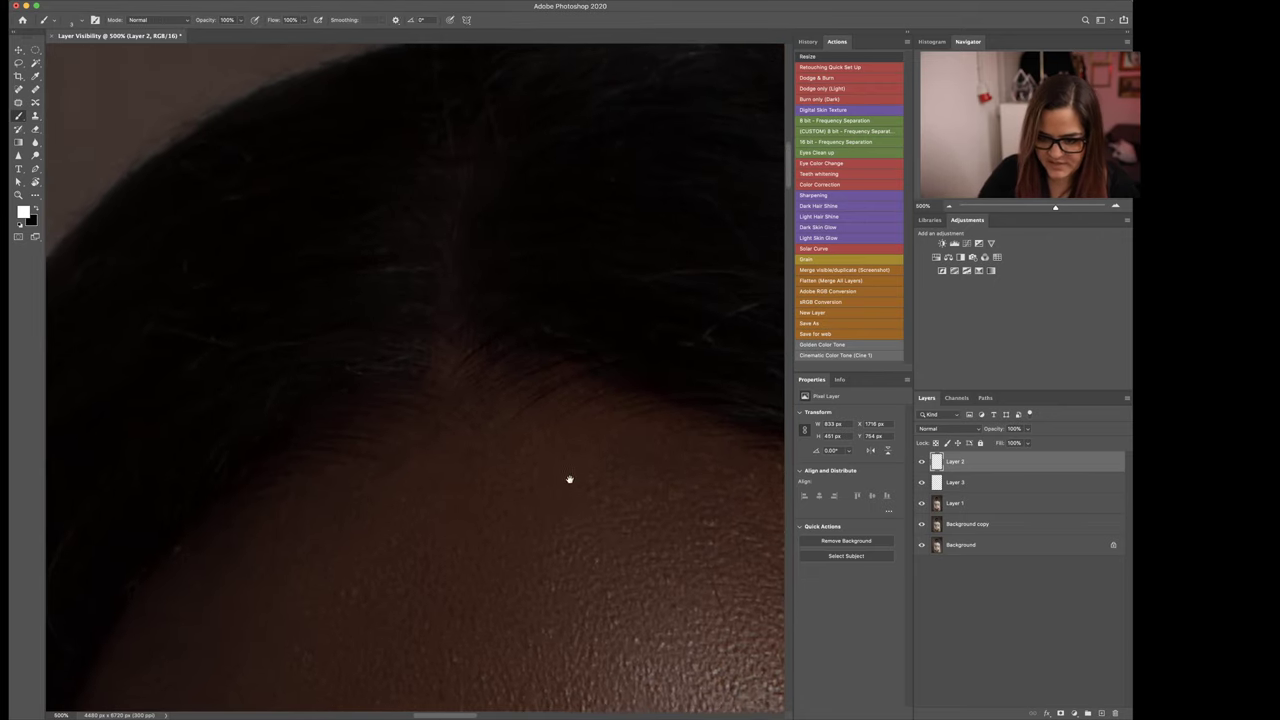
key(x)
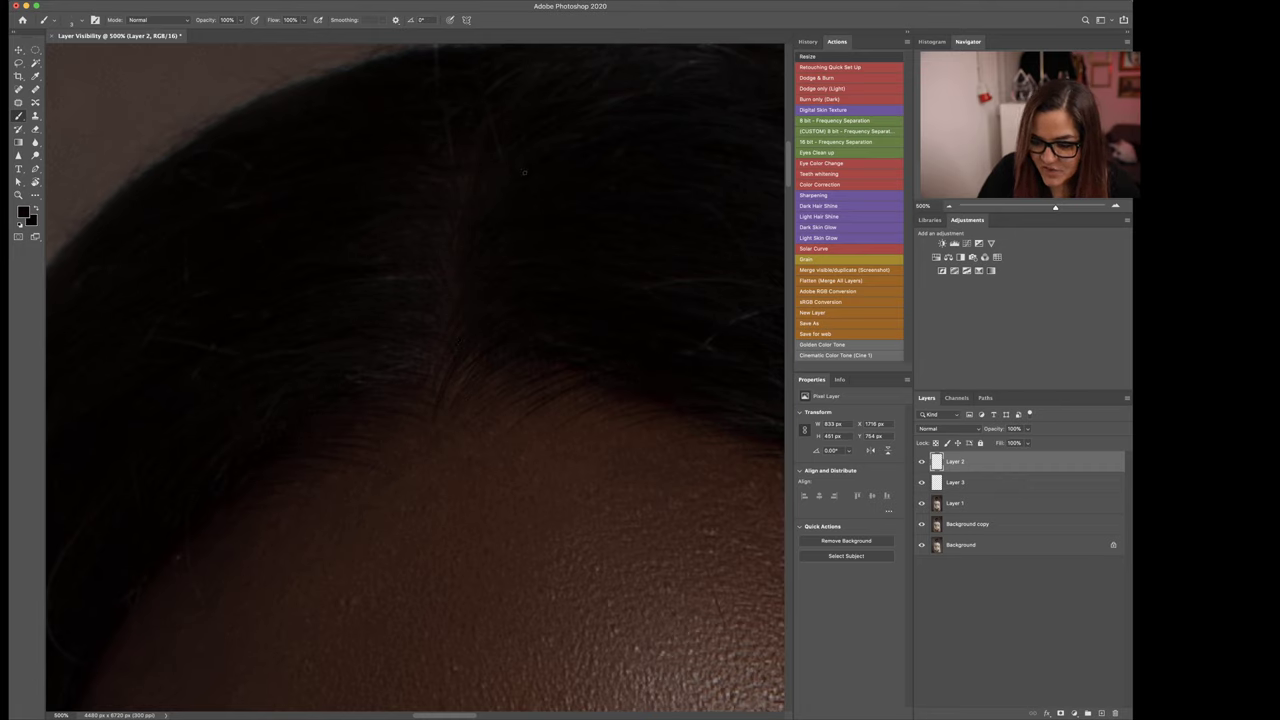
key(super+z)
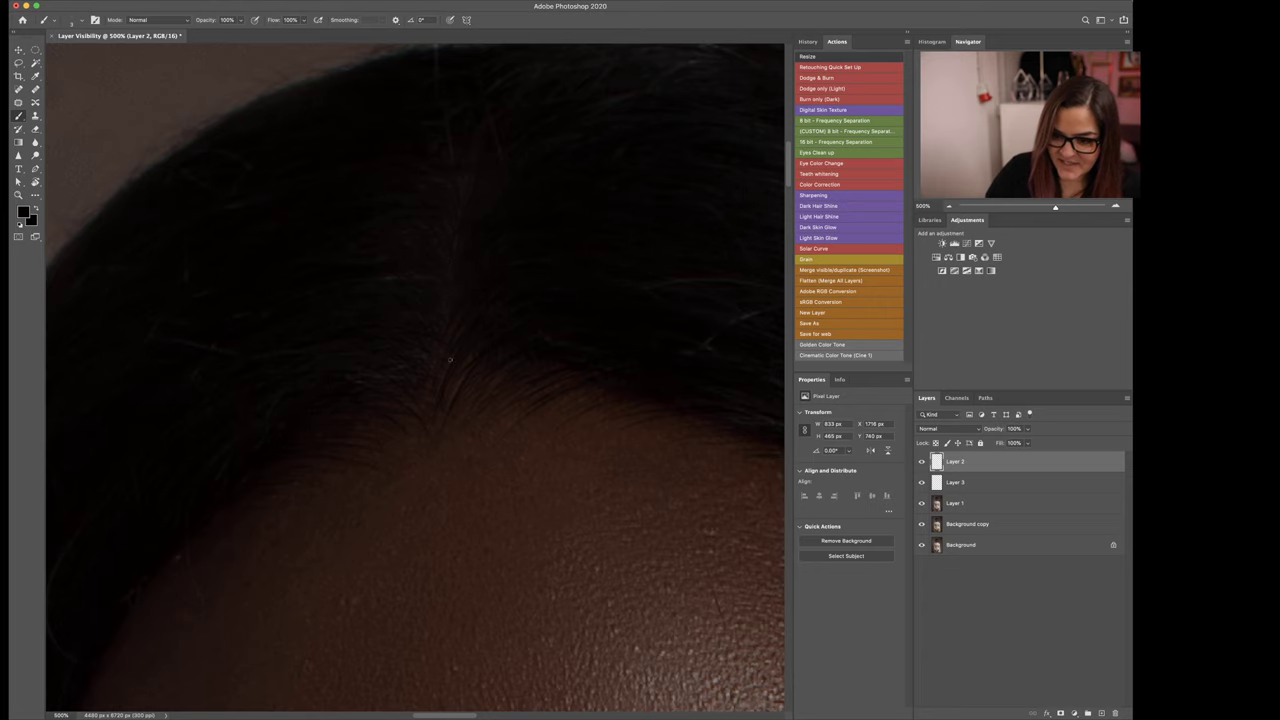
Step: Examine the painted hairline and parting at several zoom levels from the whole head to close up
key(ctrl+minus)
key(ctrl+minus)
key(ctrl+minus)
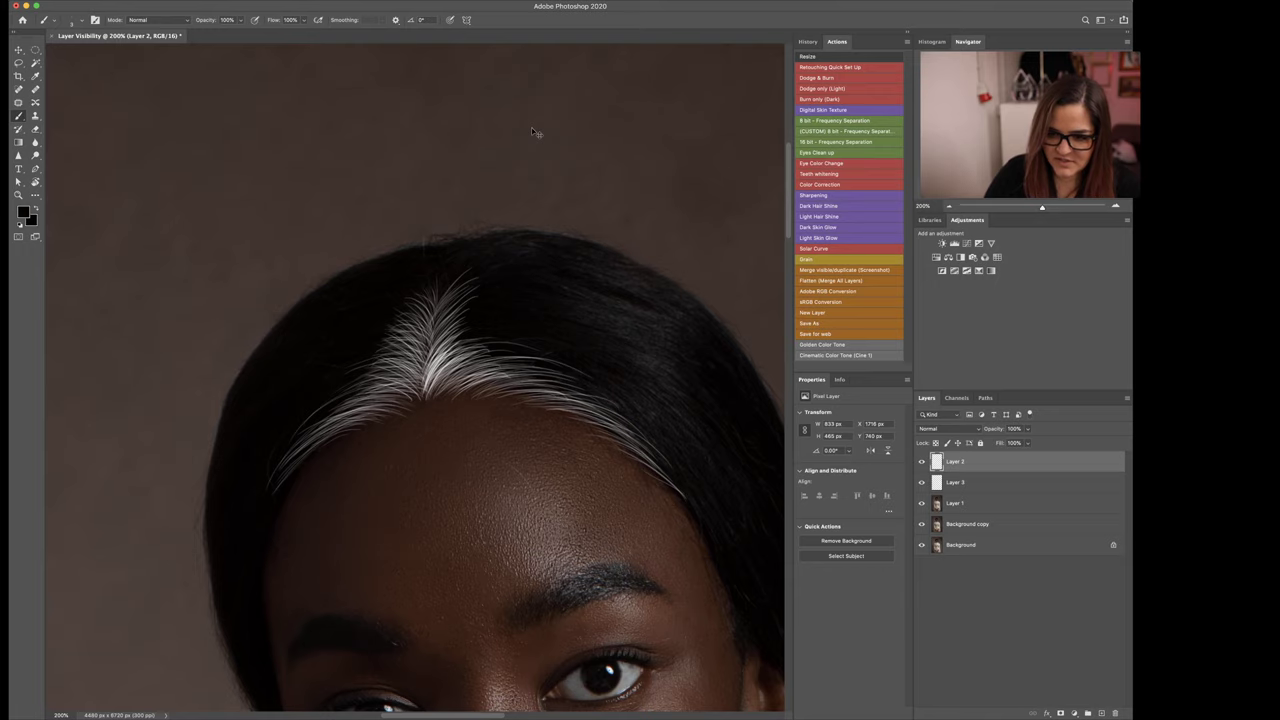
key(ctrl+minus)
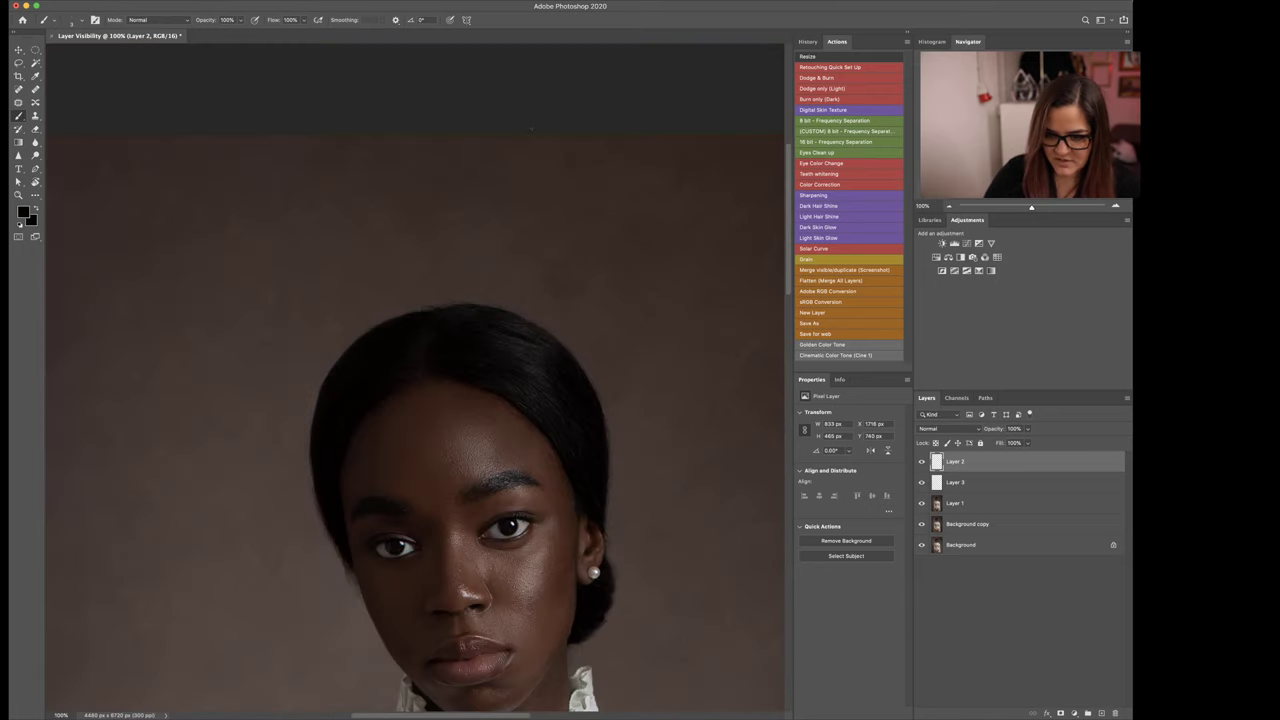
key(super+minus)
key(super+minus)
key(super+plus)
key(super+plus)
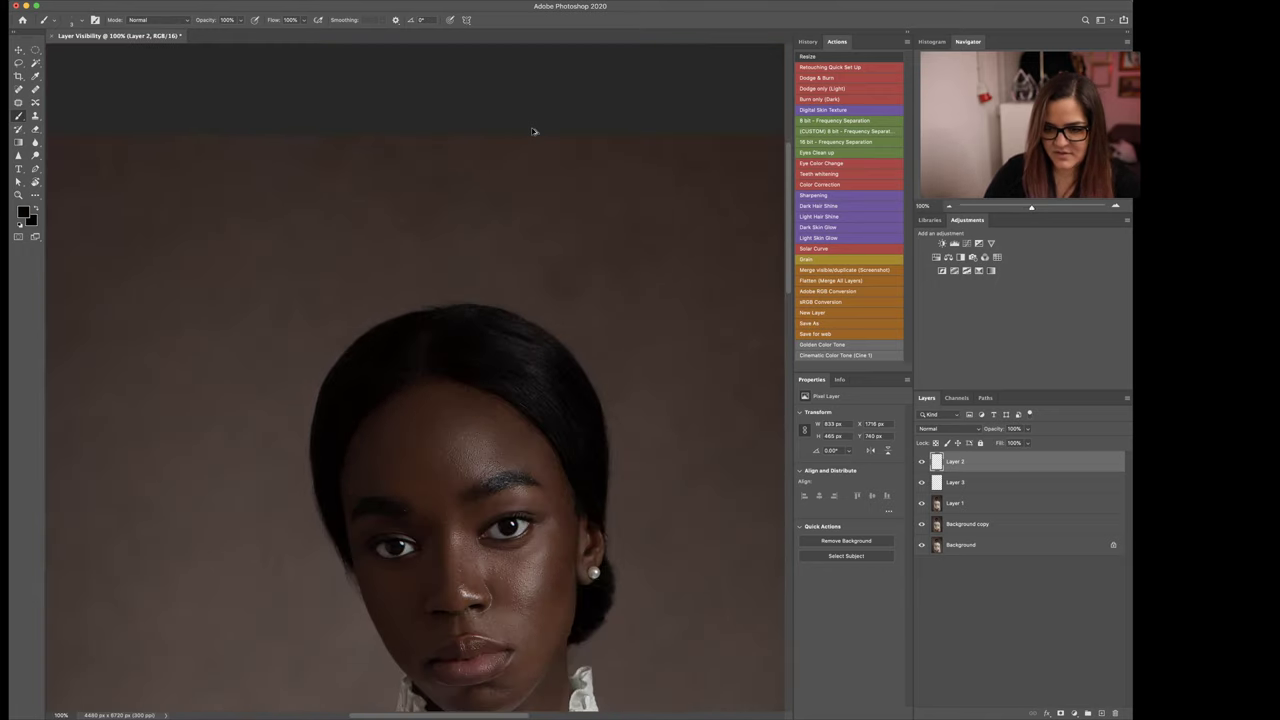
key(ctrl+plus)
key(ctrl+plus)
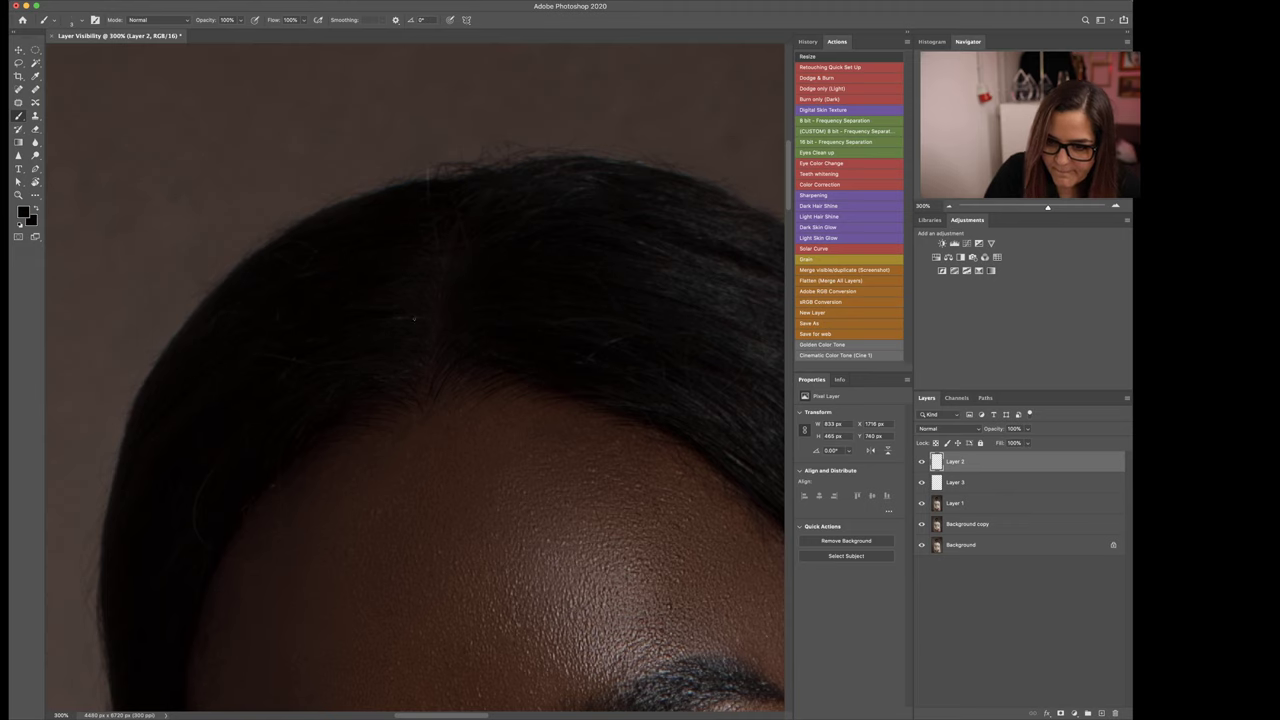
Step: Add a brightening Curves adjustment layer raising input 70 to output 167, and paint further black hair strokes on Layer 2
click(965, 243)
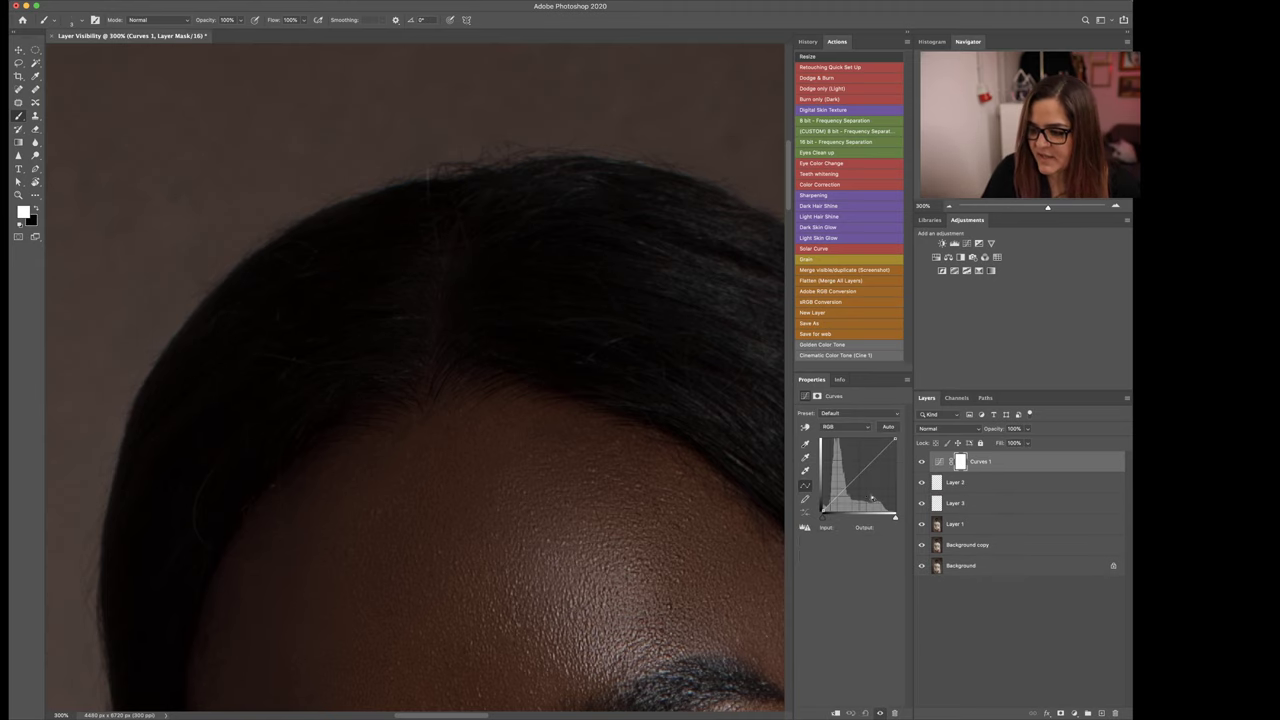
drag(856, 478, 843, 462)
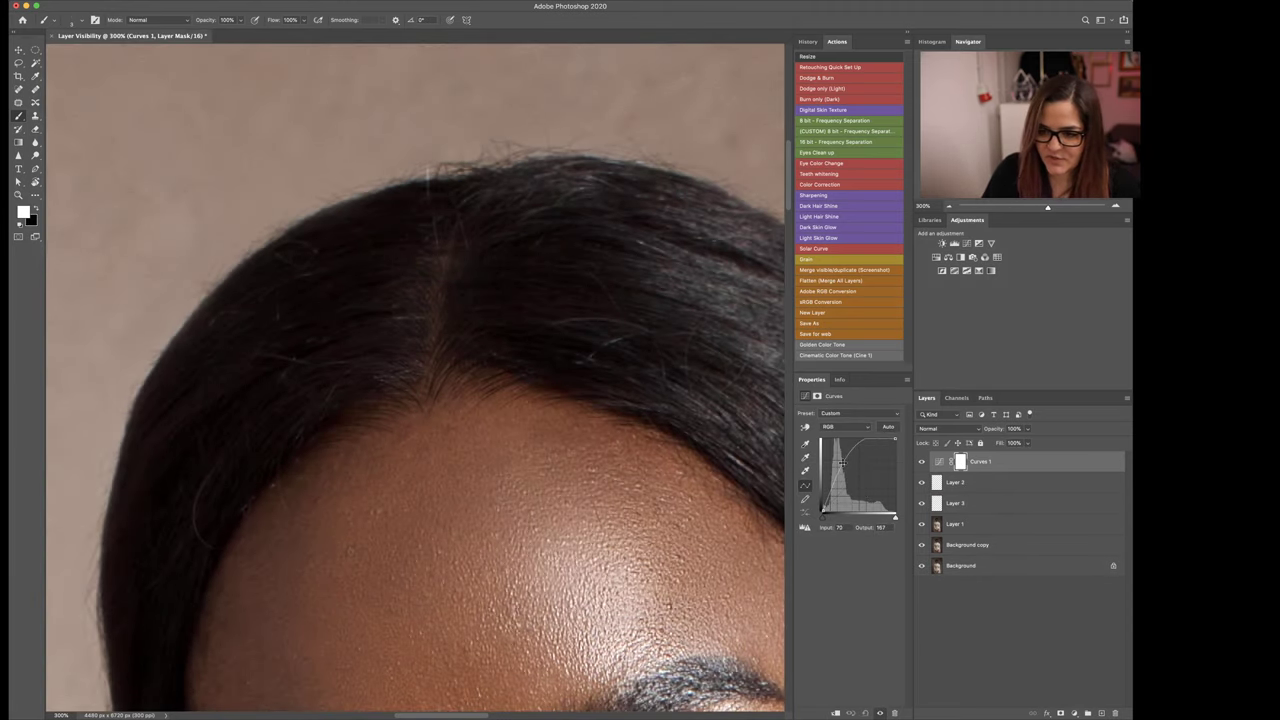
click(973, 487)
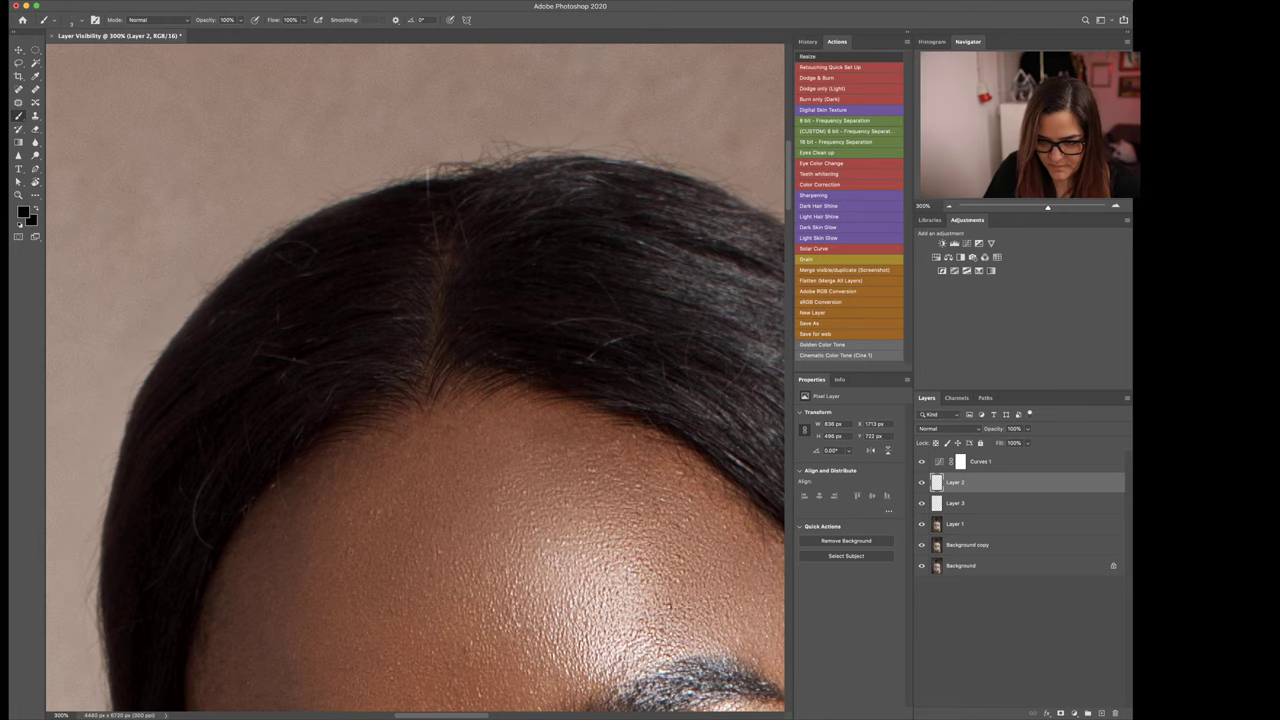
Step: Hide the Curves 1 adjustment layer above the hair strokes
key(super+minus)
key(super+minus)
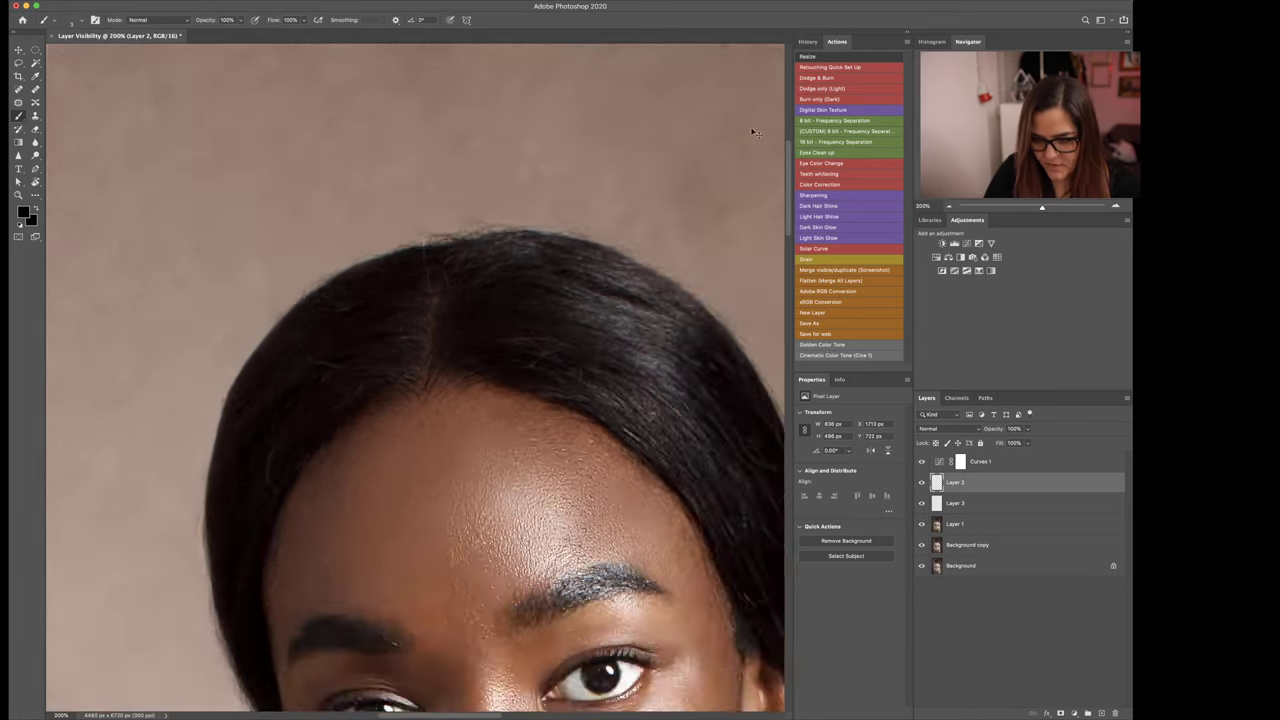
click(921, 462)
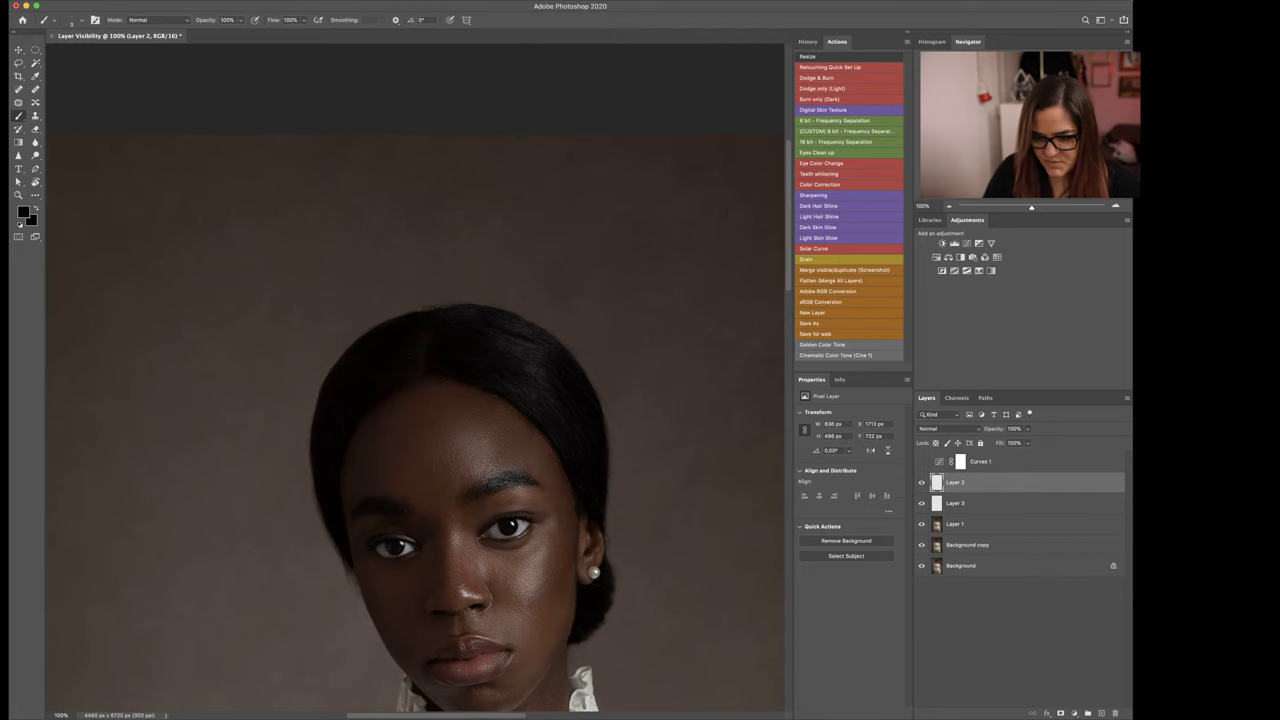
Step: Examine how naturally the filled-in hairline blends at normal brightness, from 50% up to 300% zoom
key(super+minus)
key(super+minus)
key(super+plus)
key(super+plus)
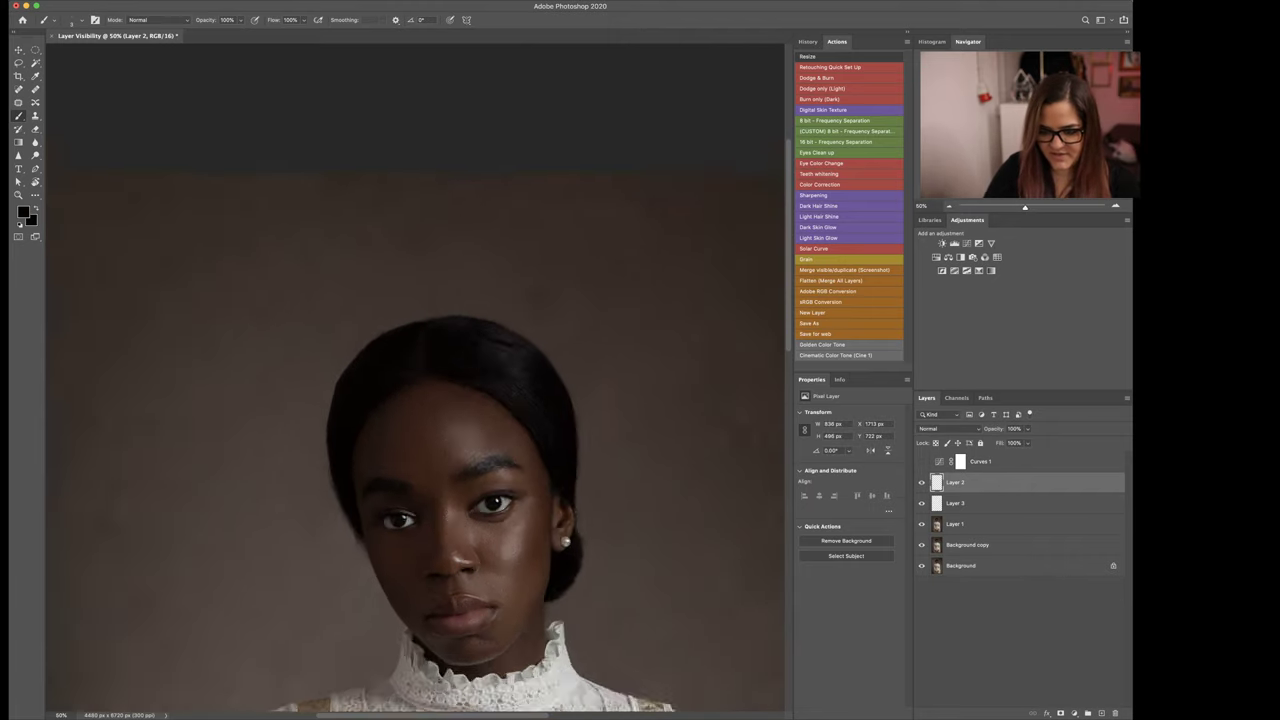
key(super+plus)
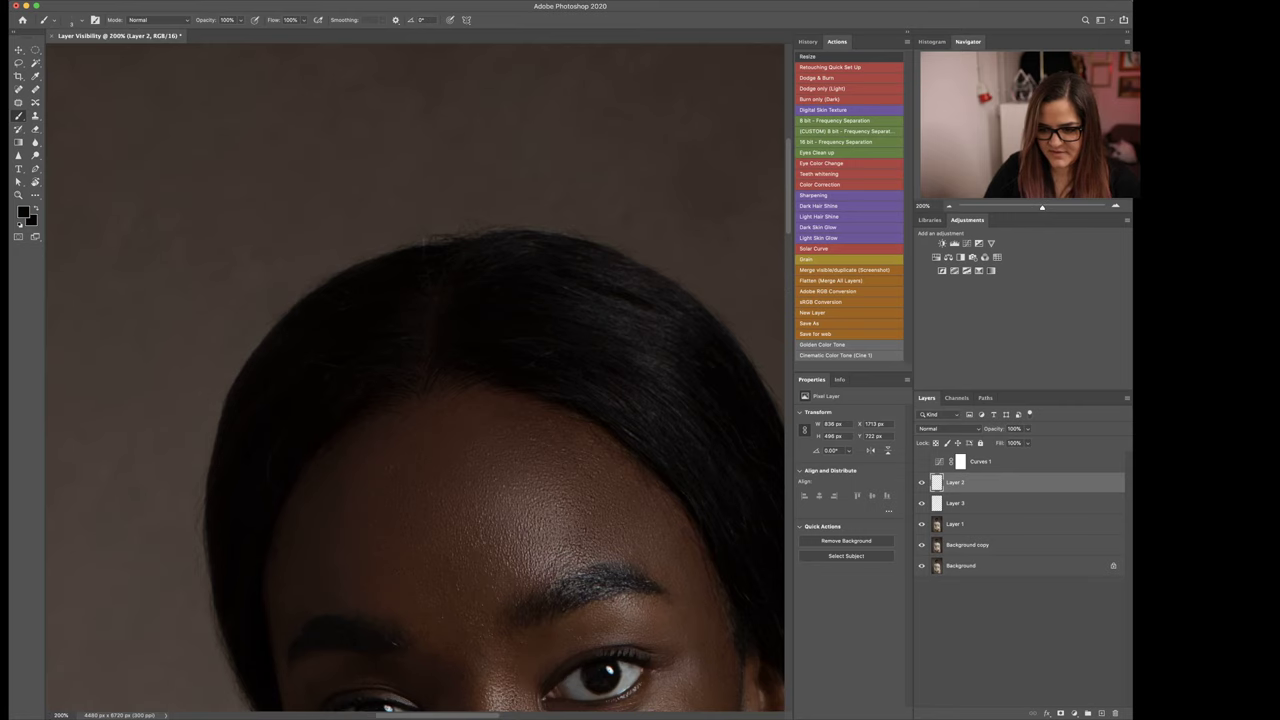
key(super+minus)
key(super+plus)
key(super+plus)
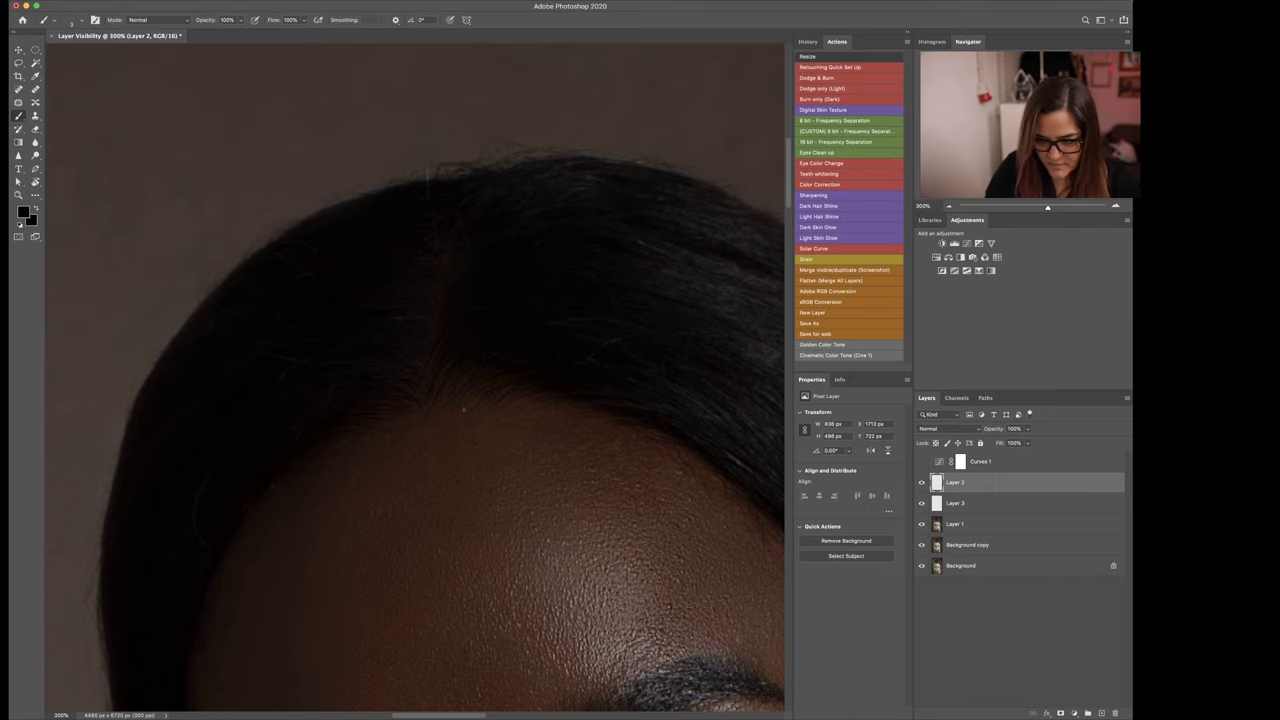
Step: Merge Layer 2, Layer 3 and Layer 1 into a single layer
key(super+0)
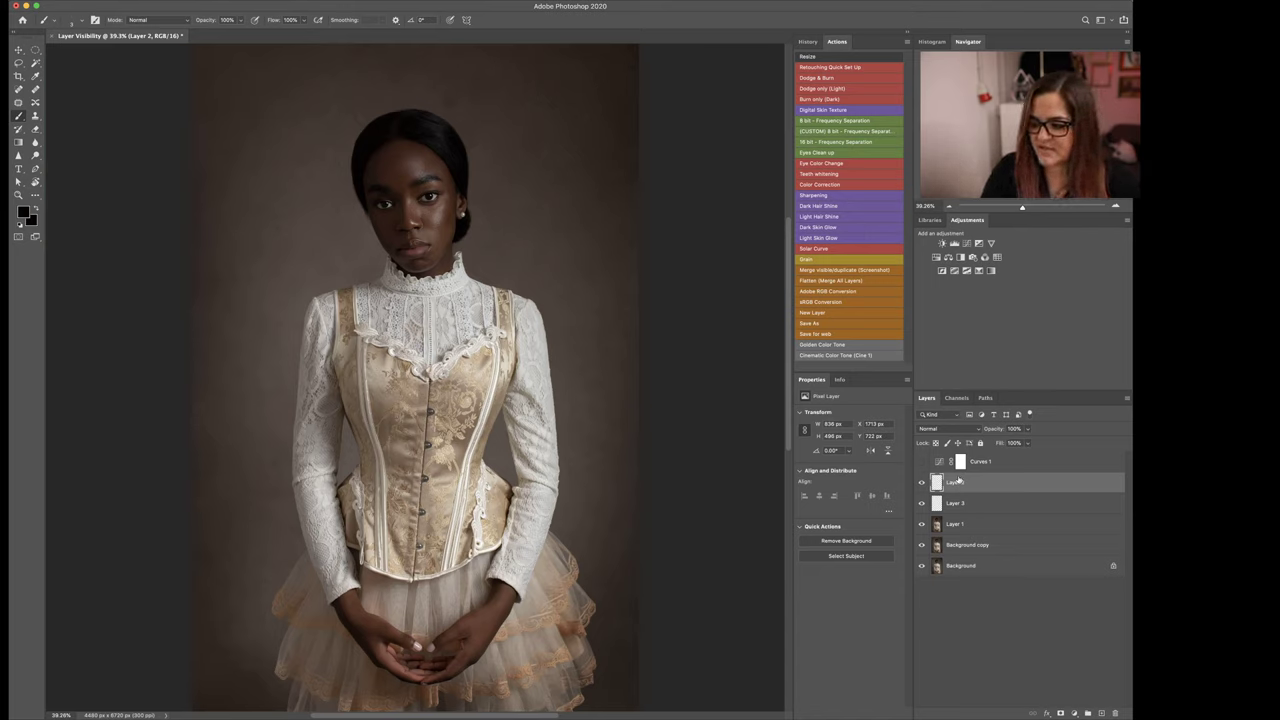
shift+click(973, 527)
key(super+e)
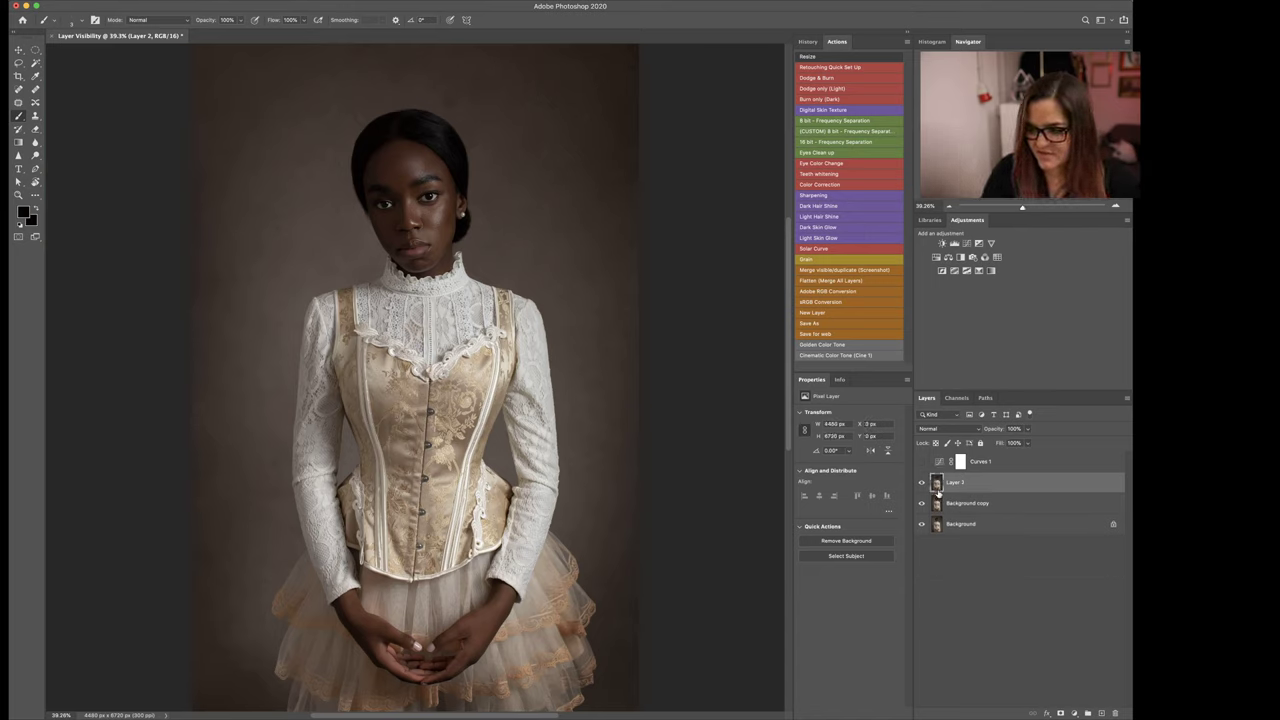
Step: Hide Background copy and toggle Layer 2's visibility at 100% zoom to compare the retouched hairline with the original
key(super+=)
key(super+=)
key(super+=)
drag(420, 170, 445, 606)
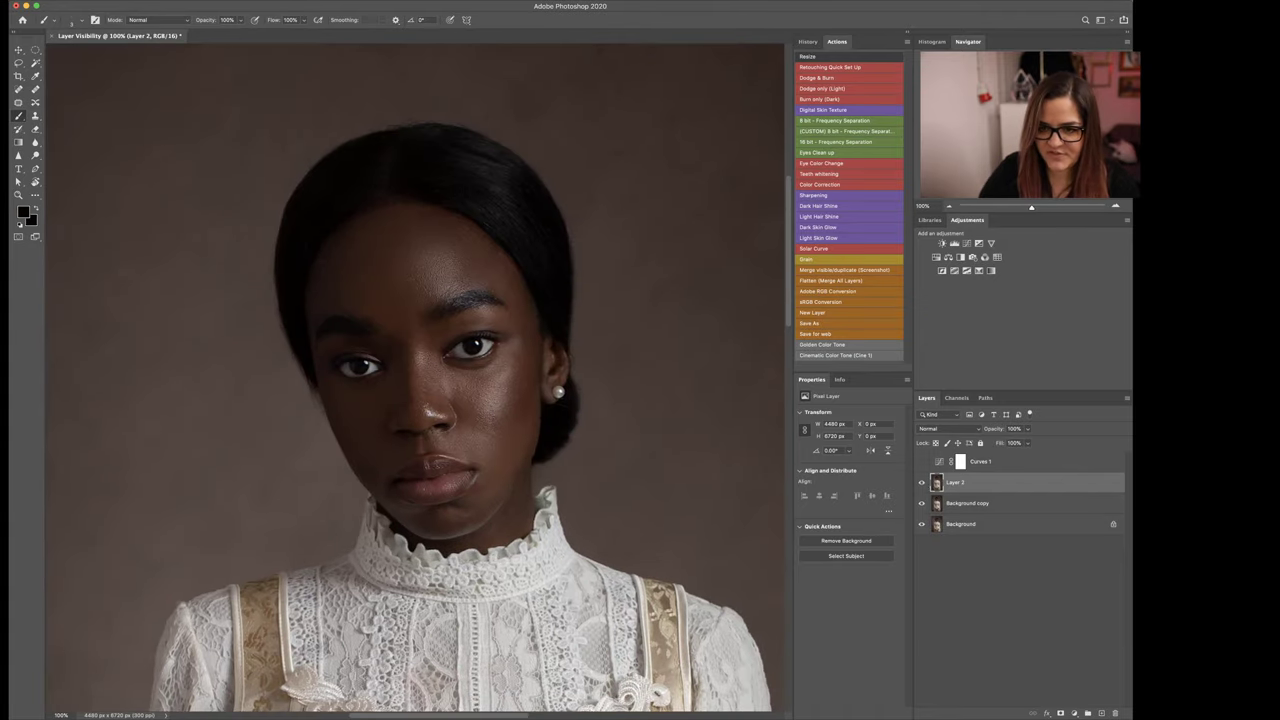
click(921, 483)
click(921, 484)
click(921, 484)
click(921, 484)
click(922, 486)
click(922, 486)
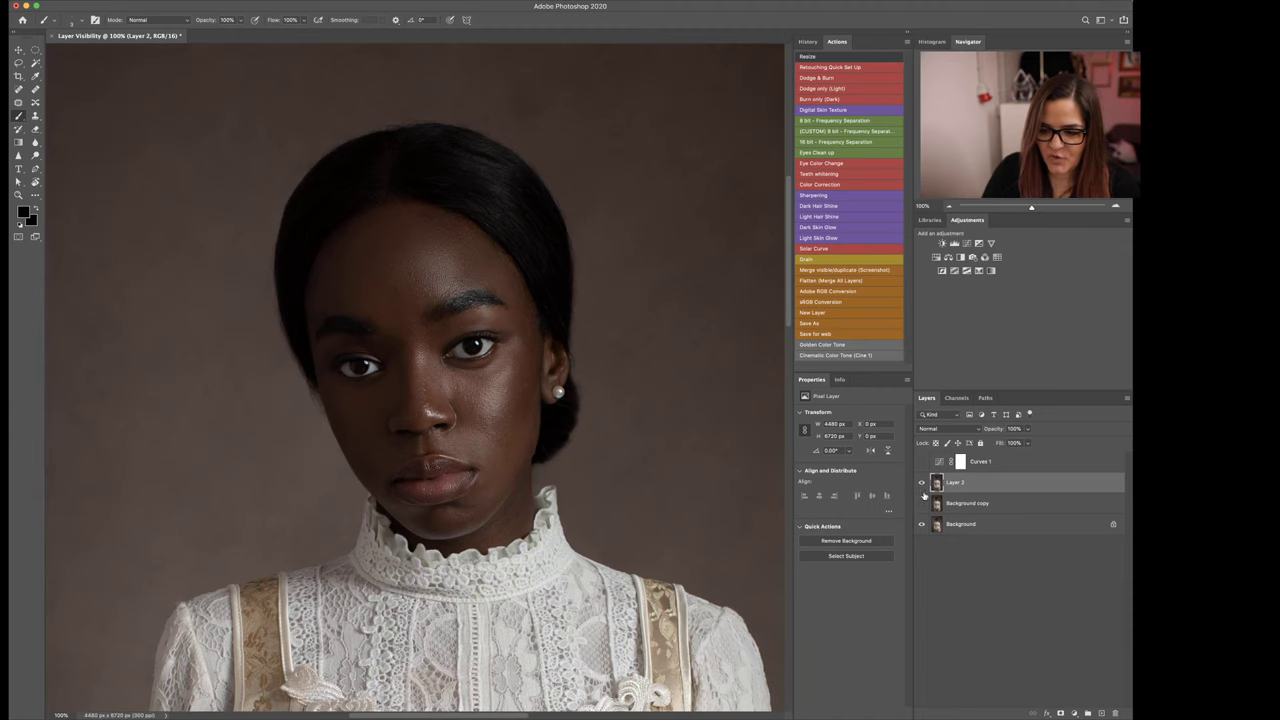
click(922, 485)
click(922, 485)
click(922, 485)
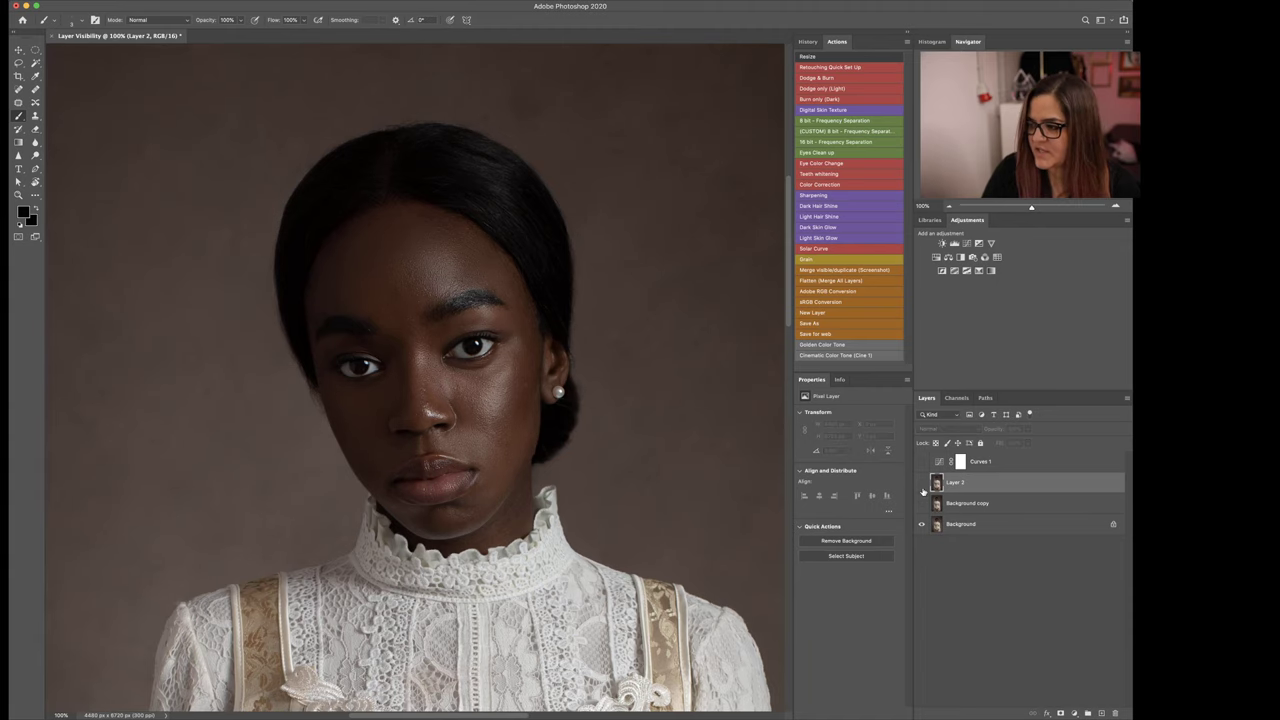
click(922, 485)
click(922, 485)
click(922, 485)
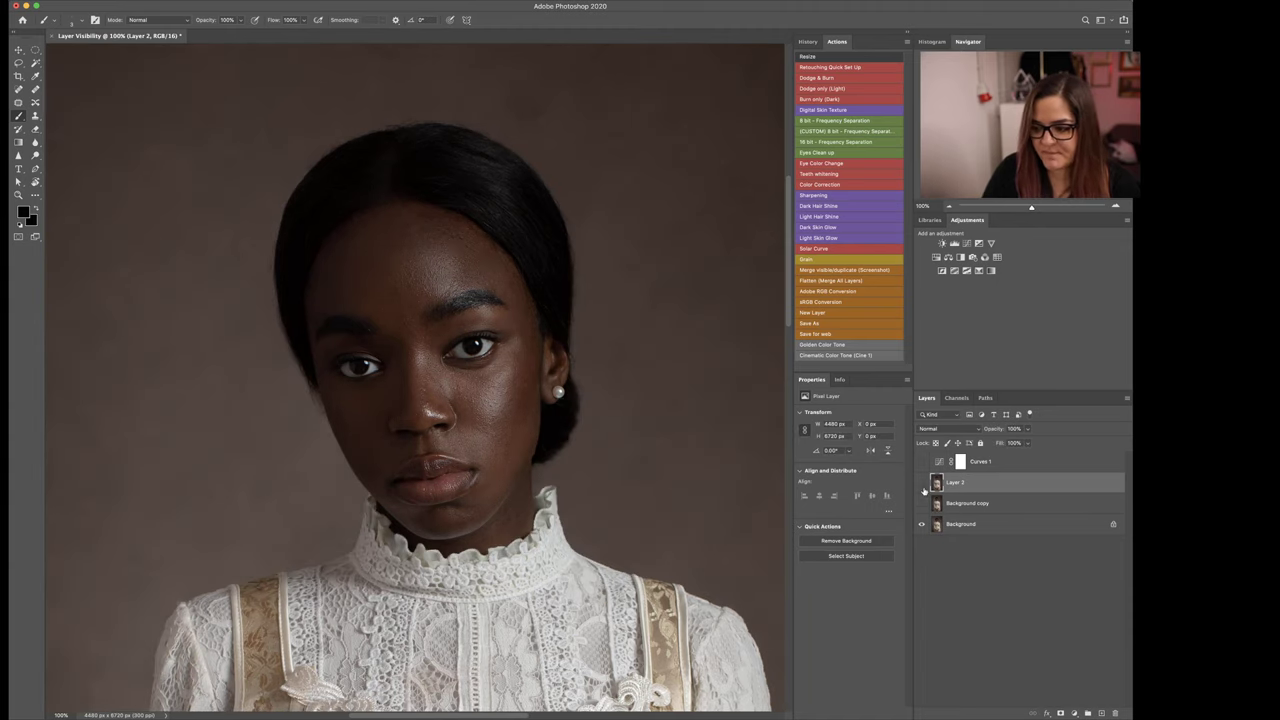
click(922, 485)
click(922, 486)
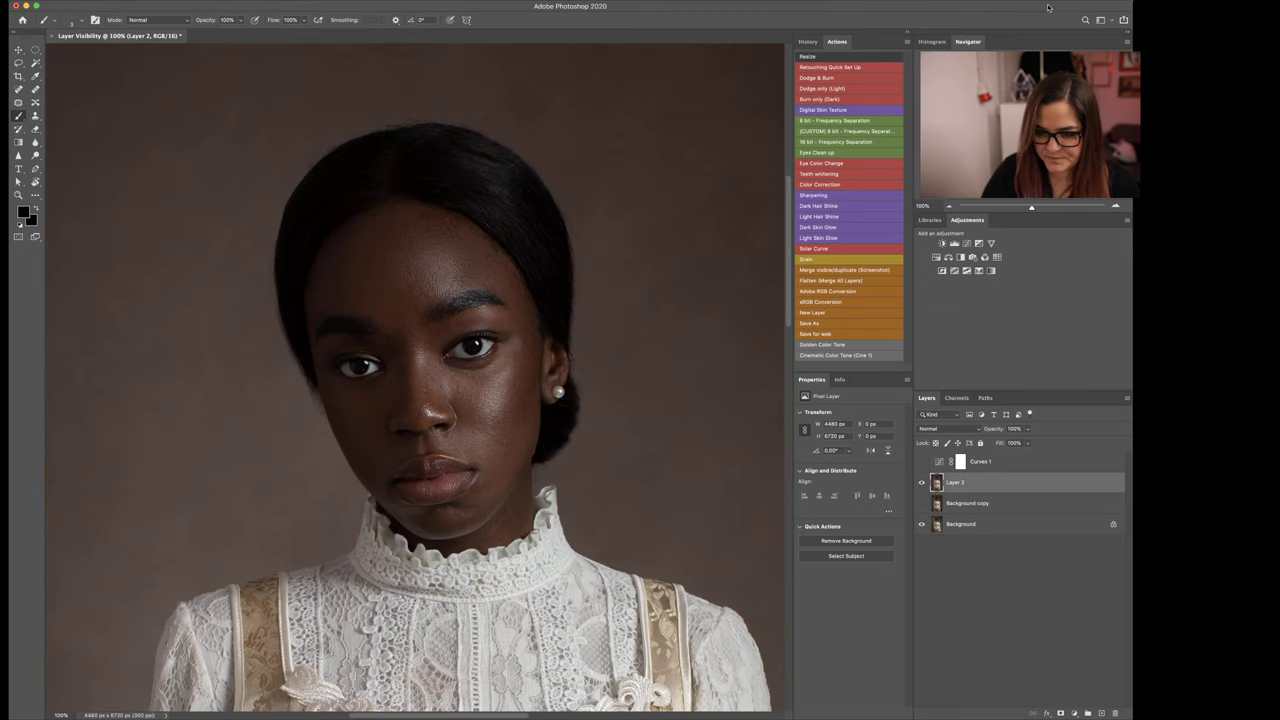
Step: Run the Eyes Clean up action above Layer 2 with the eyes shown at 300%, and collapse the resulting layer group
key(super+minus)
key(super+minus)
key(super+plus)
key(super+plus)
key(super+plus)
key(super+plus)
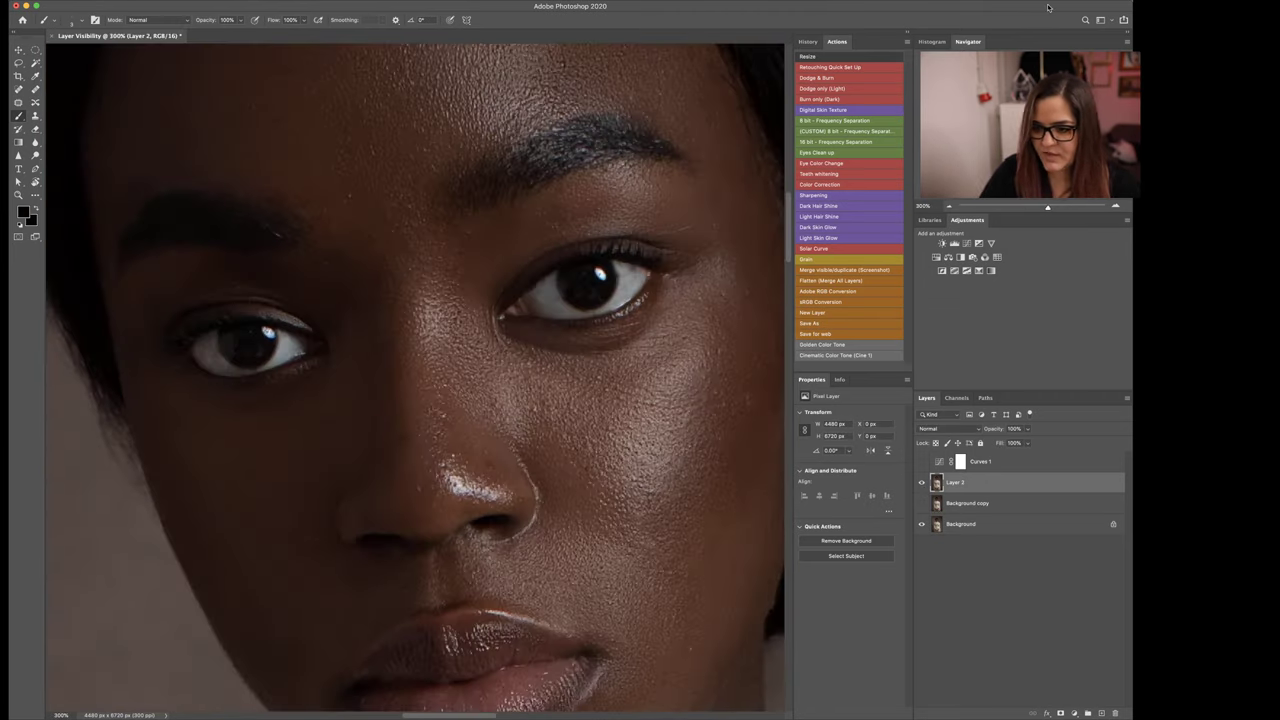
scroll(557, 486, up, 3)
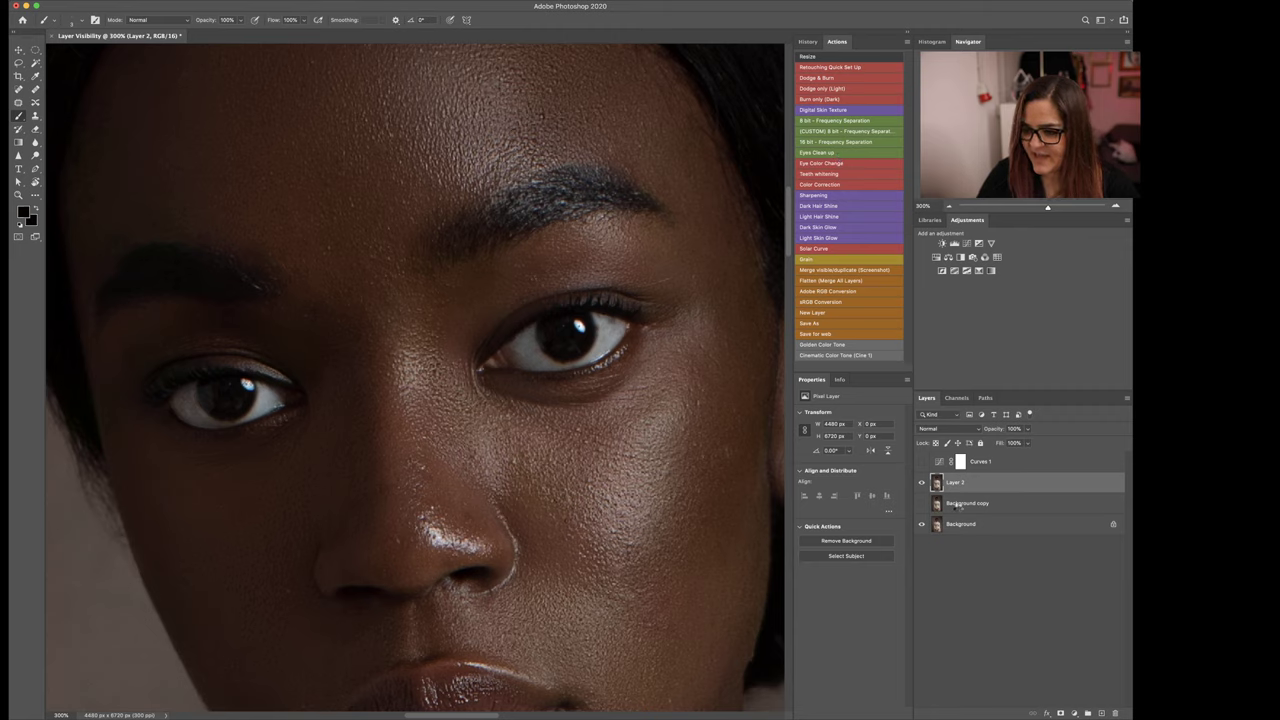
key(F2)
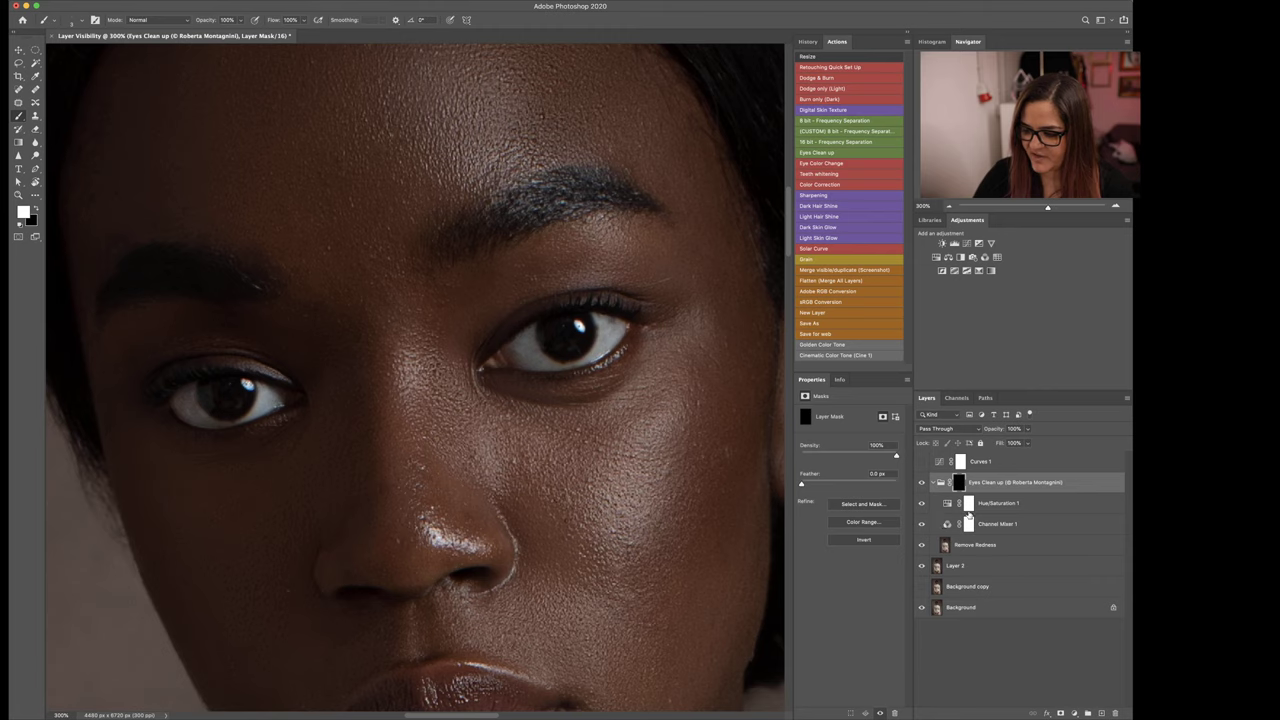
click(939, 483)
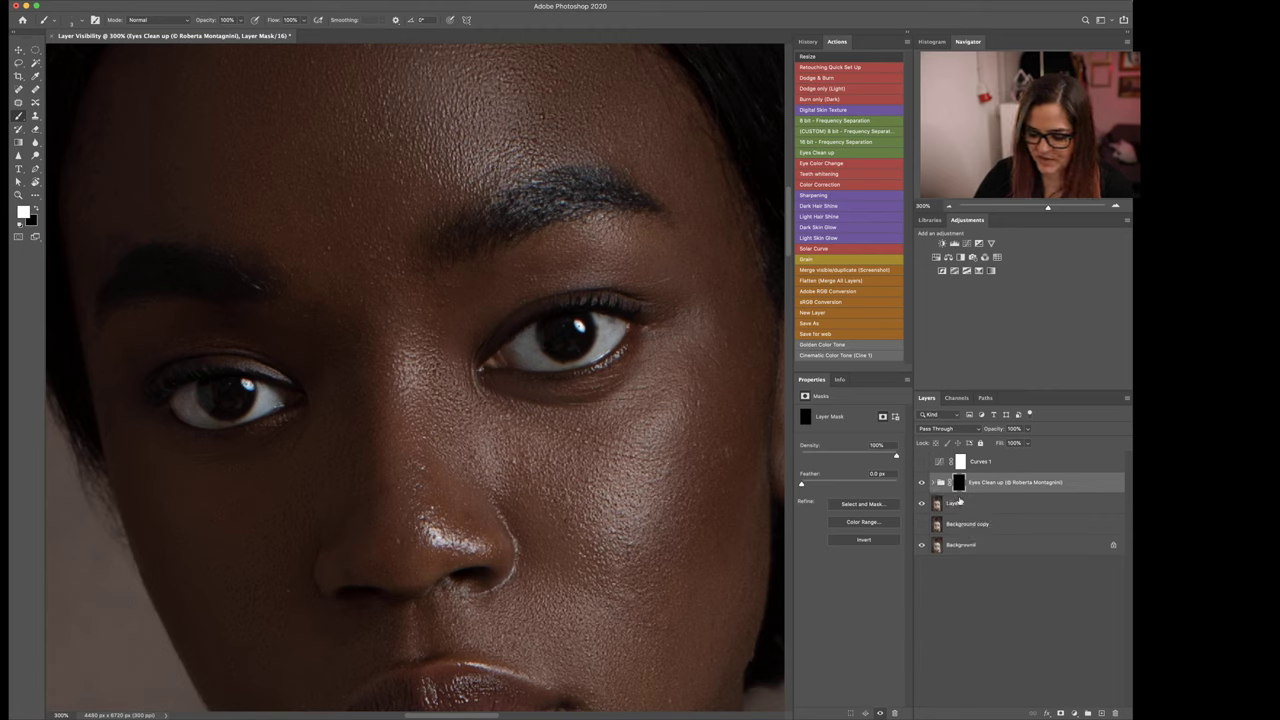
Step: Zoom to 500% and paint white on the Eyes Clean up group mask over the outer white of the better-lit eye, using a Soft Round brush
right_click(627, 450)
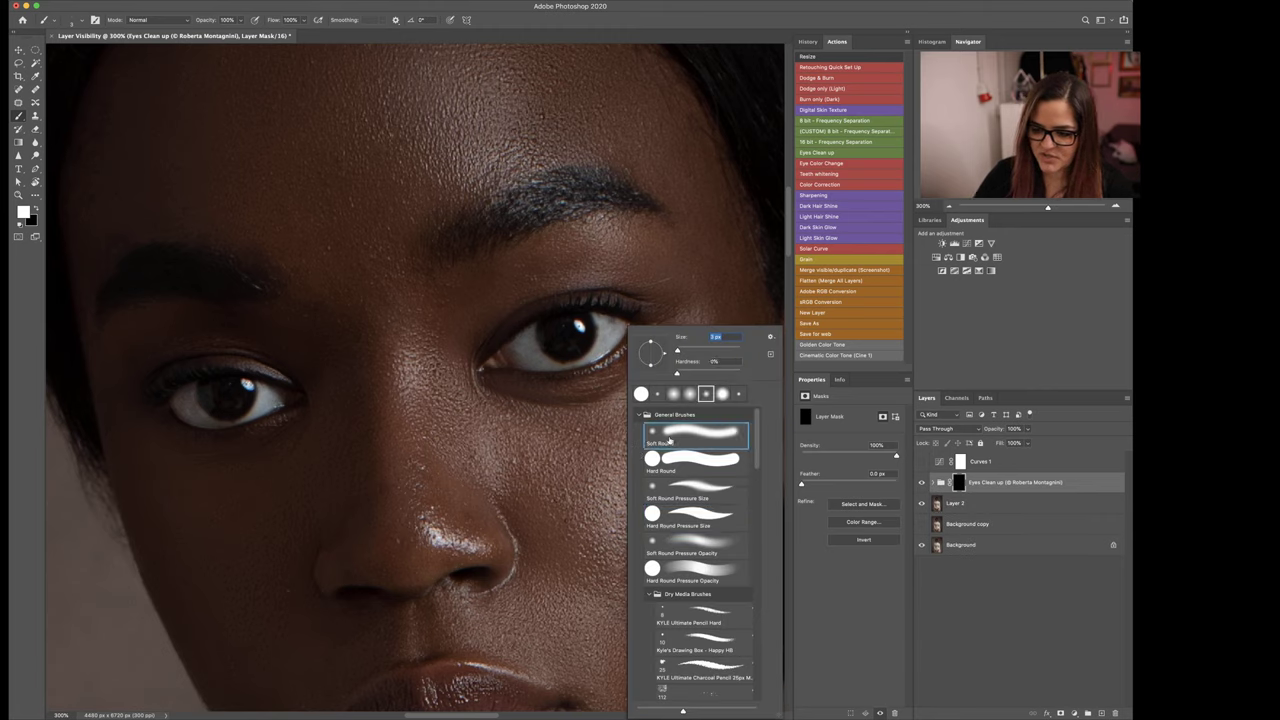
alt+click(607, 315)
drag(625, 343, 626, 369)
key(super+equal)
key(super+equal)
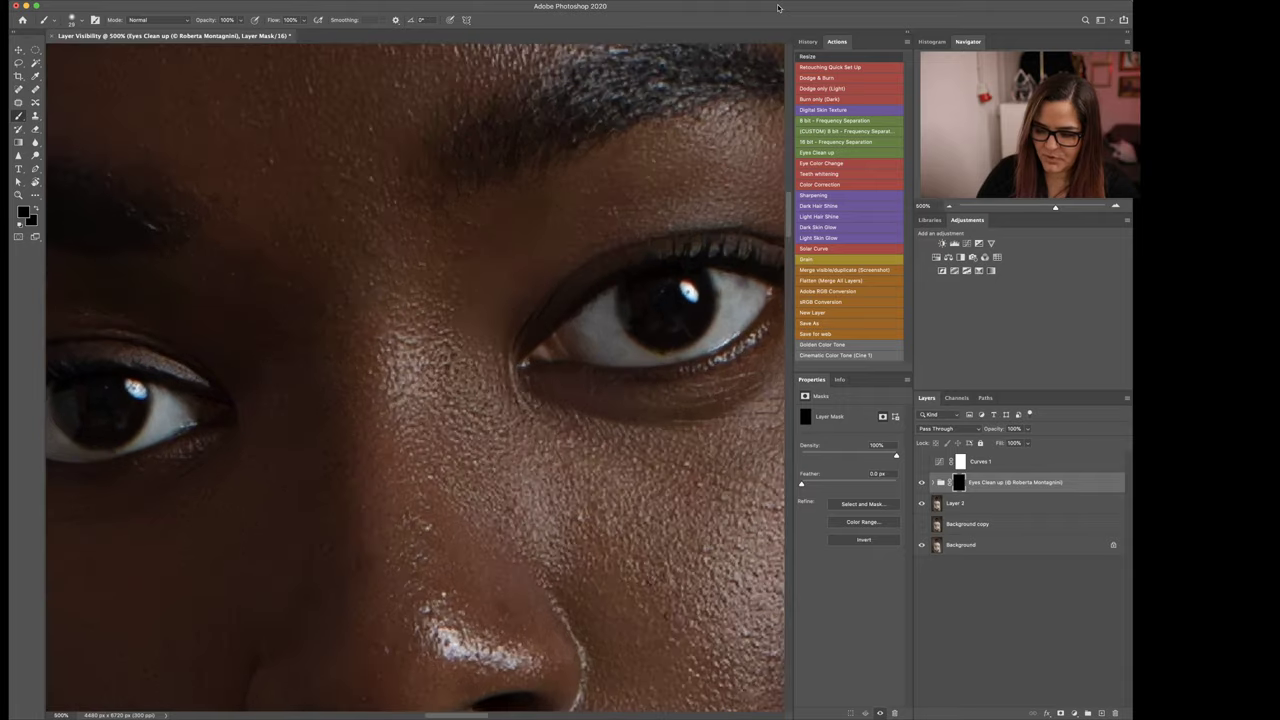
scroll(617, 257, left, 4)
mouse_move(597, 407)
mouse_down()
mouse_move(594, 474)
mouse_move(580, 486)
mouse_up()
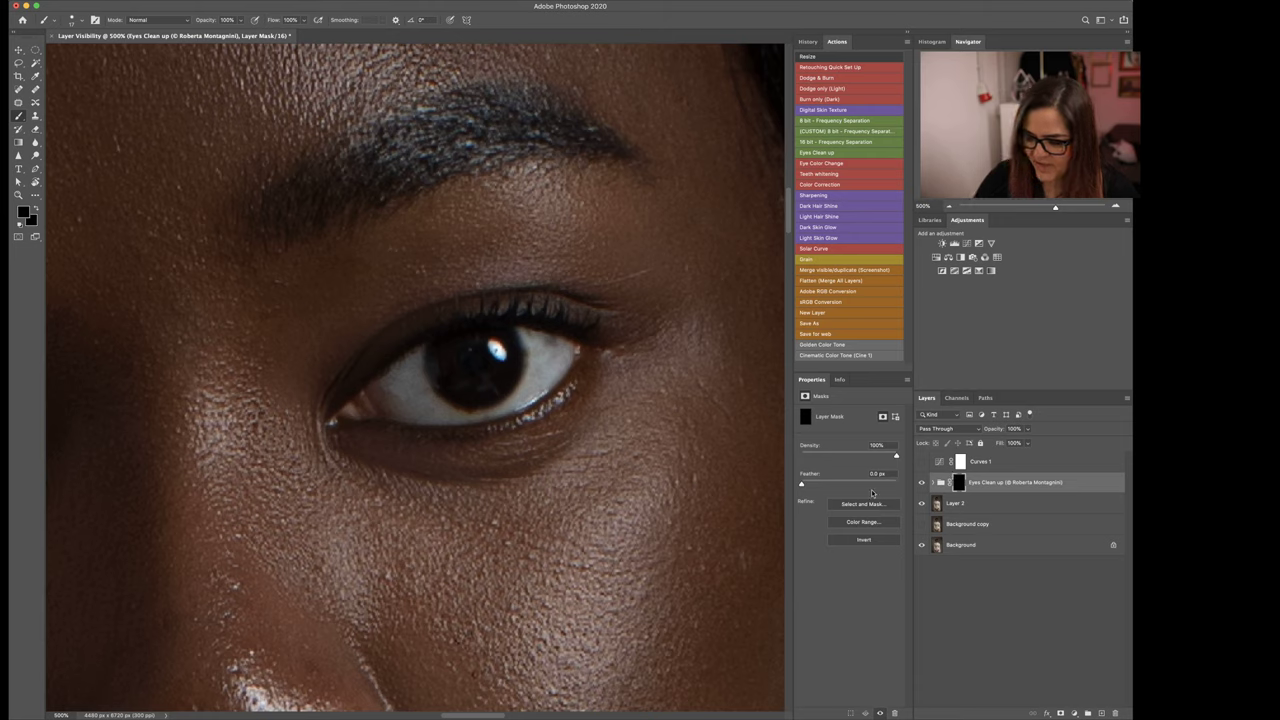
key(x)
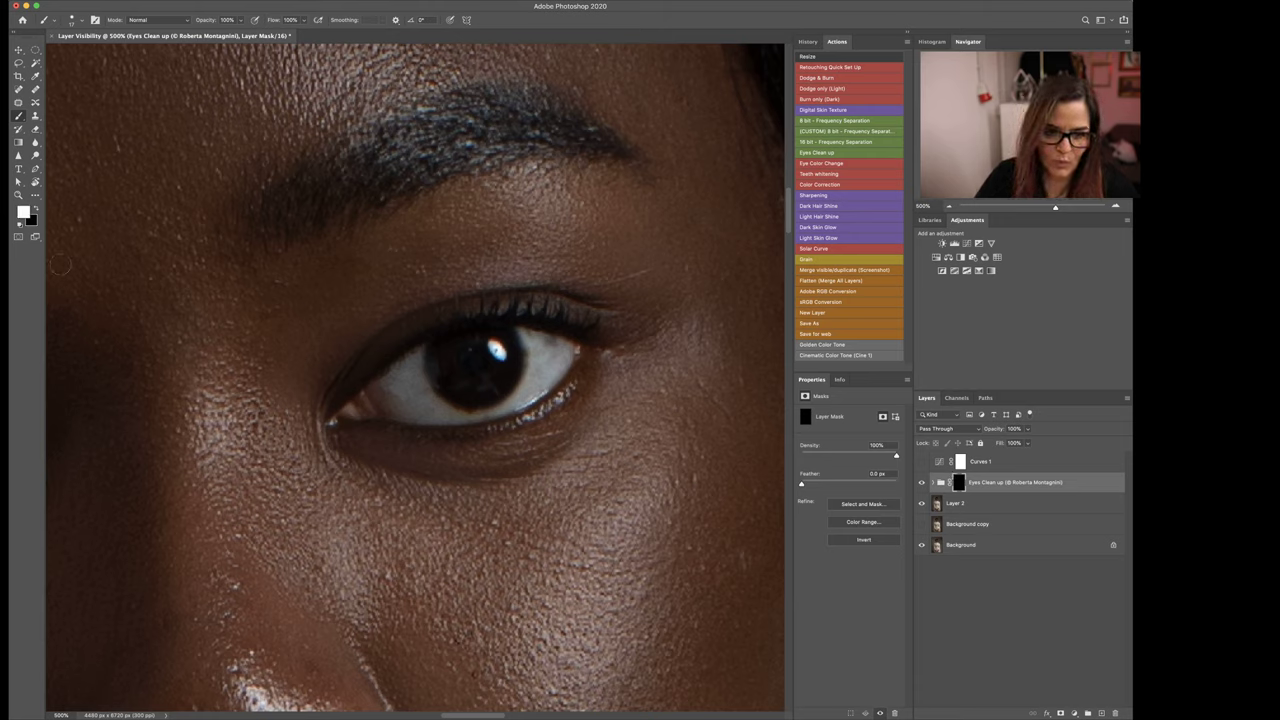
mouse_move(534, 366)
mouse_down()
mouse_move(530, 346)
mouse_move(539, 375)
mouse_up()
key(super+z)
mouse_move(531, 362)
mouse_down()
mouse_move(530, 381)
mouse_move(532, 354)
mouse_move(558, 346)
mouse_move(546, 376)
mouse_move(567, 364)
mouse_up()
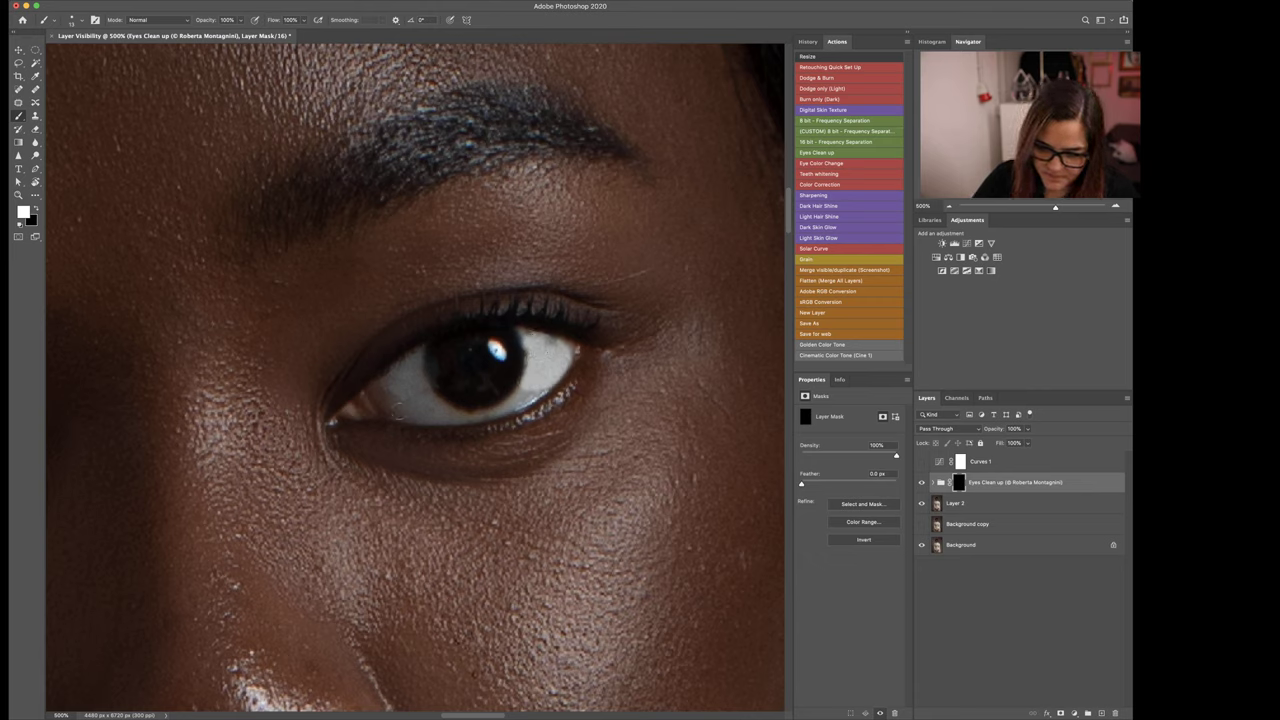
Step: Paint white on the mask over the inner and lower white of the same eye, refining the edges with a smaller brush
drag(398, 410, 381, 399)
mouse_move(395, 406)
mouse_down()
mouse_move(425, 378)
mouse_move(396, 367)
mouse_move(388, 384)
mouse_move(444, 420)
mouse_move(422, 356)
mouse_move(438, 394)
mouse_move(500, 412)
mouse_move(530, 400)
mouse_up()
key(bracketleft)
key(bracketleft)
key(bracketleft)
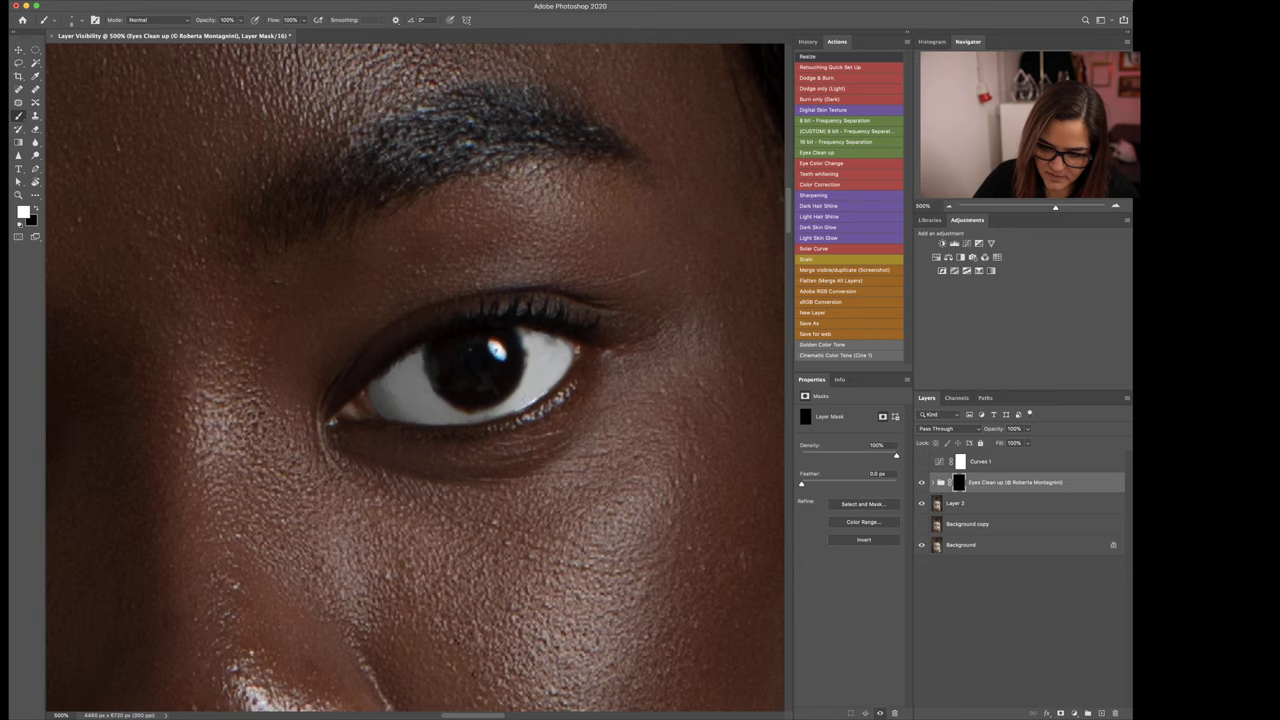
drag(527, 342, 522, 331)
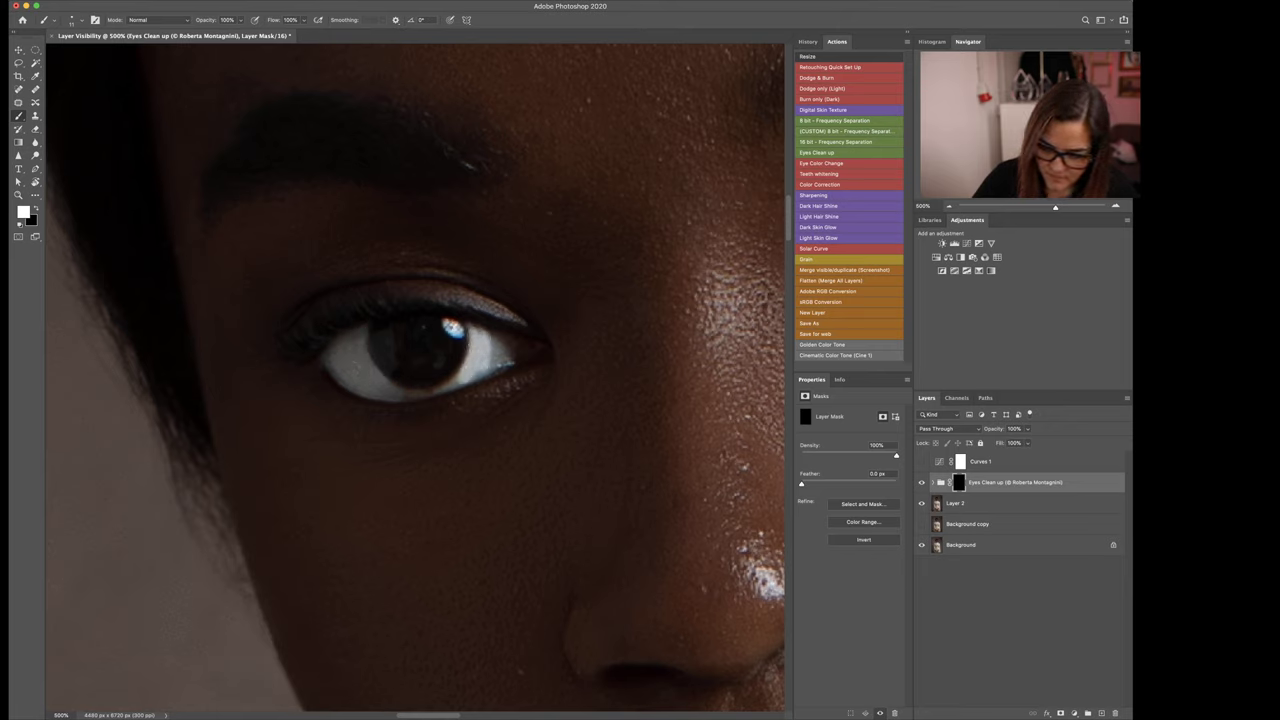
Step: Paint white on the mask over the white of the shadowed eye, and mask the effect off its iris with black
mouse_move(492, 337)
mouse_down()
mouse_move(496, 366)
mouse_move(517, 355)
mouse_move(403, 397)
mouse_up()
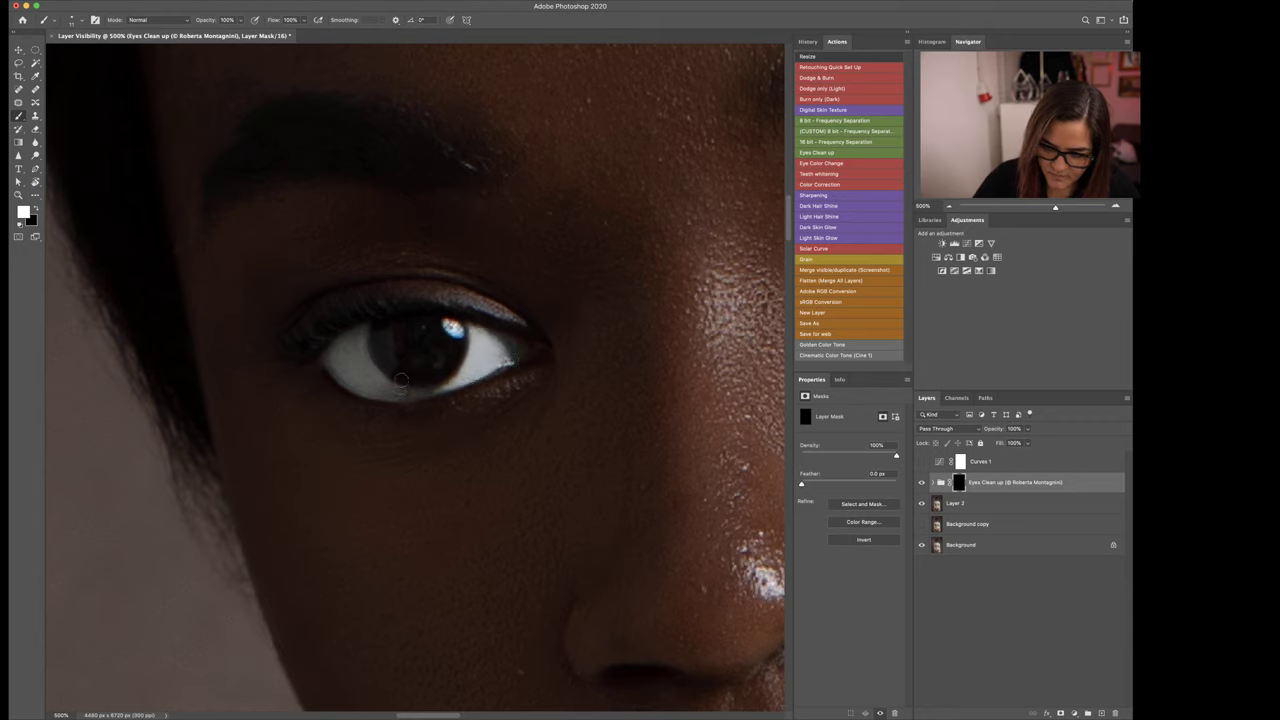
key(x)
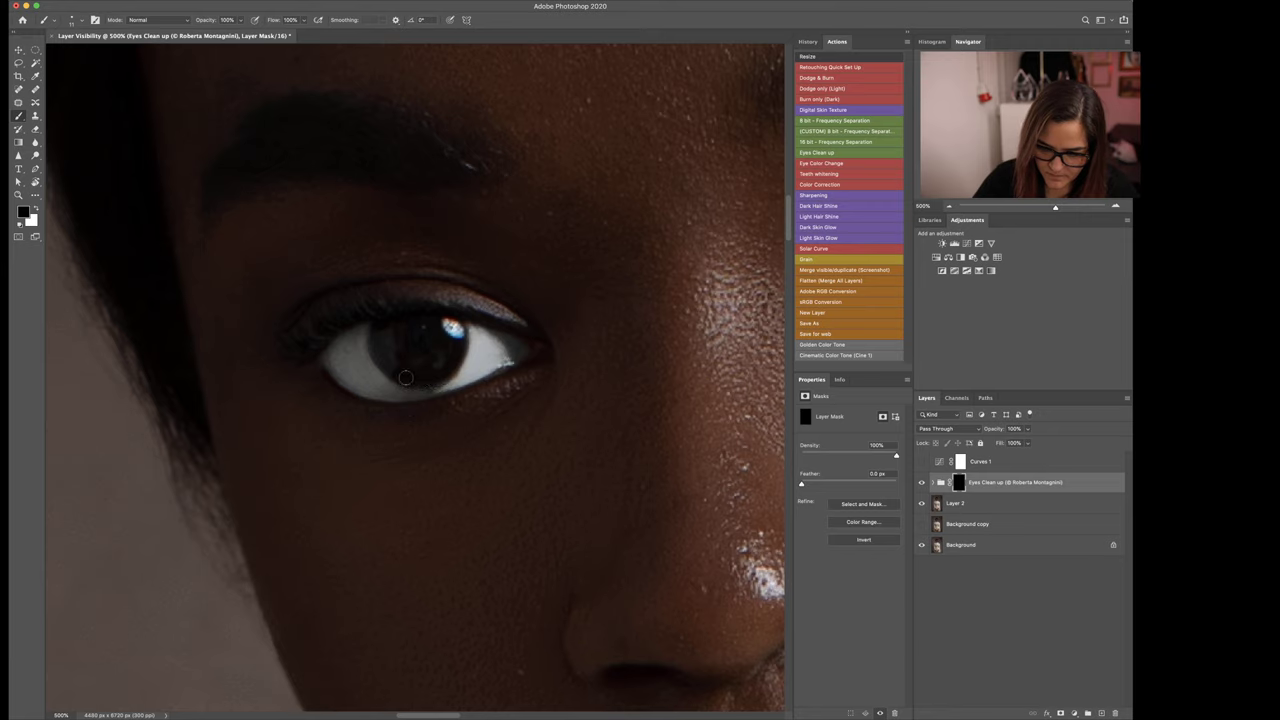
drag(396, 342, 428, 326)
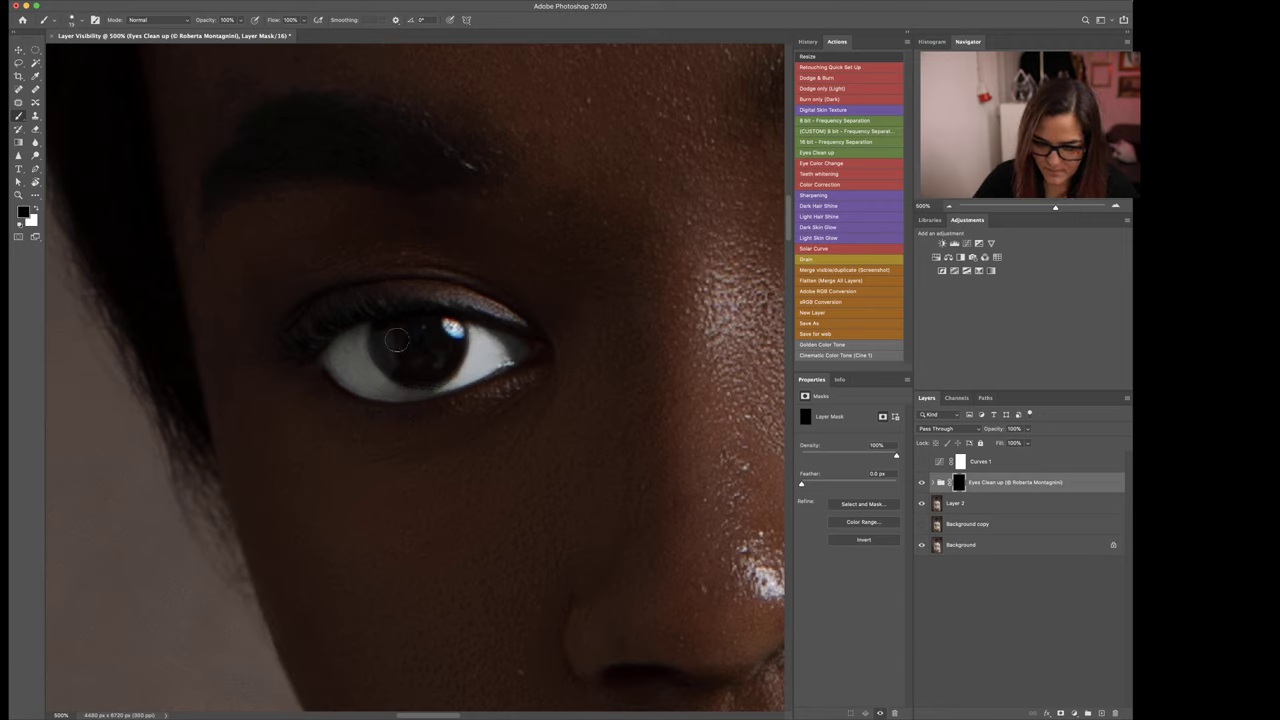
key(x)
key(x)
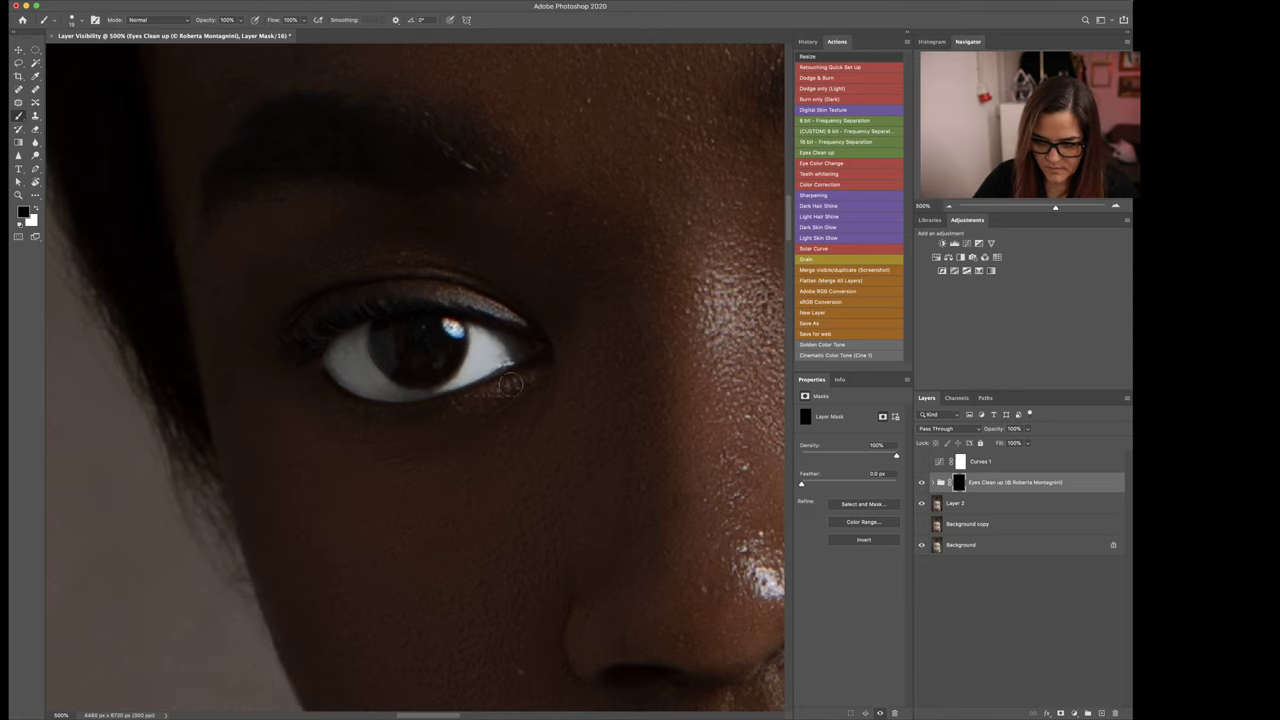
Step: Toggle the Eyes Clean up group's visibility at 100% zoom to compare the eyes before and after
key(super+minus)
key(super+minus)
key(super+minus)
key(super+minus)
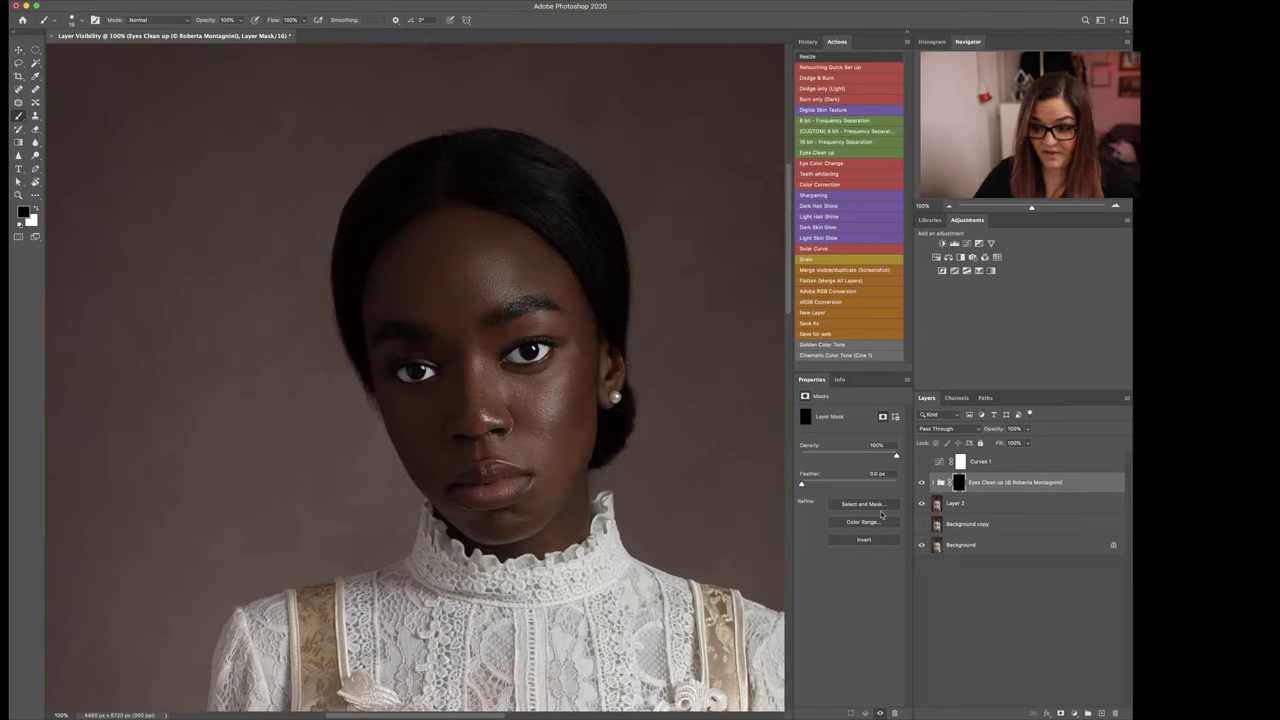
click(922, 483)
click(922, 483)
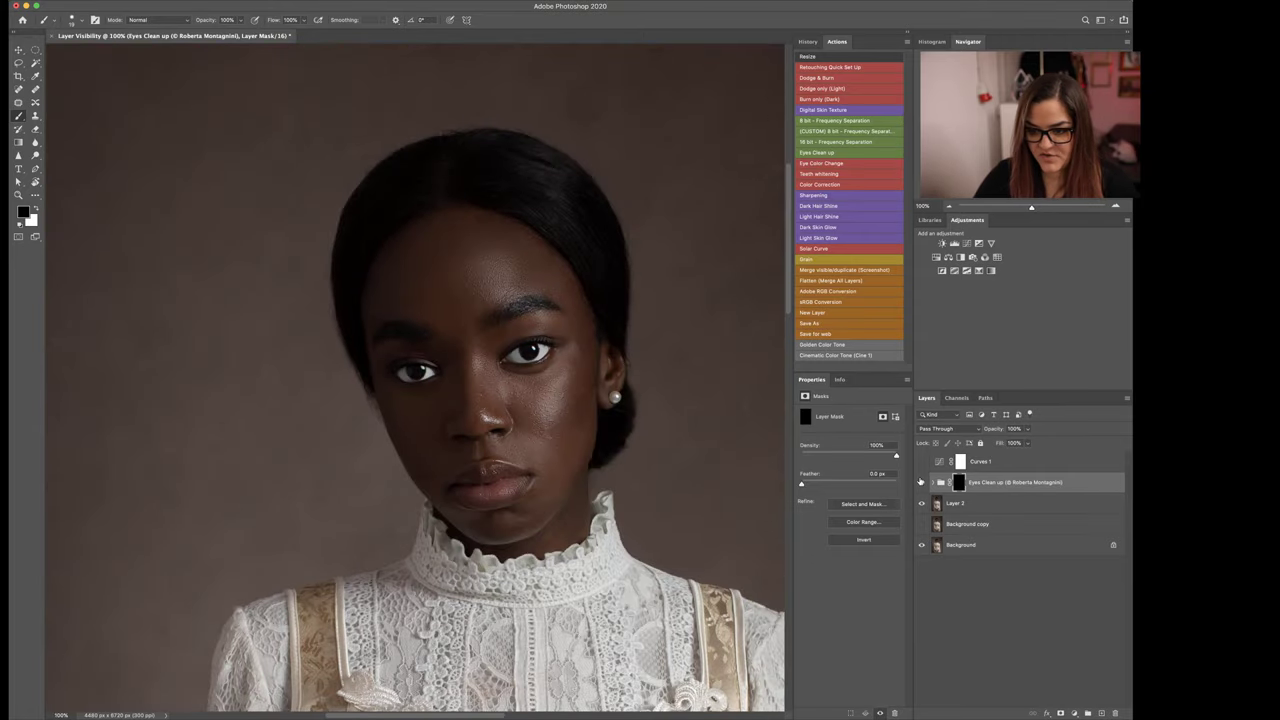
click(922, 483)
click(922, 483)
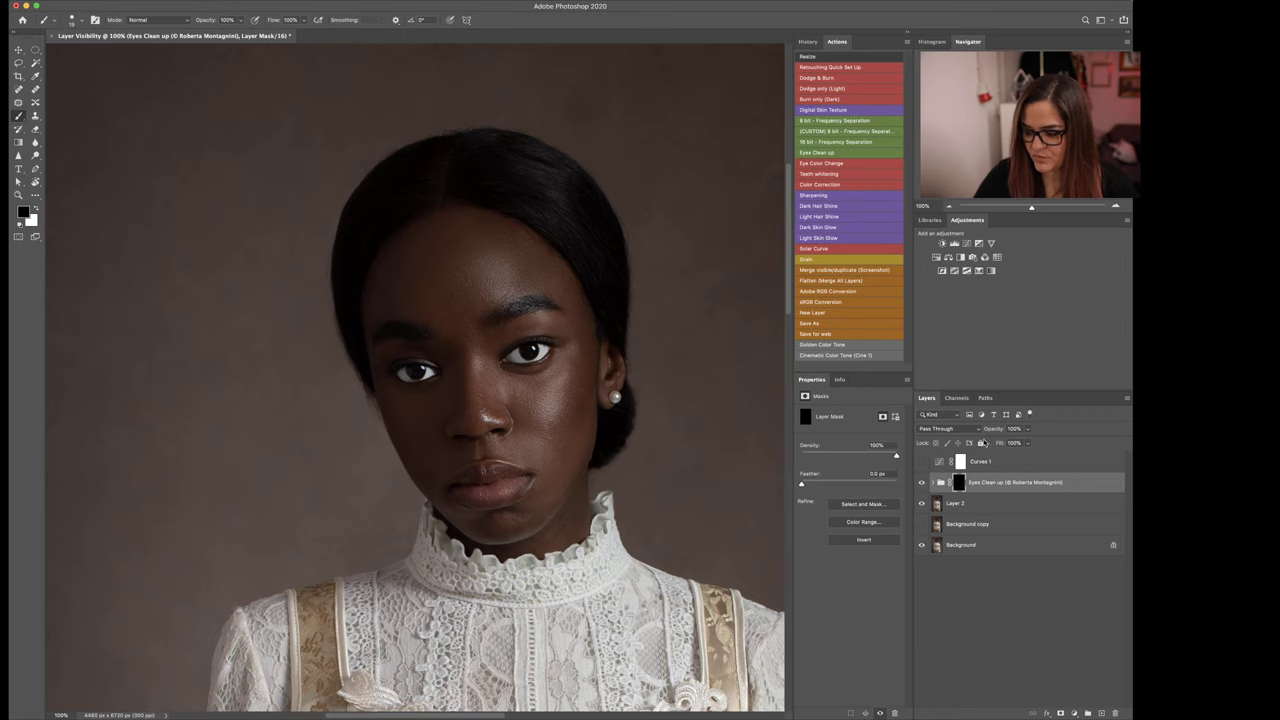
Step: Lower the Eyes Clean up group's opacity to 34%, toggling its visibility to judge the strength
drag(998, 430, 938, 474)
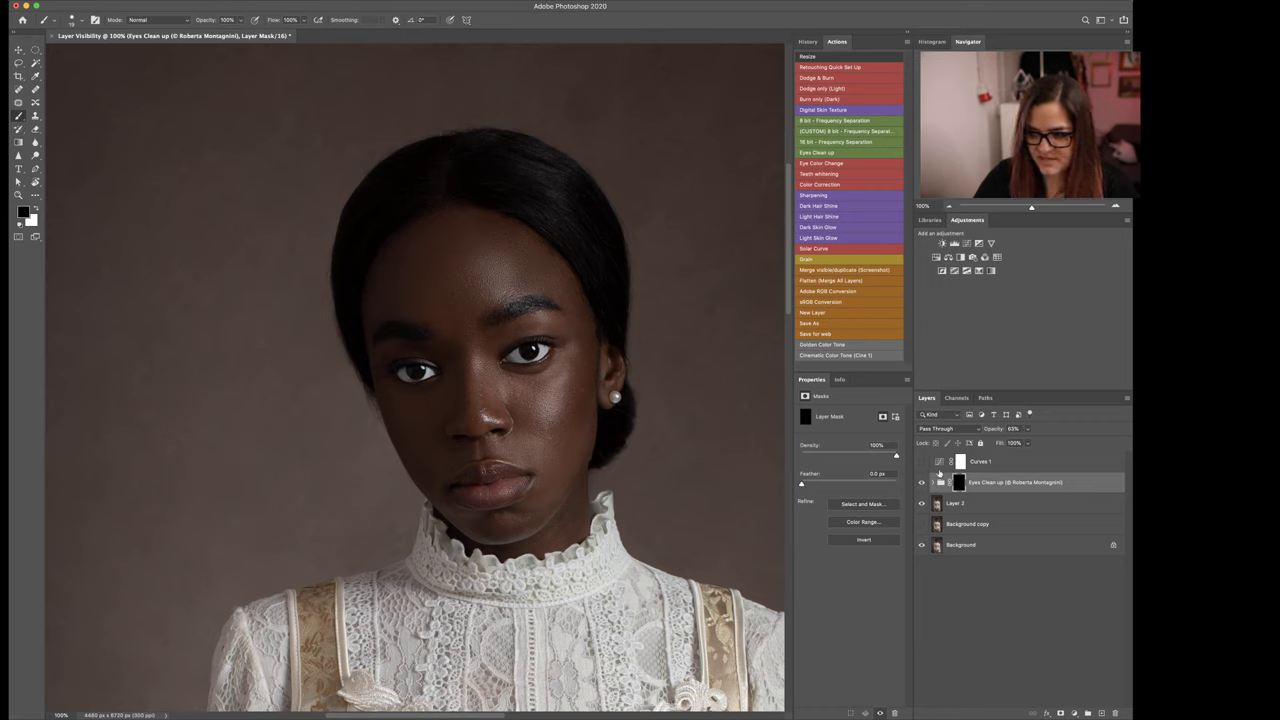
click(924, 483)
click(924, 483)
drag(991, 431, 959, 463)
click(922, 483)
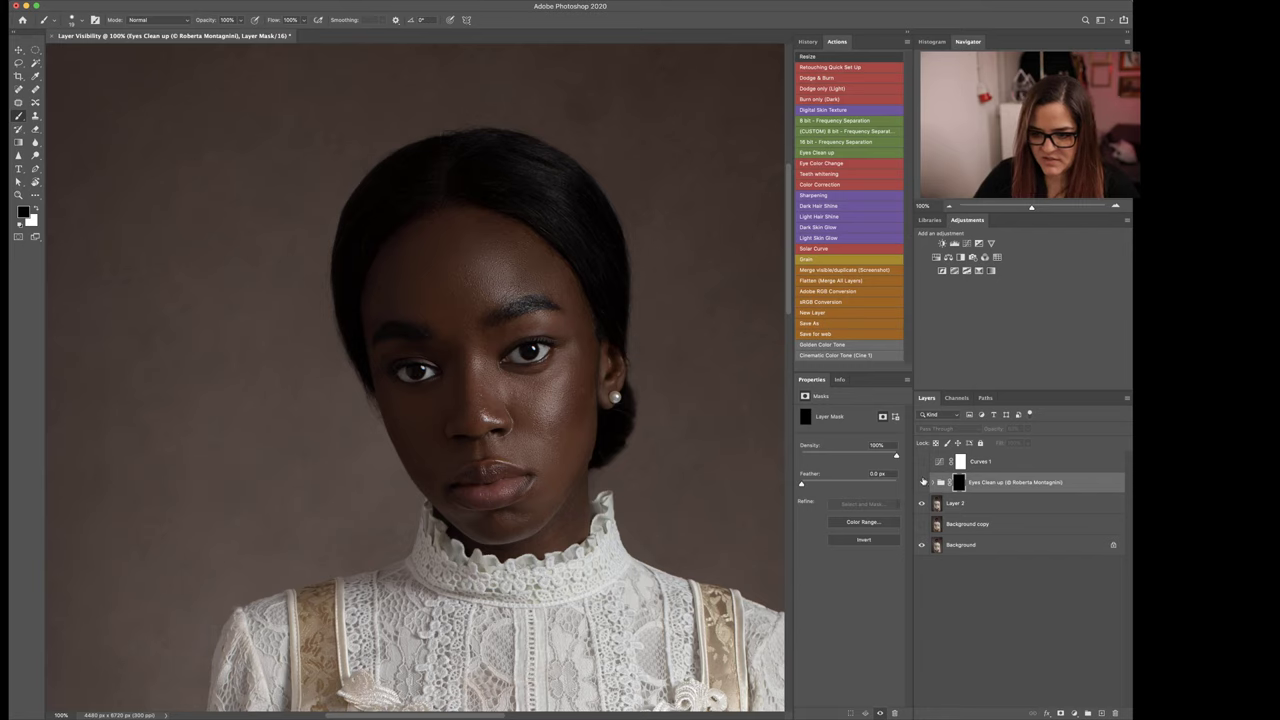
click(922, 483)
click(922, 483)
click(922, 483)
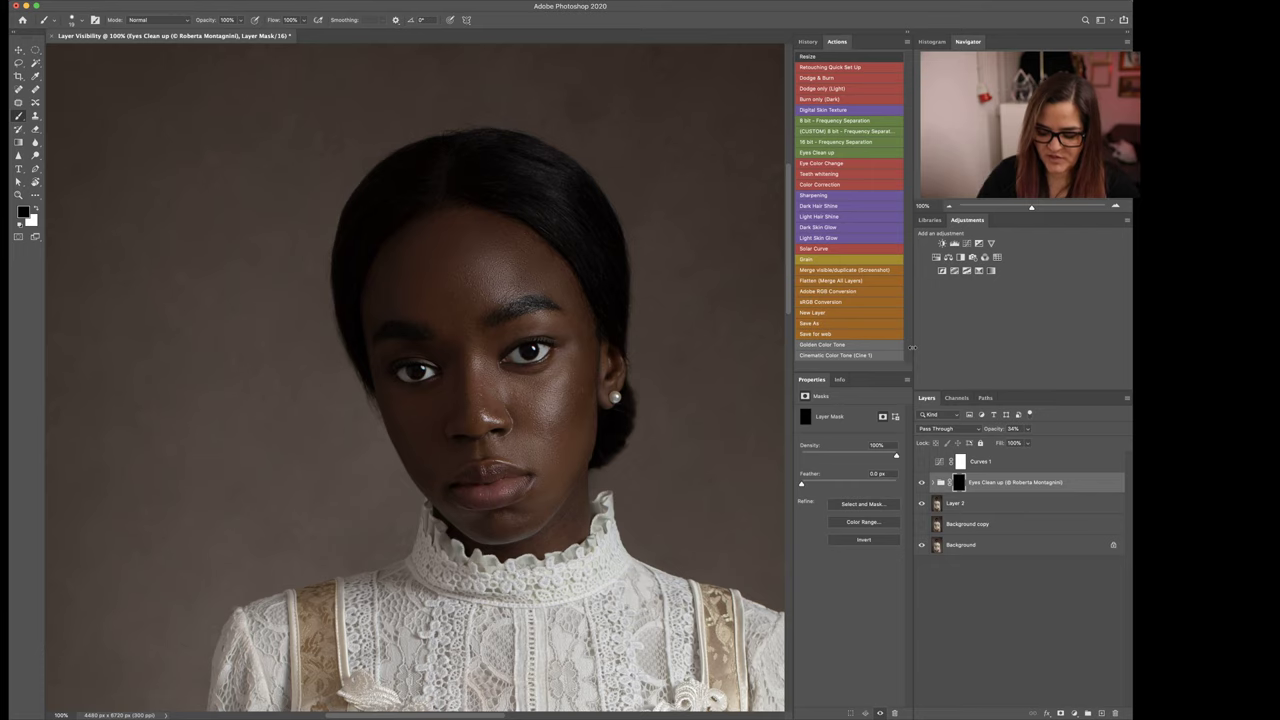
Step: Compare the eyes with and without the Eyes Clean up group at 50% and 300% zoom
key(super+minus)
key(super+minus)
click(921, 483)
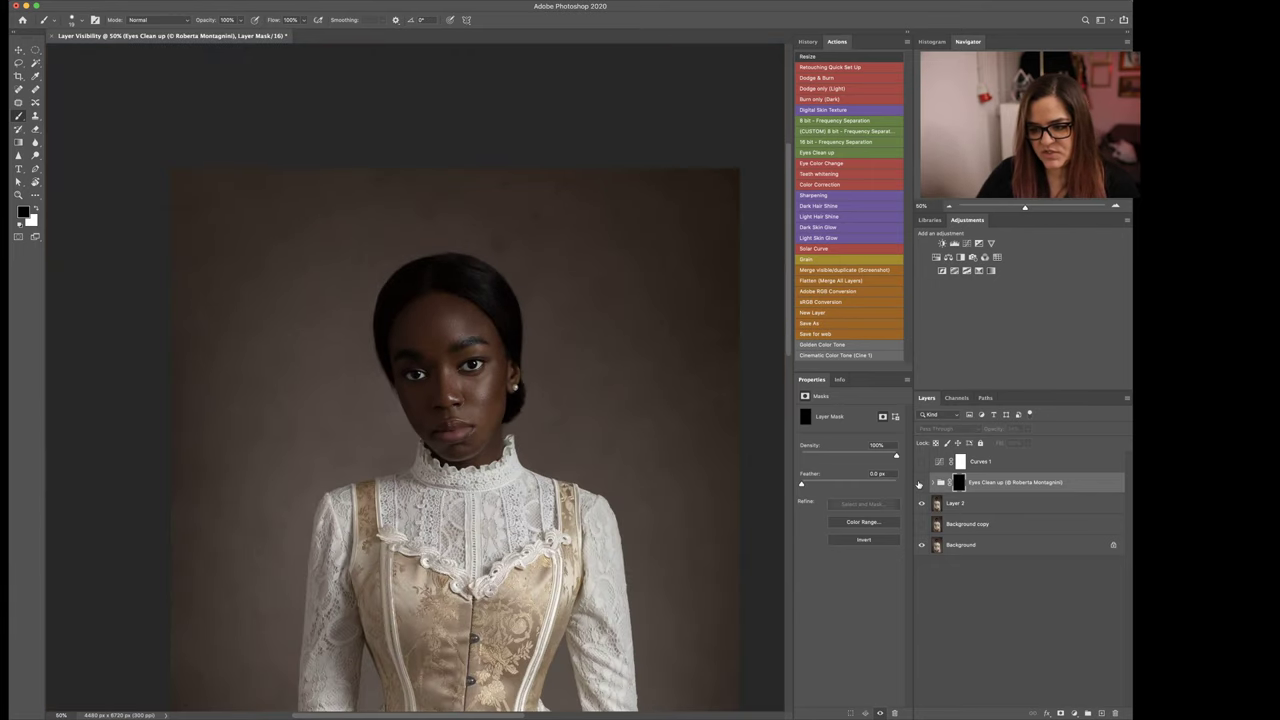
click(921, 483)
key(super+plus)
key(super+plus)
key(super+plus)
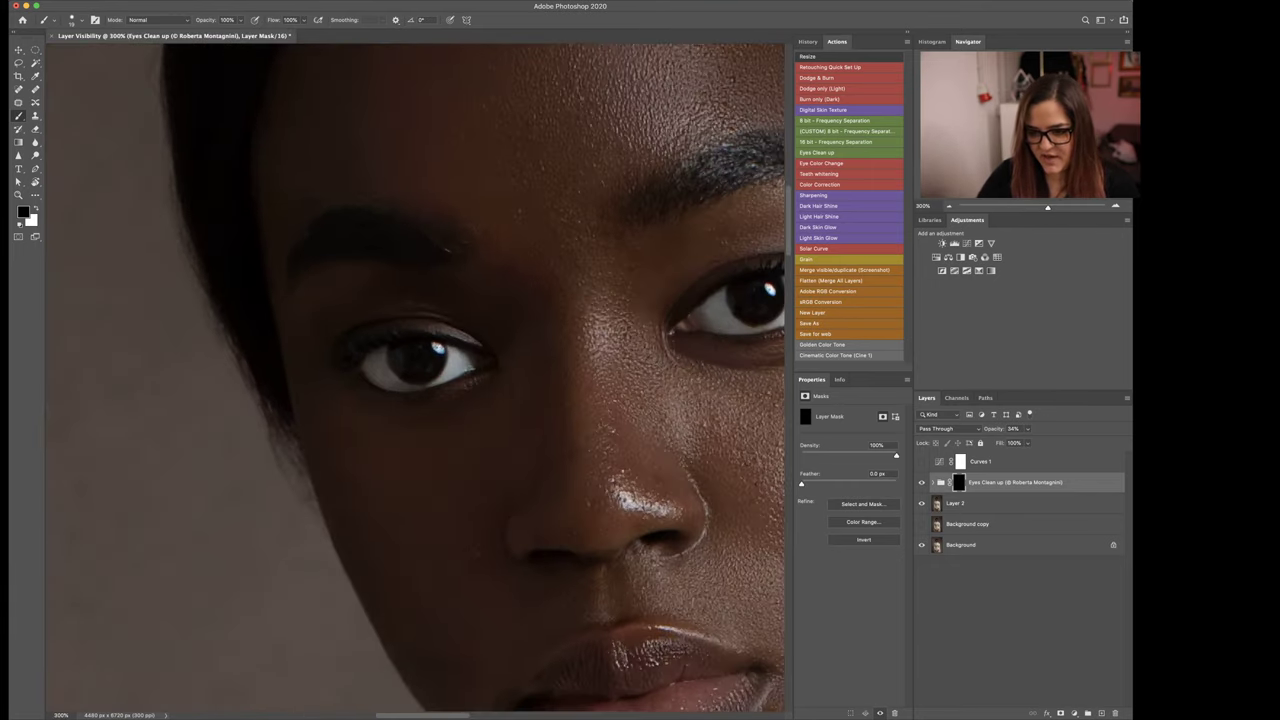
drag(660, 507, 530, 528)
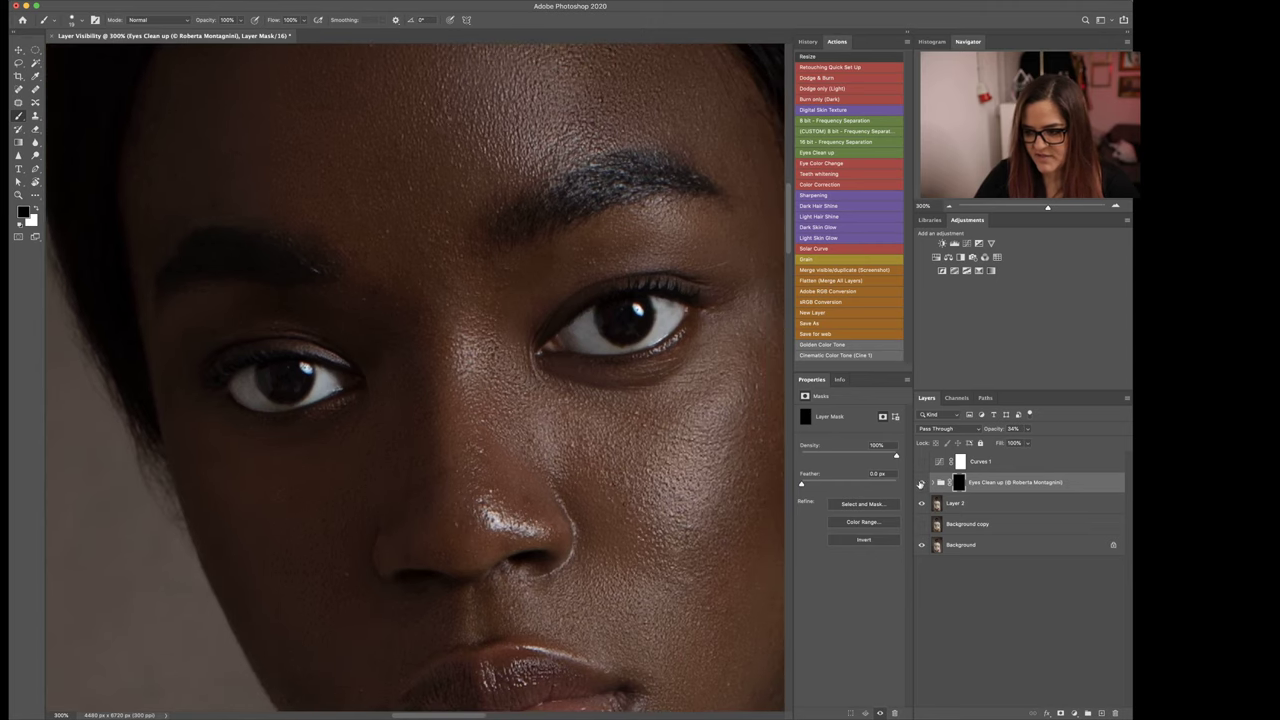
click(921, 483)
click(921, 483)
click(921, 483)
click(921, 483)
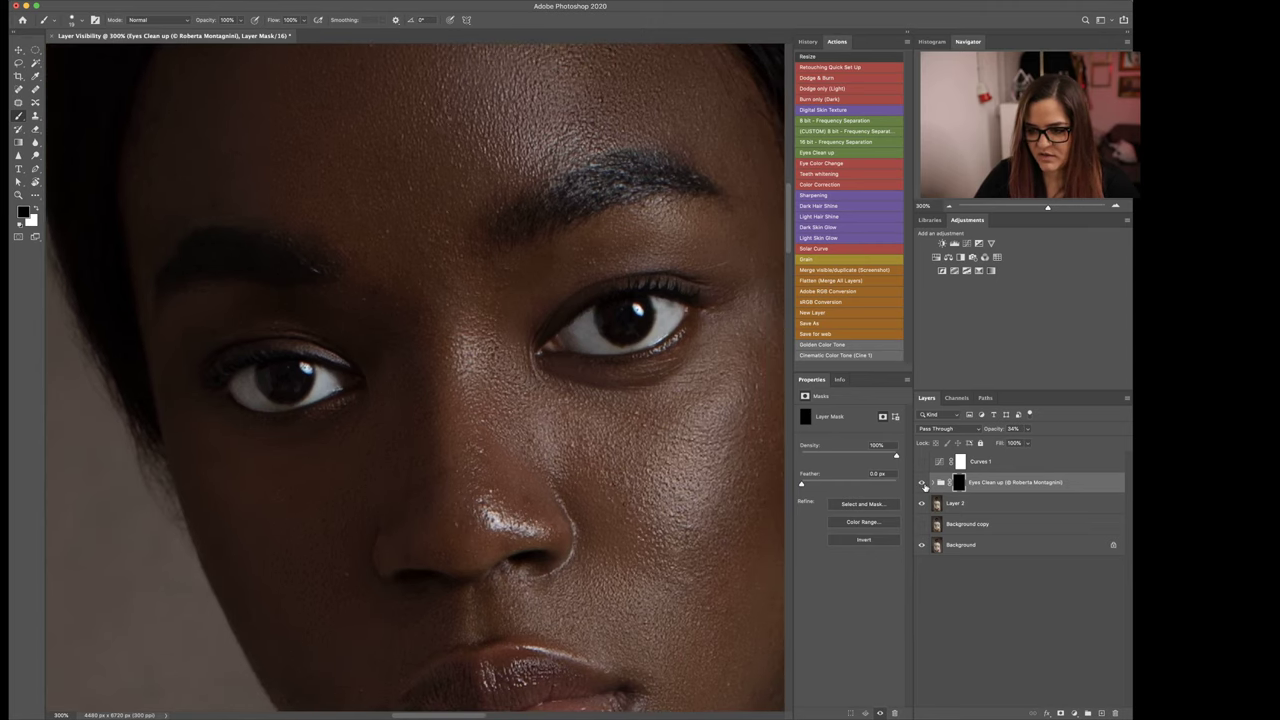
Step: Check the softened eye cleanup by toggling the group with both eyes centred at 300% and with the portrait fitted to the window
key(super+minus)
key(super+plus)
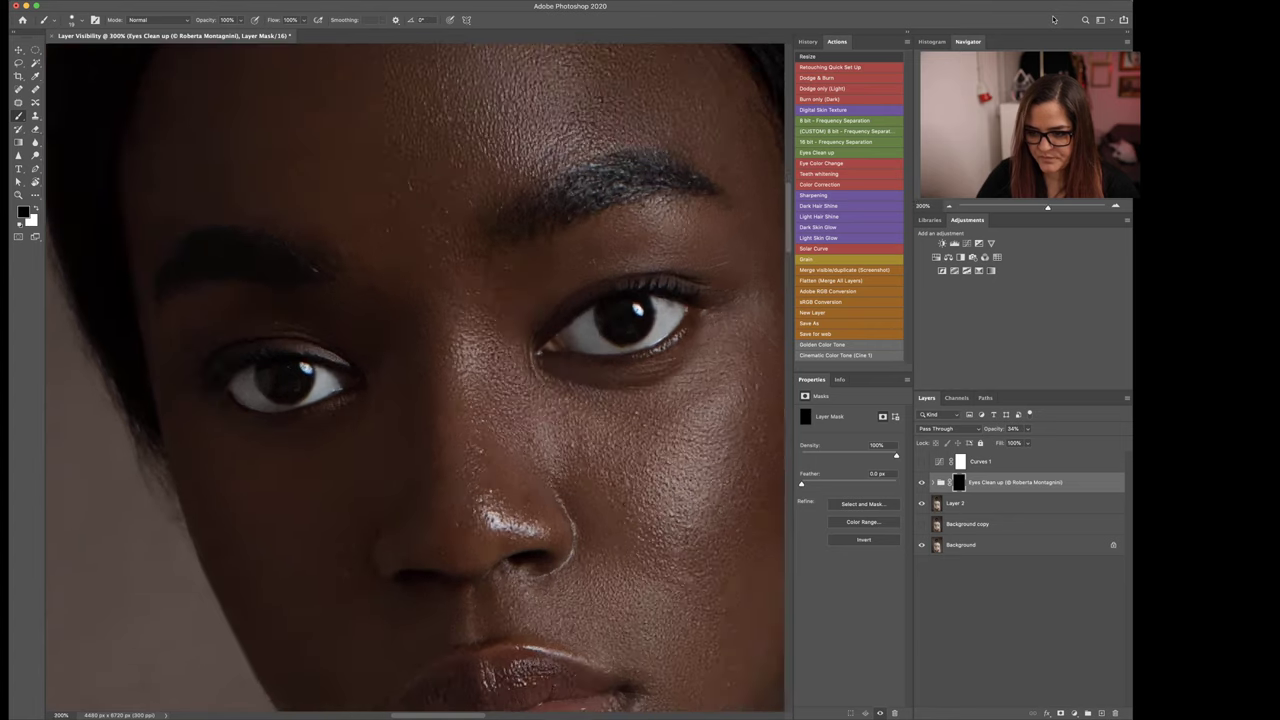
drag(674, 511, 594, 533)
click(921, 483)
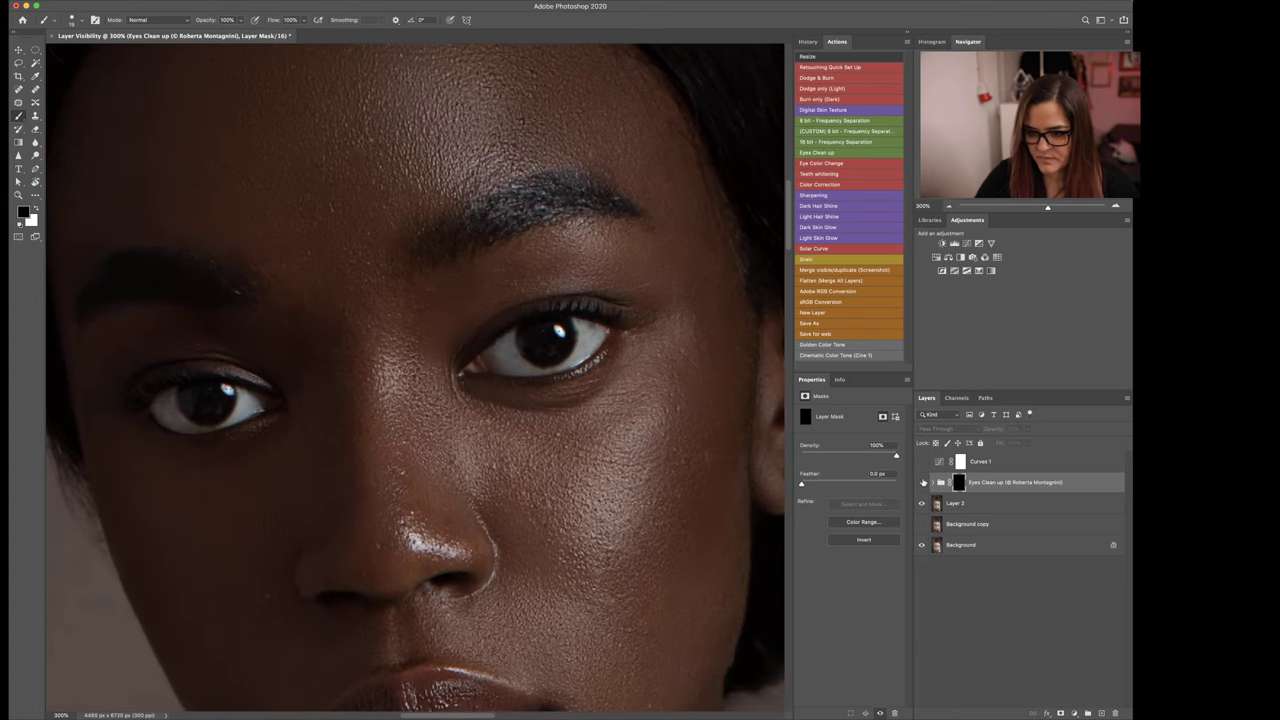
click(921, 483)
click(921, 483)
click(921, 483)
key(super+0)
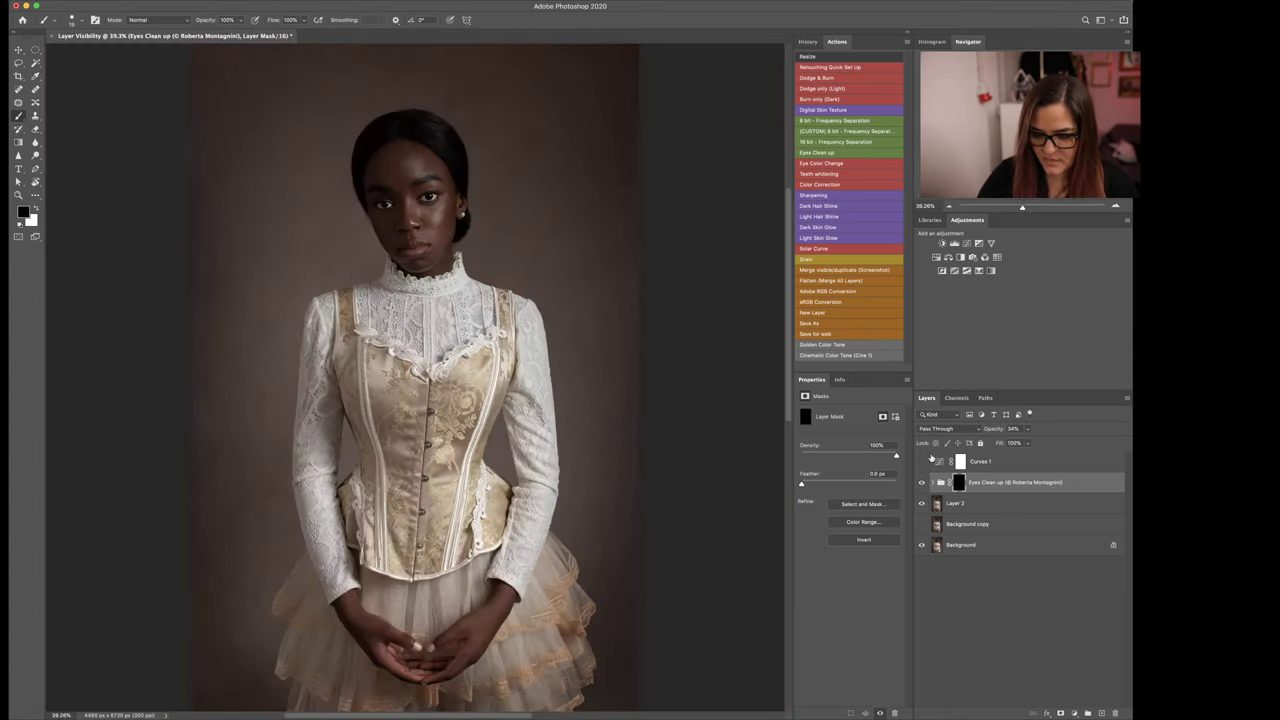
click(921, 483)
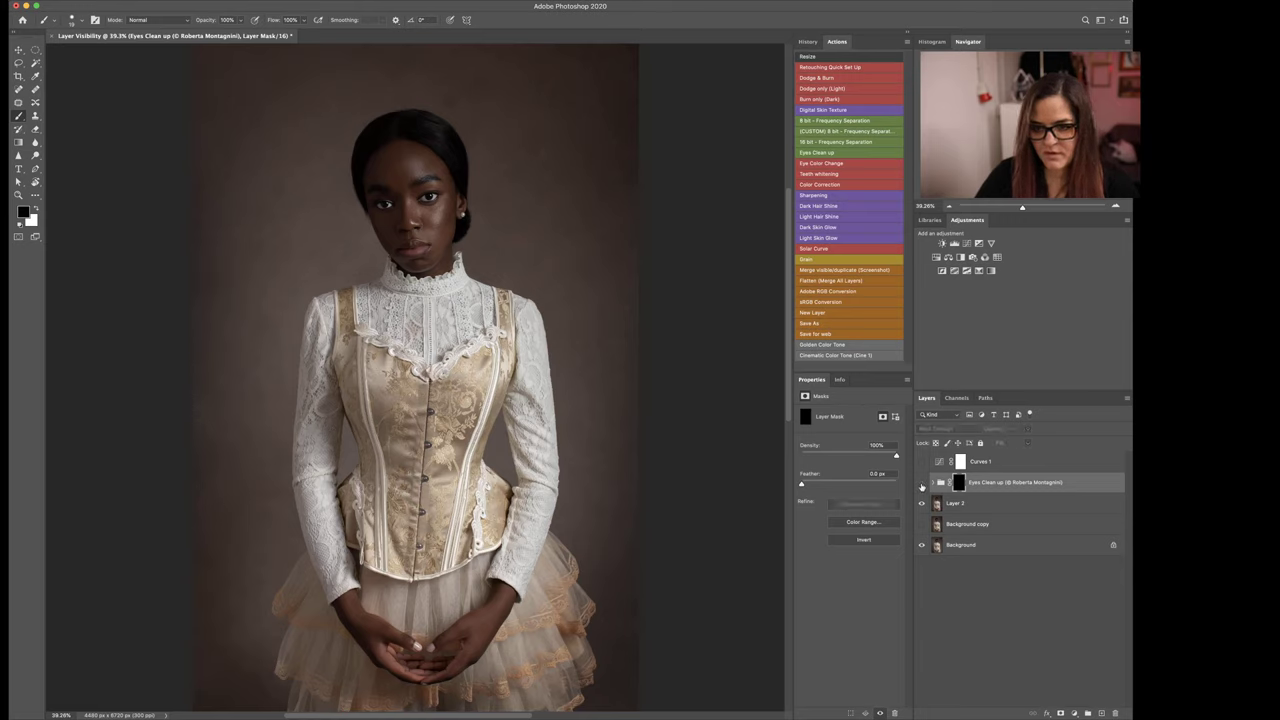
click(921, 483)
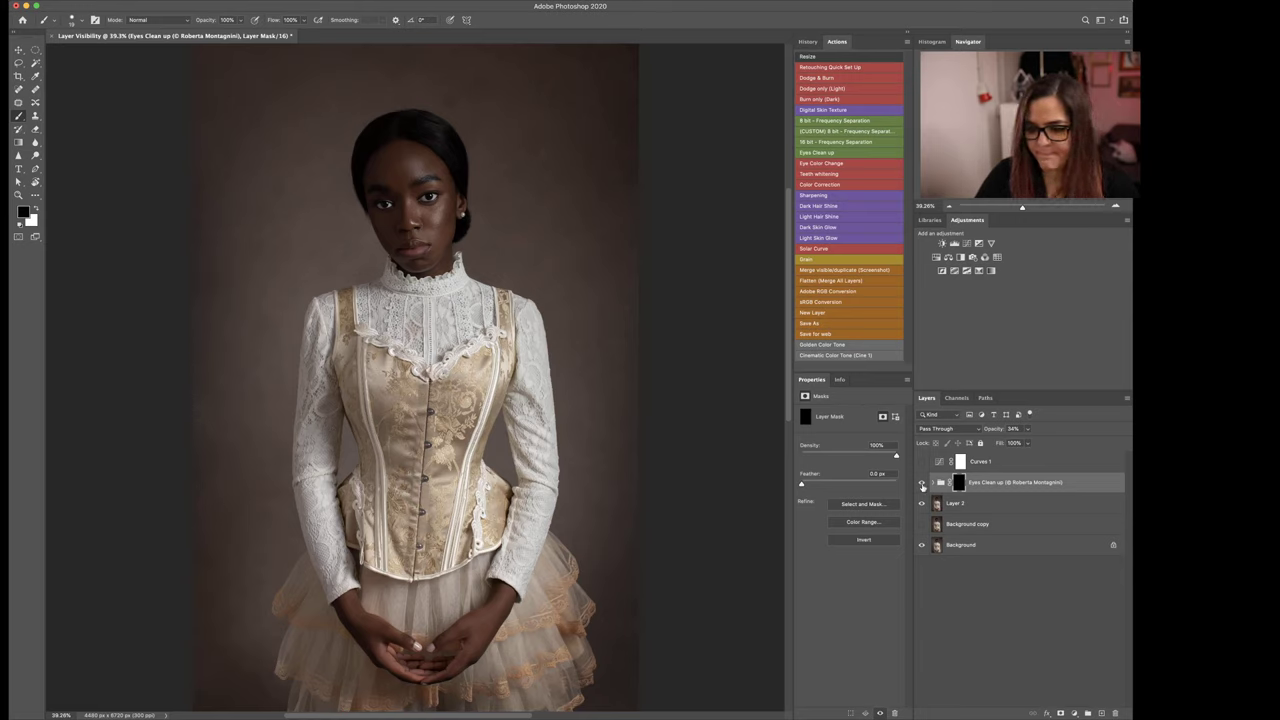
click(921, 483)
click(921, 483)
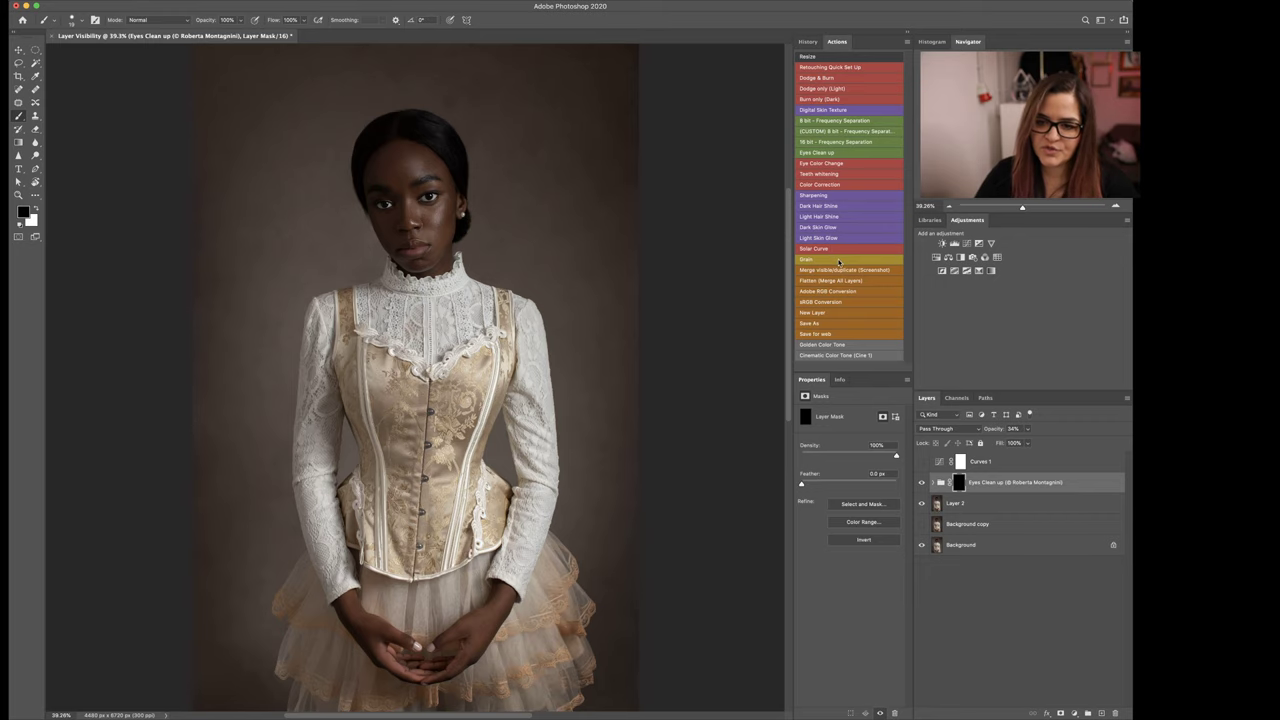
Step: Add a new empty layer above the Eyes Clean up group and ready the Clone Stamp with a larger brush at 100% zoom
key(super+plus)
key(super+plus)
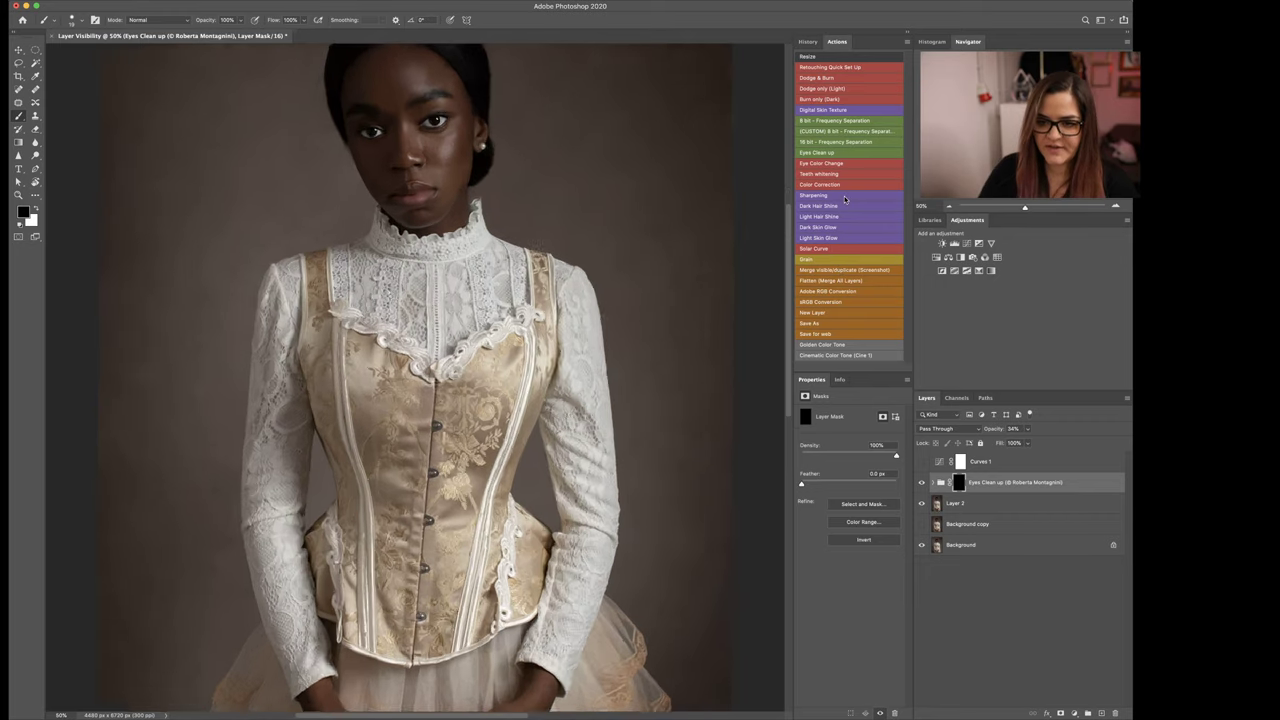
drag(437, 158, 491, 390)
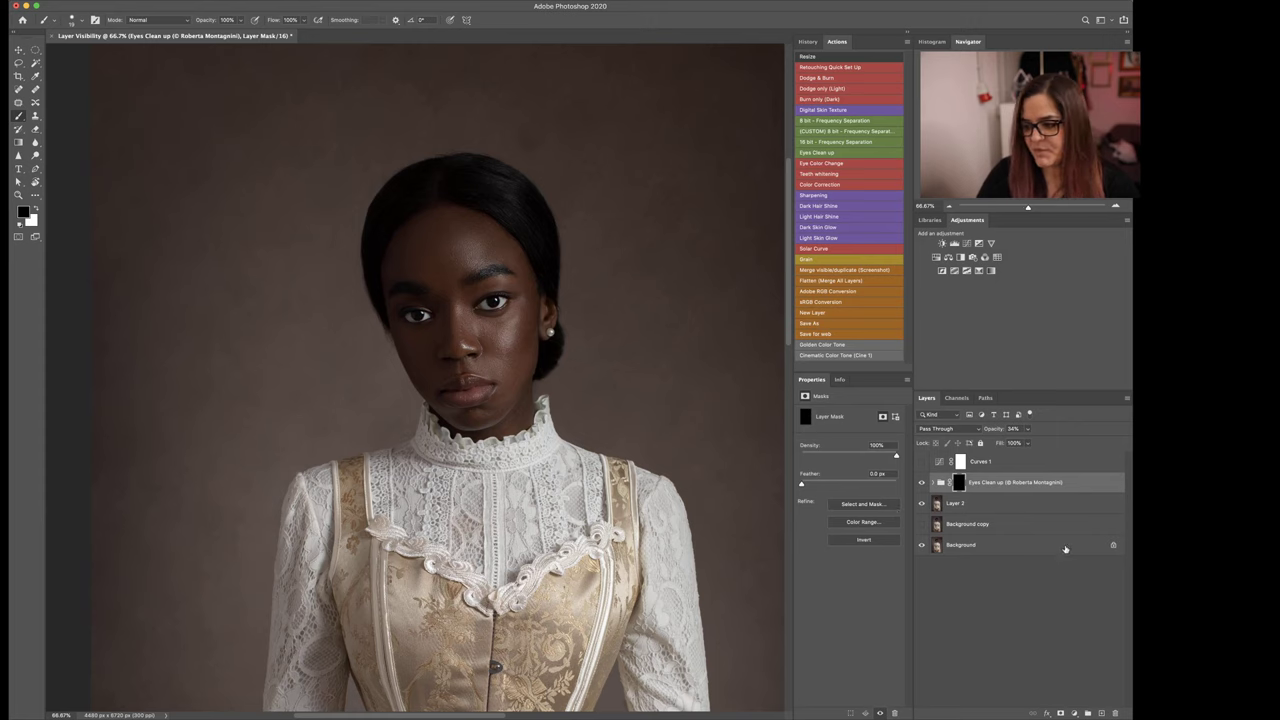
click(1101, 713)
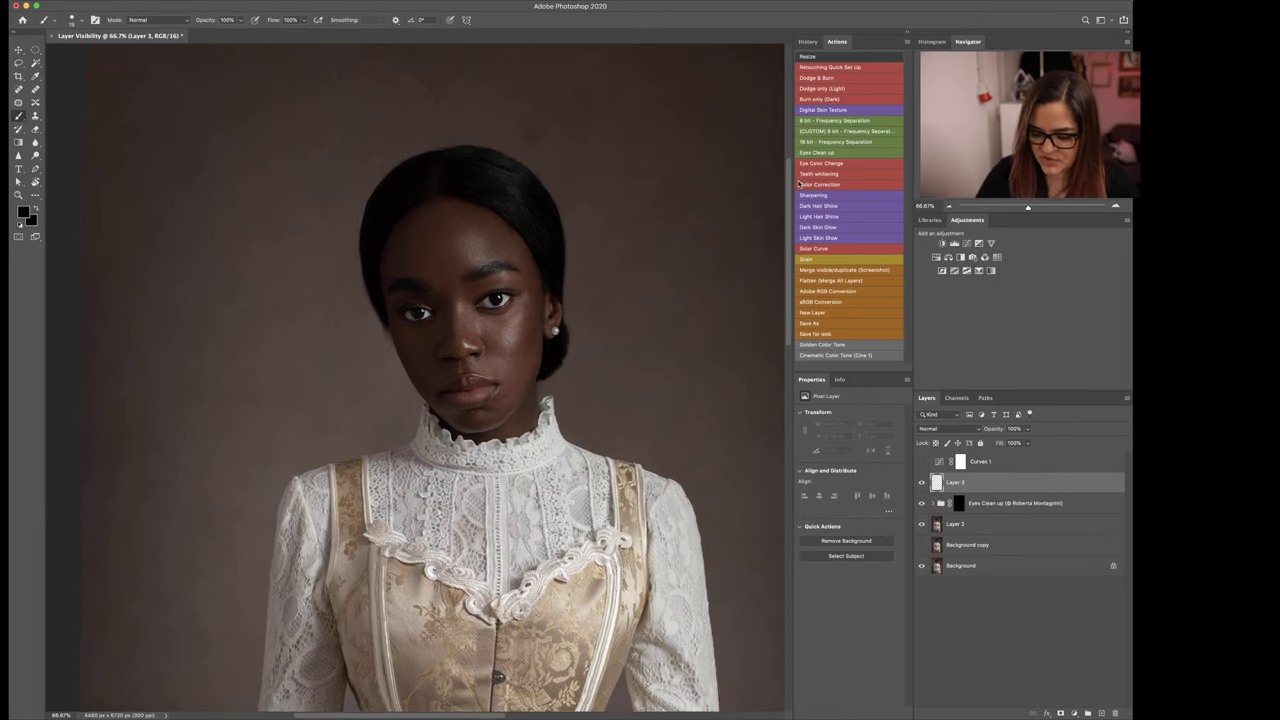
key(super+1)
key(s)
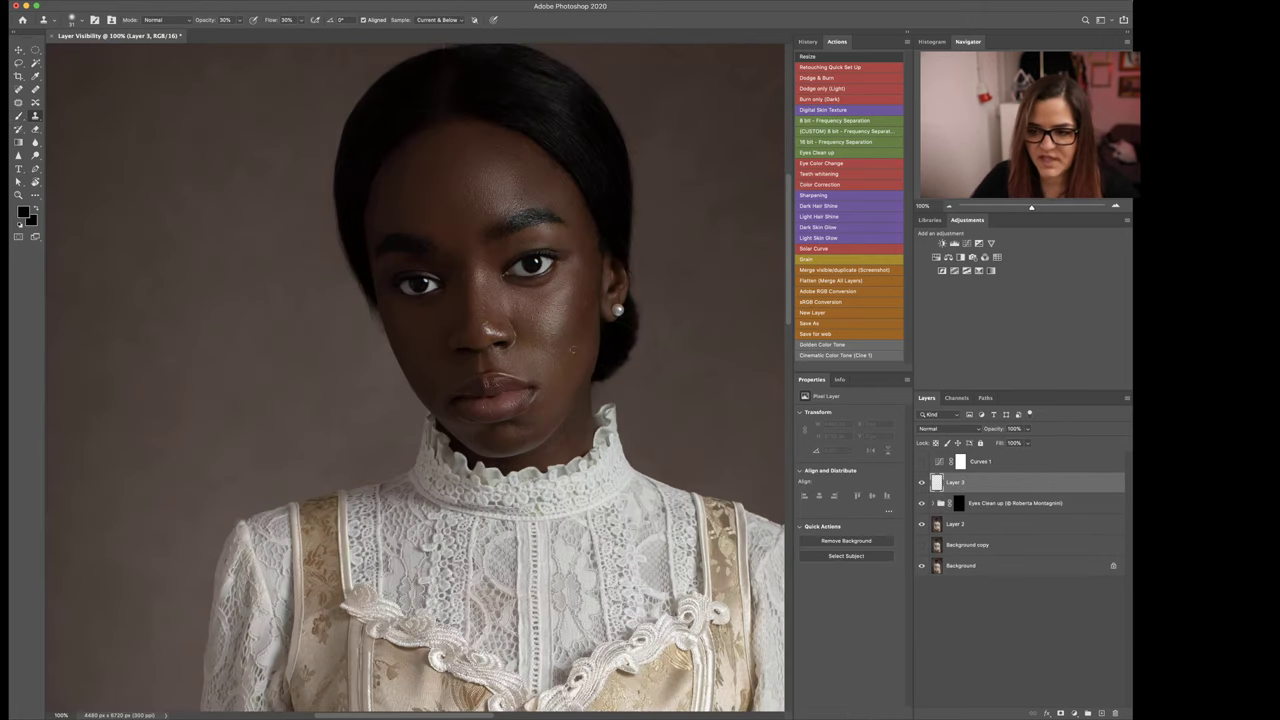
drag(559, 347, 576, 347)
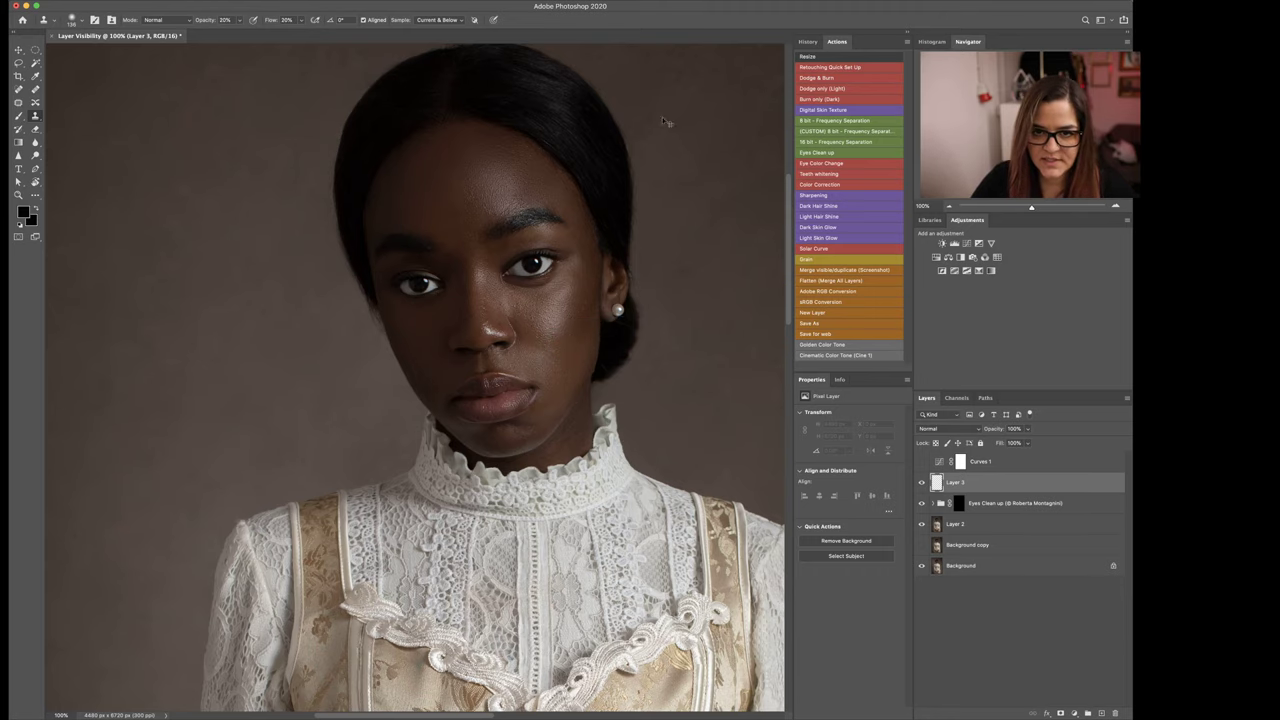
Step: Zoom to 200% and clone nearby skin over the shiny highlights on the nose with the Clone Stamp at 20% opacity
key(super+plus)
drag(596, 406, 461, 458)
mouse_move(467, 322)
mouse_down()
mouse_move(413, 319)
mouse_move(446, 329)
mouse_up()
alt+click(429, 315)
click(430, 321)
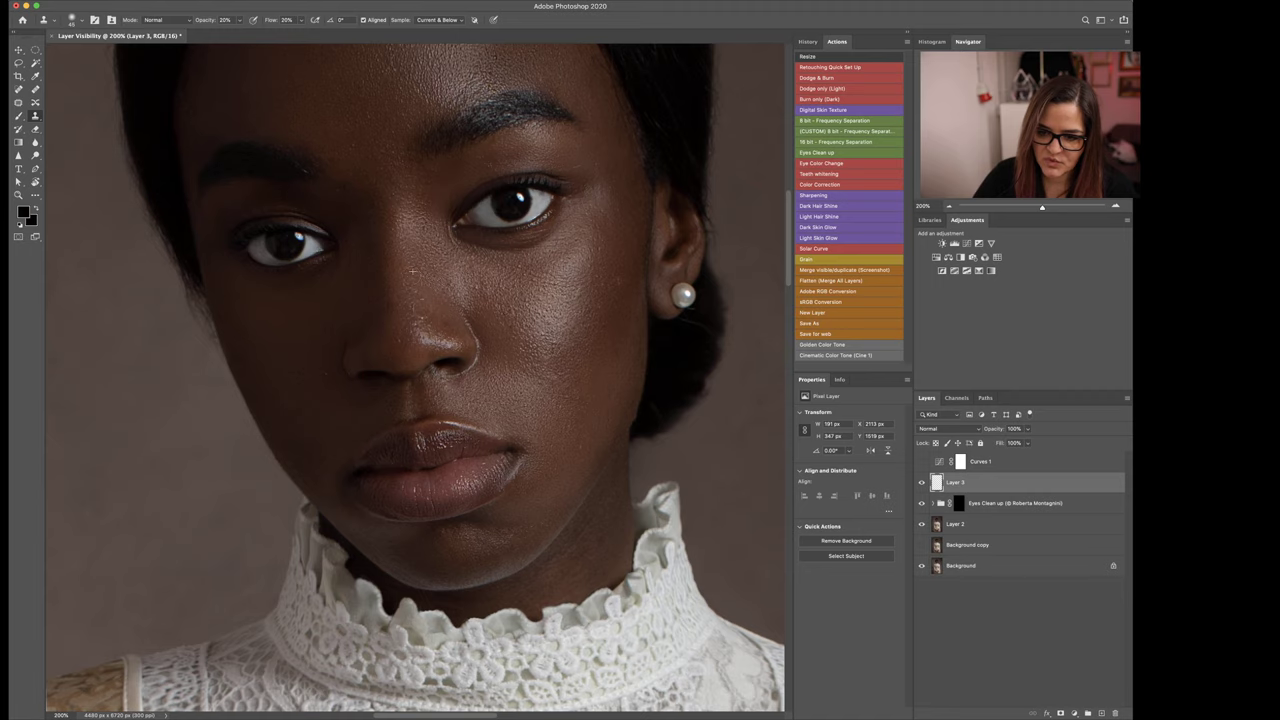
alt+click(397, 311)
mouse_move(403, 347)
mouse_down()
mouse_move(411, 337)
mouse_move(398, 337)
mouse_up()
alt+click(393, 324)
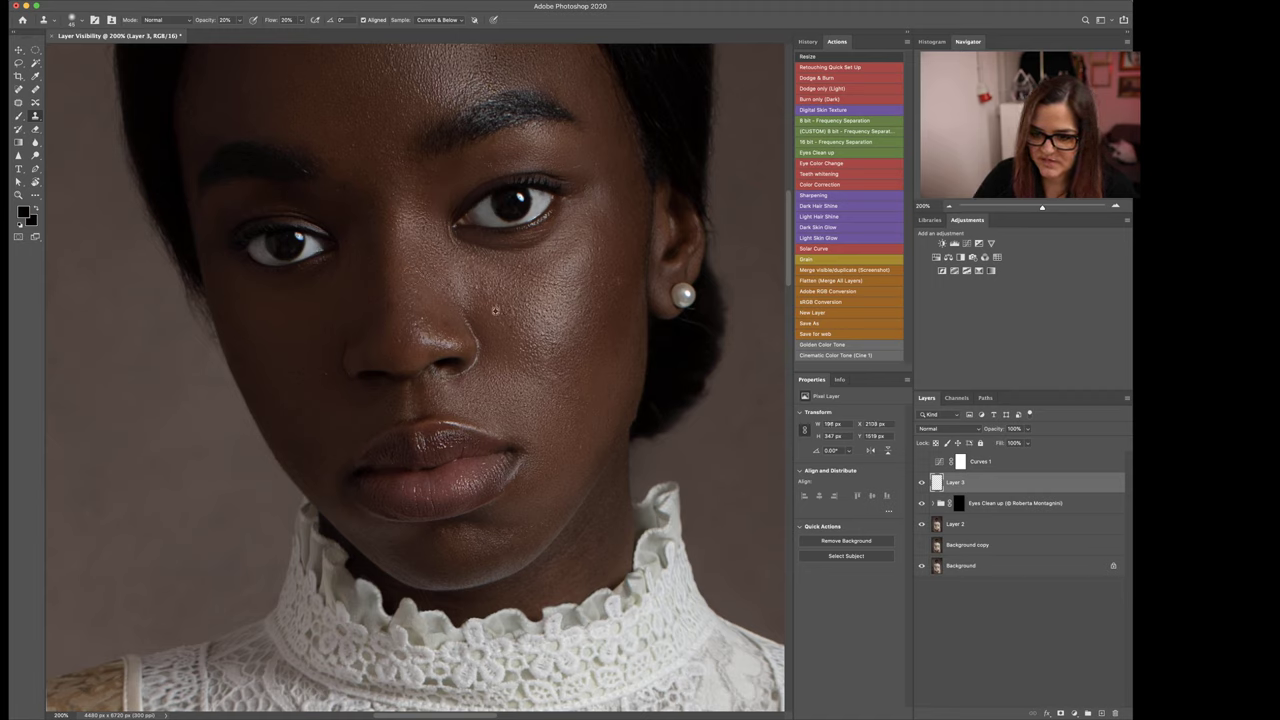
Step: Clone nearby skin over the shiny highlights on the cheek beside the nose, beneath the brighter-lit eye, at 20% opacity
mouse_move(494, 311)
mouse_down()
mouse_move(476, 318)
mouse_move(516, 294)
mouse_move(507, 299)
mouse_move(551, 326)
mouse_up()
alt+click(520, 305)
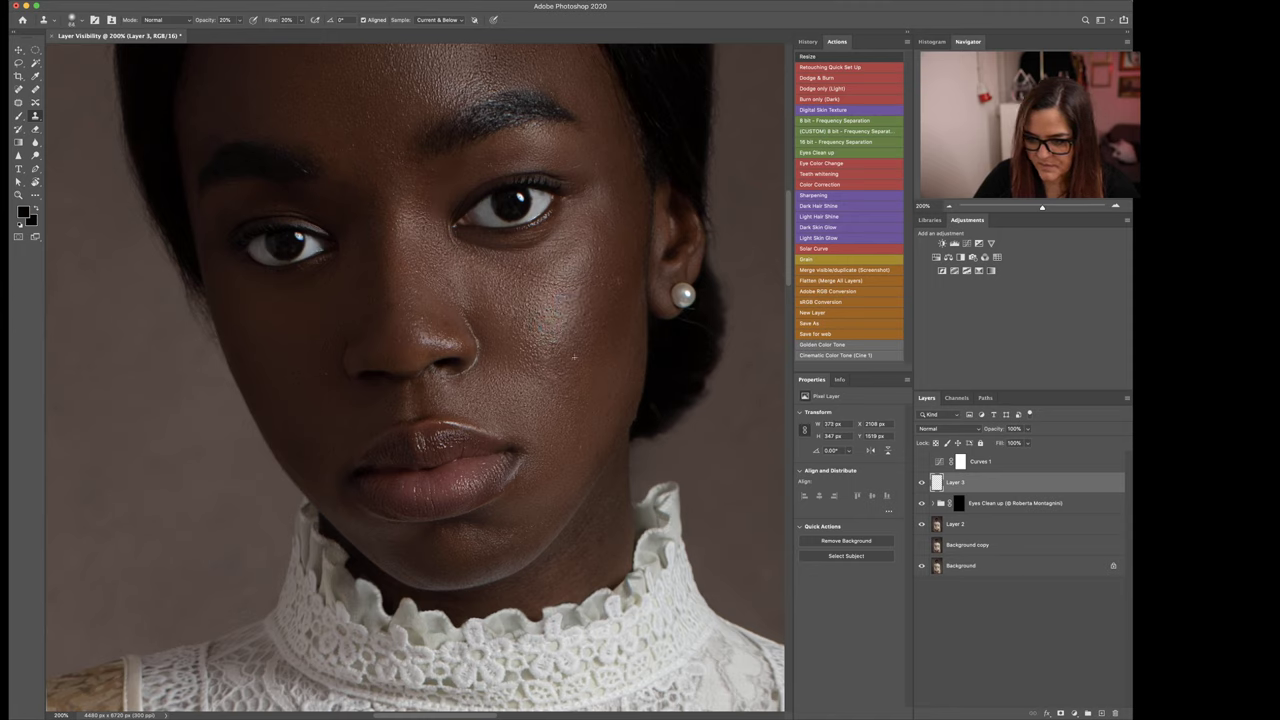
alt+click(569, 338)
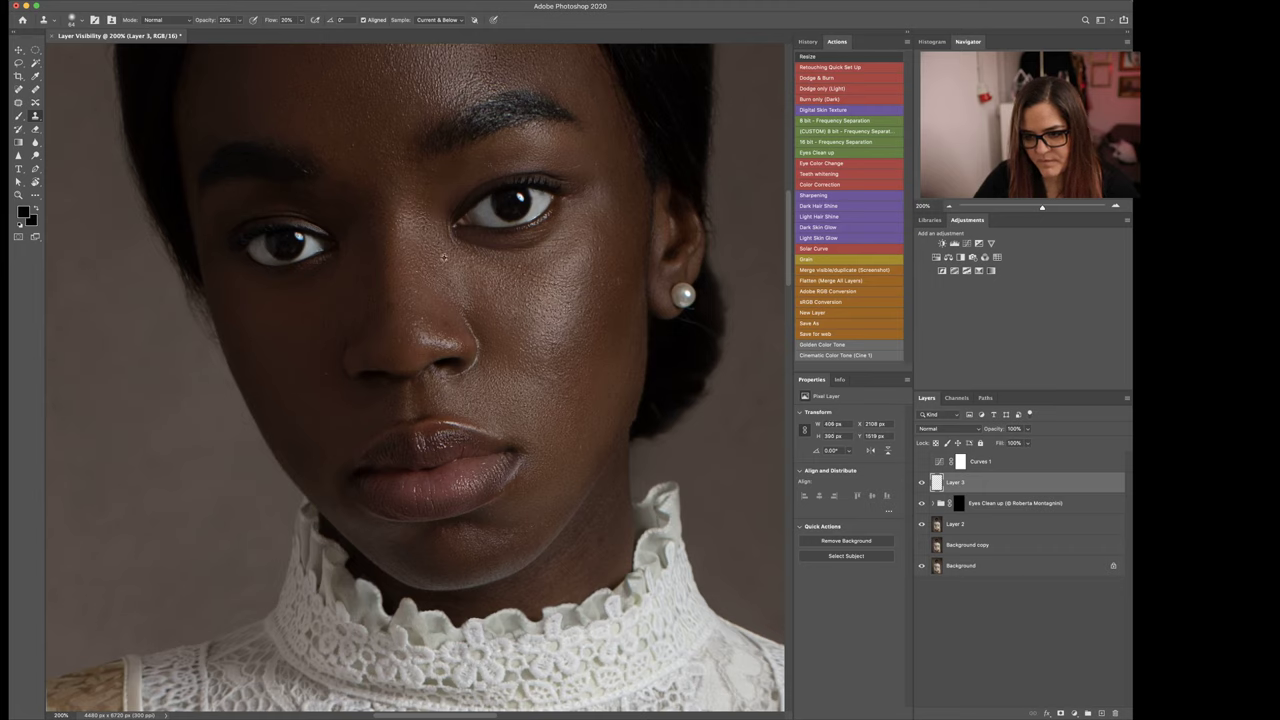
click(518, 275)
click(570, 318)
click(527, 369)
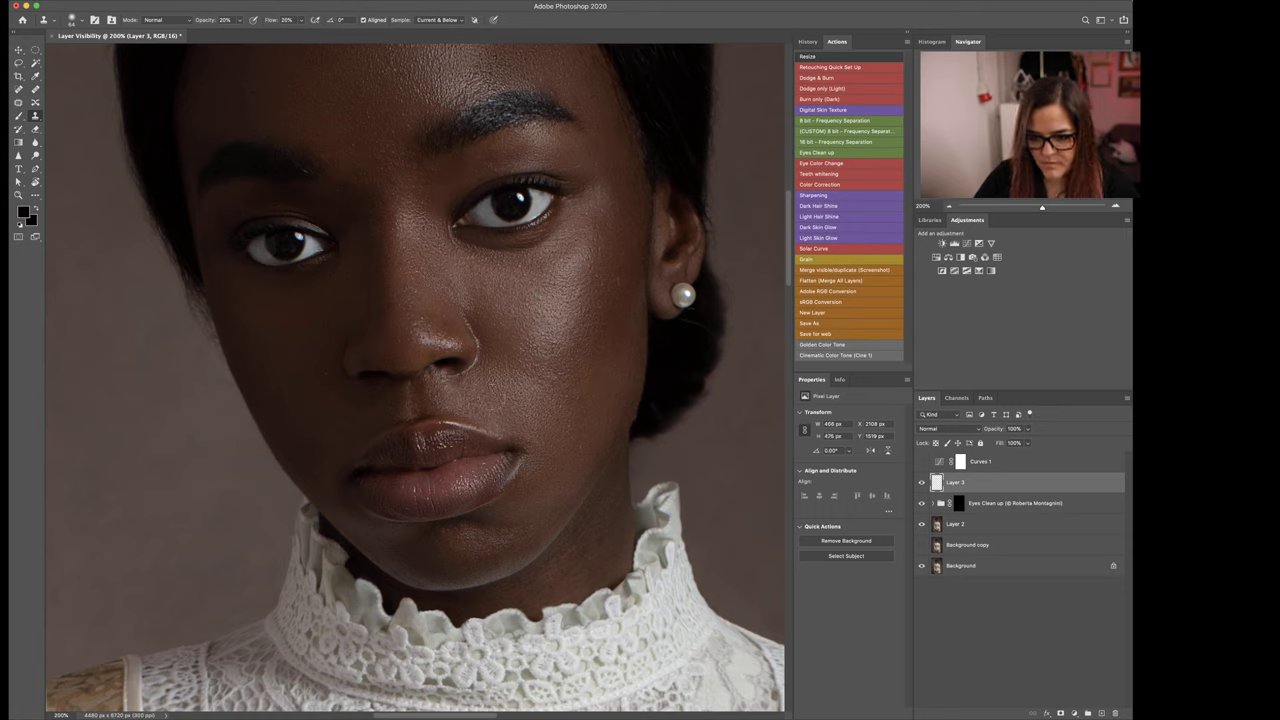
Step: Clone skin over the shine on the lower cheek beside the mouth and along the upper lip
alt+click(508, 406)
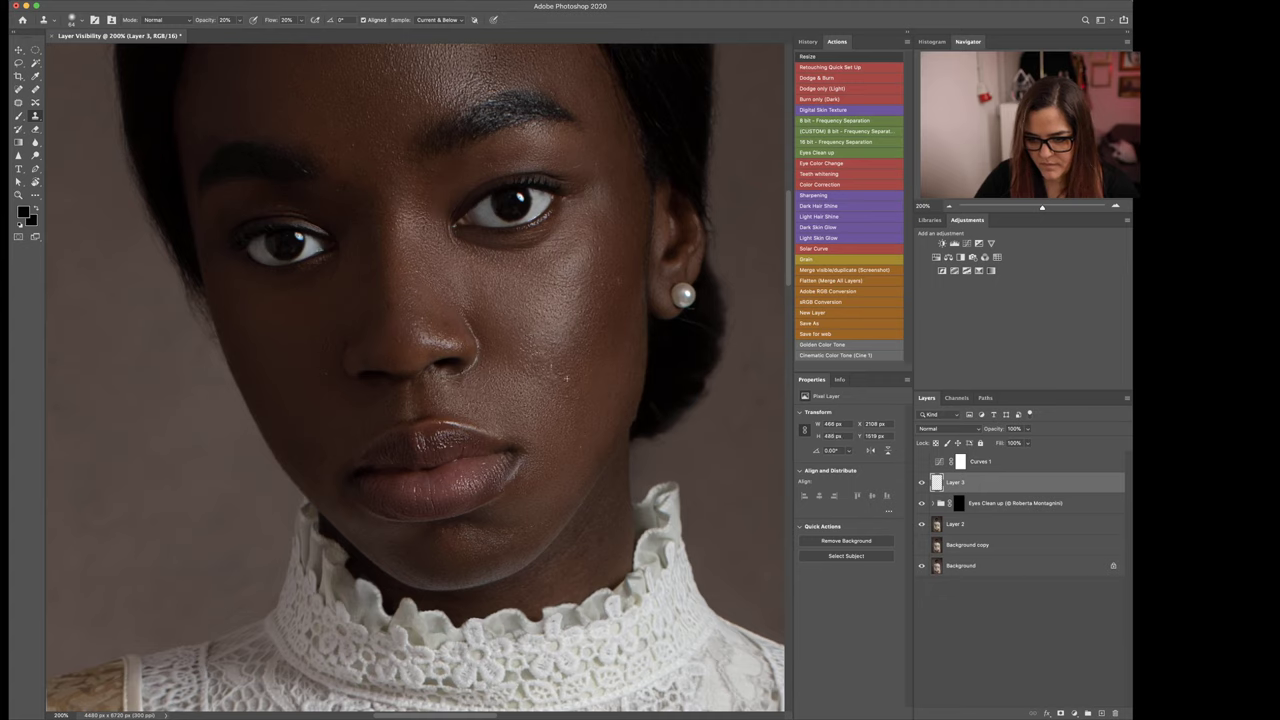
alt+click(549, 431)
click(547, 436)
drag(478, 420, 456, 426)
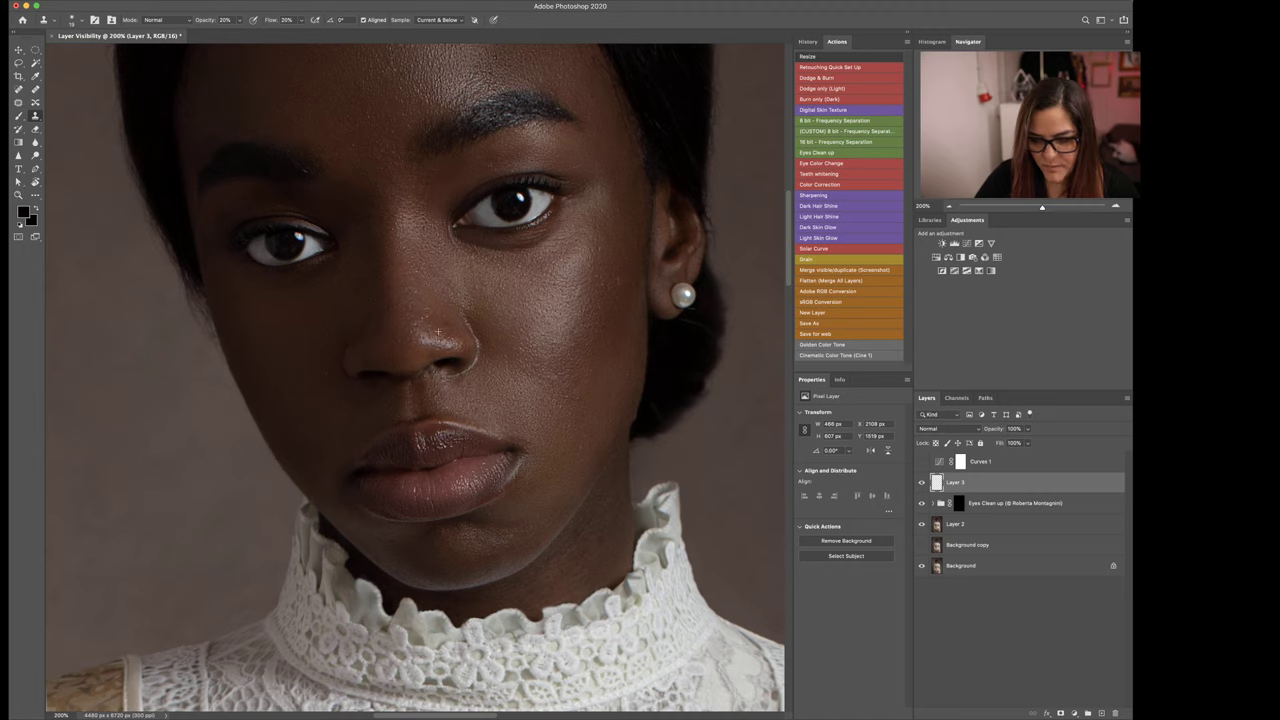
Step: Clone matte skin over the shiny spots across the forehead, between the brows and down to the nose bridge
drag(334, 134, 352, 149)
alt+click(366, 166)
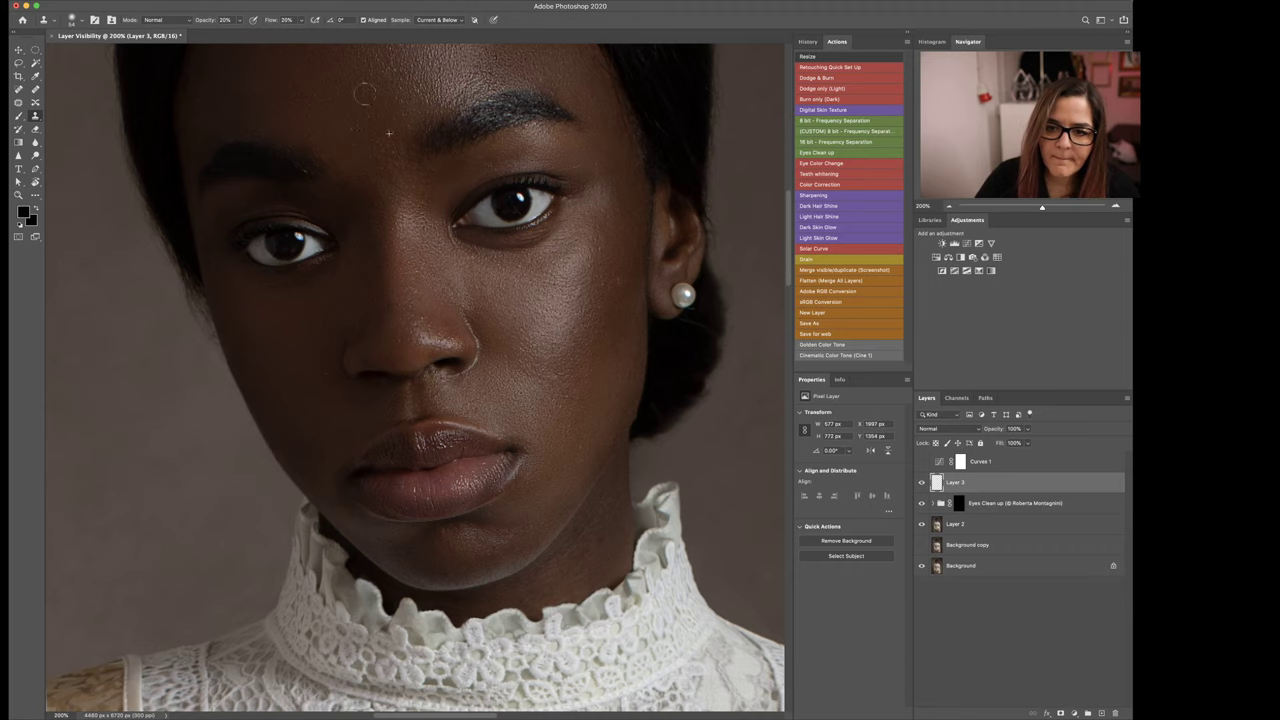
drag(366, 81, 419, 240)
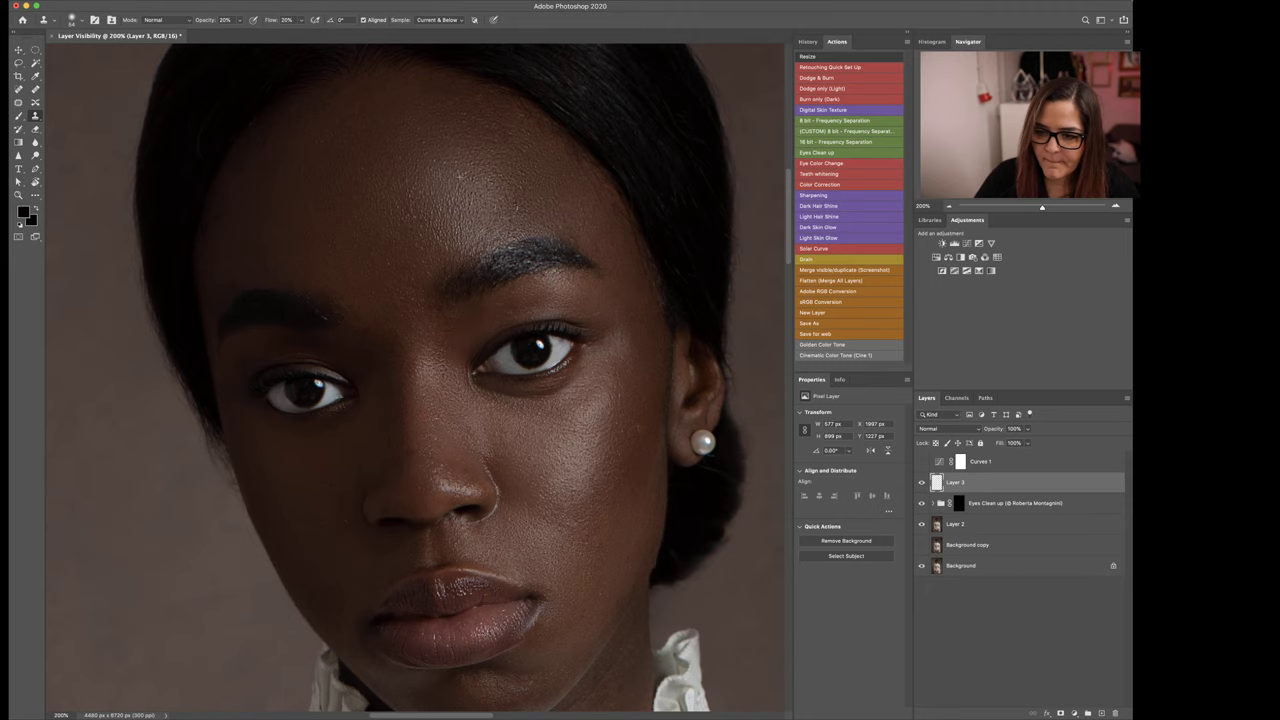
drag(530, 178, 529, 184)
alt+click(492, 188)
drag(540, 139, 538, 132)
alt+click(448, 183)
mouse_move(379, 171)
mouse_down()
mouse_move(313, 244)
mouse_move(320, 143)
mouse_move(307, 176)
mouse_move(321, 217)
mouse_move(338, 207)
mouse_move(328, 174)
mouse_up()
alt+click(313, 245)
alt+click(338, 207)
drag(447, 407, 441, 407)
key(super+minus)
key(super+minus)
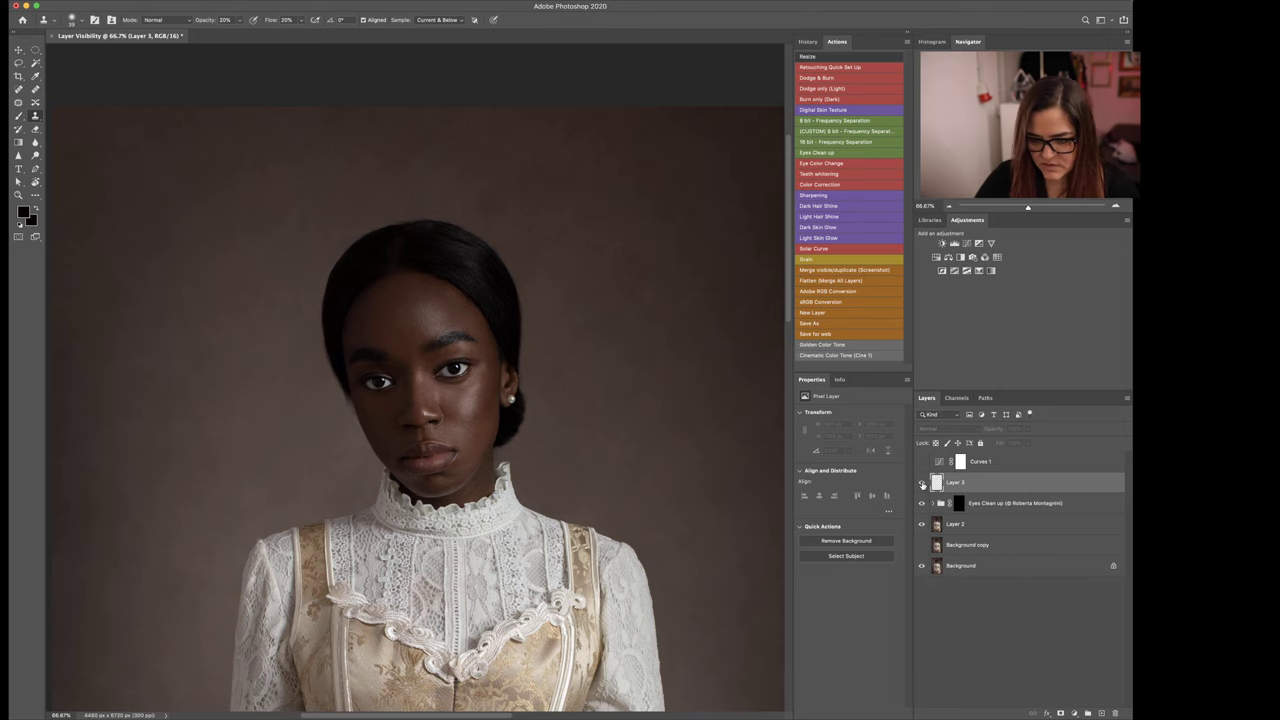
Step: Even out the remaining forehead shine at 100% zoom with a larger Clone Stamp brush sampling nearby skin
key(super+plus)
mouse_move(402, 332)
mouse_down()
mouse_move(391, 274)
mouse_move(411, 299)
mouse_move(403, 258)
mouse_up()
alt+click(361, 285)
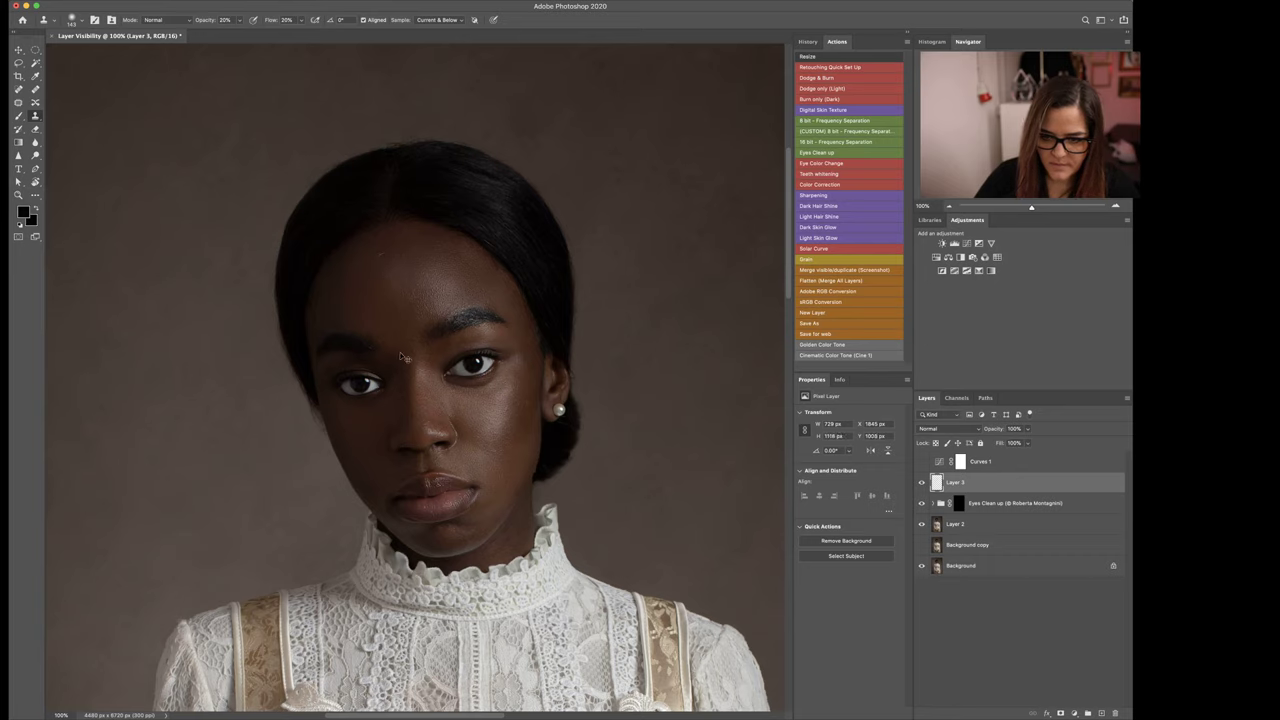
alt+click(364, 295)
drag(380, 281, 410, 303)
alt+click(379, 293)
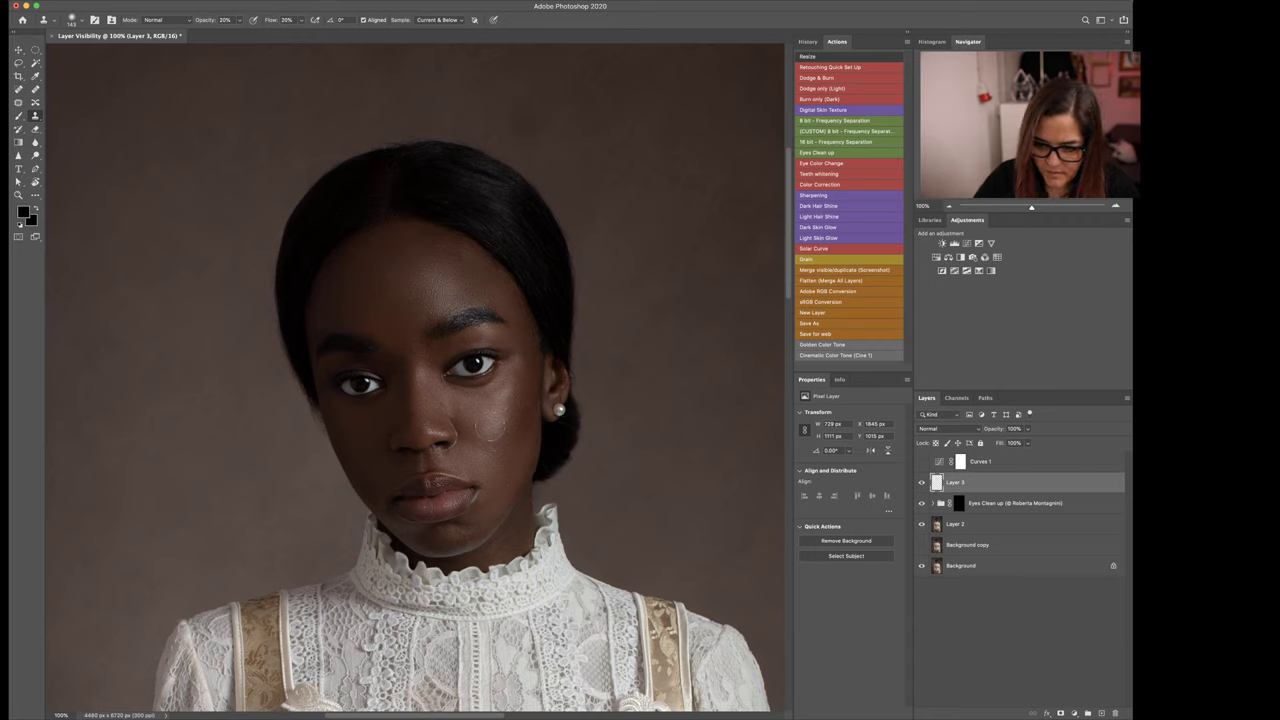
Step: Clone over the remaining highlights on the cheek and nose at 100% zoom with the Clone Stamp
drag(488, 428, 460, 416)
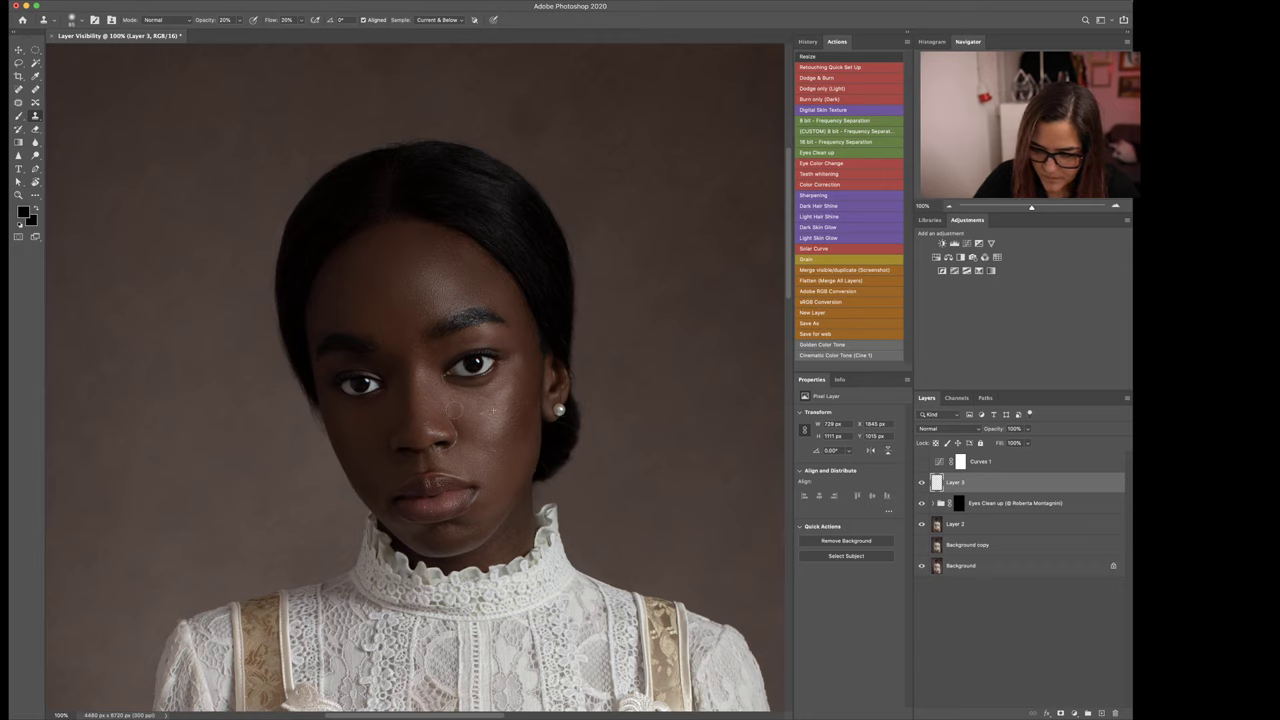
mouse_move(511, 405)
mouse_down()
mouse_move(515, 373)
mouse_move(502, 450)
mouse_up()
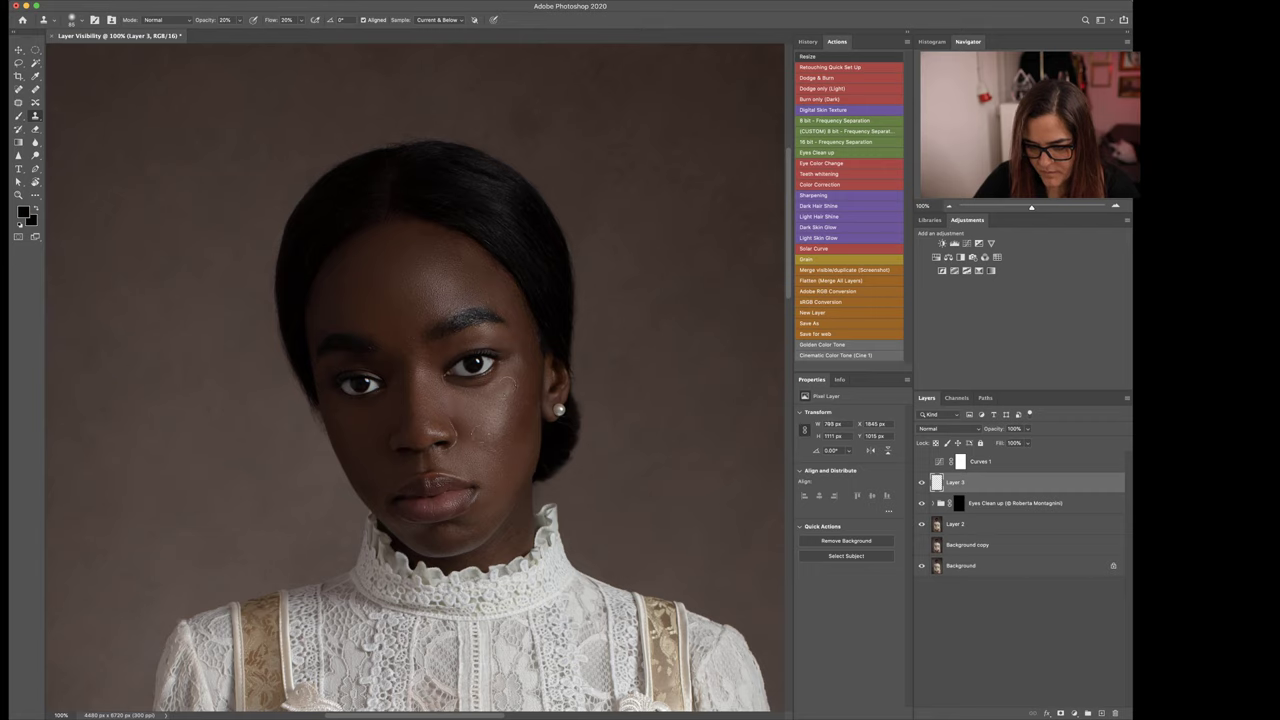
alt+click(471, 456)
drag(440, 421, 428, 422)
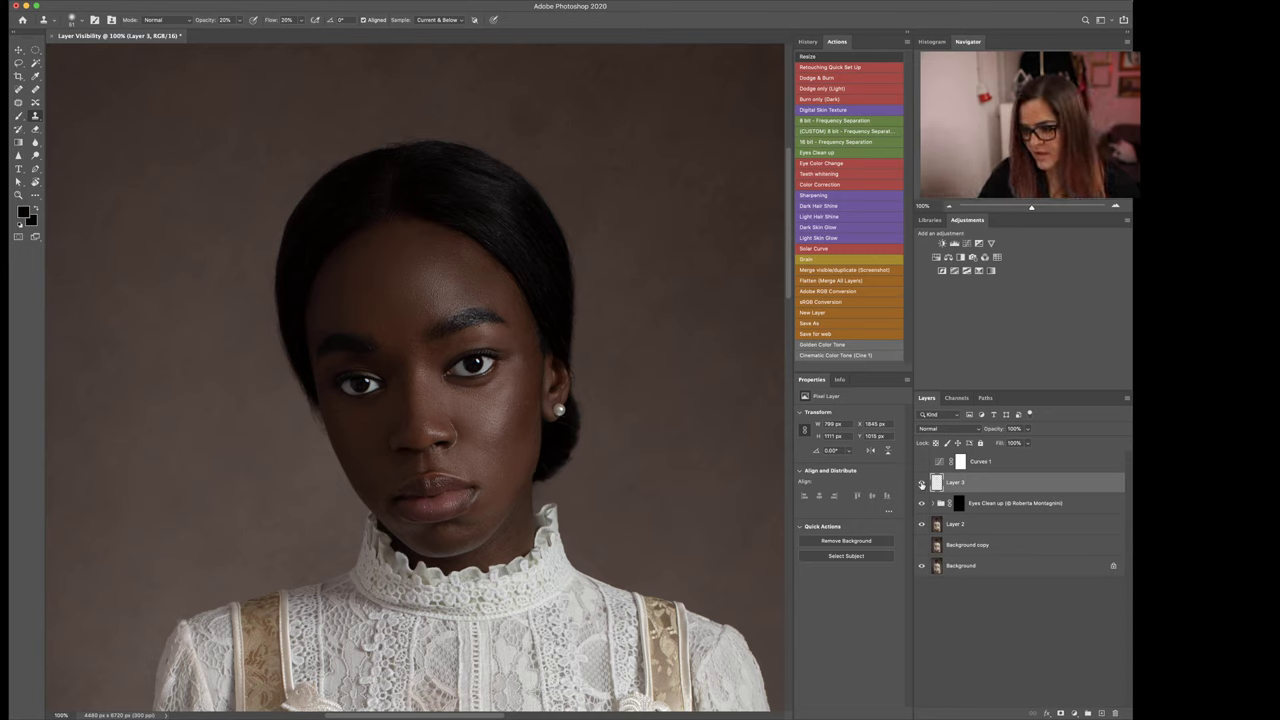
Step: Compare the skin with and without Layer 3 at 100% zoom and with the portrait fitted to the window
click(922, 483)
click(922, 483)
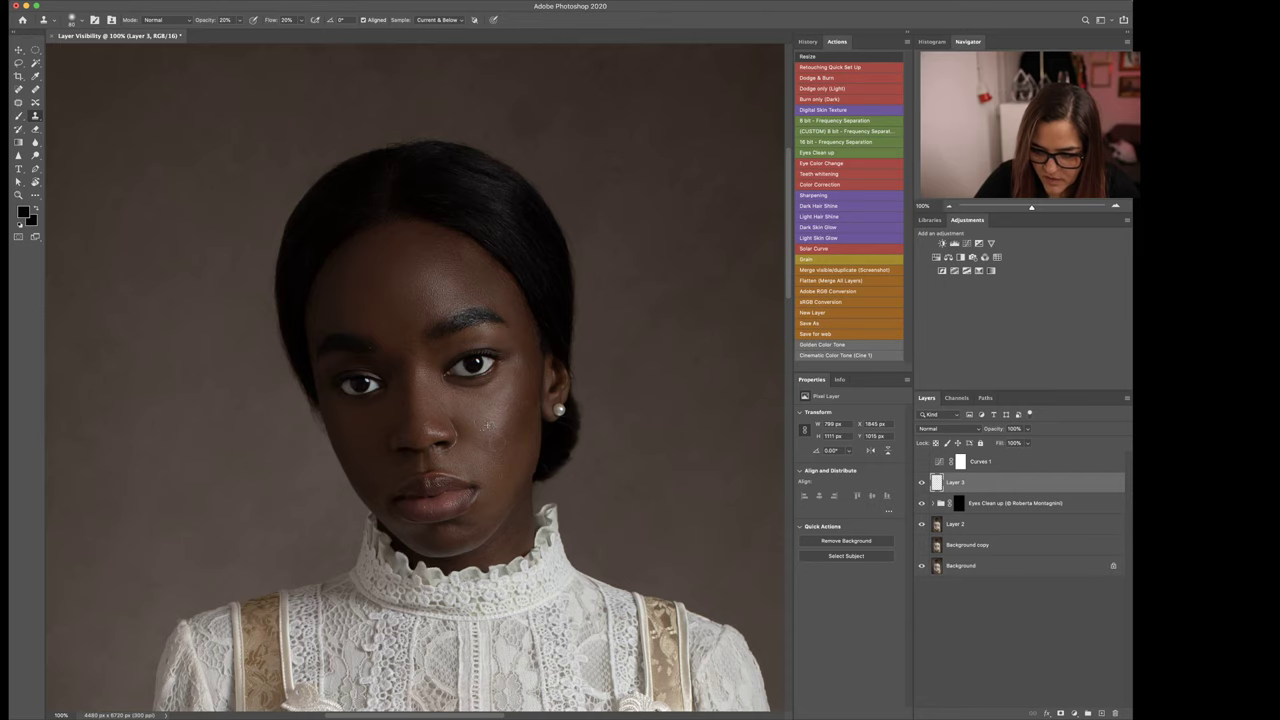
key(super+0)
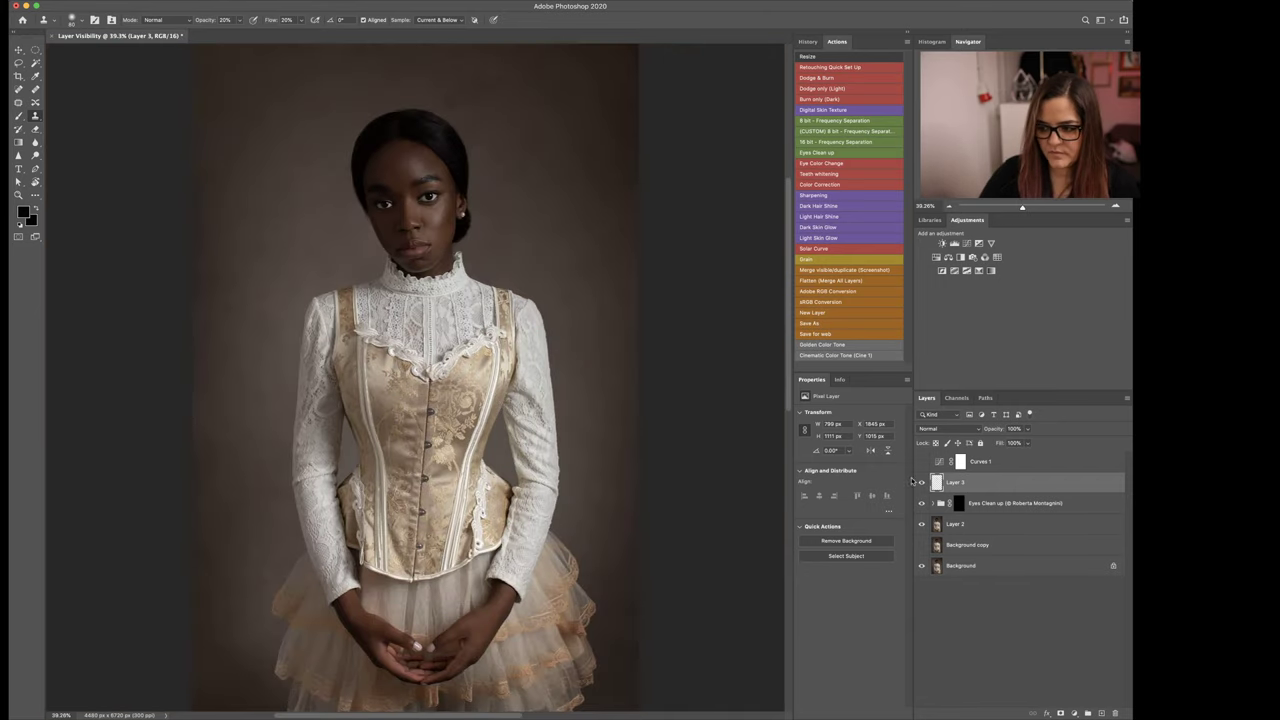
click(920, 484)
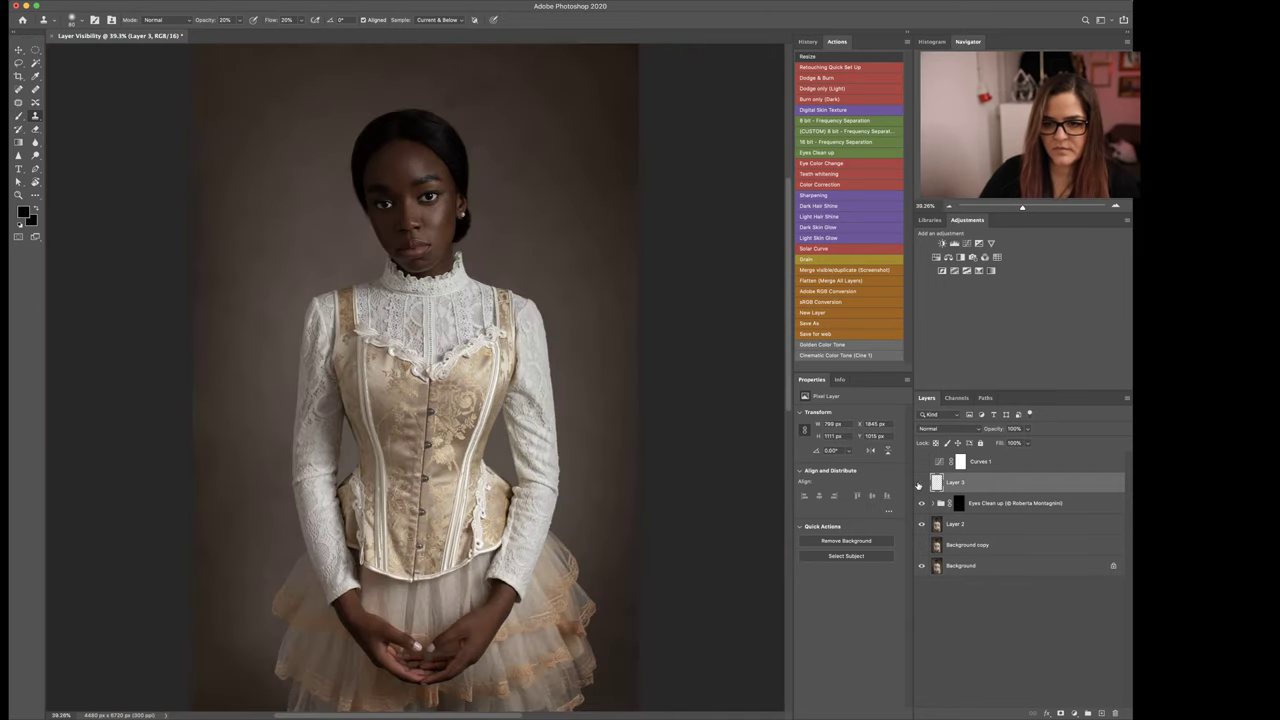
click(921, 484)
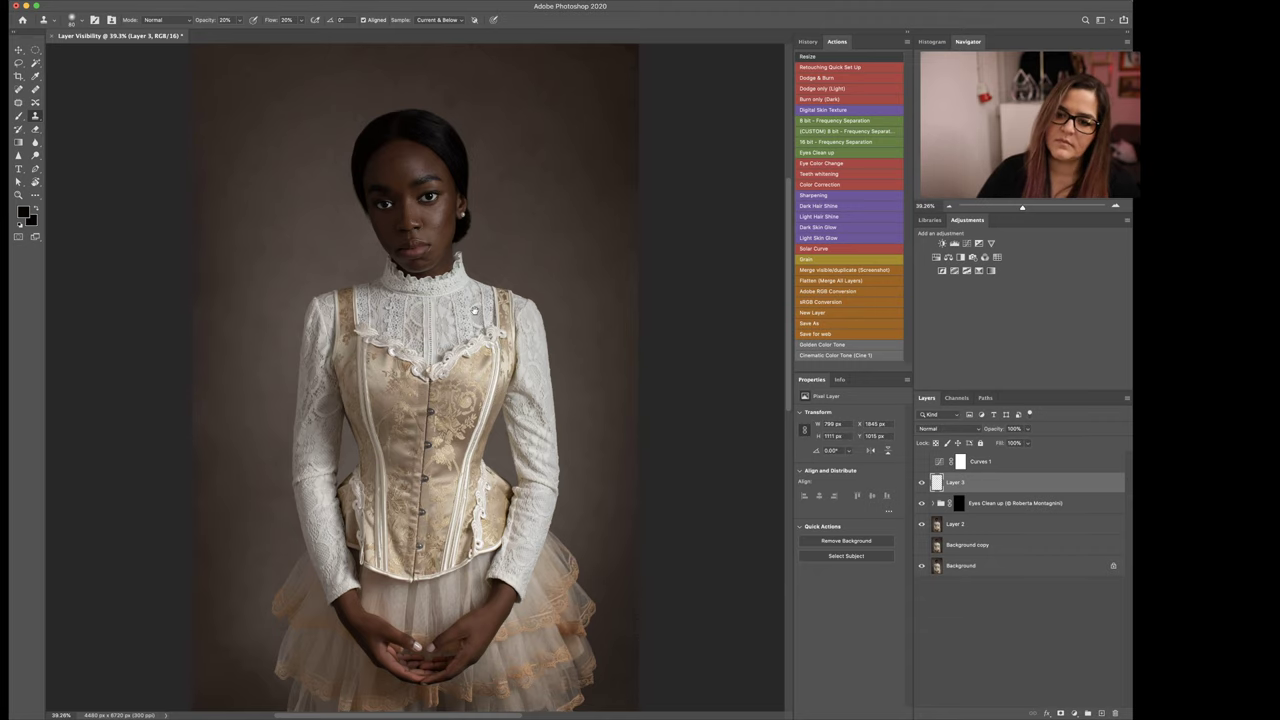
Step: Run the Burn only (Dark) action and paint white at 2% flow on its mask over the forehead and cheek highlights
drag(463, 294, 489, 342)
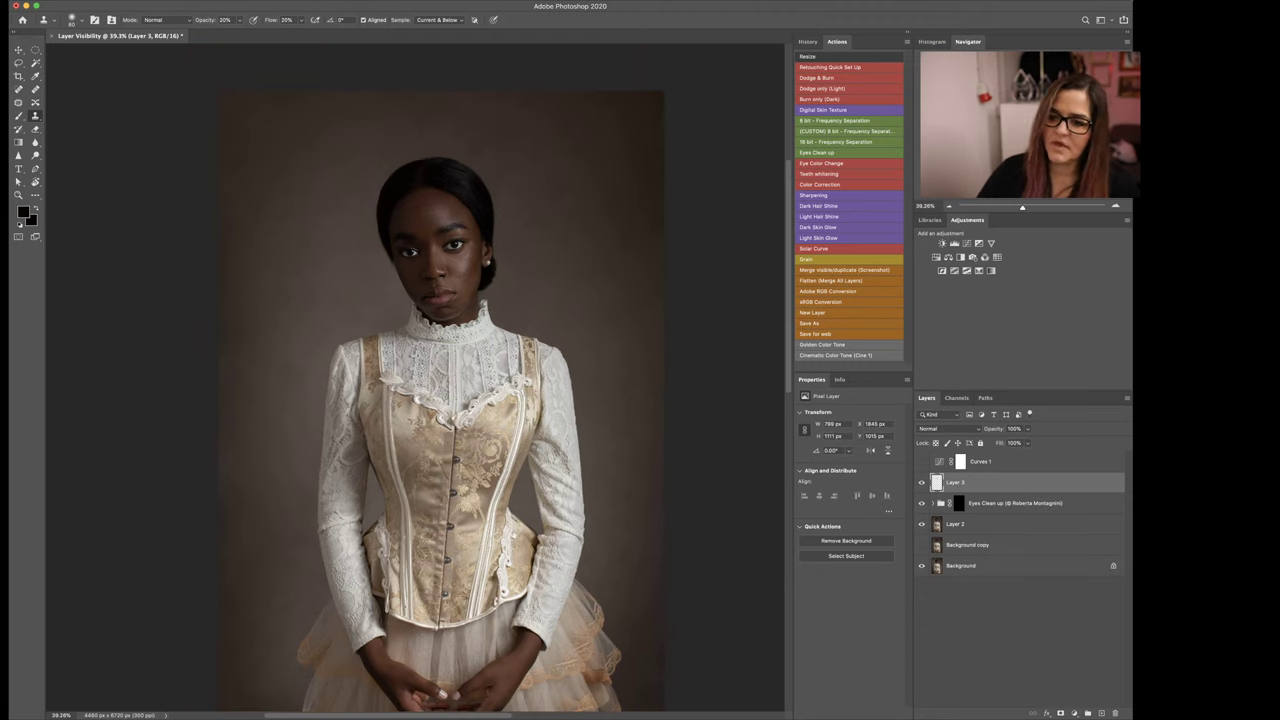
click(848, 97)
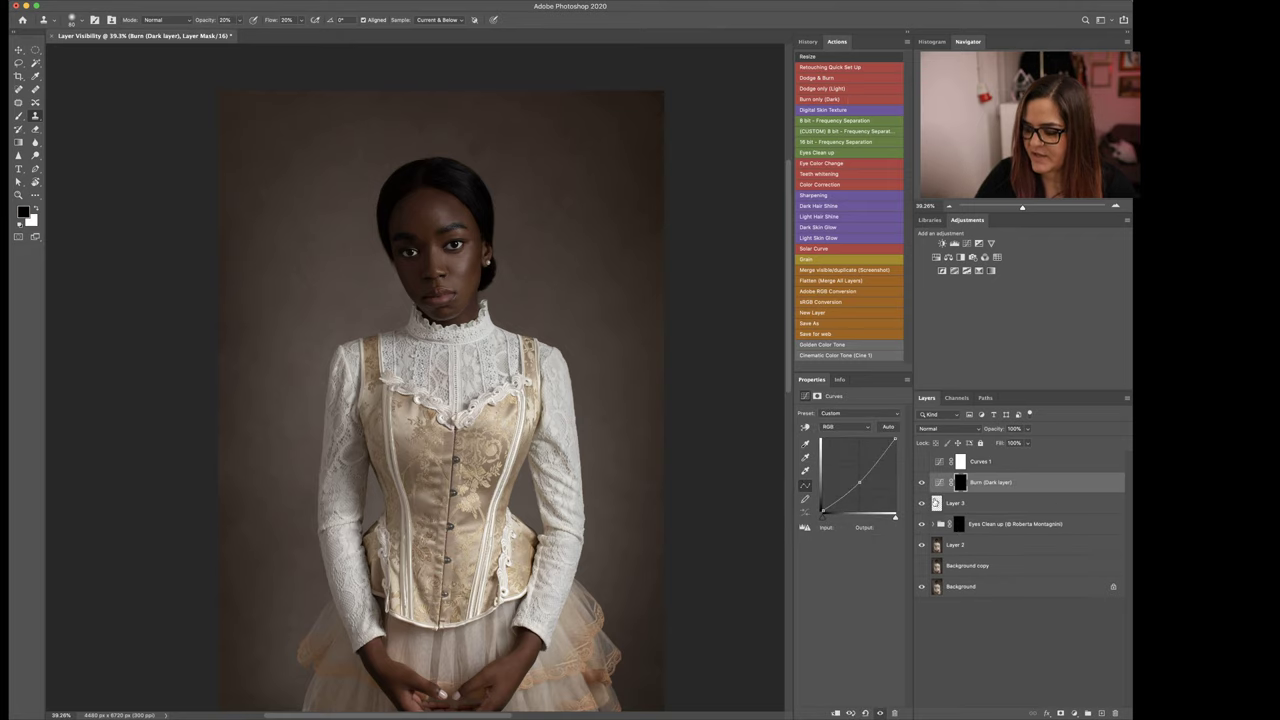
key(shift+0)
key(shift+2)
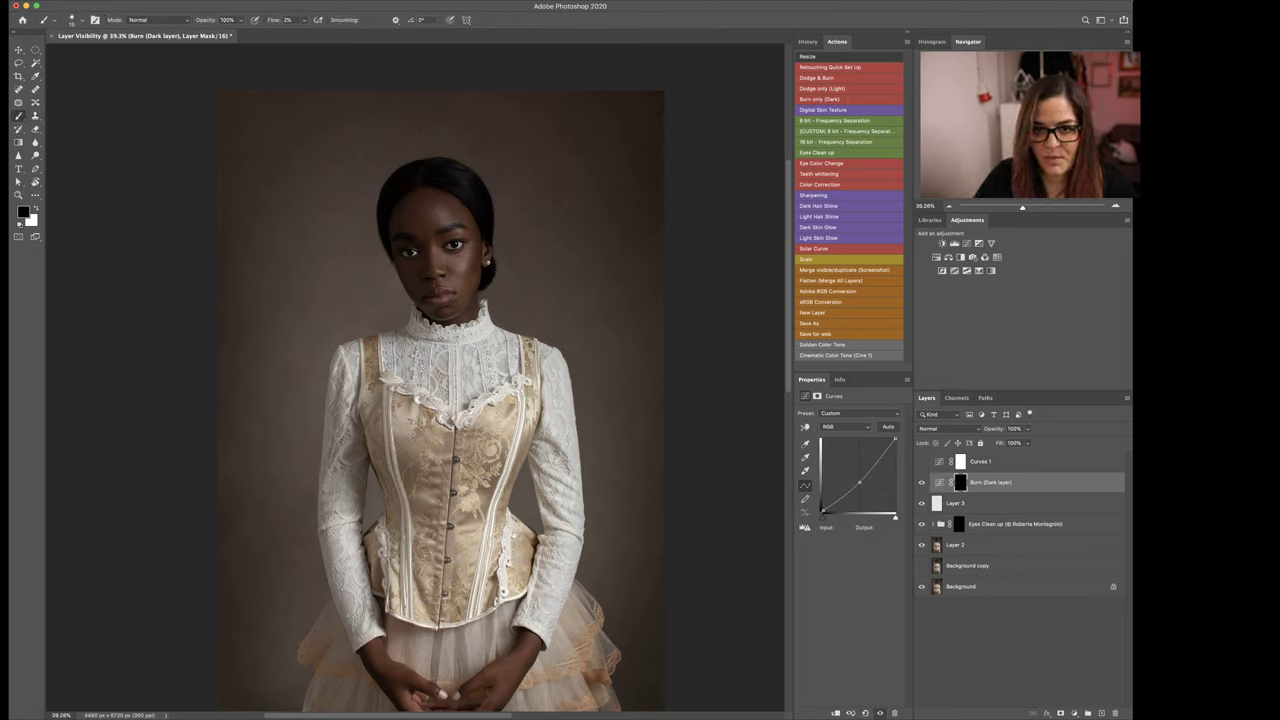
drag(486, 258, 479, 261)
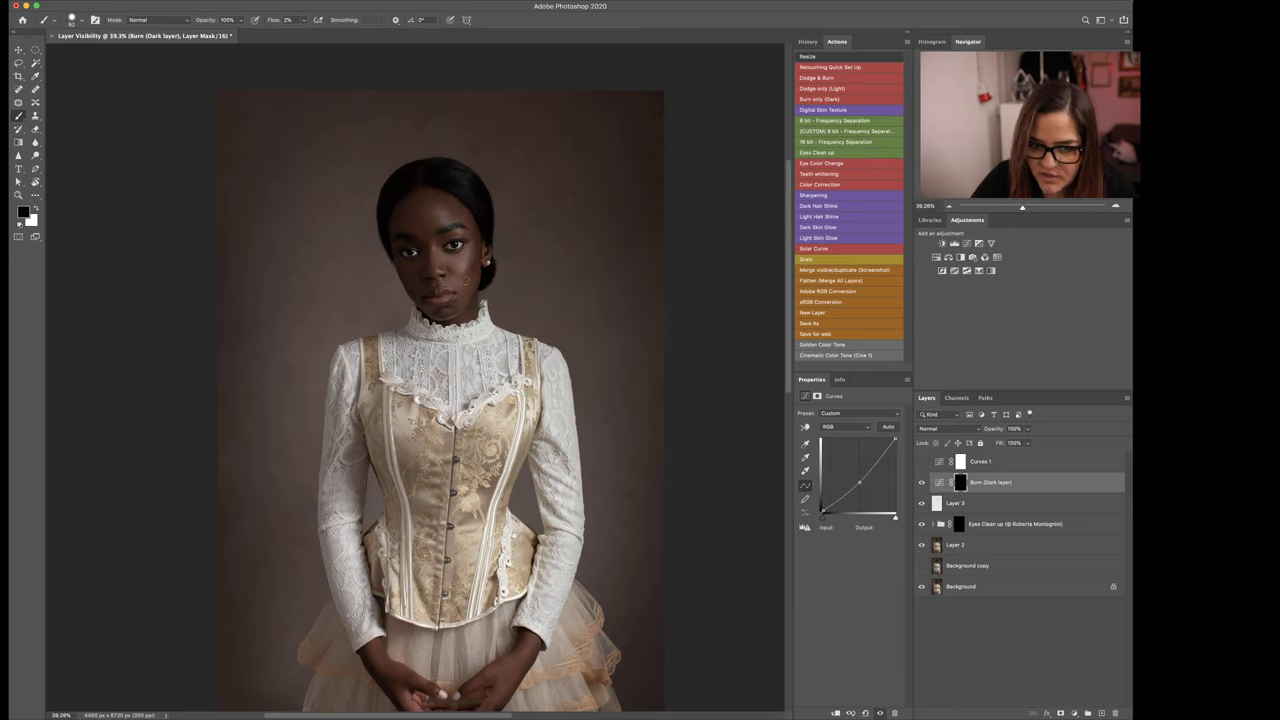
key(x)
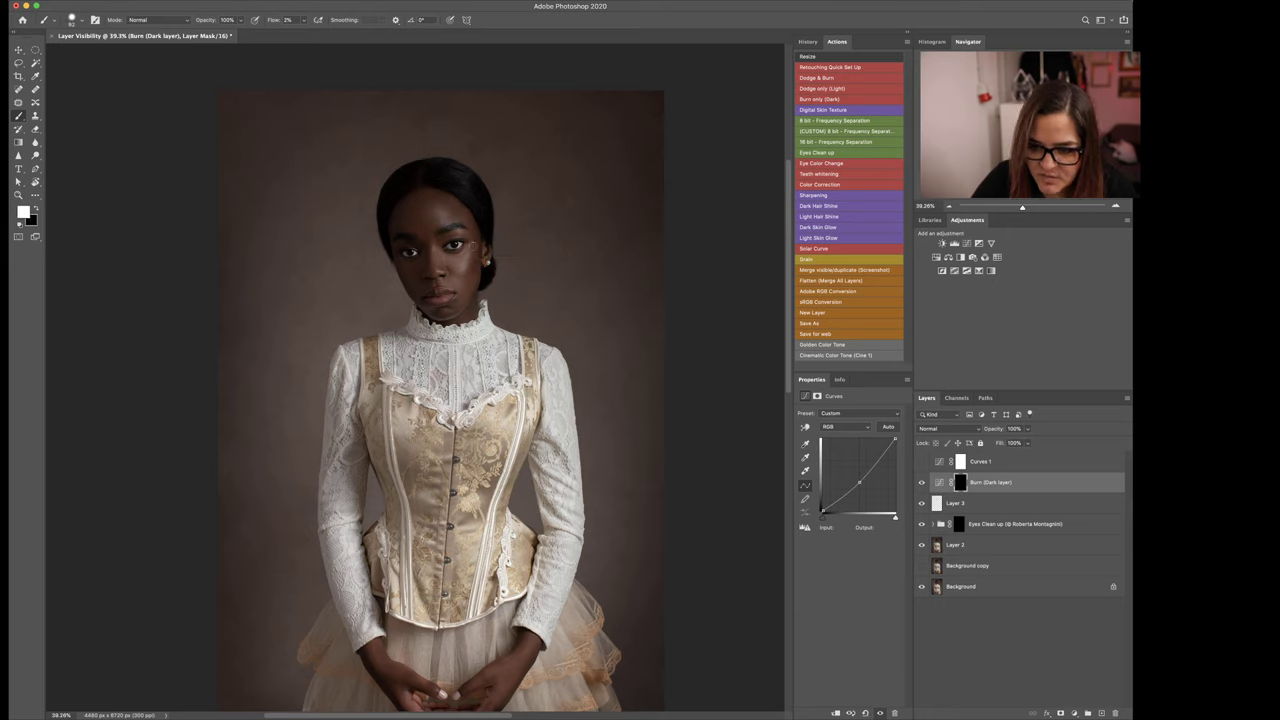
drag(429, 220, 441, 220)
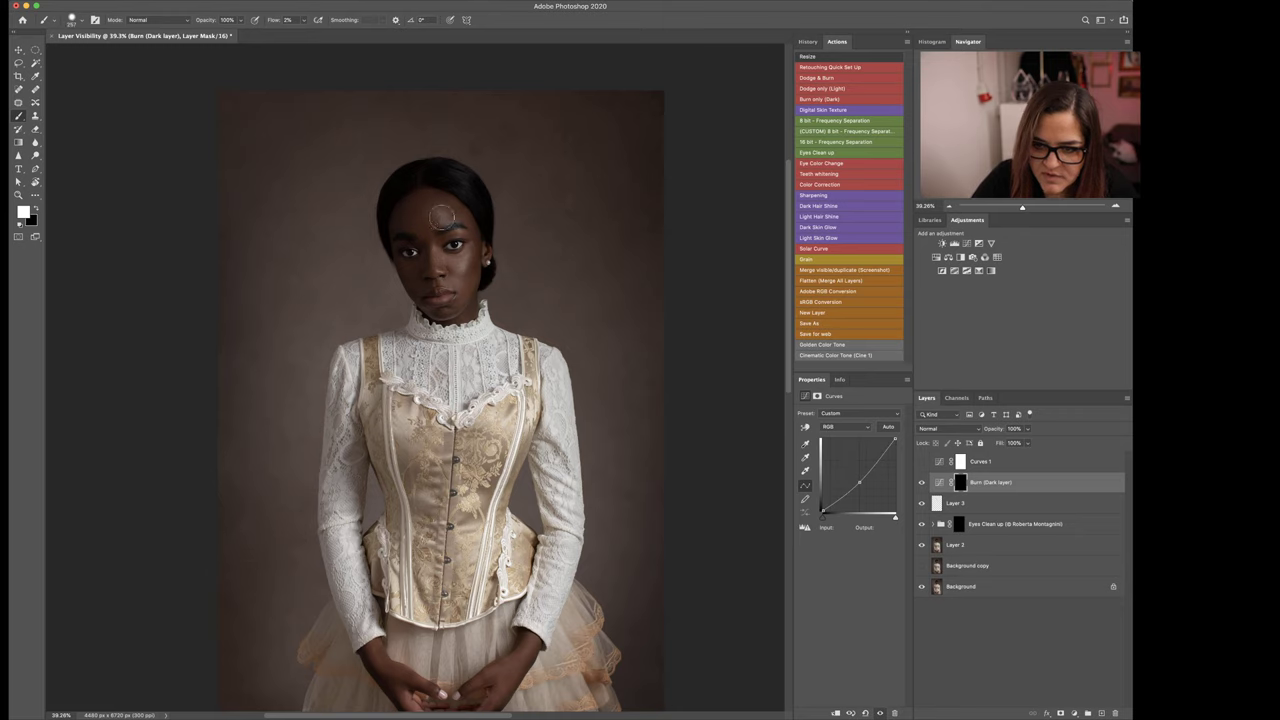
drag(486, 263, 470, 263)
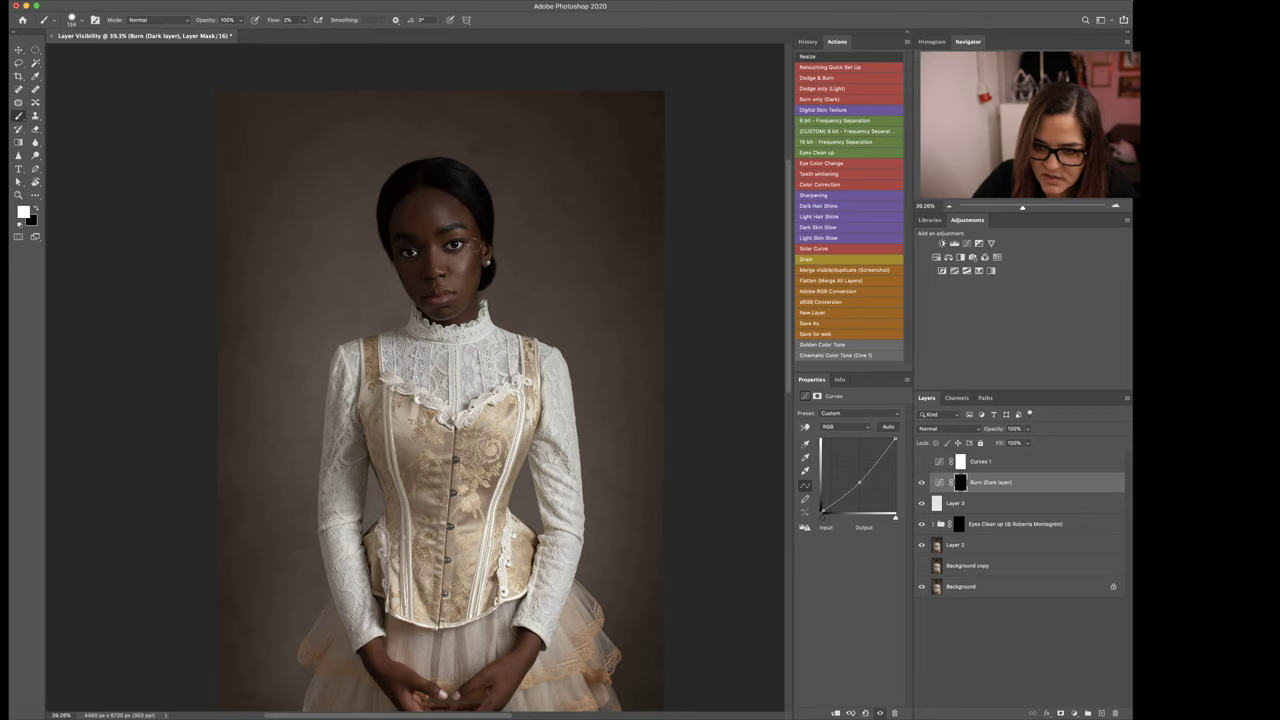
mouse_move(476, 245)
mouse_down()
mouse_move(464, 245)
mouse_move(484, 276)
mouse_up()
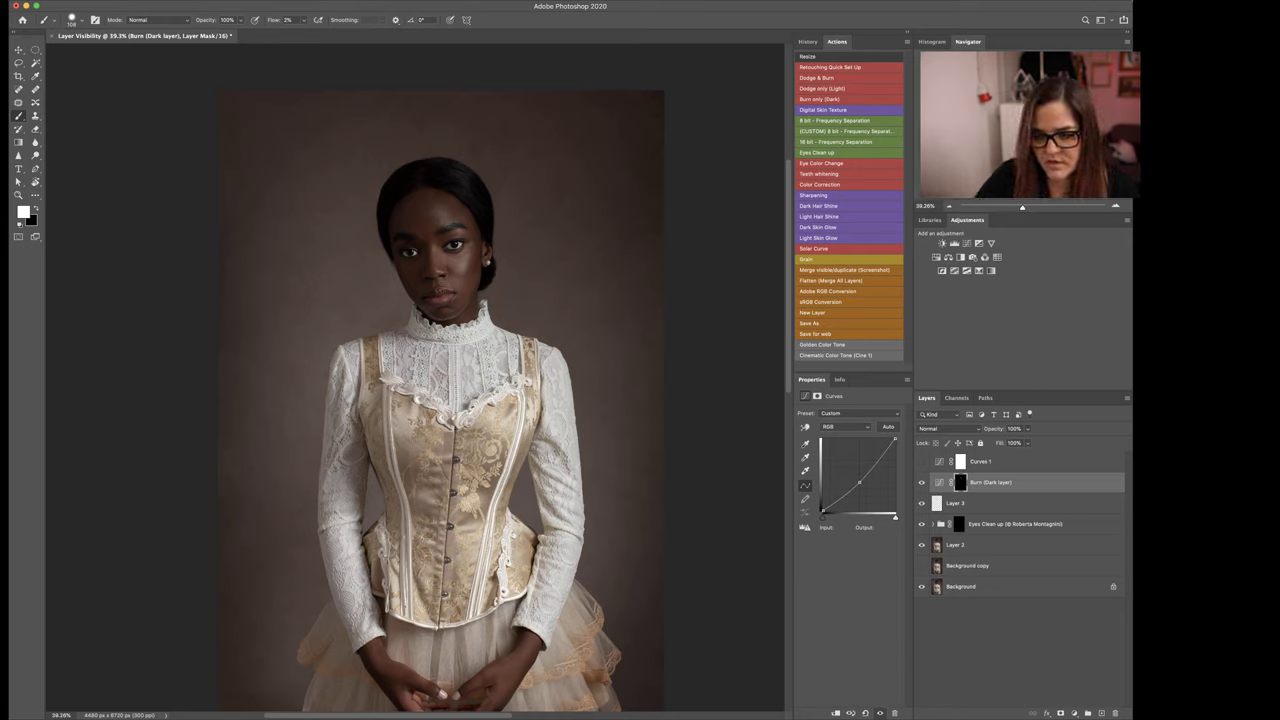
Step: Add a Curves adjustment above the Burn layer, darken it to input 181 and output 108, and invert its mask
drag(557, 500, 575, 500)
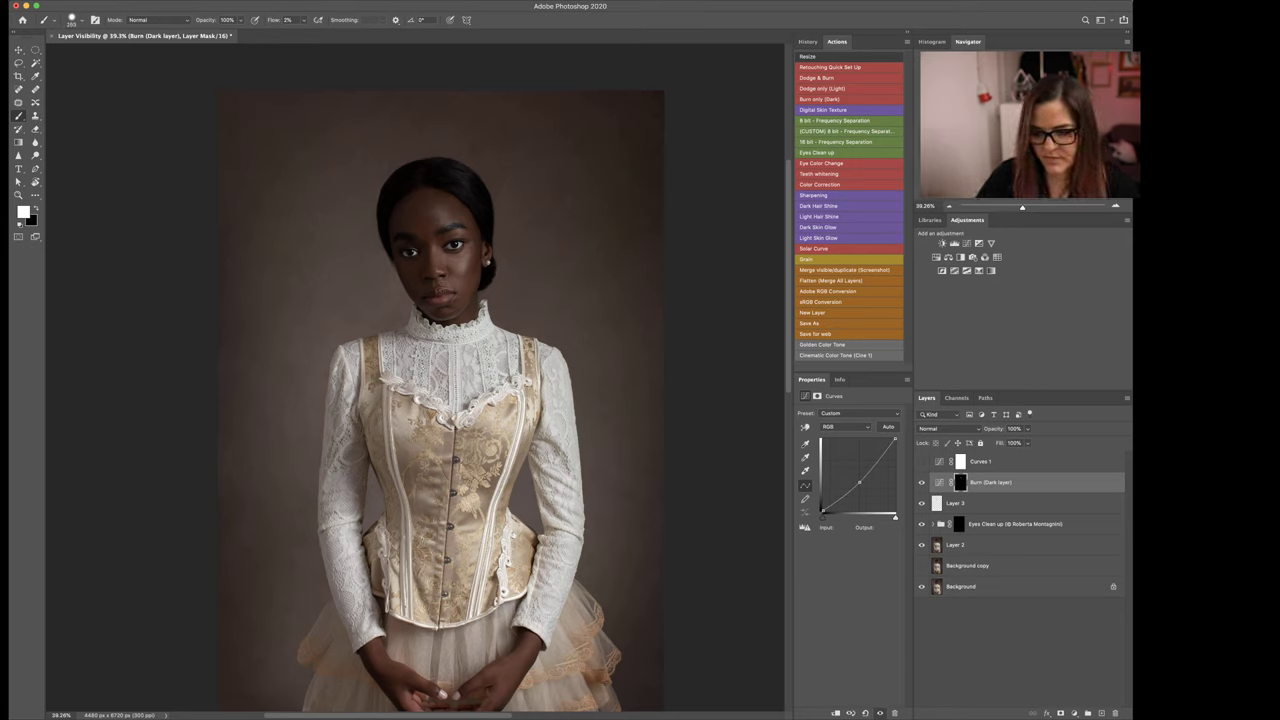
click(967, 243)
drag(872, 462, 875, 481)
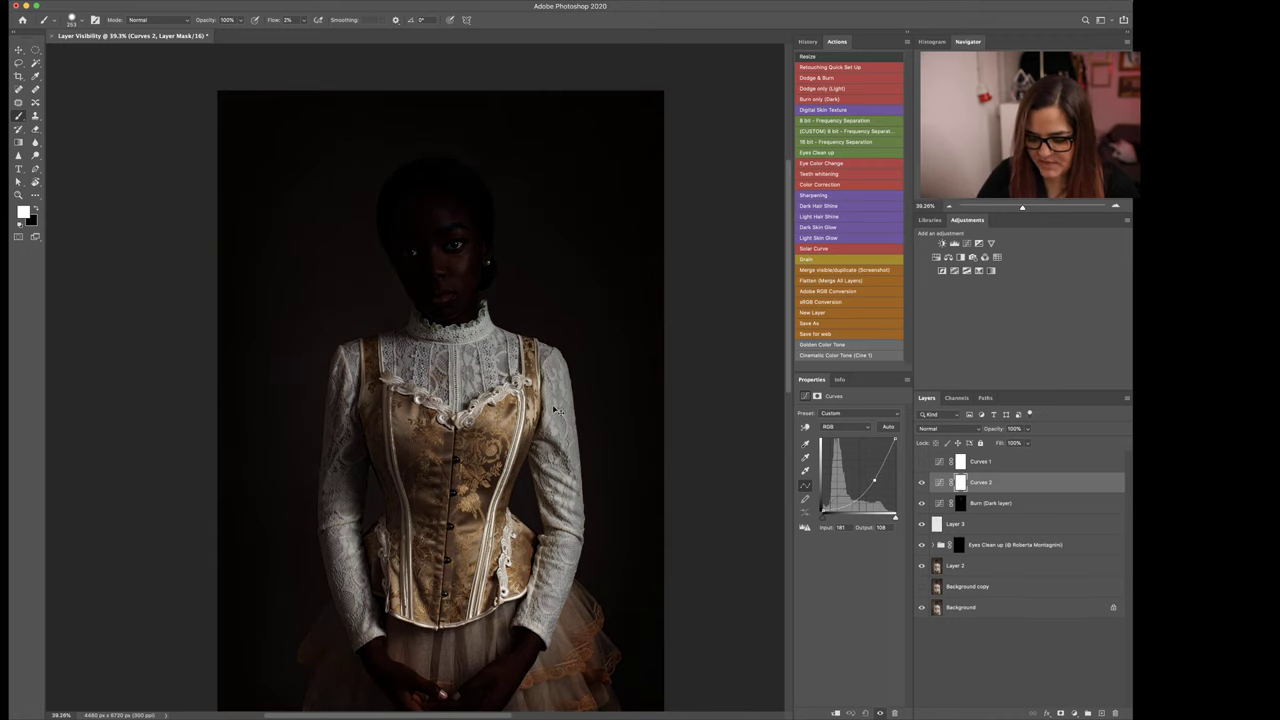
key(super+i)
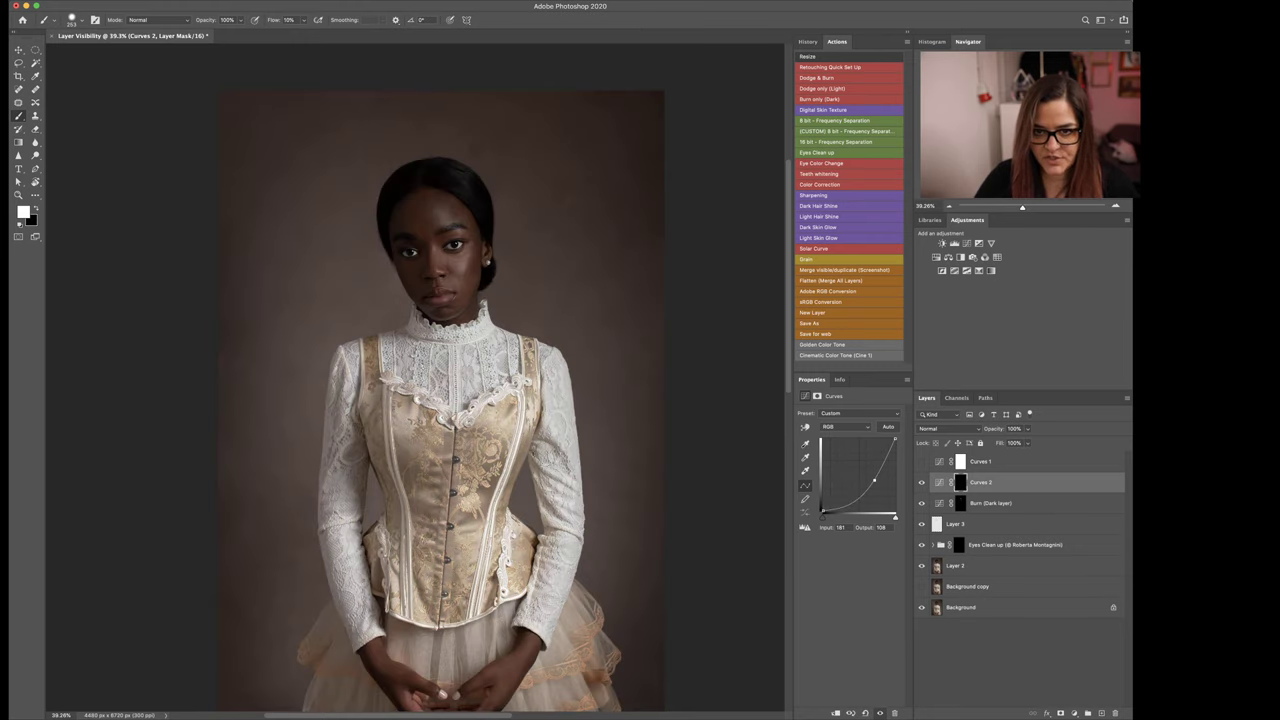
Step: Darken the lace chest and sleeve by painting white on the Curves 2 mask with a large brush at 2% flow
drag(548, 457, 560, 457)
drag(474, 491, 475, 491)
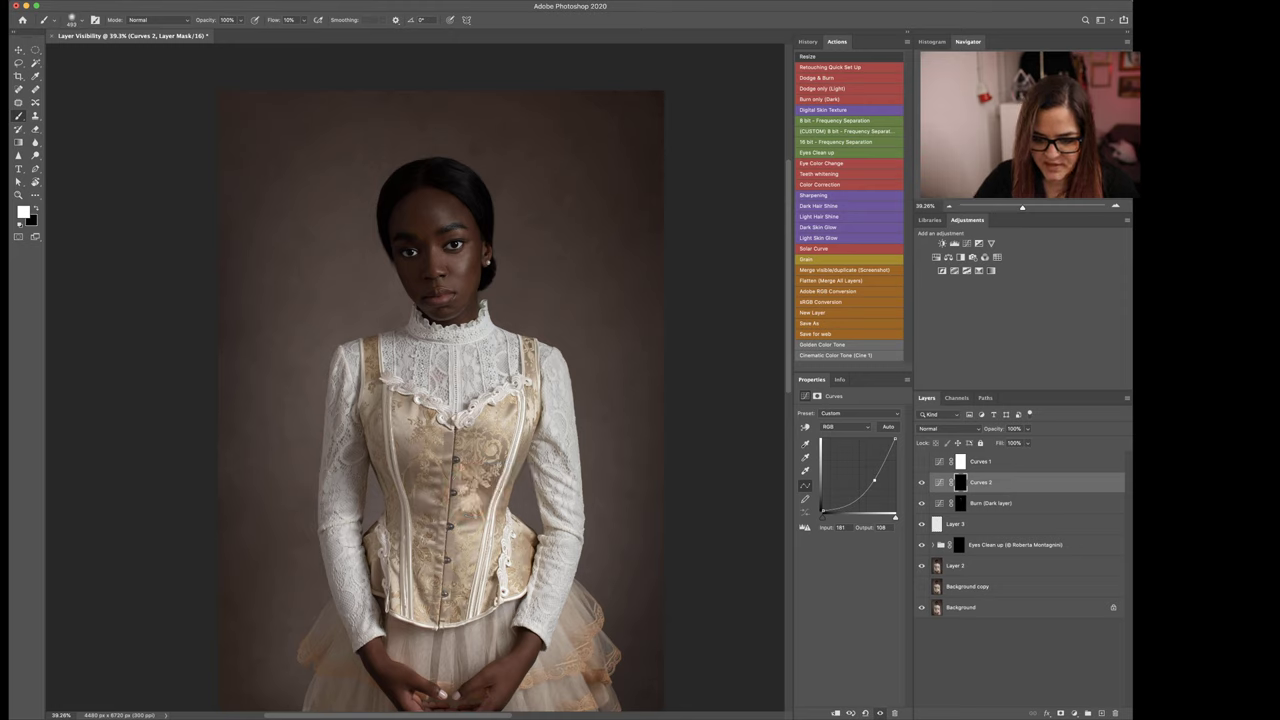
drag(420, 396, 408, 381)
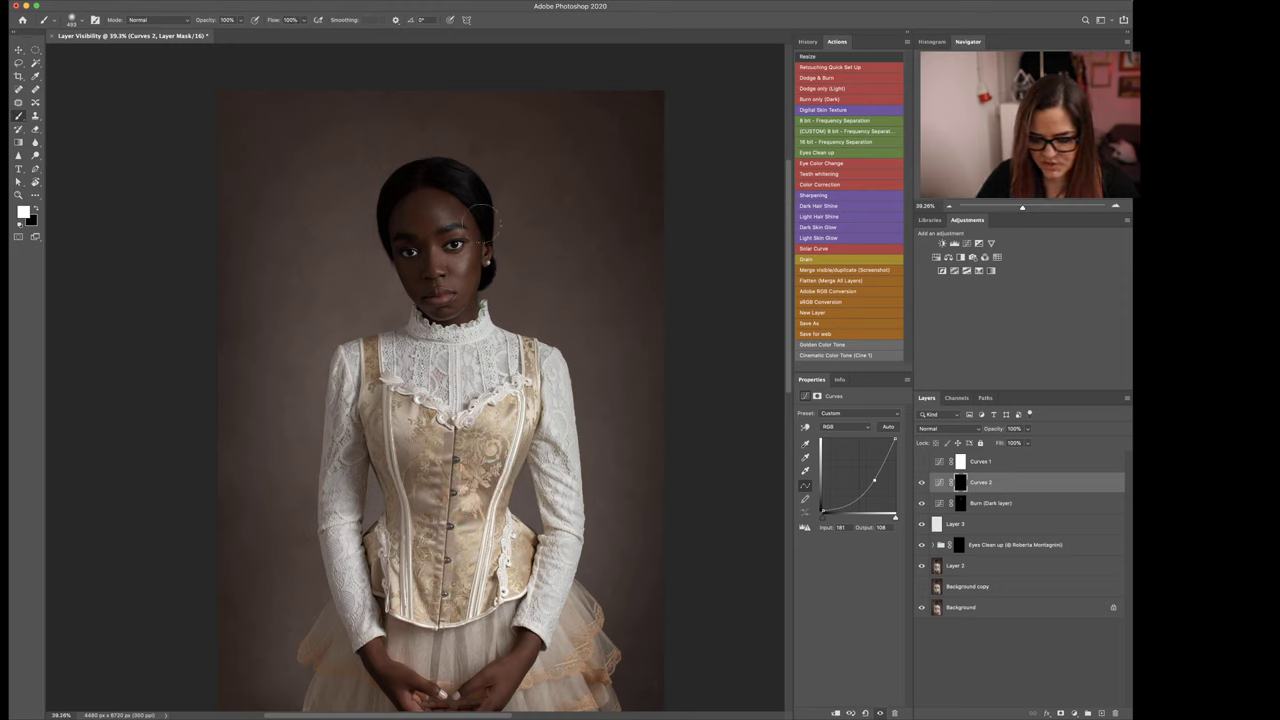
key(shift+0)
key(shift+2)
mouse_move(447, 372)
mouse_down()
mouse_move(532, 372)
mouse_move(556, 417)
mouse_move(555, 365)
mouse_move(459, 337)
mouse_up()
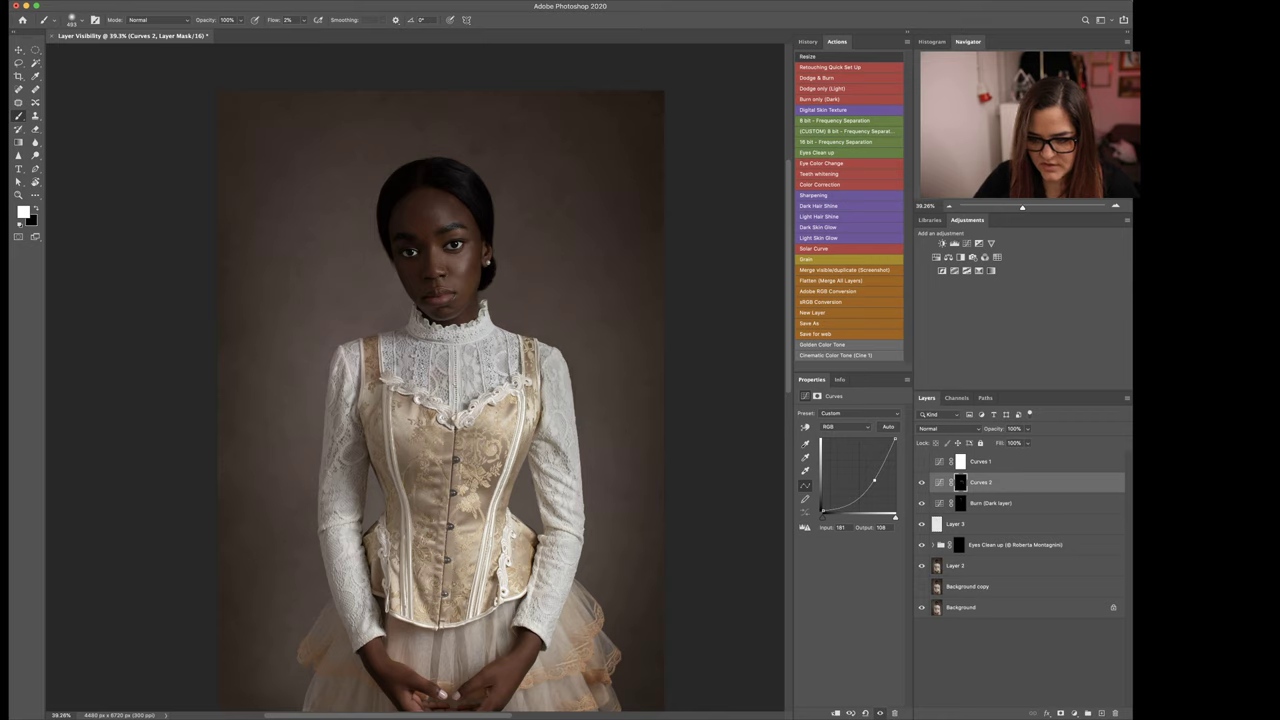
drag(354, 565, 350, 412)
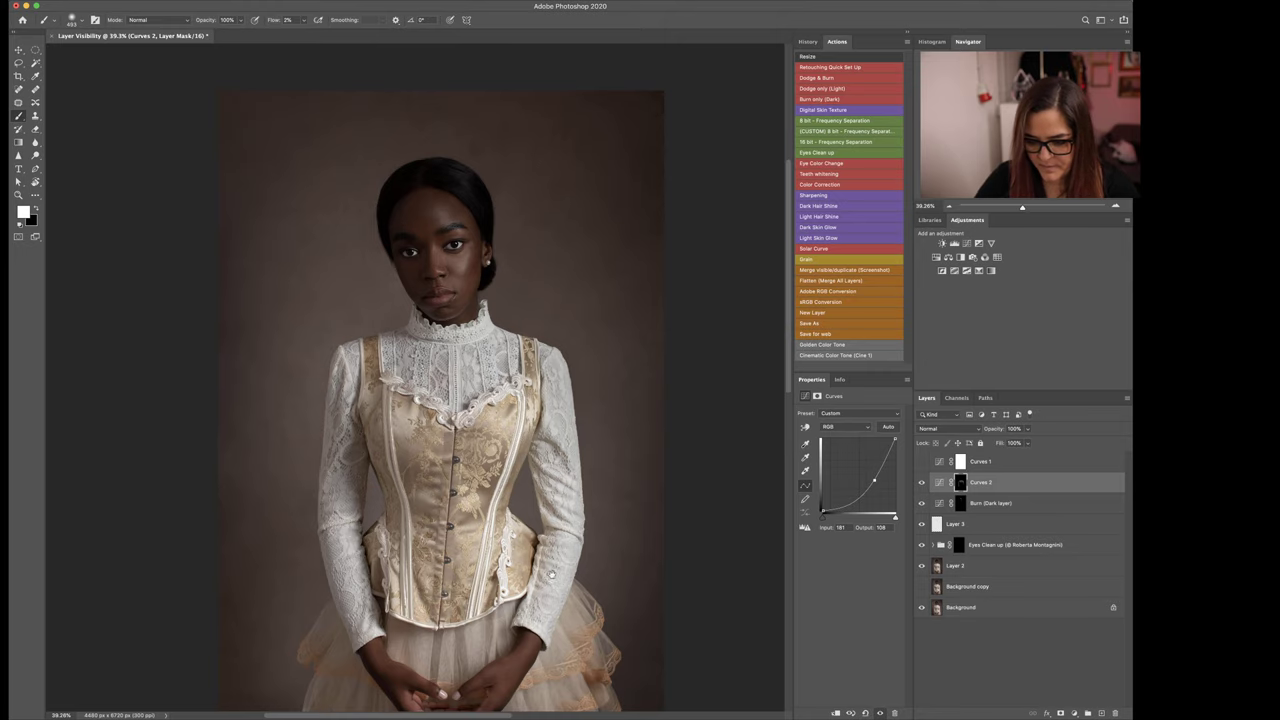
drag(552, 574, 546, 504)
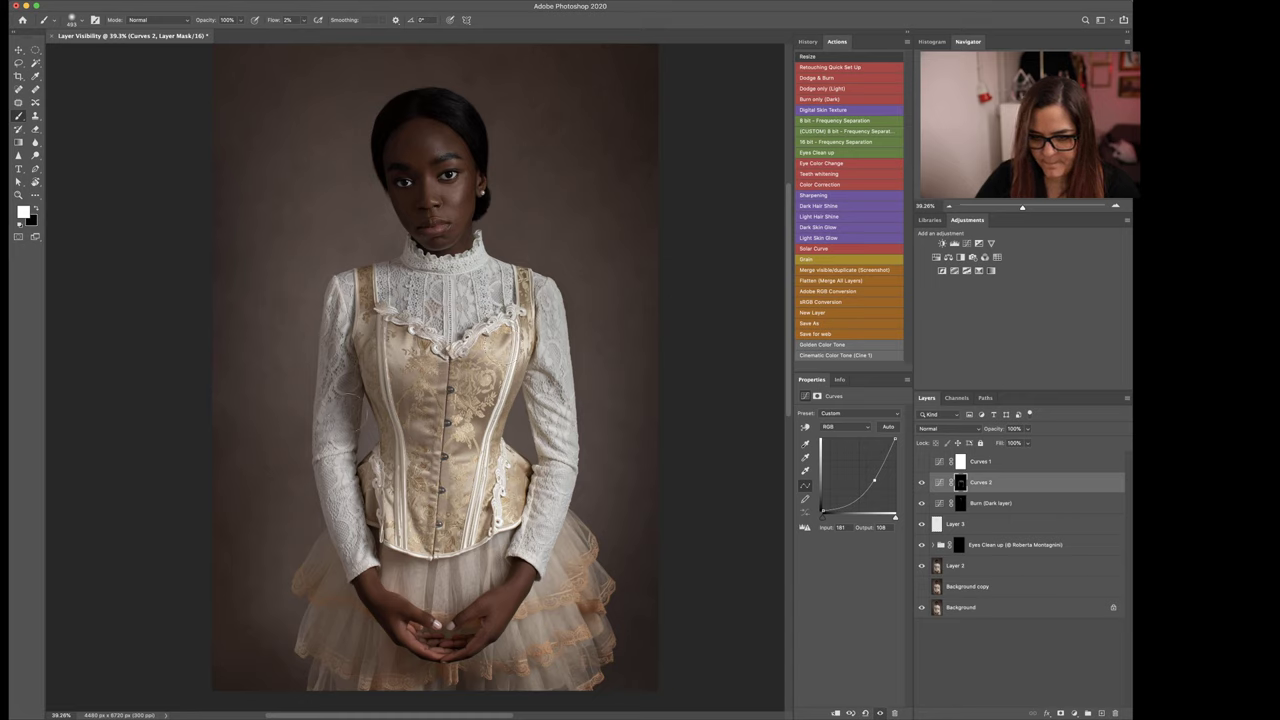
drag(340, 378, 350, 535)
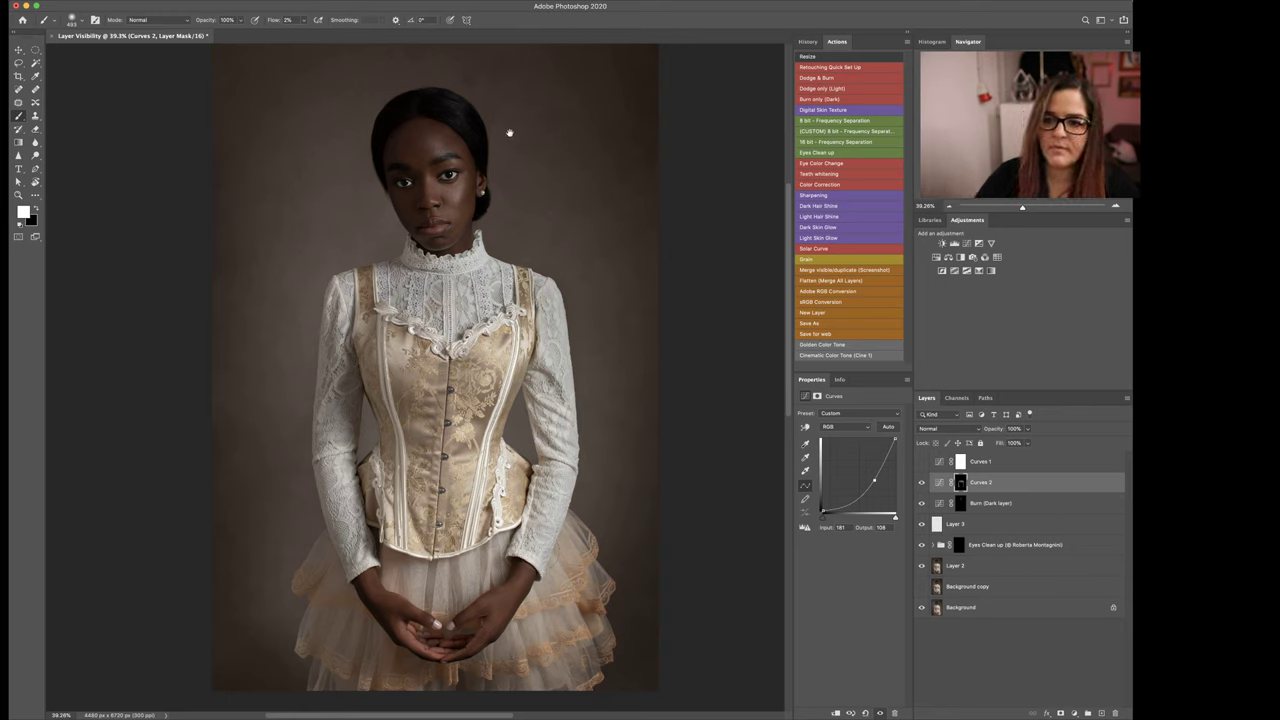
drag(528, 197, 489, 193)
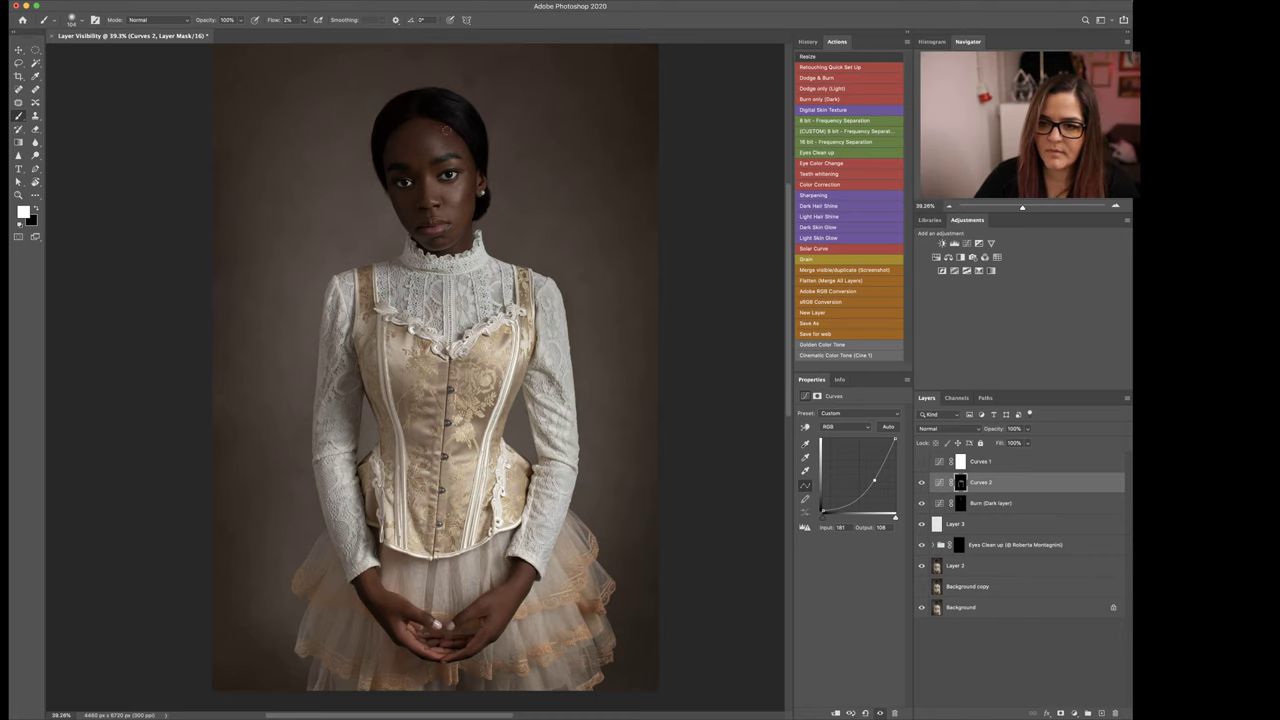
Step: Compare the portrait with and without the Curves 2 darkening
mouse_move(487, 160)
mouse_down()
mouse_move(523, 224)
mouse_move(508, 215)
mouse_up()
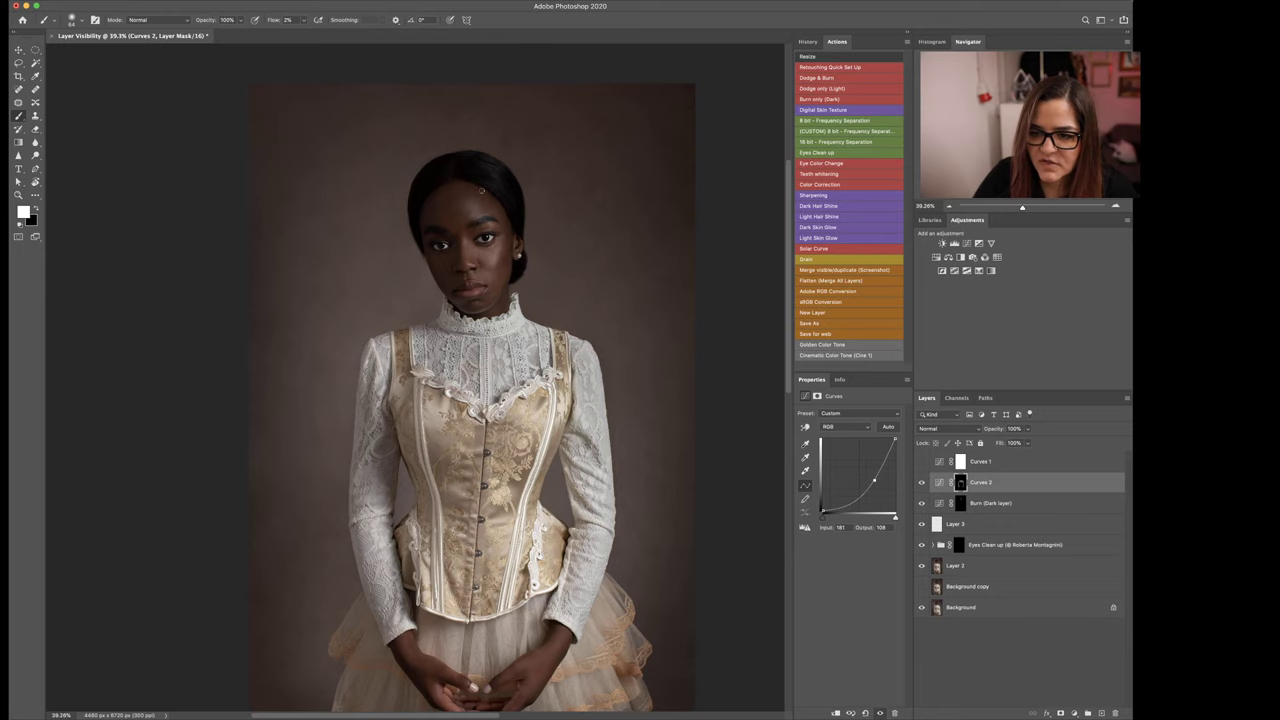
click(922, 484)
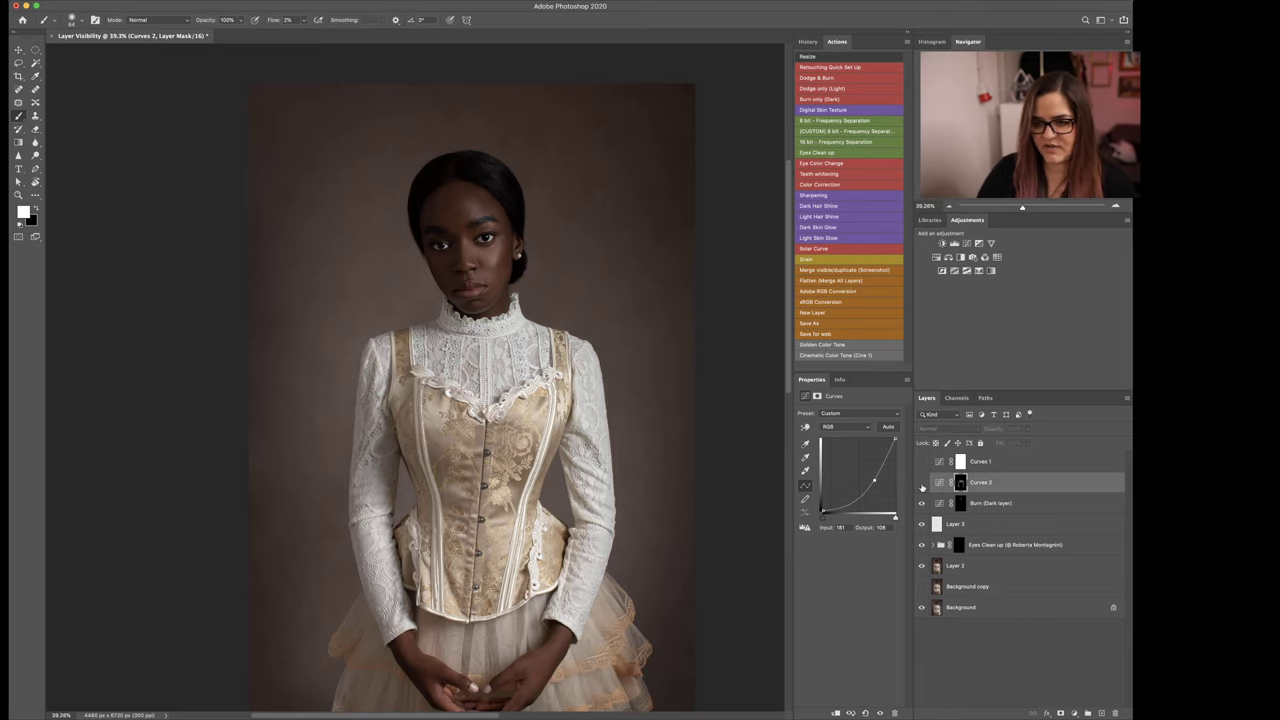
click(922, 484)
Step: Add a Hue/Saturation adjustment above Curves 2 and set the Reds to hue +11 and saturation about -65, checking the lace at 100% zoom
key(super+plus)
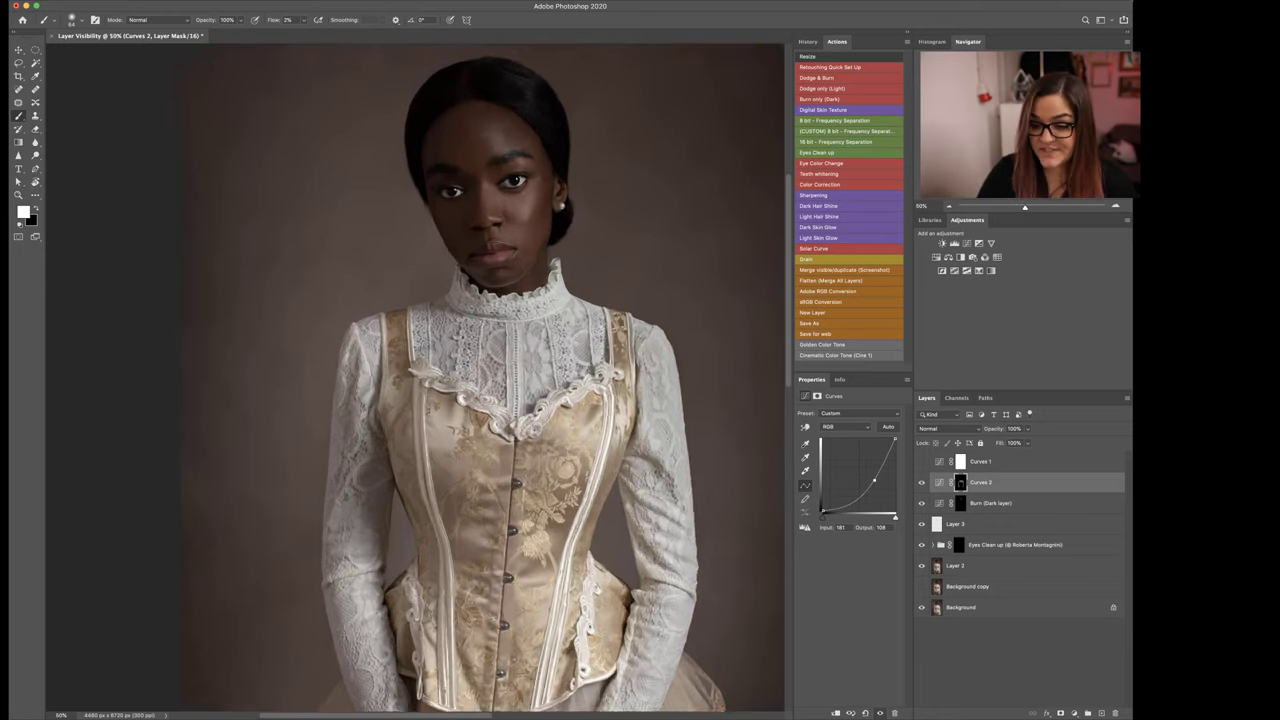
key(super+plus)
drag(704, 243, 658, 252)
key(super+plus)
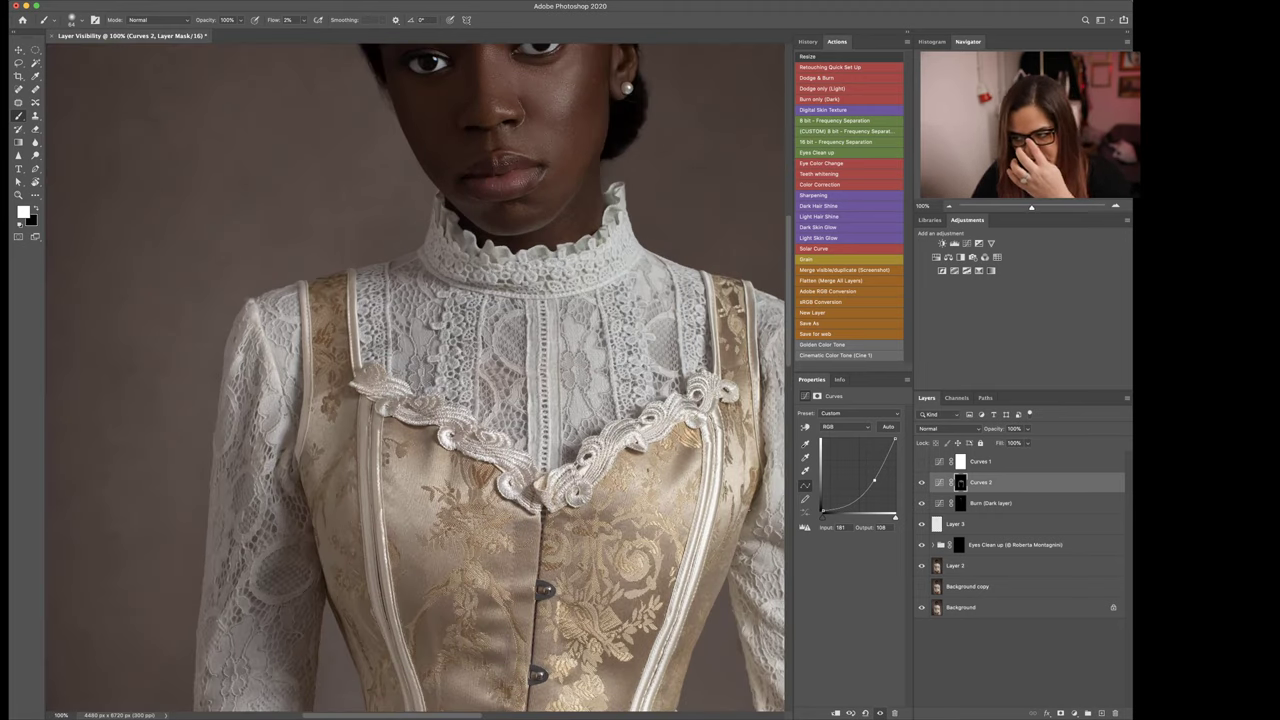
click(936, 257)
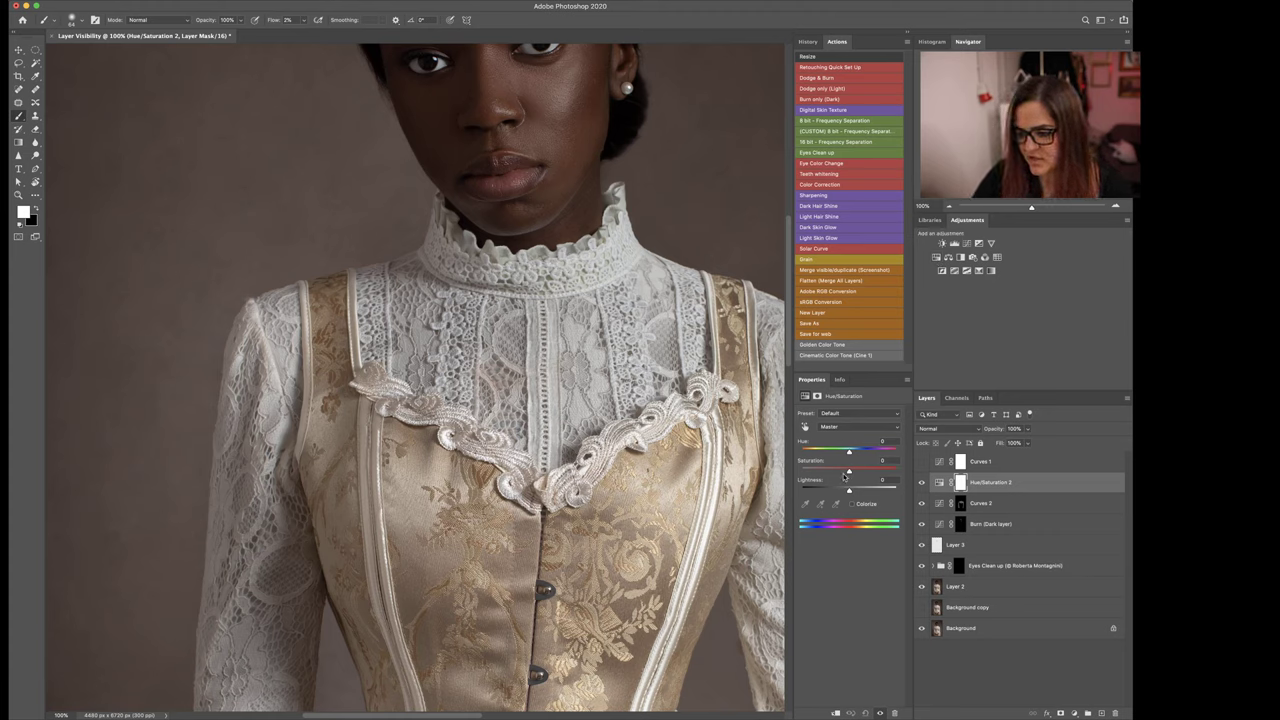
drag(848, 471, 829, 473)
key(super+z)
click(822, 428)
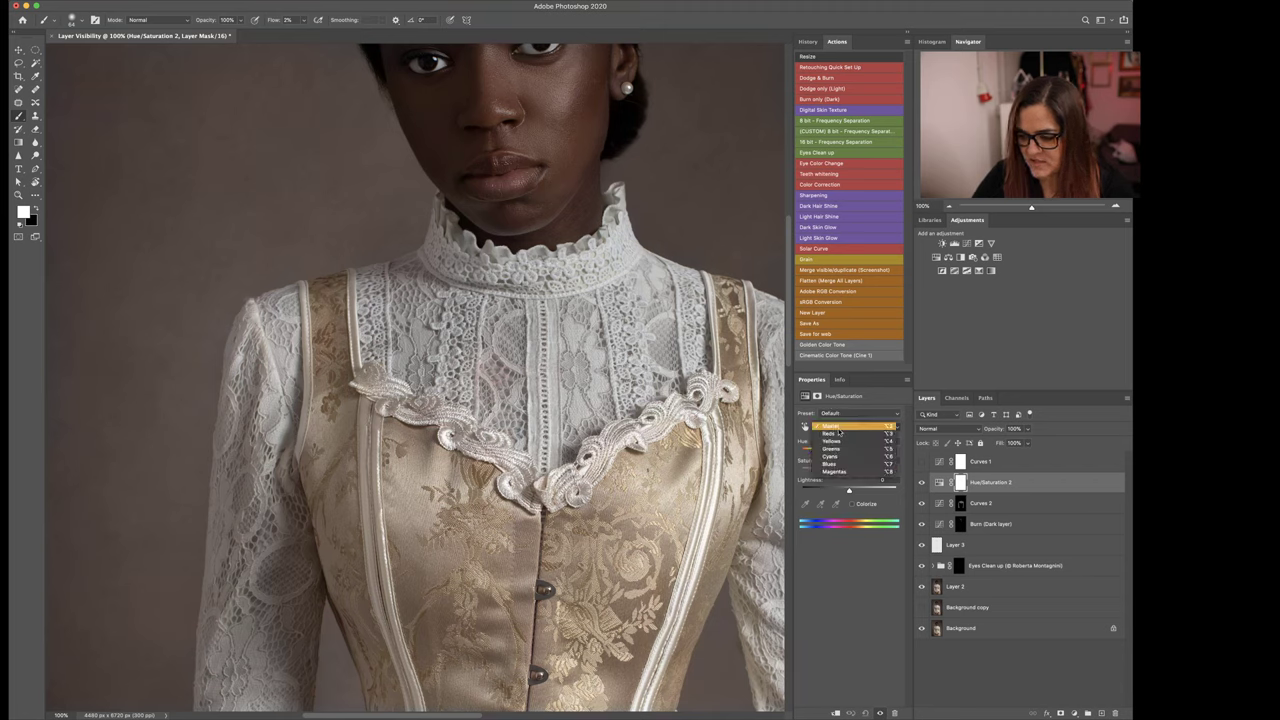
click(830, 441)
drag(848, 472, 818, 472)
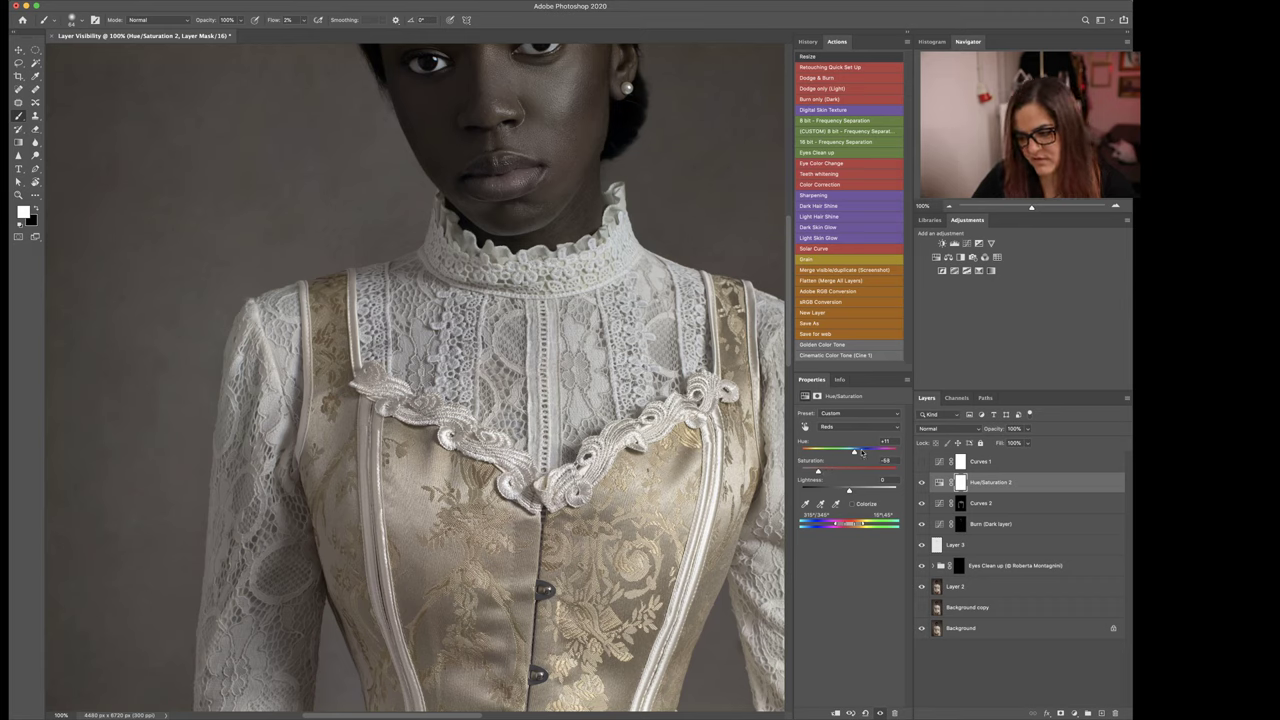
Step: Invert the Hue/Saturation 2 mask and paint white at 20% flow over the reddish skin showing through the chest lace
click(922, 483)
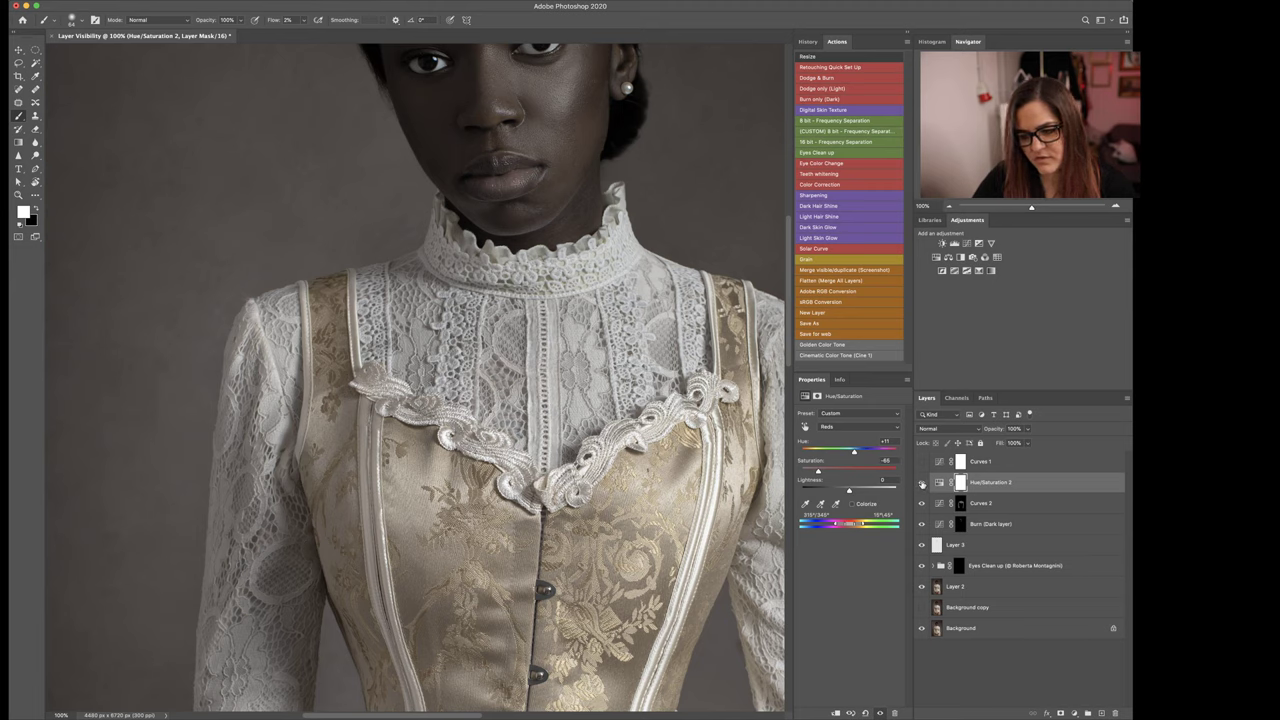
click(922, 483)
click(964, 483)
key(super+i)
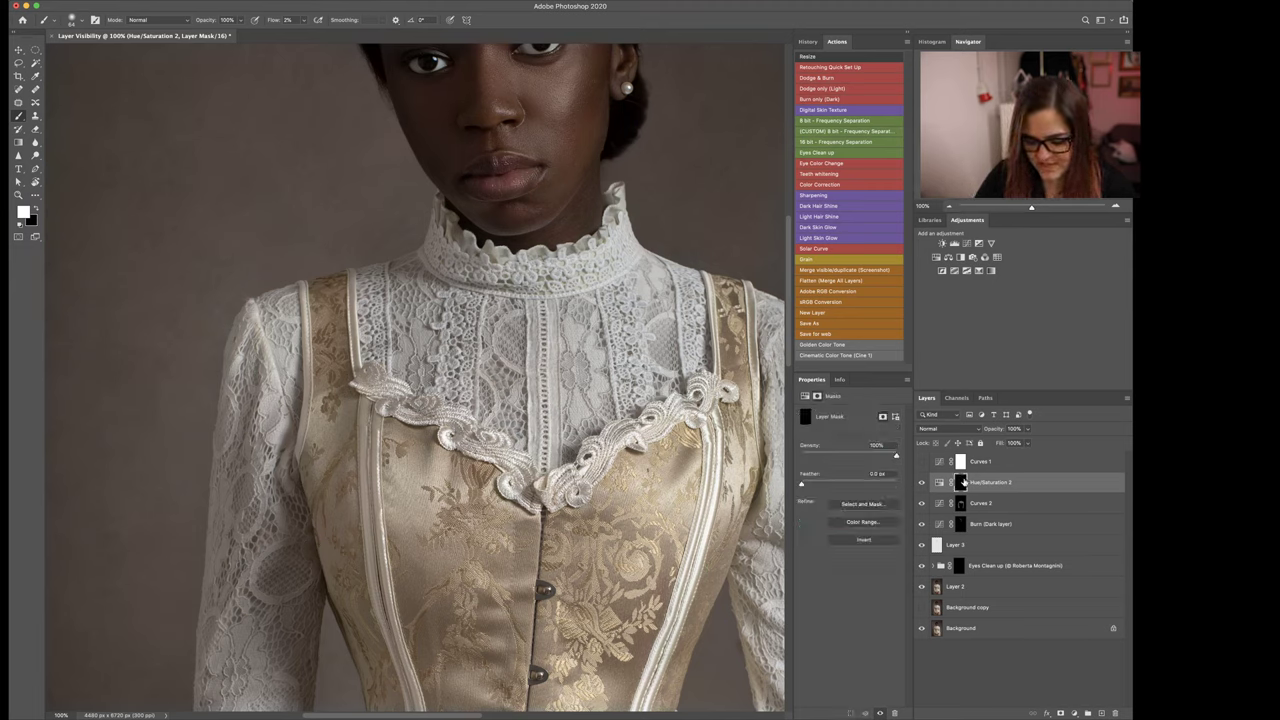
mouse_move(543, 395)
mouse_down()
mouse_move(566, 395)
mouse_move(553, 392)
mouse_up()
key(shift+2)
key(shift+5)
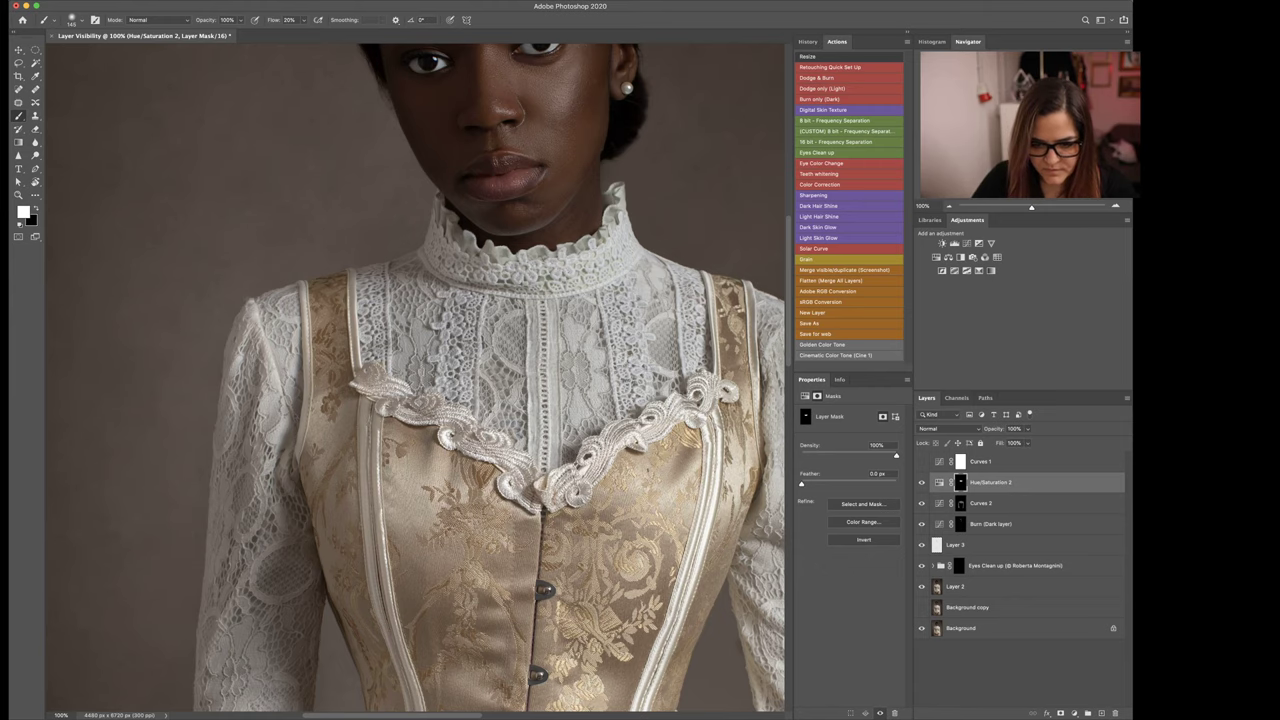
Step: Add a Curves adjustment above Hue/Saturation 2, brighten it to input 97 and output 131, and invert its mask
drag(346, 570, 151, 250)
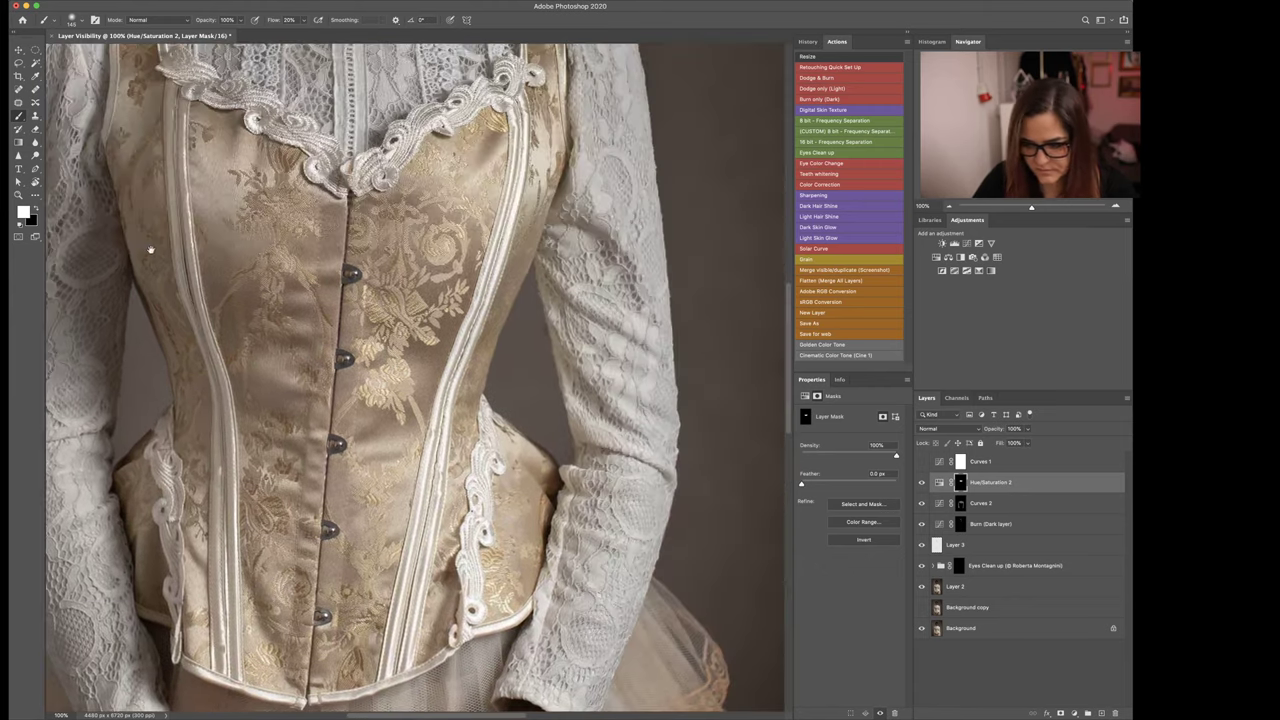
scroll(150, 249, up, 10)
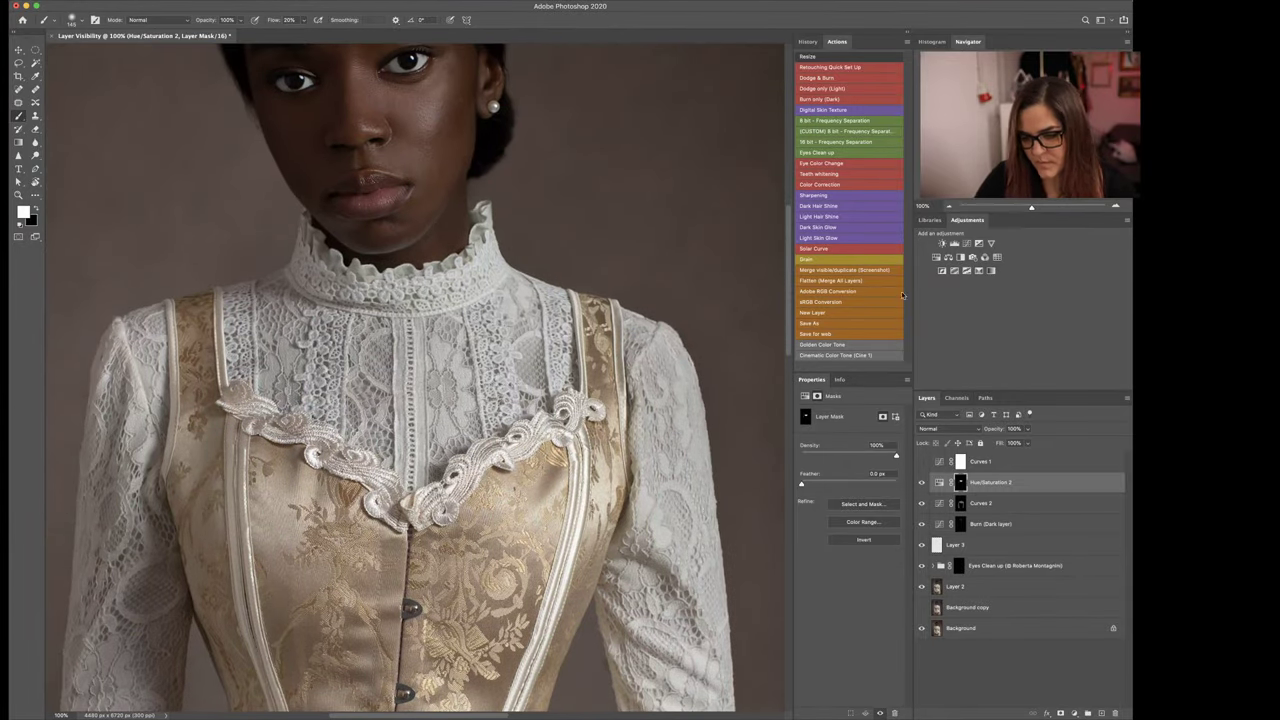
click(966, 243)
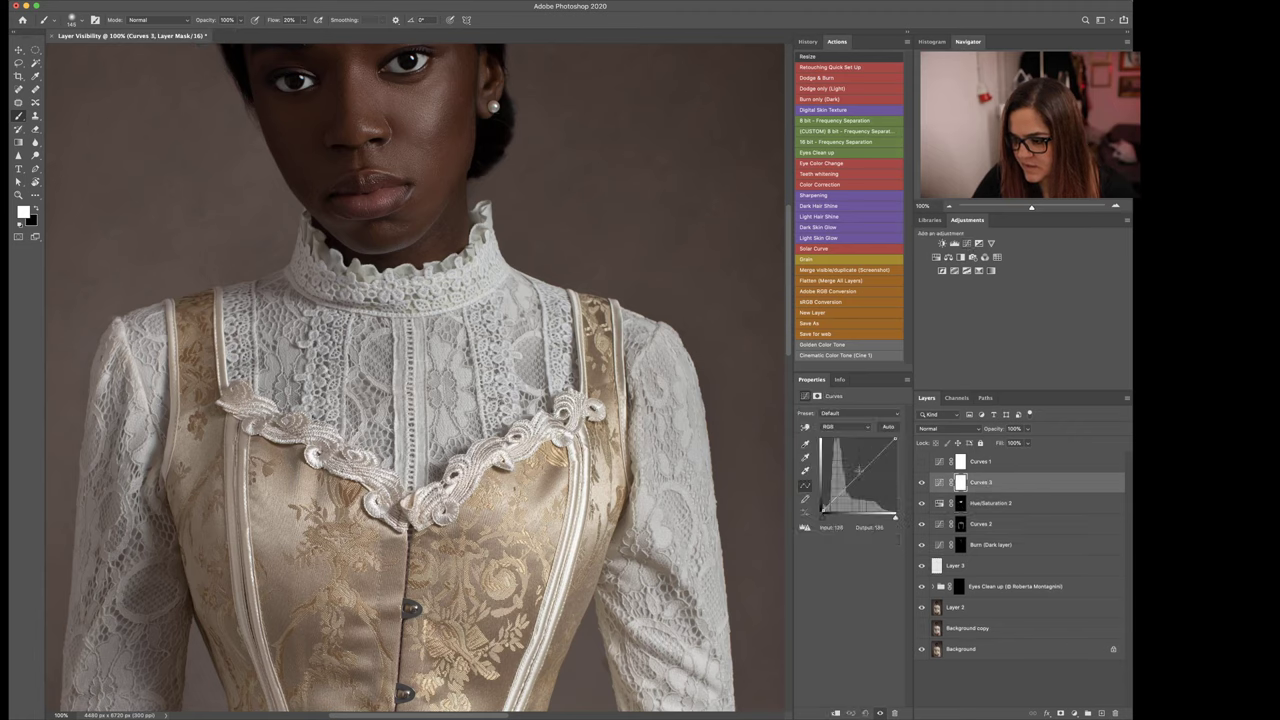
drag(852, 482, 850, 474)
key(super+i)
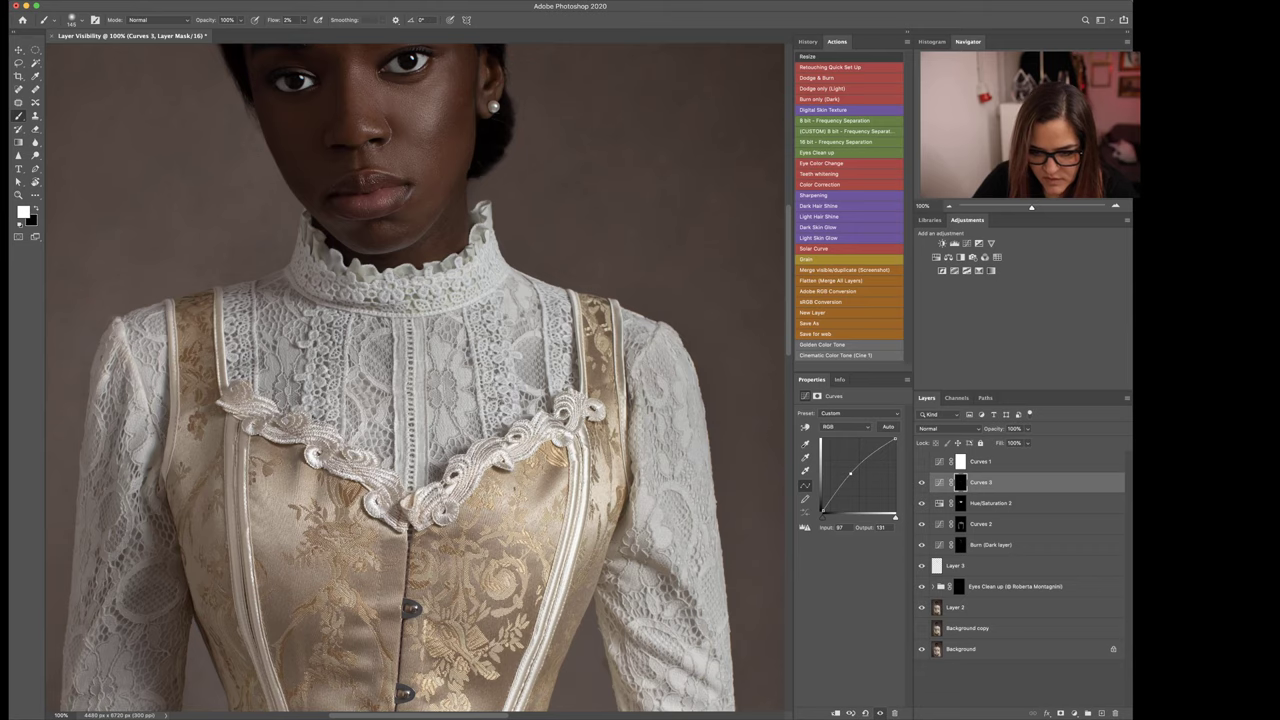
Step: Compare the whole portrait with and without Curves 3
key(super+0)
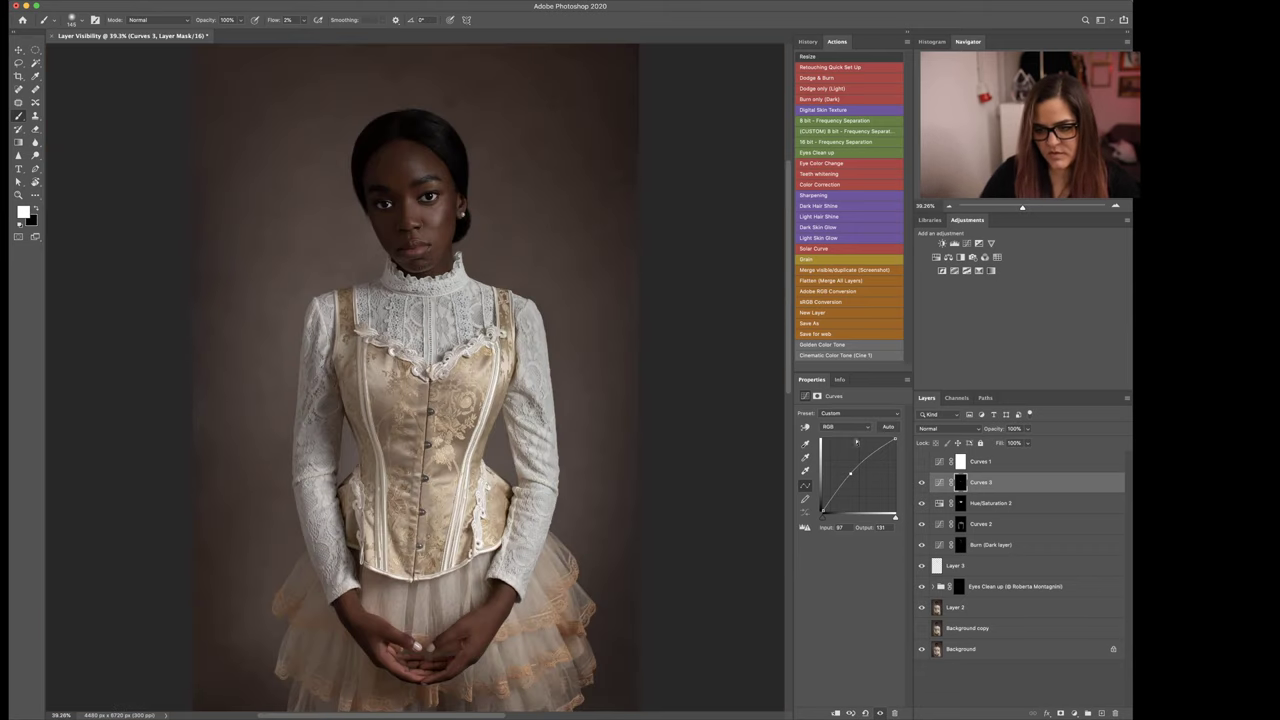
click(923, 484)
click(923, 484)
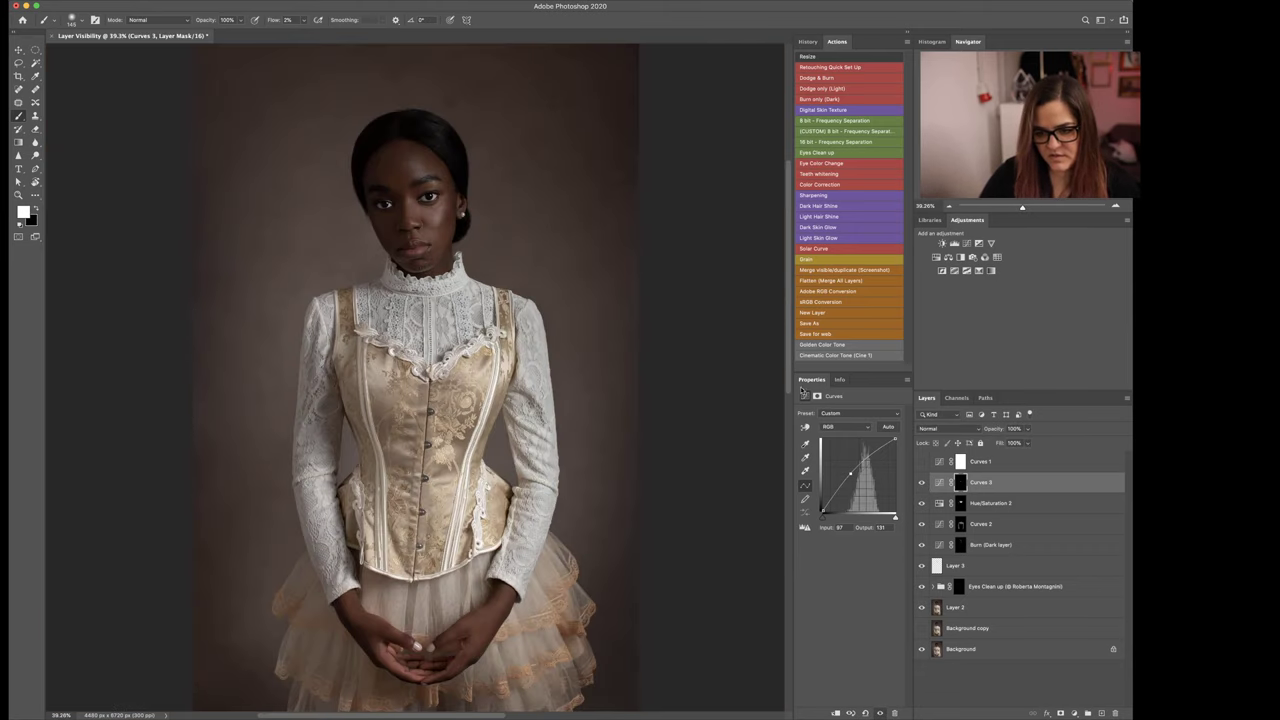
Step: Add a Curves adjustment above Curves 3, darken it to input 133 and output 113, and invert its mask
click(960, 243)
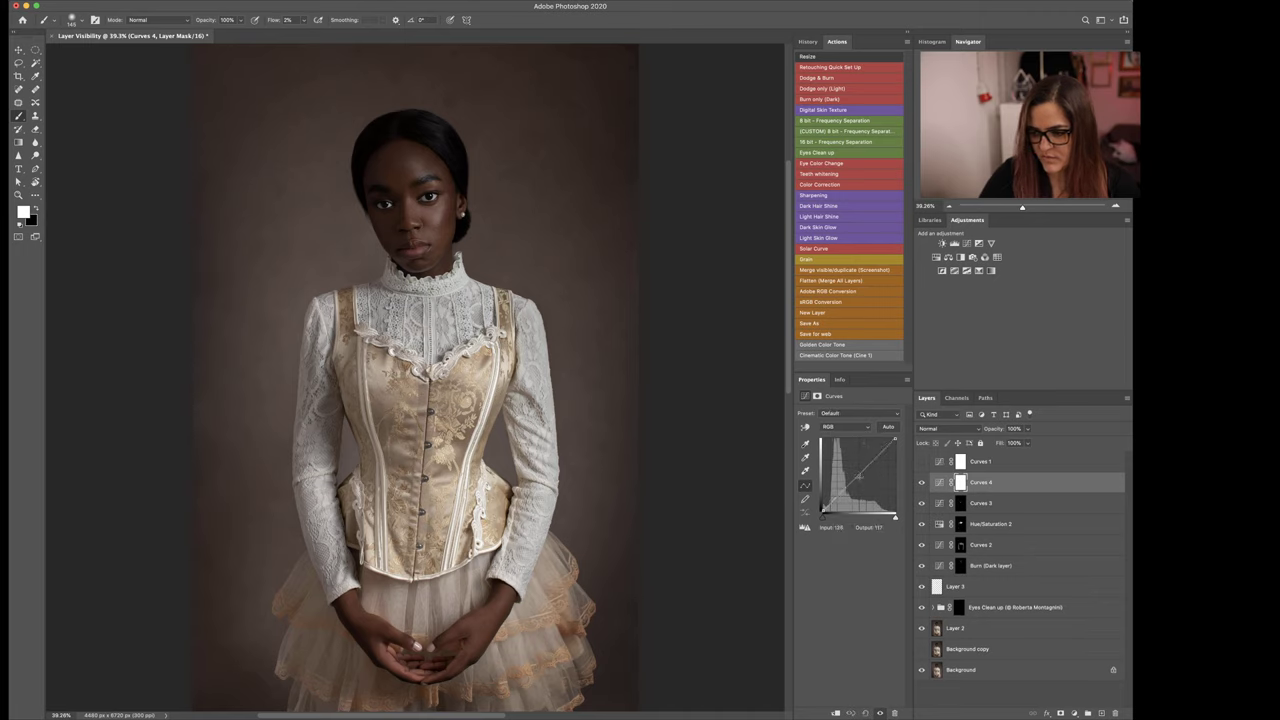
drag(860, 469, 860, 479)
key(ctrl+i)
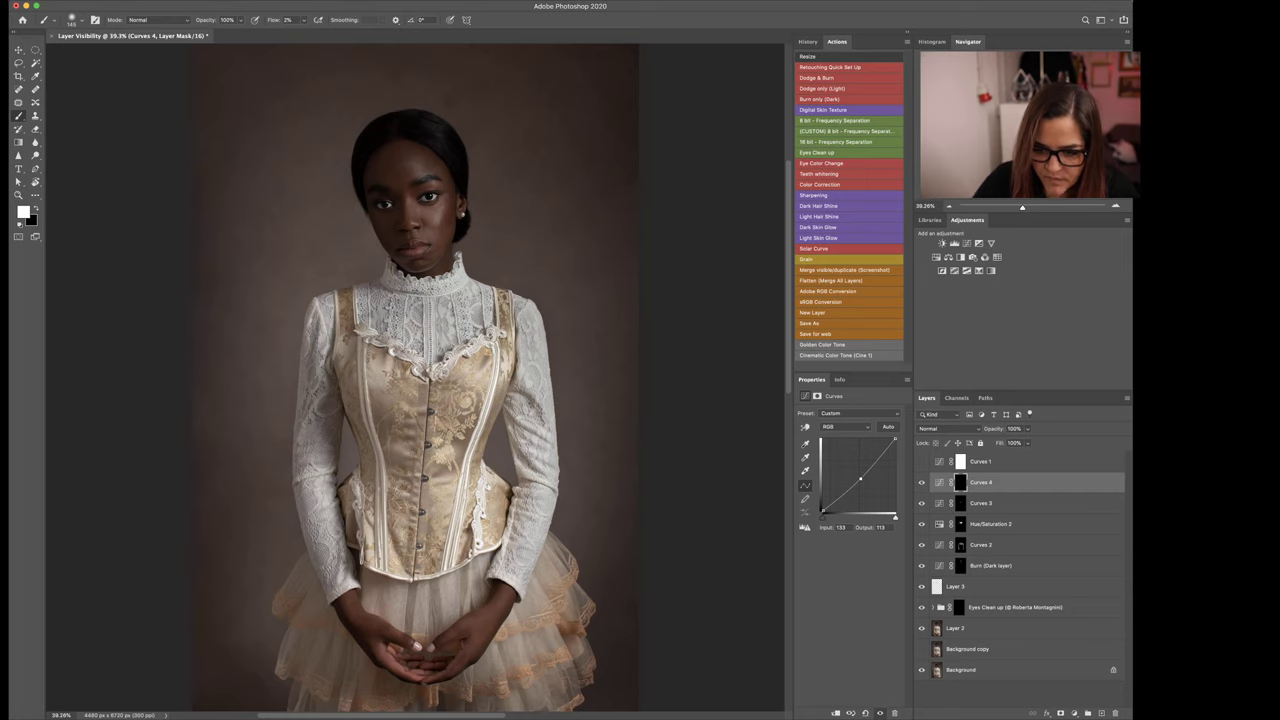
drag(416, 345, 407, 335)
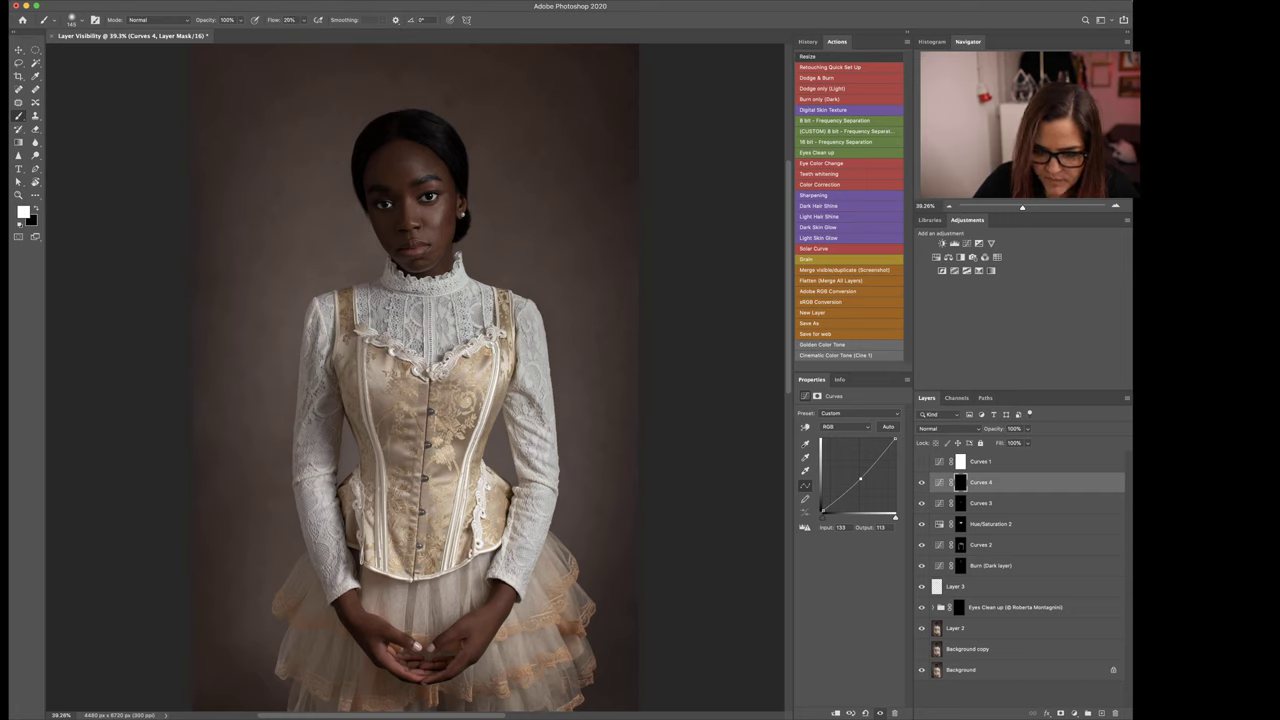
key(super+z)
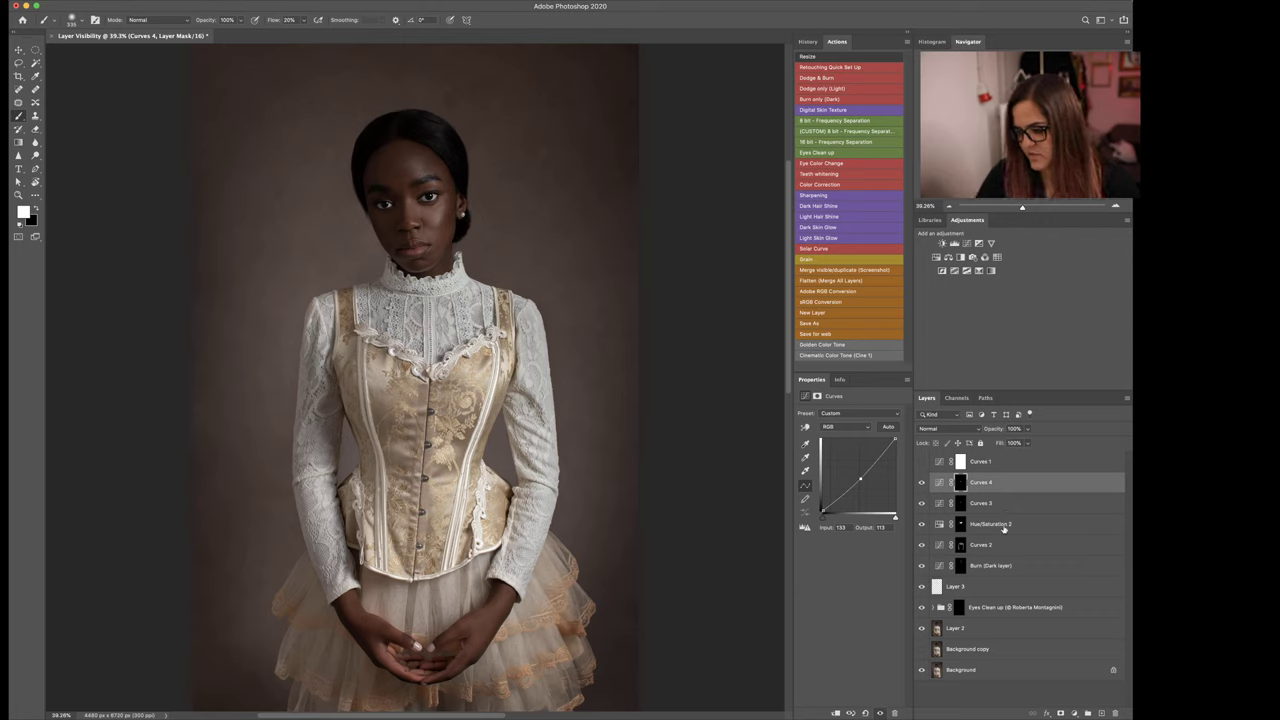
Step: Check the effect of Curves 4, Hue/Saturation 2, Curves 2 and the Burn layer by toggling each layer's visibility
click(922, 484)
click(922, 484)
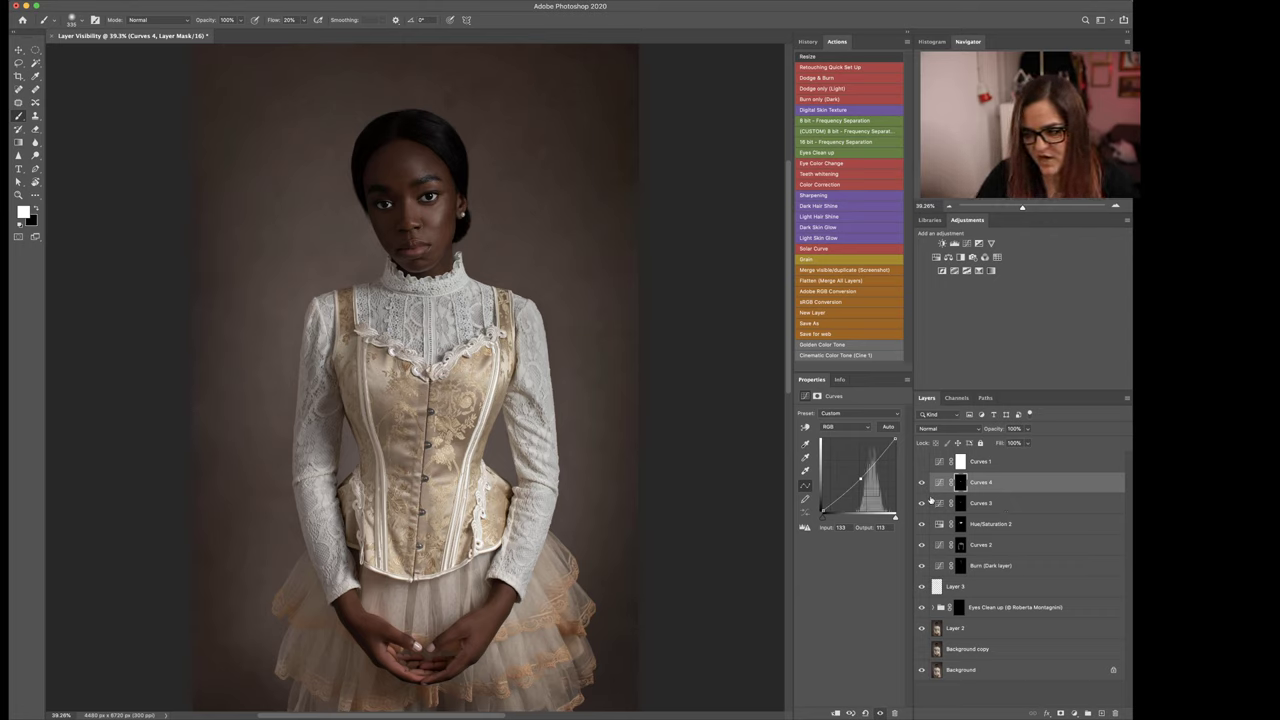
click(930, 524)
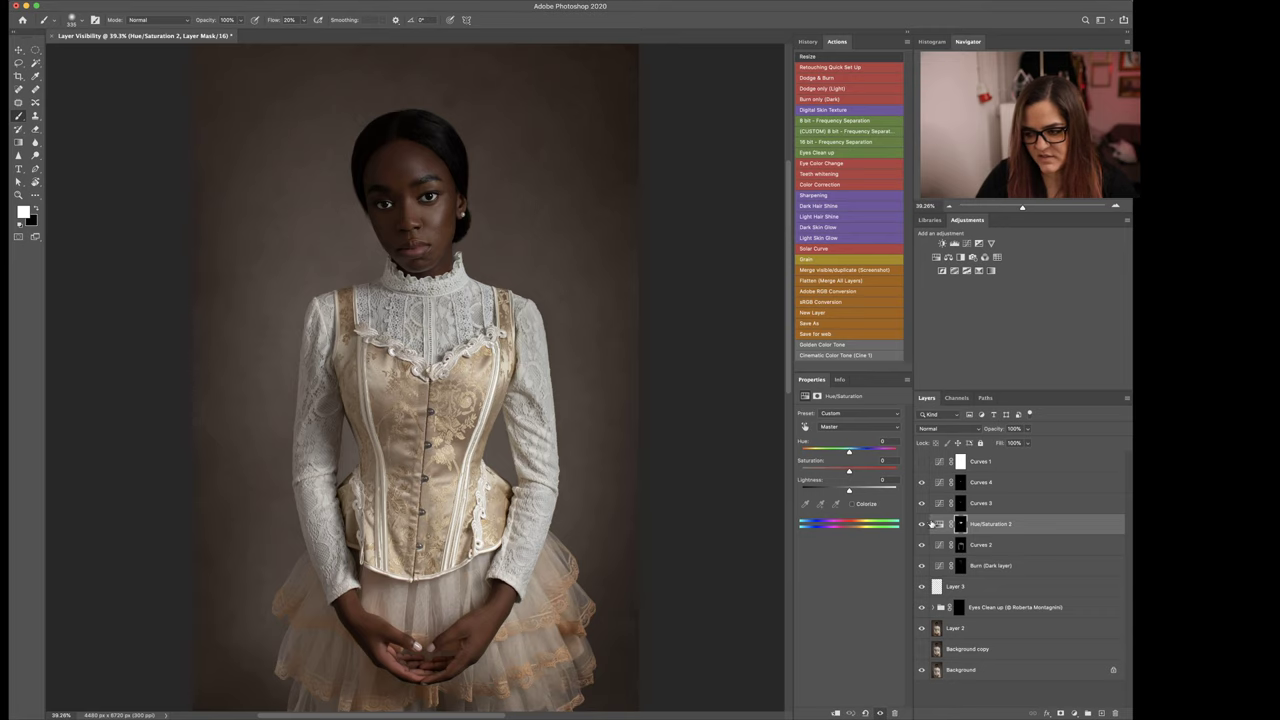
click(924, 525)
click(924, 525)
click(924, 526)
click(924, 526)
click(920, 548)
click(922, 549)
click(922, 550)
click(922, 551)
click(923, 569)
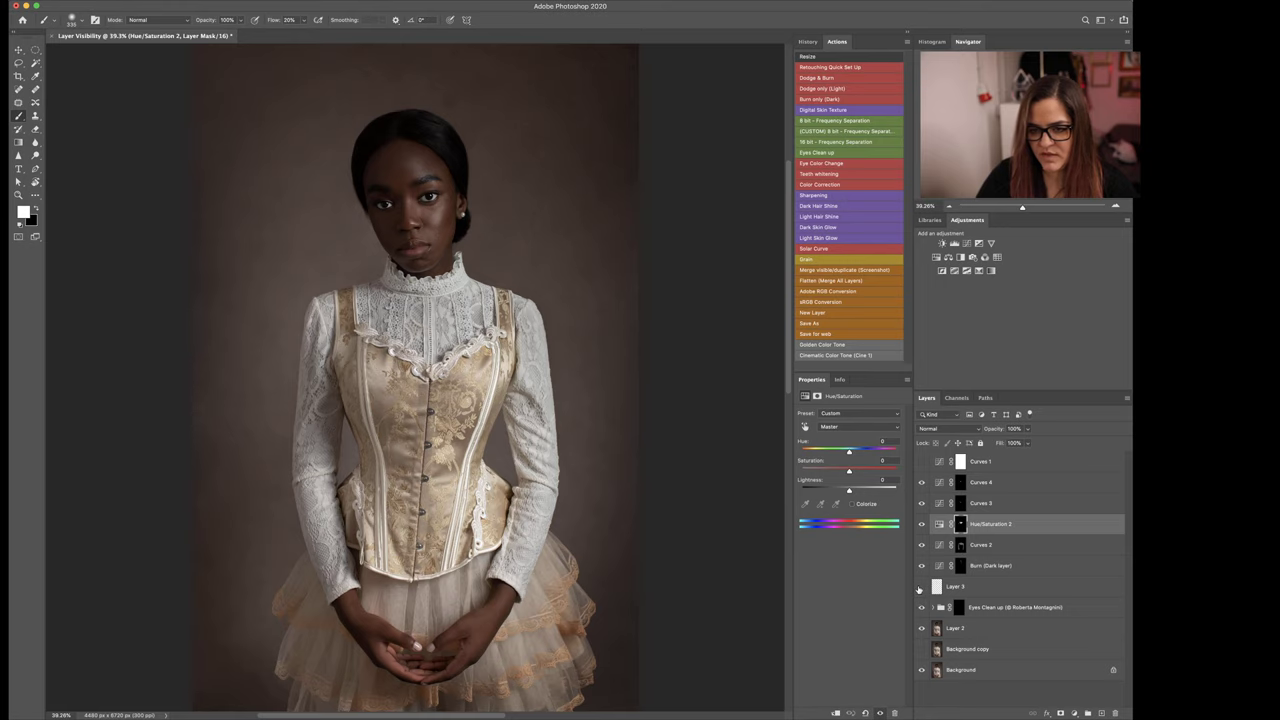
click(996, 468)
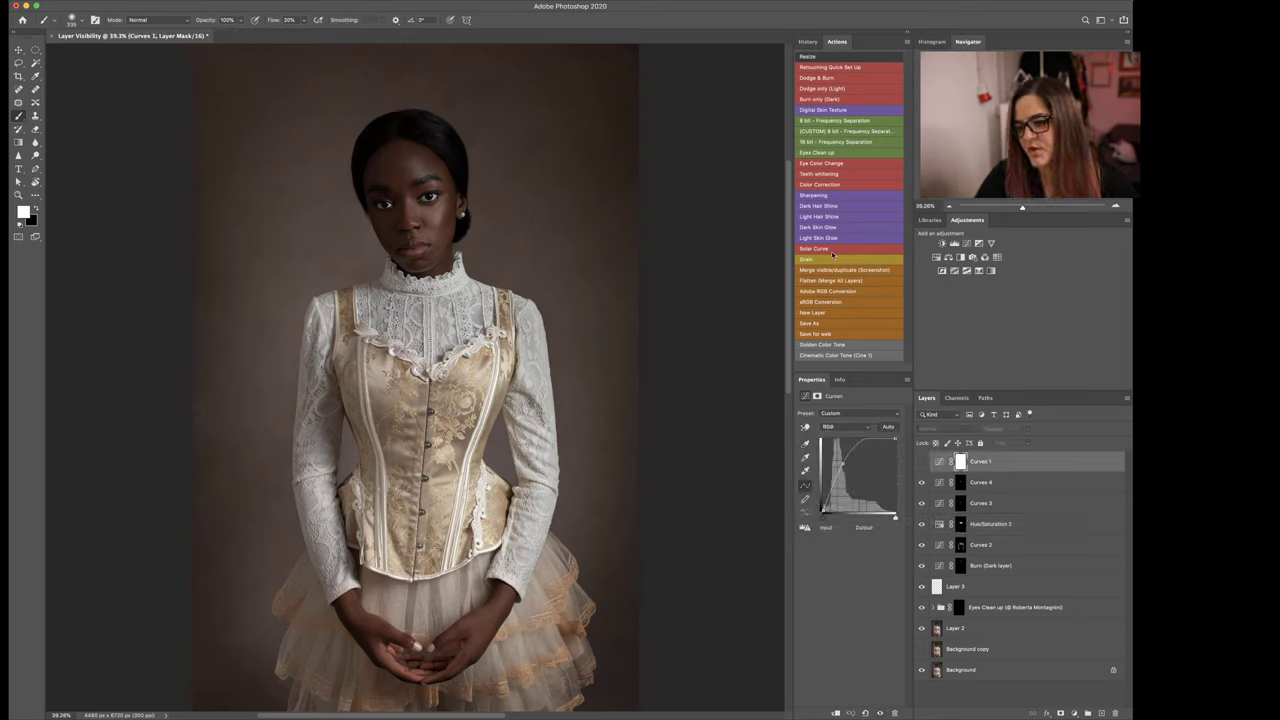
click(862, 271)
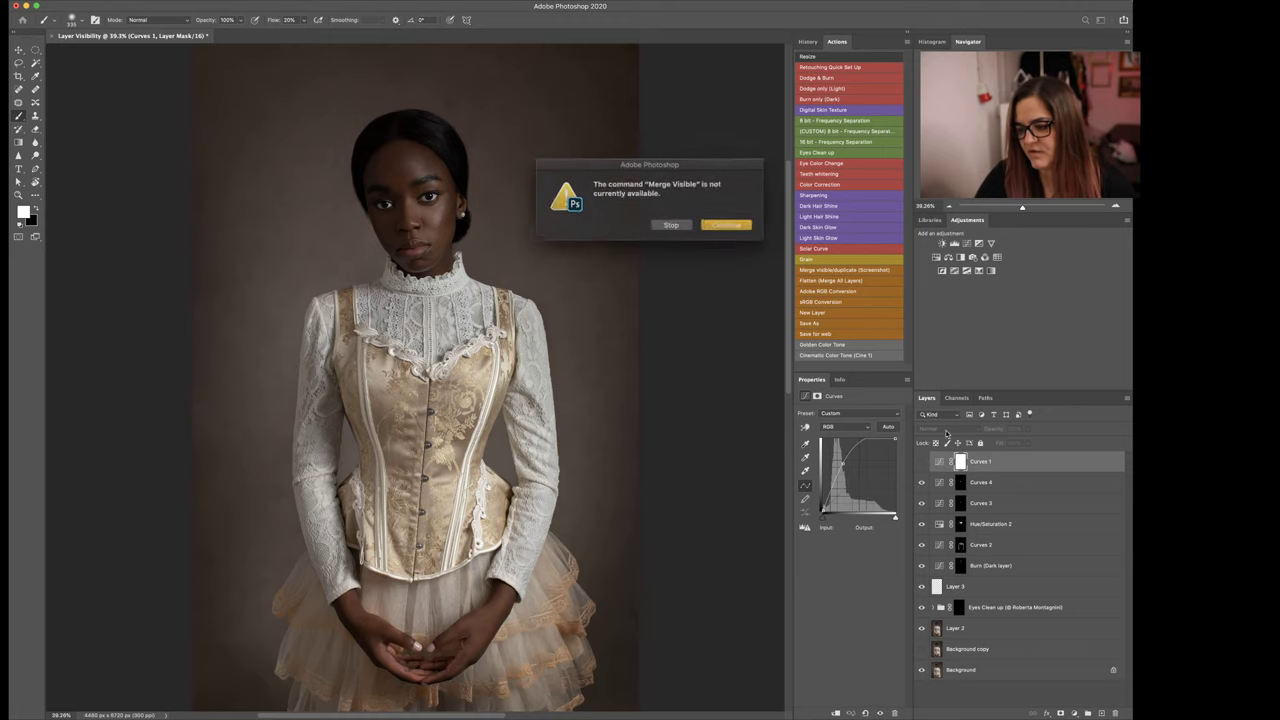
click(676, 229)
Step: Merge the visible layers into a new layer above Curves 4 and delete the retouching layers from Curves 4 down to the Eyes Clean up group
click(1005, 488)
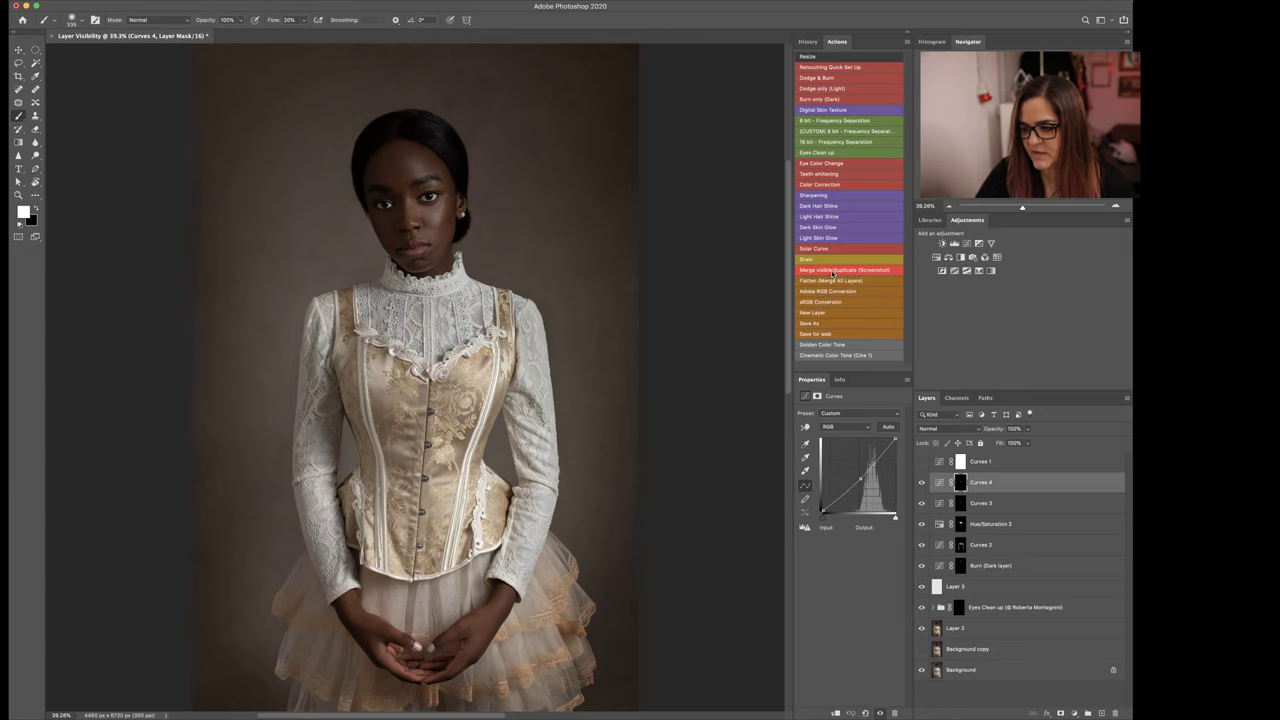
click(831, 274)
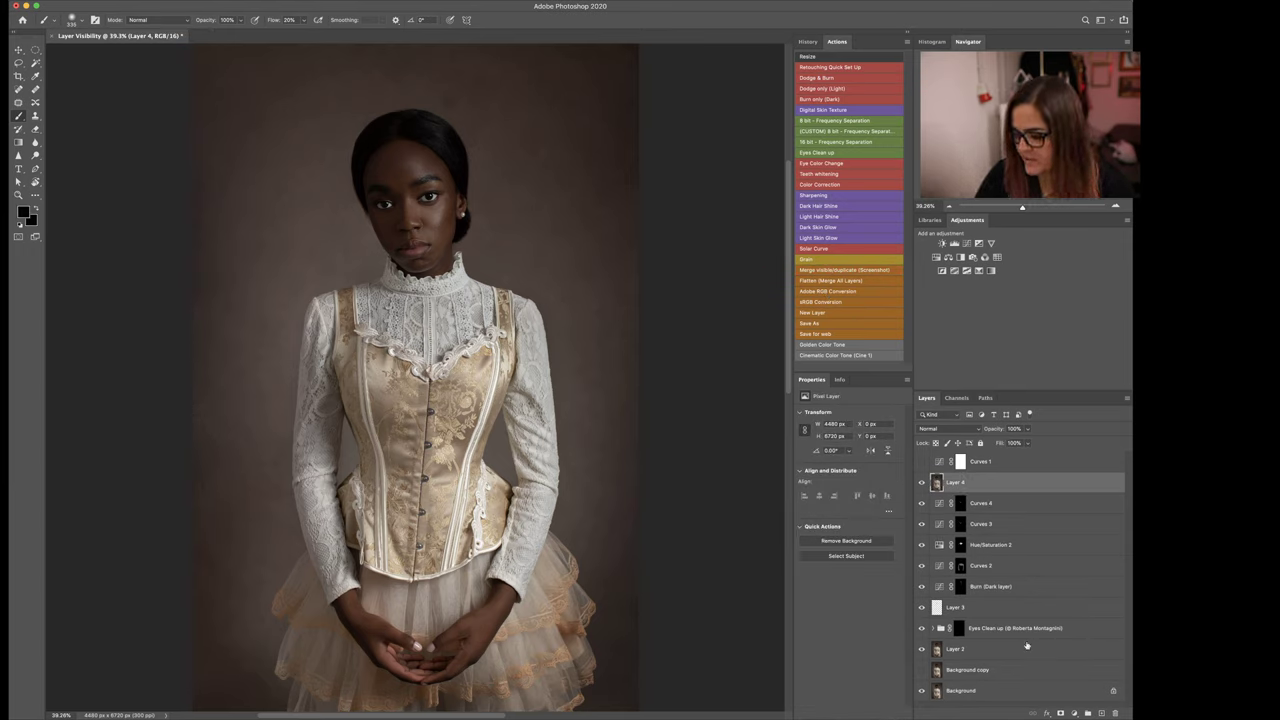
shift+click(1072, 630)
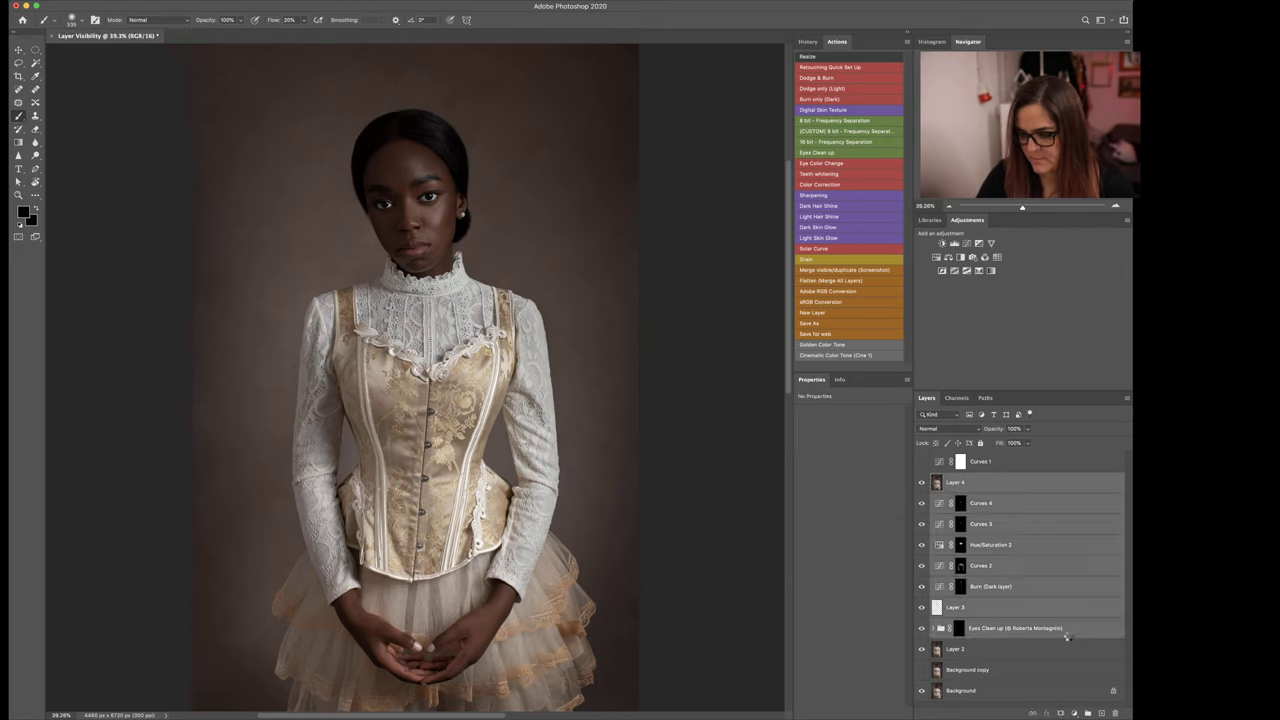
key(Delete)
Step: Compare the portrait with and without the merged retouch, hide Layer 2, and inspect the face and bodice at 66.67% zoom
click(922, 483)
click(922, 483)
click(922, 483)
click(922, 483)
click(922, 483)
click(922, 483)
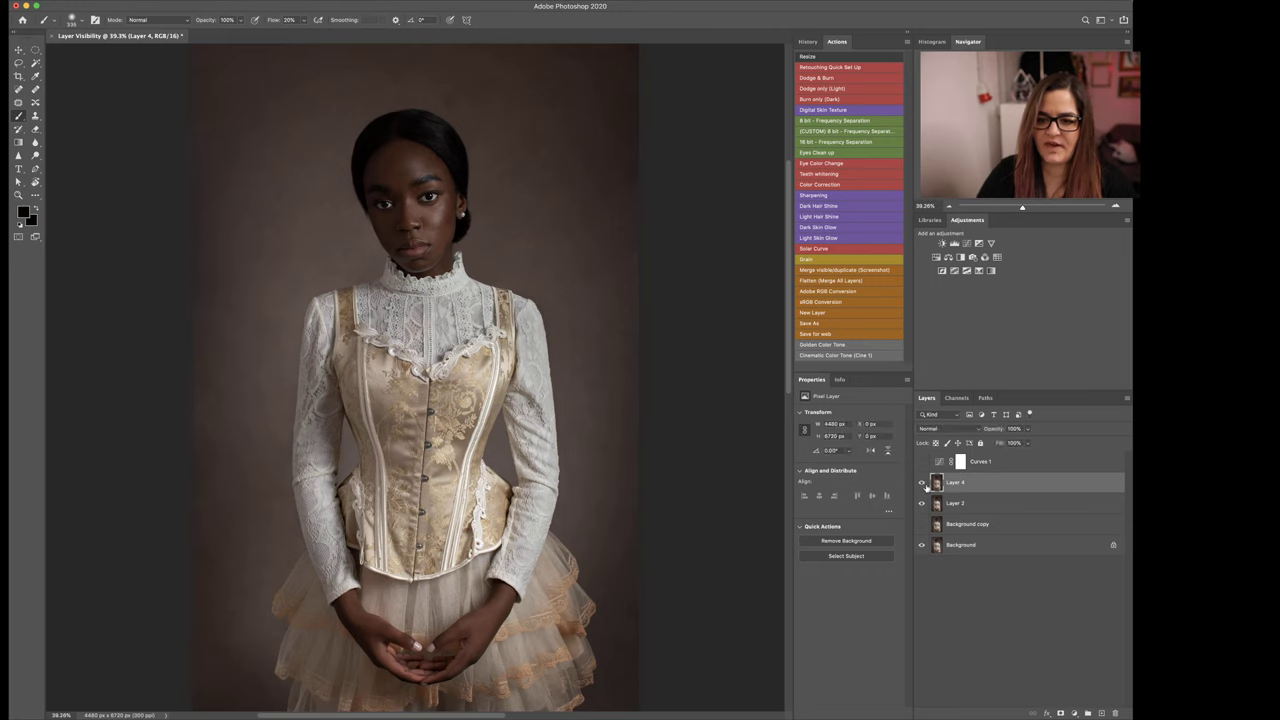
click(922, 483)
click(922, 483)
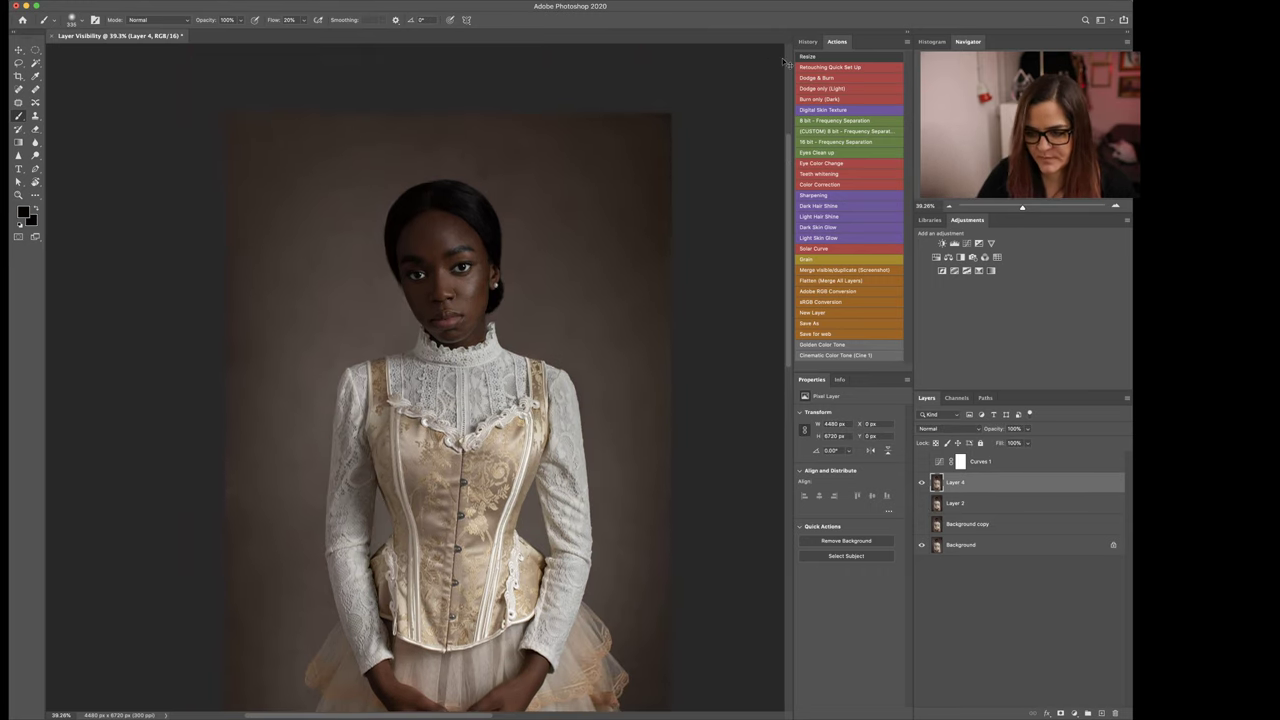
key(super+plus)
key(super+plus)
scroll(600, 393, down, 3)
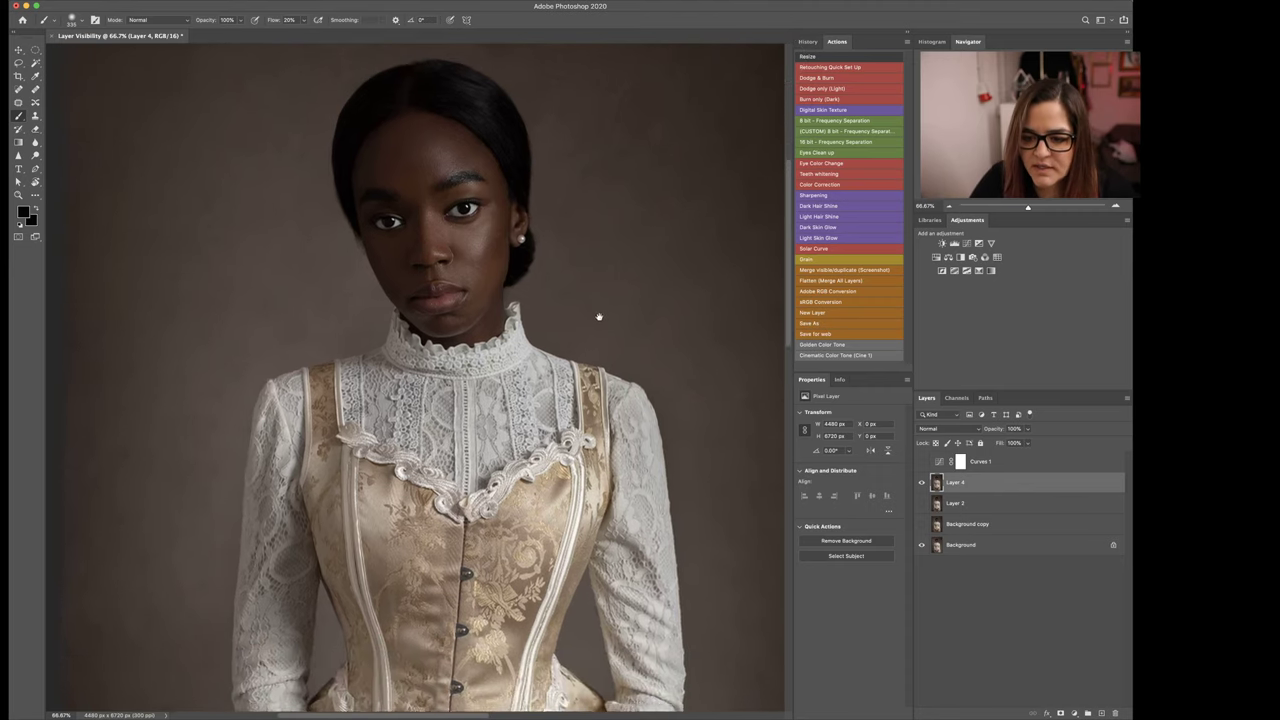
key(super+minus)
key(super+minus)
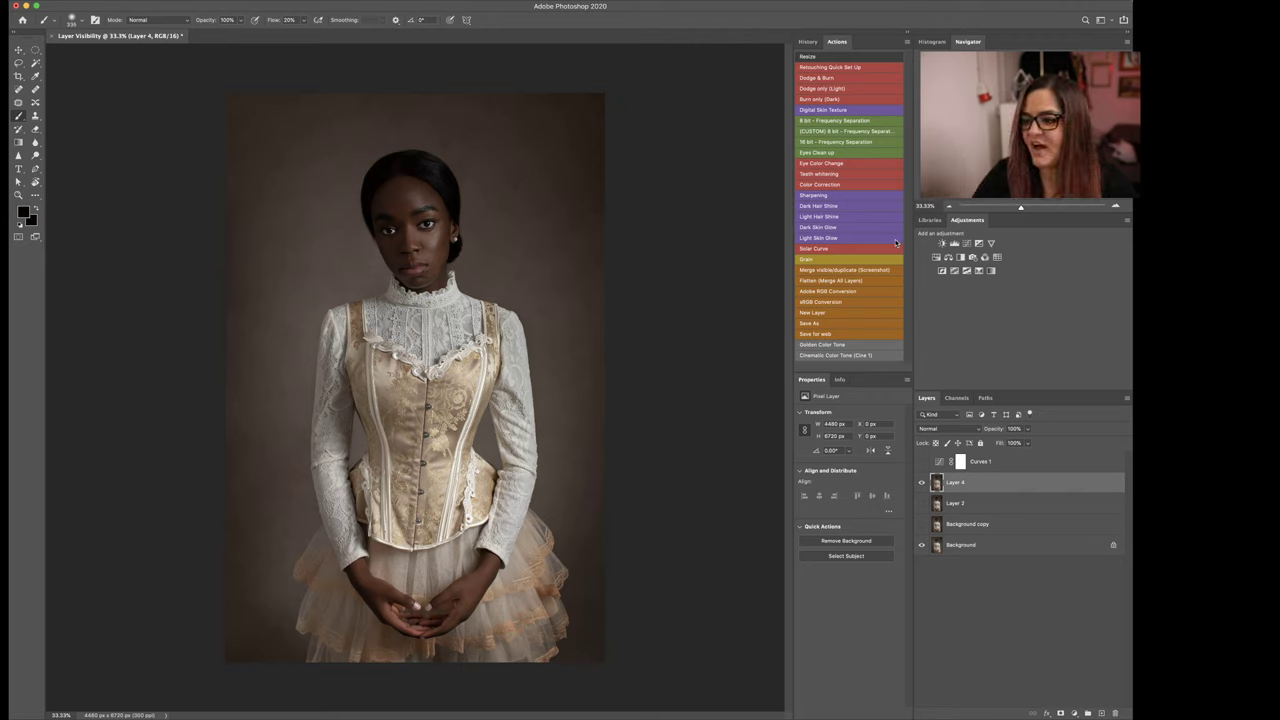
Step: Run the Dark Hair Shine action, try painting white on its mask over the hair at 10% flow, and undo the strokes
click(828, 206)
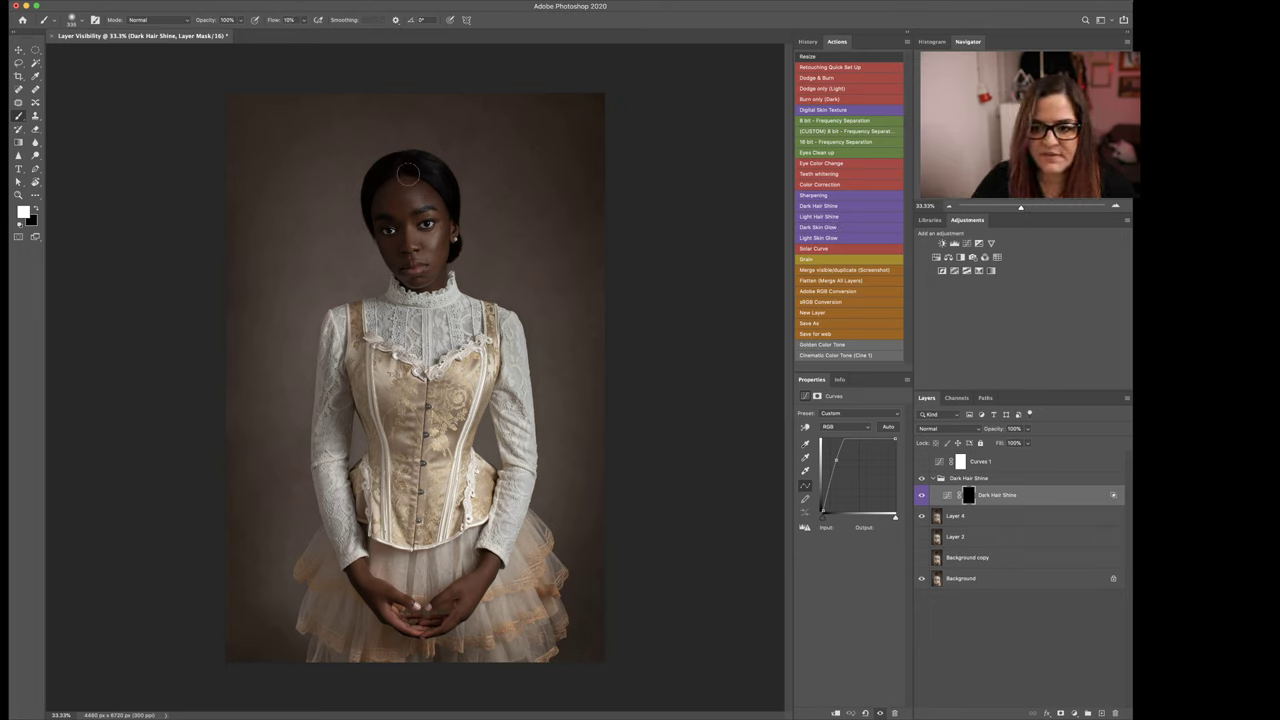
drag(436, 190, 427, 189)
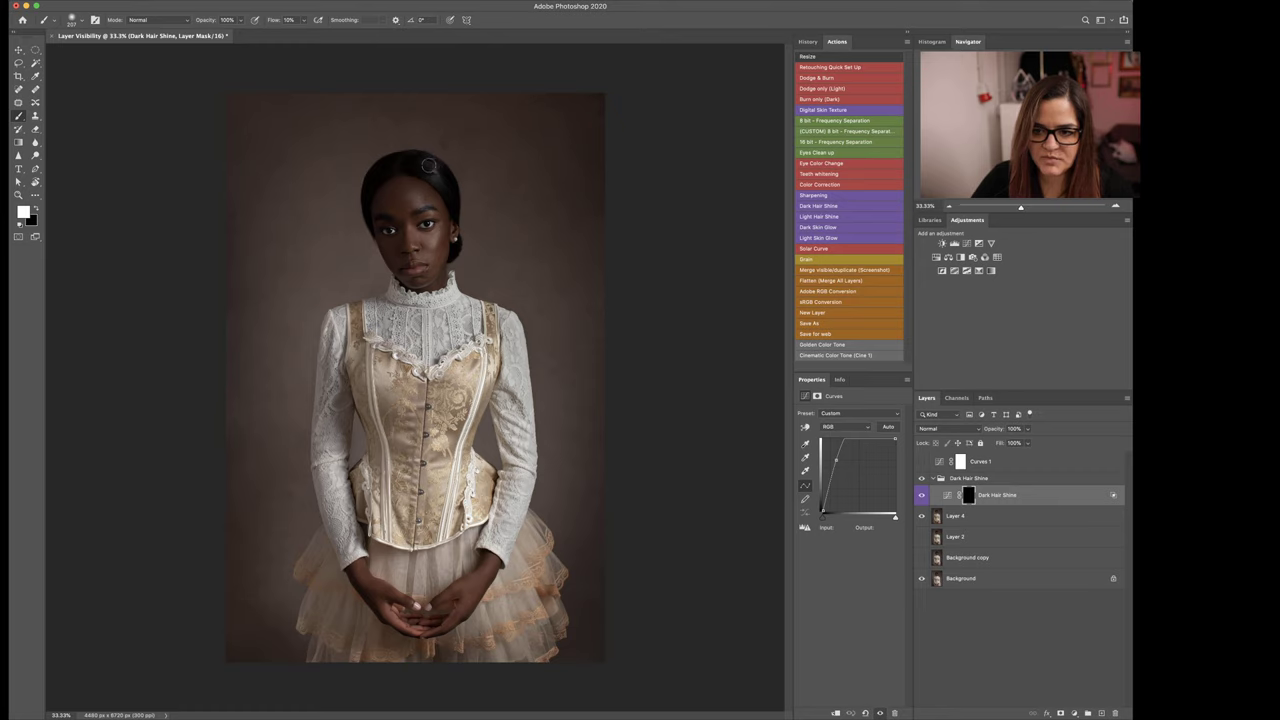
mouse_move(430, 168)
mouse_down()
mouse_move(468, 222)
mouse_move(448, 184)
mouse_up()
key(super+z)
key(super+z)
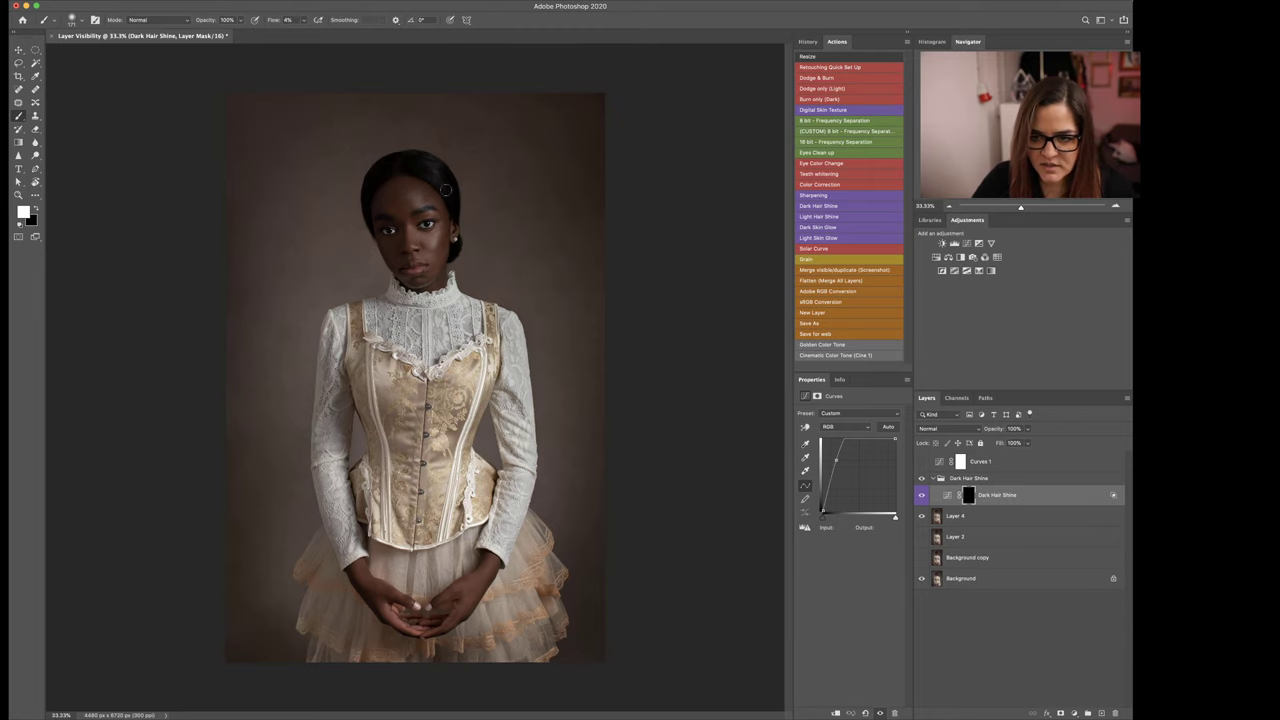
Step: Run the Dark Skin Glow action and move its curves layer out of the group to the top of the stack, above Curves 1
key(ctrl+plus)
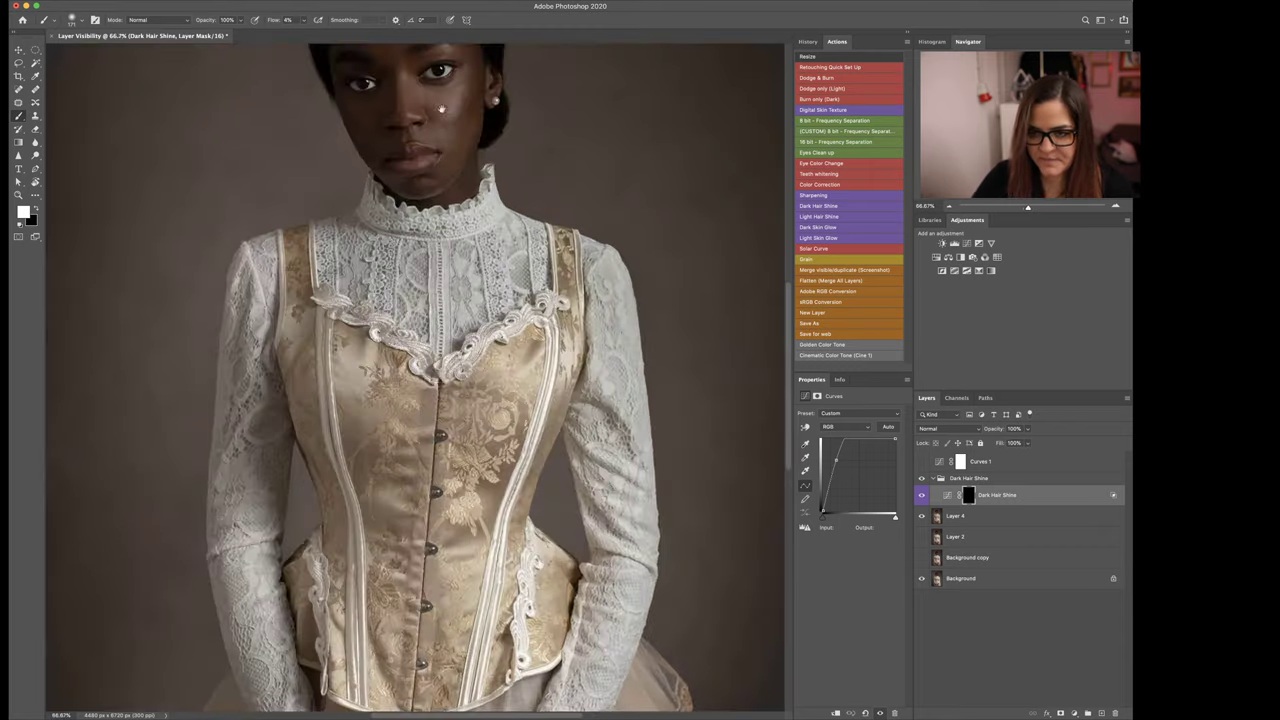
scroll(494, 282, up, 5)
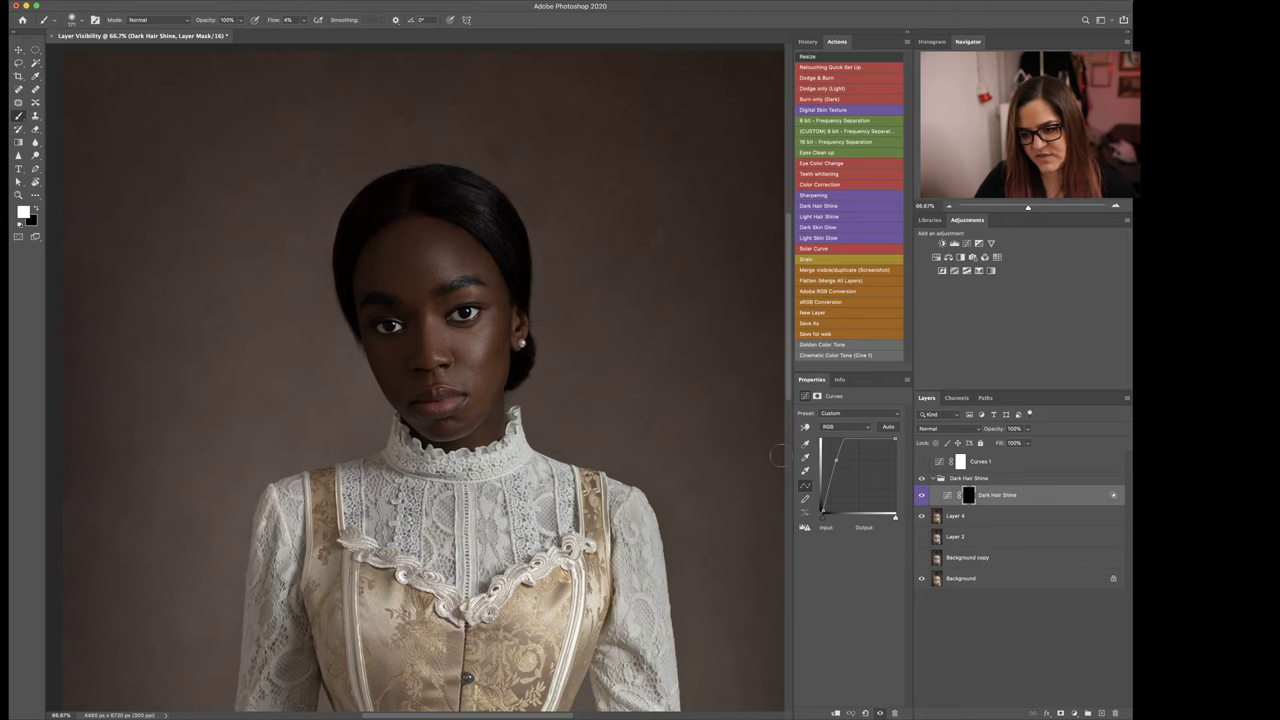
drag(689, 586, 684, 497)
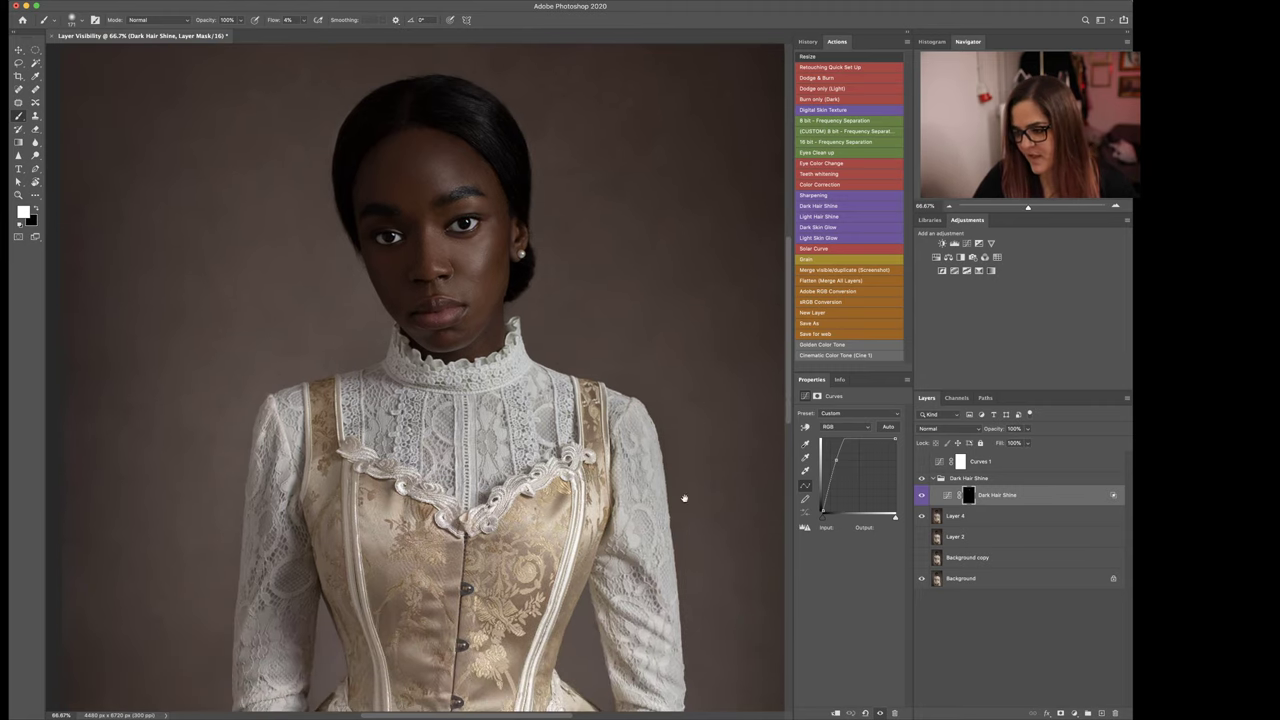
click(845, 228)
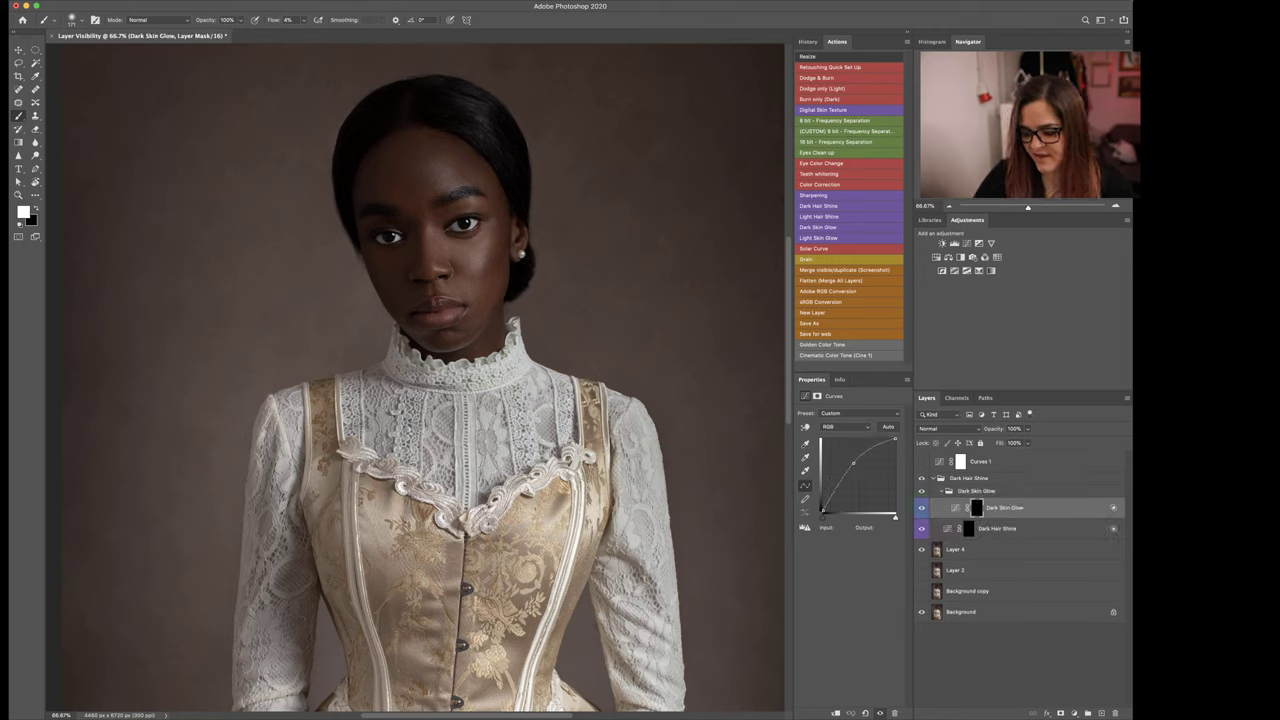
drag(1000, 507, 990, 458)
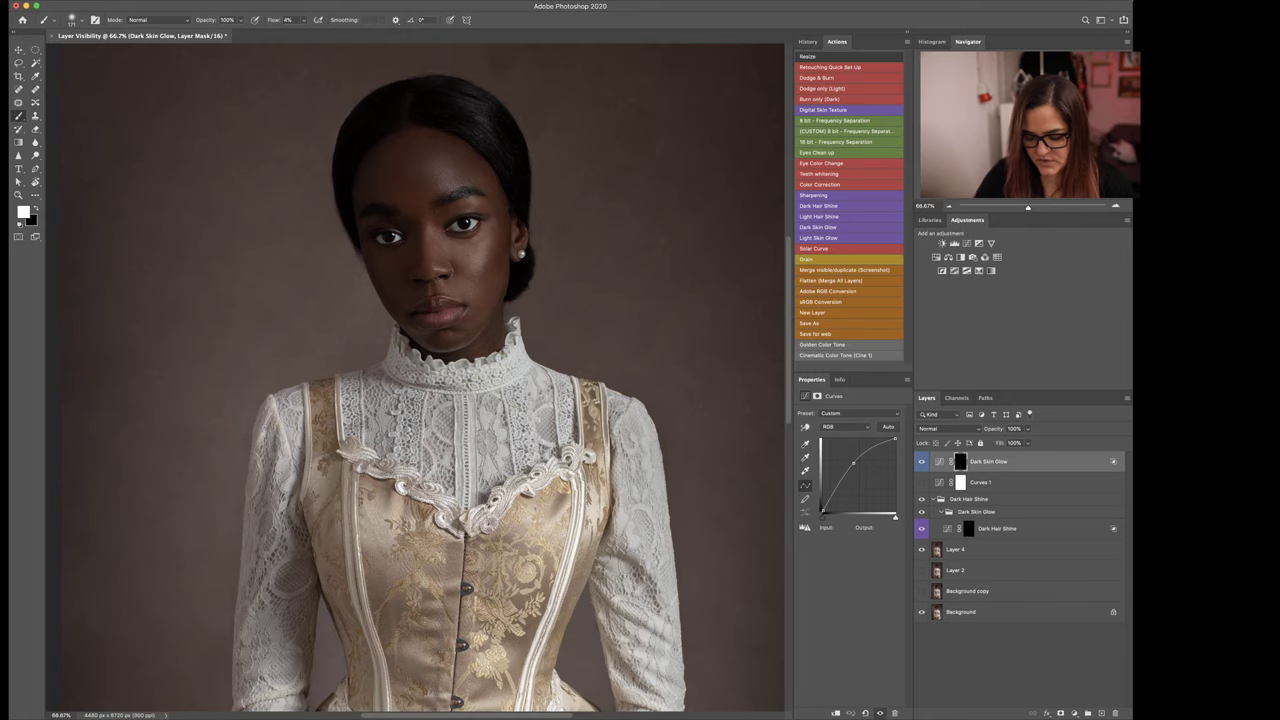
Step: Set the brush flow to 2% and paint white on the Dark Skin Glow mask over the nose, cheek and lips
key(shift+0)
key(shift+2)
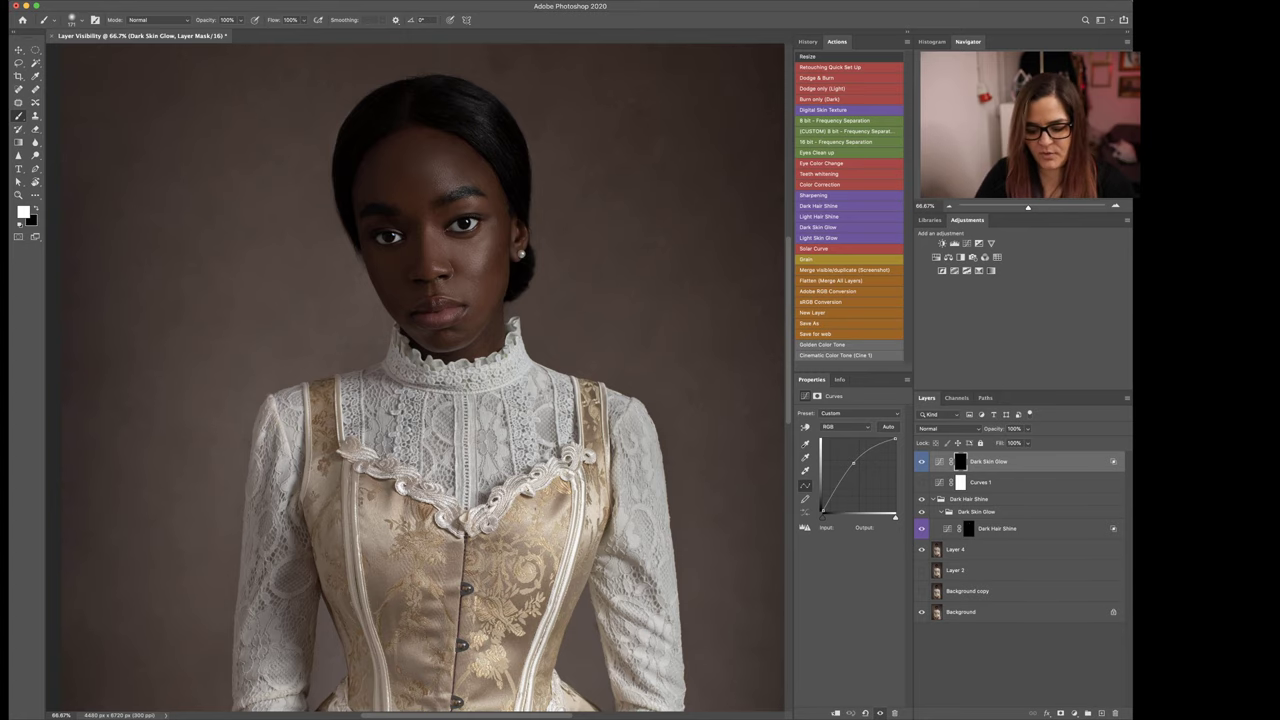
key(super+minus)
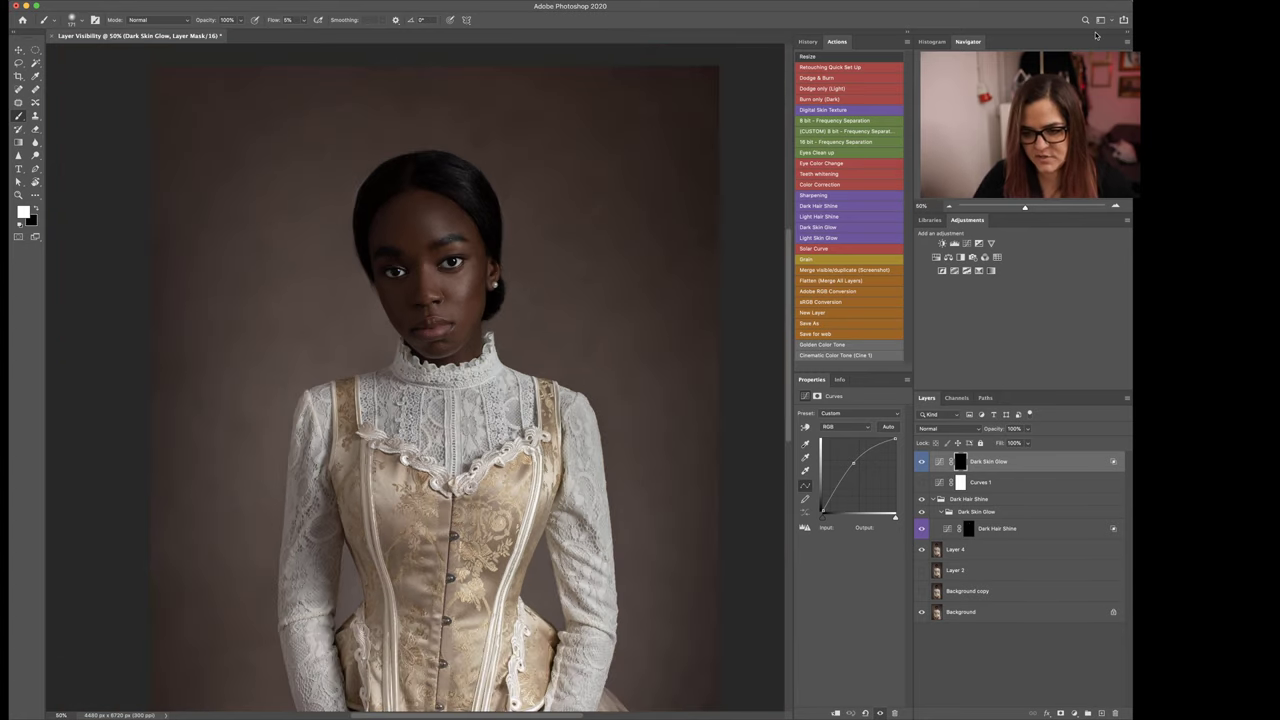
drag(495, 312, 490, 312)
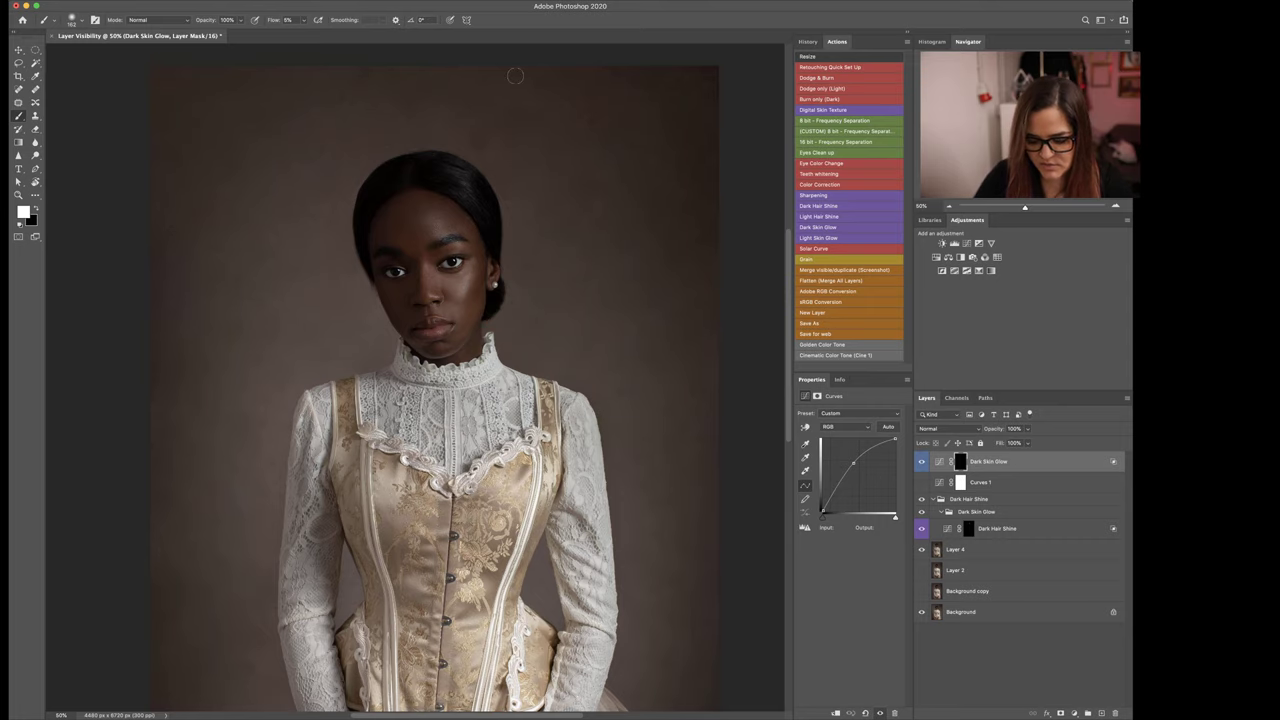
key(shift+0)
key(shift+2)
key(super+plus)
key(super+plus)
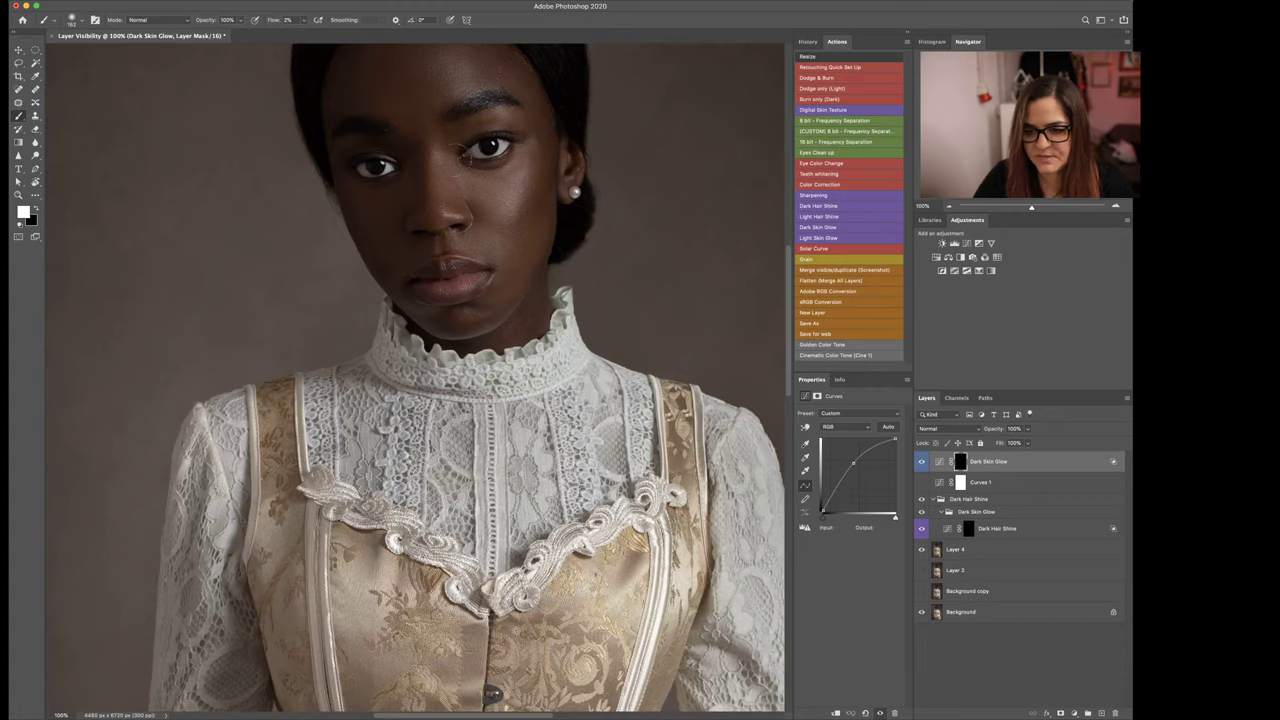
key(super+plus)
drag(557, 260, 503, 559)
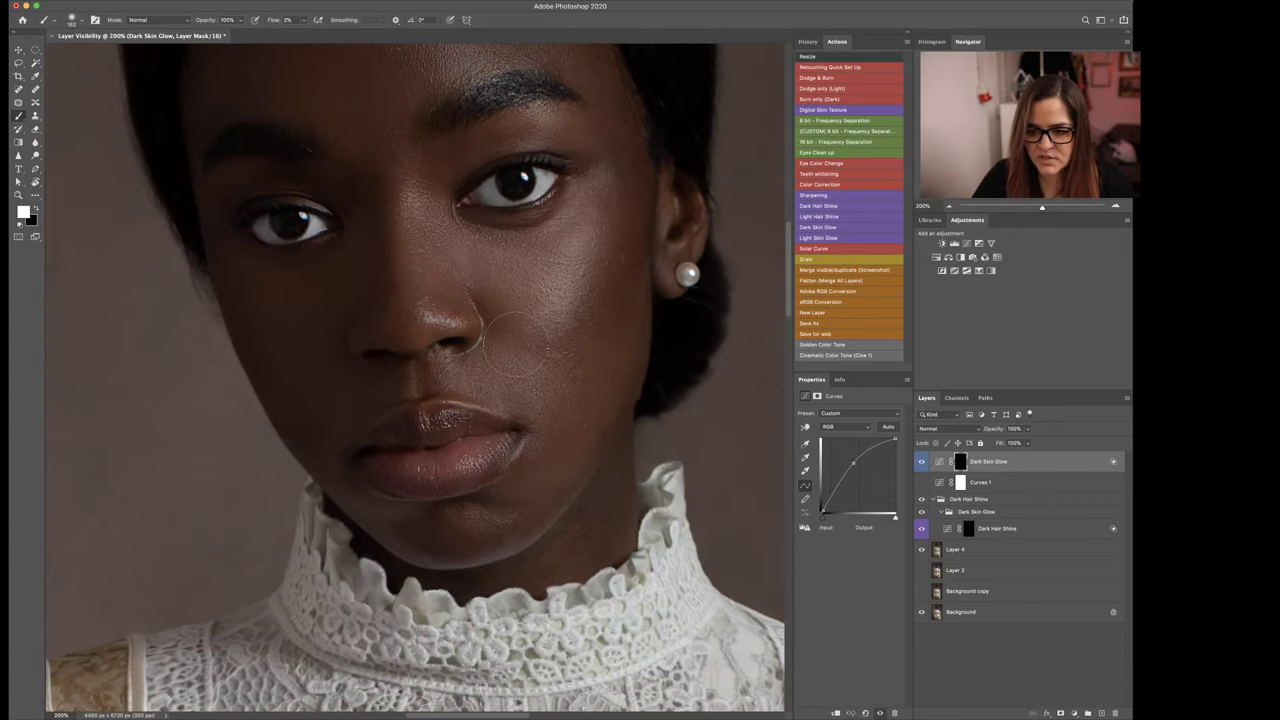
drag(516, 345, 443, 353)
drag(460, 408, 454, 411)
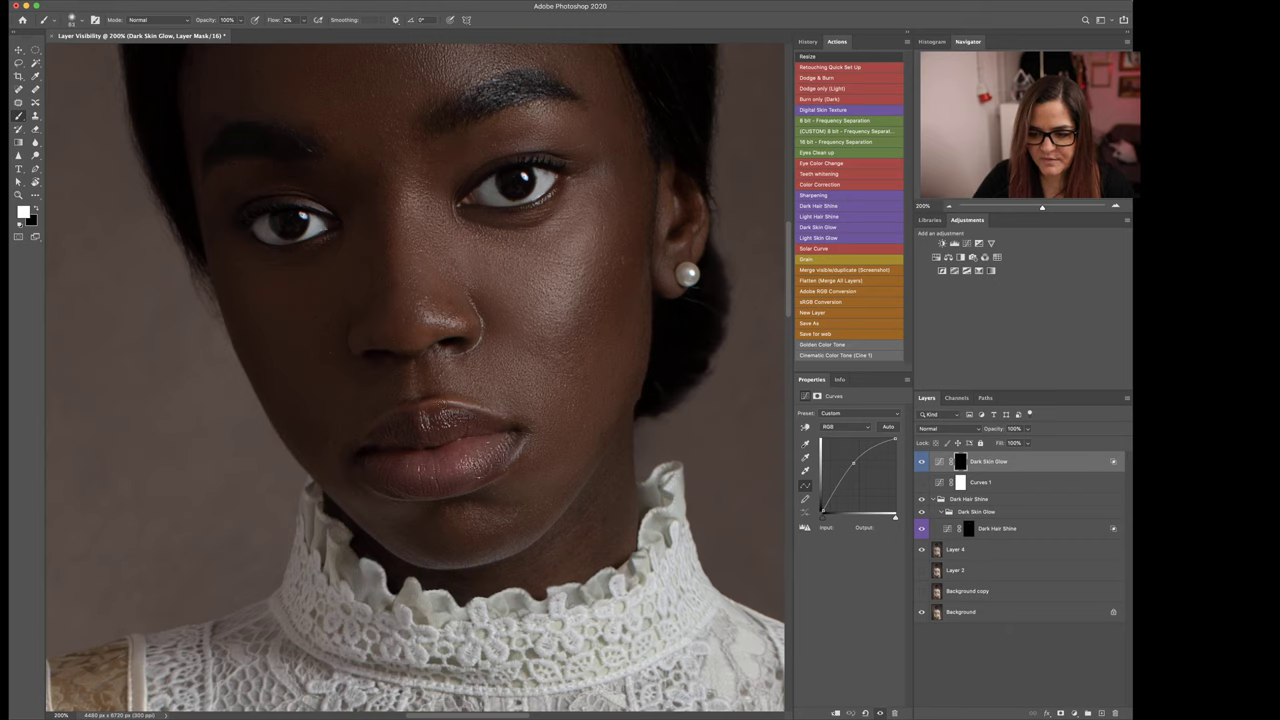
Step: Paint more glow on the mask beside the nose, around the eye corners and lids, and down the nose bridge
drag(478, 316, 470, 312)
drag(478, 220, 470, 215)
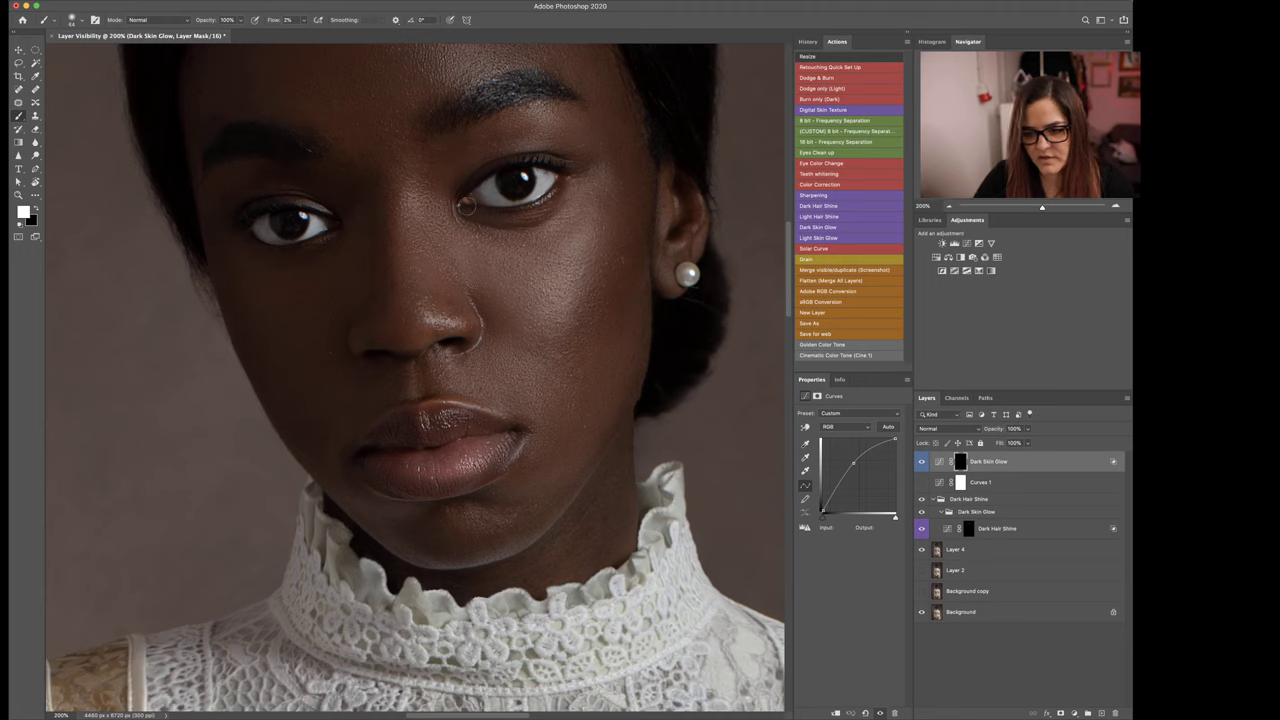
drag(557, 200, 552, 202)
drag(472, 216, 479, 215)
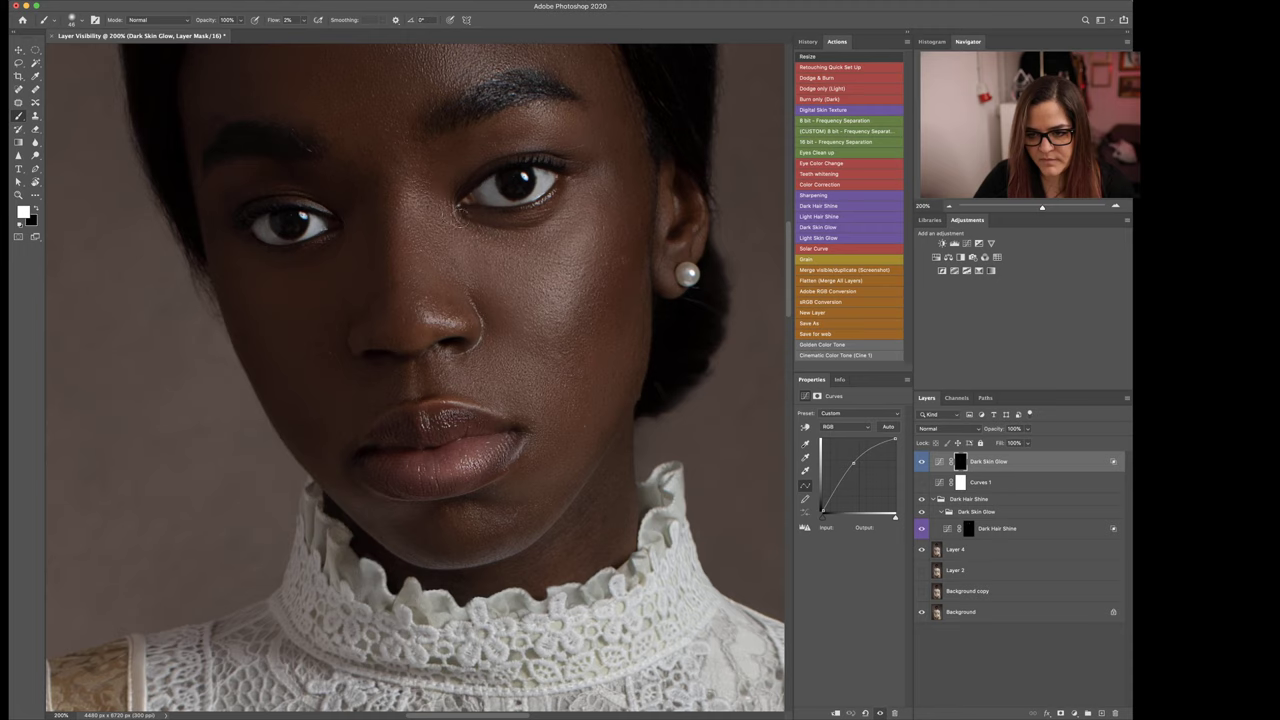
drag(570, 212, 582, 211)
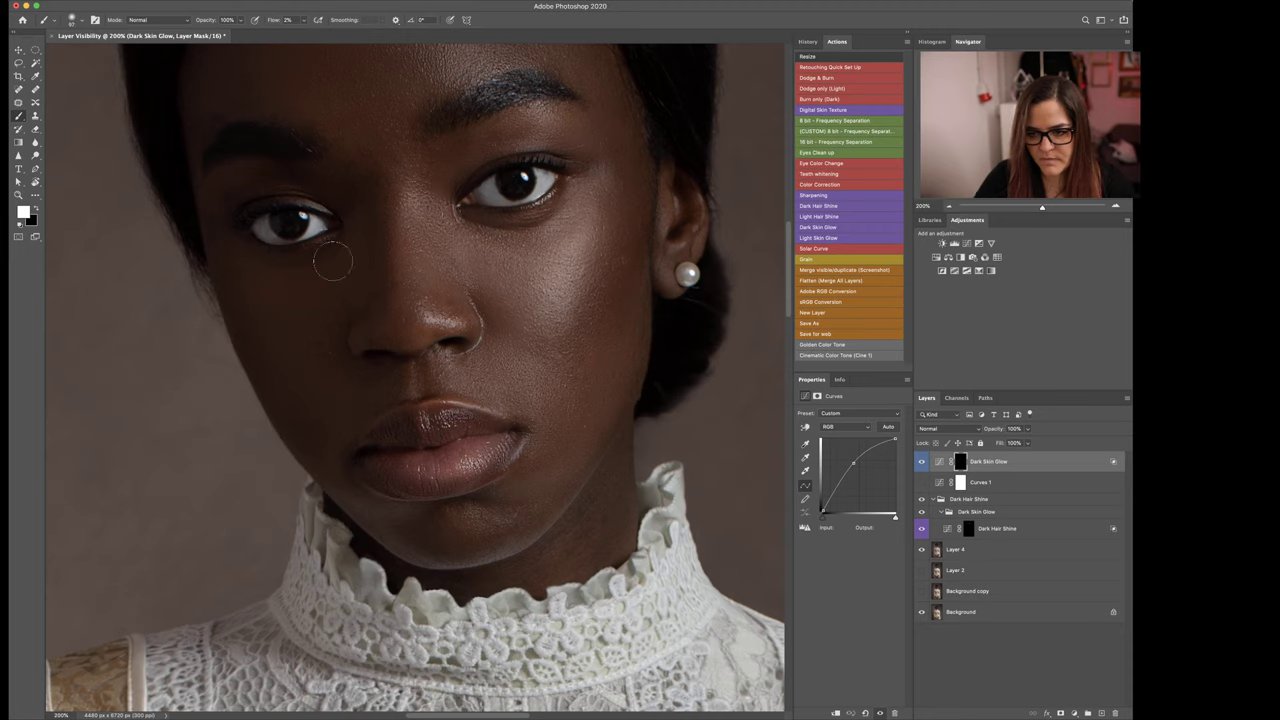
drag(518, 250, 526, 361)
drag(497, 148, 523, 152)
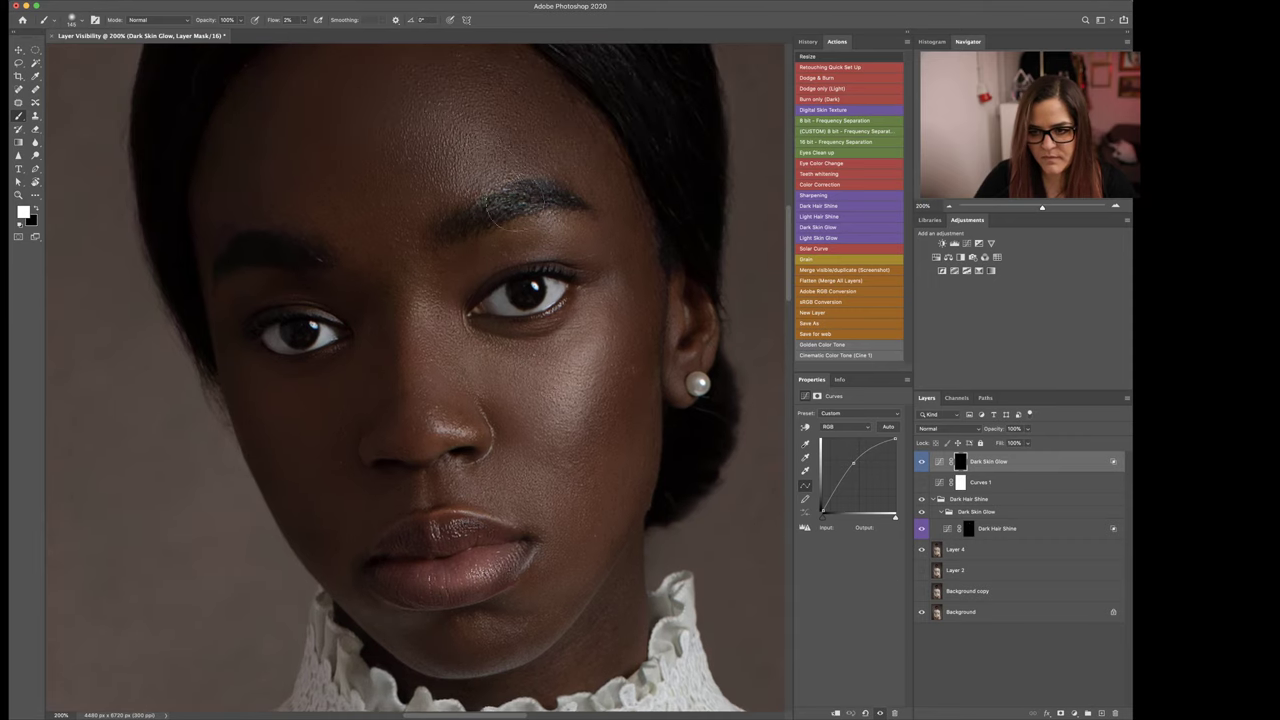
drag(449, 397, 393, 397)
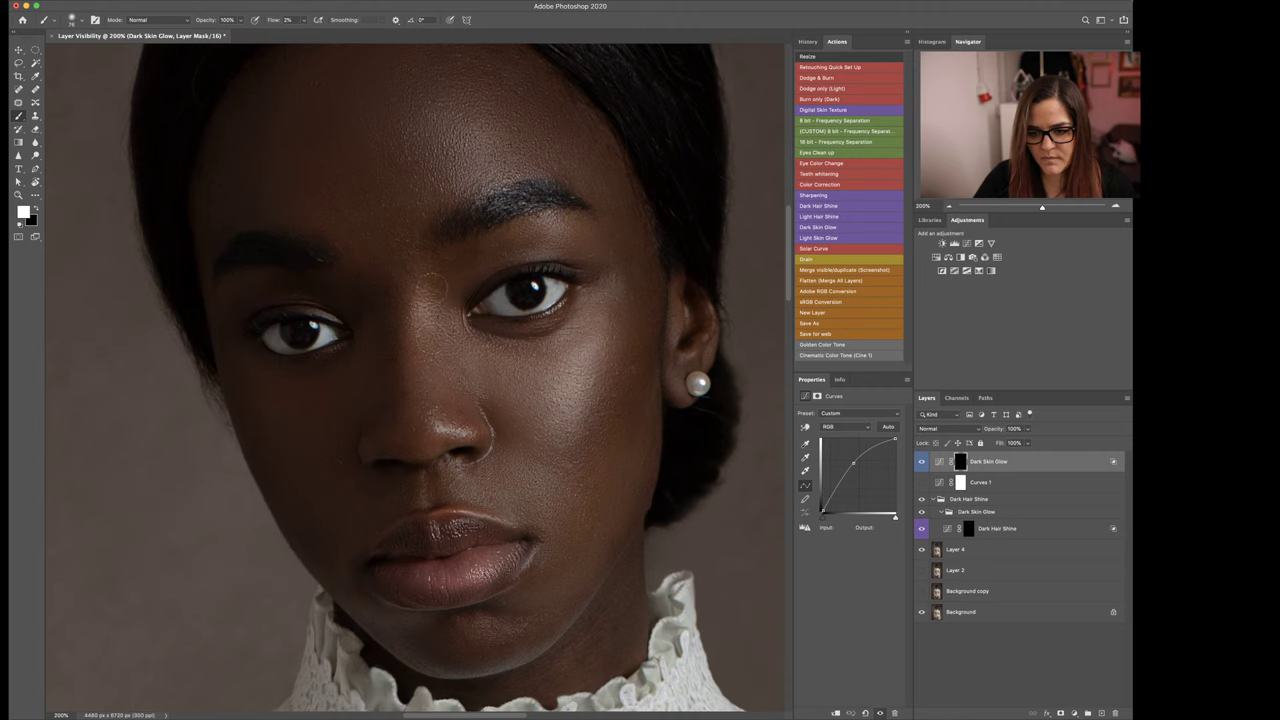
Step: Refine the facial glow at 66.67% zoom by brushing the mask over the cheek near the ear
key(super+minus)
key(super+minus)
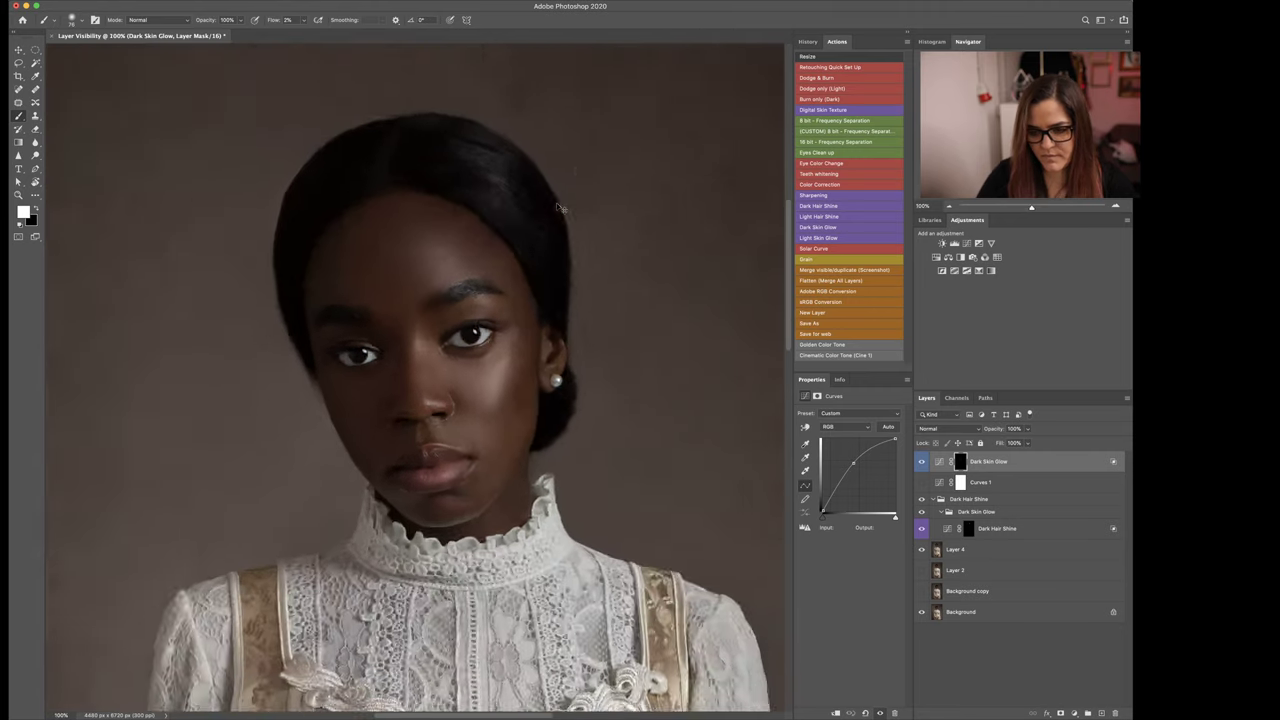
drag(488, 379, 509, 379)
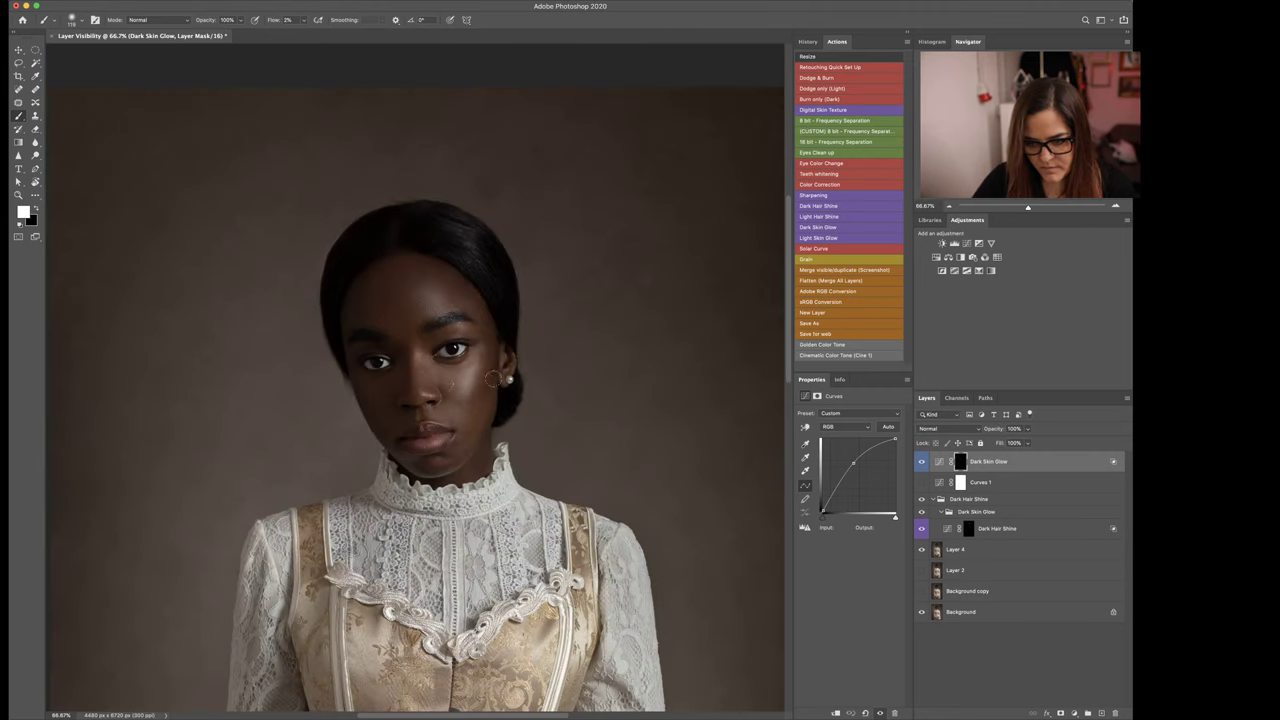
key(x)
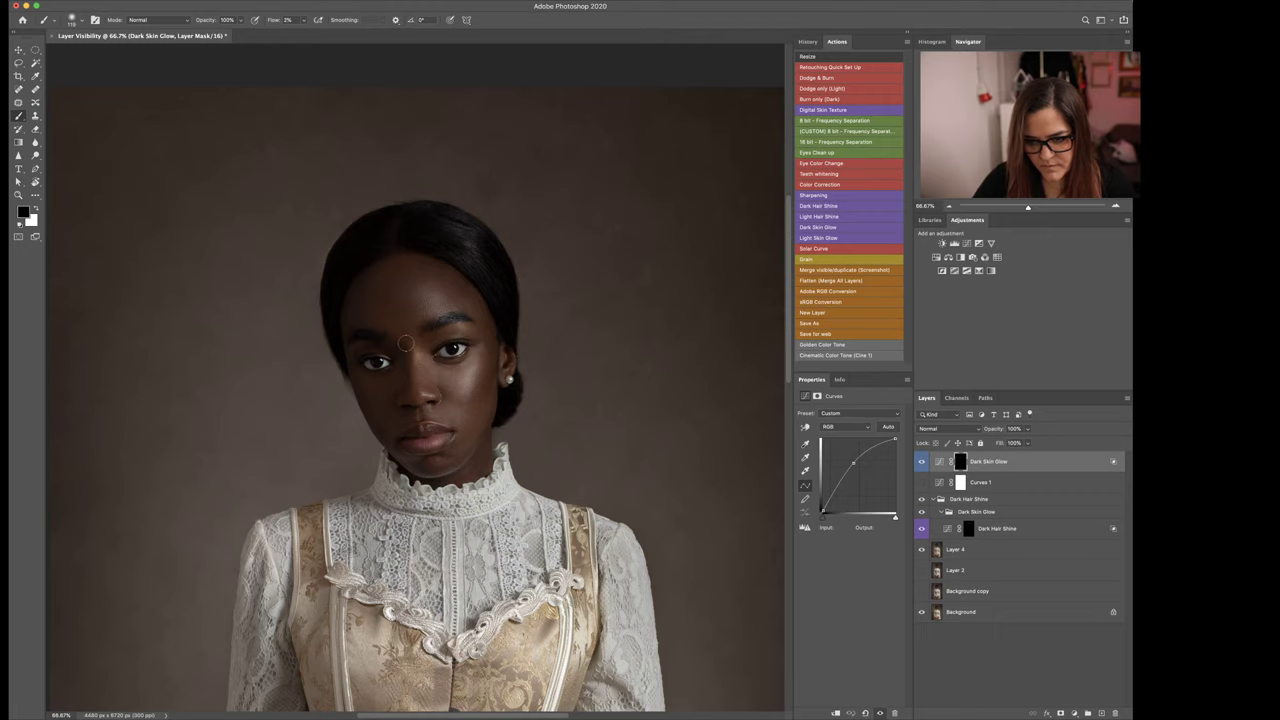
key(x)
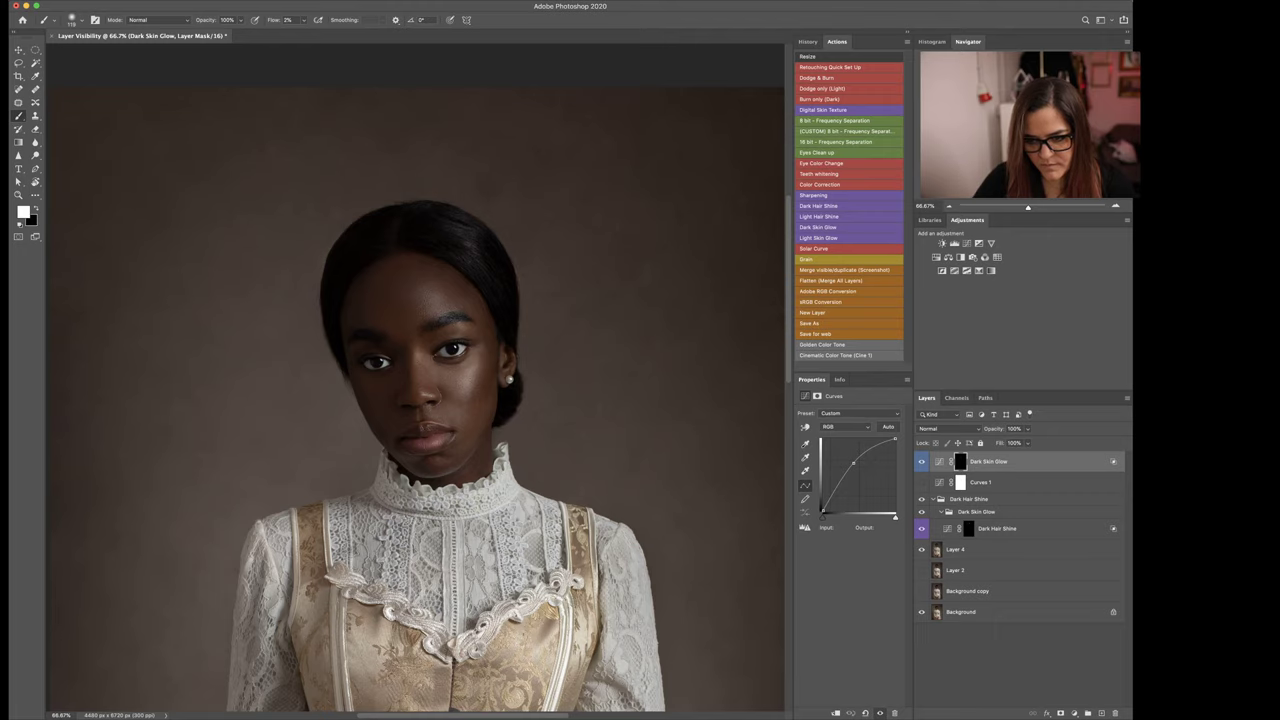
Step: Compare the full portrait with and without the Dark Skin Glow layer
key(super+minus)
key(super+minus)
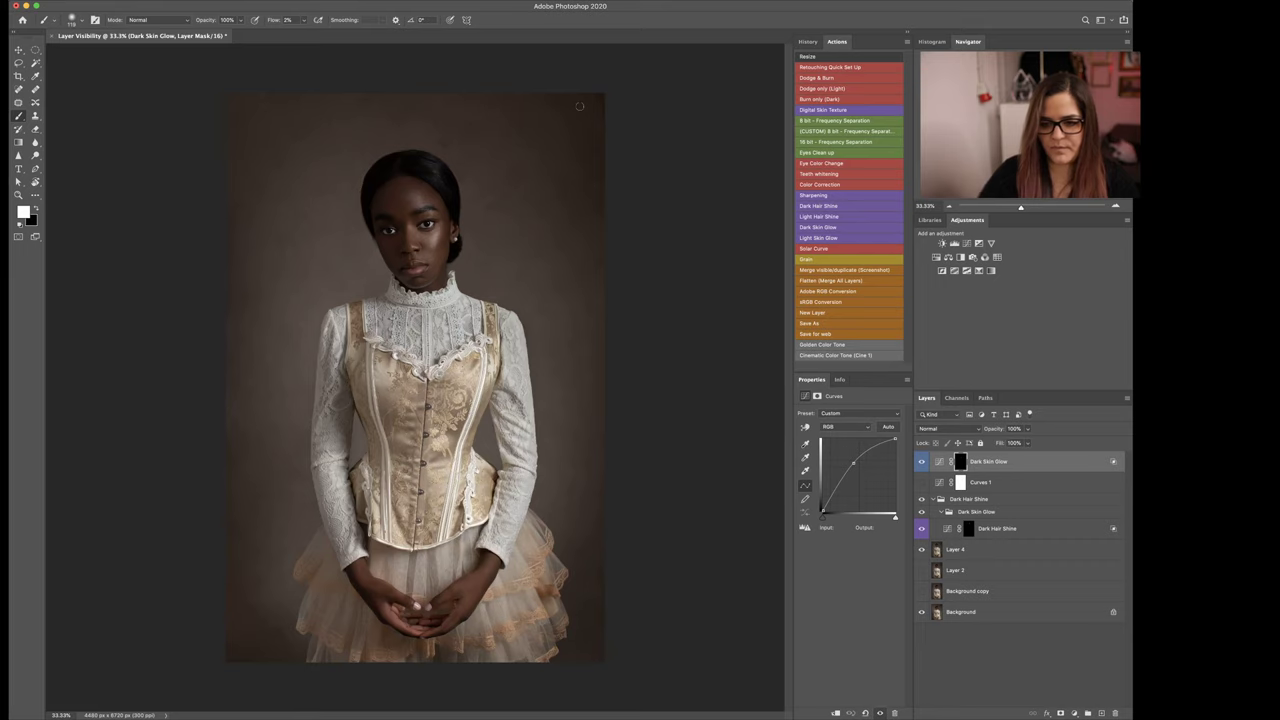
click(922, 463)
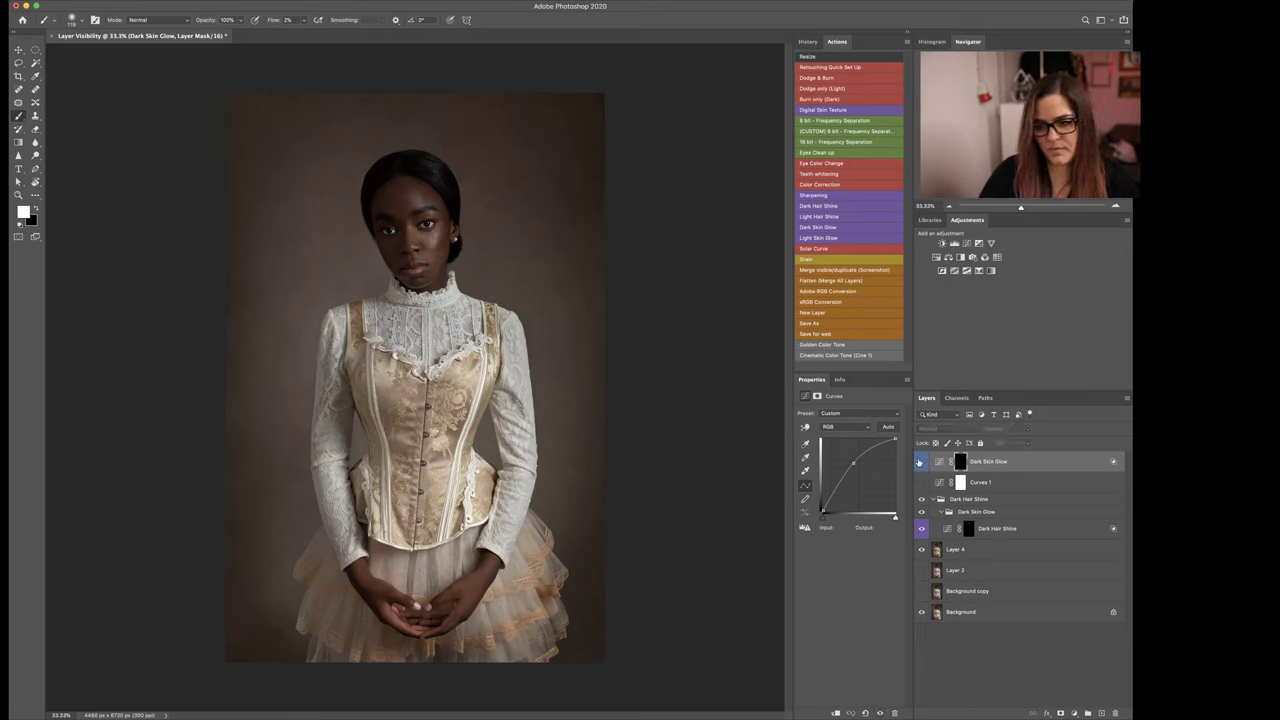
click(922, 464)
Step: Paint white on the Dark Skin Glow mask over the hands and check the effect by toggling the layer's visibility
key(x)
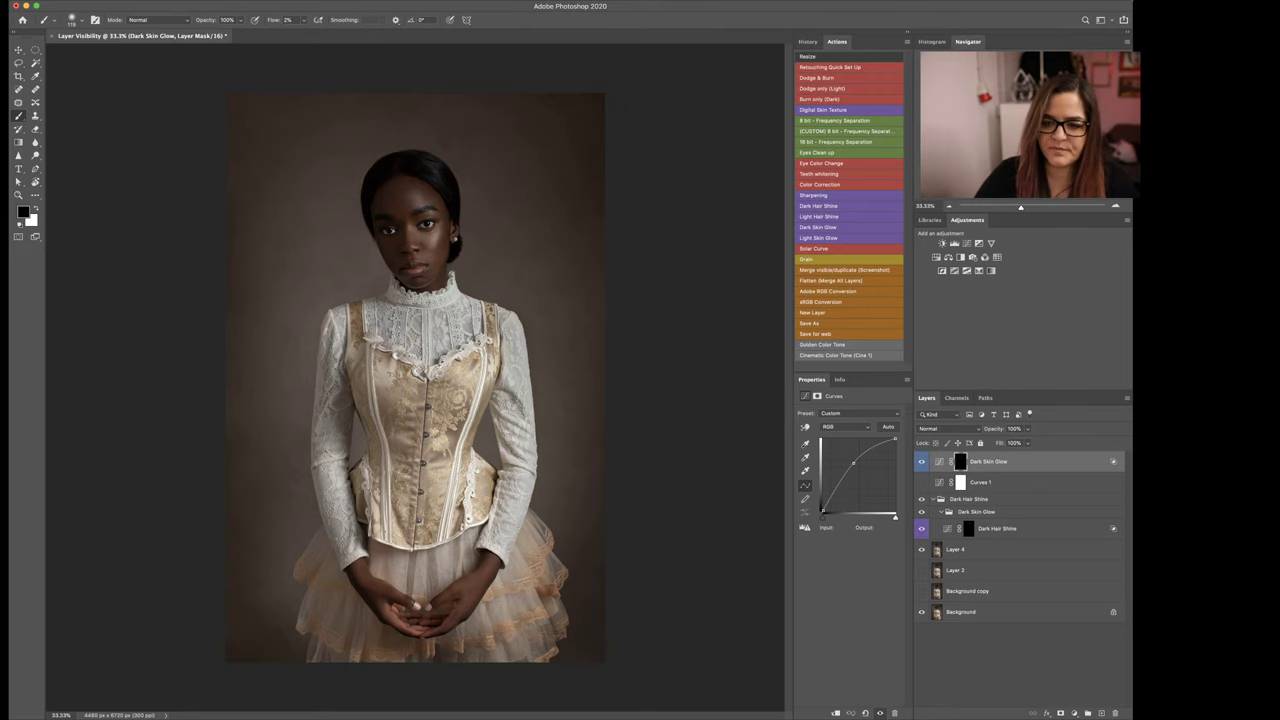
key(z)
drag(419, 273, 422, 276)
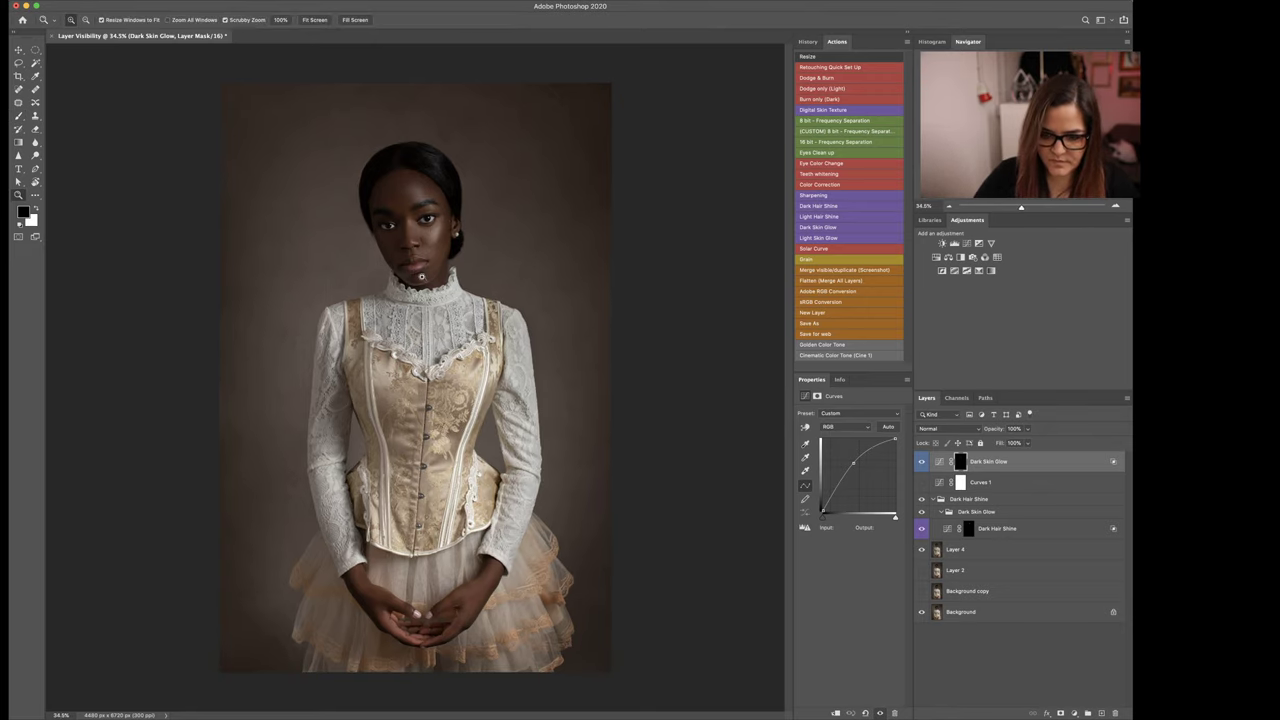
key(b)
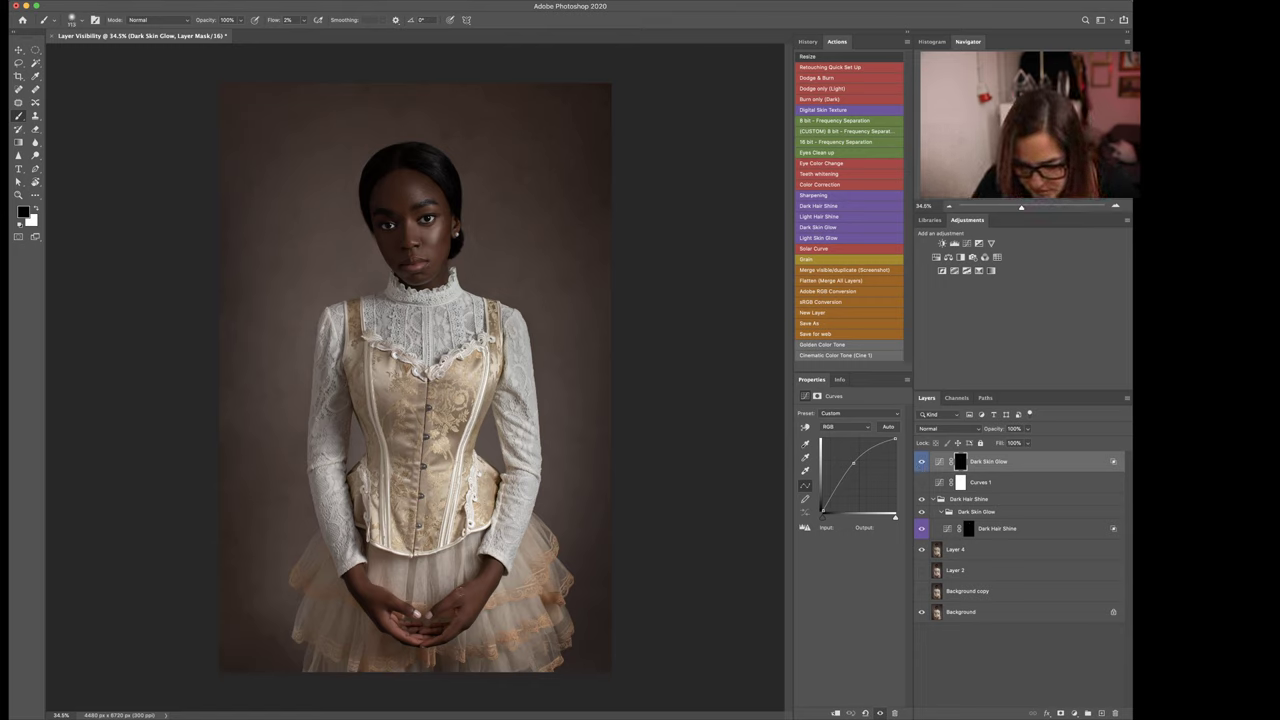
key(x)
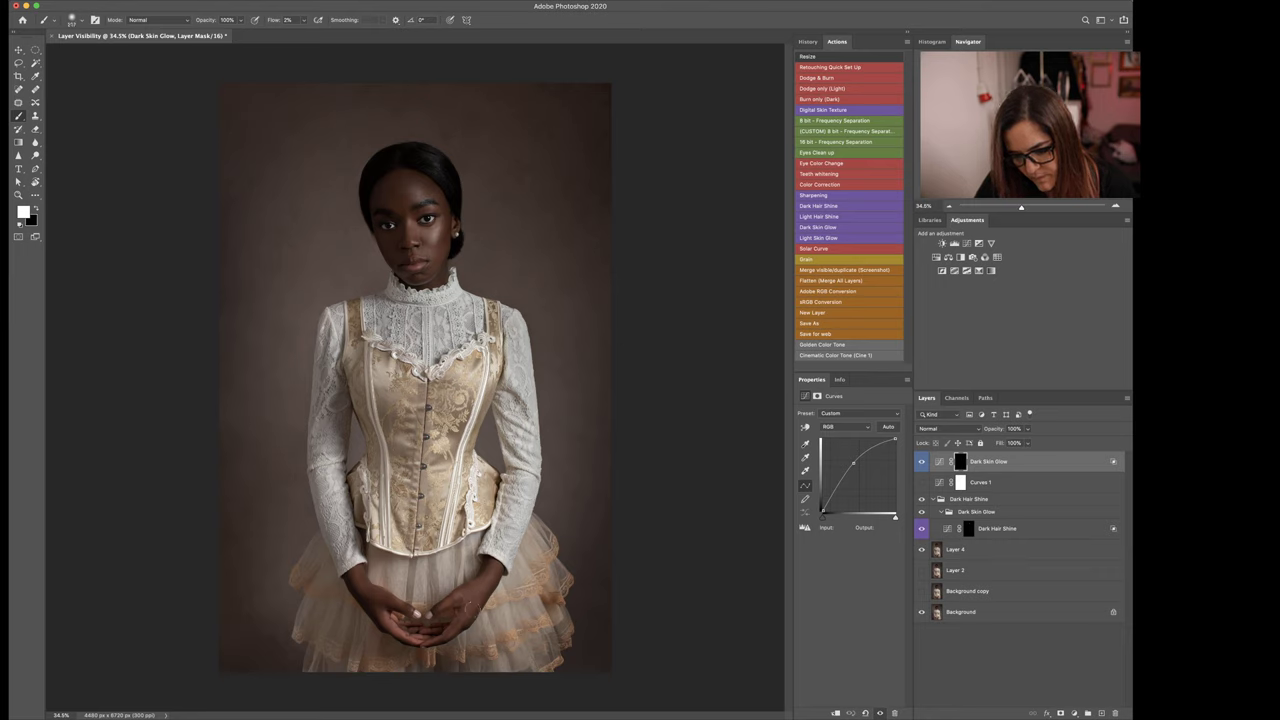
drag(381, 599, 370, 599)
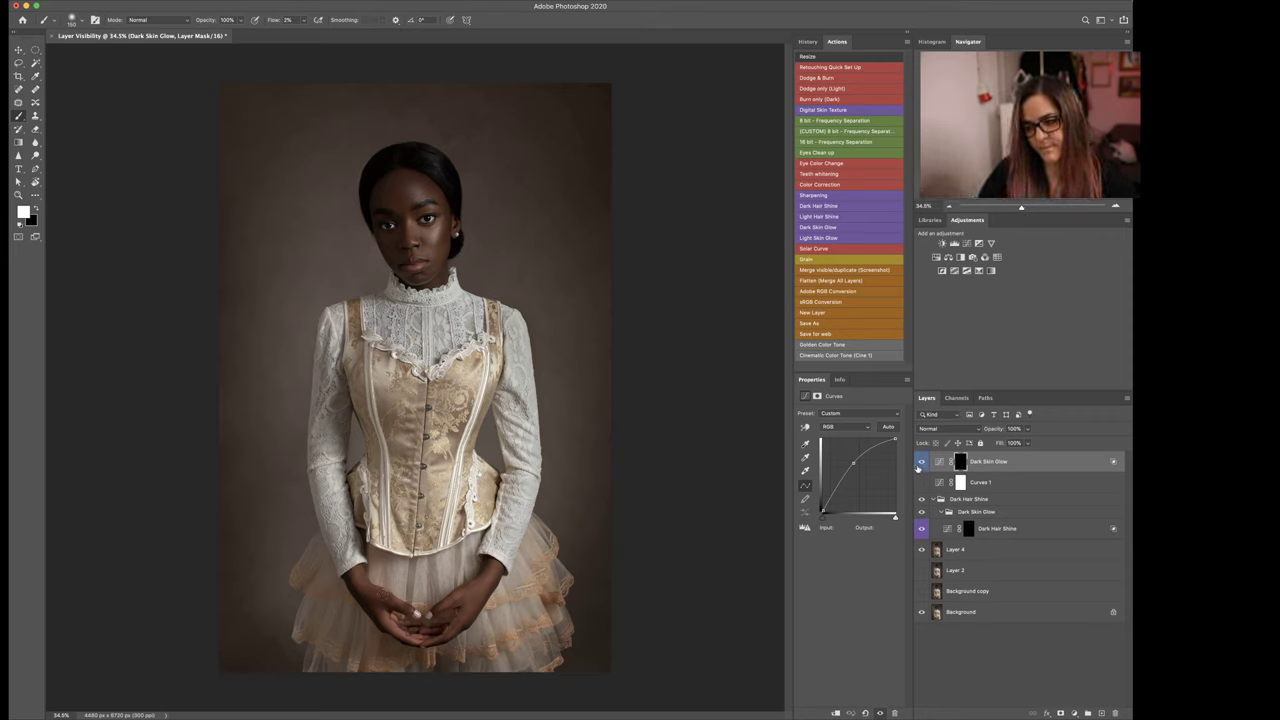
click(921, 462)
click(921, 464)
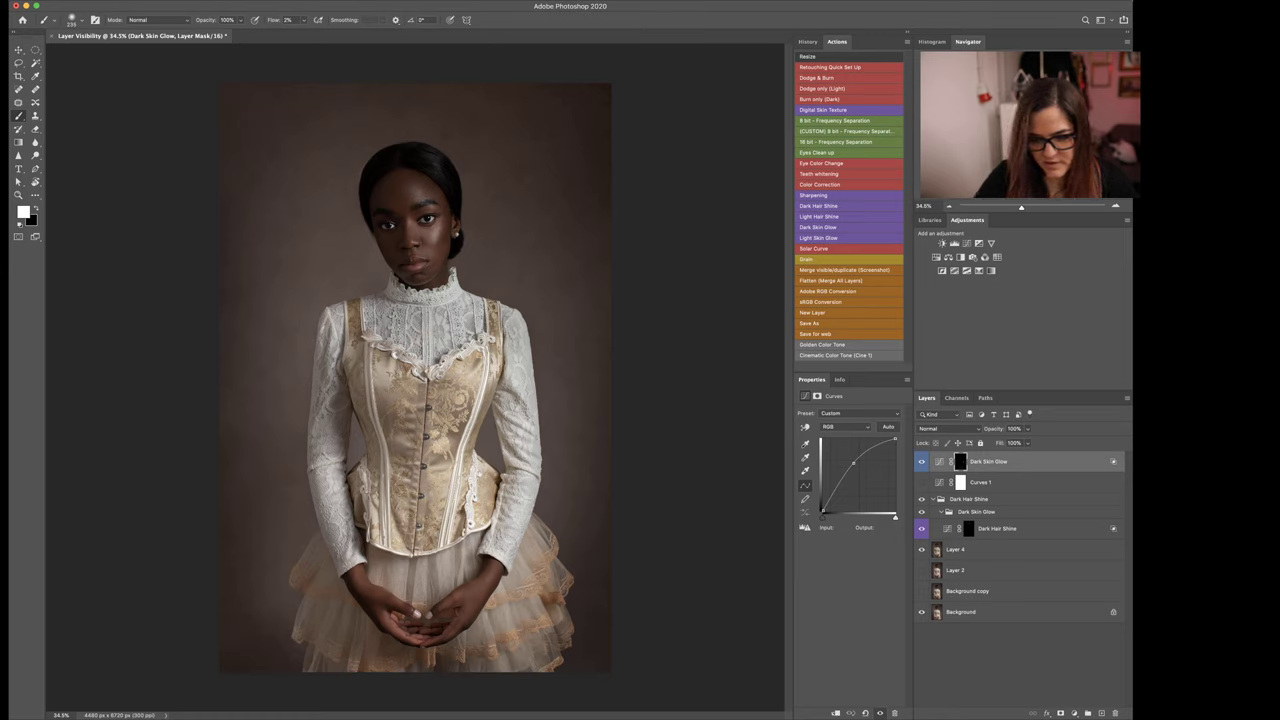
Step: Brush glow onto the bodice, skirt and lace collar with a larger white brush at 2% flow on the same mask
drag(384, 389, 392, 389)
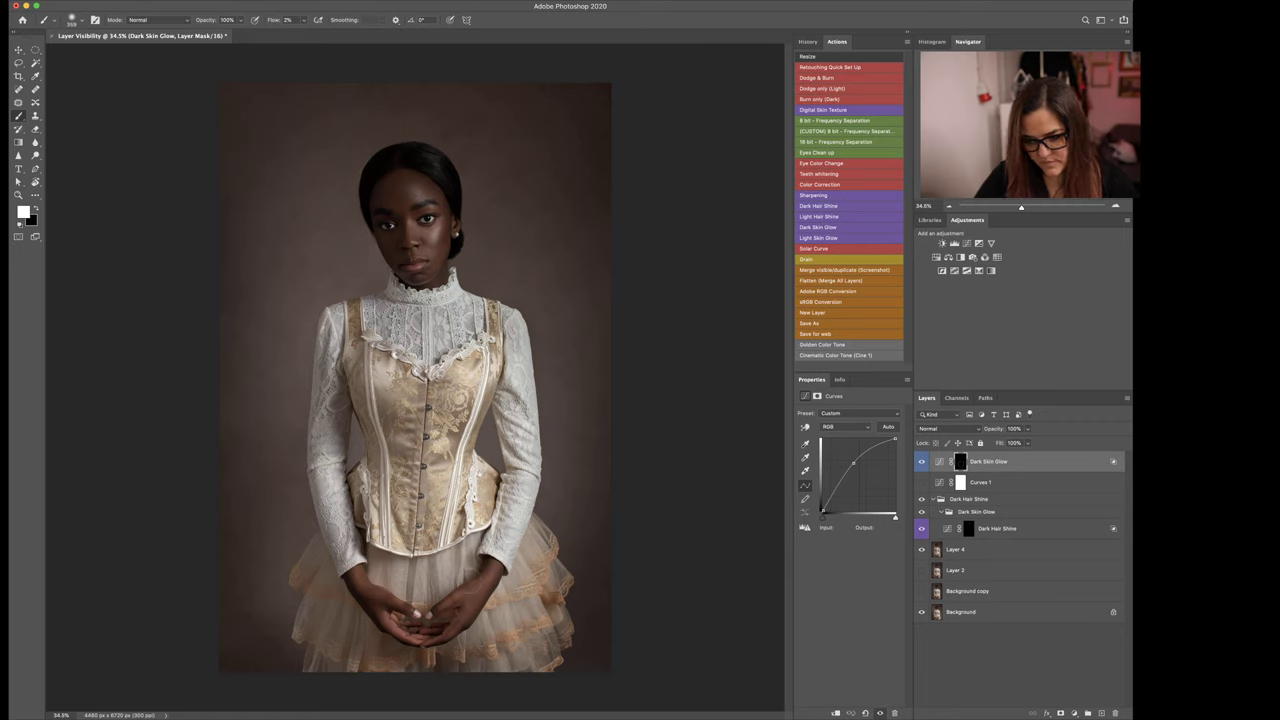
click(446, 574)
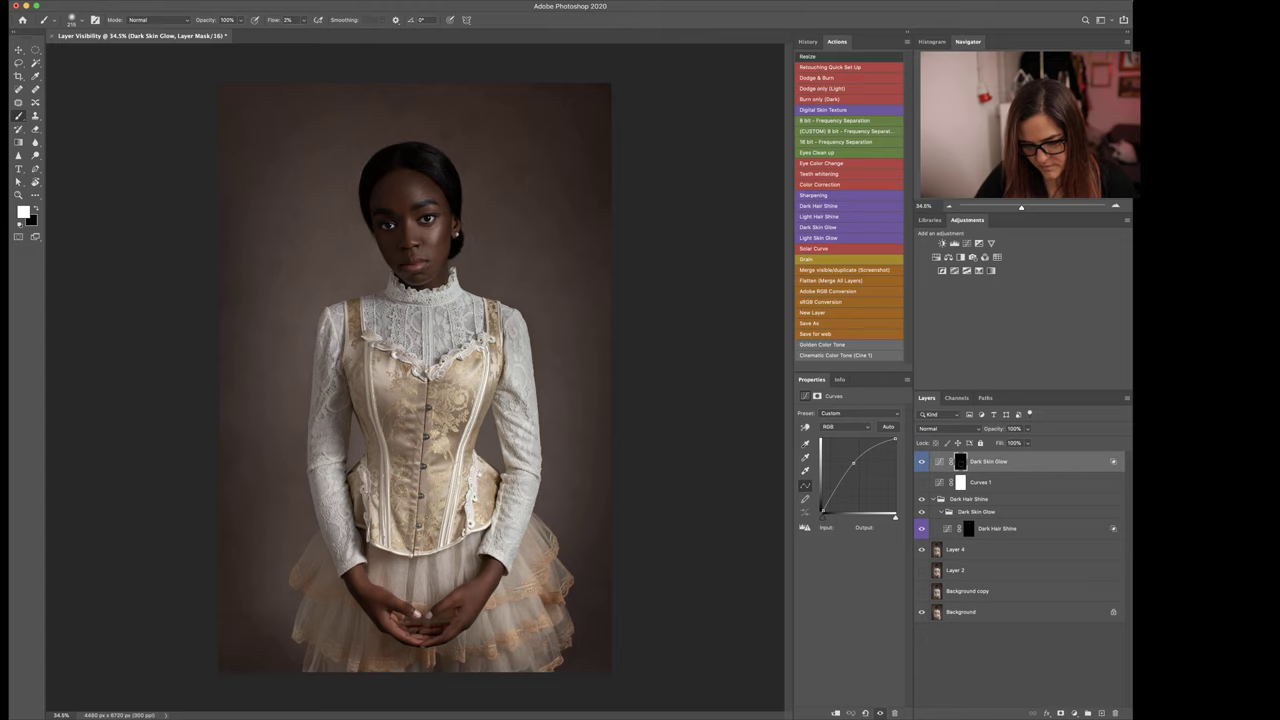
click(295, 652)
click(320, 658)
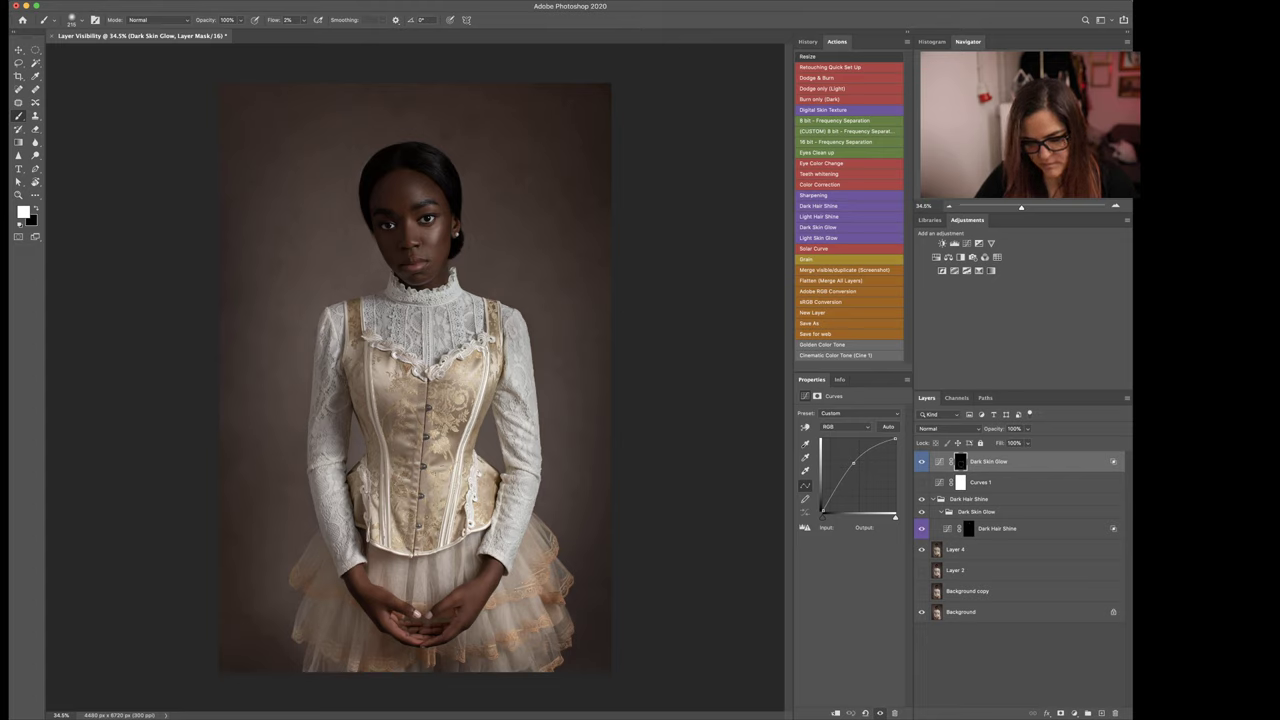
drag(427, 287, 434, 287)
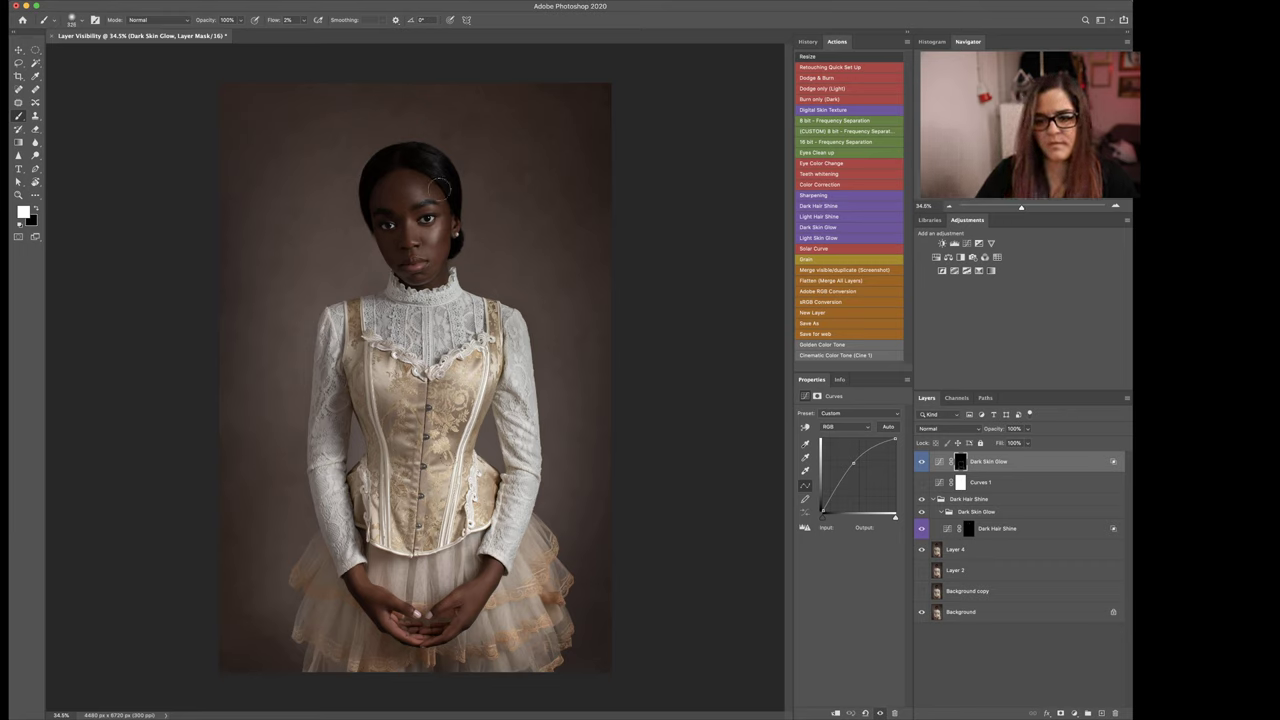
Step: Toggle the Dark Skin Glow layer's visibility repeatedly to judge the glow on skin and clothing, leaving the layer visible
click(920, 463)
click(920, 463)
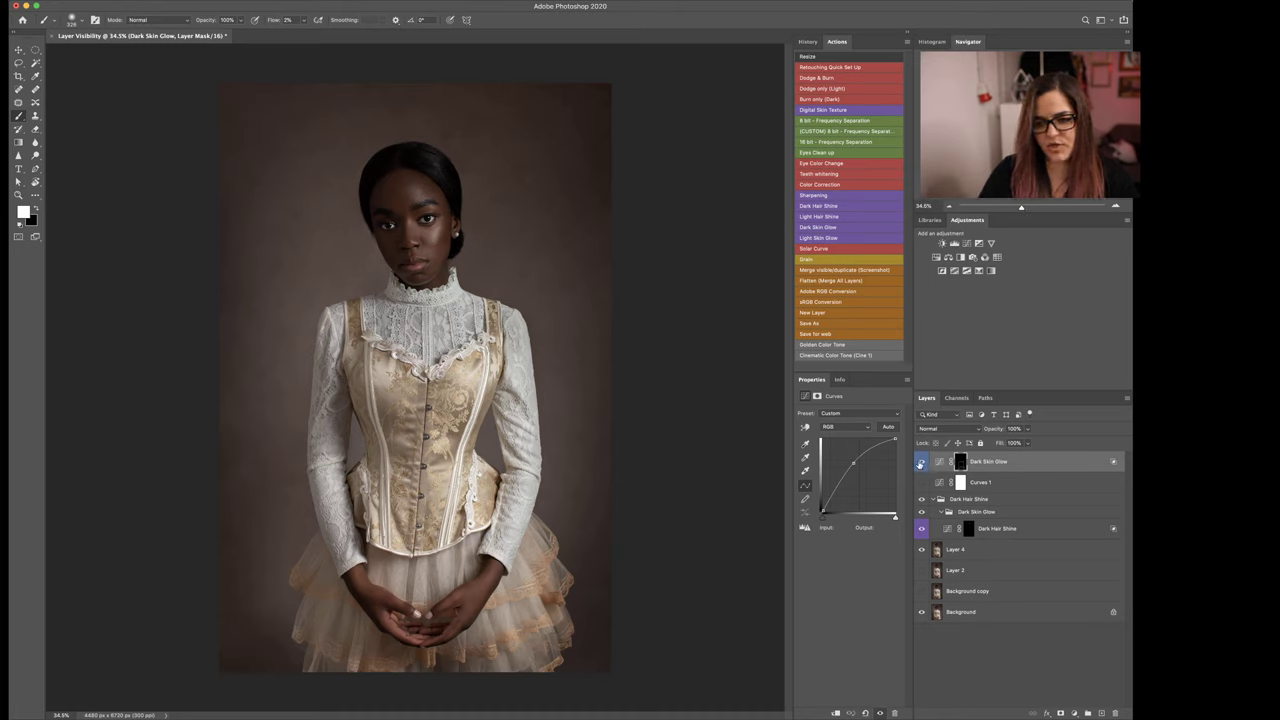
click(920, 463)
click(920, 463)
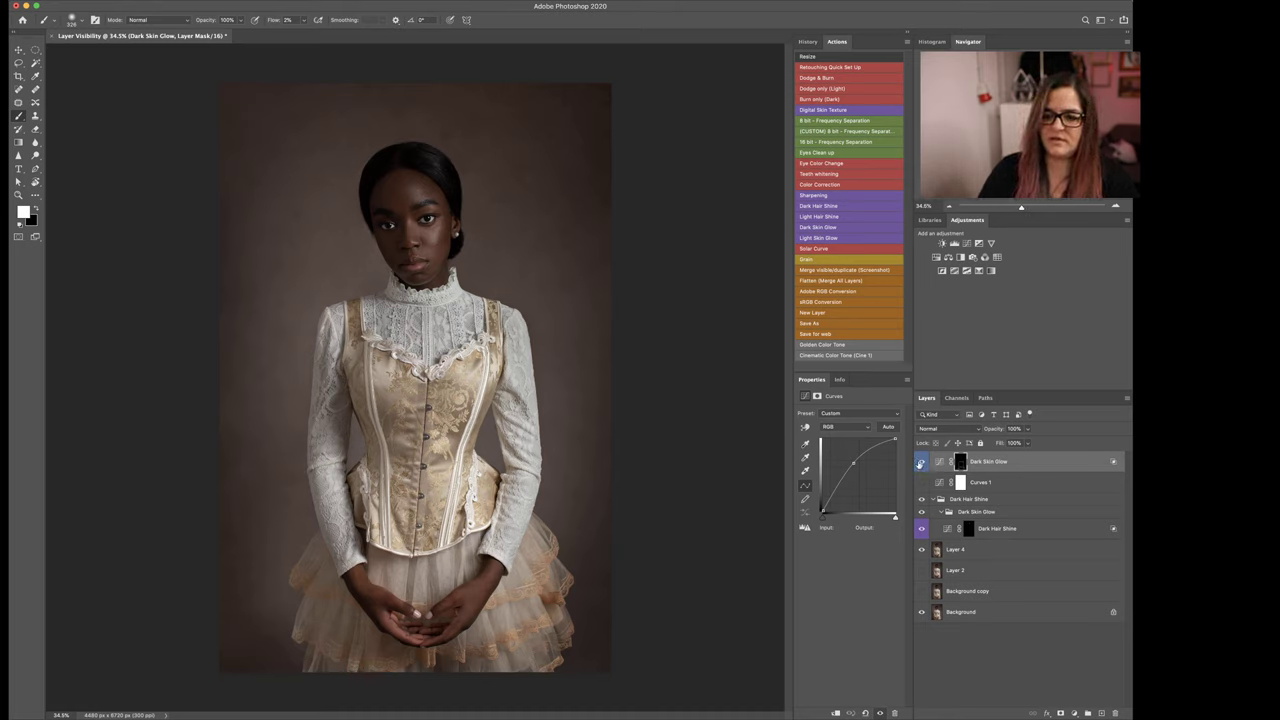
click(920, 463)
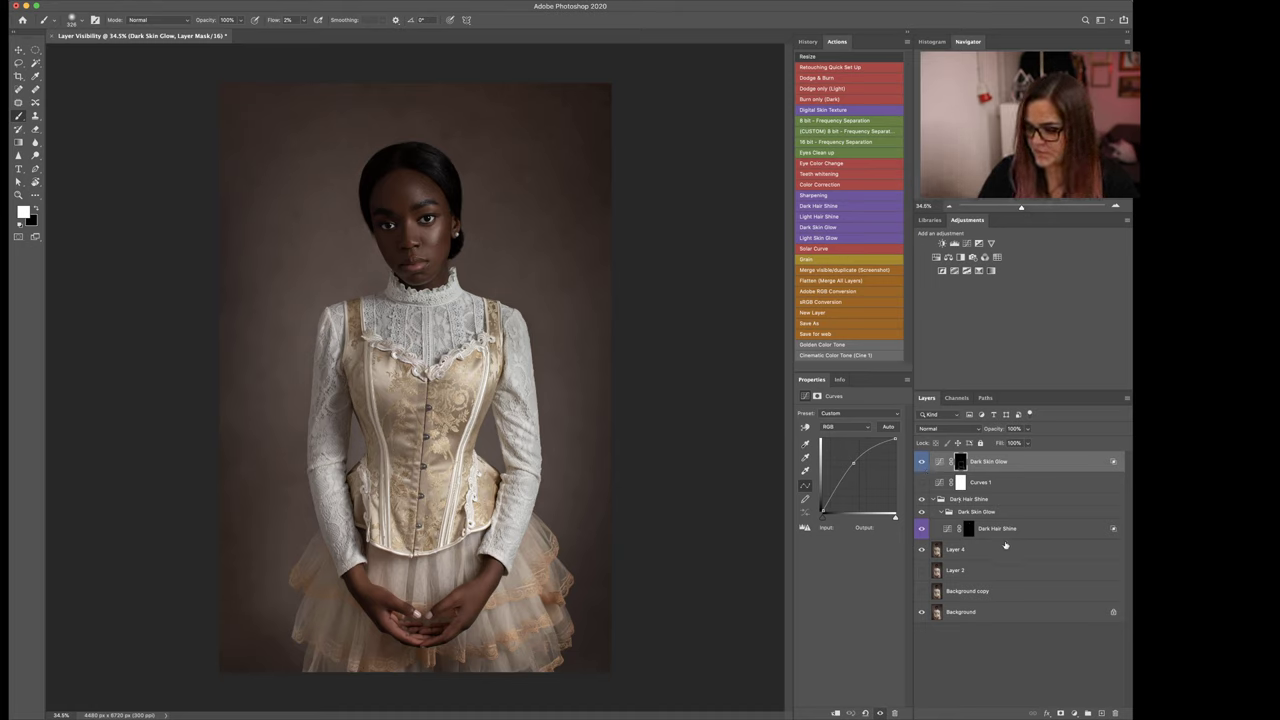
Step: Merge the layers from Dark Skin Glow down through Layer 4 into one layer and compare the result with the original
shift+click(1005, 537)
shift+click(1008, 550)
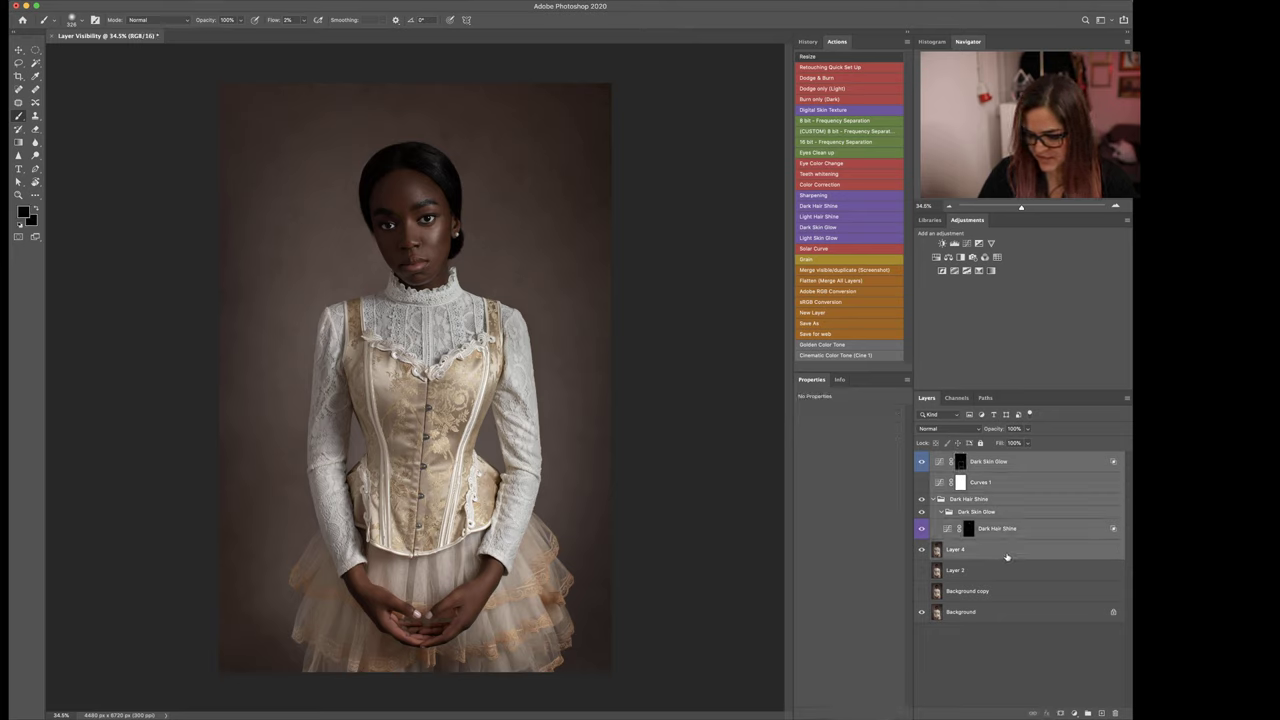
key(ctrl+e)
click(922, 463)
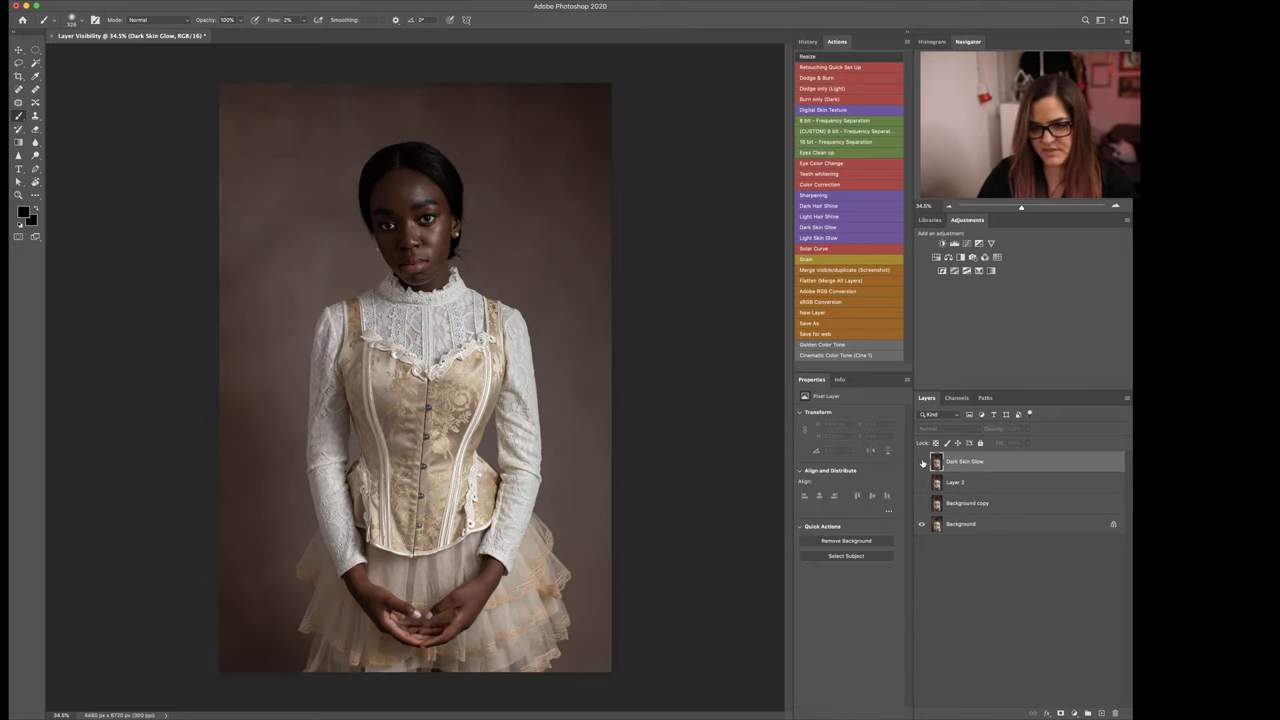
click(922, 463)
click(922, 463)
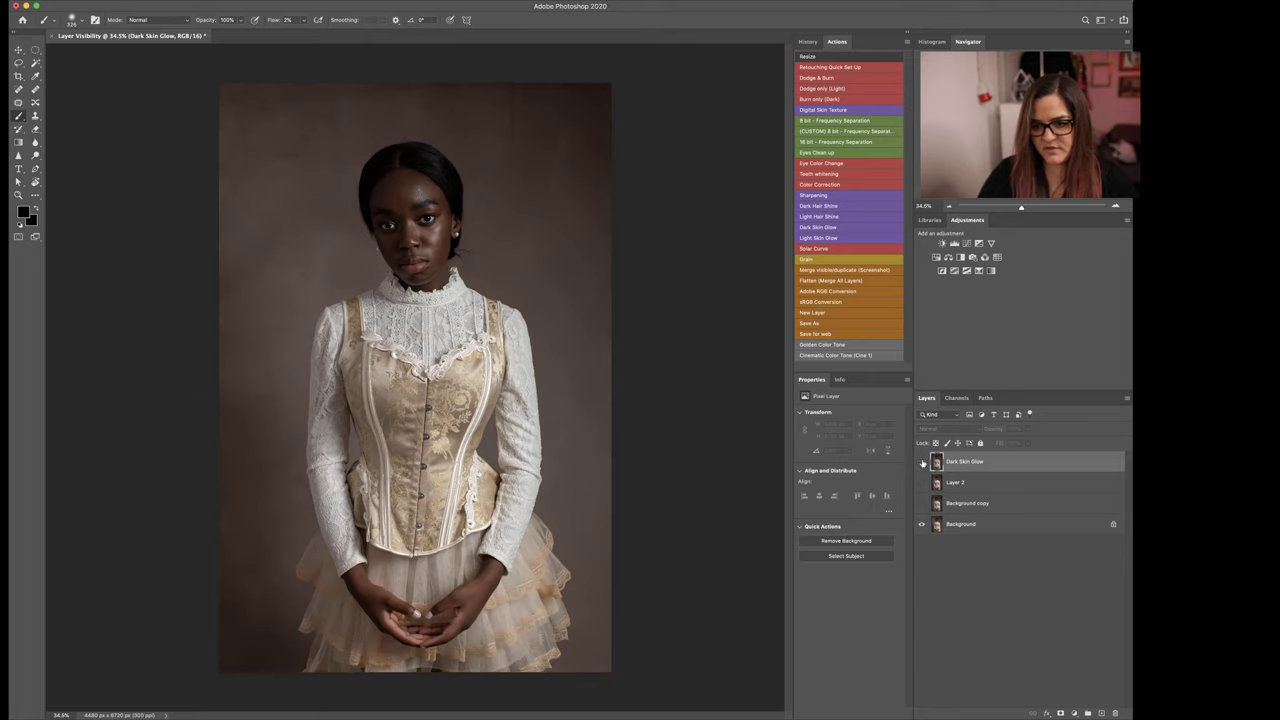
click(922, 463)
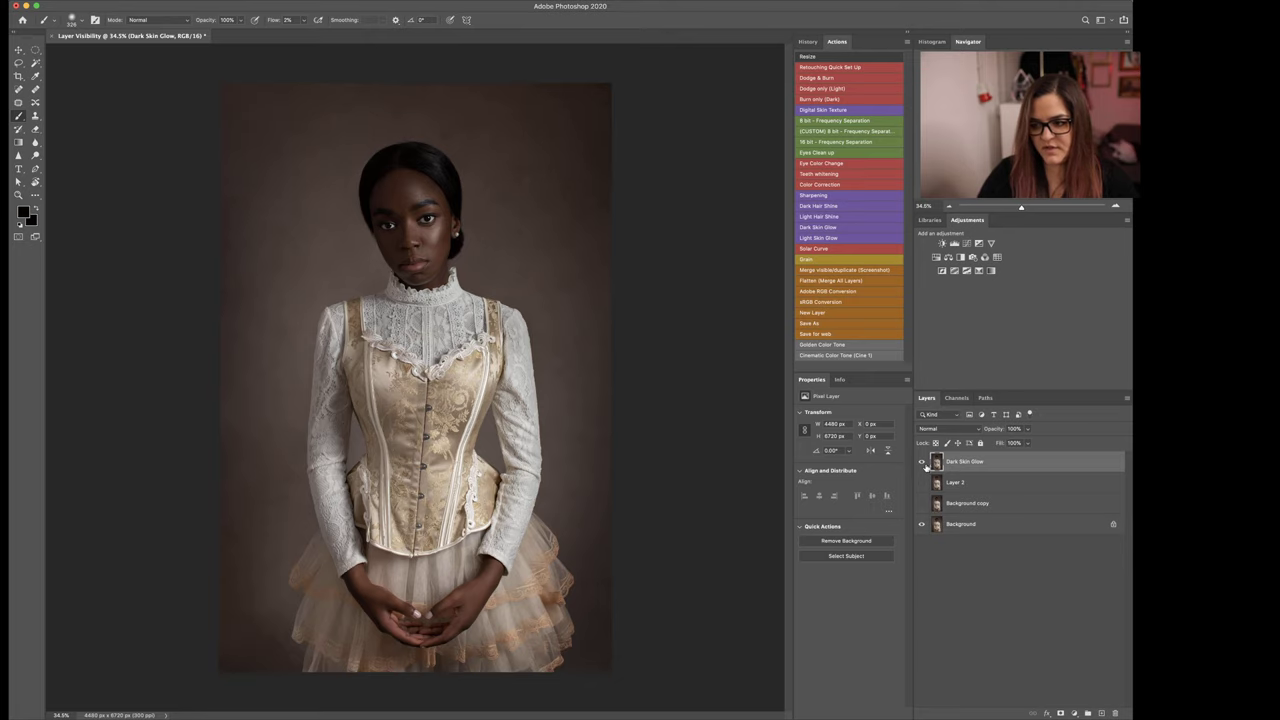
Step: Run the Grain action and inspect the face at 200% zoom with and without the Grain layer
click(830, 263)
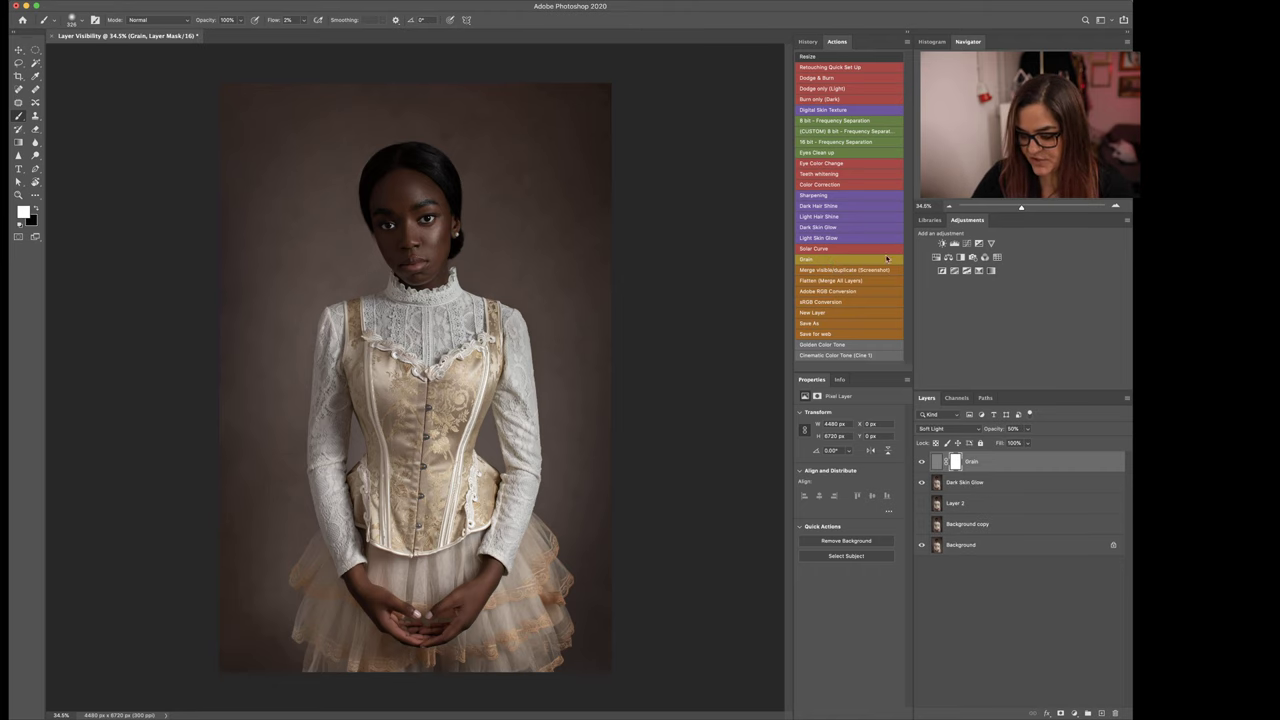
key(super+plus)
key(super+plus)
drag(527, 170, 553, 360)
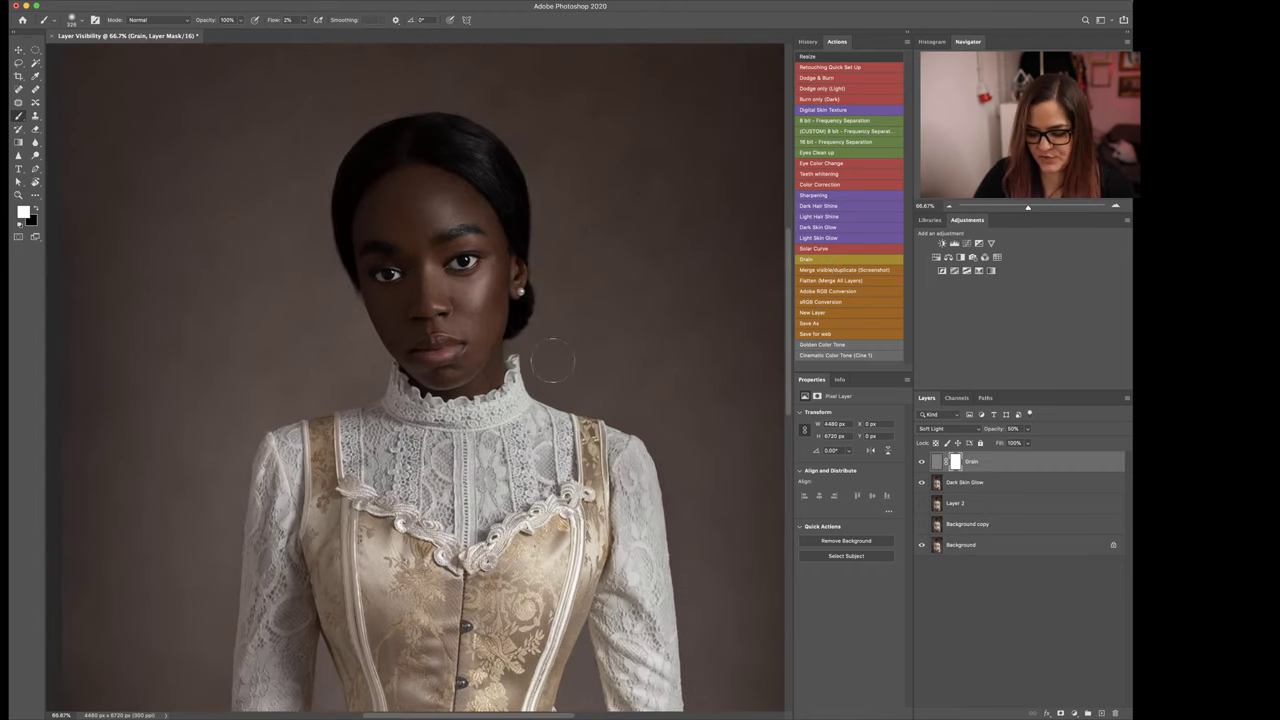
key(super+equal)
key(super+equal)
scroll(605, 420, up, 3)
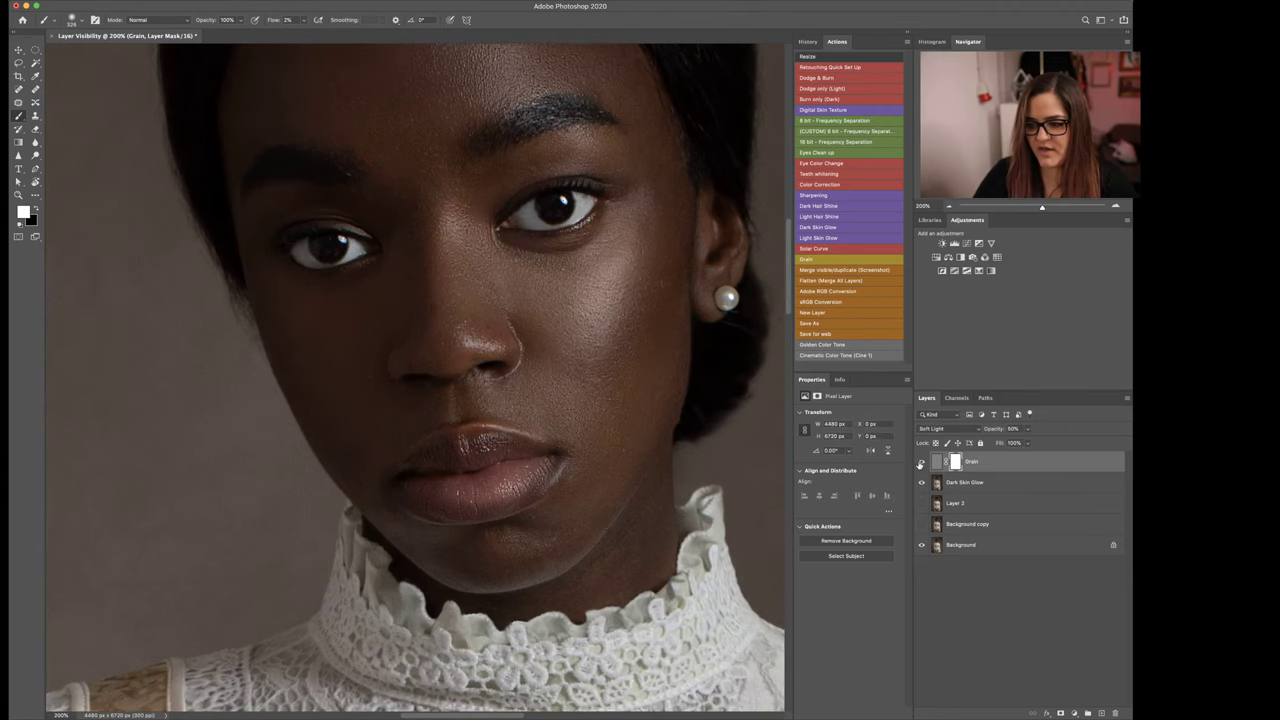
click(921, 463)
click(921, 463)
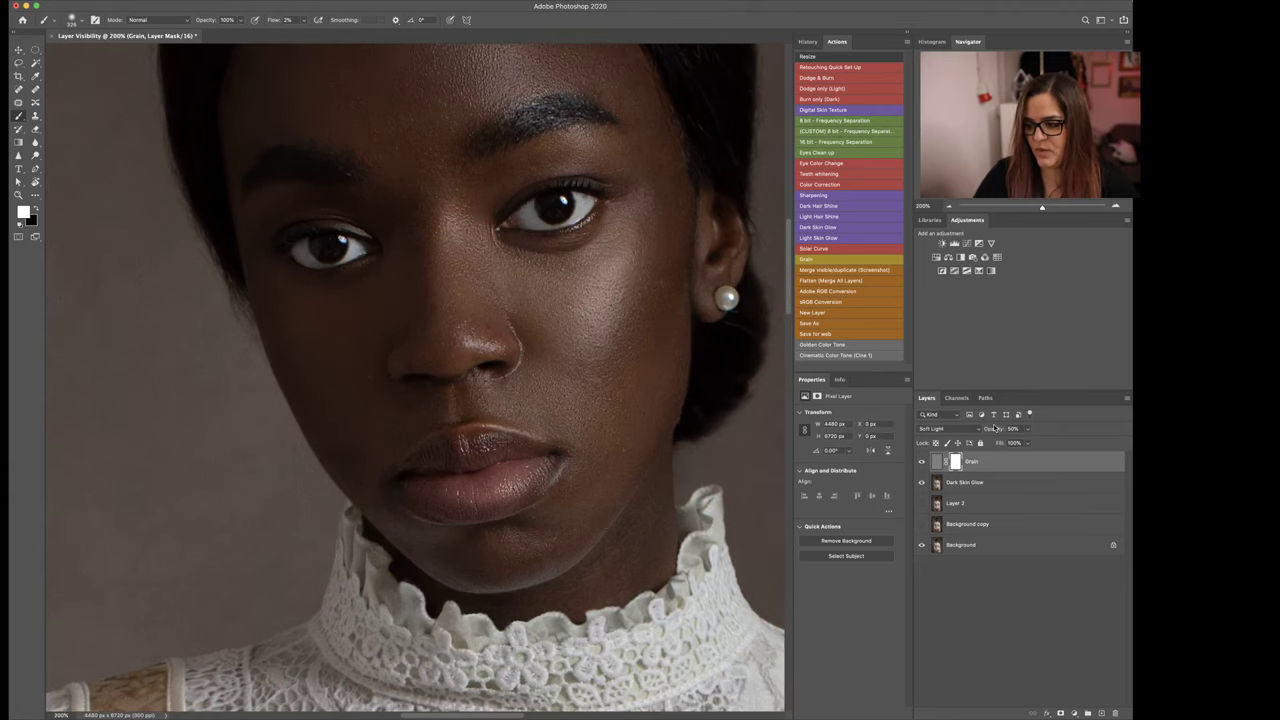
Step: Try the Grain layer at 100% opacity and judge the texture on the face at several zoom levels
drag(994, 430, 1017, 431)
text(100)
key(Return)
drag(1125, 434, 1124, 433)
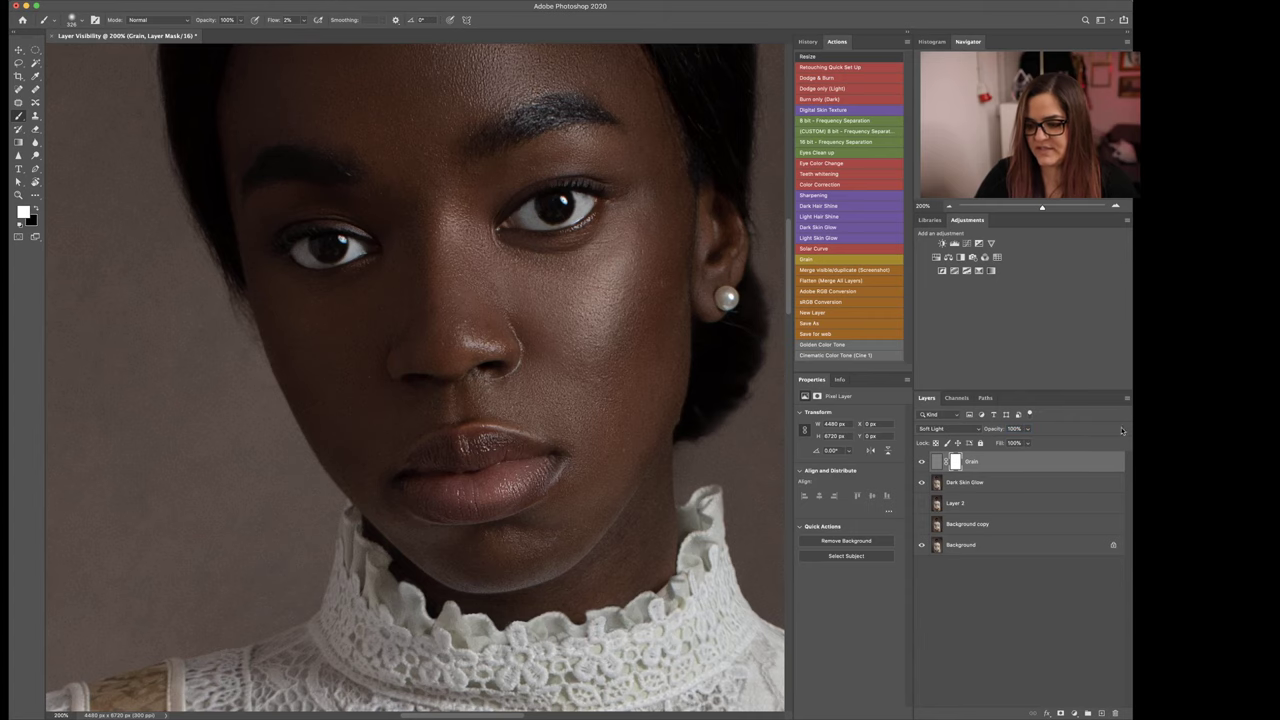
key(super+minus)
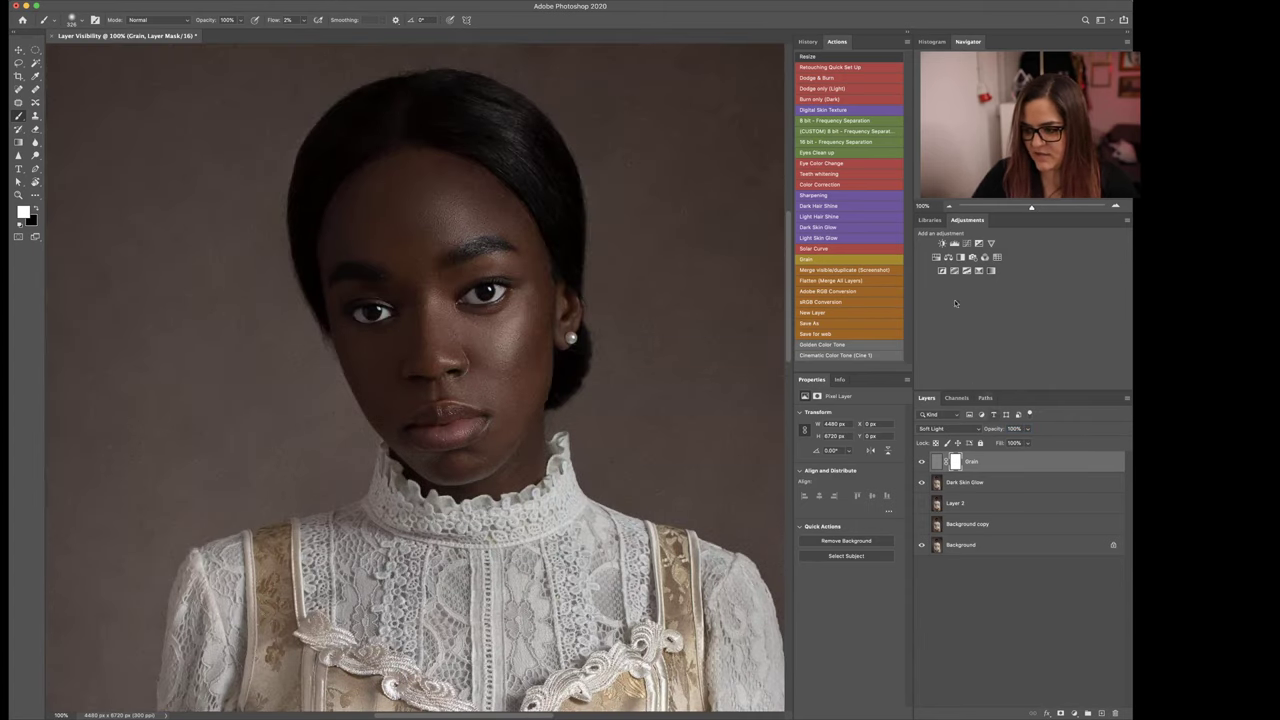
key(super+minus)
key(super+minus)
key(super+plus)
key(super+plus)
key(super+plus)
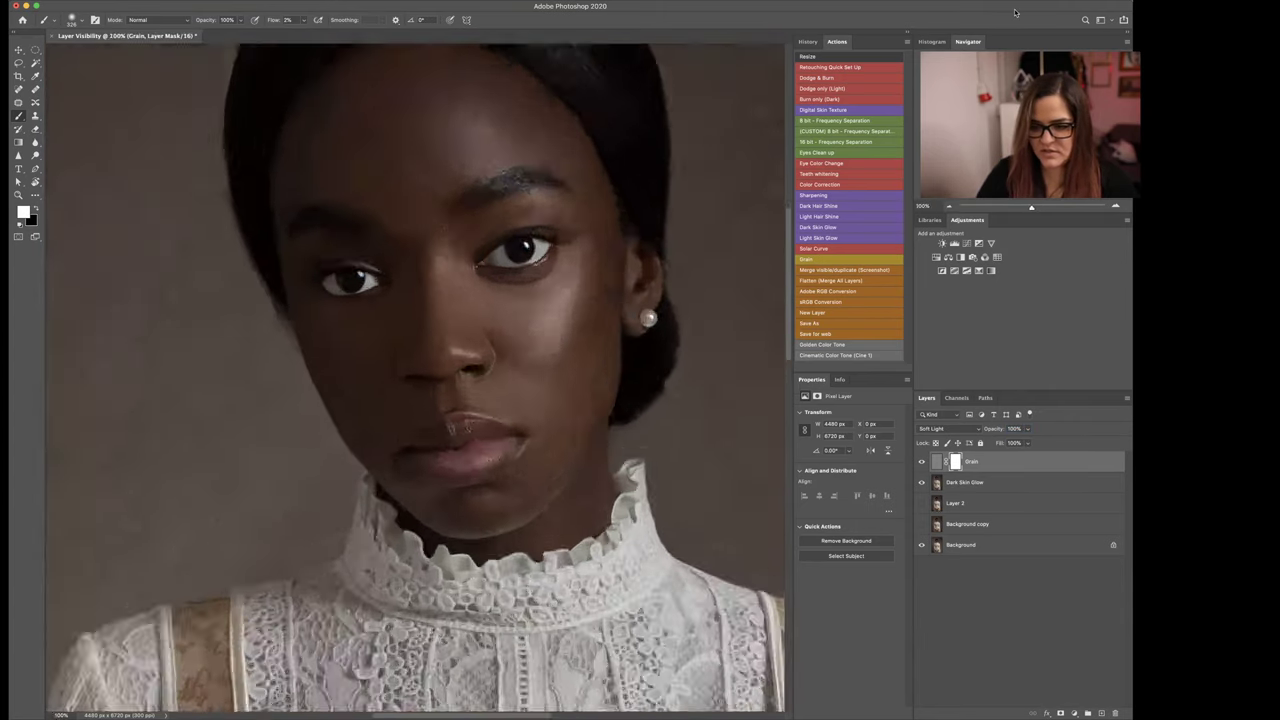
key(super+plus)
Step: Set the Grain layer's opacity to 50% and compare the face and backdrop with the grain on and off
mouse_move(991, 434)
mouse_down()
mouse_move(959, 440)
mouse_move(970, 443)
mouse_up()
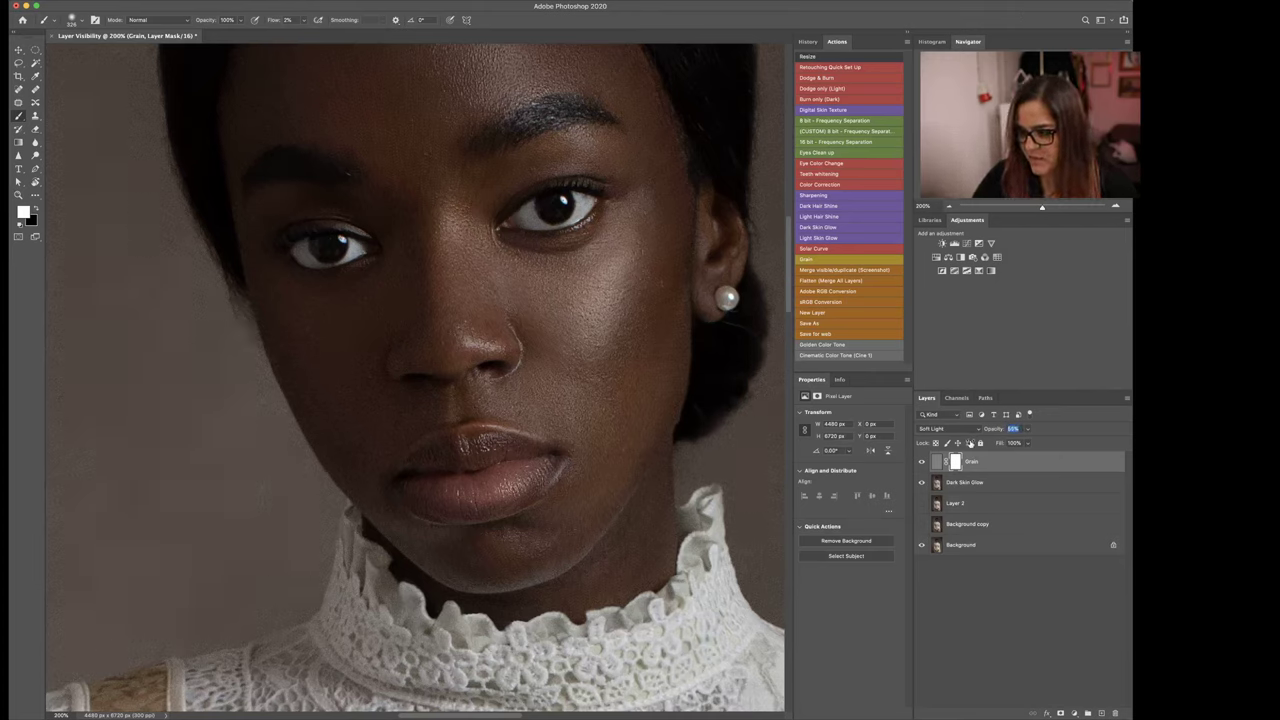
drag(968, 445, 995, 430)
click(922, 462)
click(922, 462)
scroll(705, 420, right, 10)
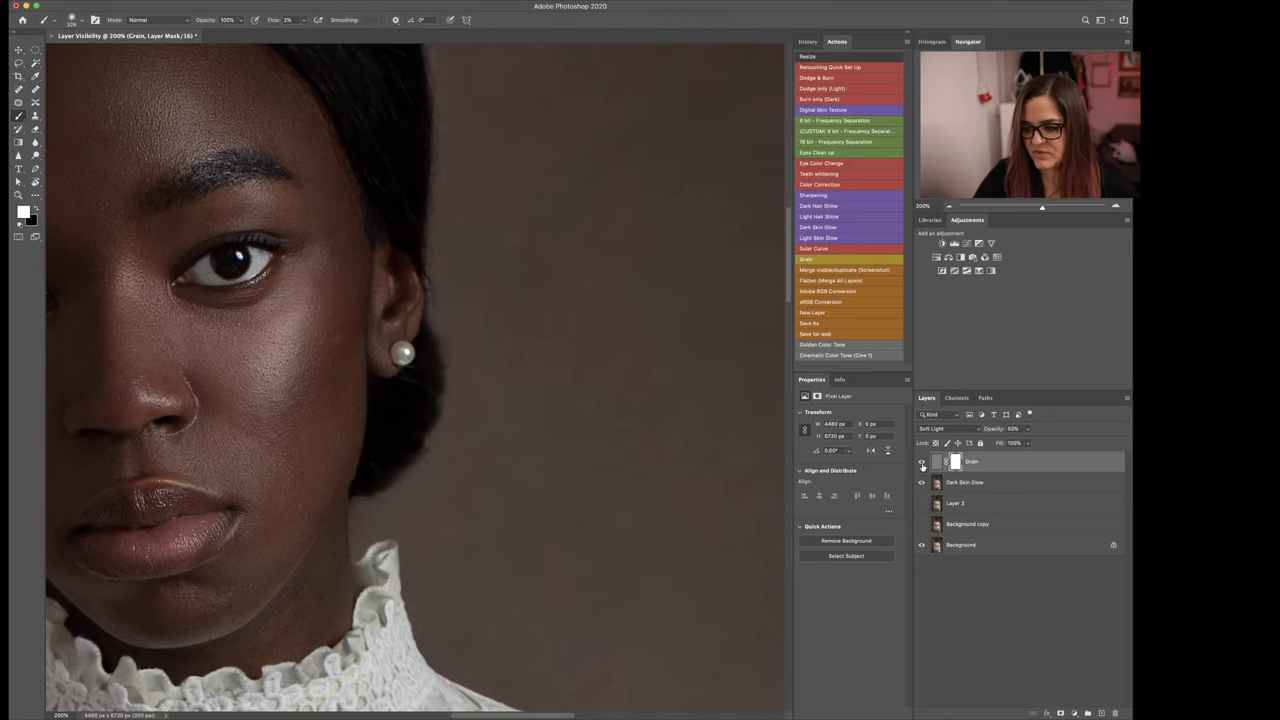
click(922, 465)
click(922, 465)
drag(373, 482, 640, 528)
drag(663, 334, 611, 363)
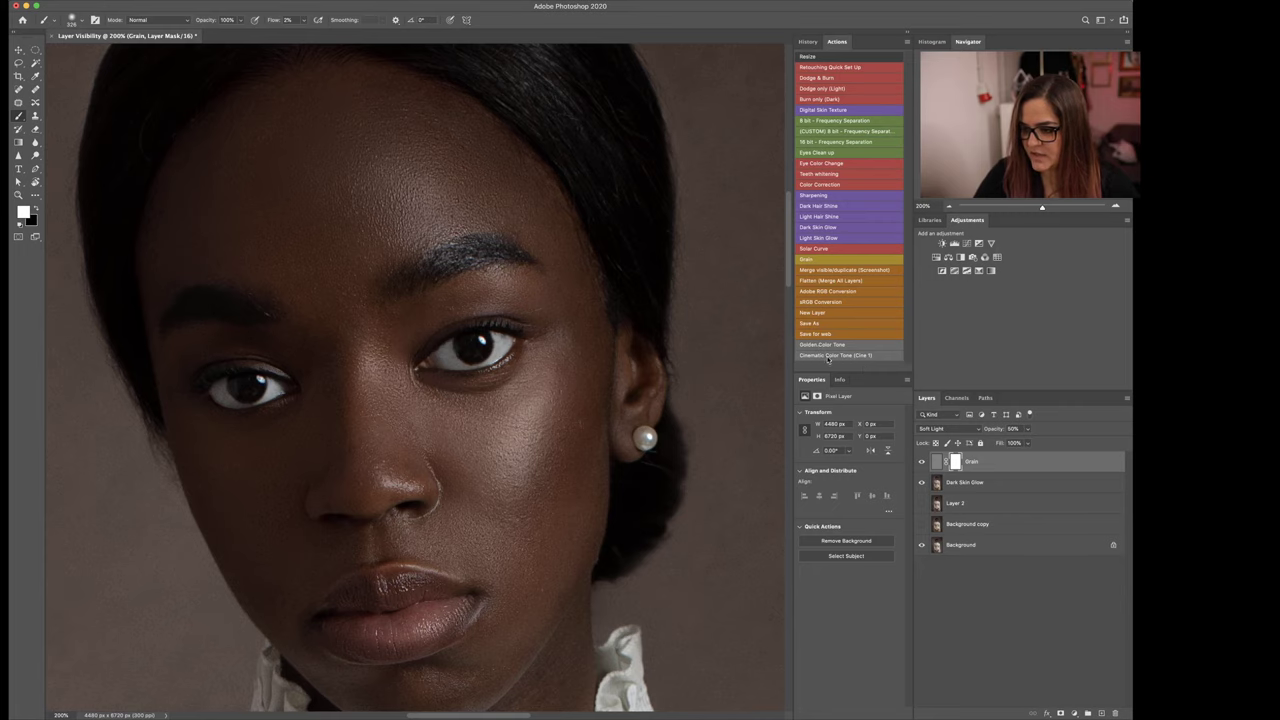
Step: Run the Golden Color Tone action and compare the full portrait with and without its group
key(super+minus)
key(super+minus)
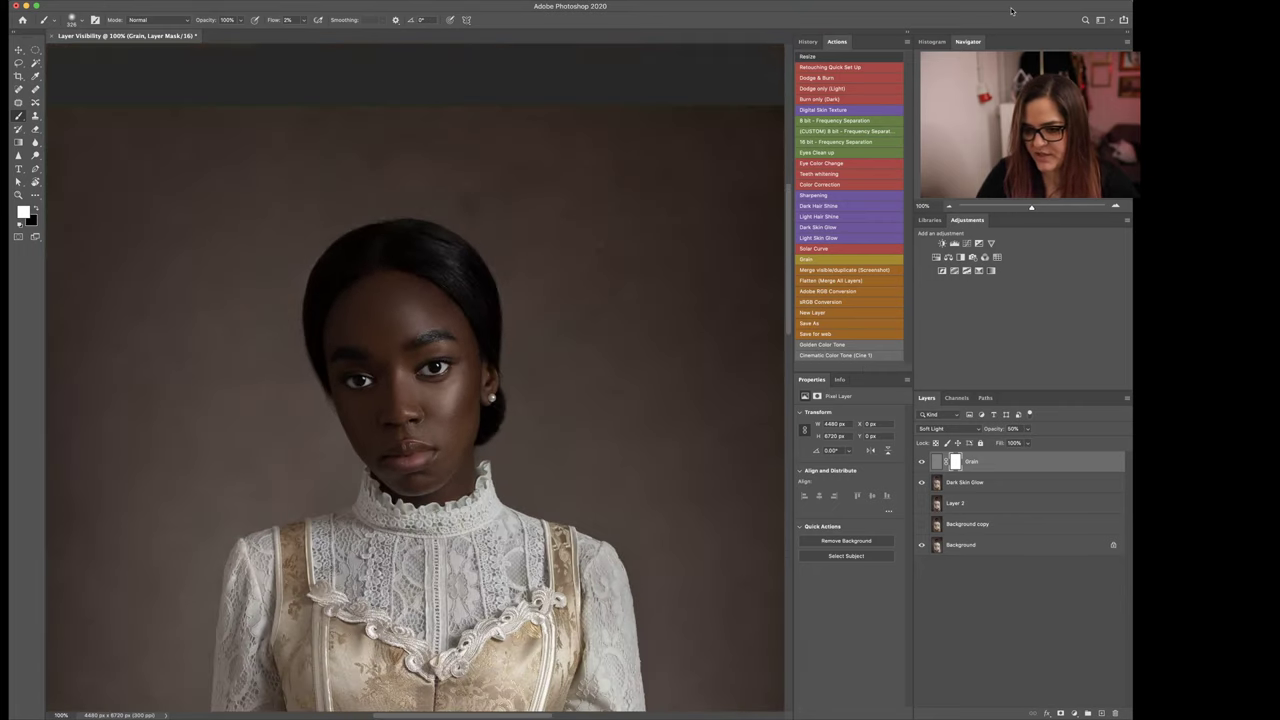
key(super+minus)
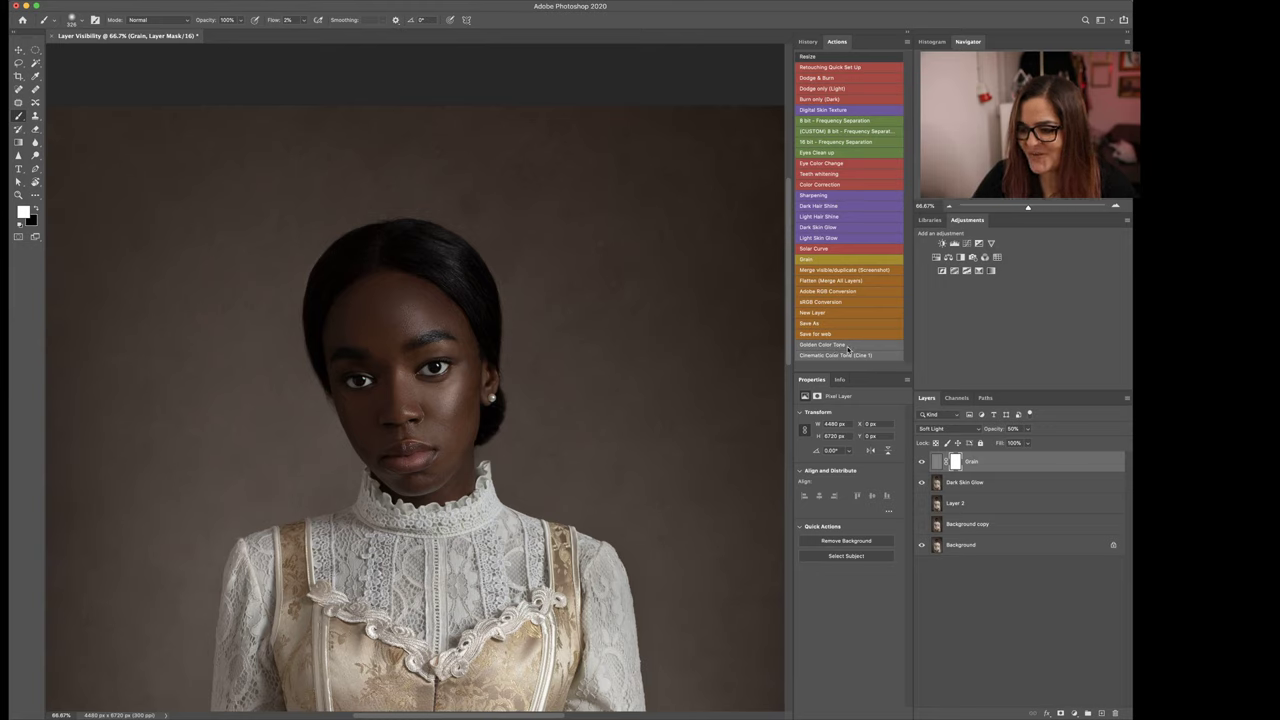
click(849, 345)
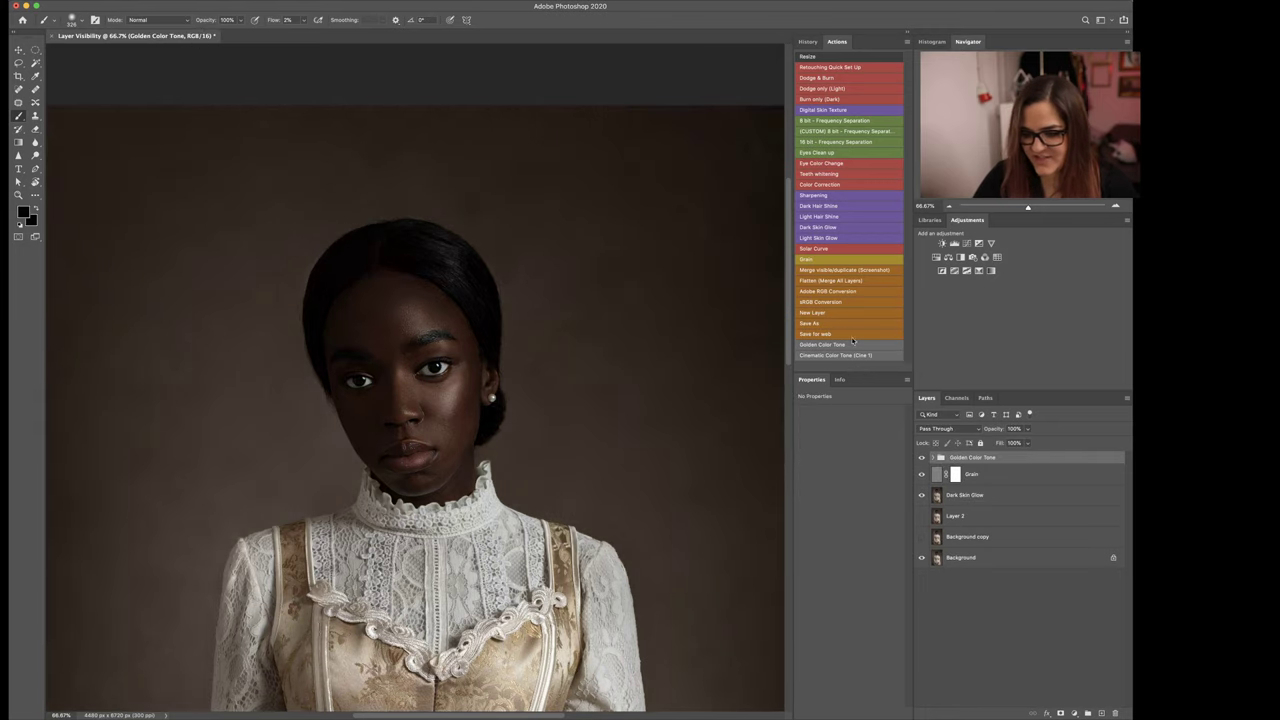
key(super+minus)
key(super+minus)
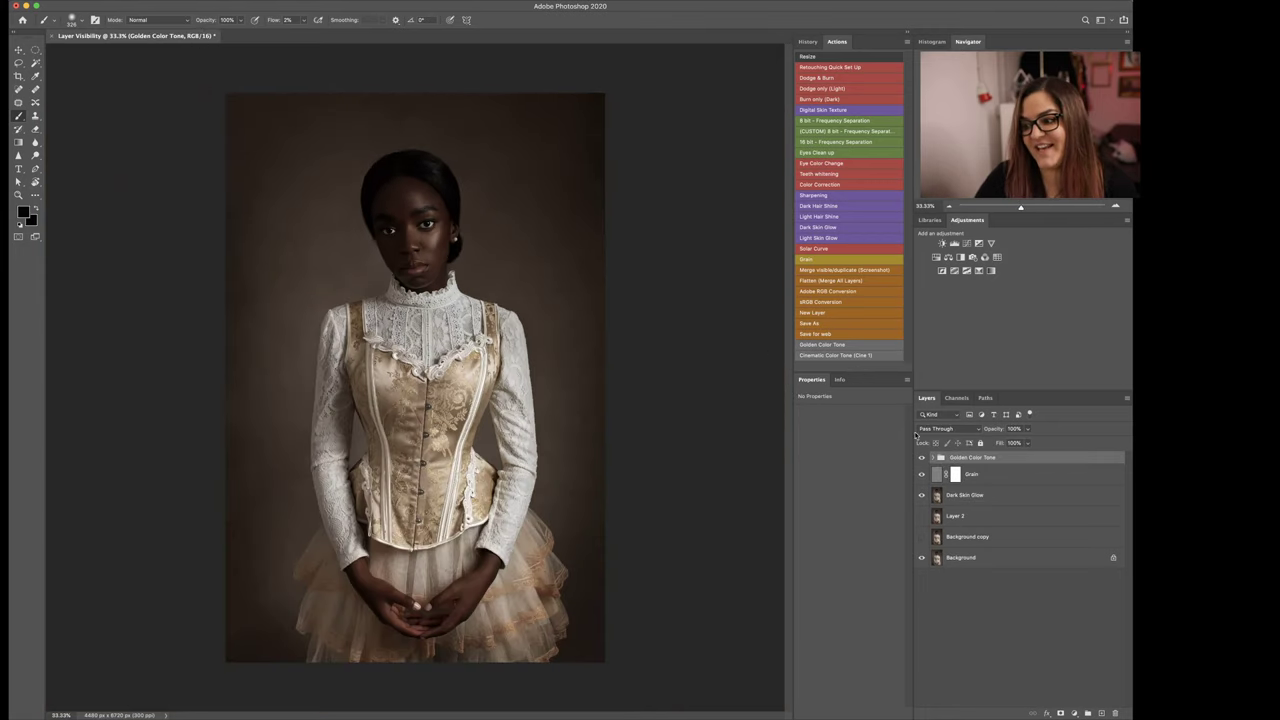
click(922, 458)
click(922, 458)
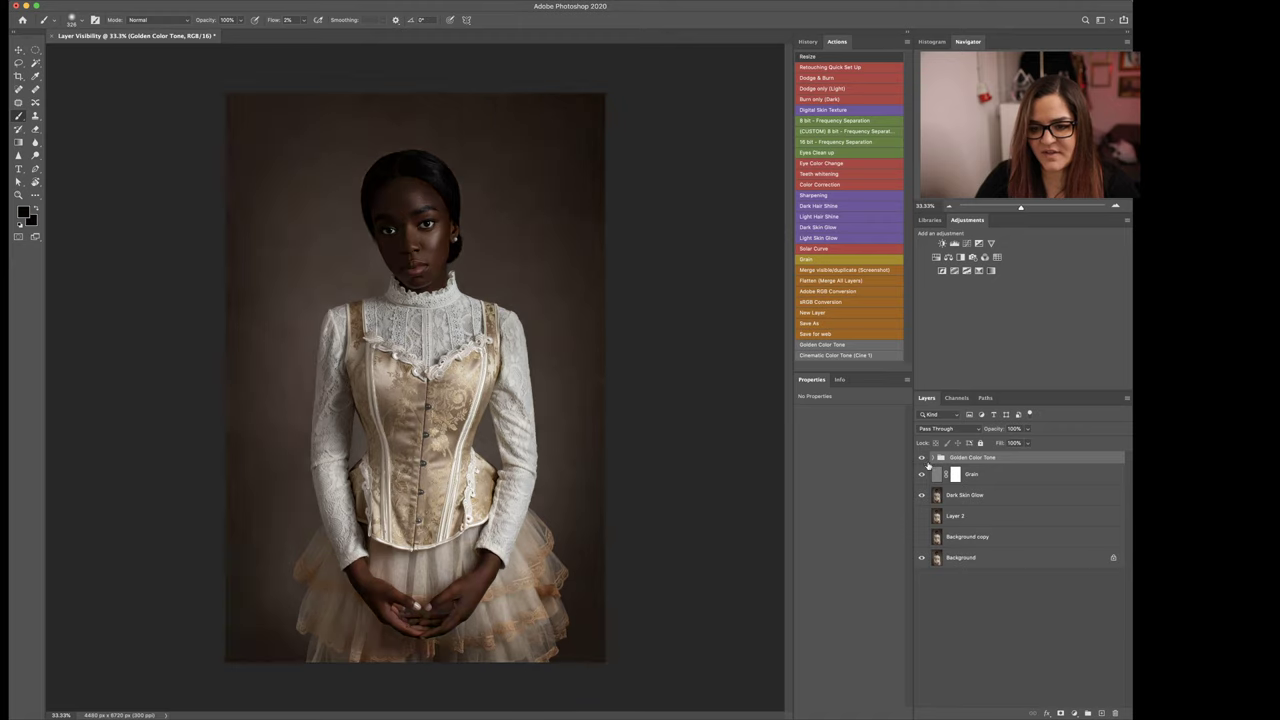
Step: Lower the Golden Color Tone group's opacity to 84%, check its effect, and hide the group
drag(998, 429, 979, 429)
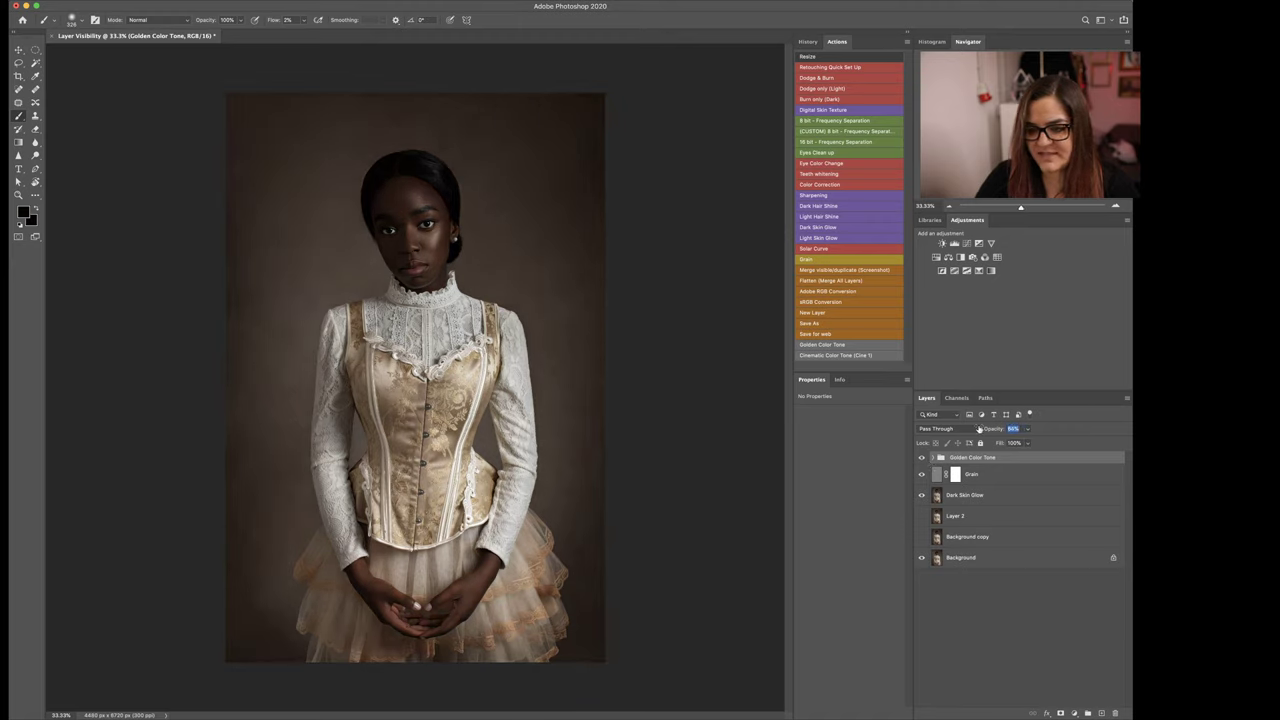
click(922, 458)
click(922, 458)
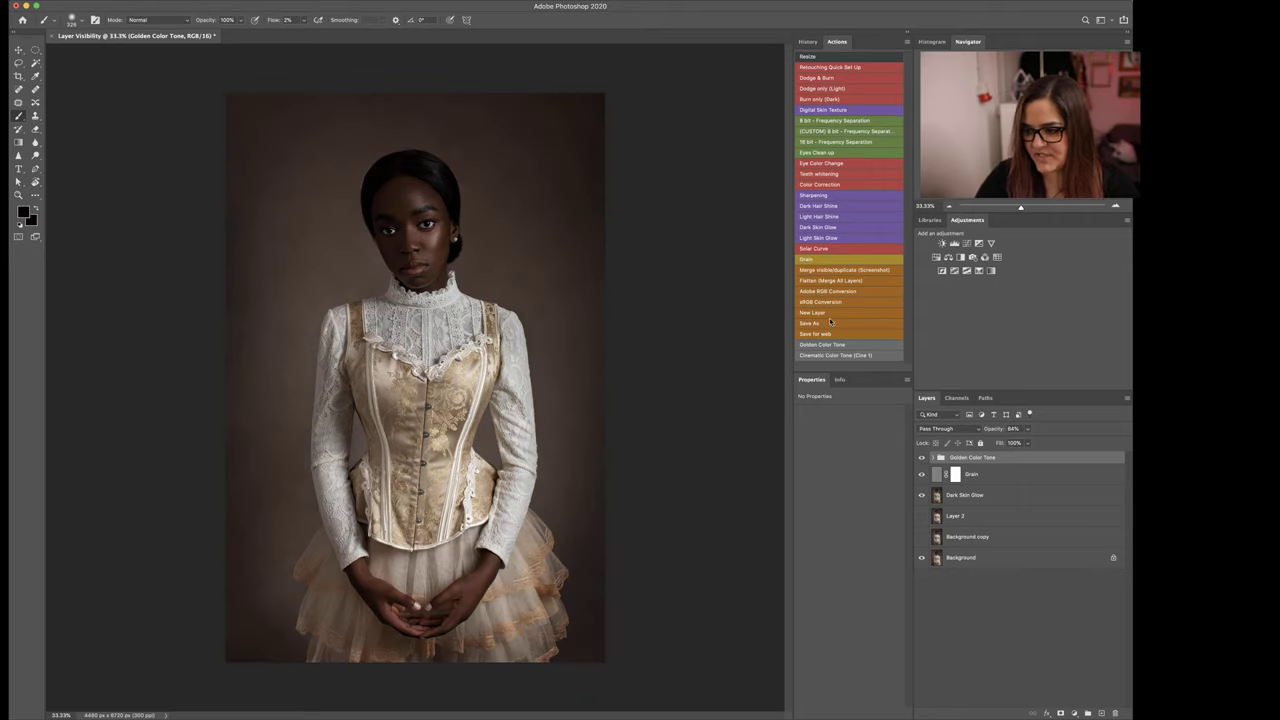
click(922, 458)
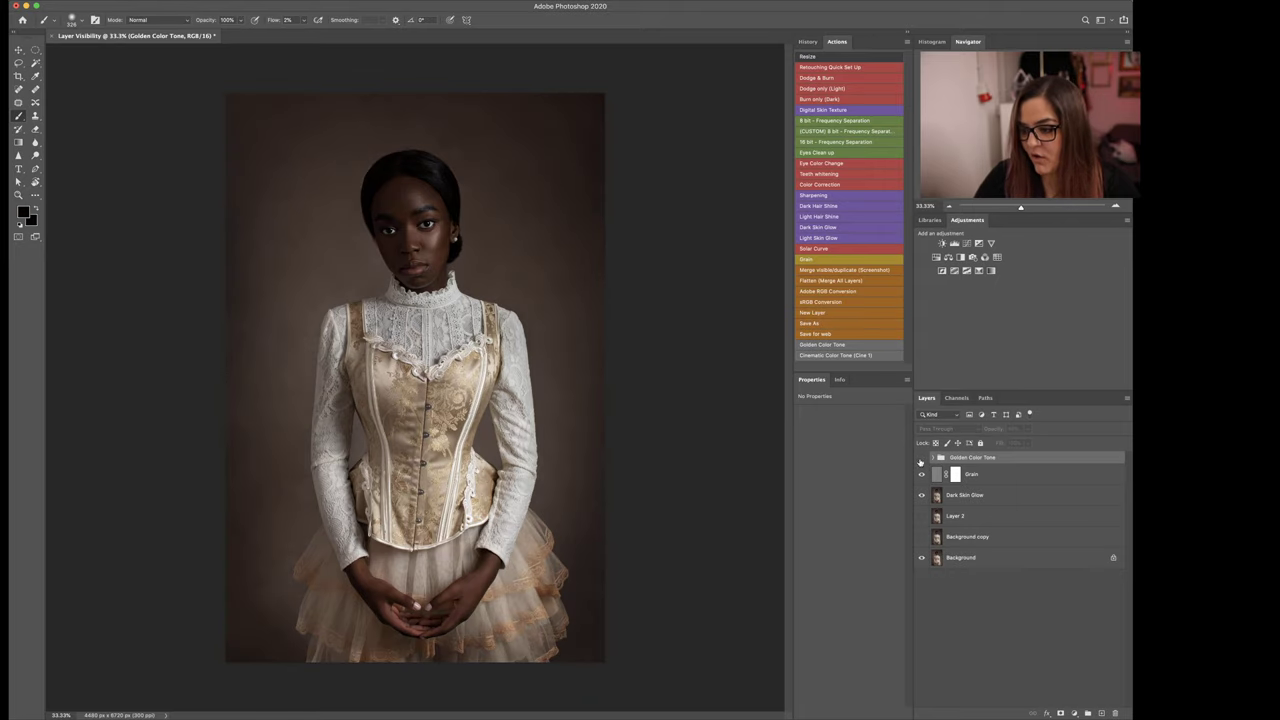
Step: Run the Cinematic Color Tone (Cine 1) action, set its group to 57% opacity, and show the Golden Color Tone group again
click(865, 357)
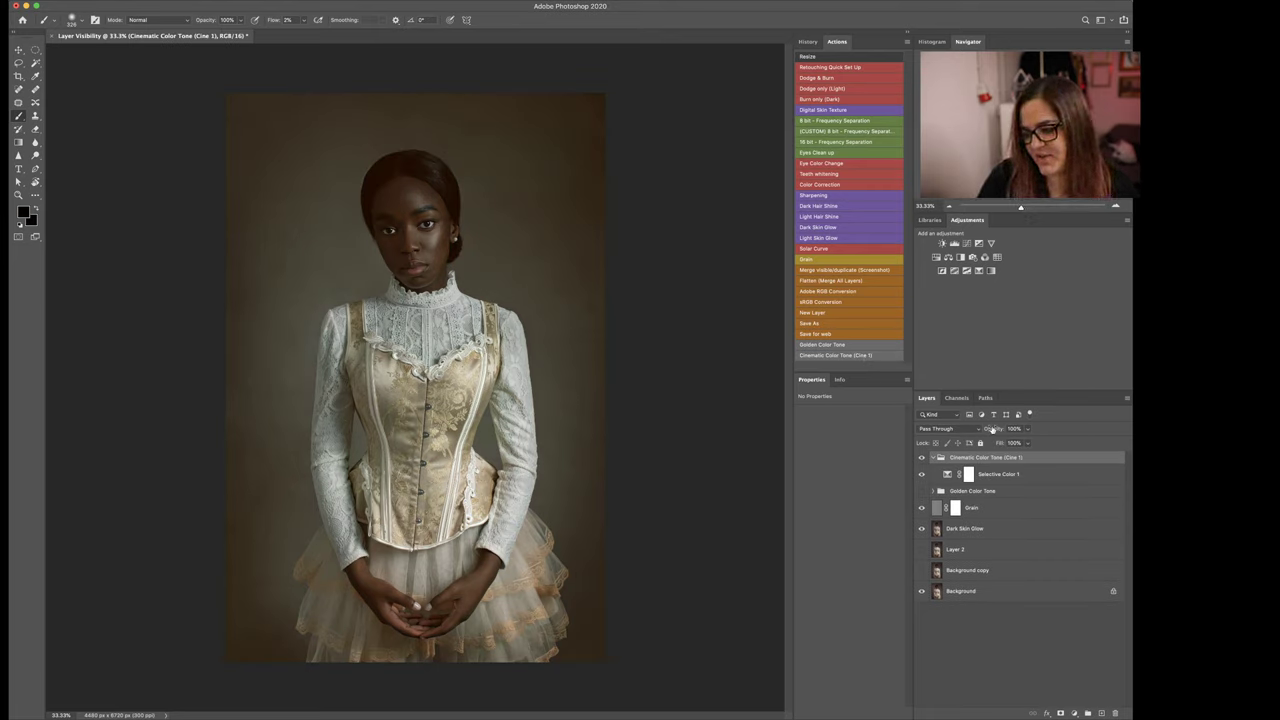
drag(993, 430, 974, 432)
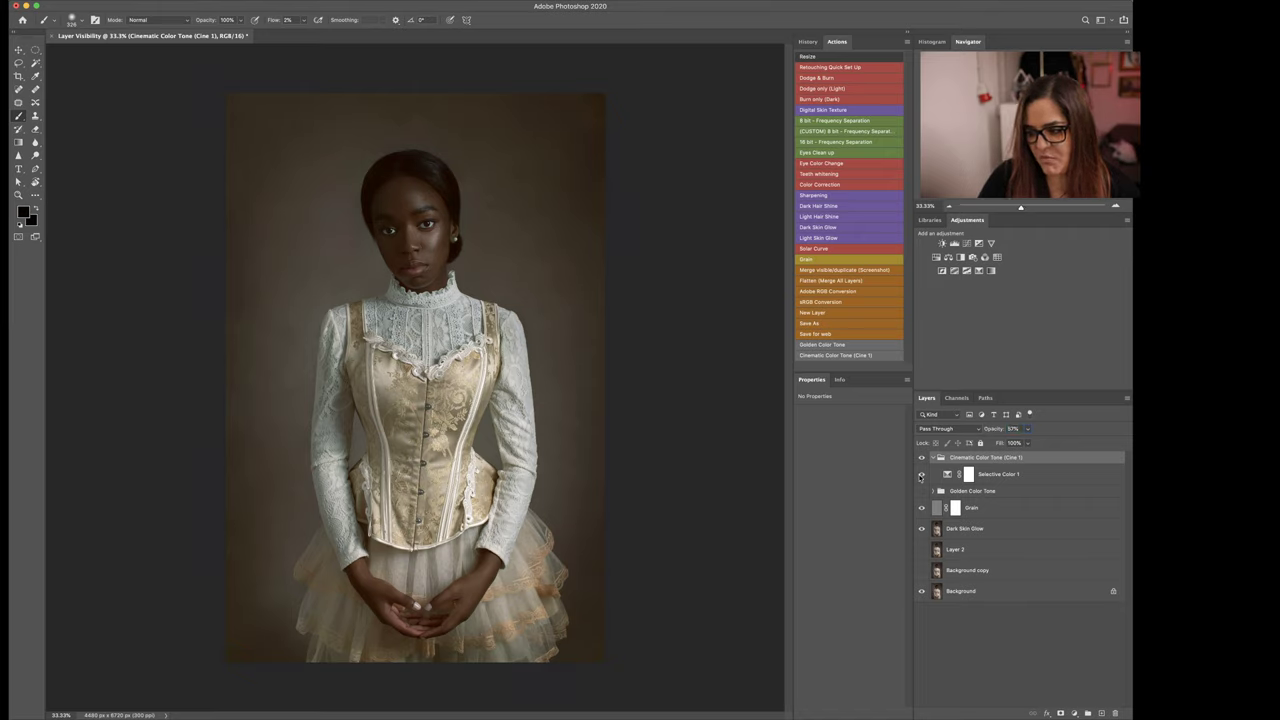
click(922, 491)
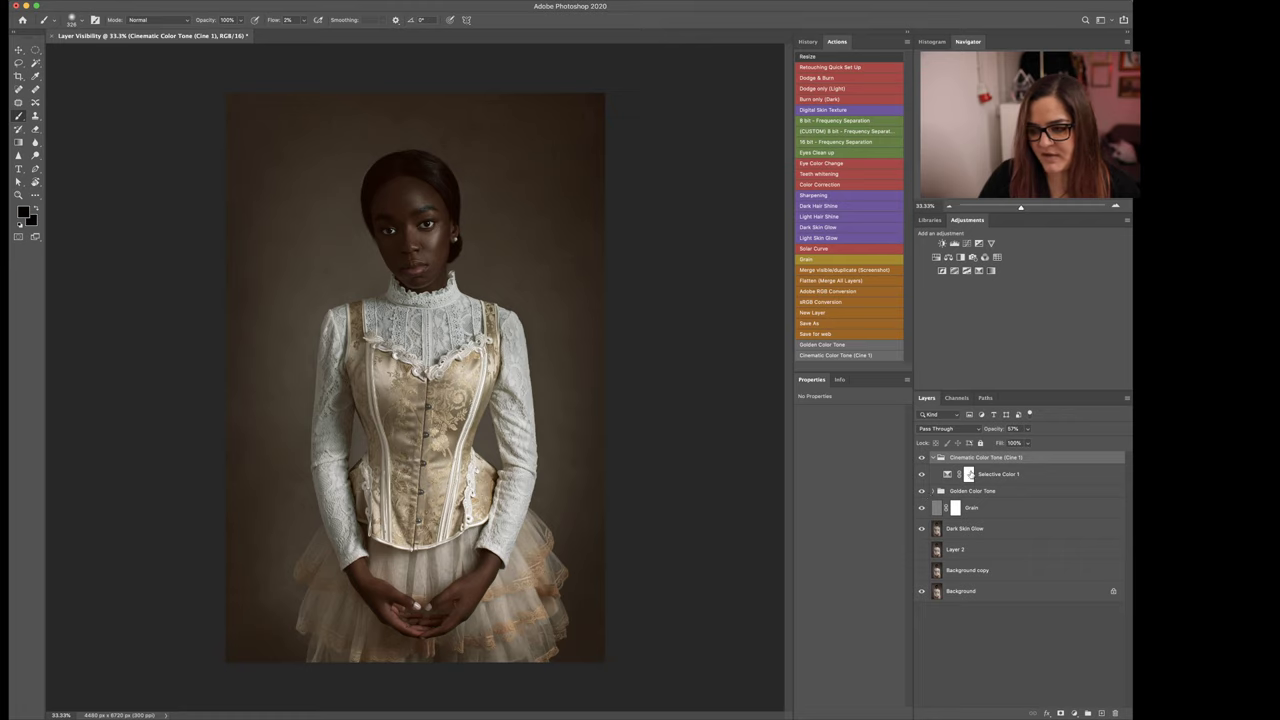
Step: Set the Cinematic Color Tone group's opacity to 51% while comparing the portrait with each color tone group on and off
click(922, 458)
click(922, 458)
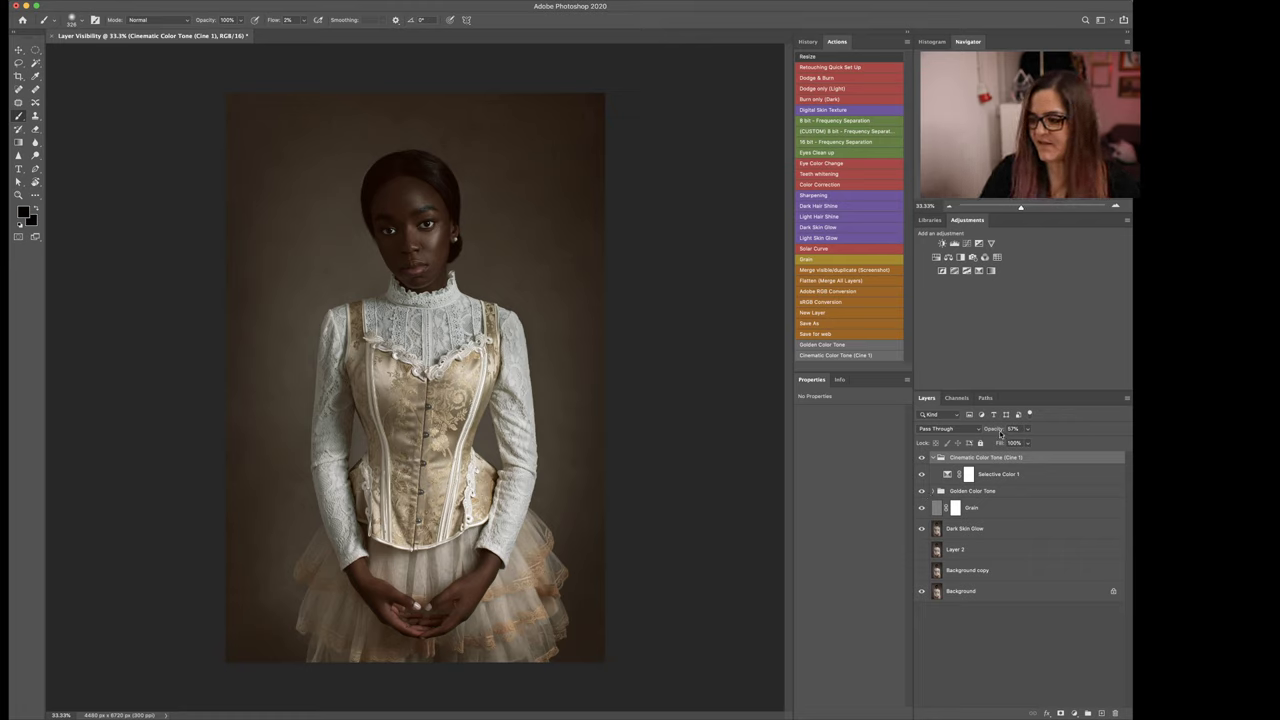
drag(1002, 436, 996, 434)
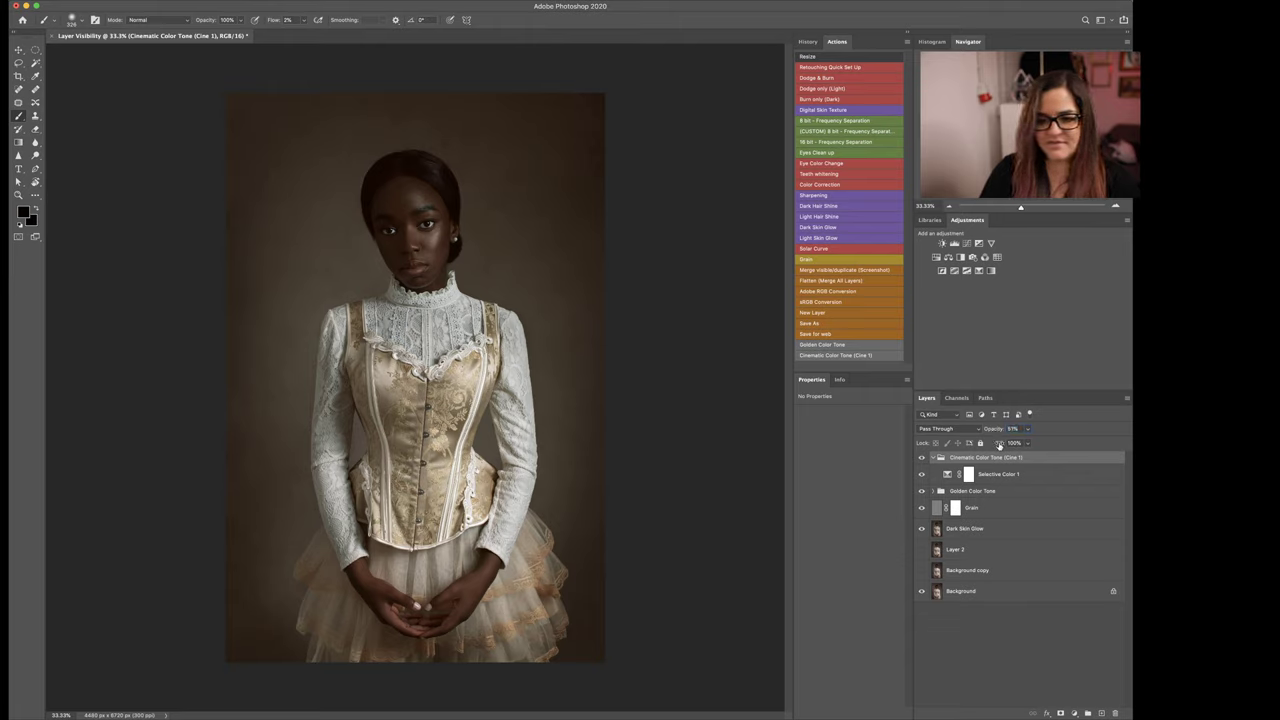
click(921, 492)
click(921, 492)
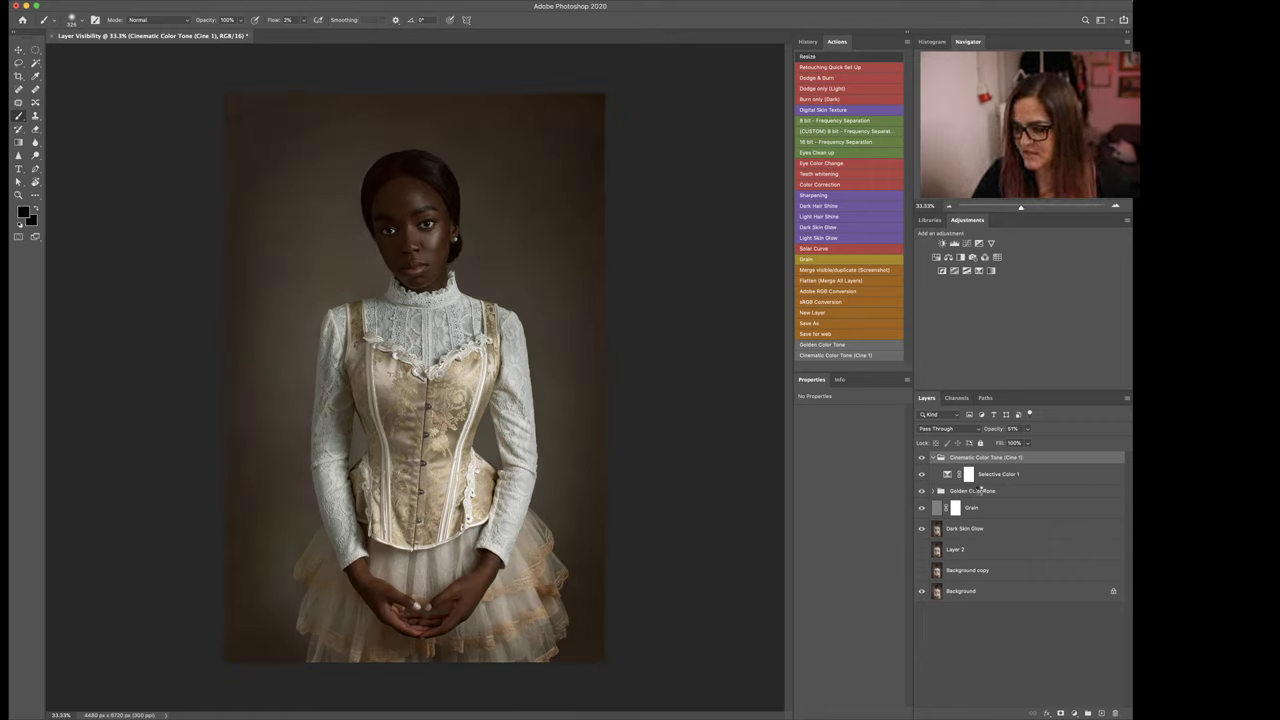
Step: Stamp all visible layers into a new layer and merge it with the color tone groups and the Grain layer
key(ctrl+alt+shift+e)
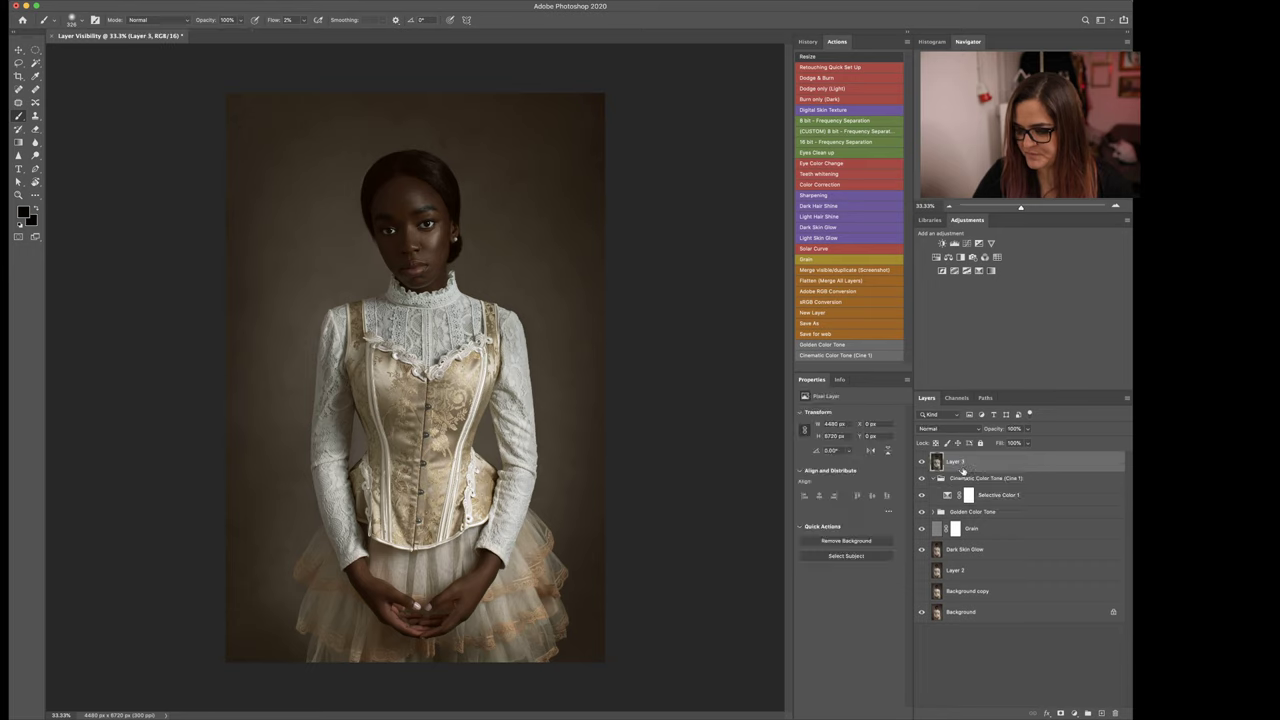
shift+click(985, 530)
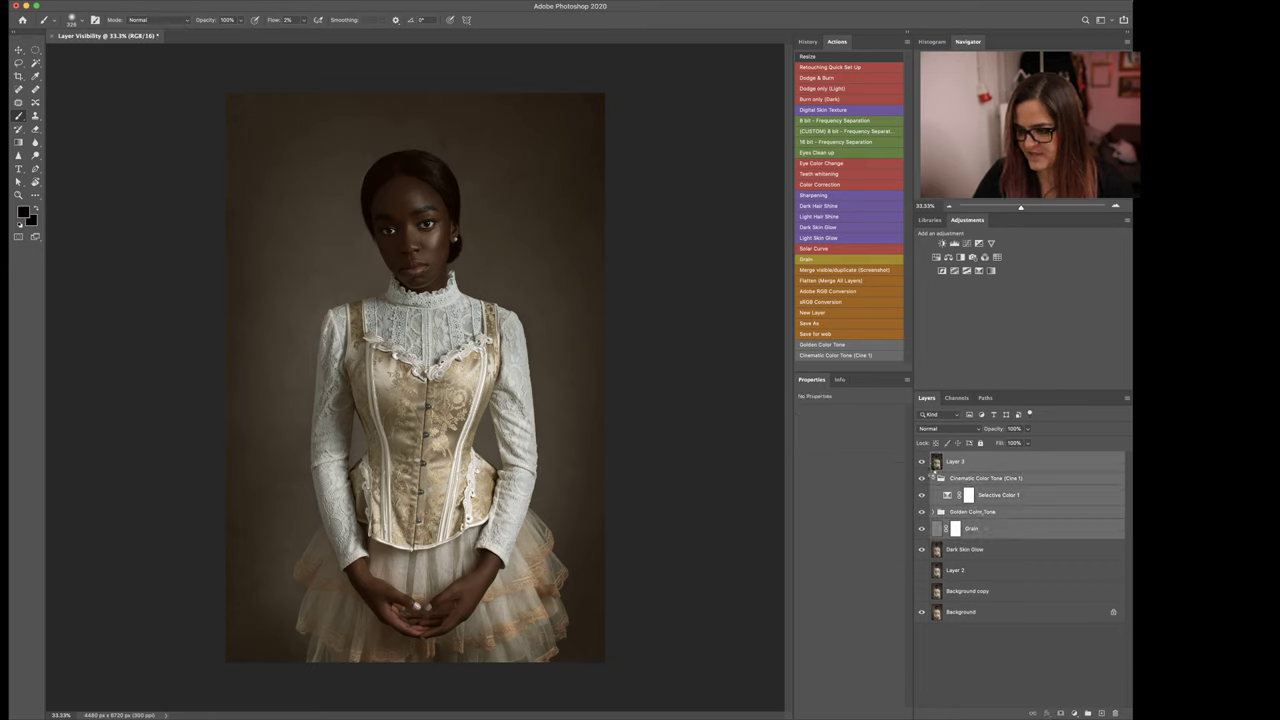
key(ctrl+e)
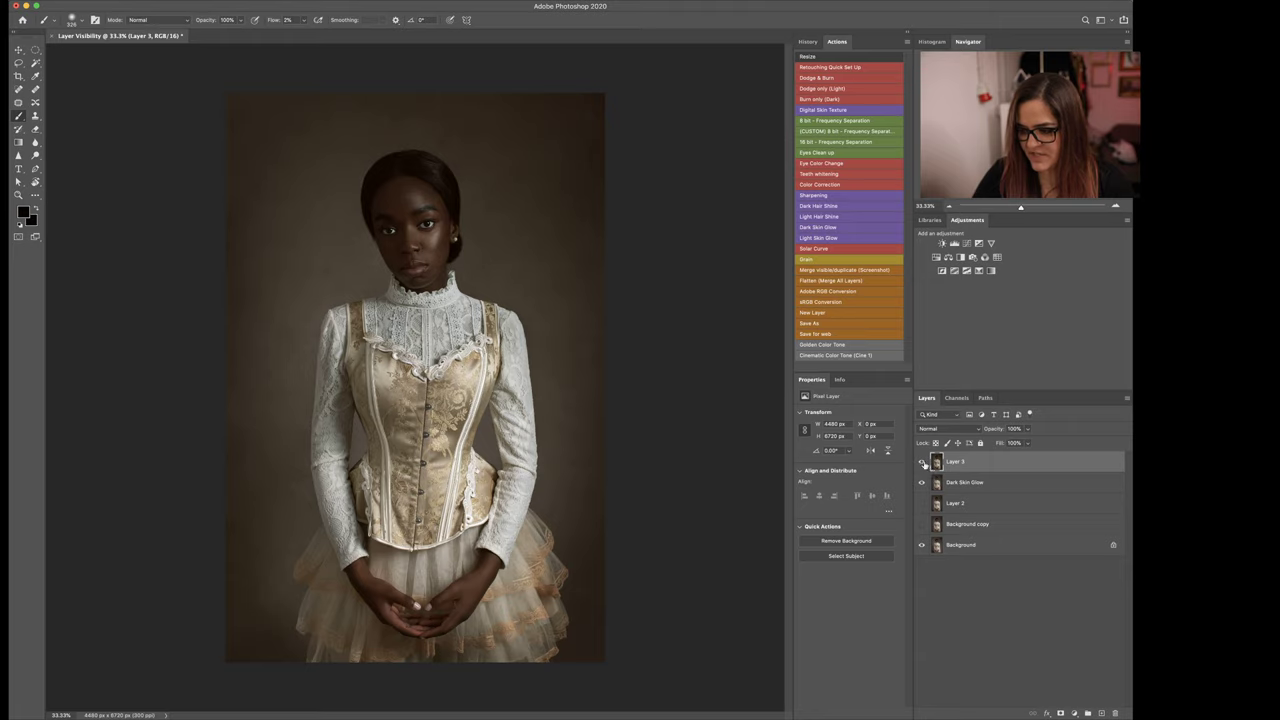
Step: Compare the portrait with the merged color toning in Layer 3 switched off and on
click(922, 463)
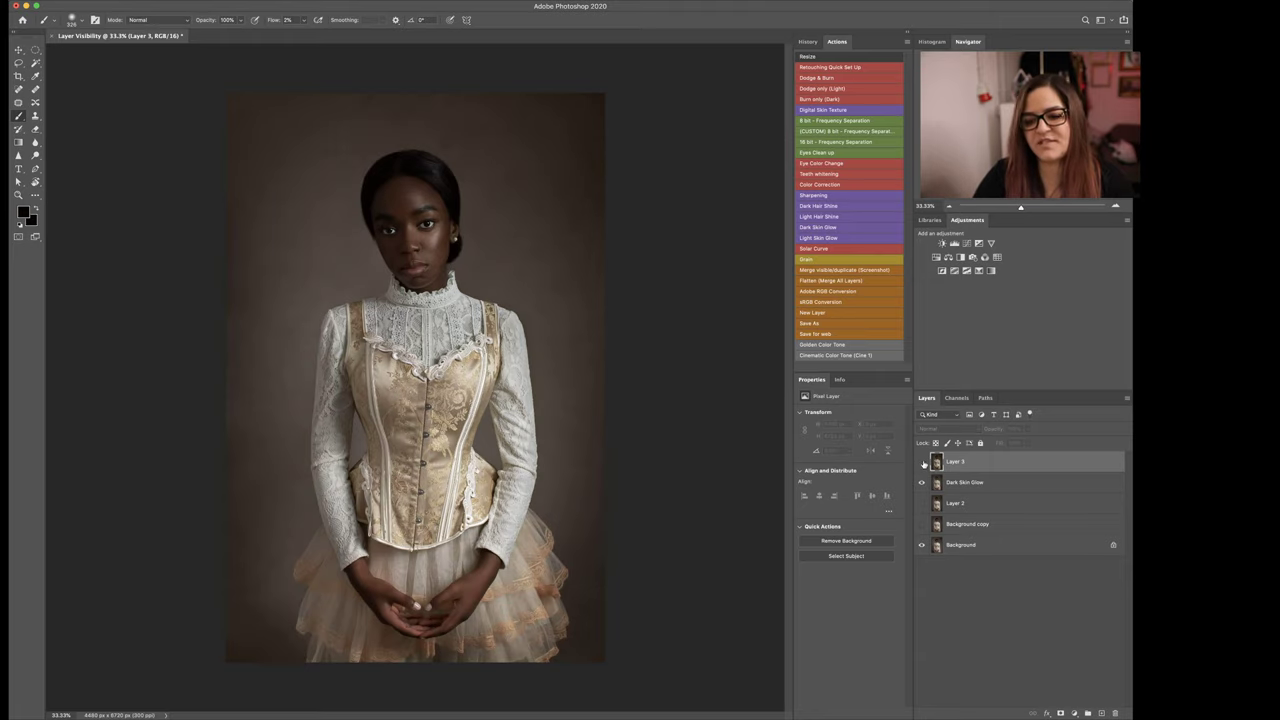
click(922, 463)
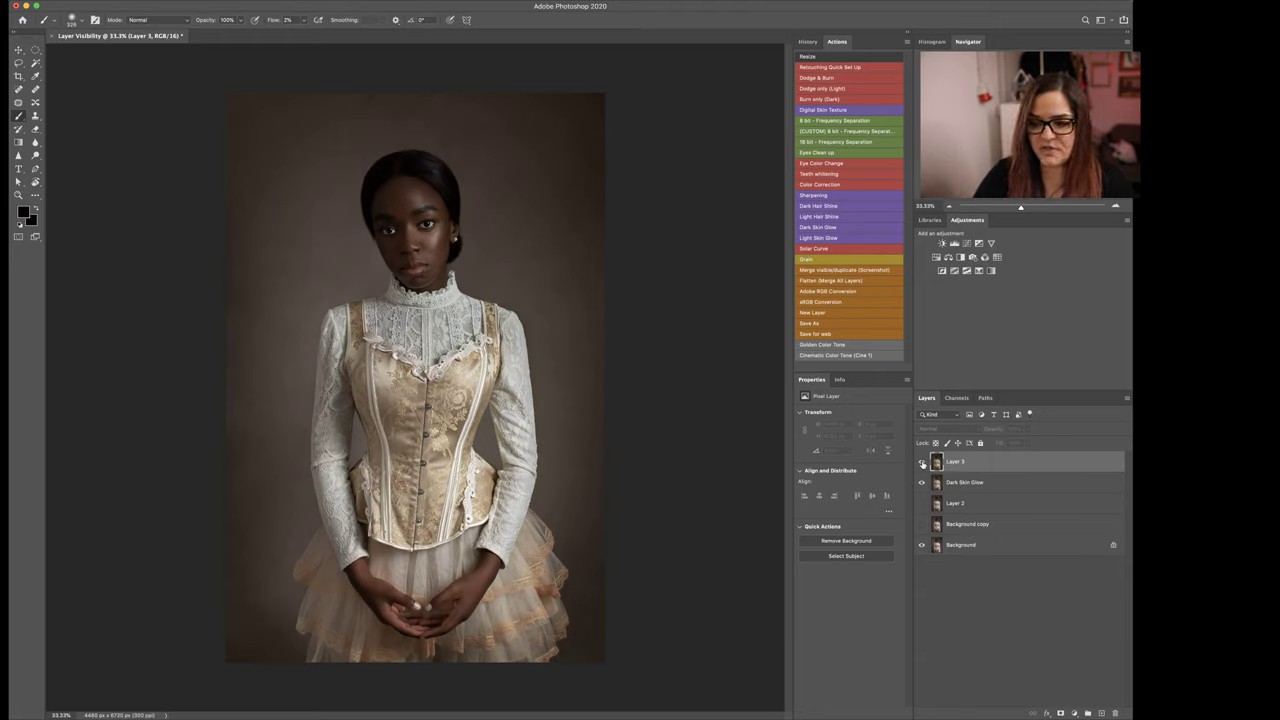
click(922, 463)
click(922, 463)
click(922, 463)
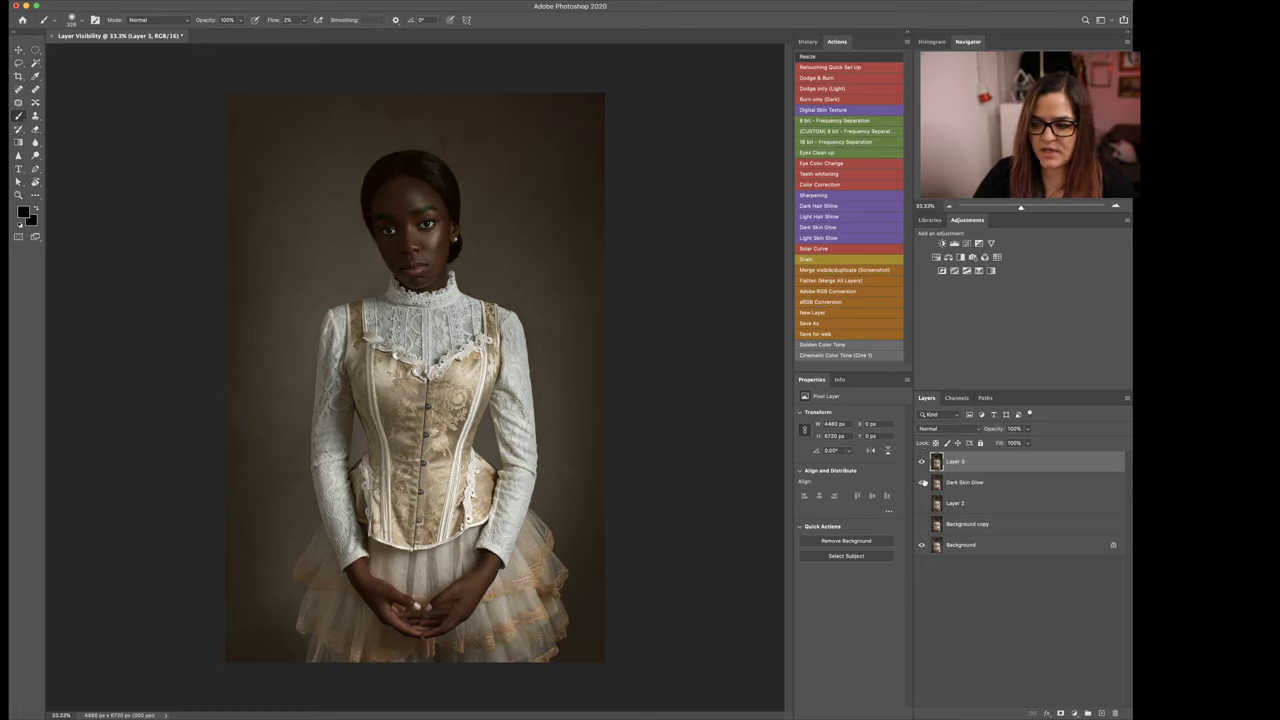
Step: Hide the Dark Skin Glow layer and toggle Layer 3 to compare the finished retouch with the original Background
click(922, 483)
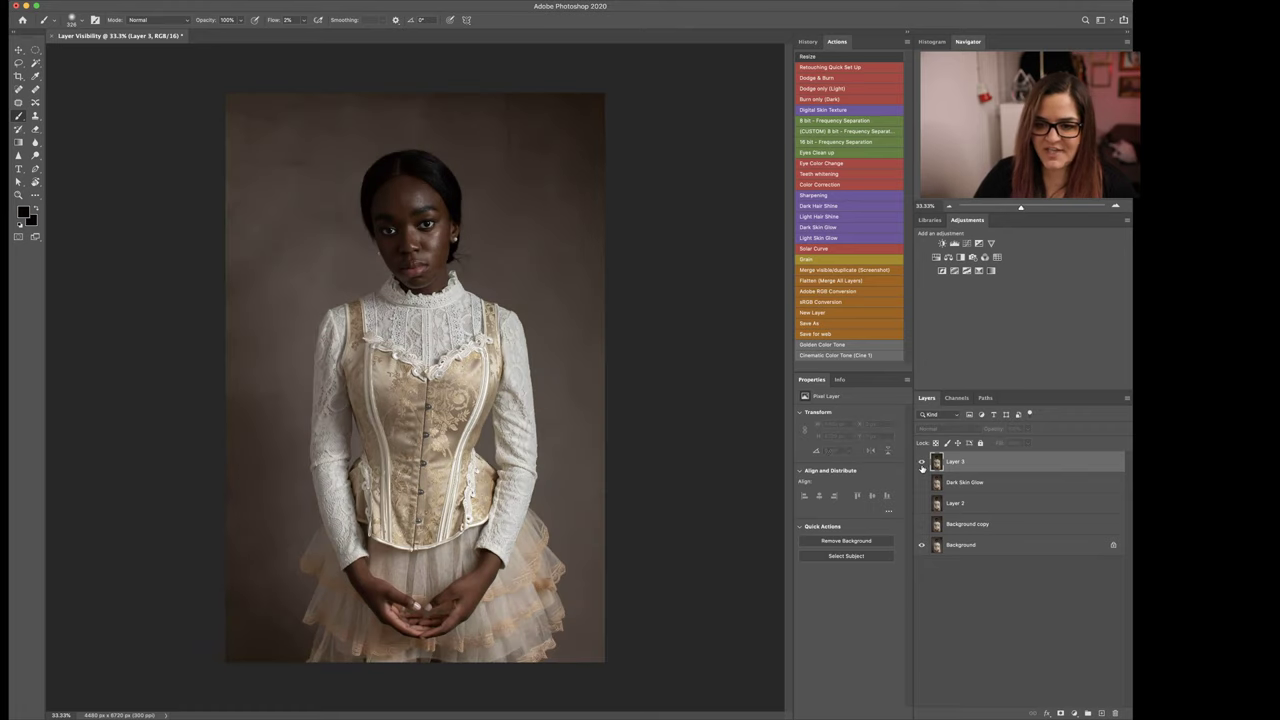
click(922, 463)
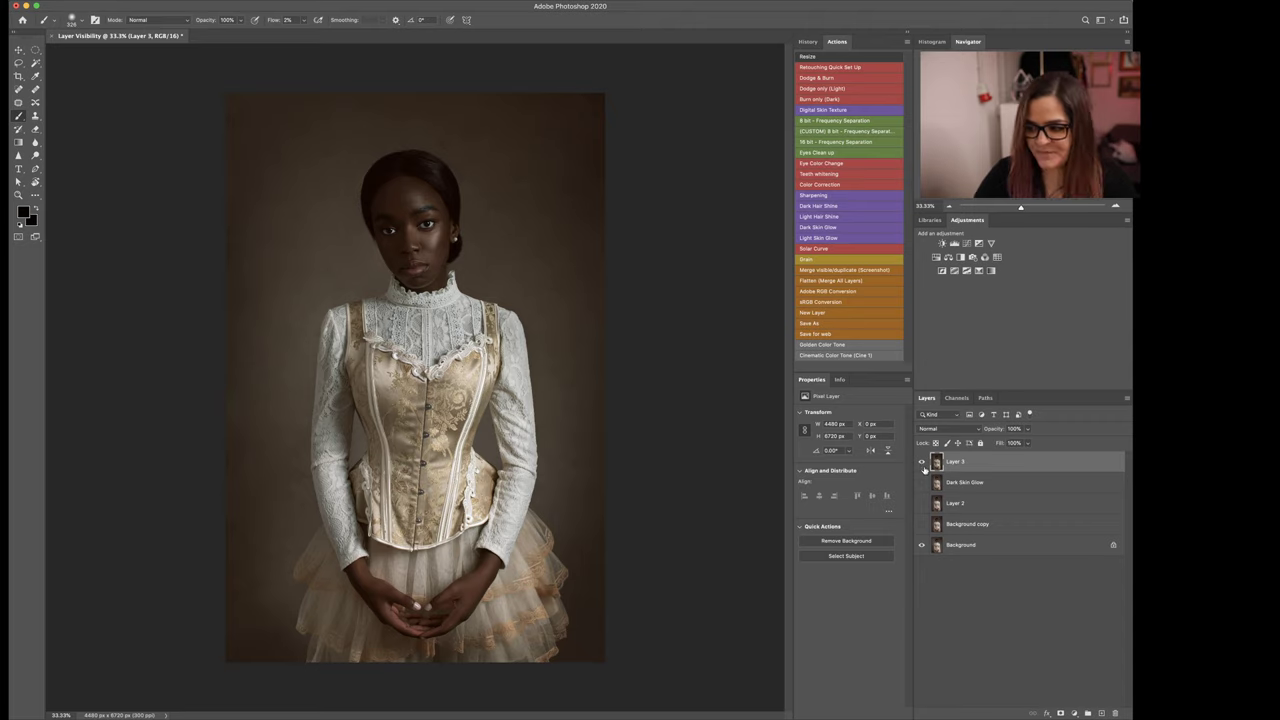
click(922, 465)
click(922, 464)
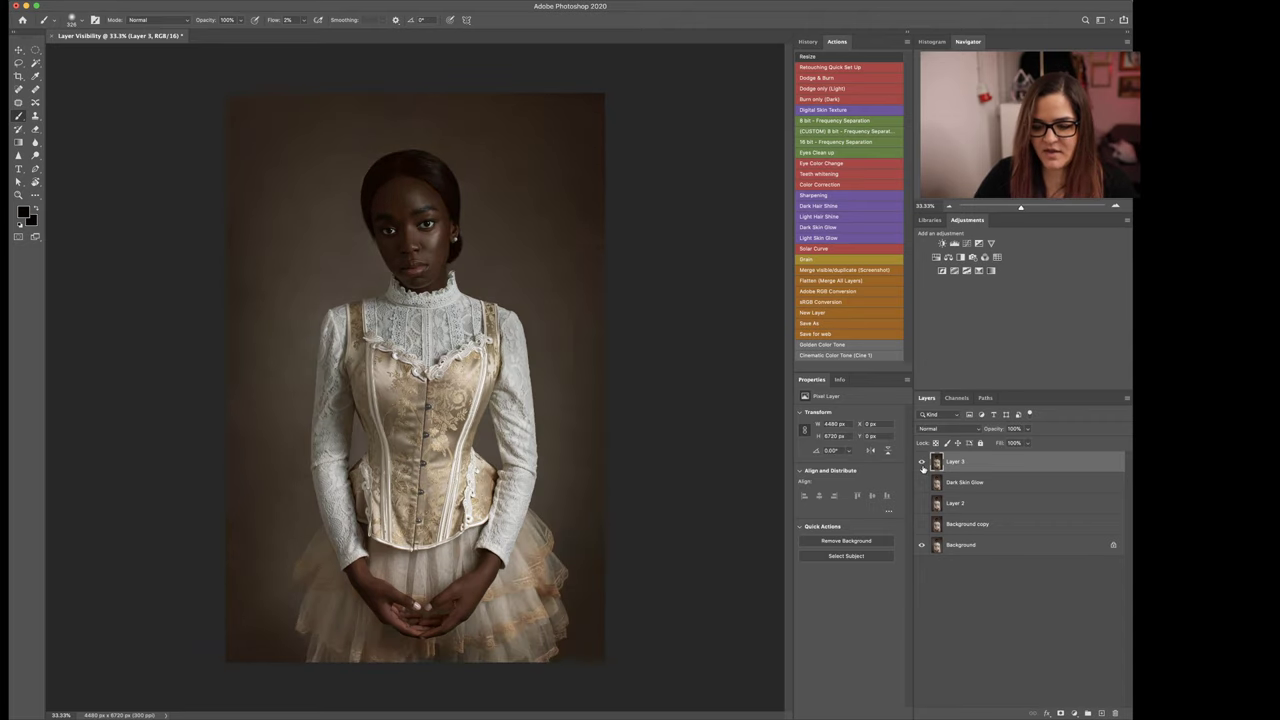
click(922, 464)
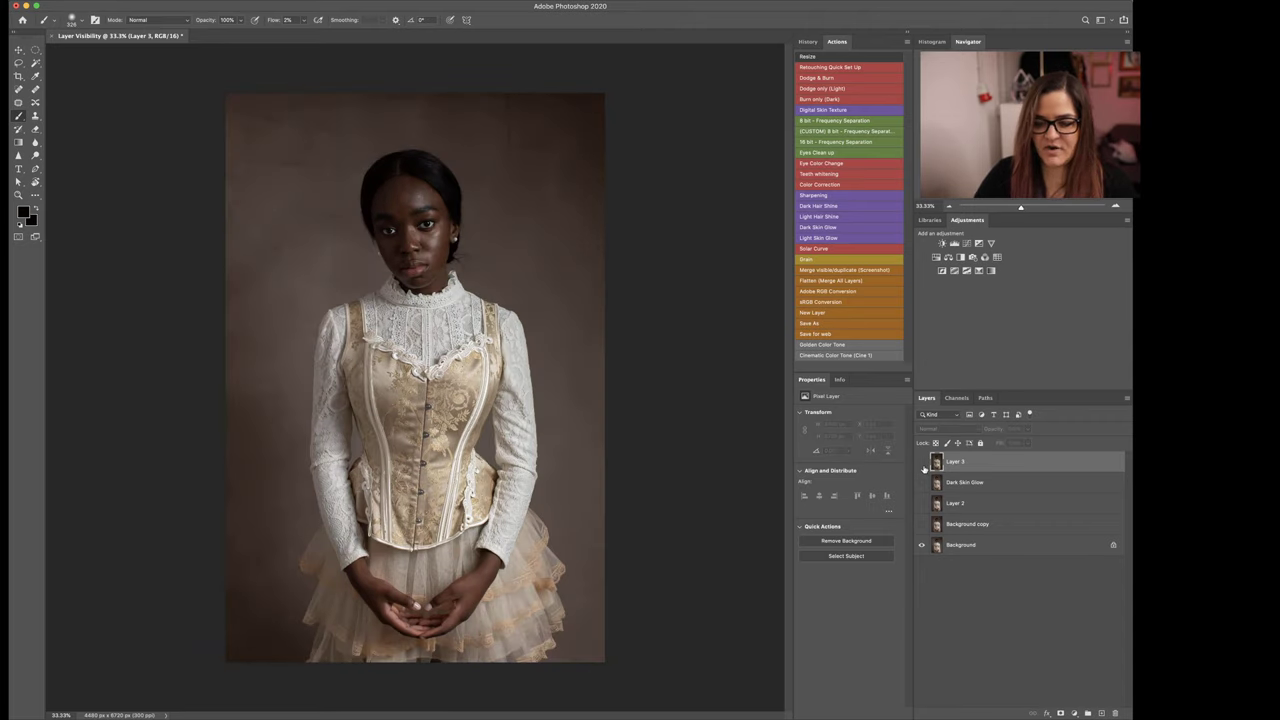
click(922, 464)
Step: Examine the retouched face, skin texture and lace collar at 100% and 200% magnification
key(super+1)
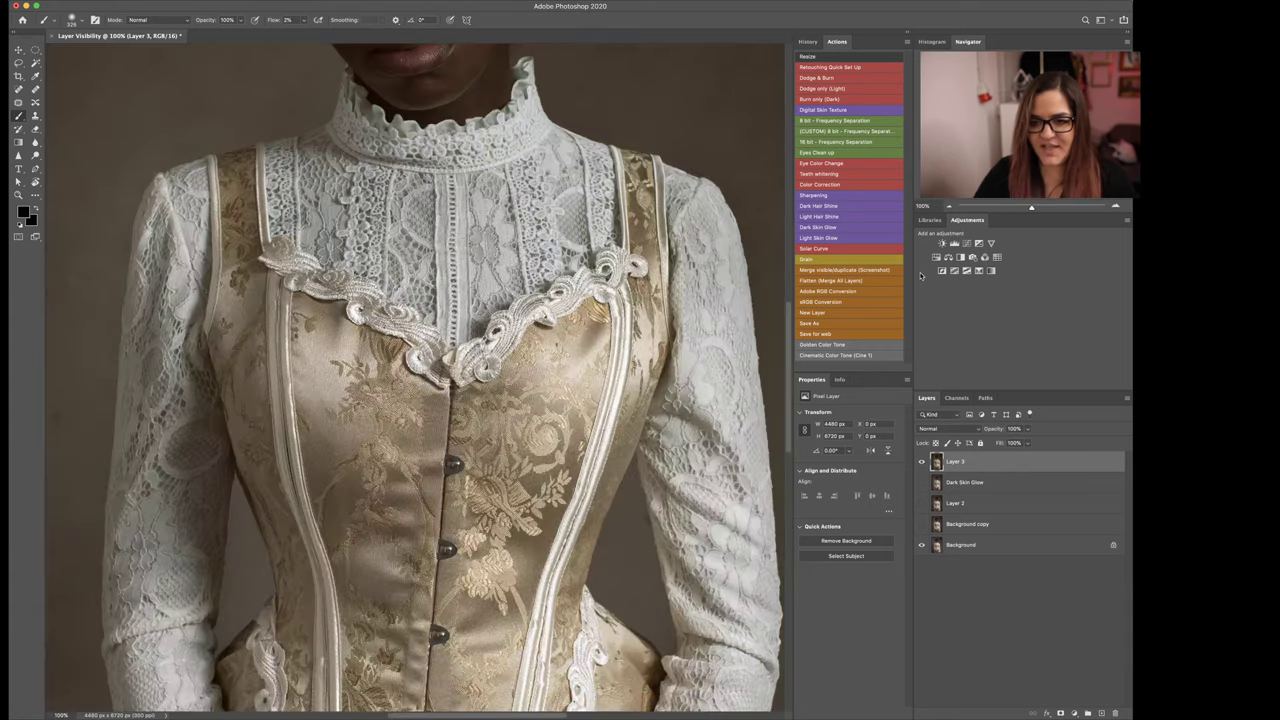
drag(610, 268, 631, 599)
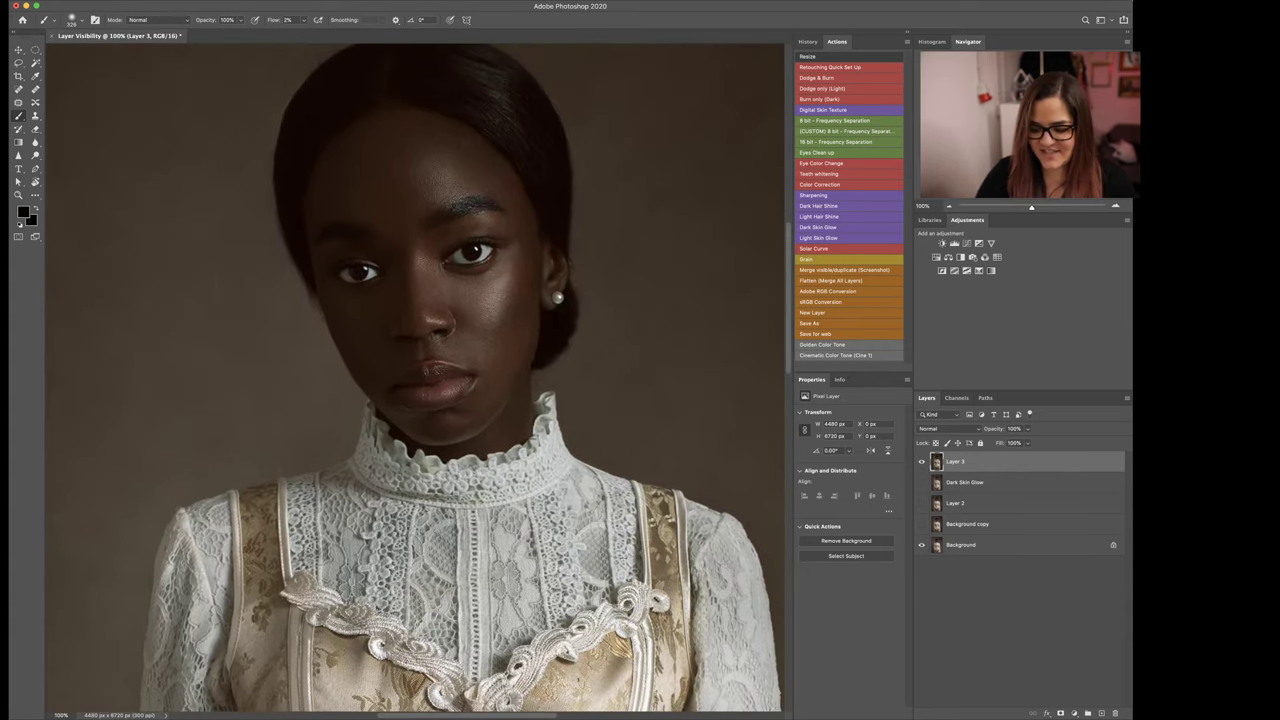
key(super+plus)
drag(599, 334, 597, 457)
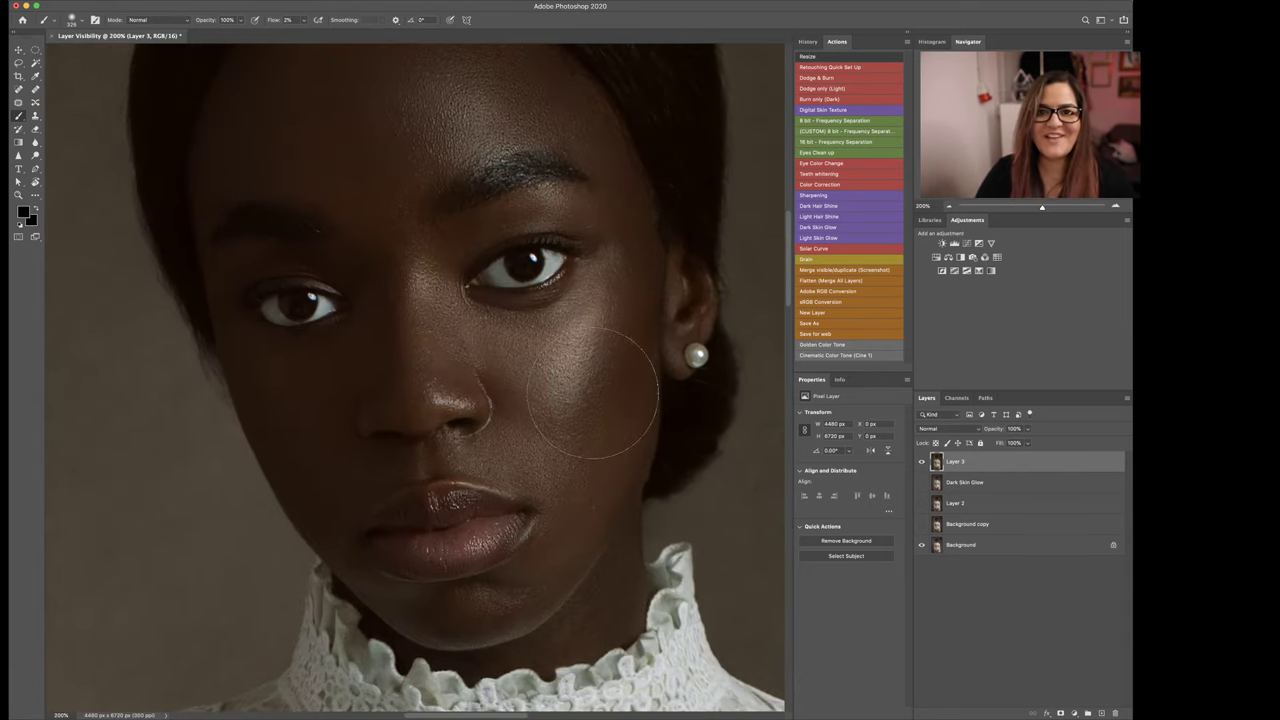
key(super+minus)
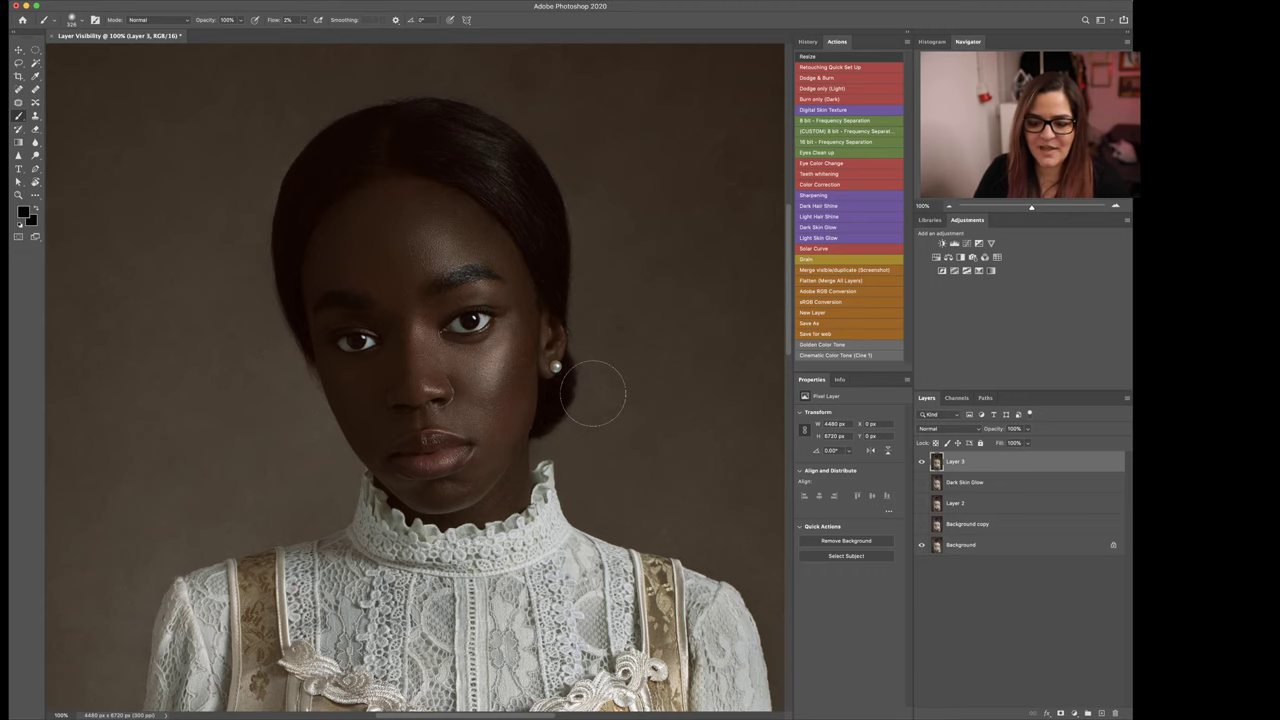
key(super+minus)
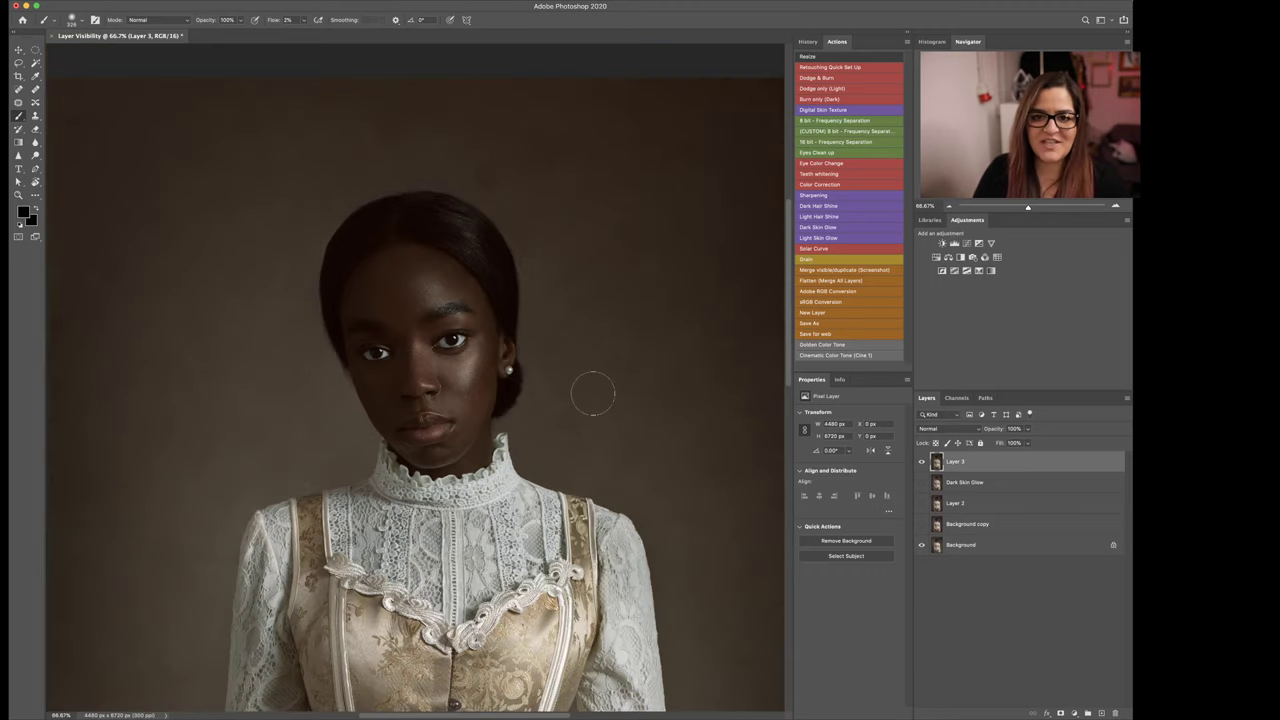